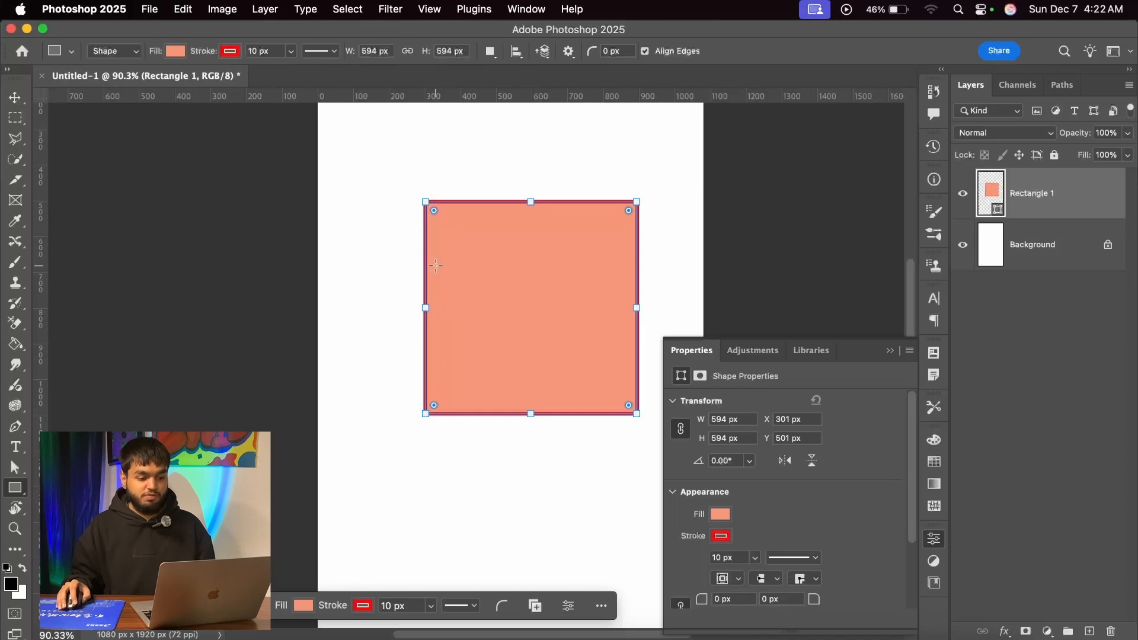
Try stretching the square from its top edge and rotating it about -15°, undoing each transformation
scroll(559, 207, up, 2)
scroll(604, 233, up, 3)
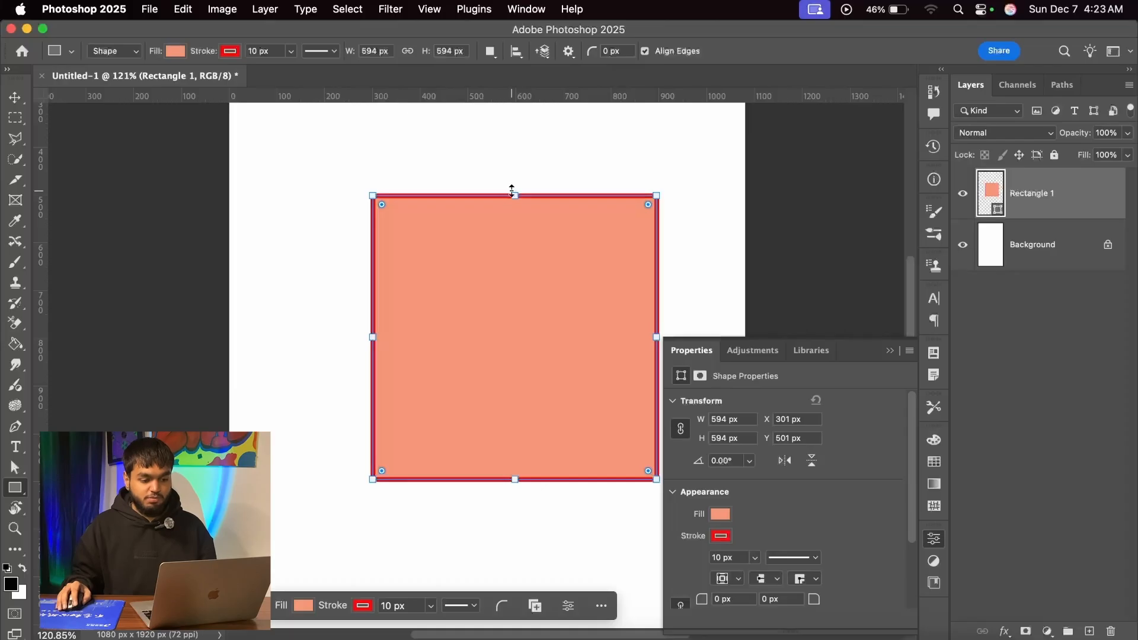
drag(512, 191, 531, 165)
key(super+z)
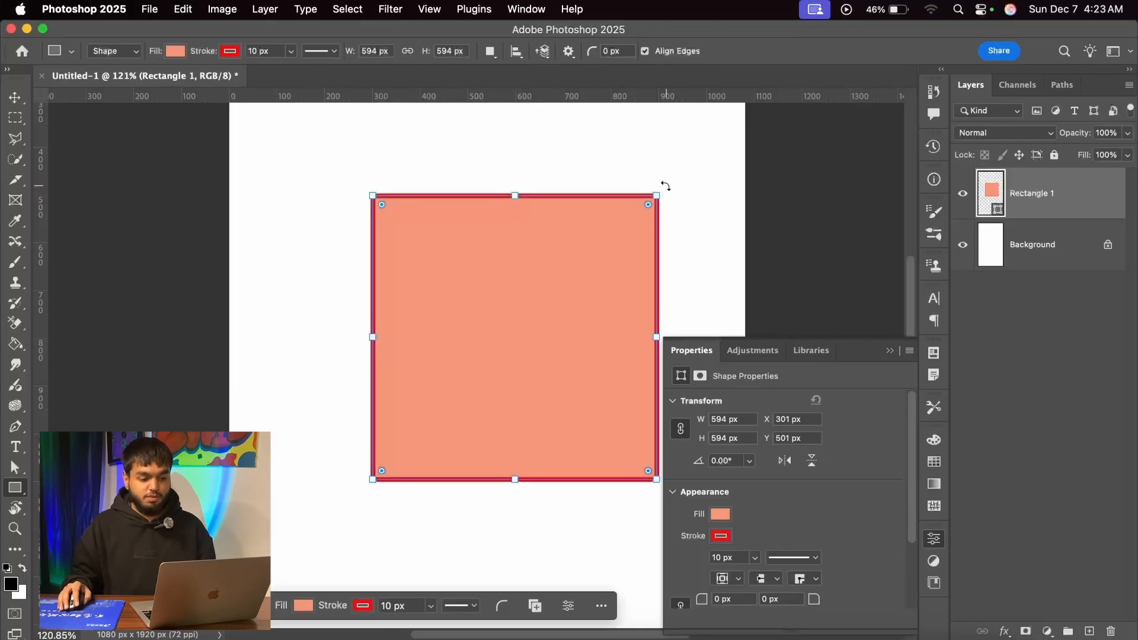
drag(665, 187, 682, 208)
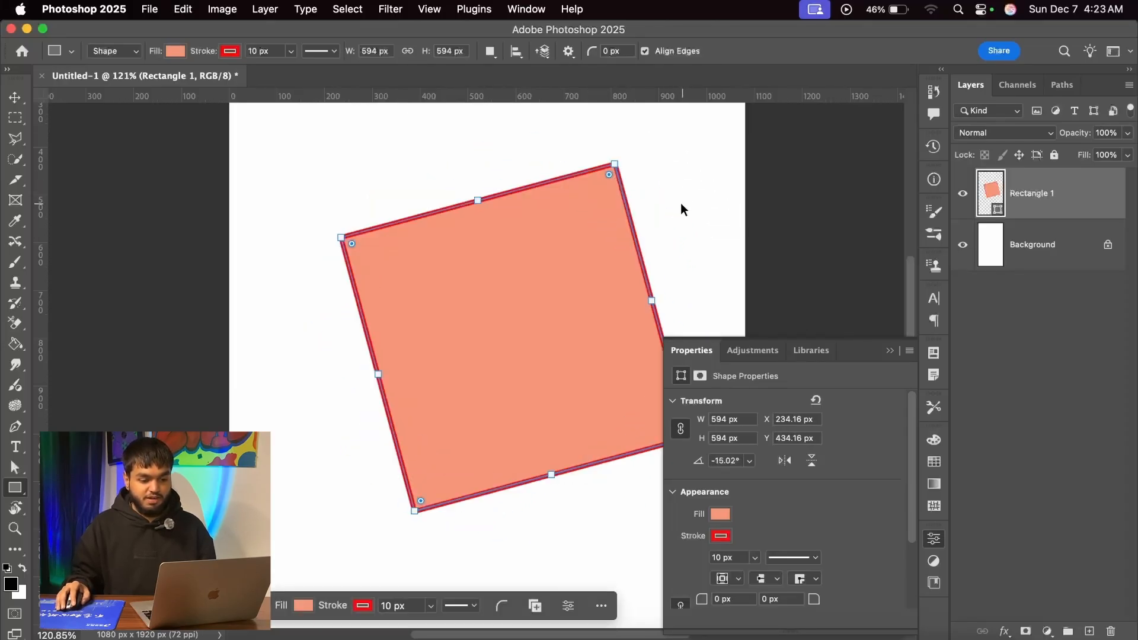
key(super+z)
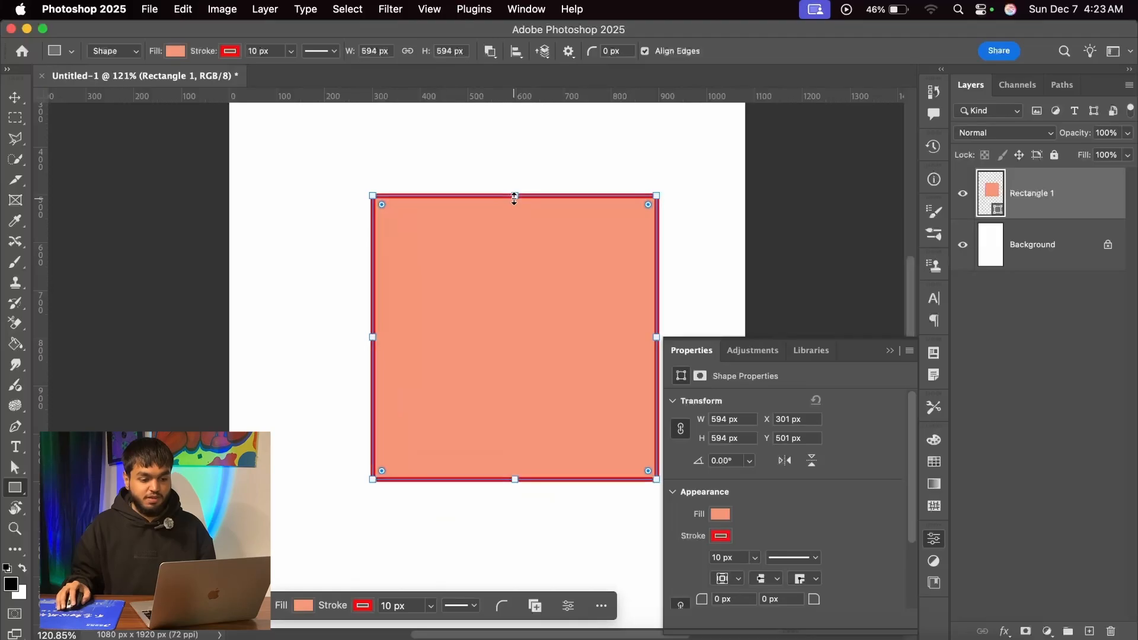
Try stretching the square from its top edge and scaling it proportionally about its centre to about 2028 px, and undo the changes
scroll(514, 199, down, 1)
drag(516, 199, 493, 150)
key(super+z)
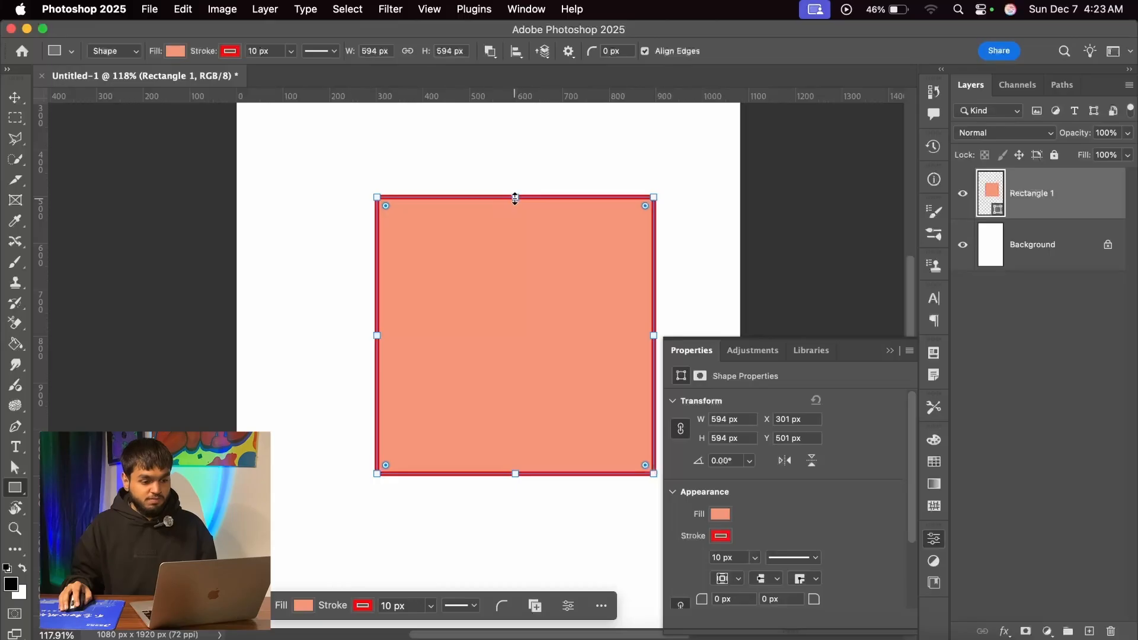
drag(515, 199, 482, 429)
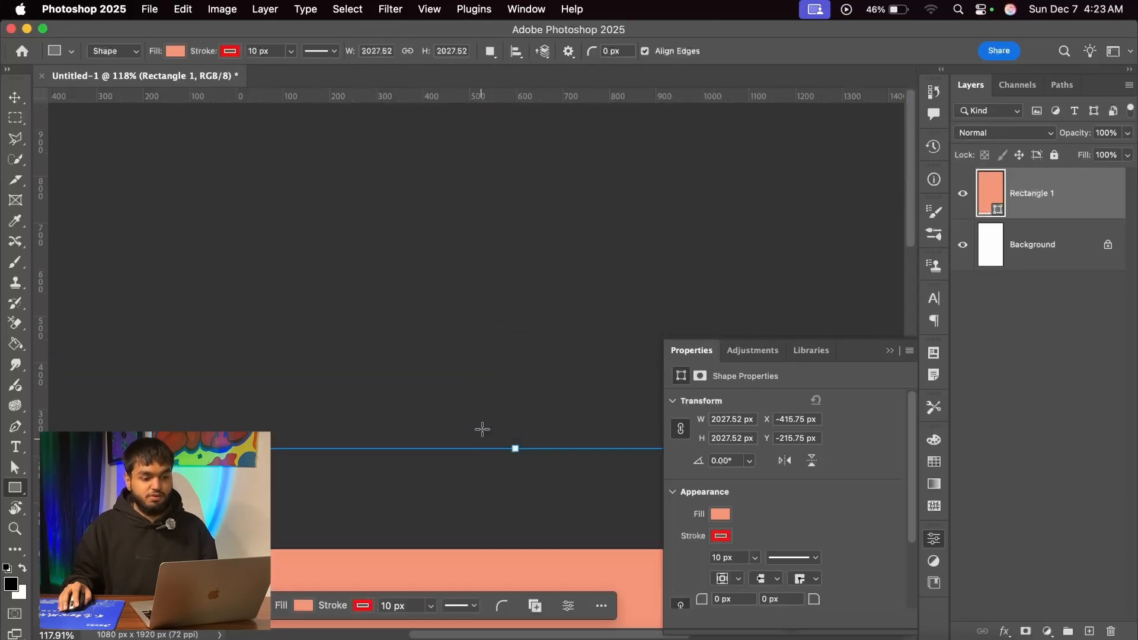
scroll(471, 303, down, 10)
drag(490, 381, 482, 164)
key(super+z)
Centre the square horizontally and vertically on the canvas by aligning it to a selection of the whole canvas, and deselect
scroll(468, 386, up, 4)
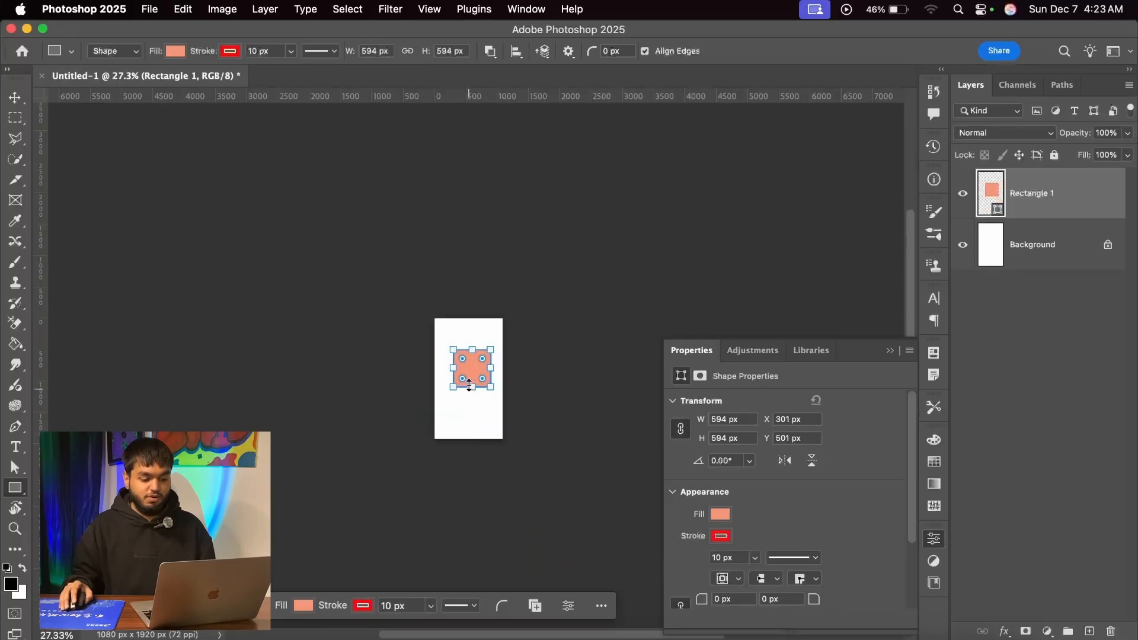
scroll(469, 386, up, 2)
key(v)
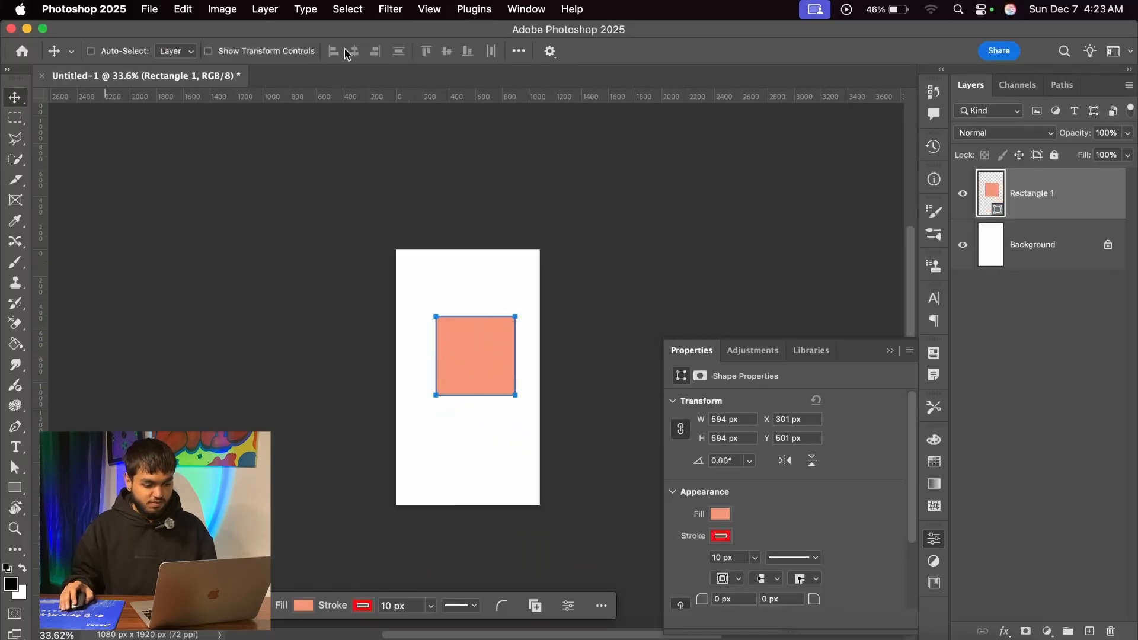
key(super+a)
scroll(442, 361, up, 2)
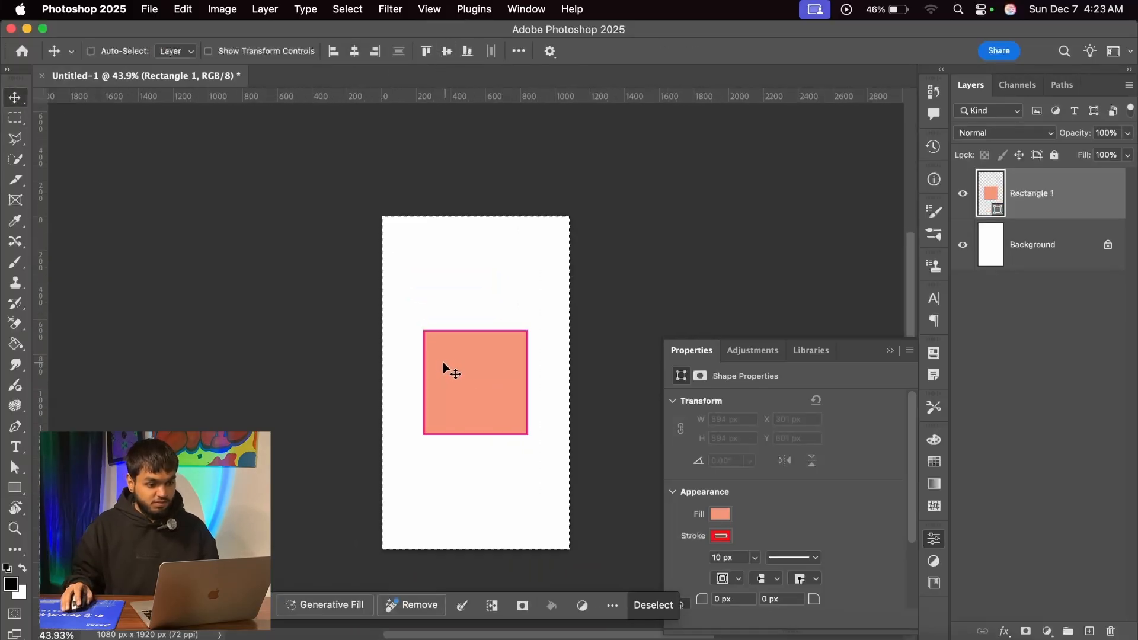
key(super+d)
scroll(471, 386, up, 3)
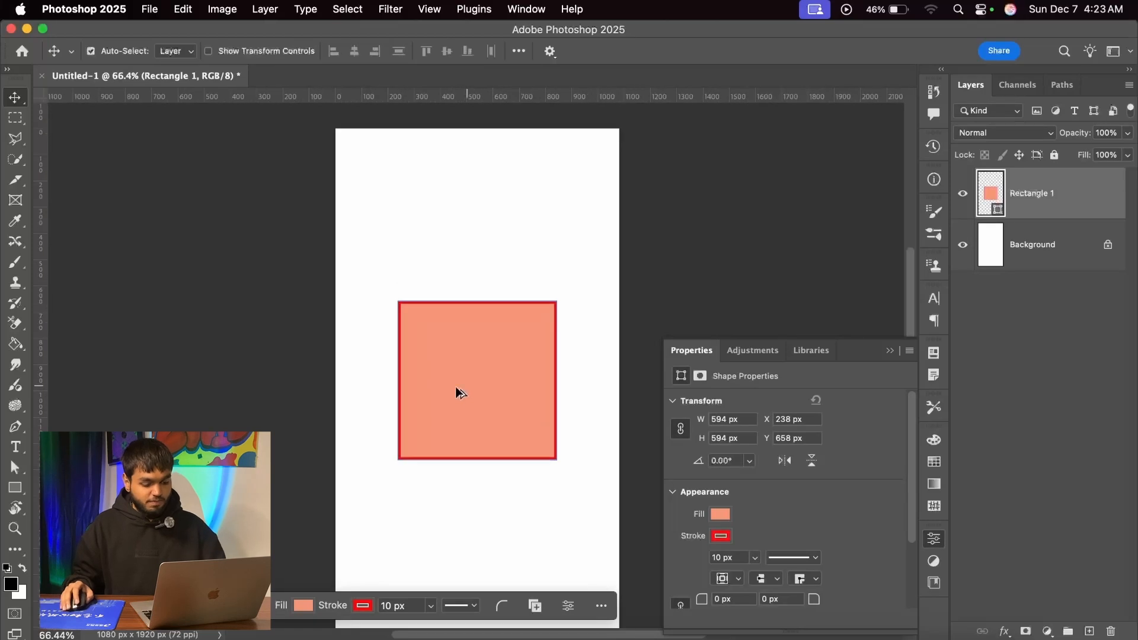
Activate the Rectangle tool with the centred square's transform handles displayed
click(16, 491)
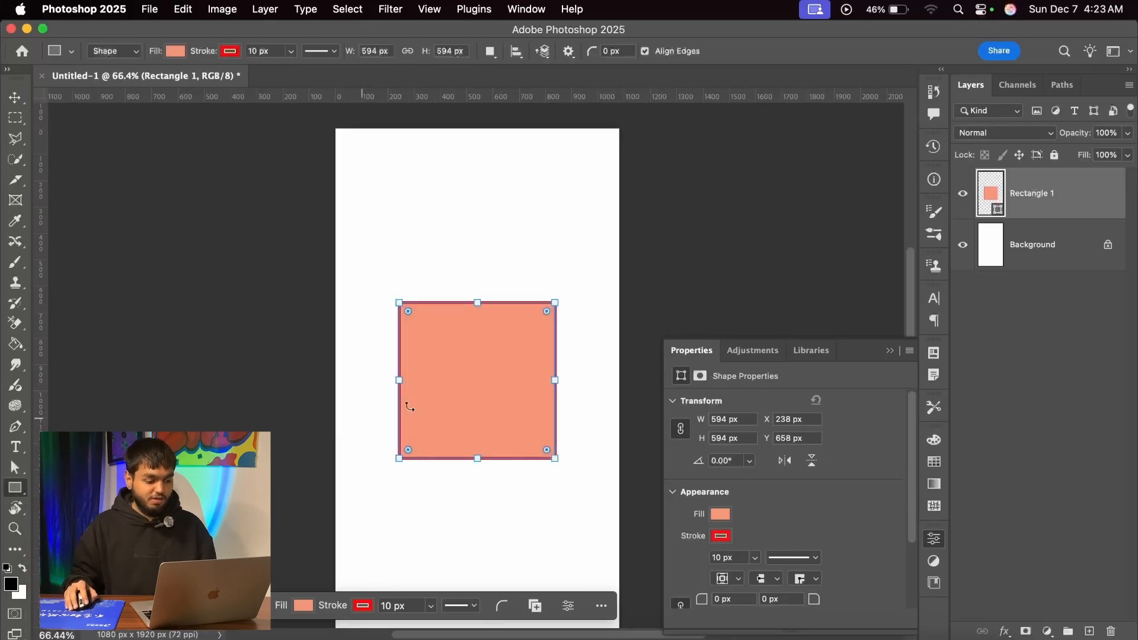
scroll(445, 399, up, 5)
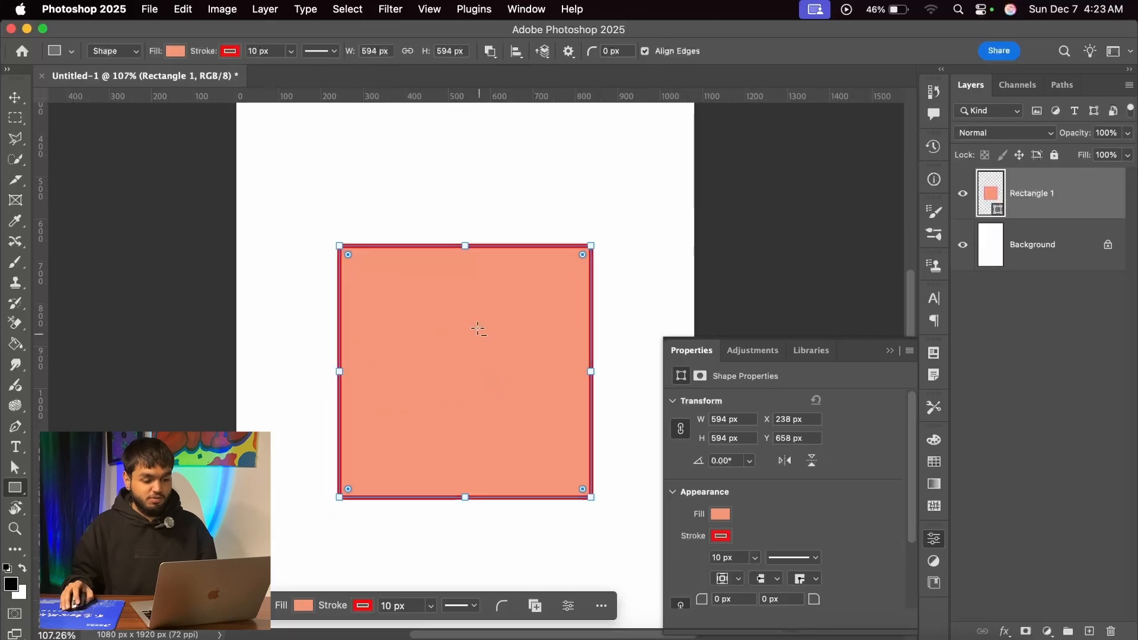
scroll(478, 252, down, 2)
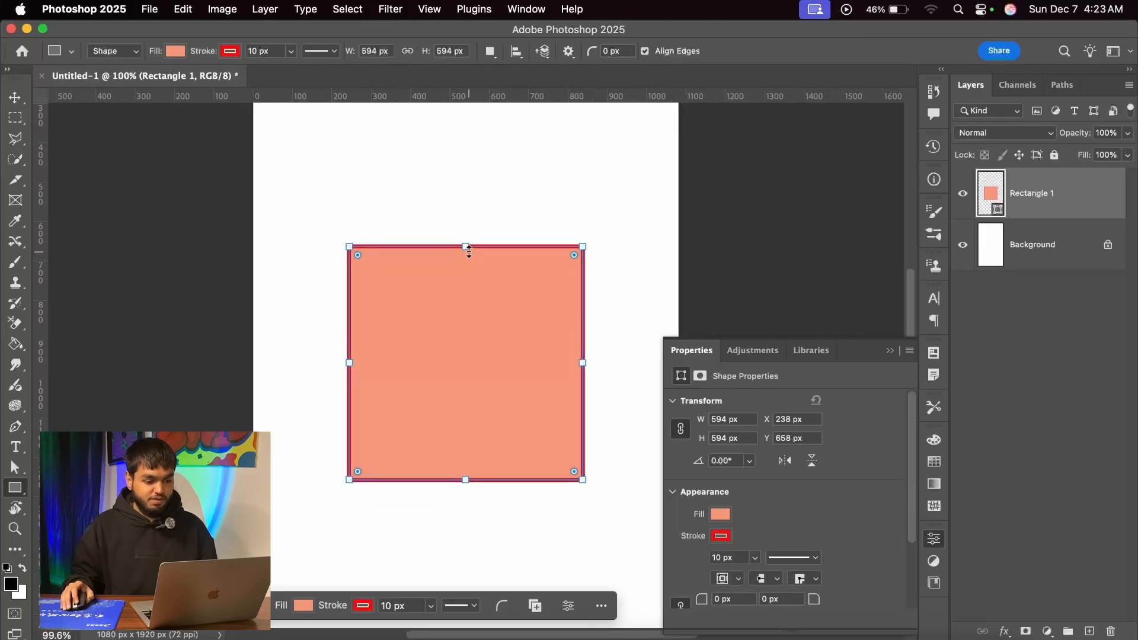
Try resizing the centred square by its top-edge handle and undo the resizes
drag(467, 248, 457, 198)
key(super+z)
drag(471, 248, 463, 131)
key(super+z)
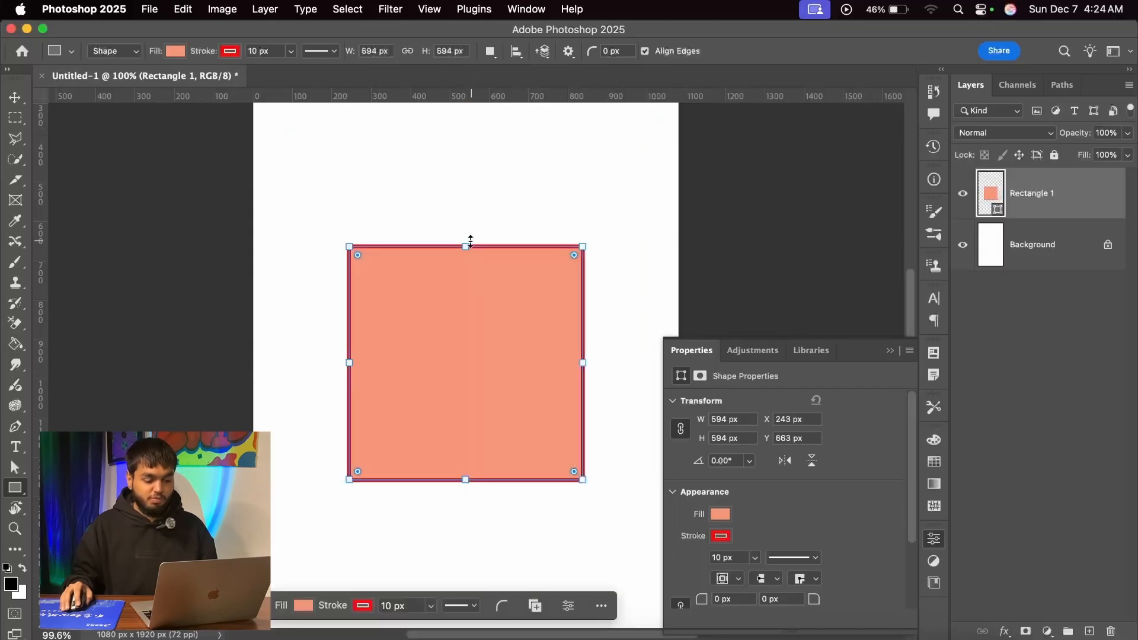
drag(466, 247, 438, 246)
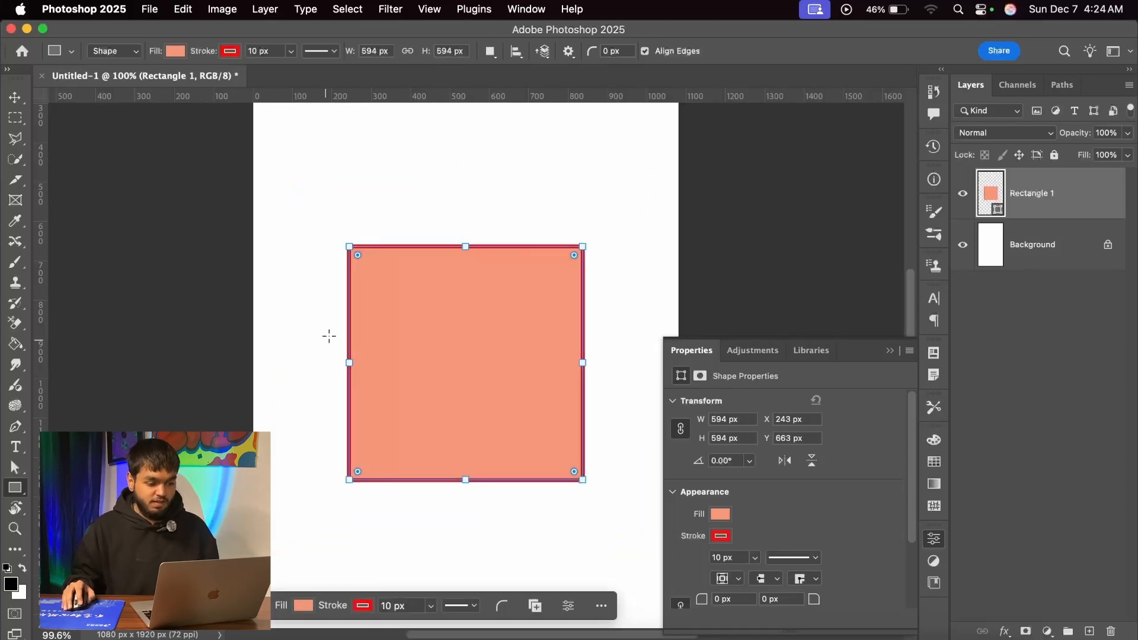
Round all four corners of the square to a radius of about 89 px using its on-canvas corner control
scroll(485, 301, up, 1)
scroll(482, 306, up, 2)
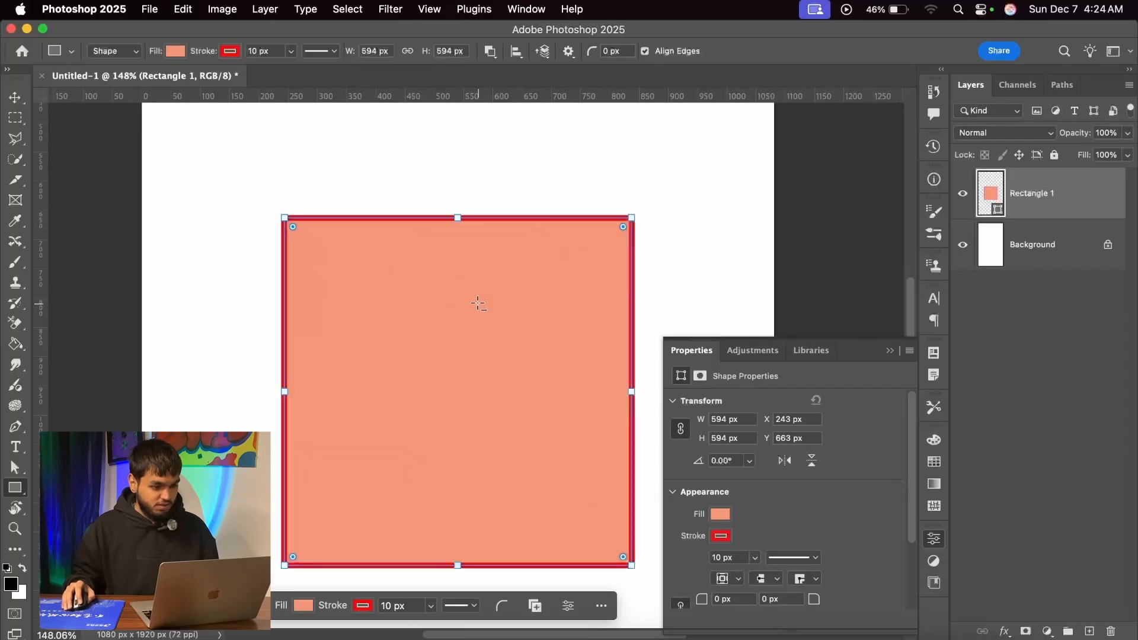
scroll(590, 239, down, 1)
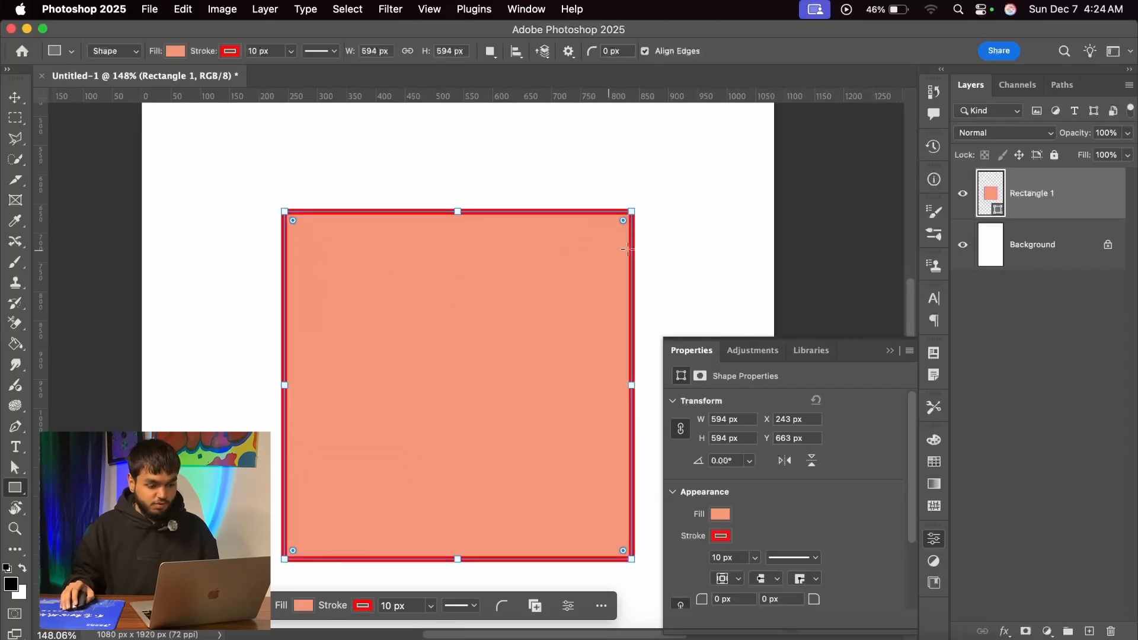
scroll(626, 223, up, 1)
scroll(627, 218, up, 1)
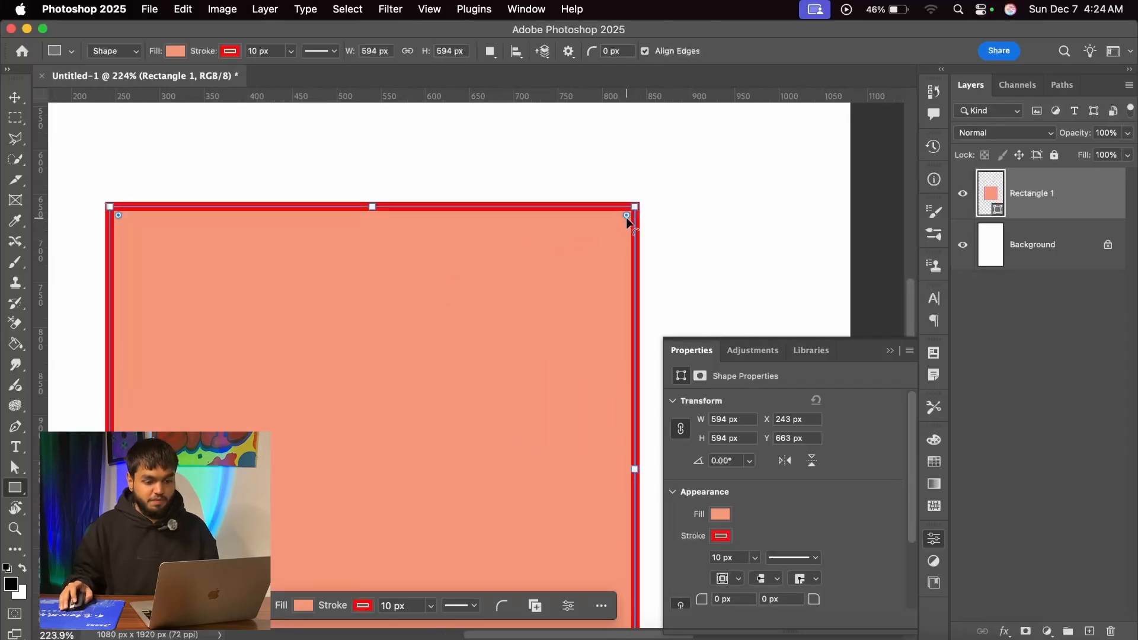
scroll(593, 176, down, 1)
scroll(593, 178, down, 1)
scroll(602, 248, up, 2)
scroll(600, 228, down, 2)
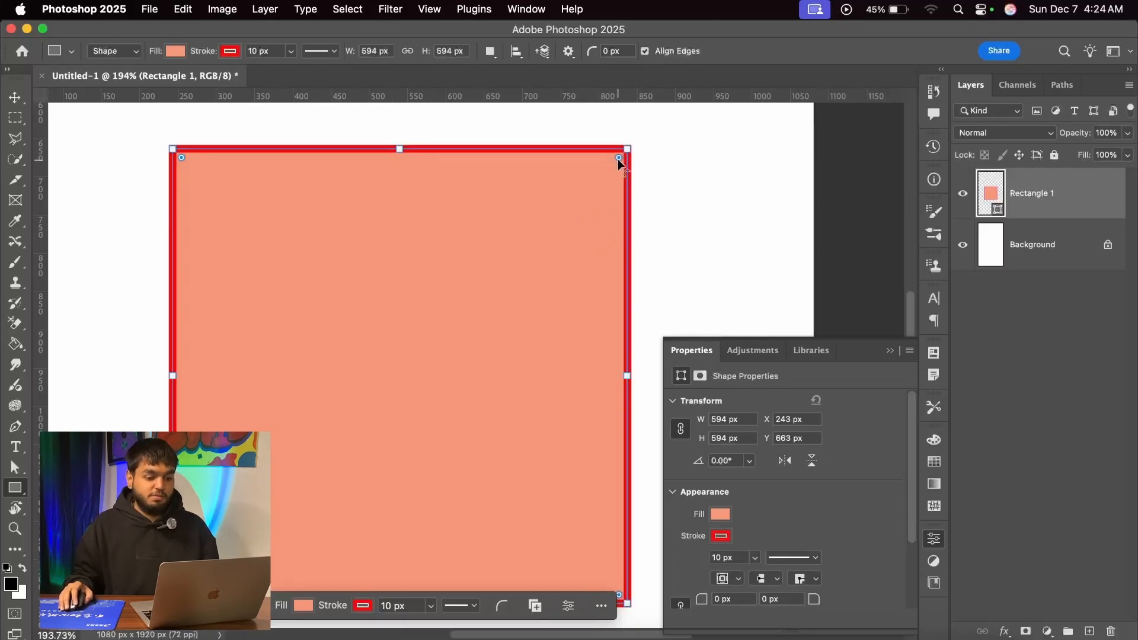
drag(617, 158, 559, 217)
scroll(548, 247, down, 2)
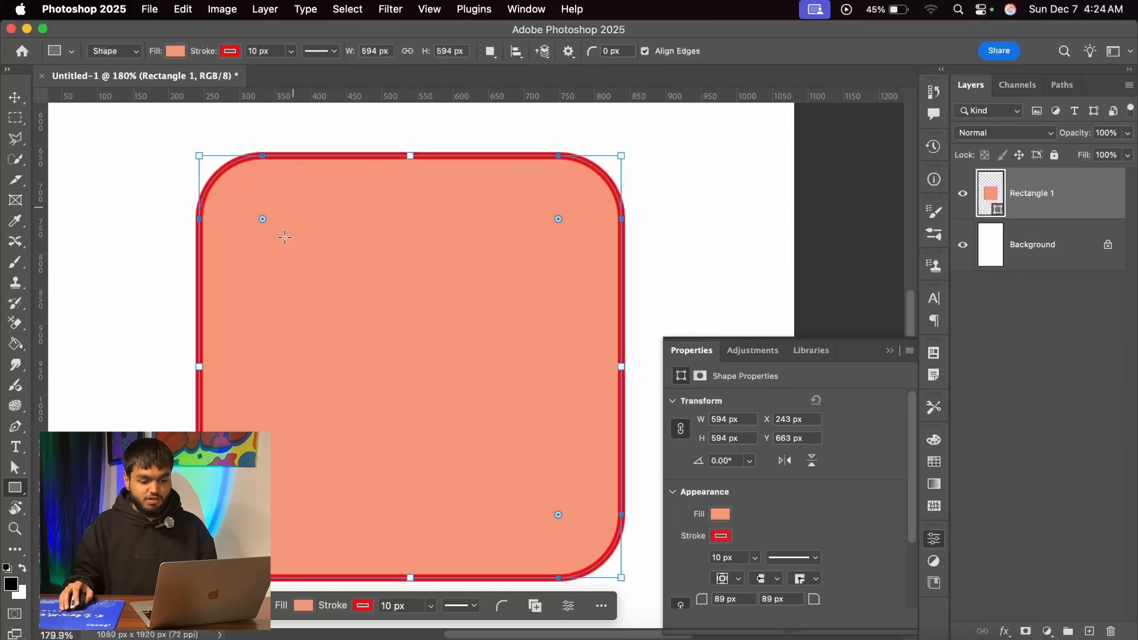
scroll(561, 336, down, 1)
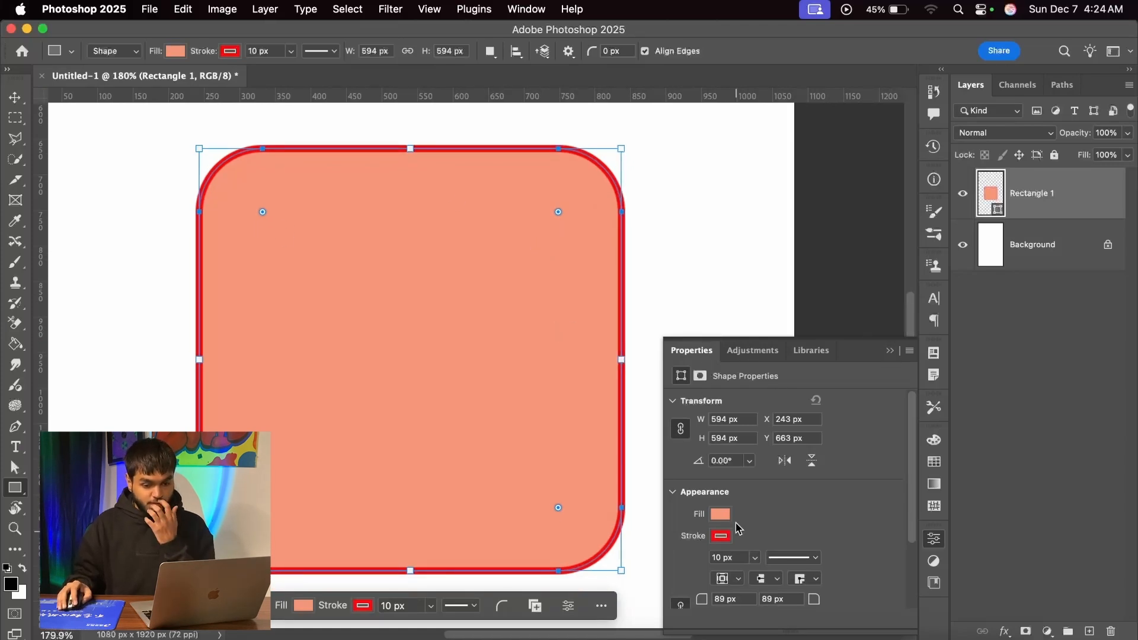
Collapse and reopen the shape properties, and view the stroke line style choices in the appearance settings
click(889, 352)
click(532, 7)
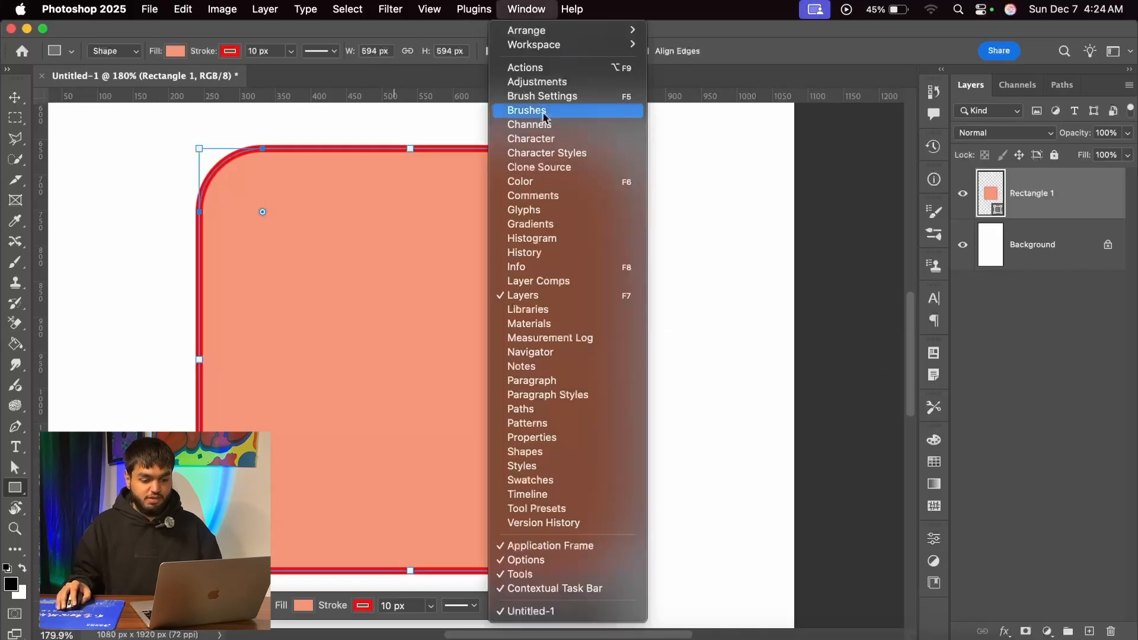
click(554, 437)
scroll(787, 455, down, 3)
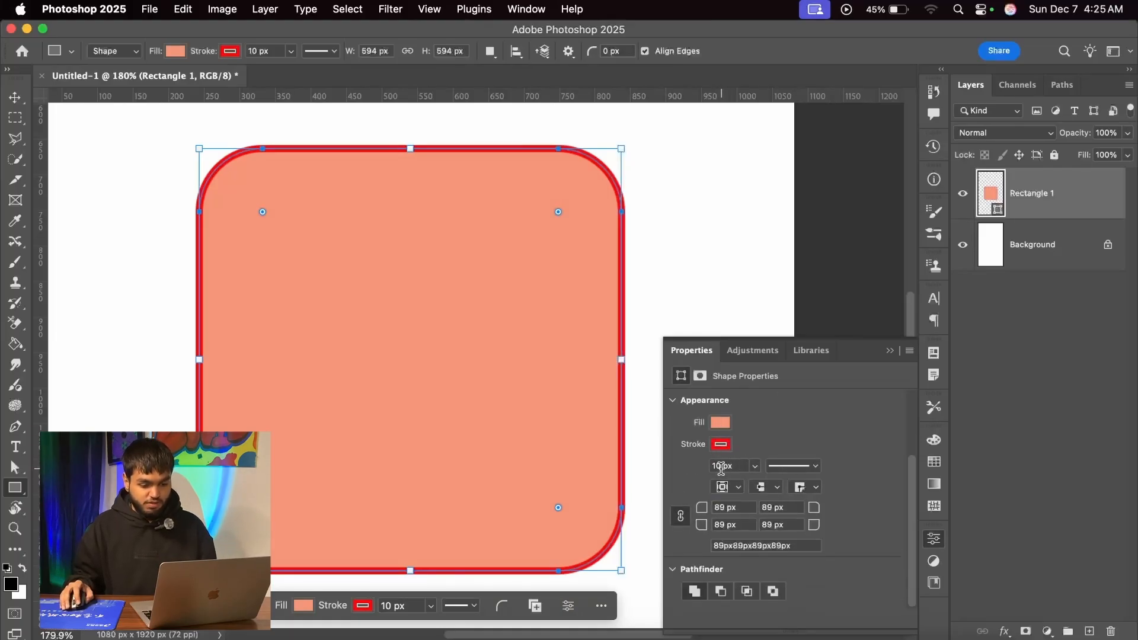
click(782, 468)
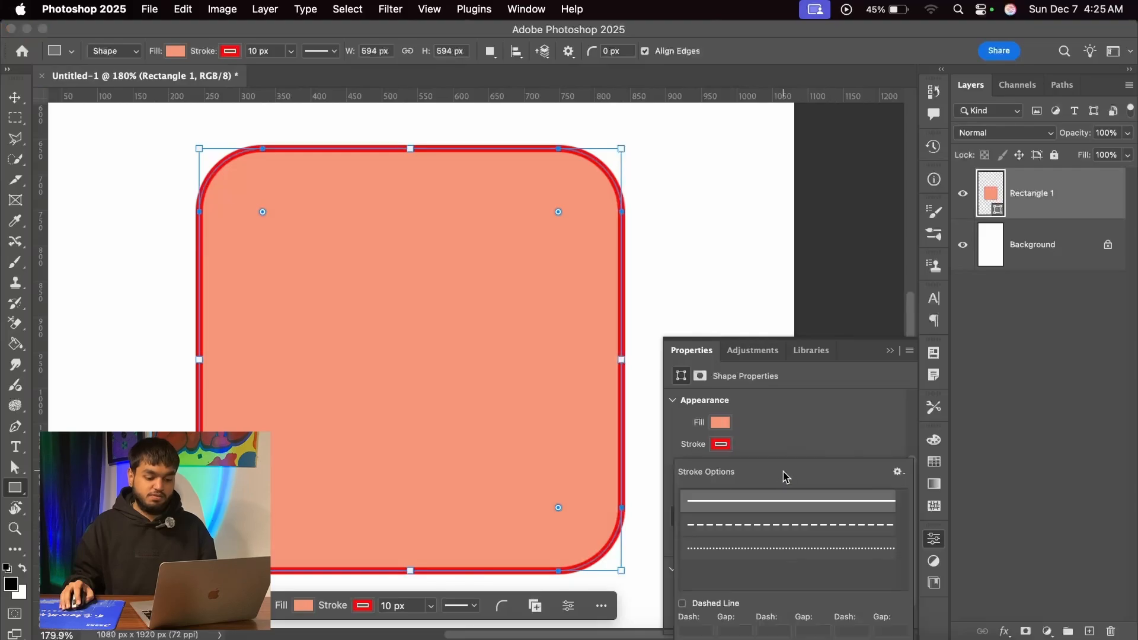
click(800, 463)
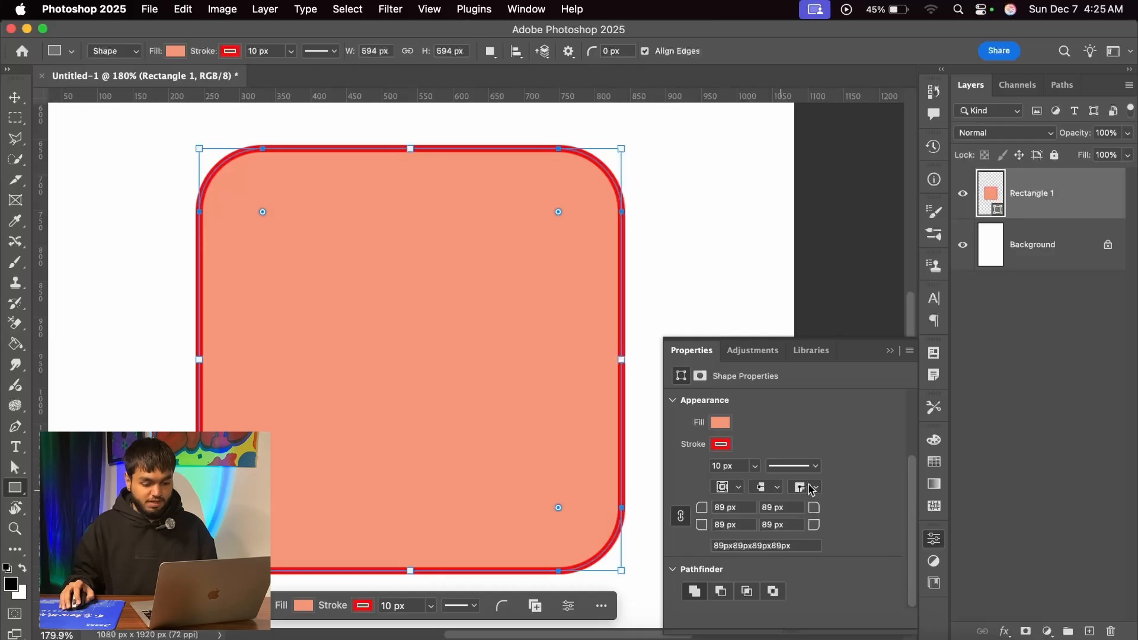
Nudge the top-left corner radius value in 1 px increments down to 81 px
click(722, 508)
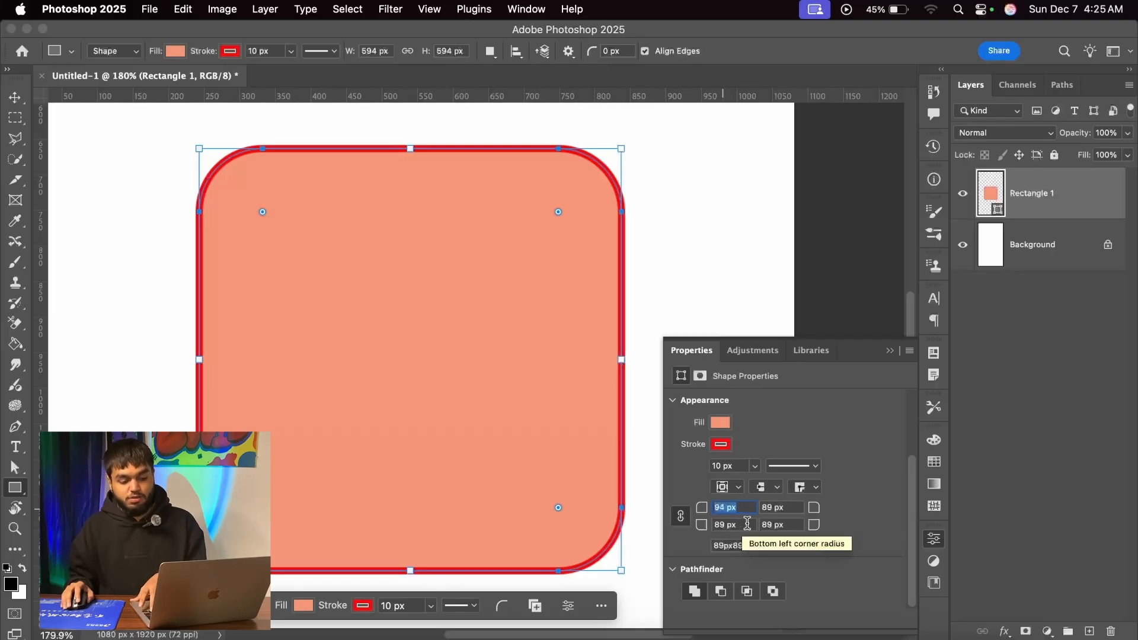
key(Up)
key(Down)
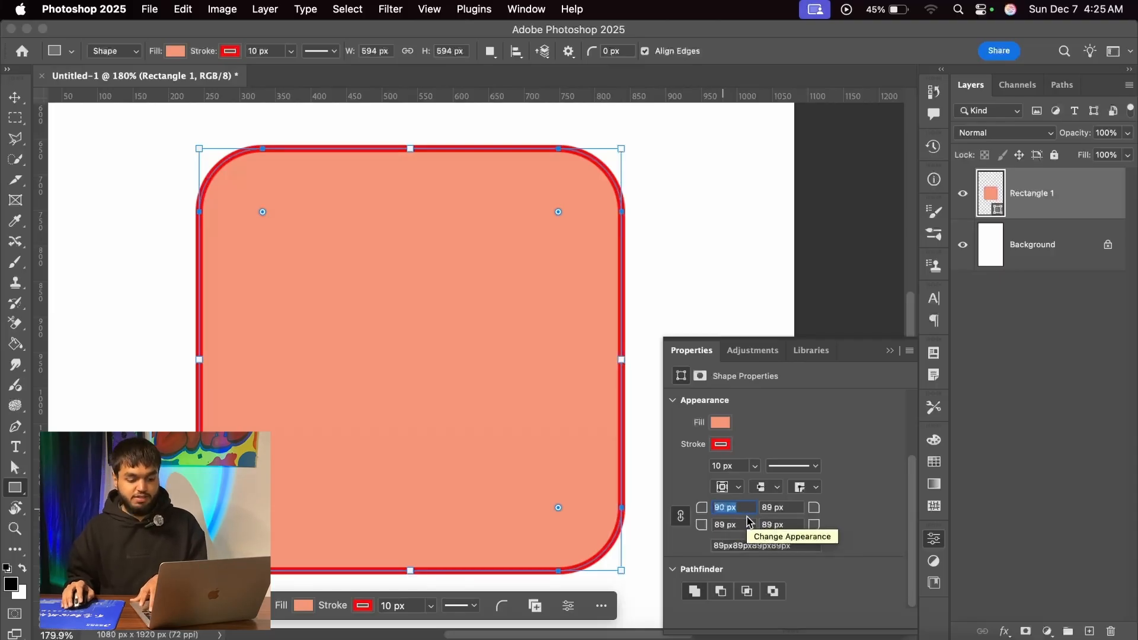
key(Down)
key(Down)
key(Down)
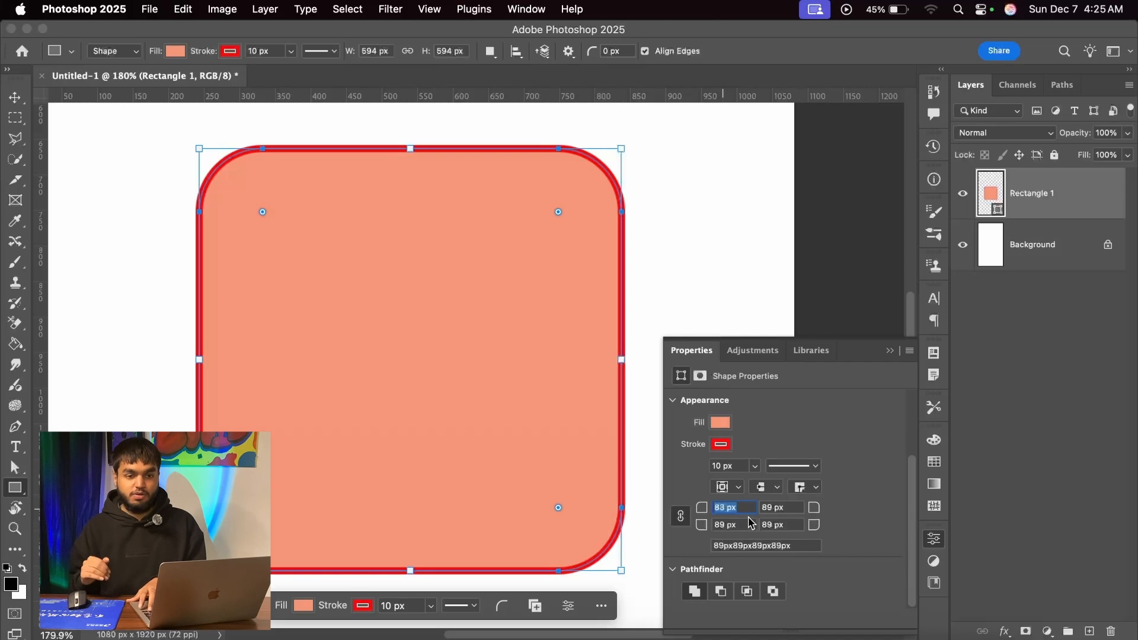
key(Down)
key(Down)
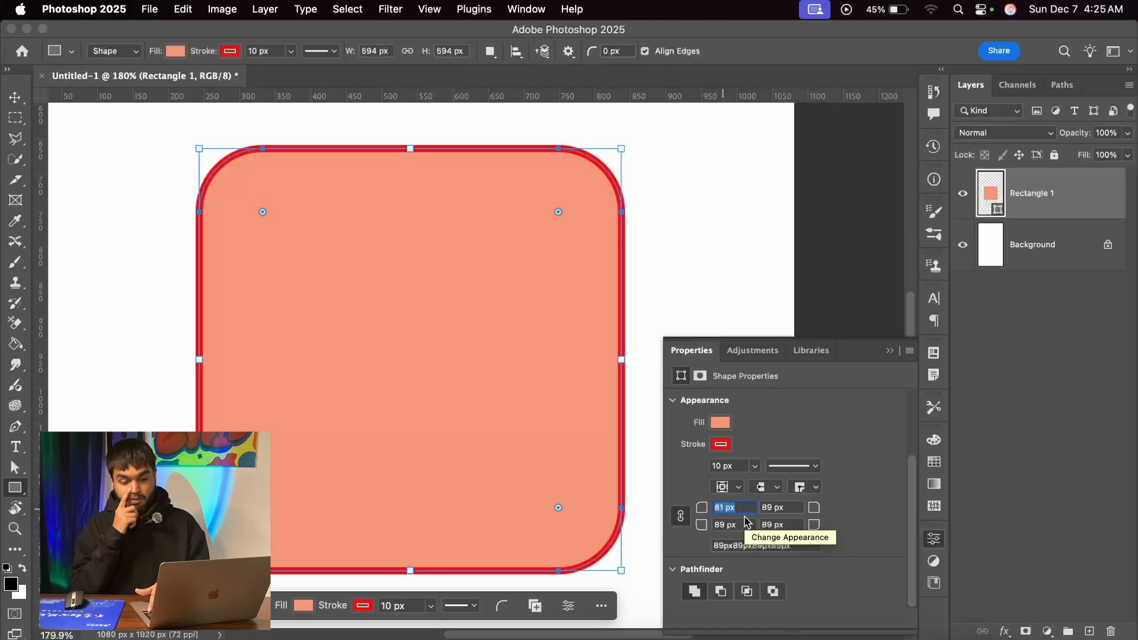
Adjust the top-left corner radius value in 10 px increments to 80 px
key(Down)
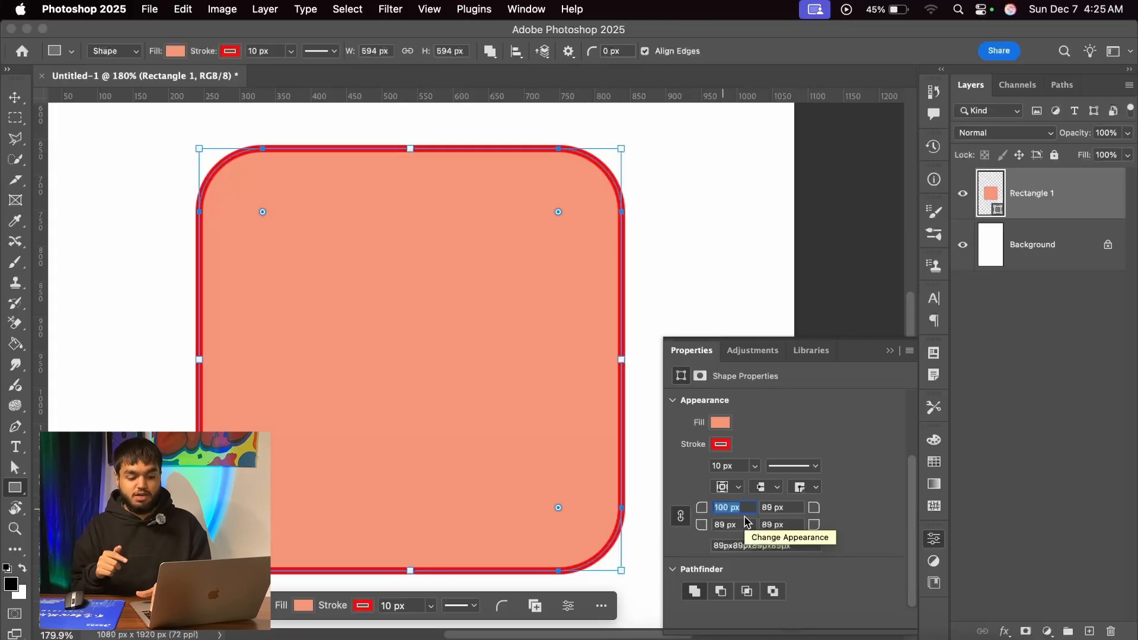
key(shift+Up)
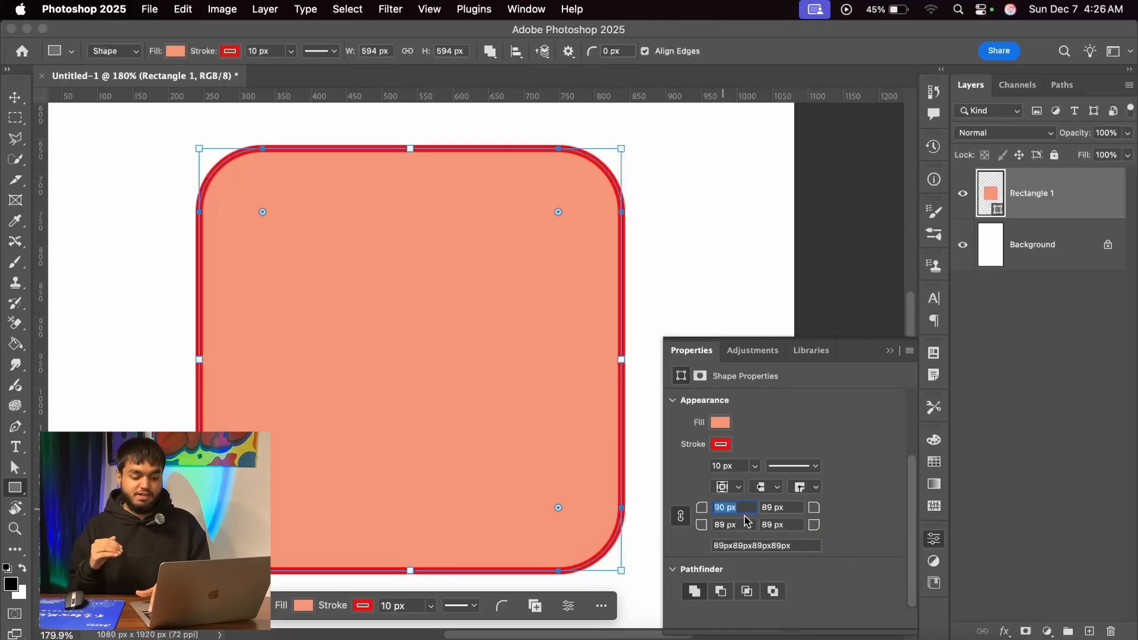
key(shift+Up)
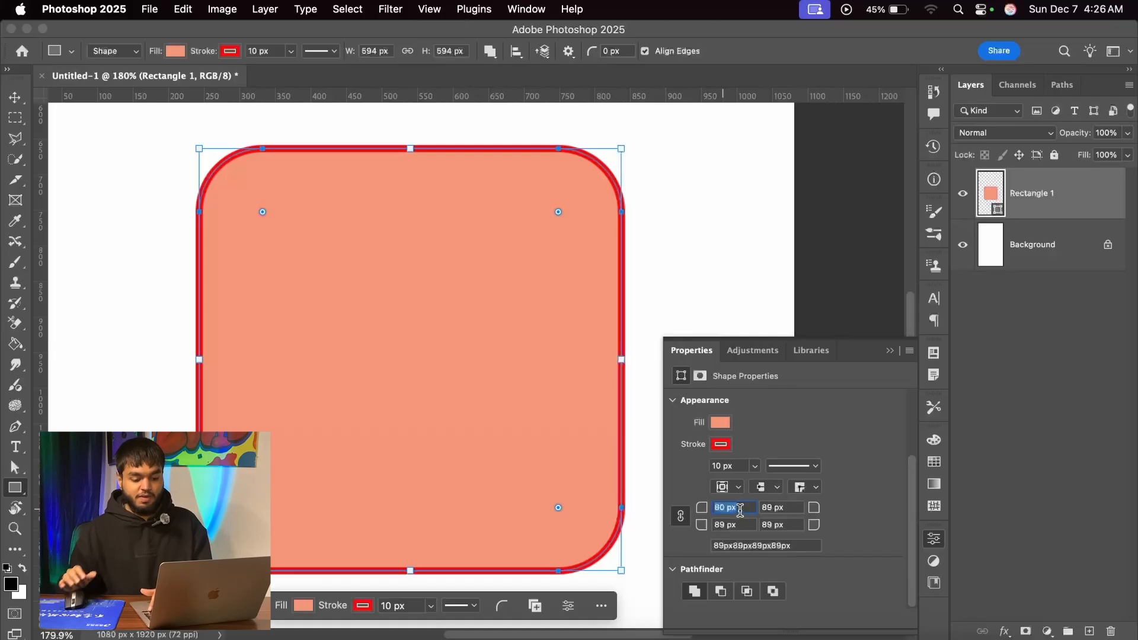
key(shift+Down)
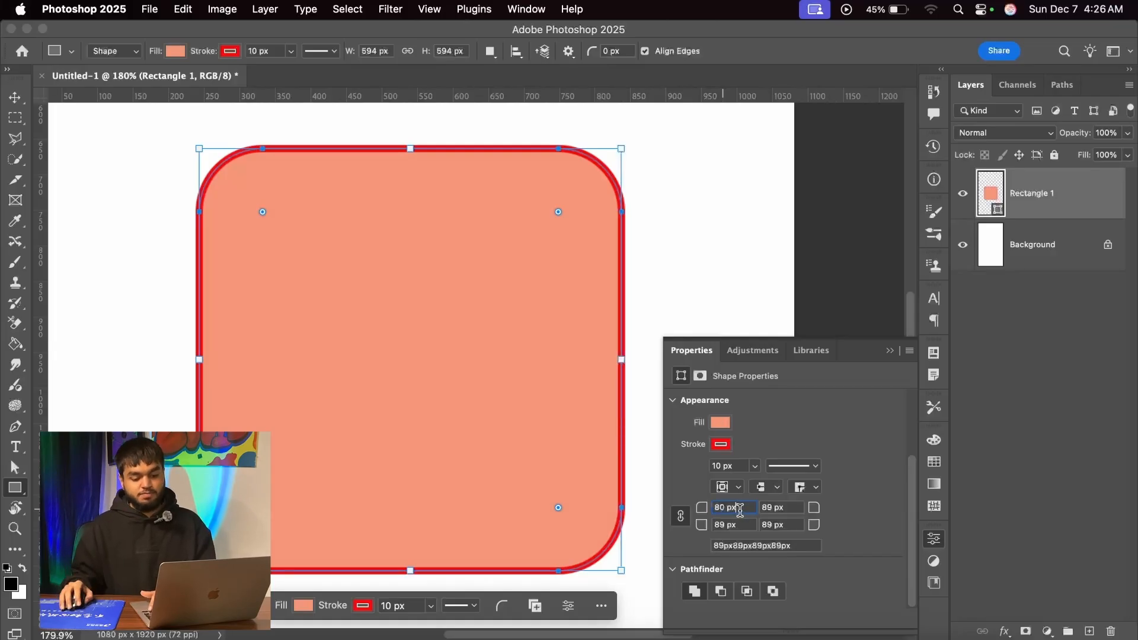
Scrub the linked corner radius of the square to about 246 px
click(704, 508)
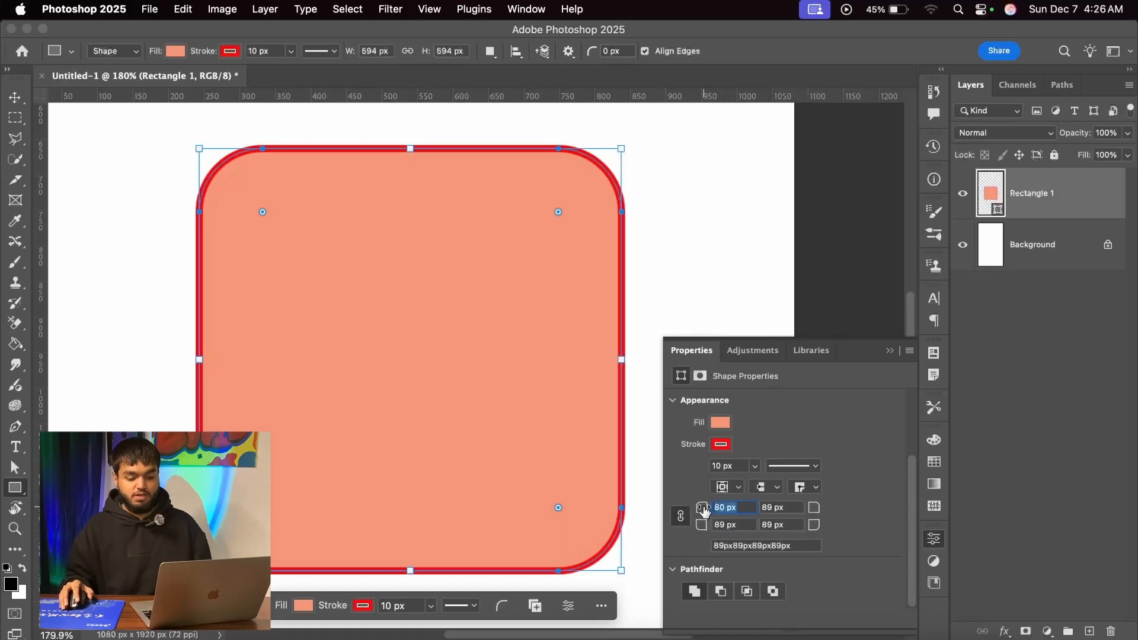
drag(704, 509, 679, 520)
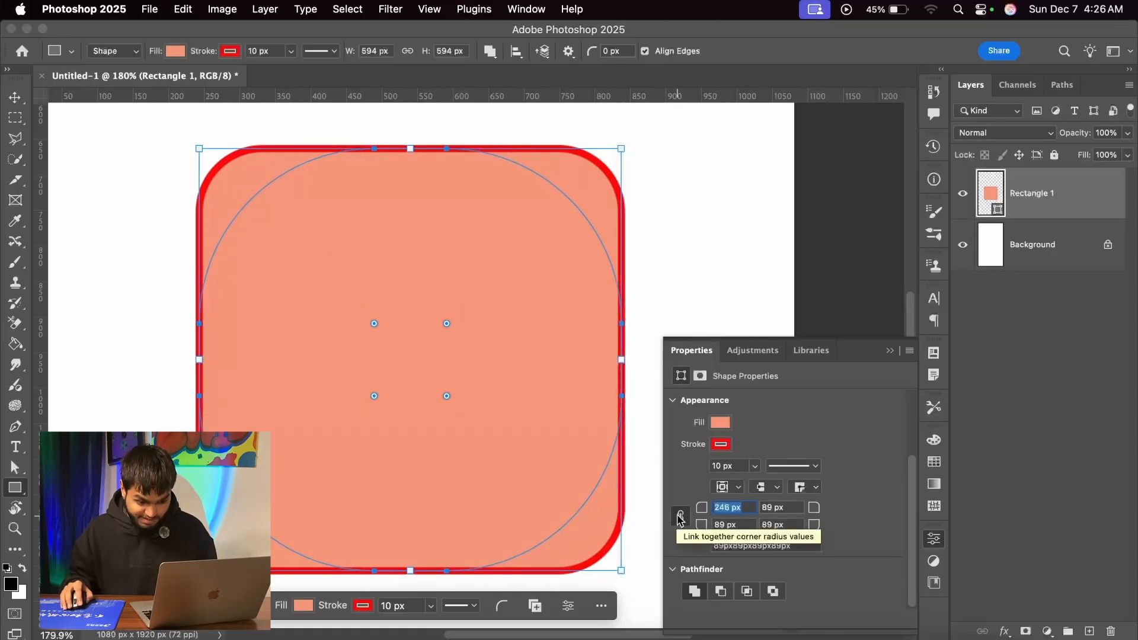
Link the square's four corner radii, scrub them together to 135 px and unlink them again
drag(678, 515, 620, 514)
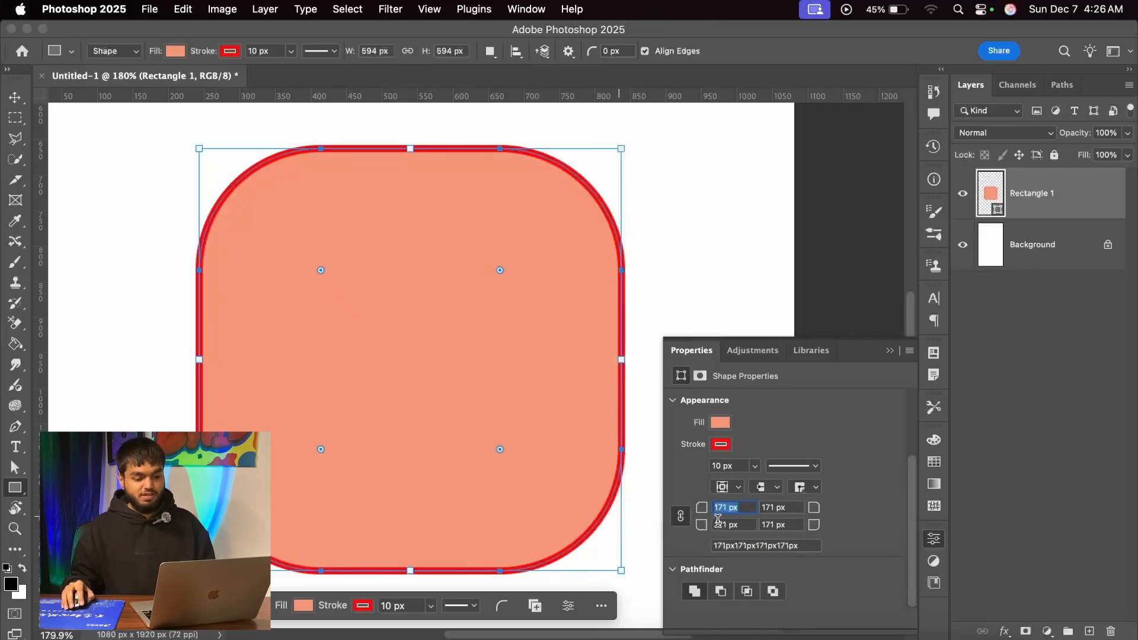
mouse_move(702, 510)
mouse_down()
mouse_move(690, 509)
mouse_move(728, 509)
mouse_move(710, 512)
mouse_up()
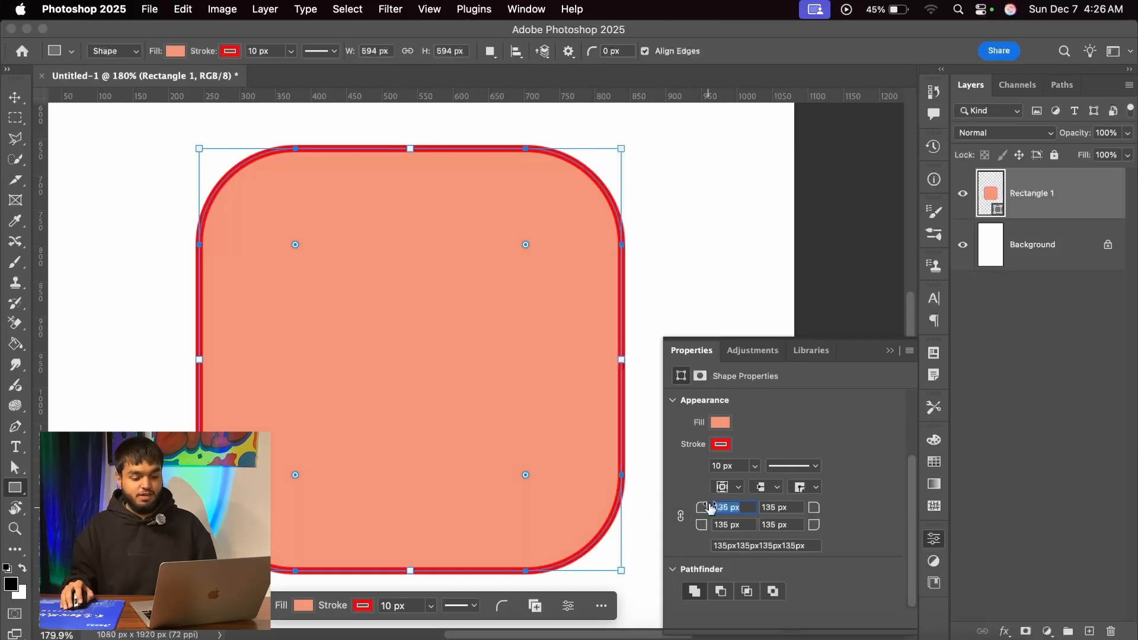
Try scrubbing only the top-left radius to 368 px and only the top-right radius to 361 px, undoing each change
text(224)
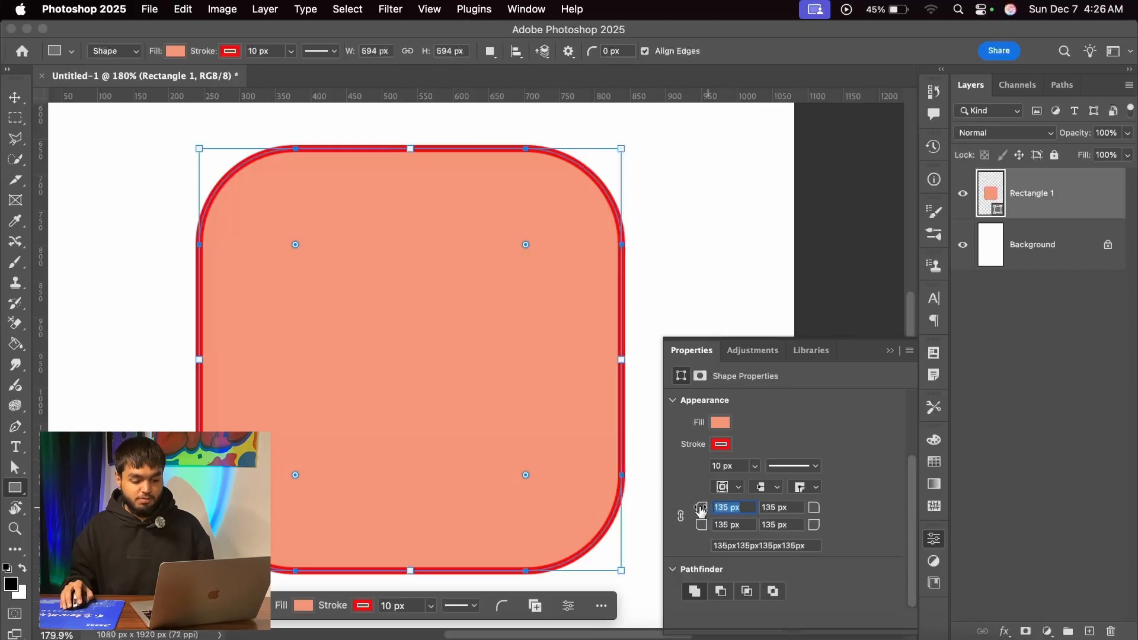
key(Return)
drag(786, 511, 884, 512)
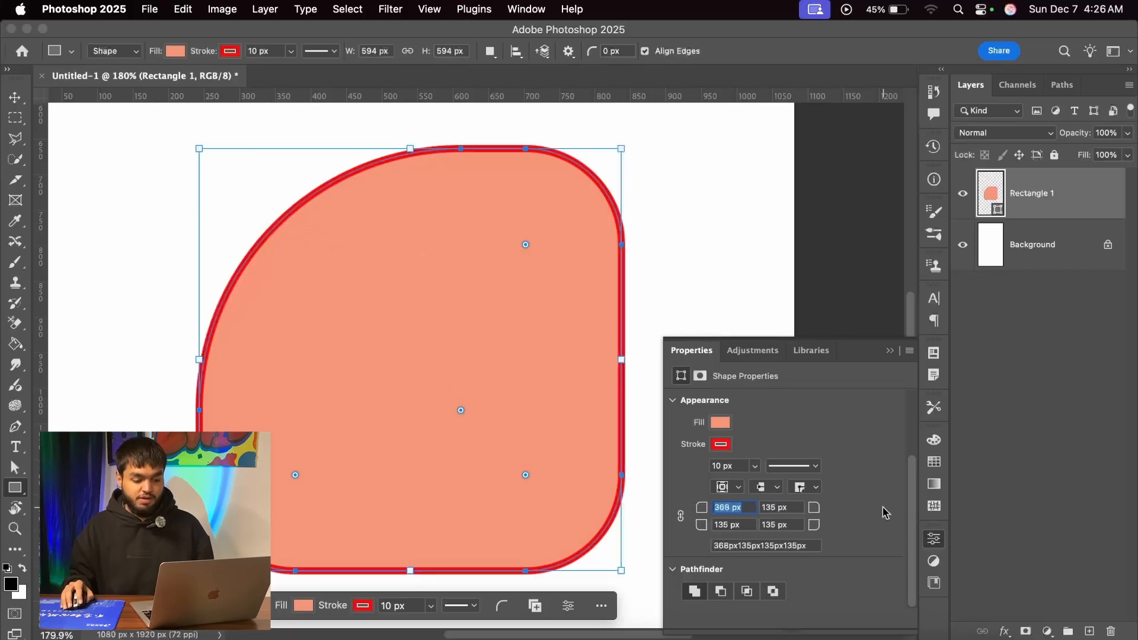
key(super+z)
drag(813, 511, 987, 511)
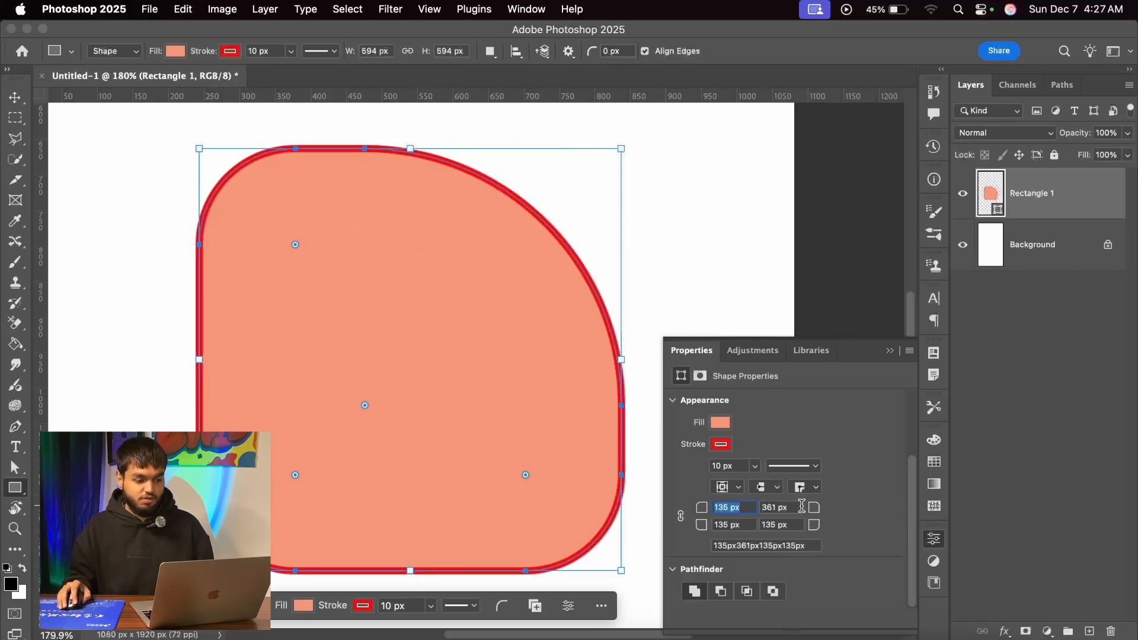
key(super+z)
Scrub the top-right and bottom-left corner radii individually down to 0 px
drag(811, 507, 479, 510)
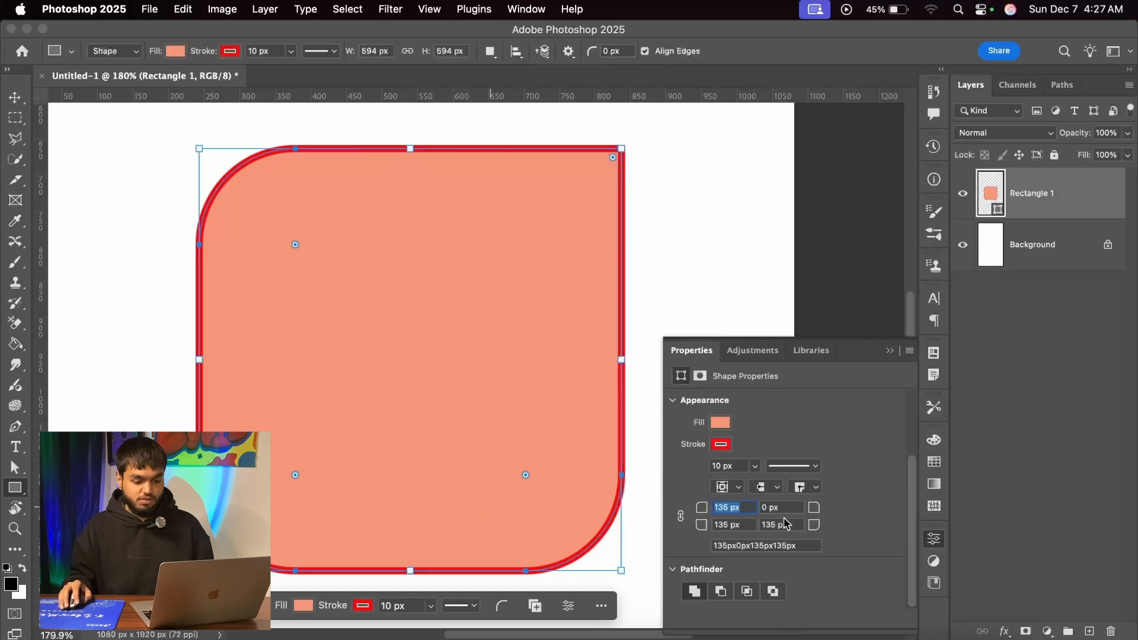
drag(700, 527, 421, 526)
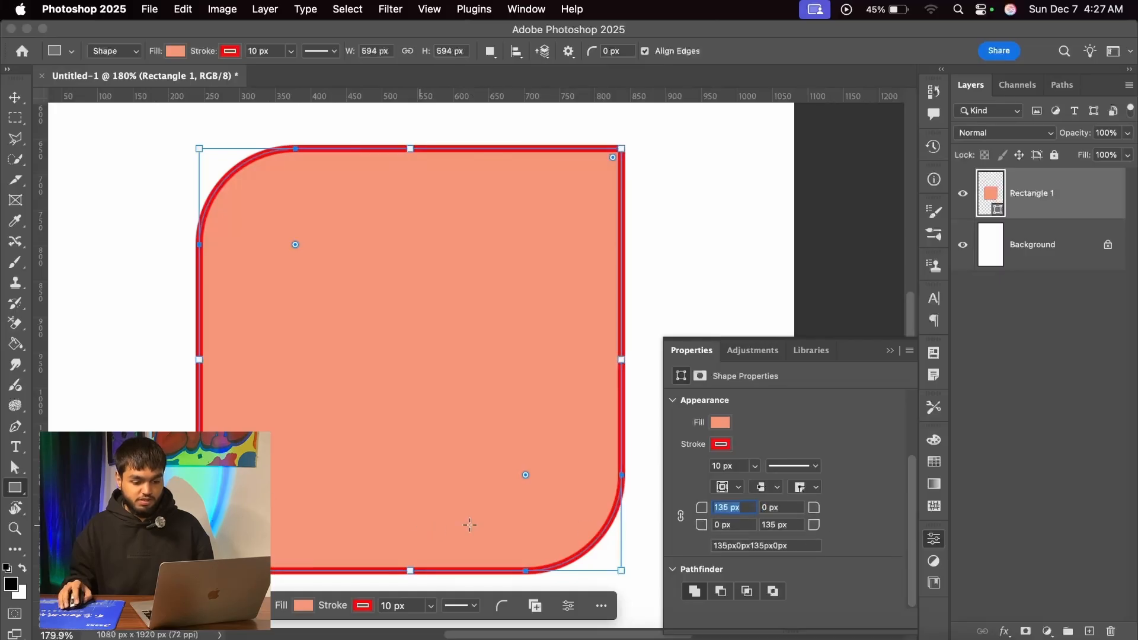
Try changing the top-left corner's rounding with its on-canvas handle, and undo the change
scroll(543, 395, down, 1)
scroll(543, 395, down, 3)
scroll(516, 385, up, 2)
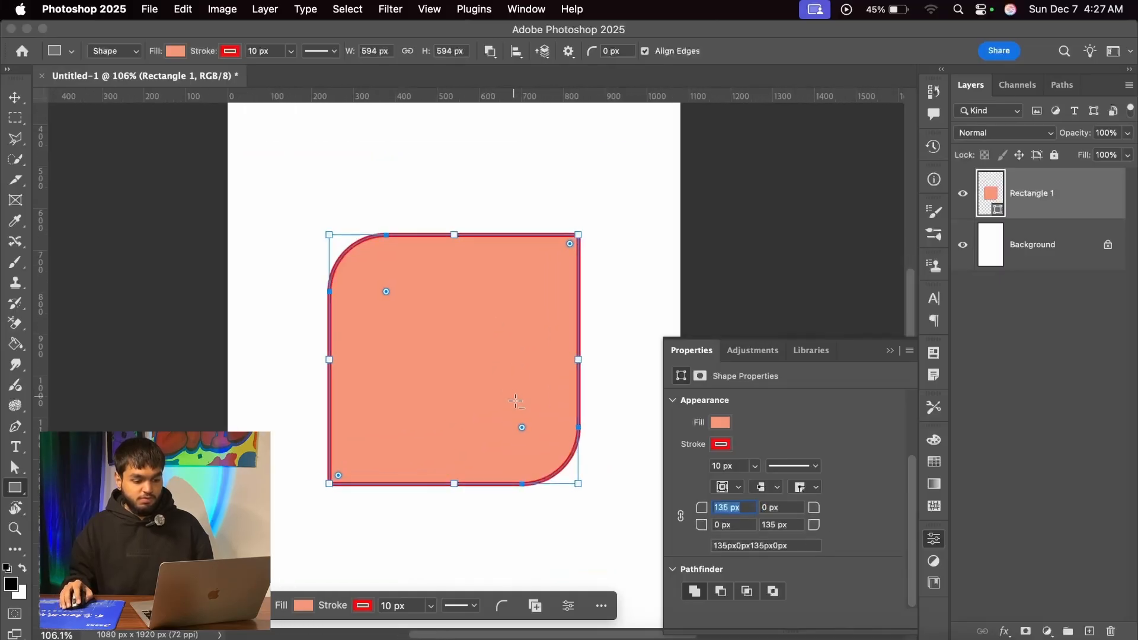
scroll(364, 253, up, 3)
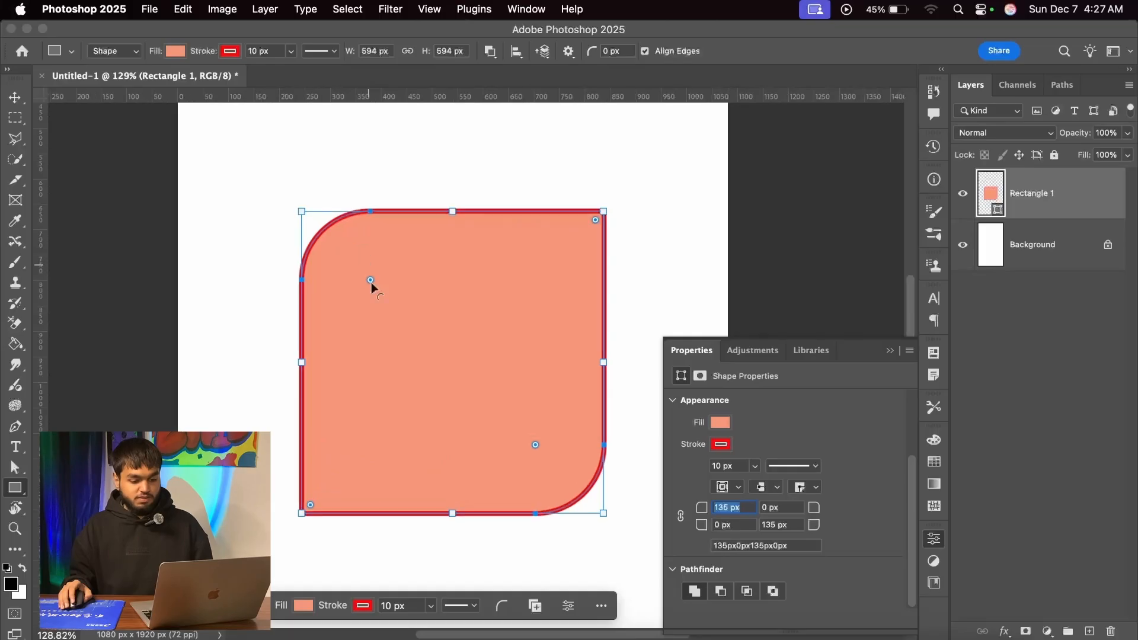
scroll(371, 279, up, 2)
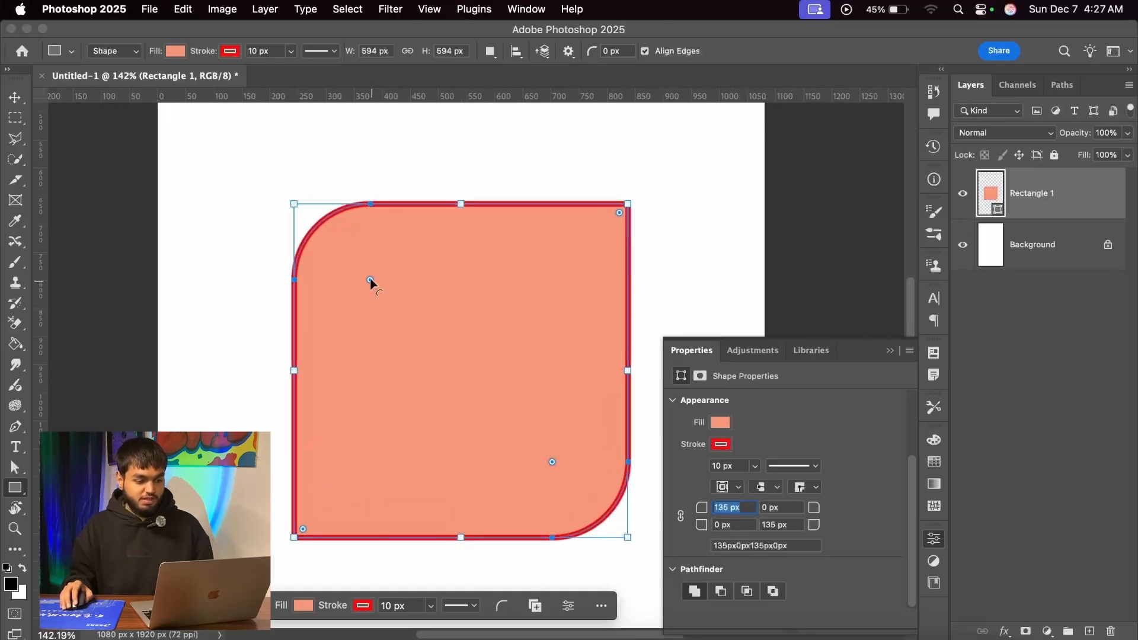
drag(370, 278, 482, 380)
key(cmd+z)
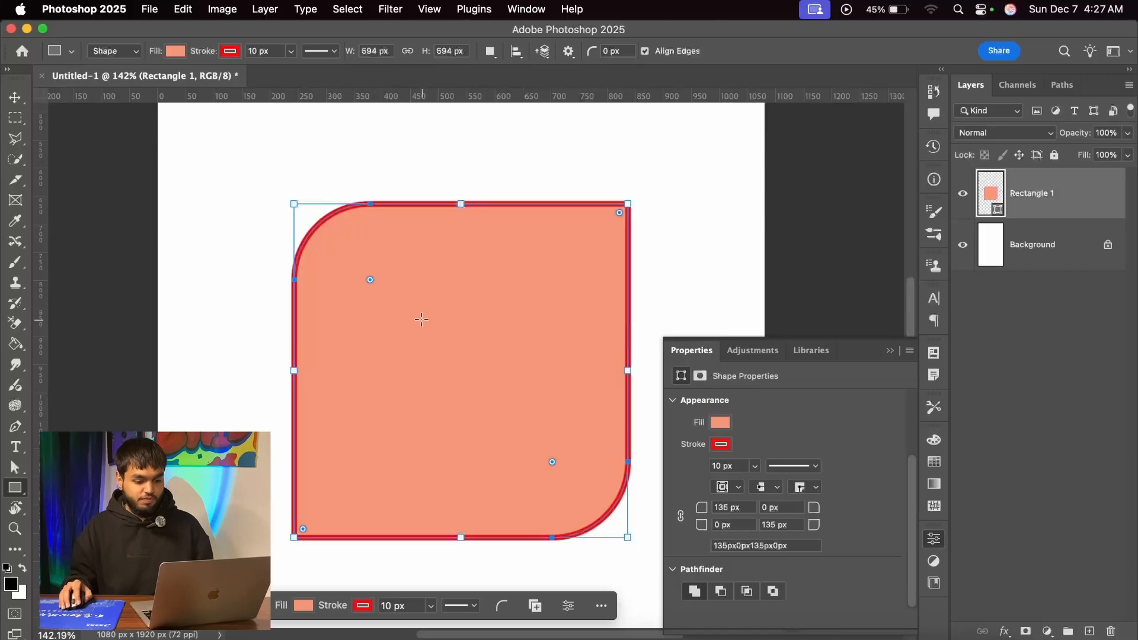
Set the top-left and bottom-right corner radii to 0 px, relink the radii and collapse the shape properties
click(722, 508)
text(0)
click(781, 525)
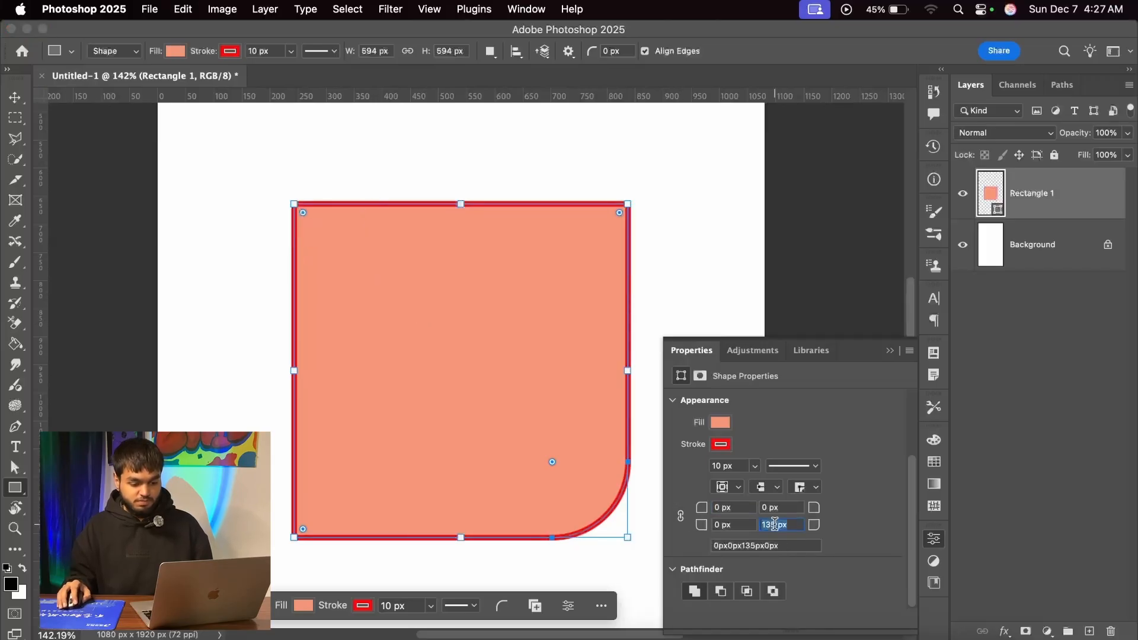
text(0)
key(Return)
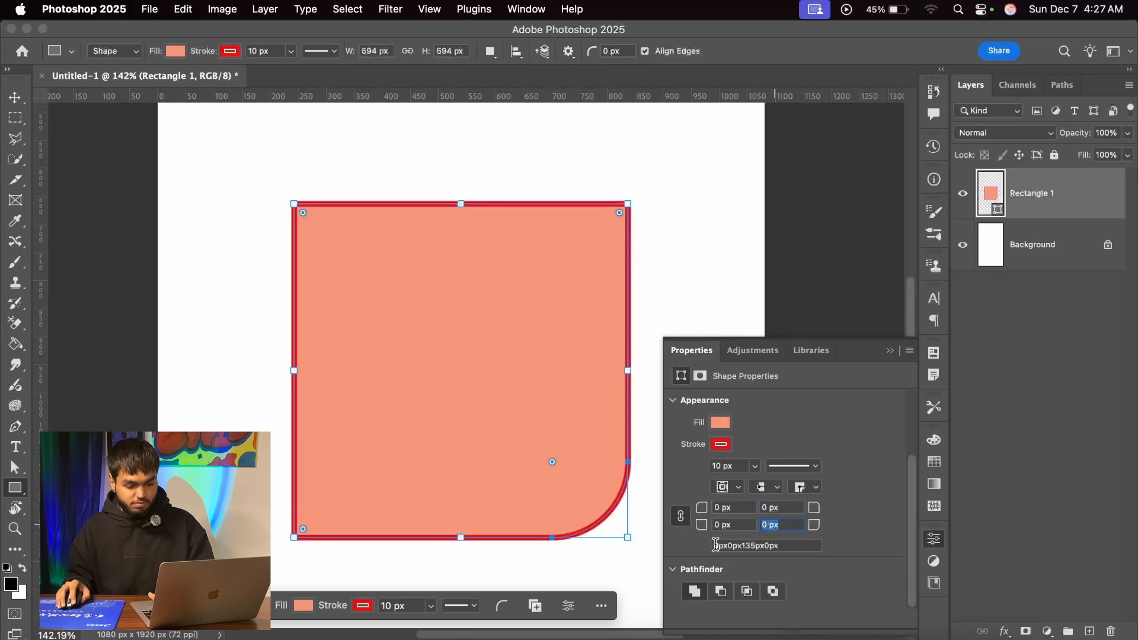
key(Tab)
click(681, 520)
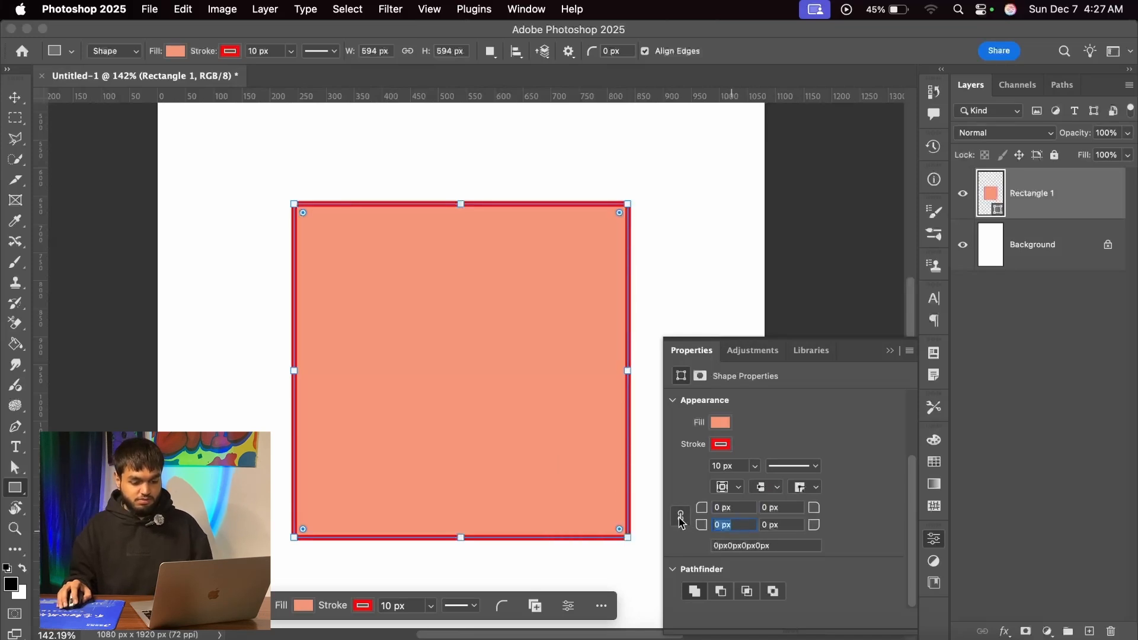
click(890, 351)
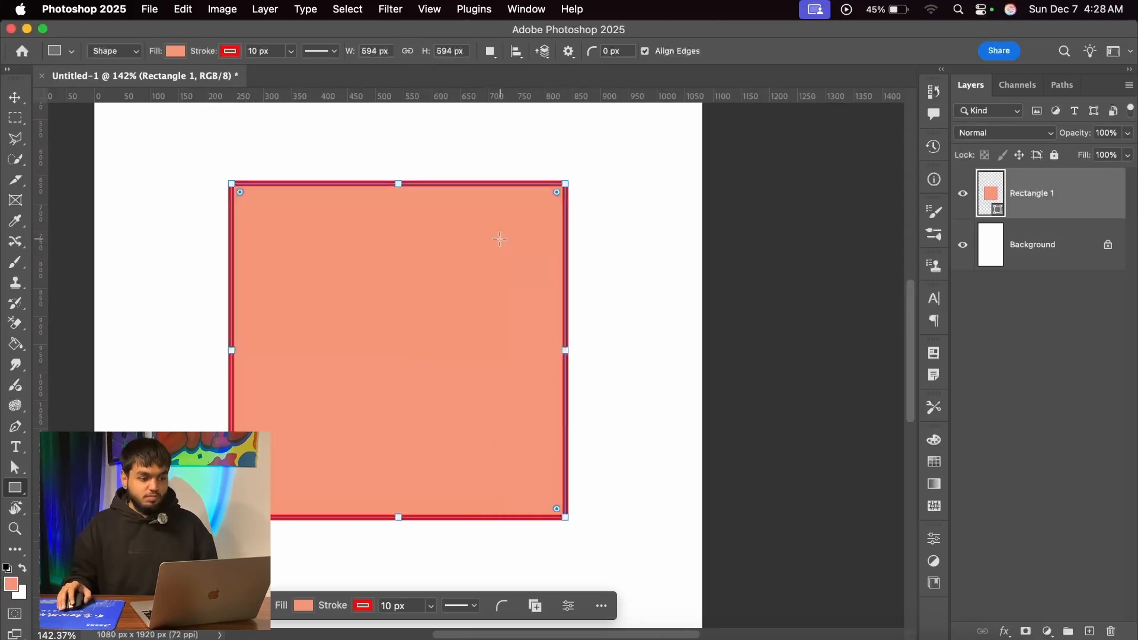
Add a square of about 237 px to the existing shape, overlapping its right edge
scroll(499, 239, down, 2)
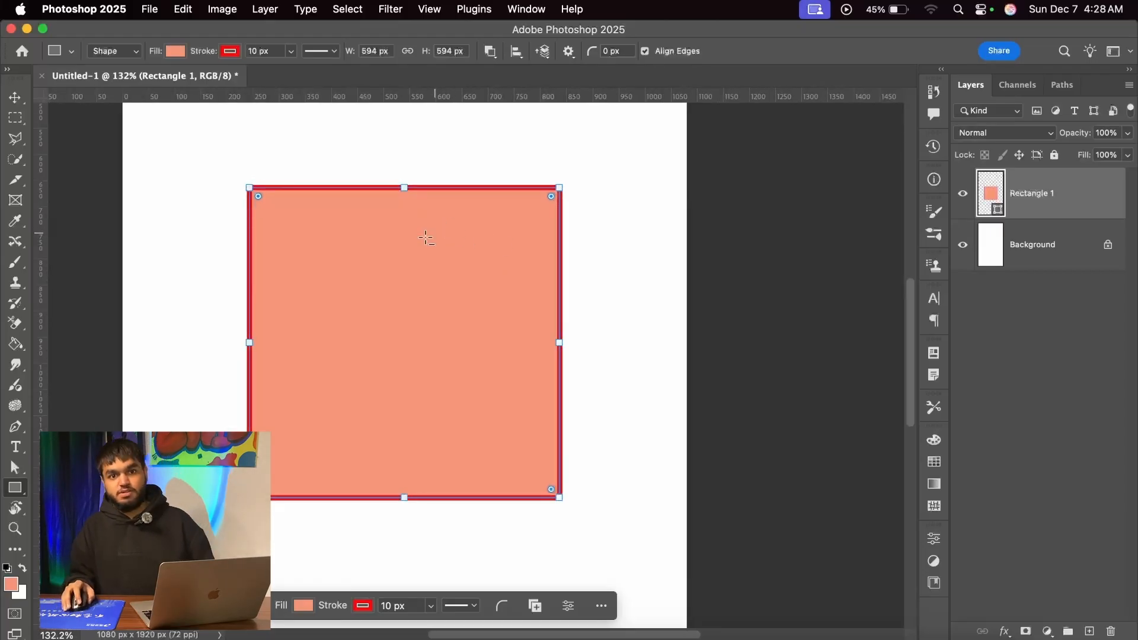
scroll(415, 246, up, 2)
scroll(419, 244, down, 1)
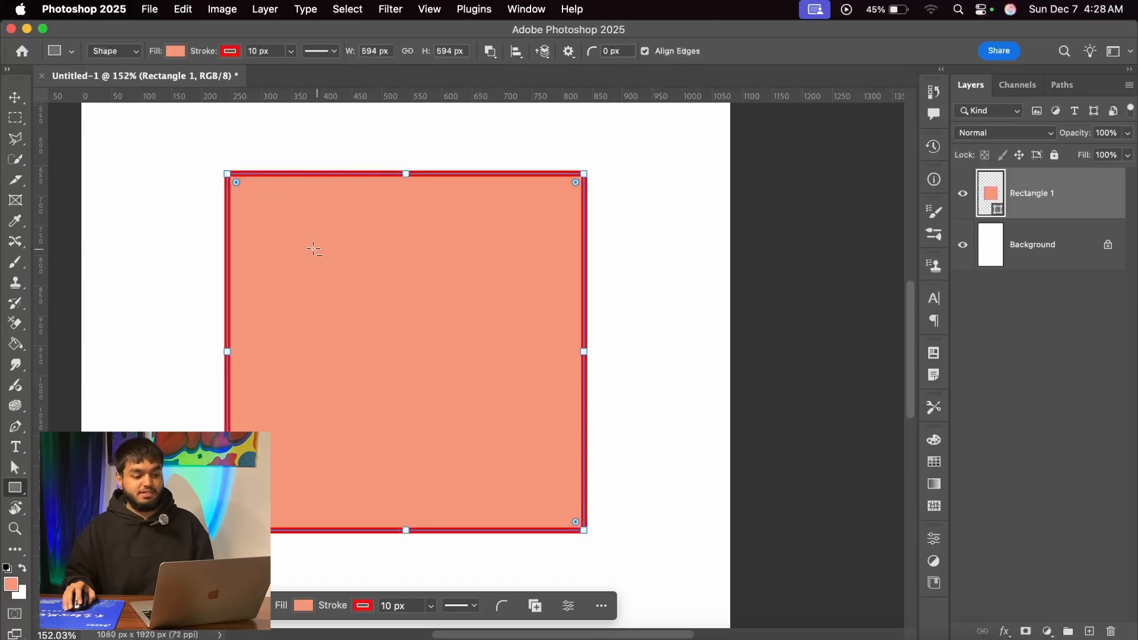
drag(663, 230, 516, 374)
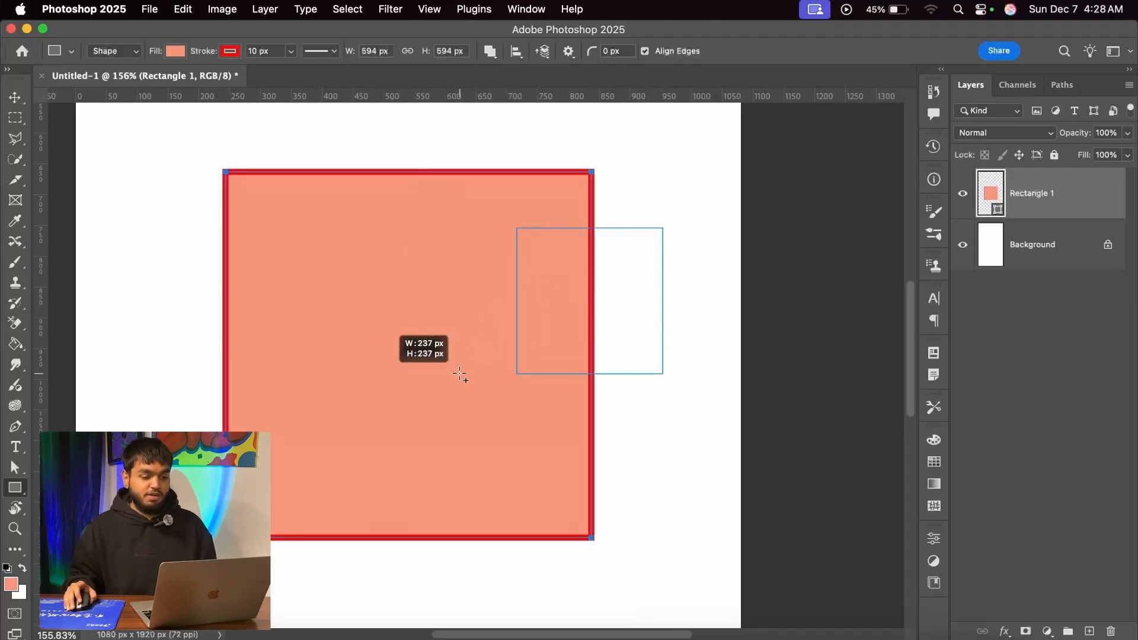
scroll(605, 226, down, 3)
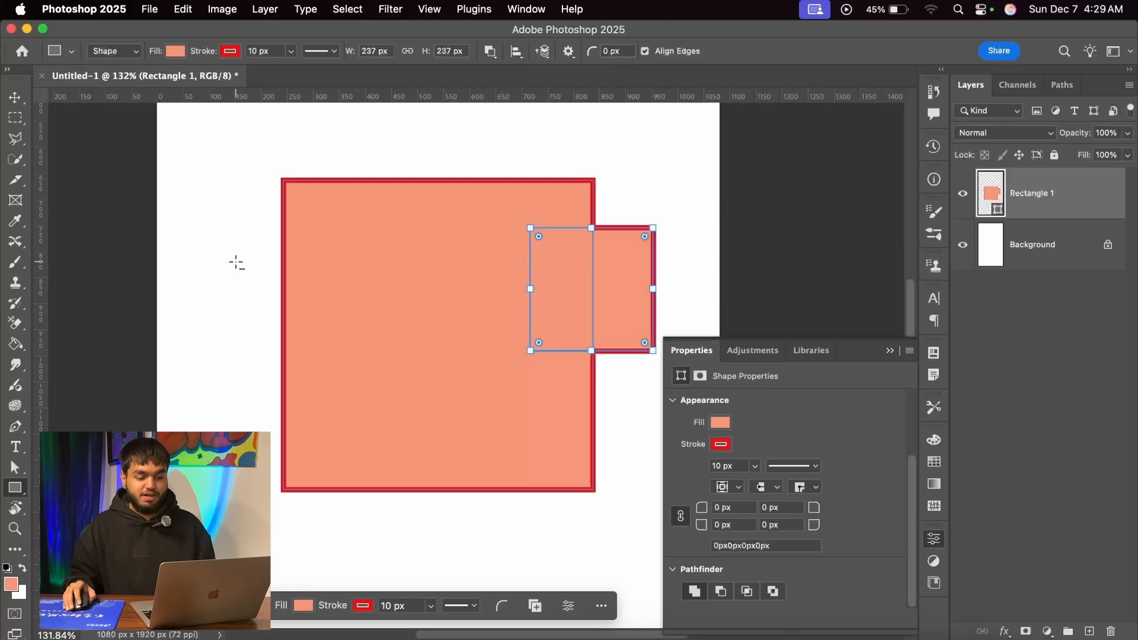
Subtract a rectangle of about 367 × 274 px at the shape's left edge and intersect it with a 498 px square at its lower-left corner
drag(235, 259, 331, 328)
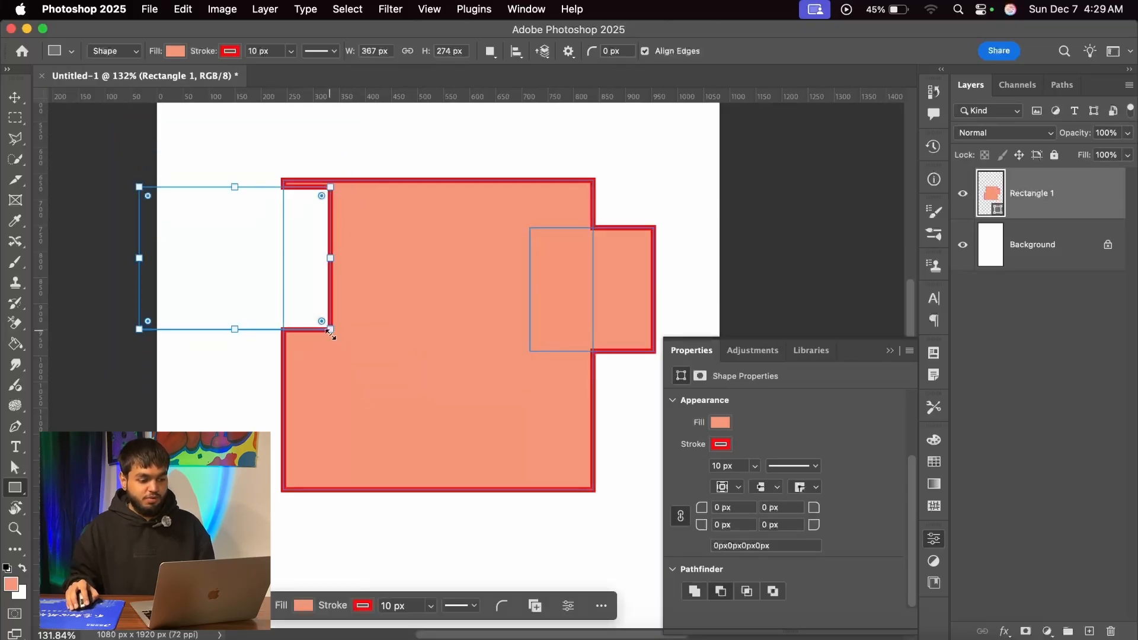
key(alt)
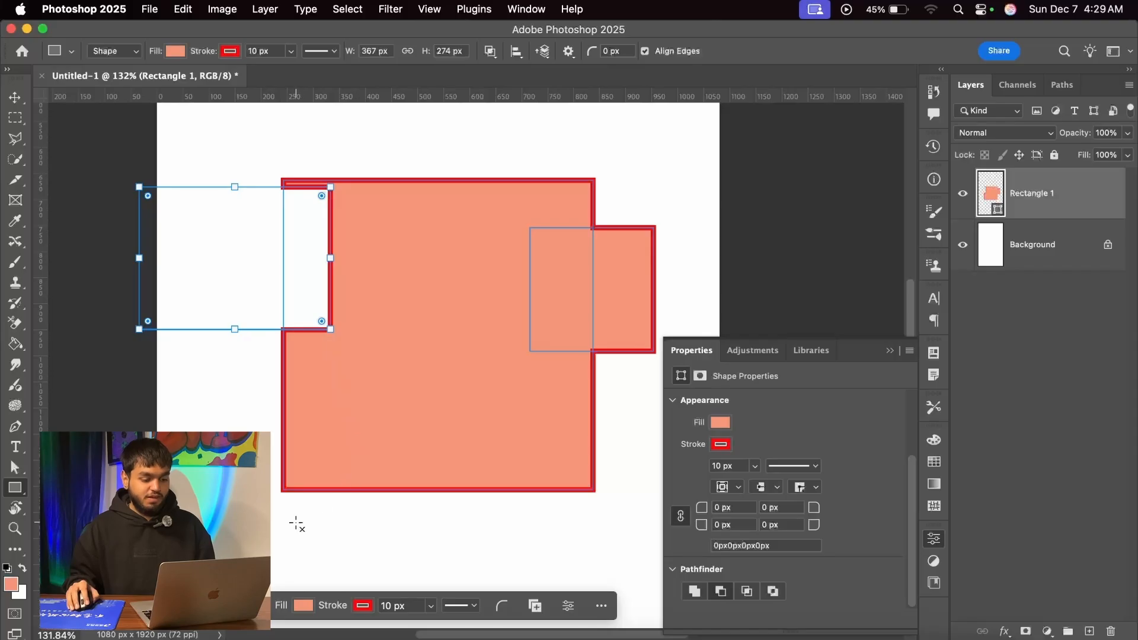
drag(296, 521, 486, 394)
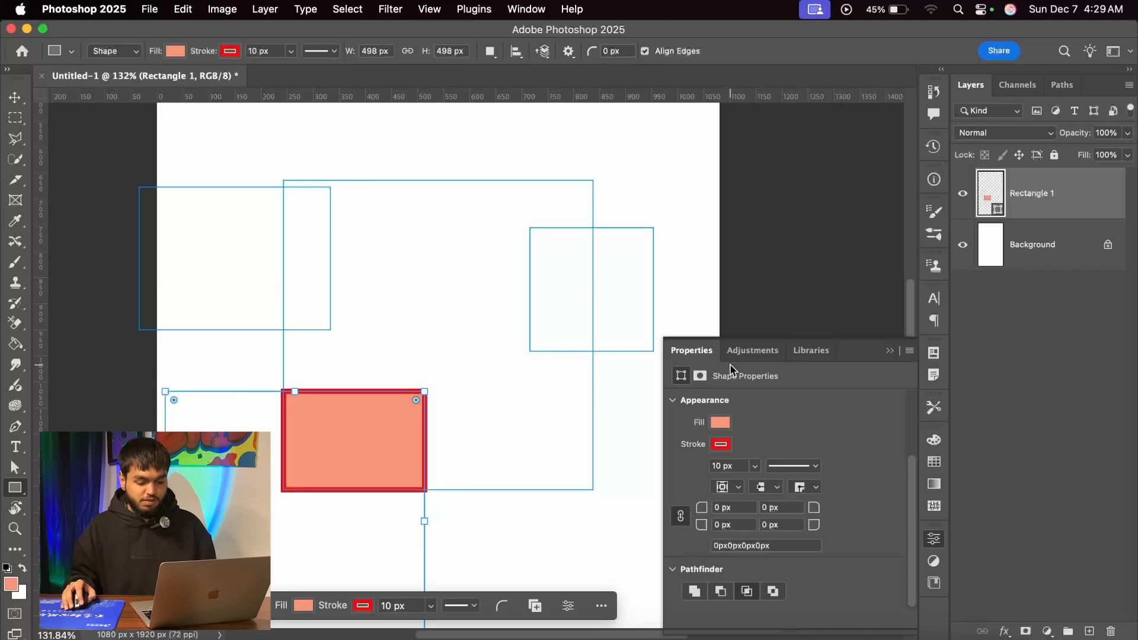
click(890, 352)
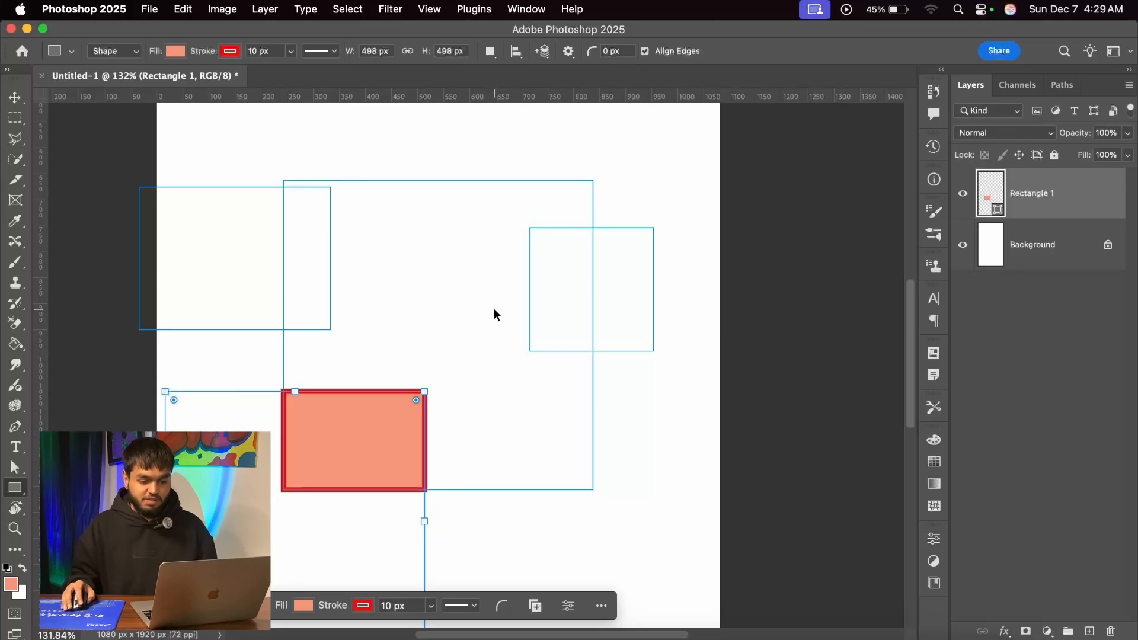
Undo the intersected, subtracted and added rectangles to leave only the original square
key(super+z)
key(super+z)
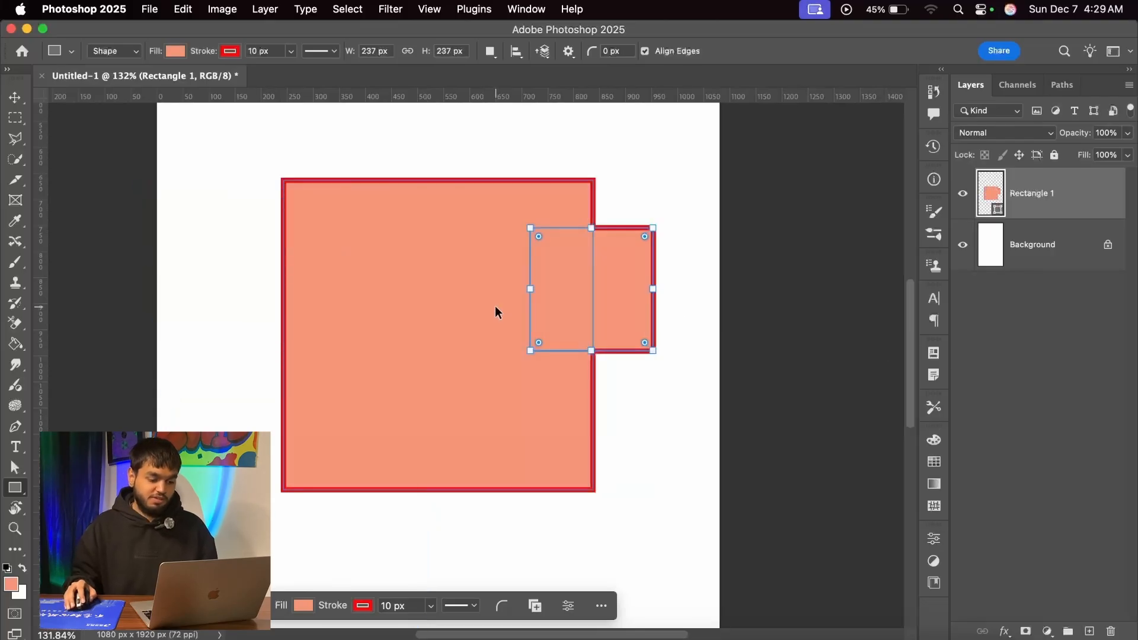
key(shift)
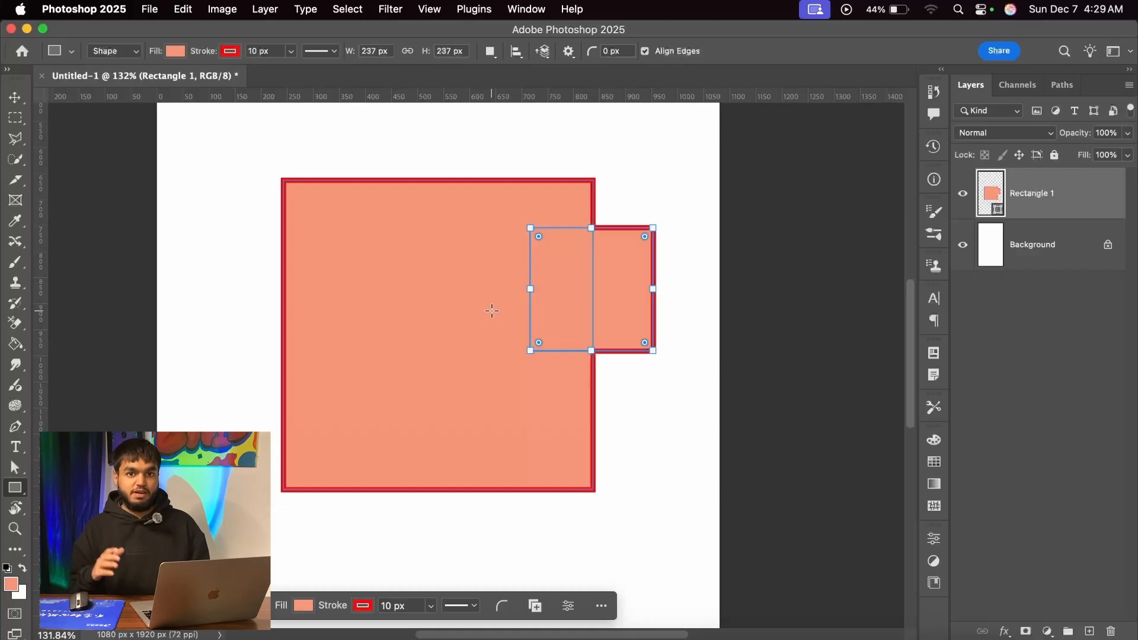
key(alt)
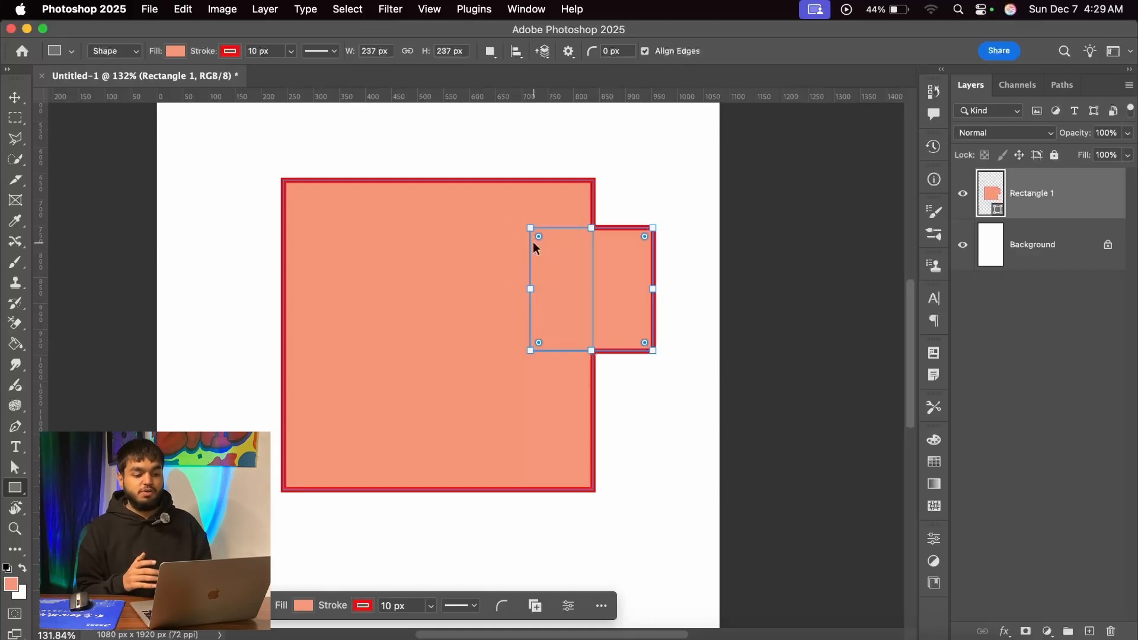
key(super+z)
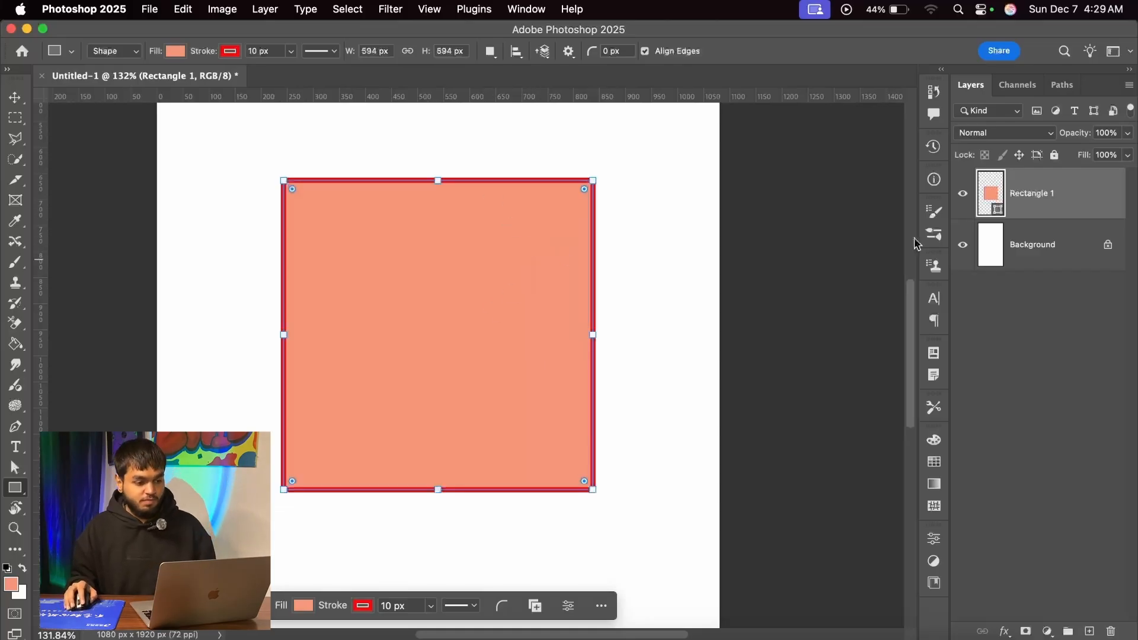
Open the square's fill colour options and look through the RGB, Grayscale and Pastel swatch groups
scroll(251, 132, up, 1)
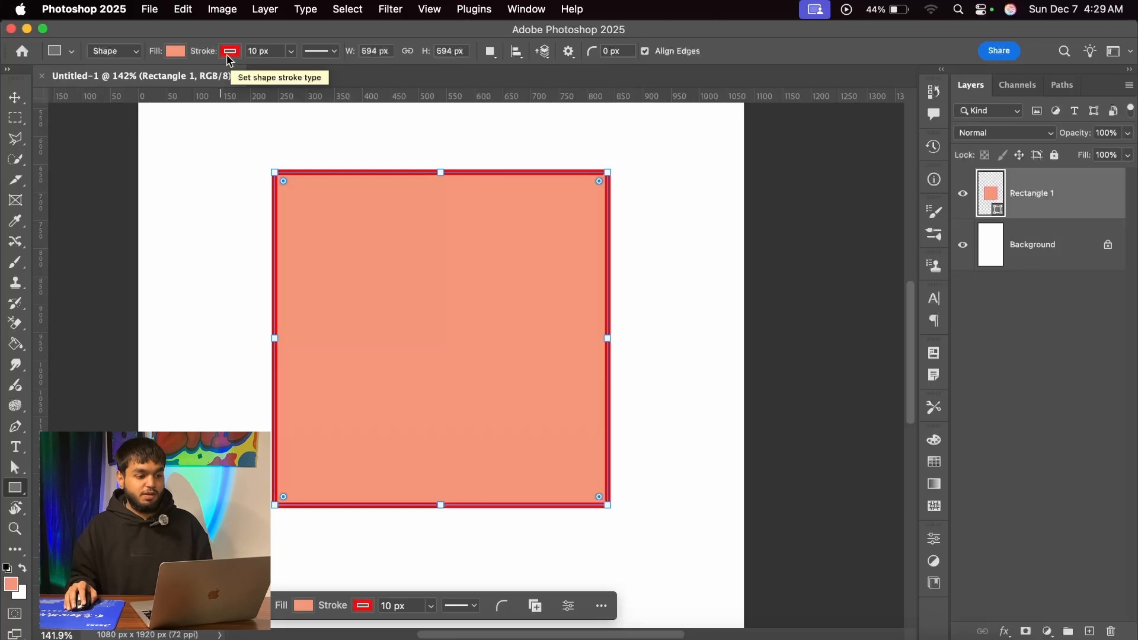
click(176, 53)
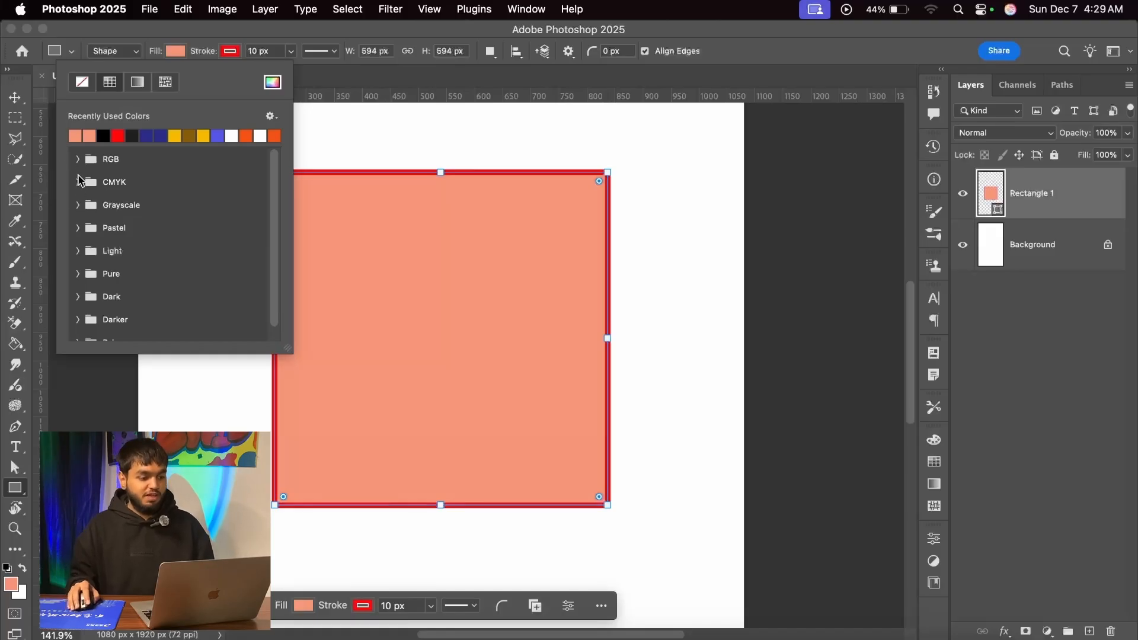
click(78, 160)
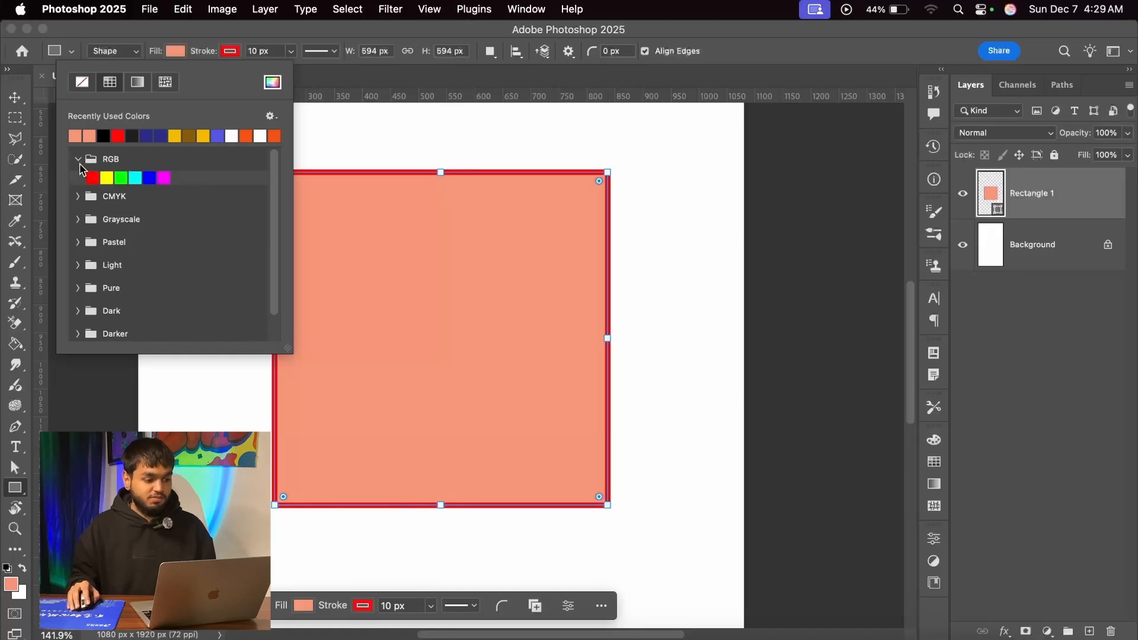
click(78, 160)
click(77, 205)
click(78, 206)
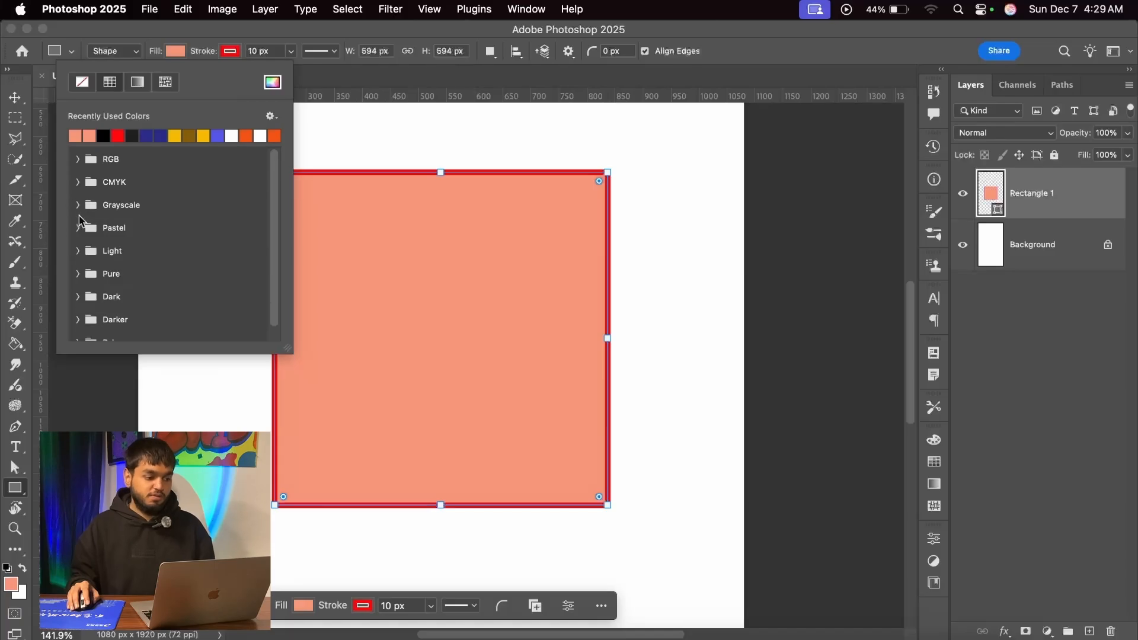
click(77, 228)
click(77, 228)
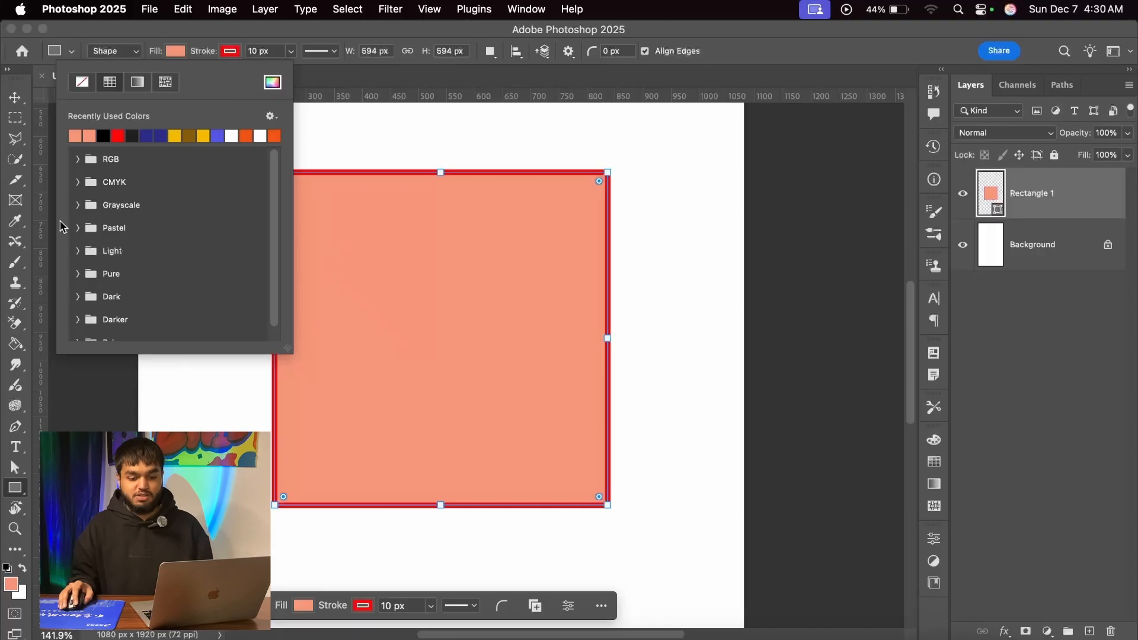
Try the light green and light blue Pastel swatches as the square's fill and settle on the darker pastel blue
click(78, 228)
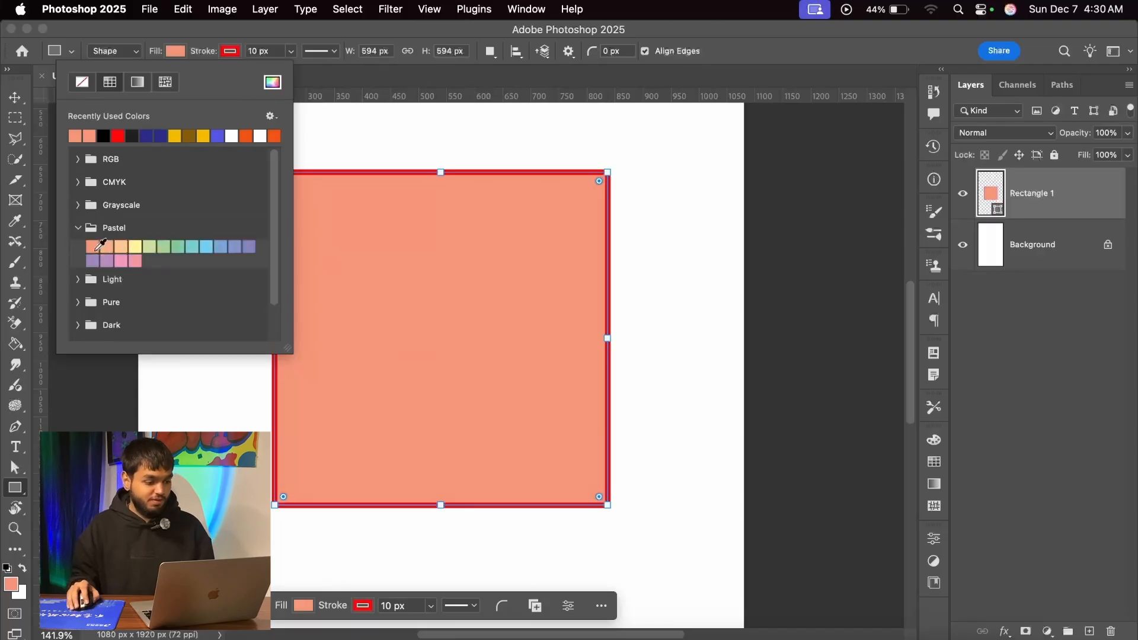
click(151, 246)
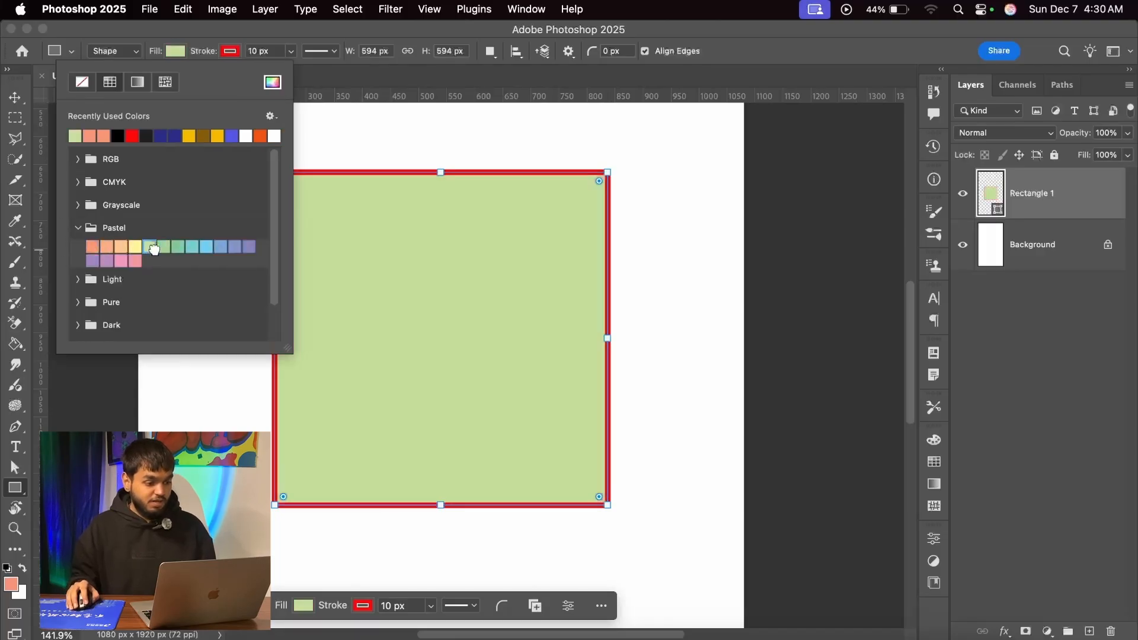
click(205, 246)
click(219, 247)
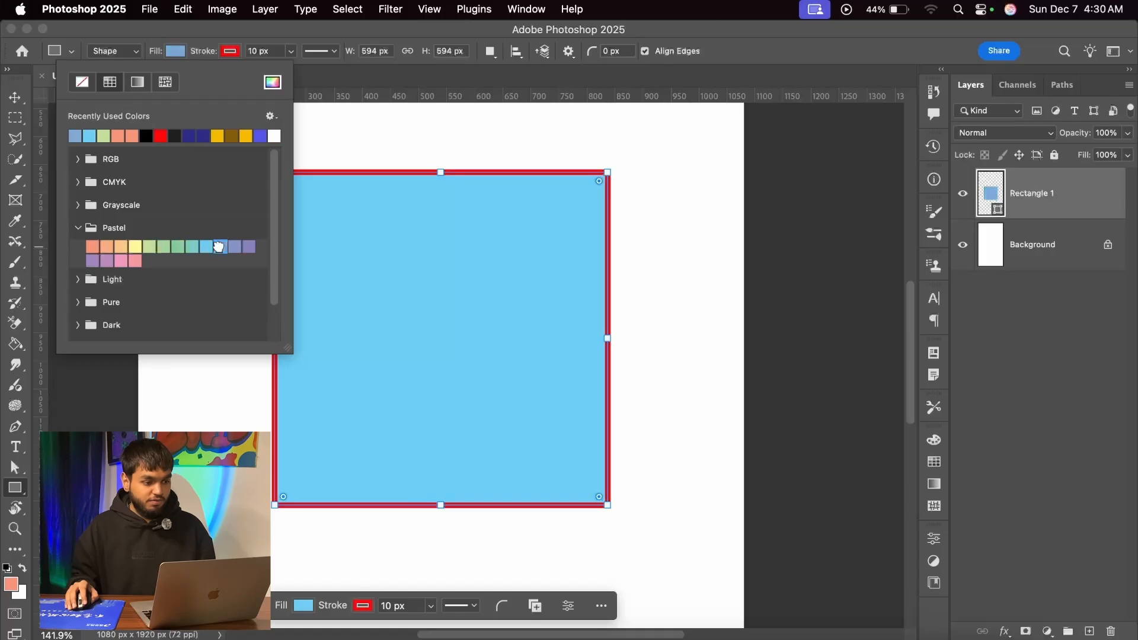
Try red, dark blue and no fill on the square using the recently used colours, and settle on dark blue
click(160, 135)
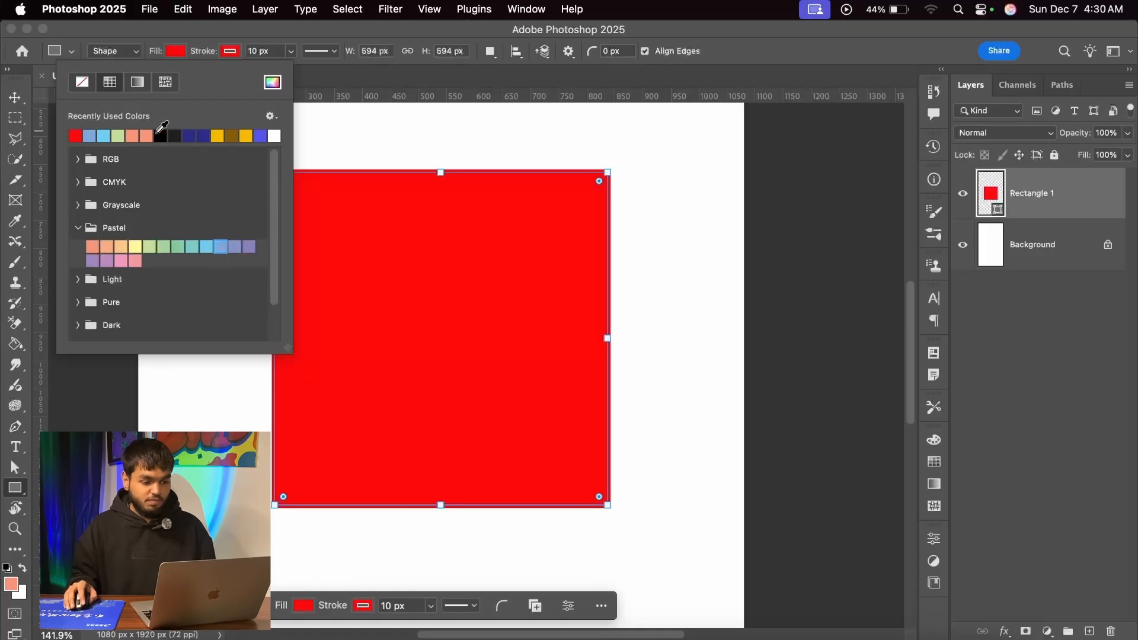
click(202, 136)
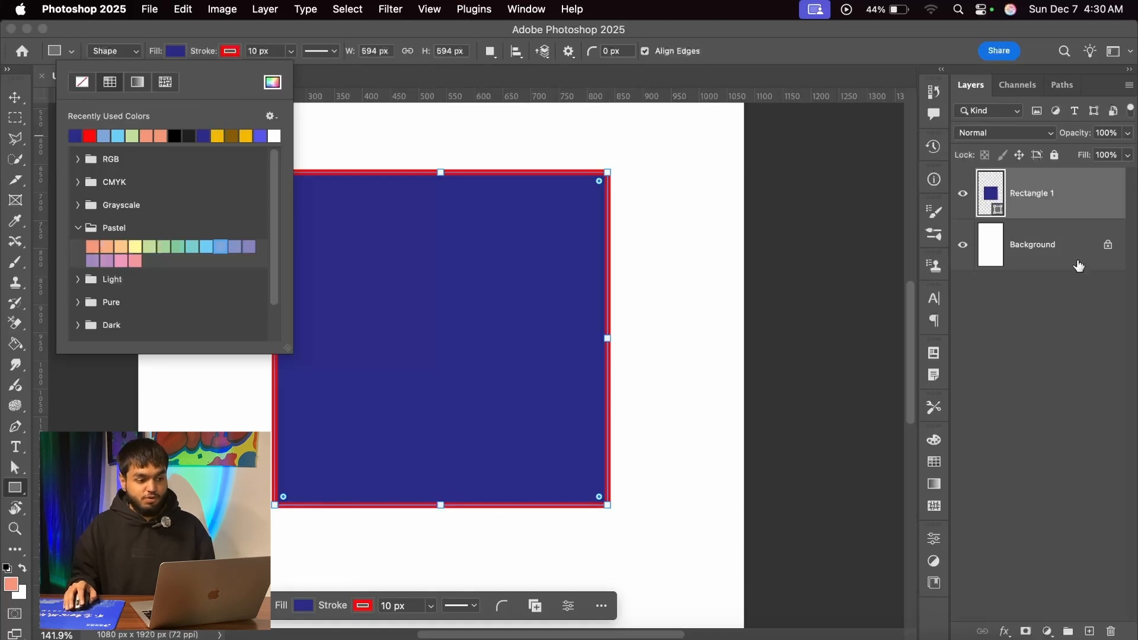
click(81, 86)
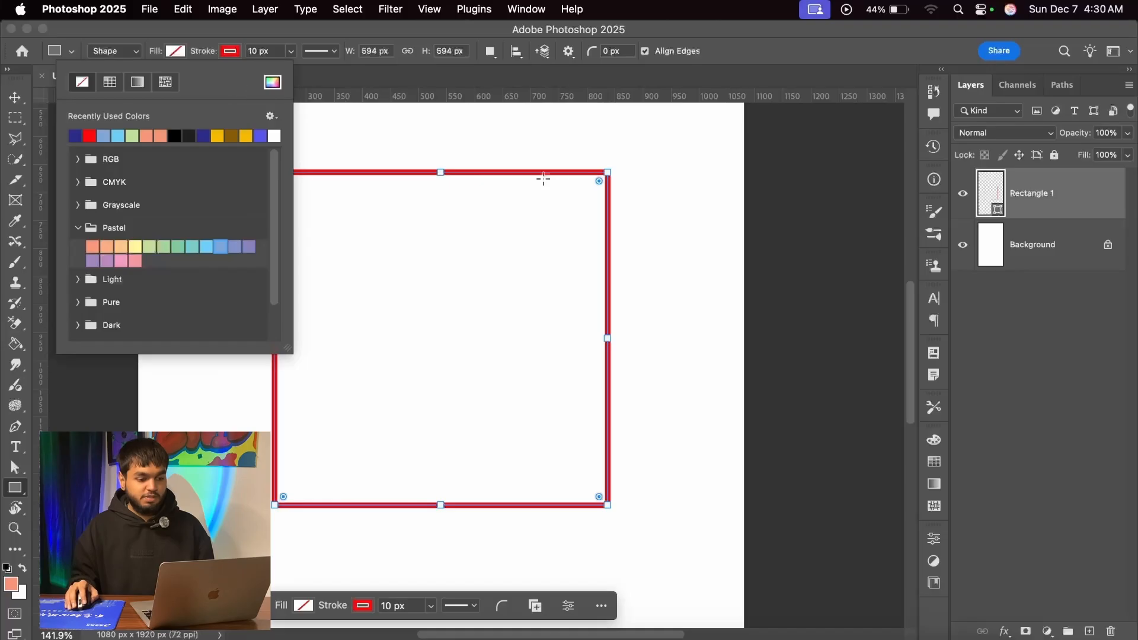
click(75, 135)
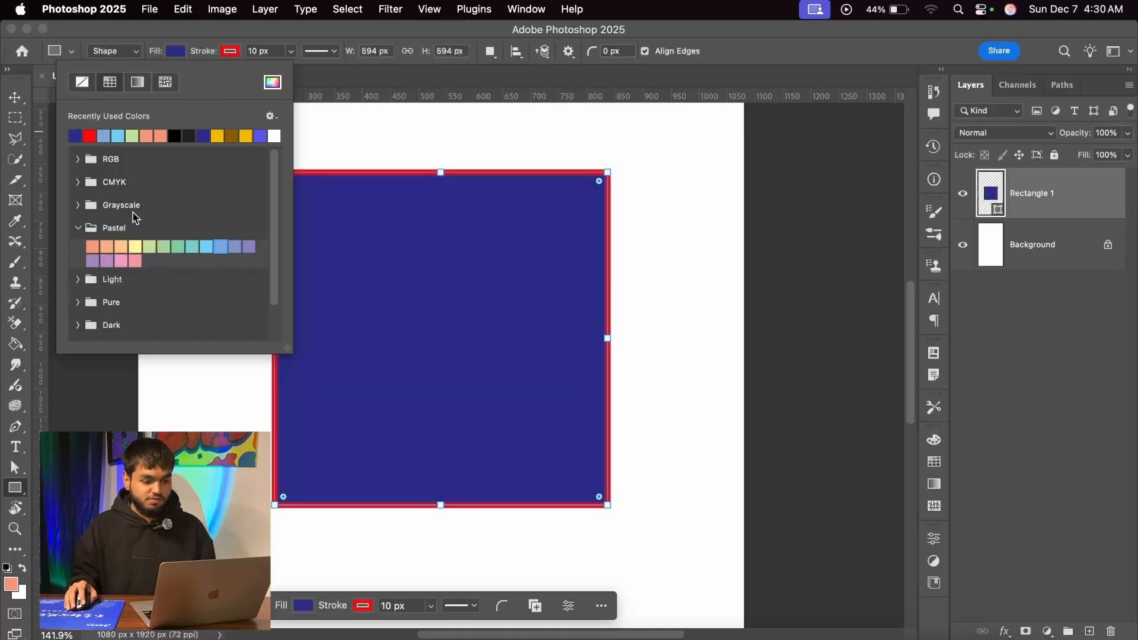
scroll(134, 217, down, 2)
scroll(134, 217, up, 2)
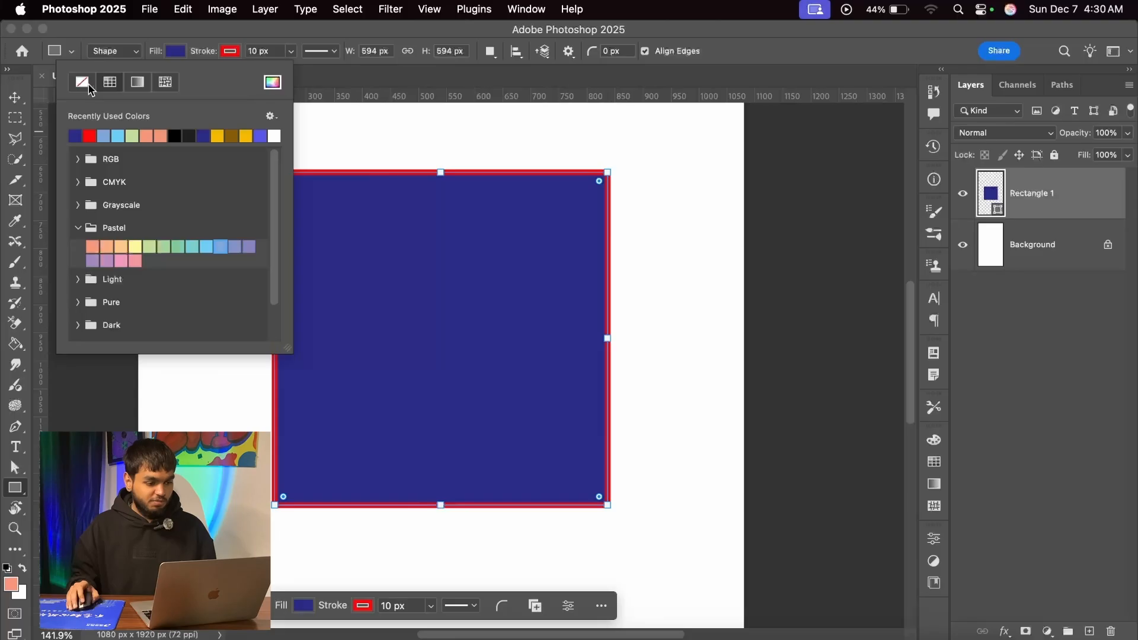
Try bright blue and the red ff253f as custom fill colours in the Color Picker, and cancel the change
click(273, 83)
drag(825, 135, 825, 221)
drag(786, 317, 820, 222)
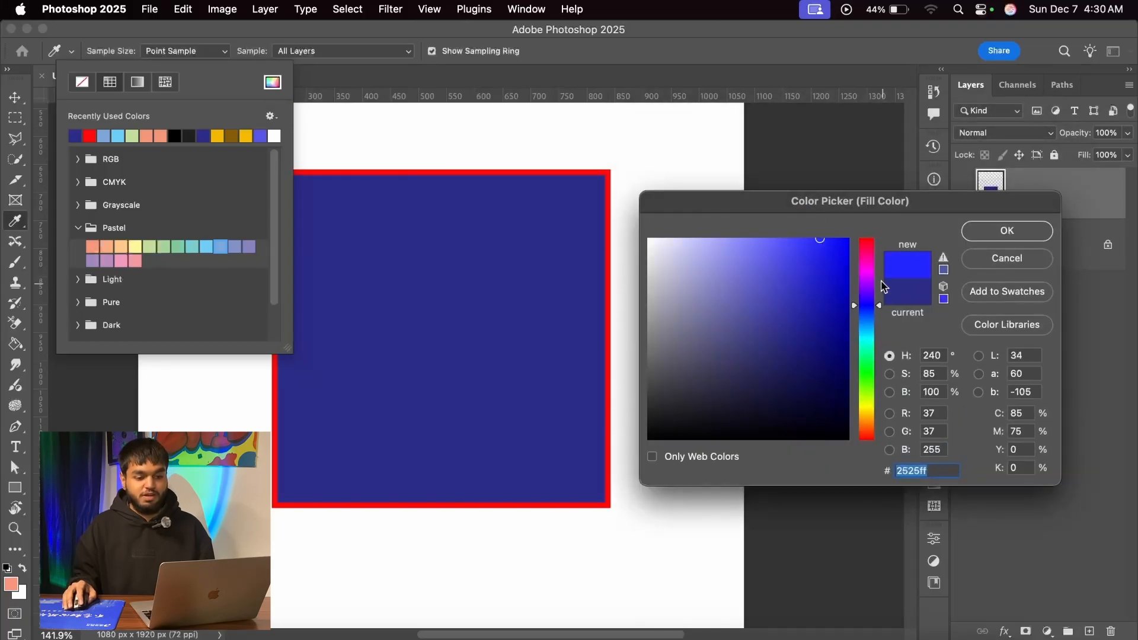
drag(867, 274, 865, 246)
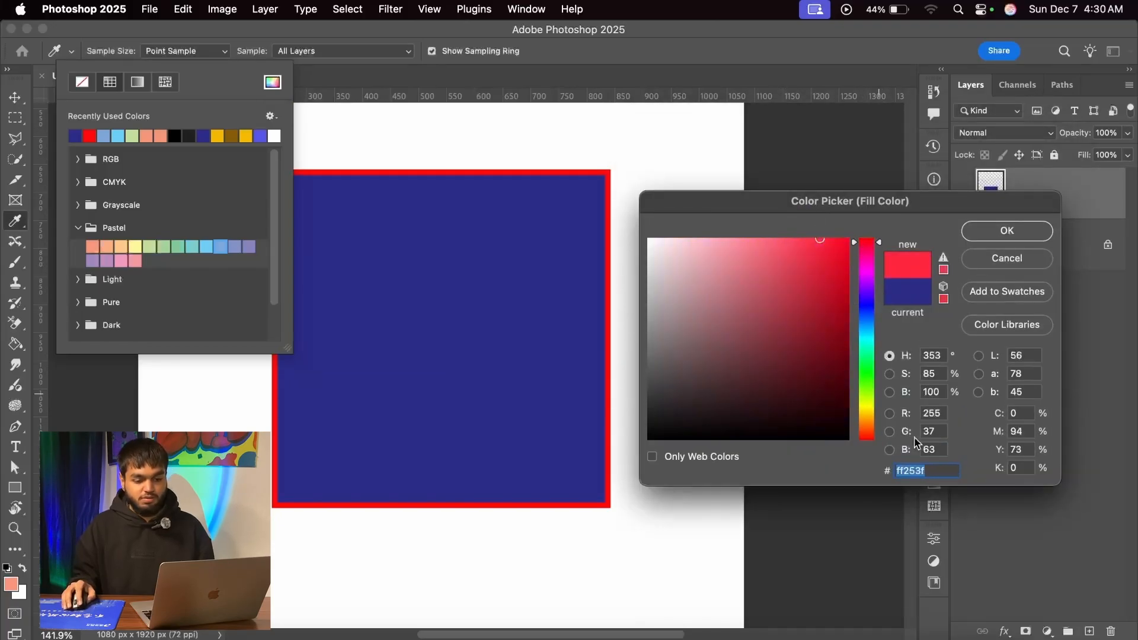
text(ff253f)
double_click(941, 473)
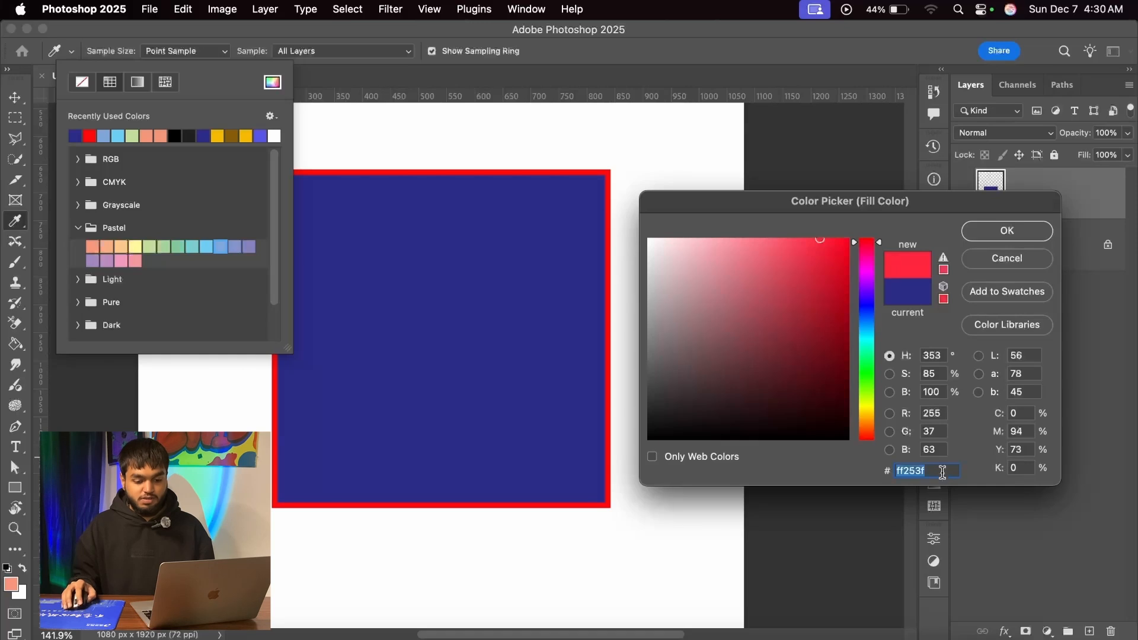
click(1000, 261)
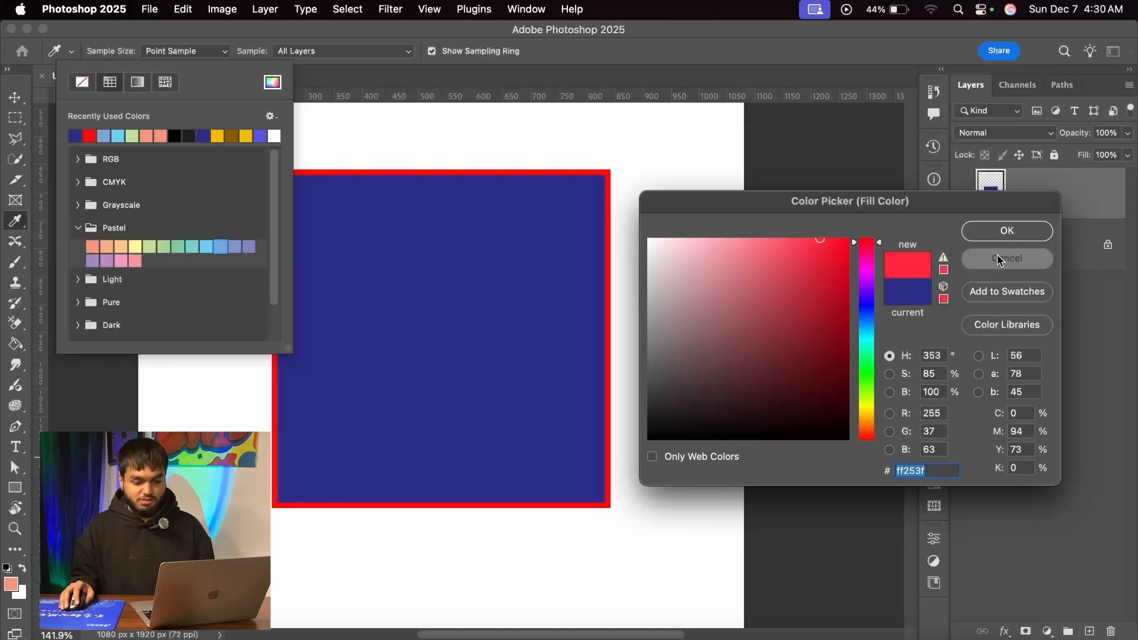
Switch the square's fill from solid colour to a black-to-white linear gradient
scroll(370, 235, up, 2)
scroll(542, 266, down, 5)
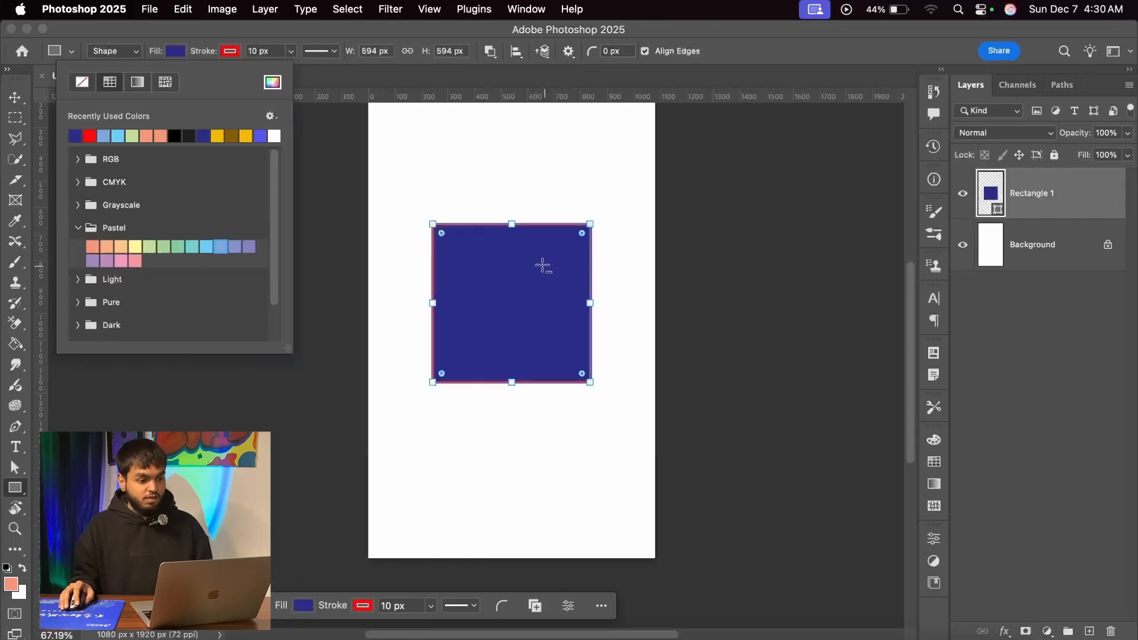
scroll(516, 262, up, 3)
scroll(517, 269, up, 1)
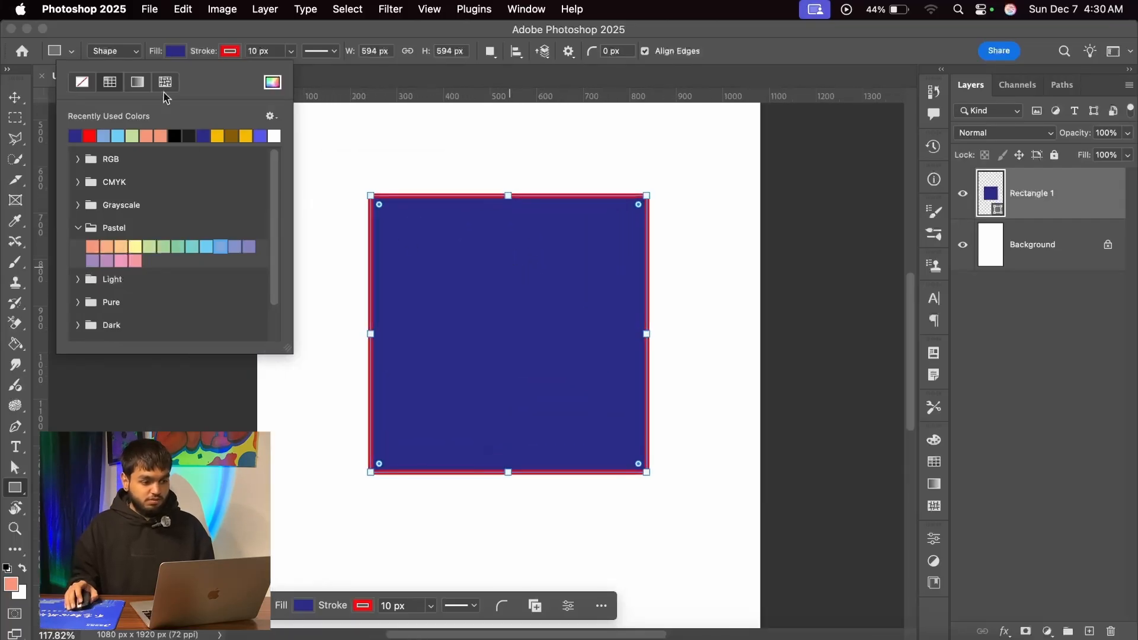
scroll(457, 259, up, 4)
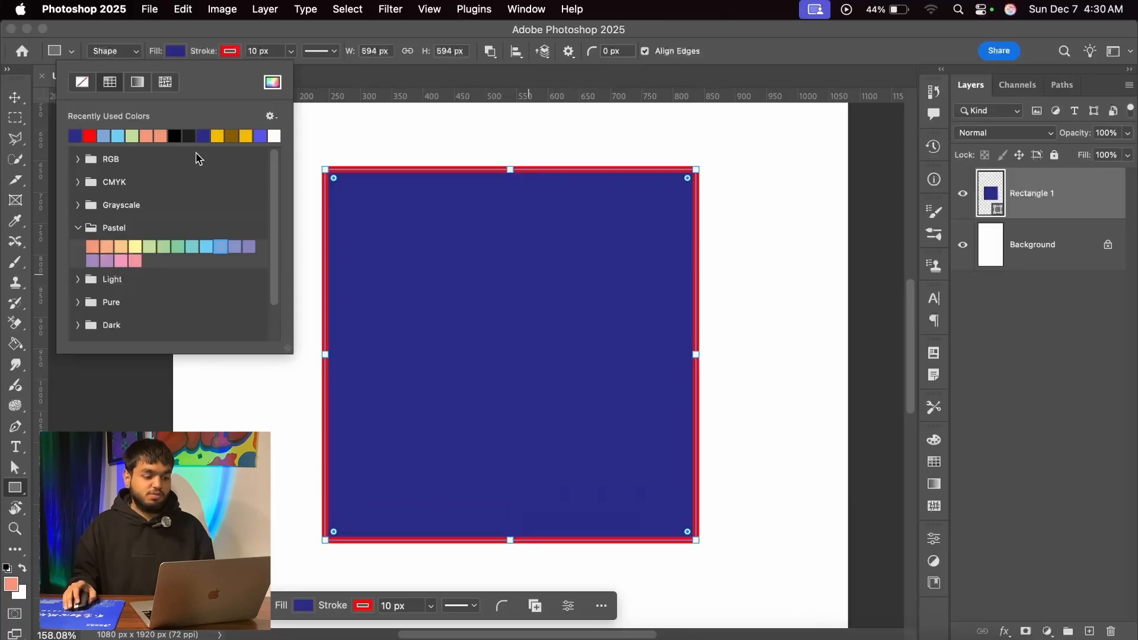
click(136, 83)
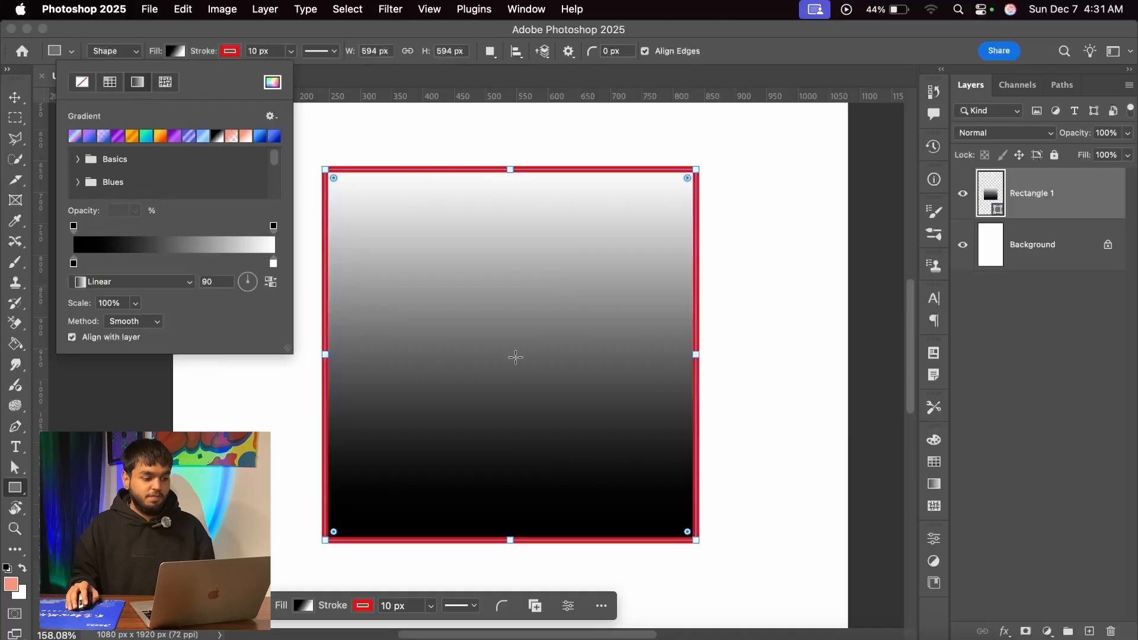
scroll(427, 262, up, 3)
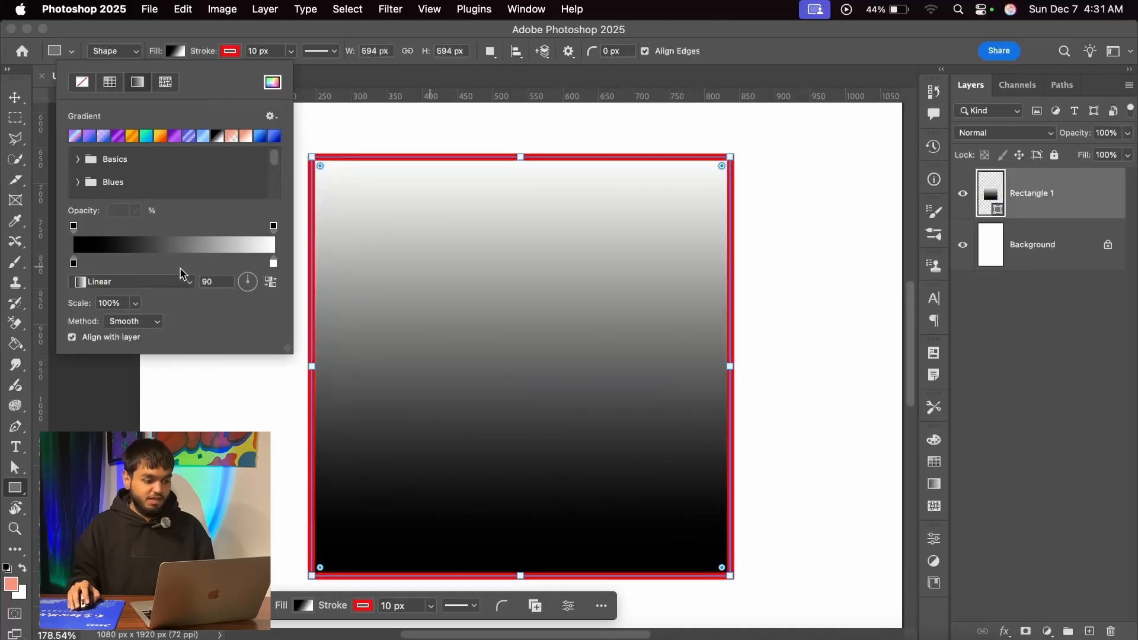
Recolour the gradient's black colour stop to a light red
double_click(73, 263)
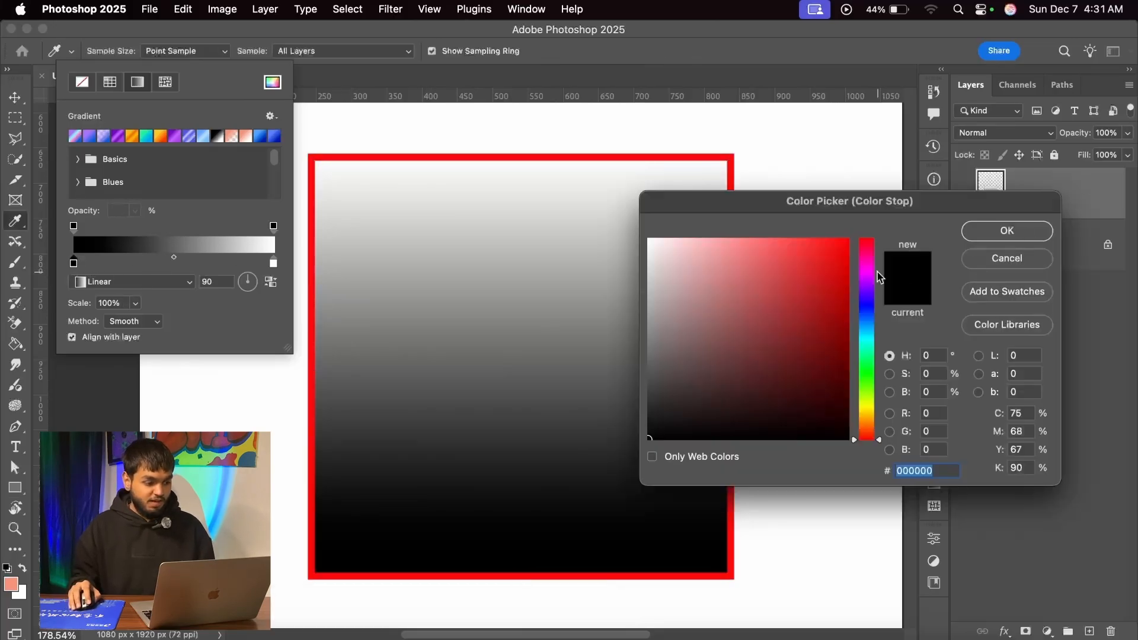
click(785, 291)
click(1002, 230)
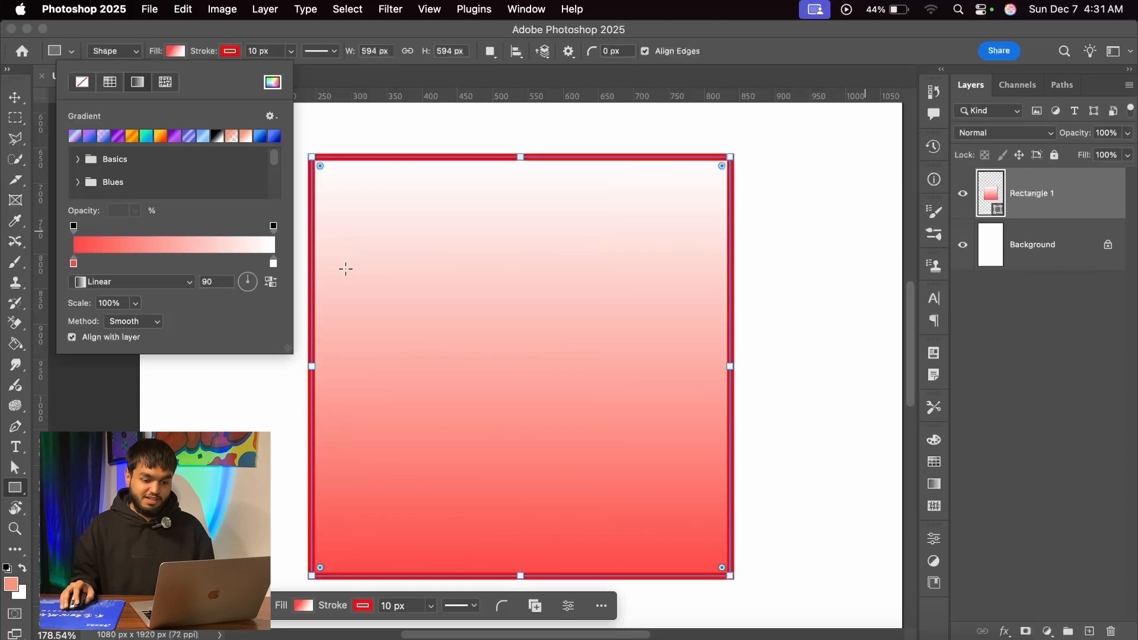
Recolour the gradient's white colour stop to blue 5565ff and set the gradient angle to 15°
double_click(273, 263)
click(783, 240)
click(874, 310)
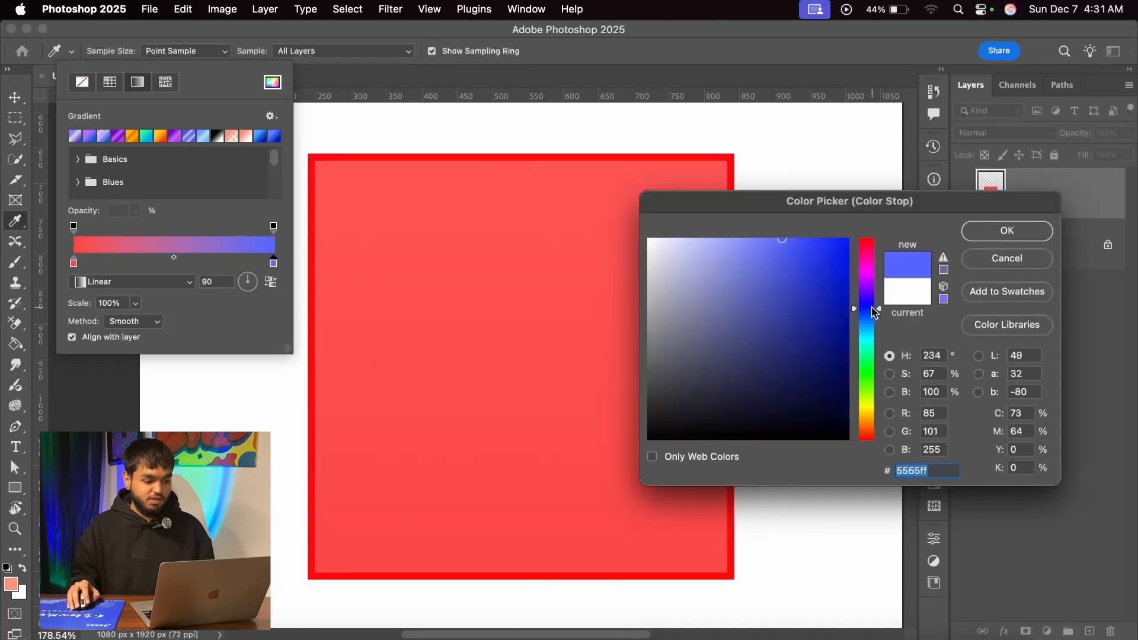
click(1007, 230)
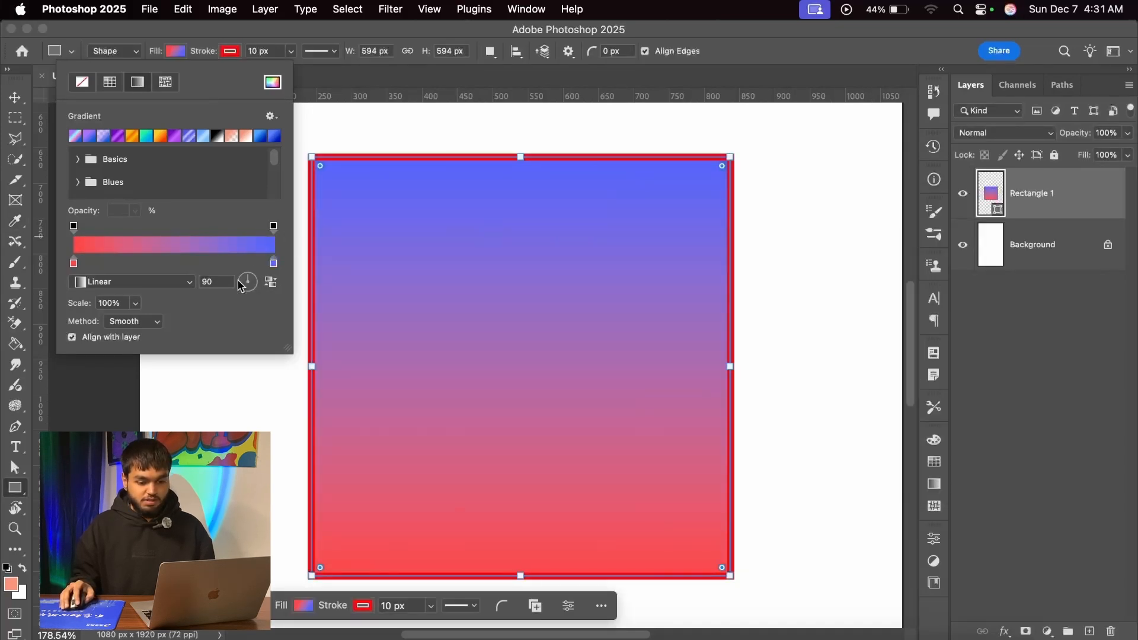
click(257, 280)
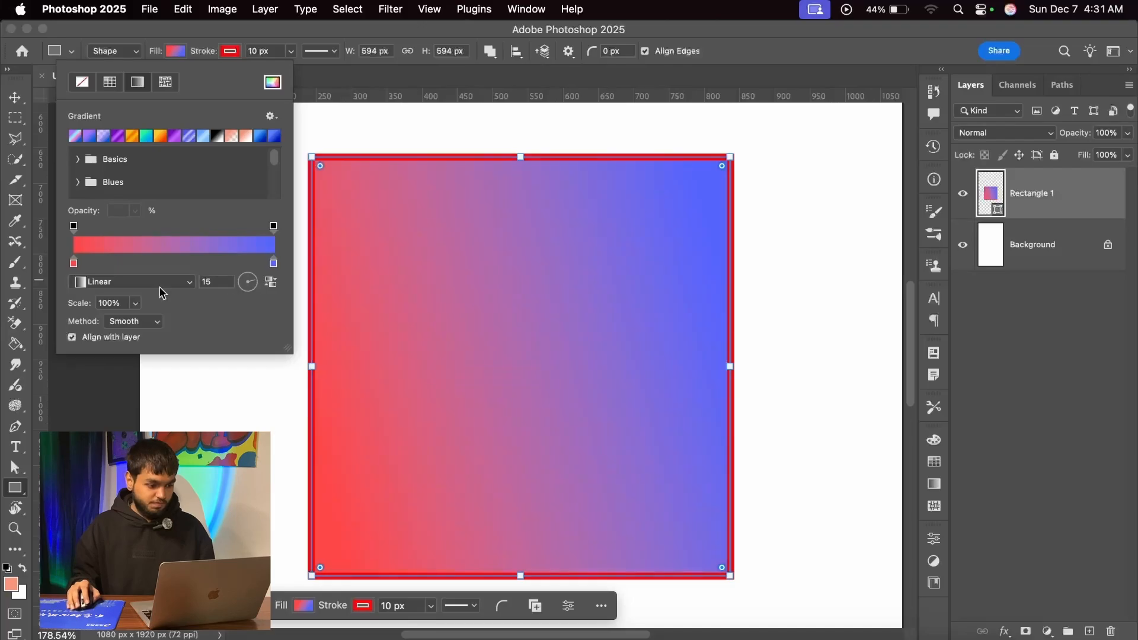
click(416, 251)
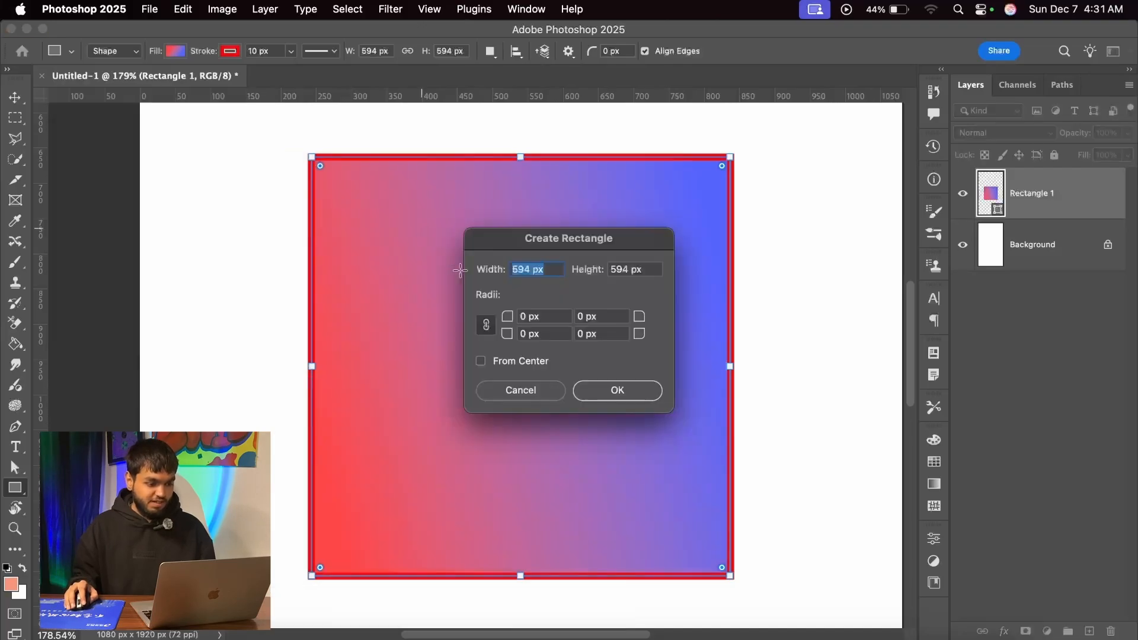
click(519, 391)
drag(330, 179, 623, 535)
key(super+z)
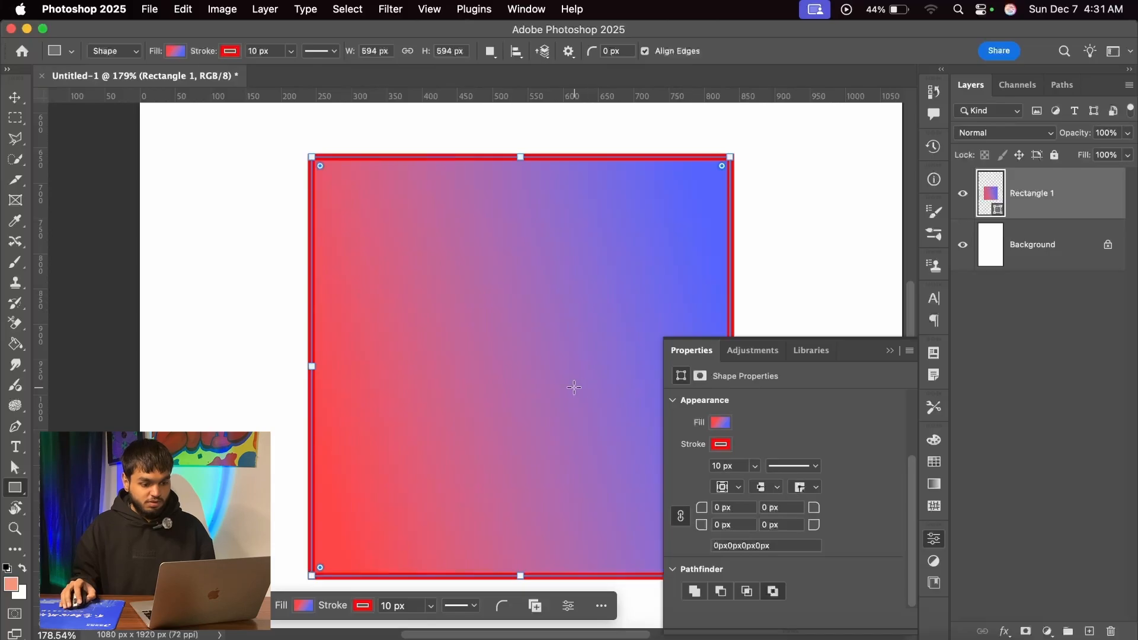
key(g)
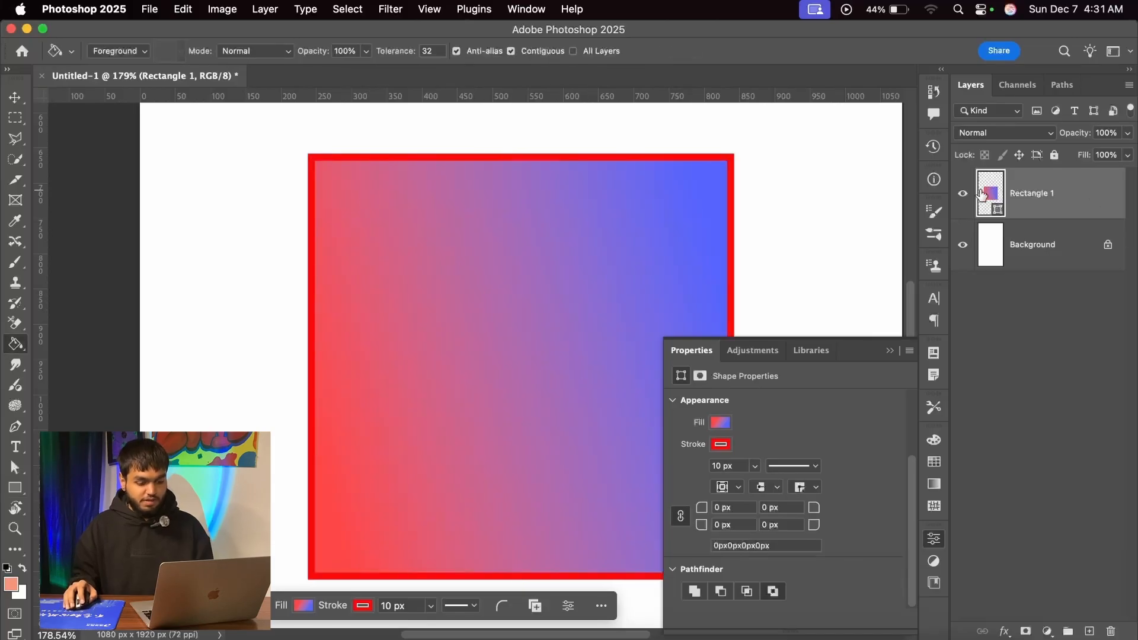
click(16, 487)
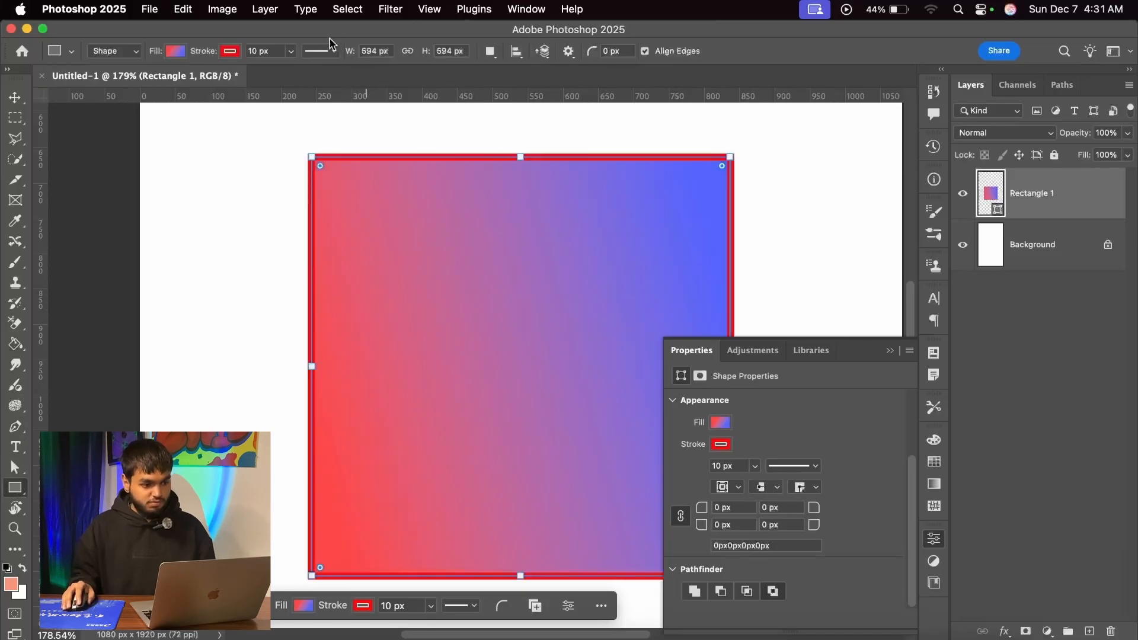
Check the Gradient Fill settings of the Rectangle 1 layer, cancel them and hide the shape properties
double_click(994, 191)
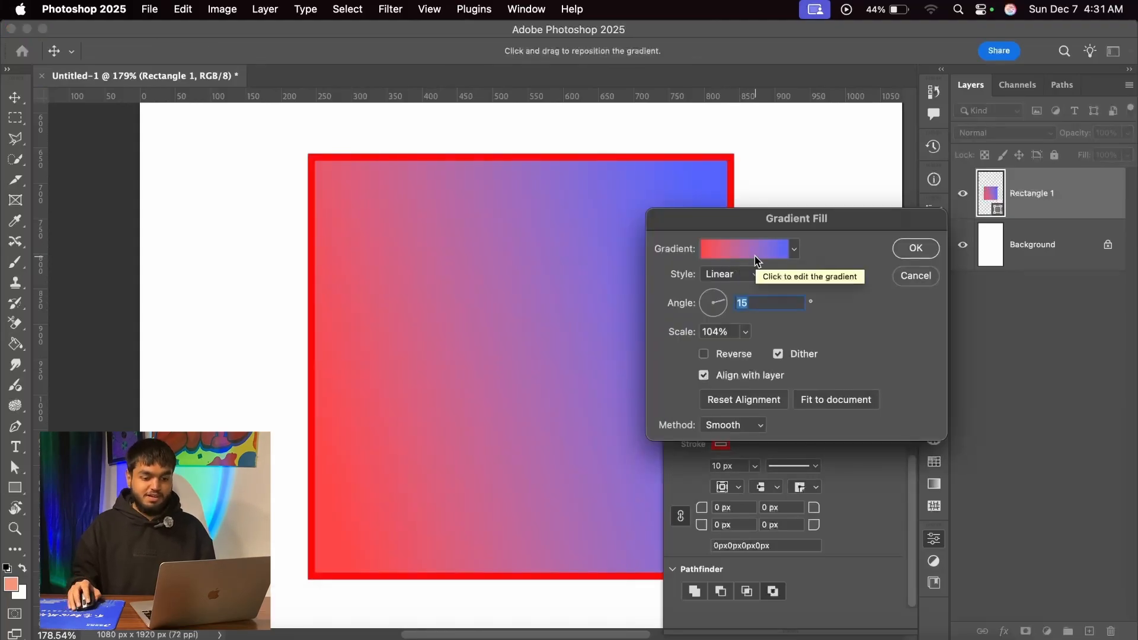
click(923, 281)
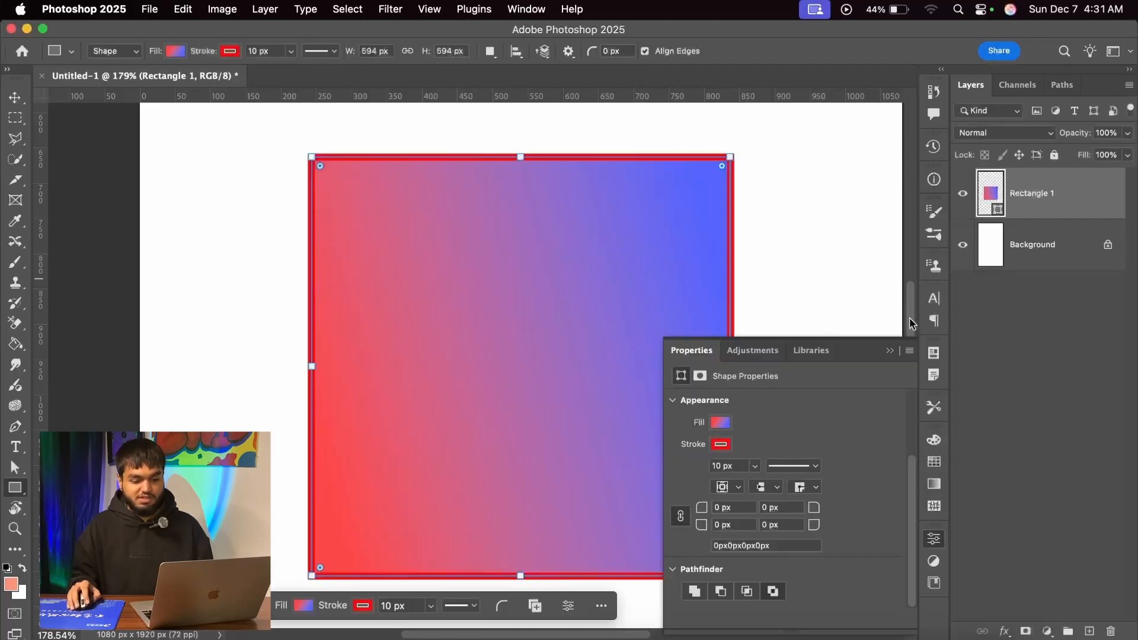
click(894, 350)
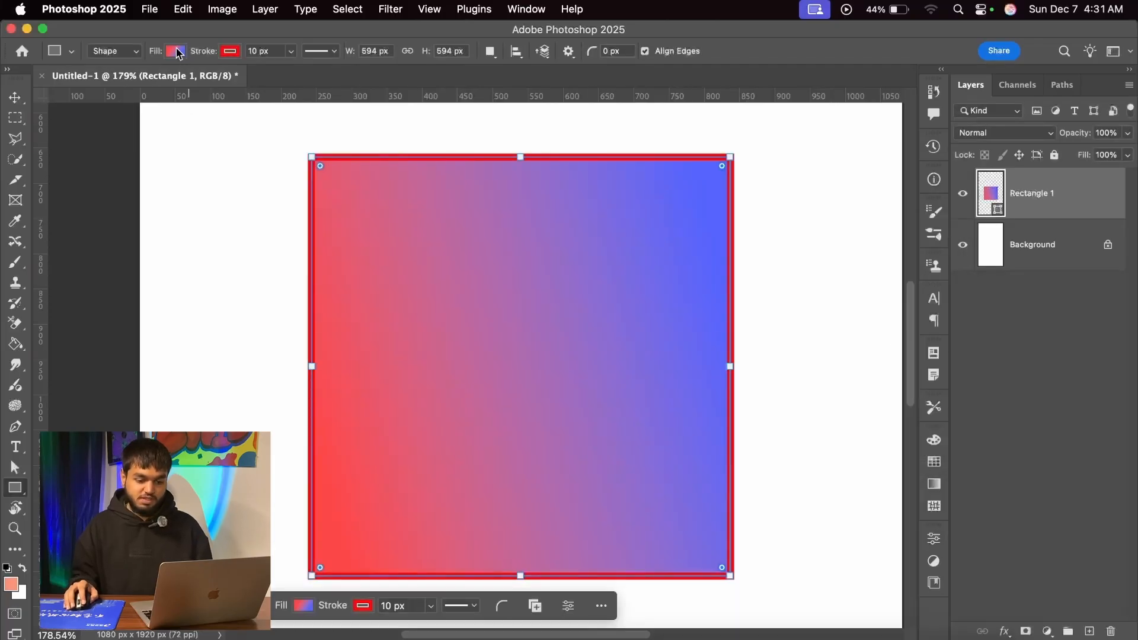
Replace the square's gradient with a solid colour, try it with no fill, and settle on solid red
click(176, 52)
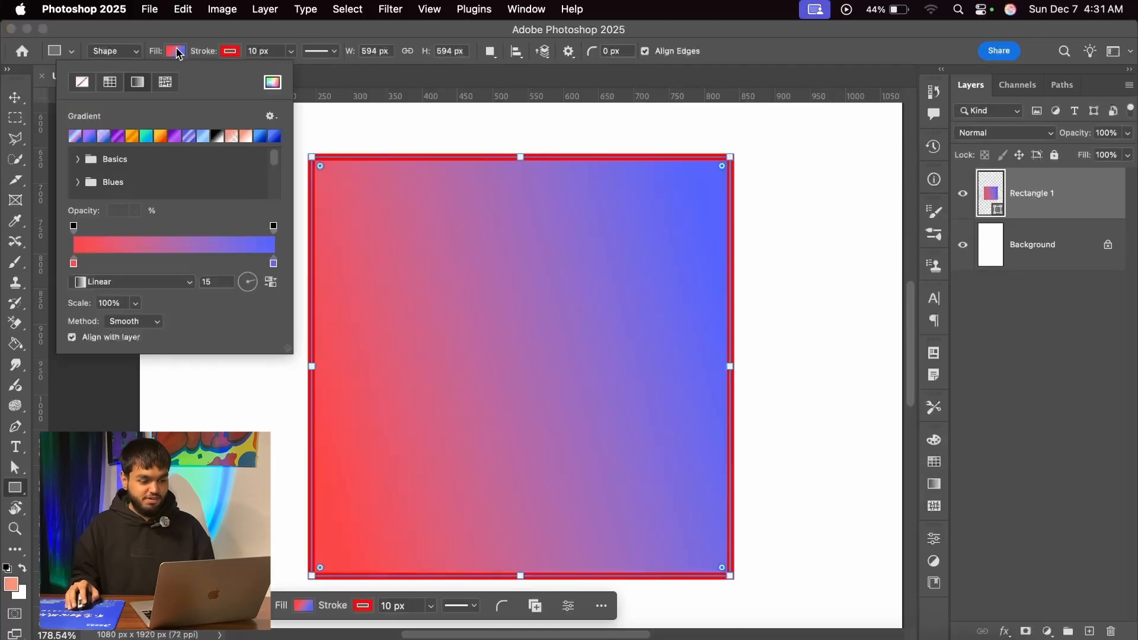
click(116, 91)
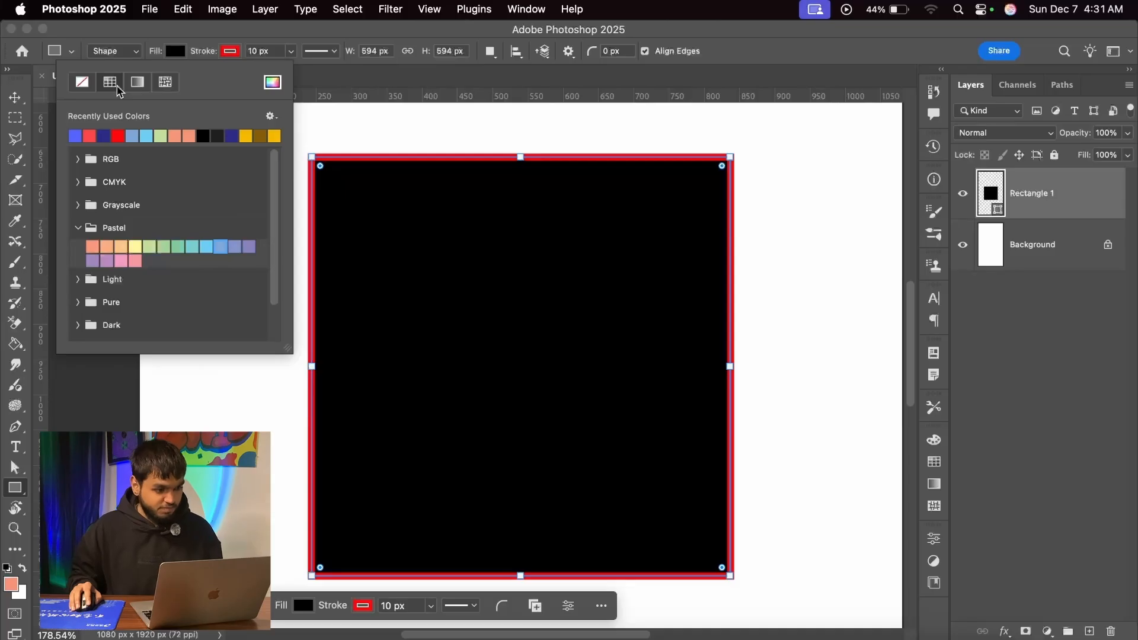
click(86, 86)
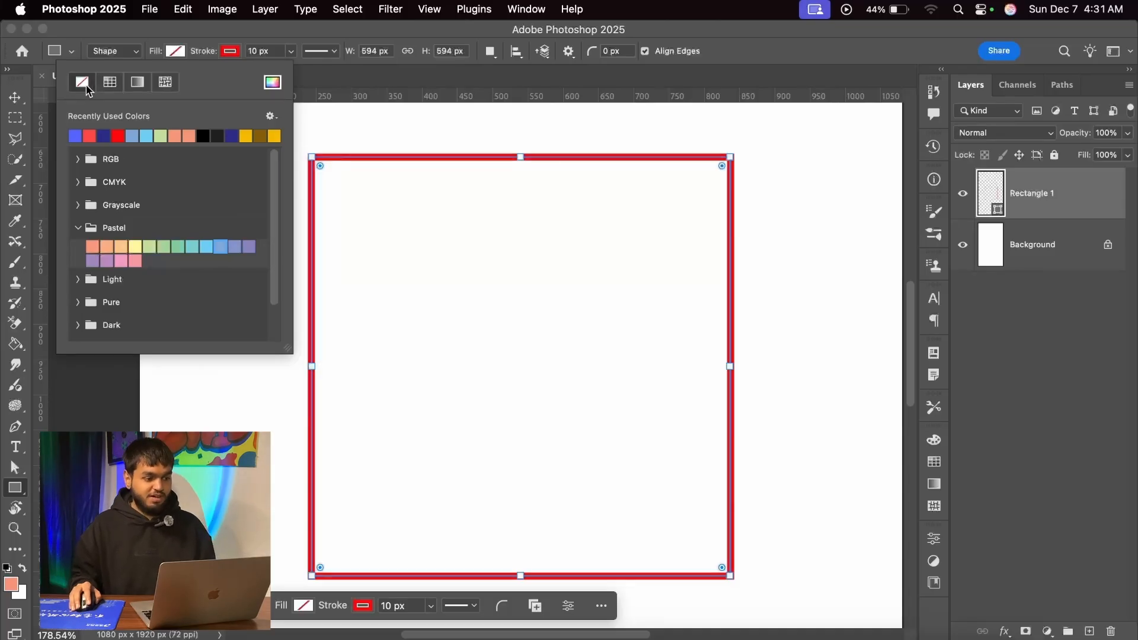
click(120, 135)
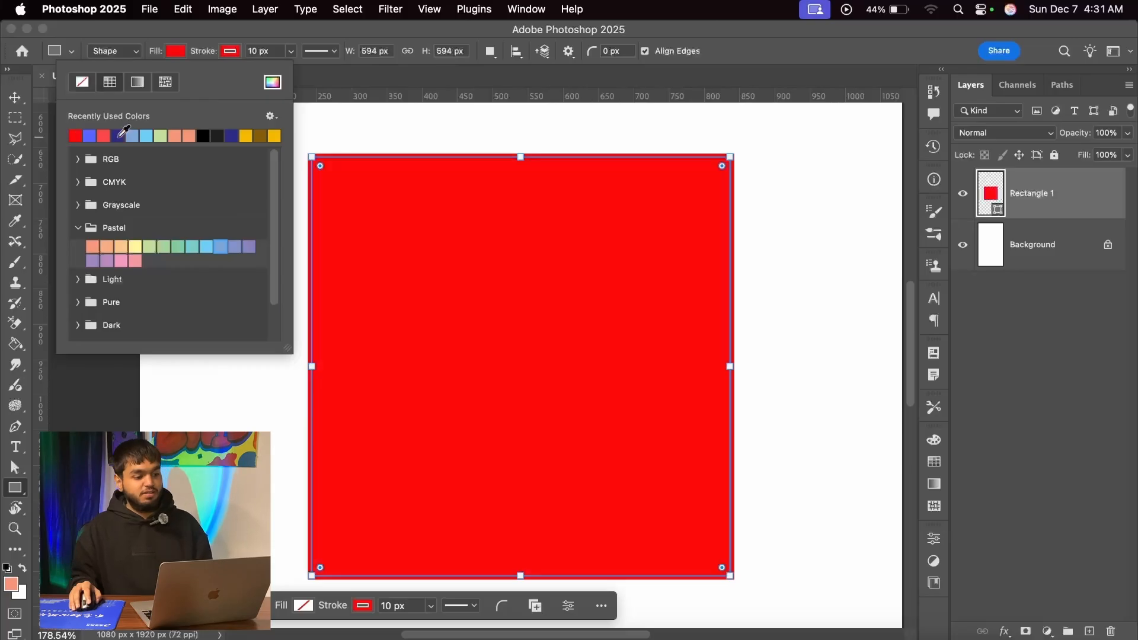
click(86, 92)
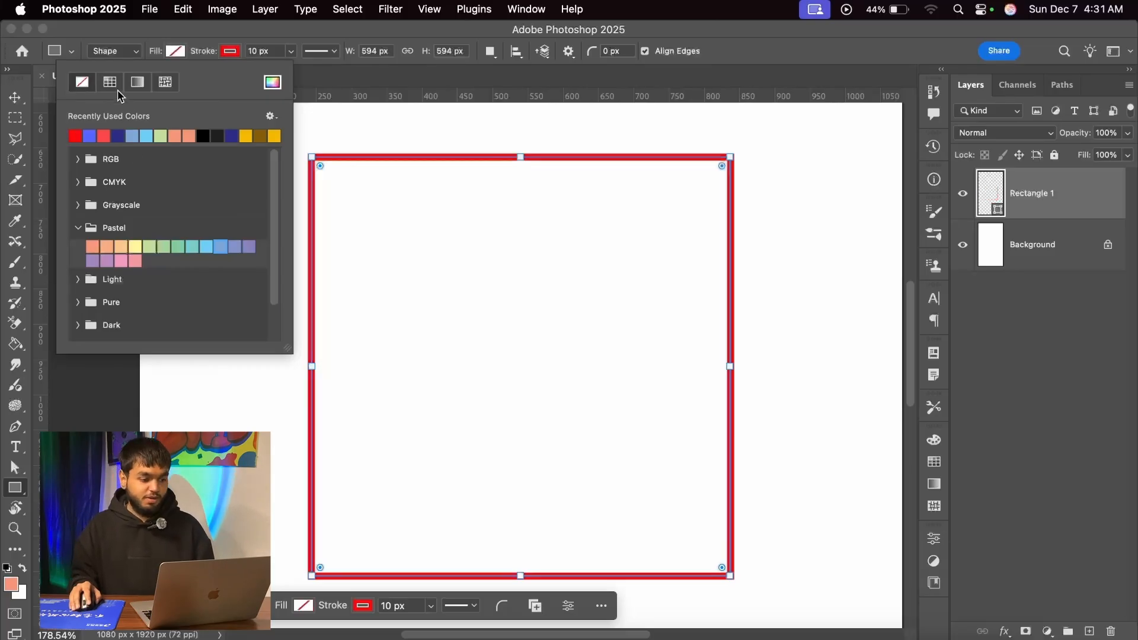
click(115, 86)
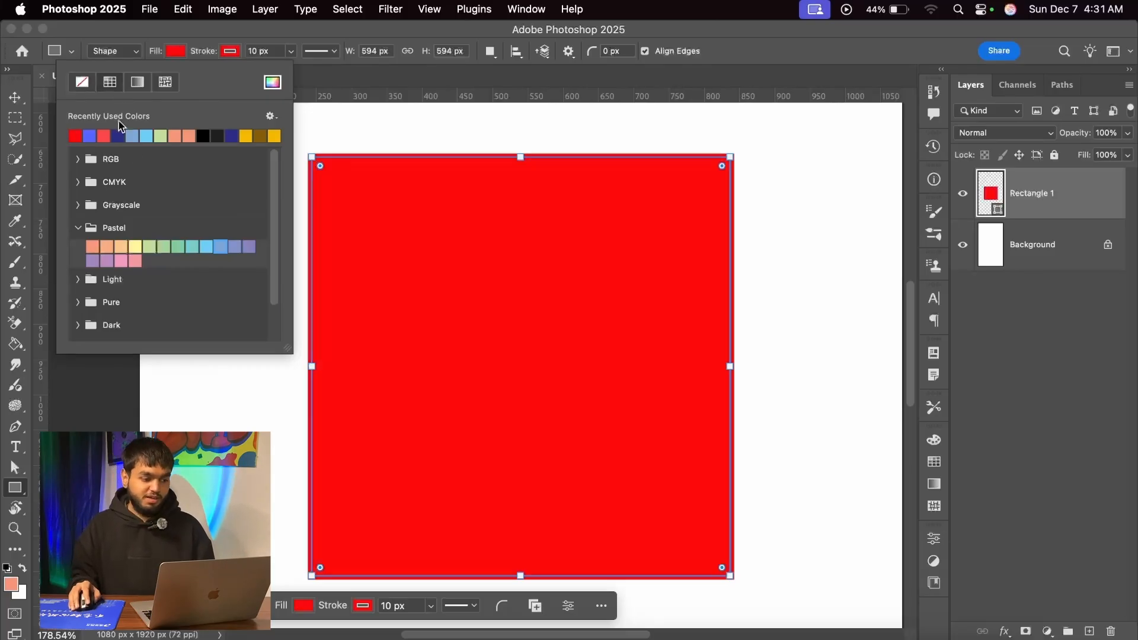
Fill the square with the yellow forest pattern from the Trees group, and set it back to no fill
click(166, 83)
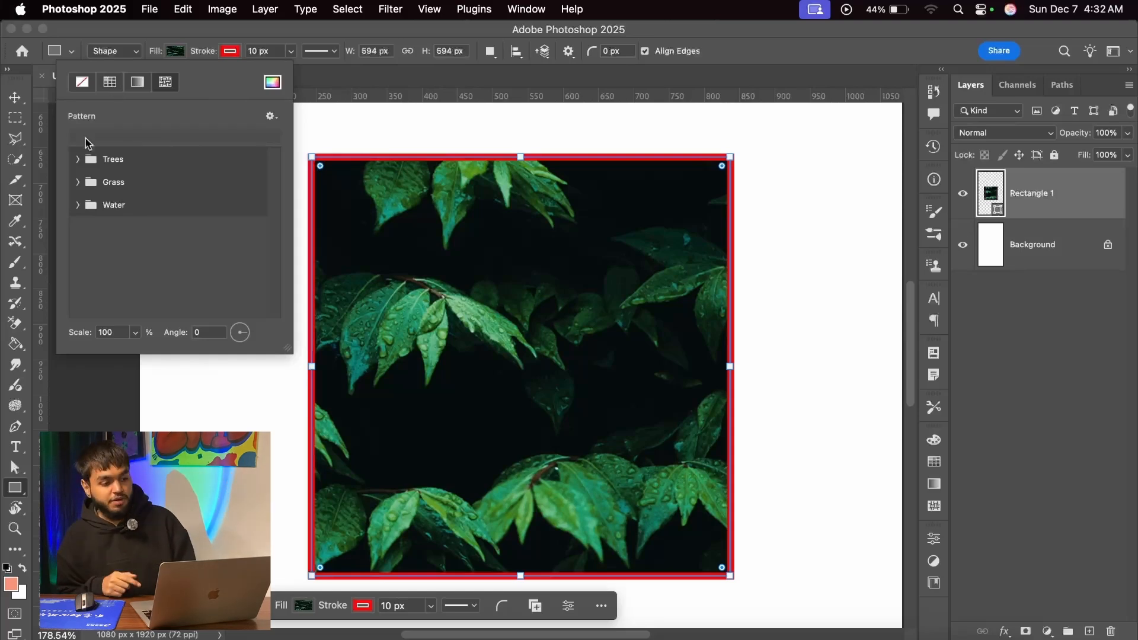
click(77, 159)
click(148, 183)
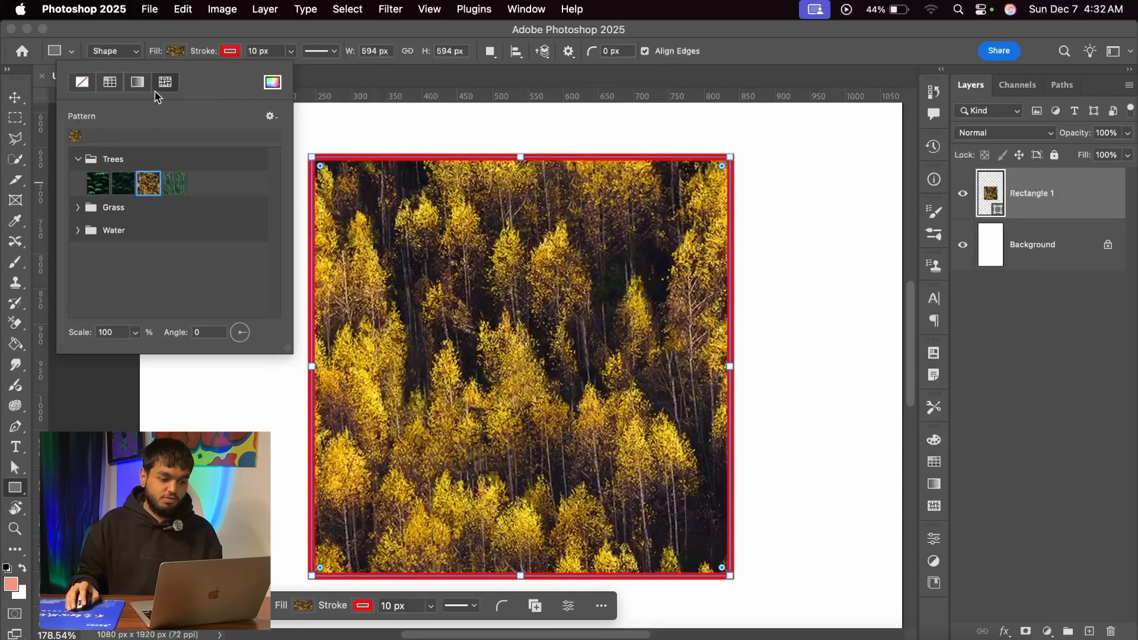
click(110, 81)
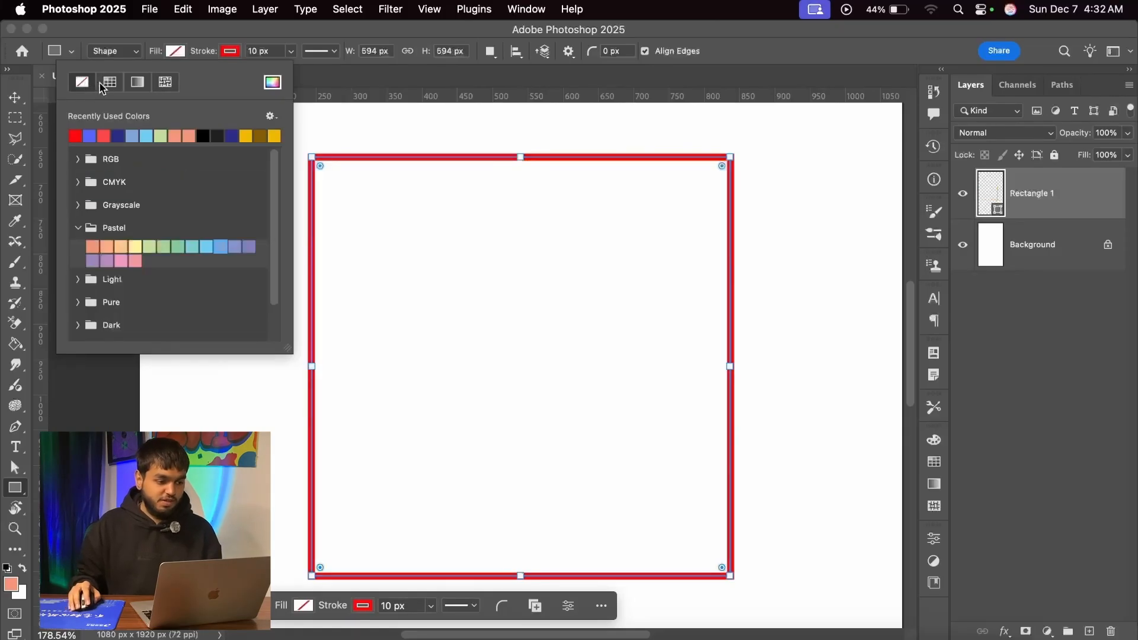
Fill the square with solid red, and switch the fill to solid blue from the recently used colours
click(75, 135)
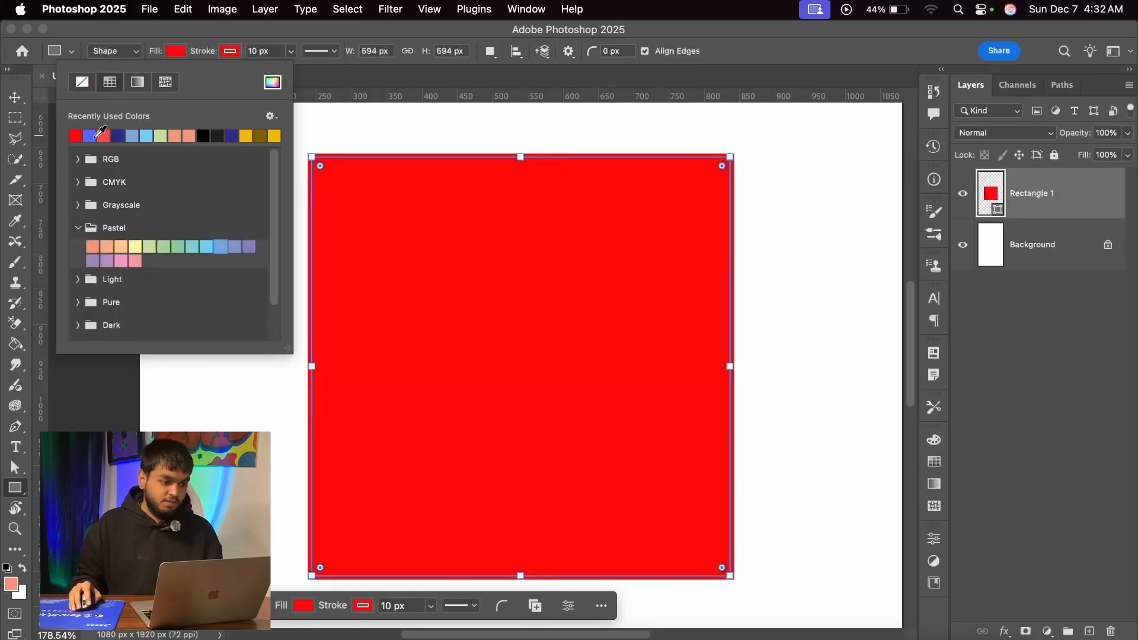
click(90, 136)
click(235, 51)
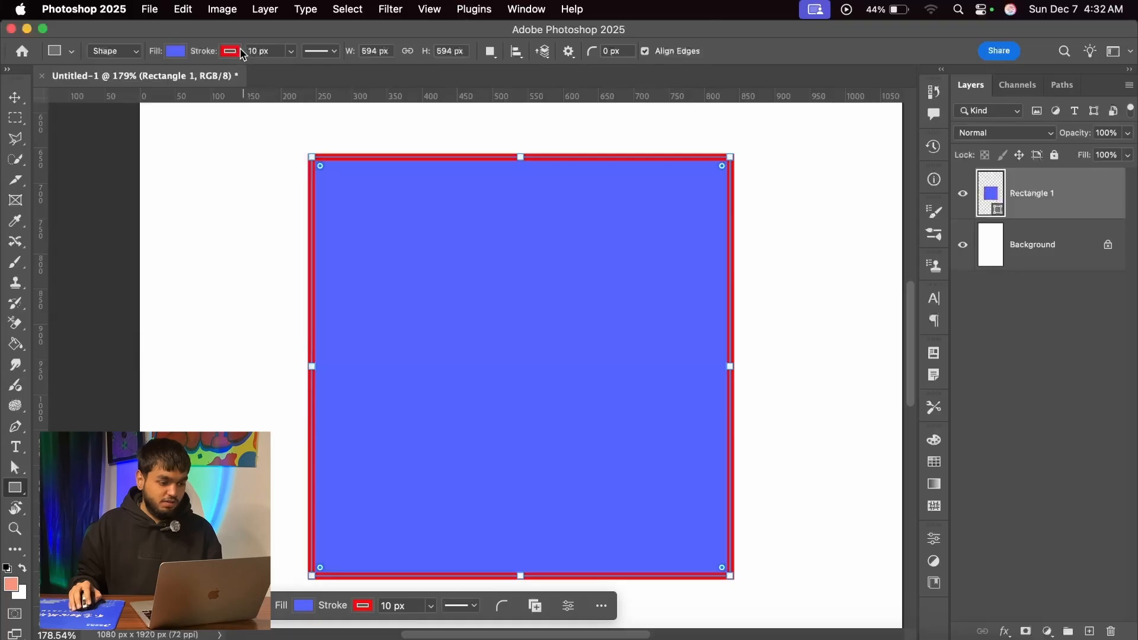
Check the square's stroke colour options and custom colour picker, and close them
click(235, 51)
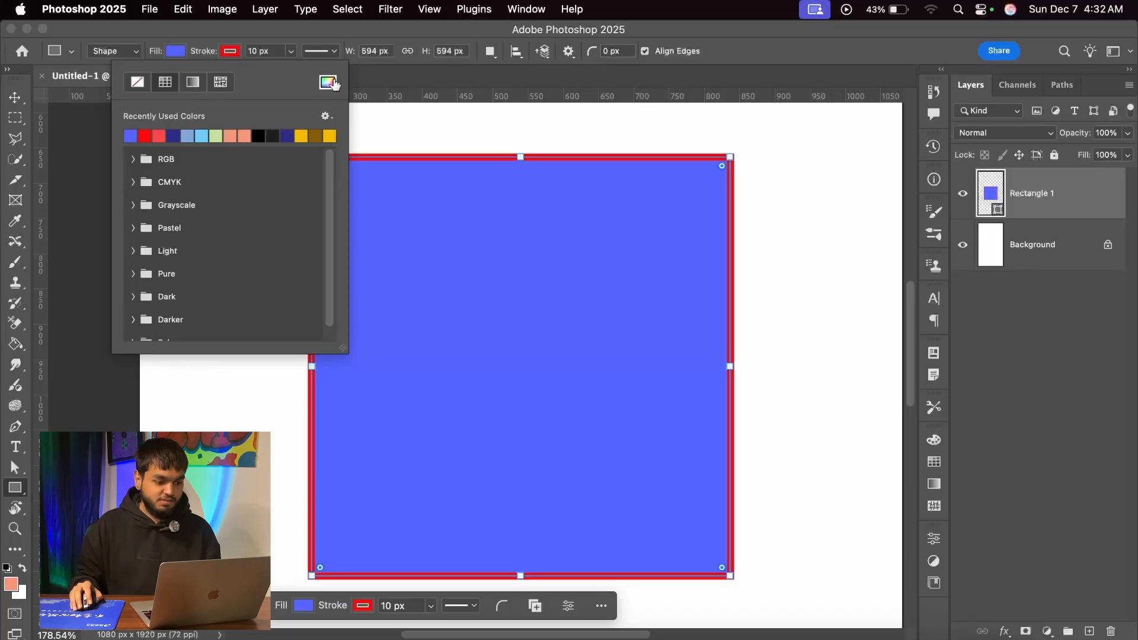
click(327, 82)
click(1034, 261)
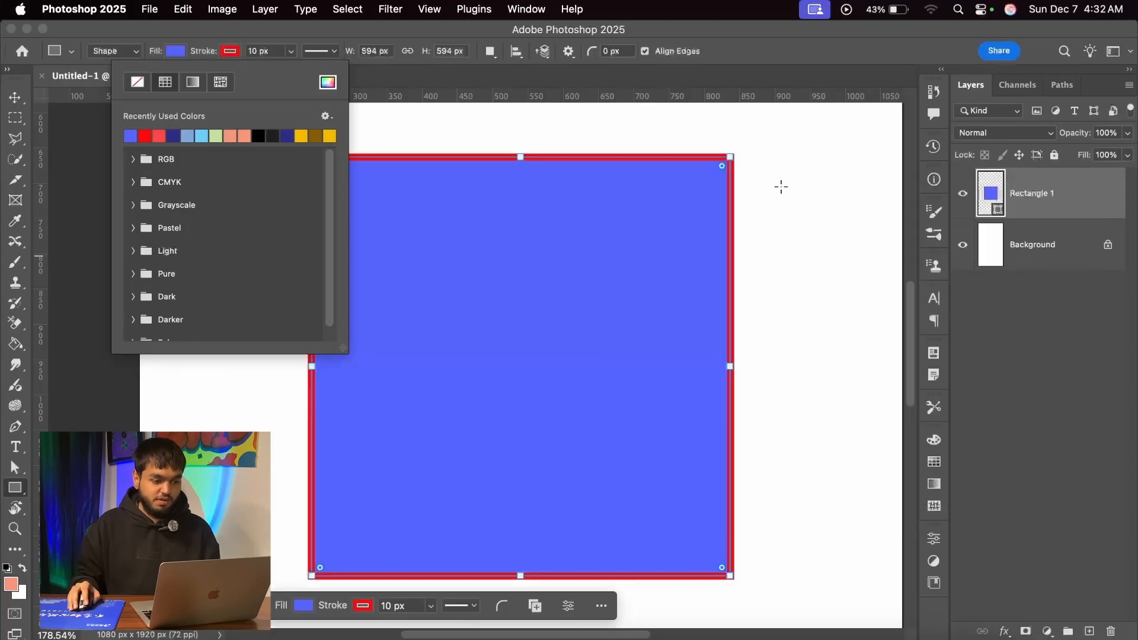
Try a stroke width of 11 px on the square, and return it to 10 px
click(261, 52)
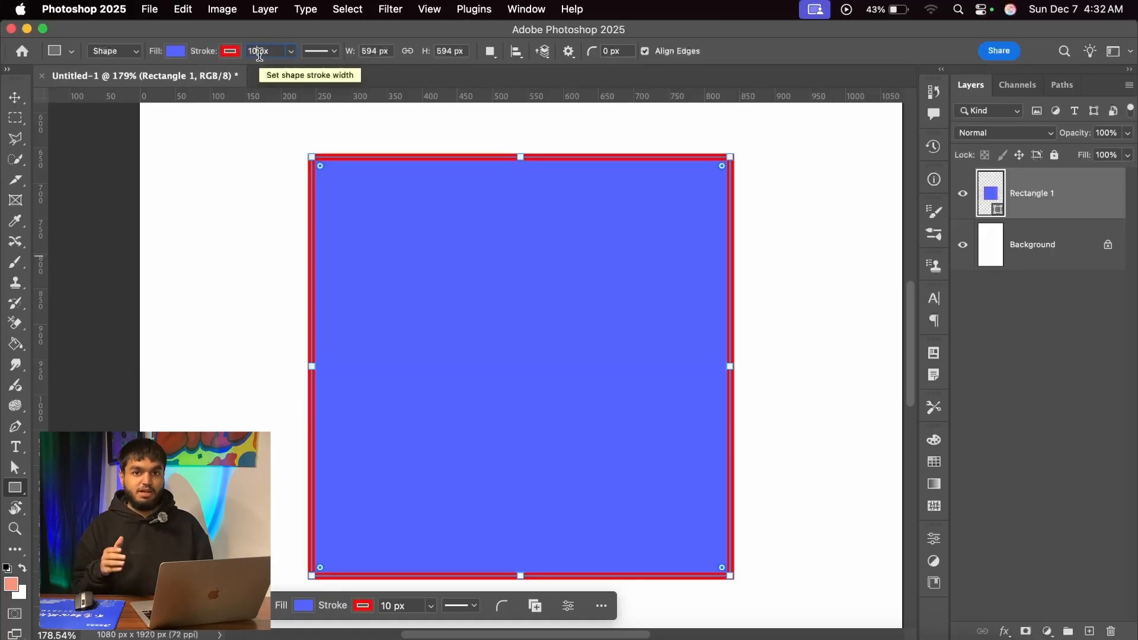
click(262, 53)
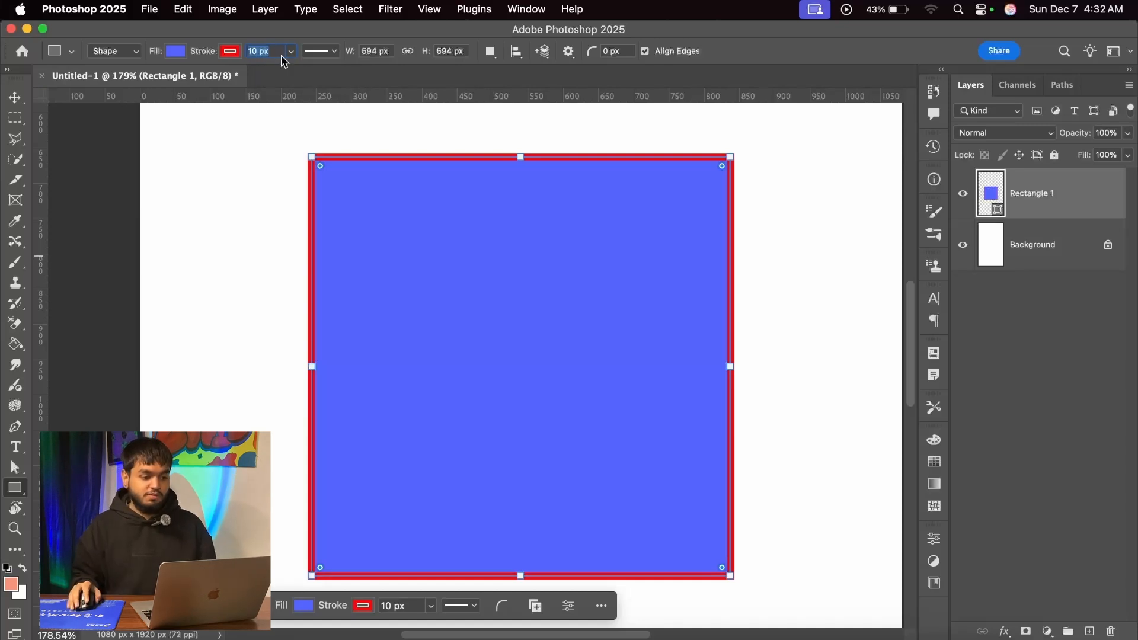
click(277, 53)
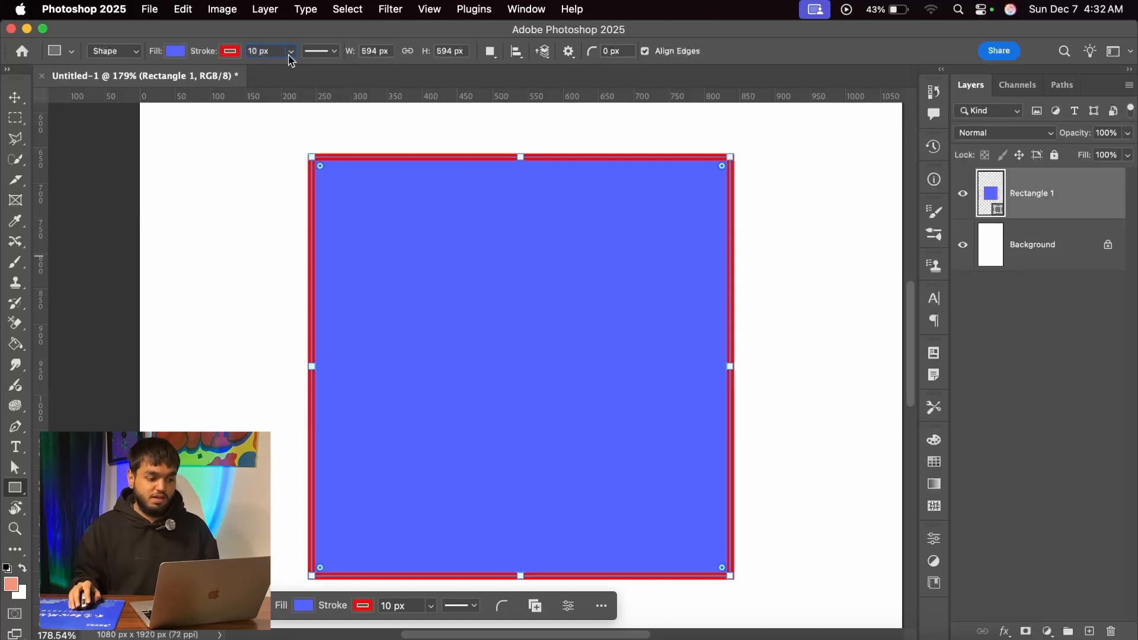
click(291, 55)
drag(289, 68, 306, 69)
key(super+z)
click(260, 52)
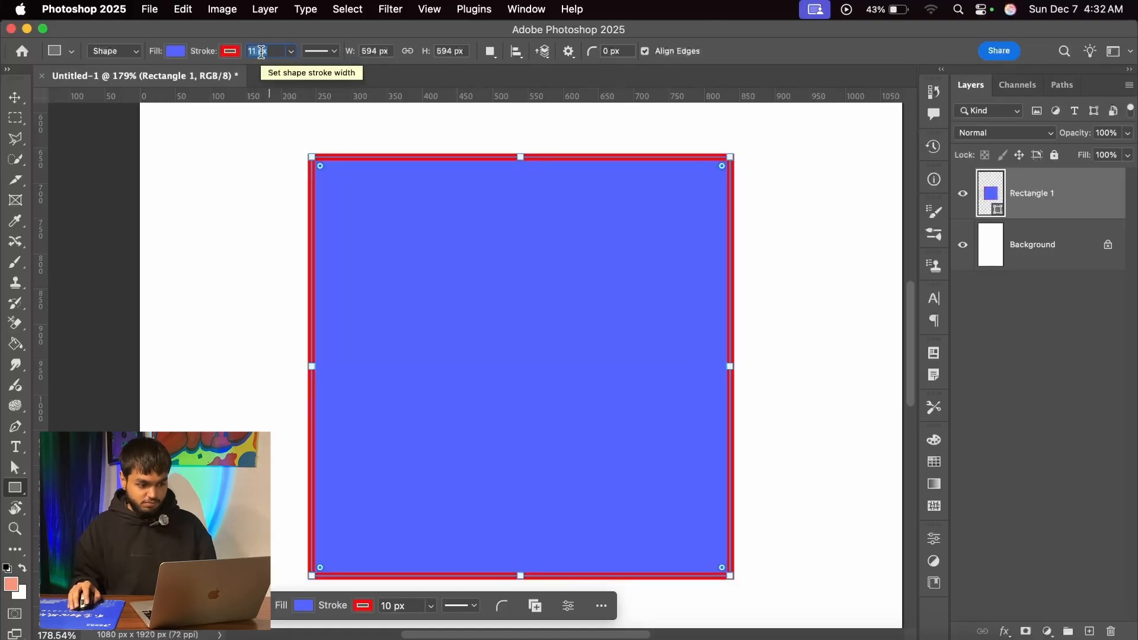
click(255, 52)
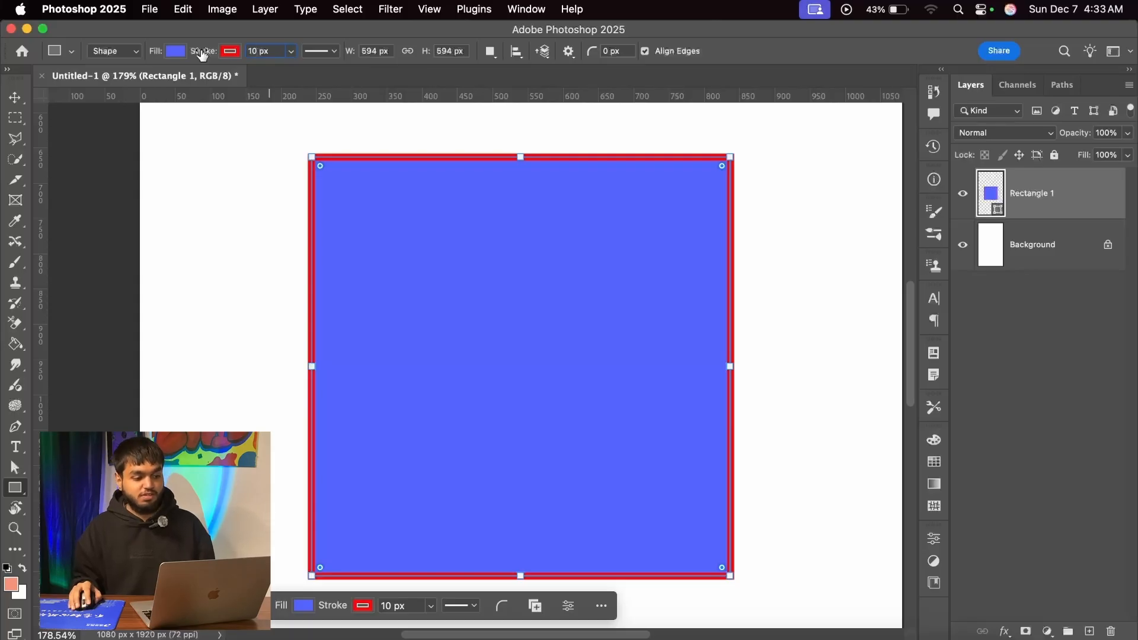
Set the square's stroke width to 34 px
drag(202, 55, 222, 52)
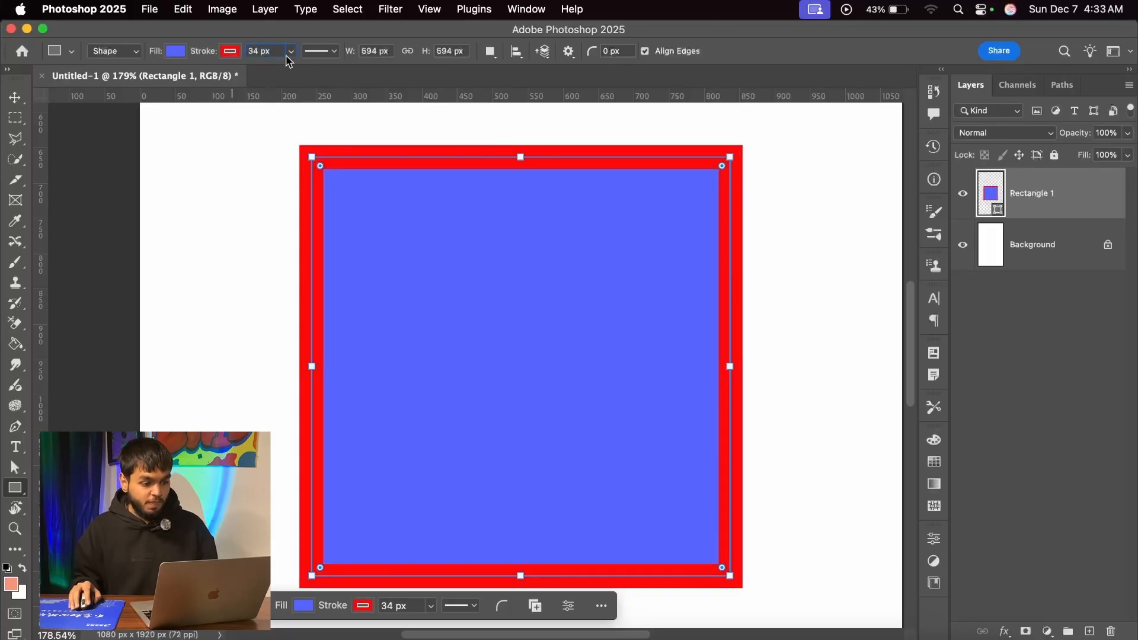
click(283, 57)
Try the dashed and dotted stroke types on the square's outline, and set it back to a solid line
click(323, 54)
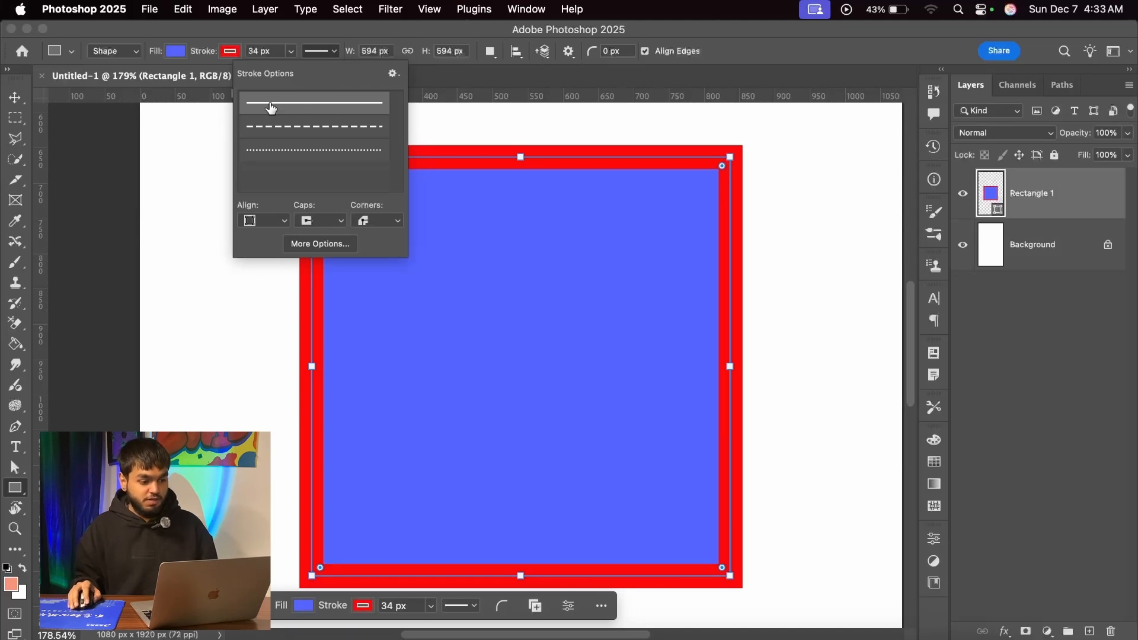
click(315, 134)
scroll(547, 170, up, 1)
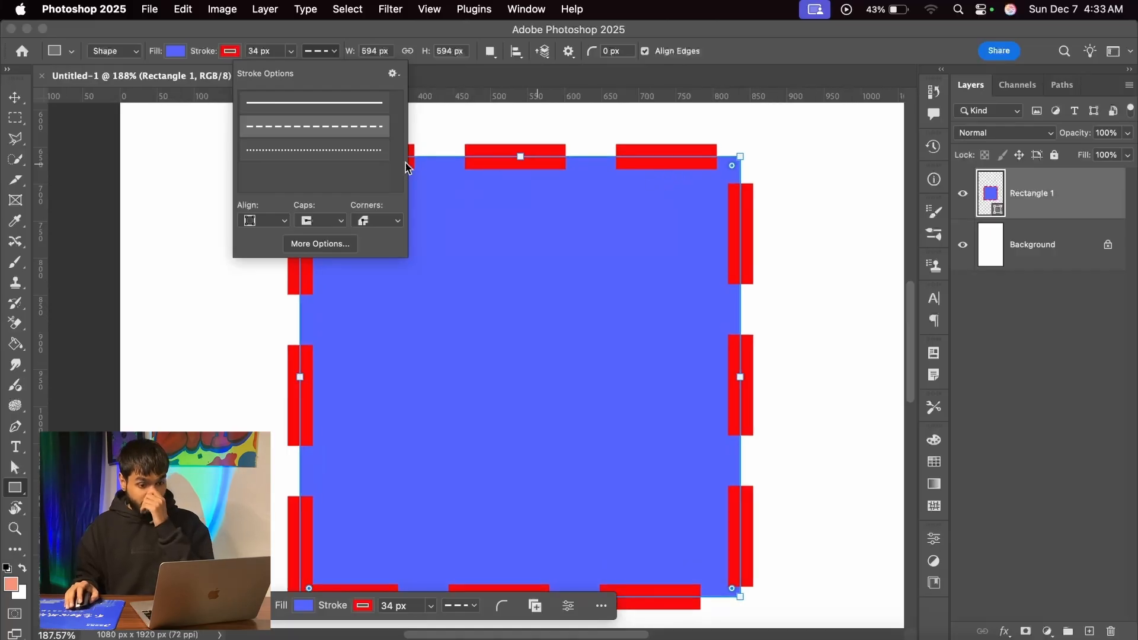
click(370, 154)
scroll(640, 159, up, 3)
scroll(640, 159, down, 3)
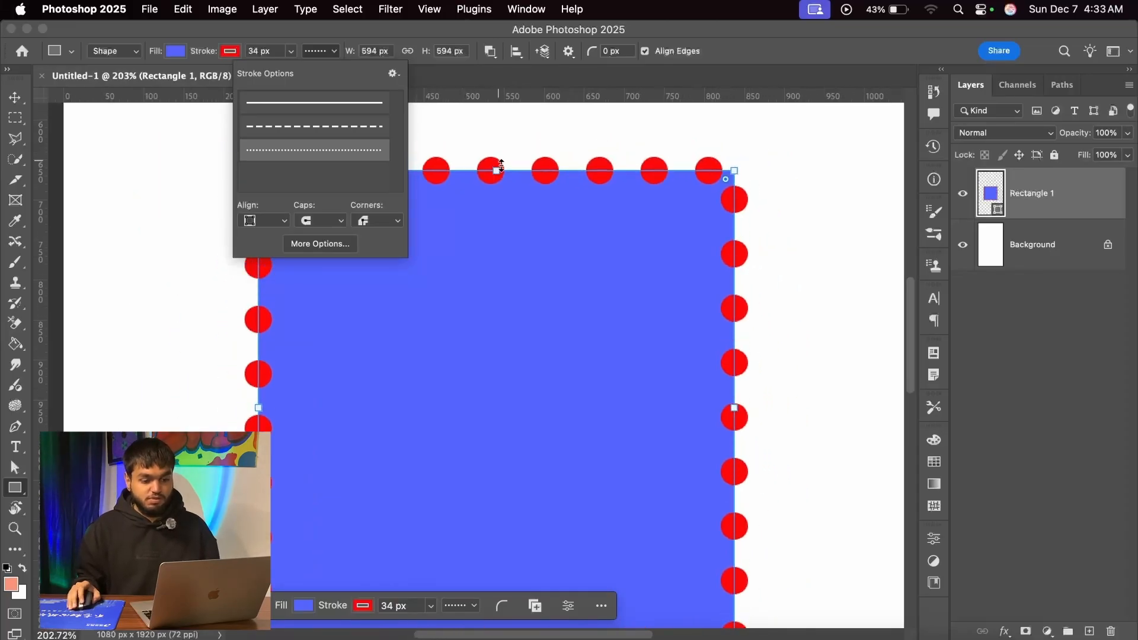
click(301, 138)
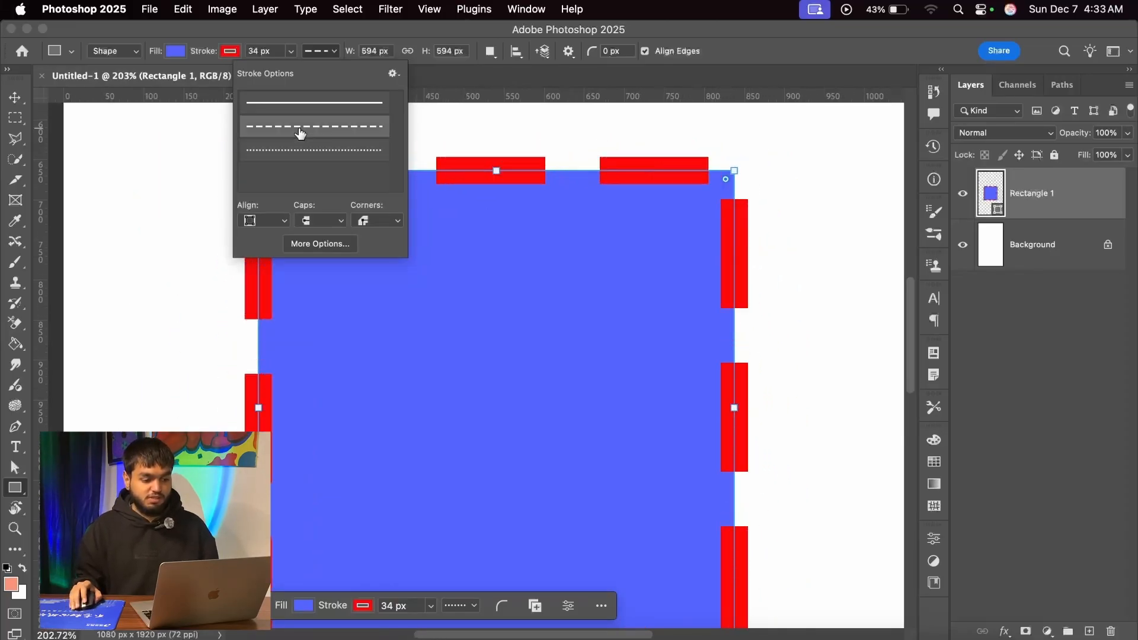
click(302, 154)
click(303, 126)
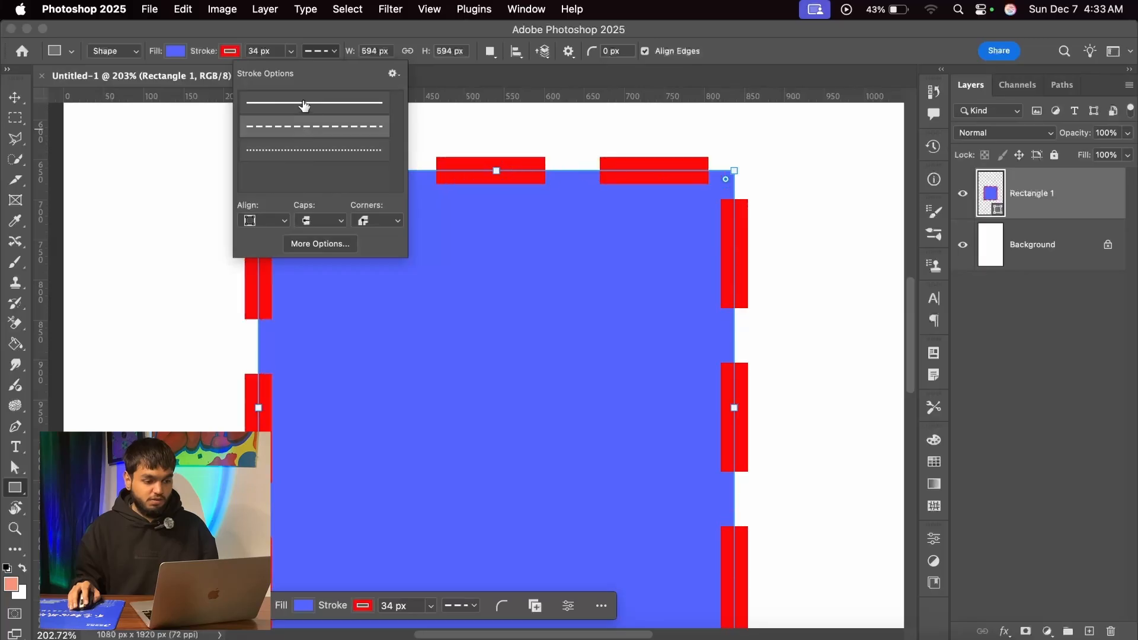
click(308, 103)
Check the additional Stroke settings for preset, alignment, caps, corners and dashed line, and cancel them
click(391, 73)
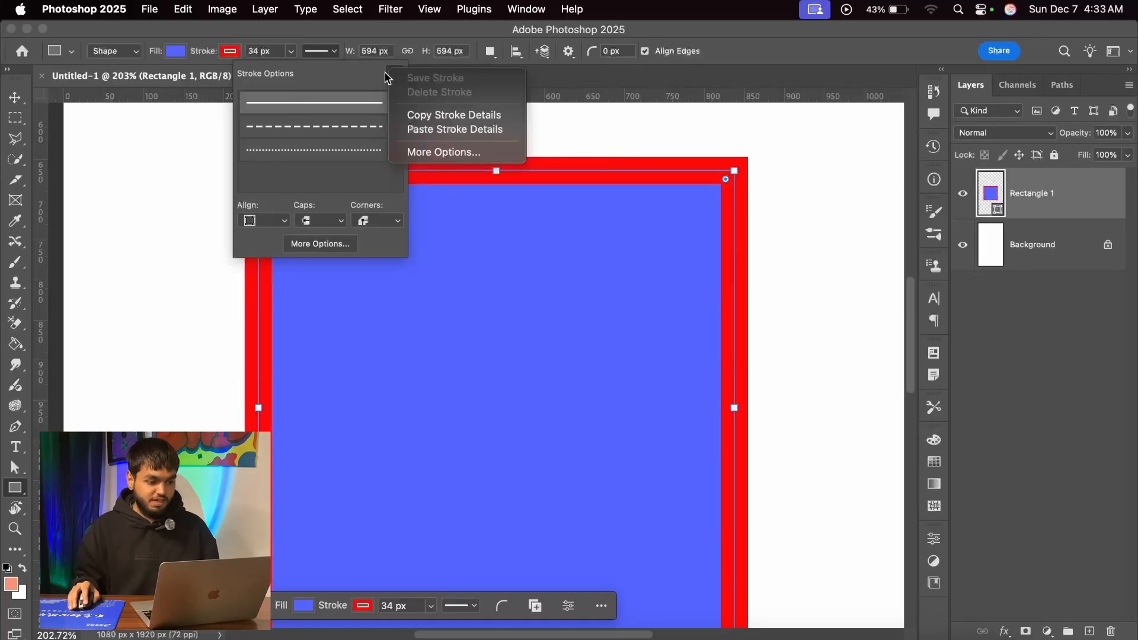
click(365, 76)
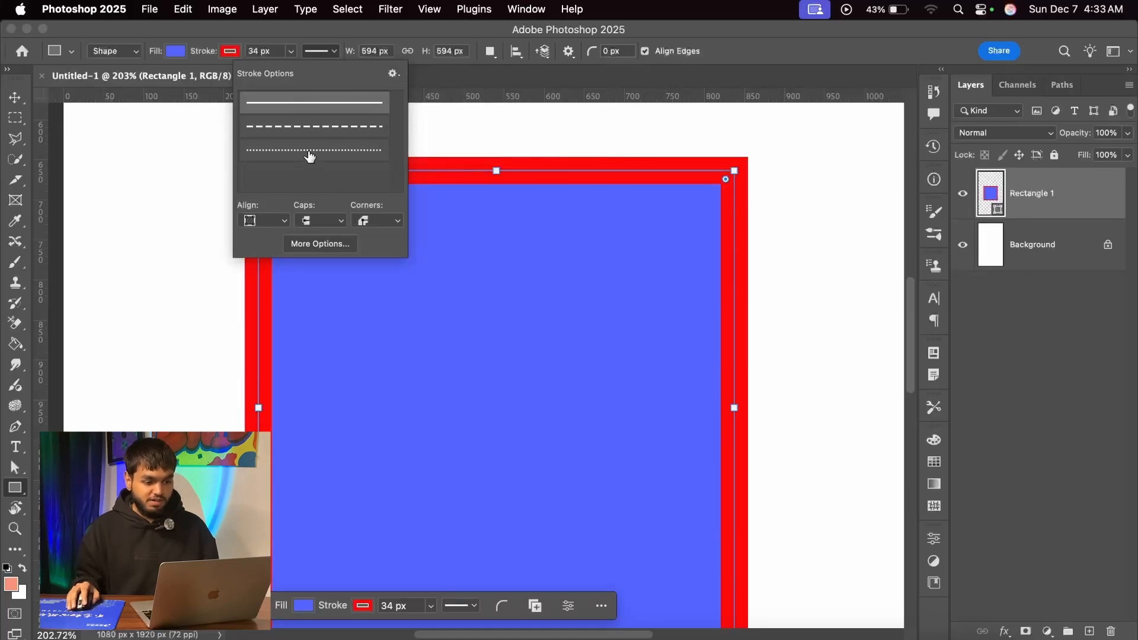
click(393, 75)
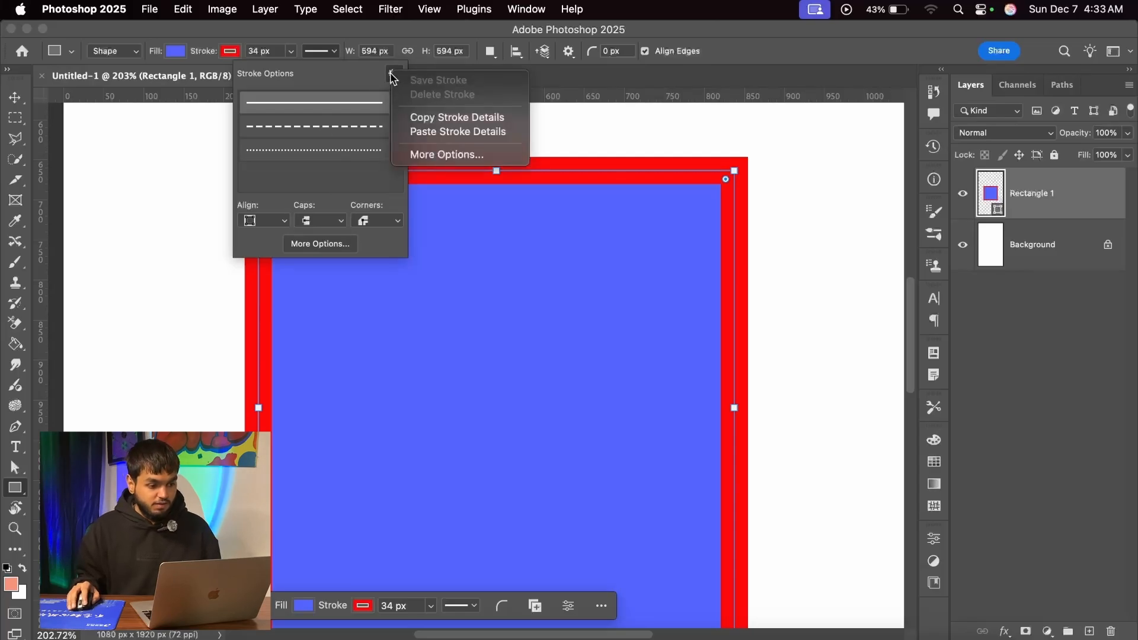
click(446, 154)
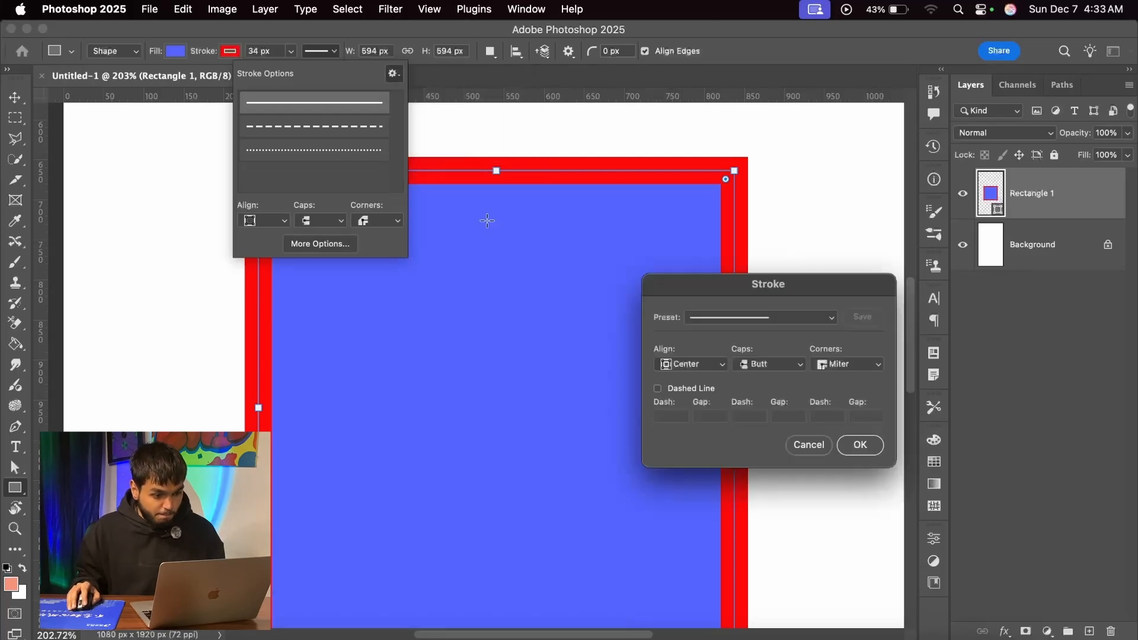
click(808, 444)
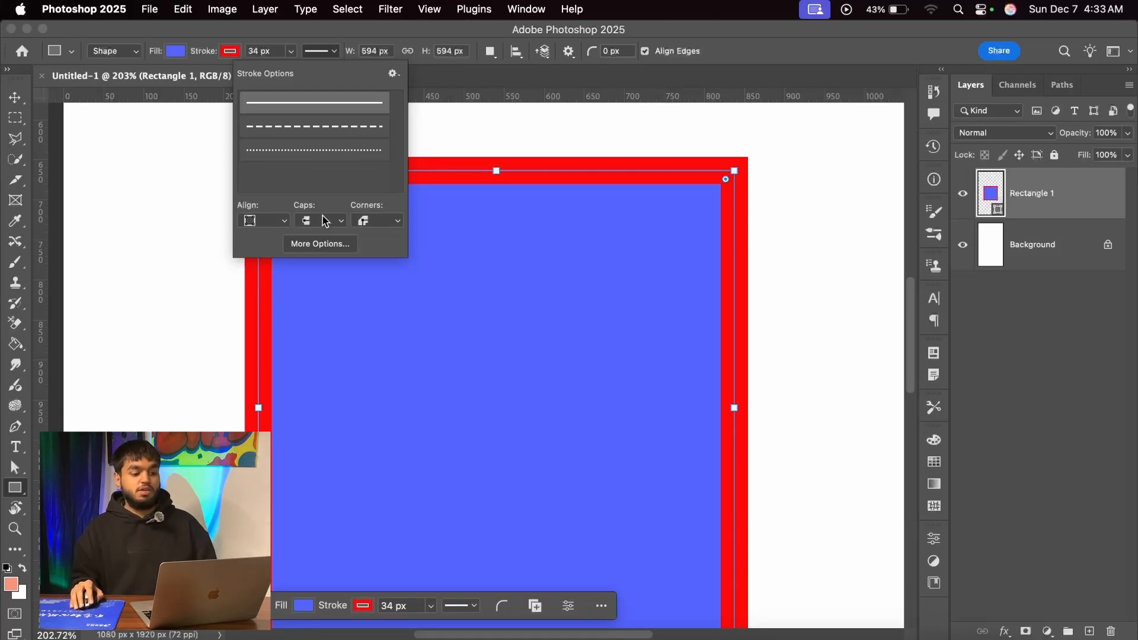
Set the square's stroke alignment to Center and inspect how the stroke sits on the path at the corner
scroll(558, 174, up, 1)
scroll(570, 160, up, 2)
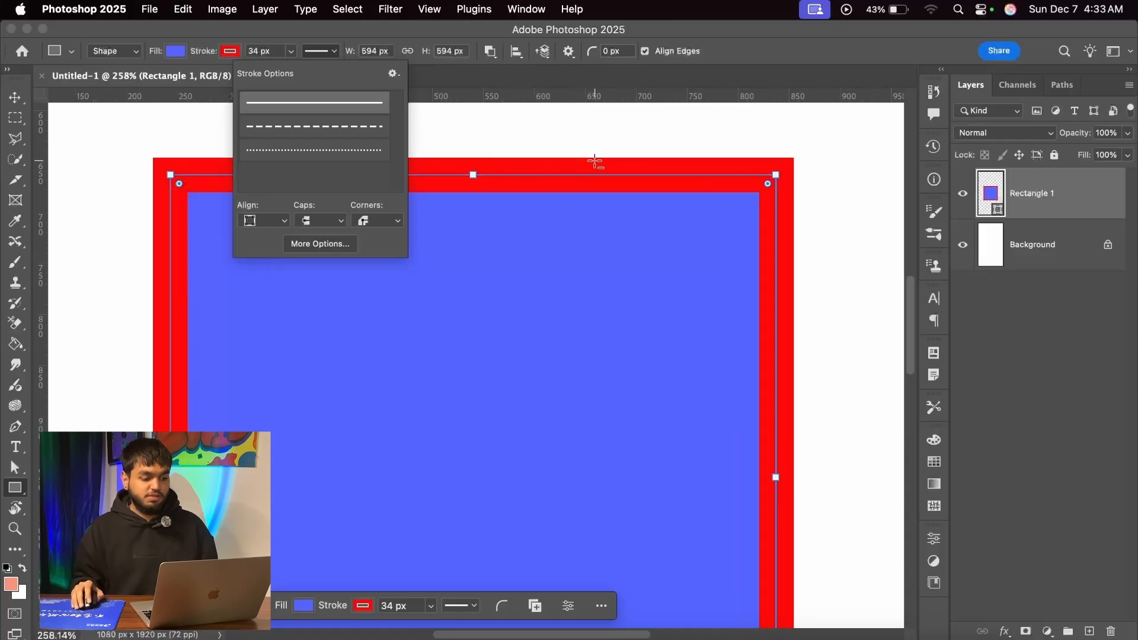
click(253, 222)
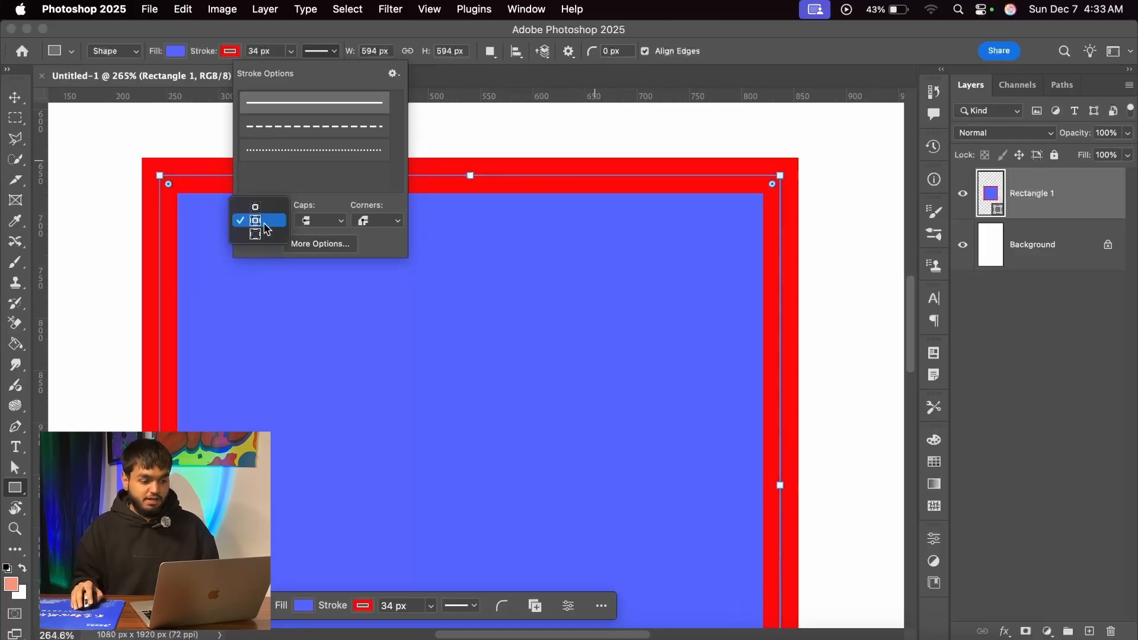
click(262, 234)
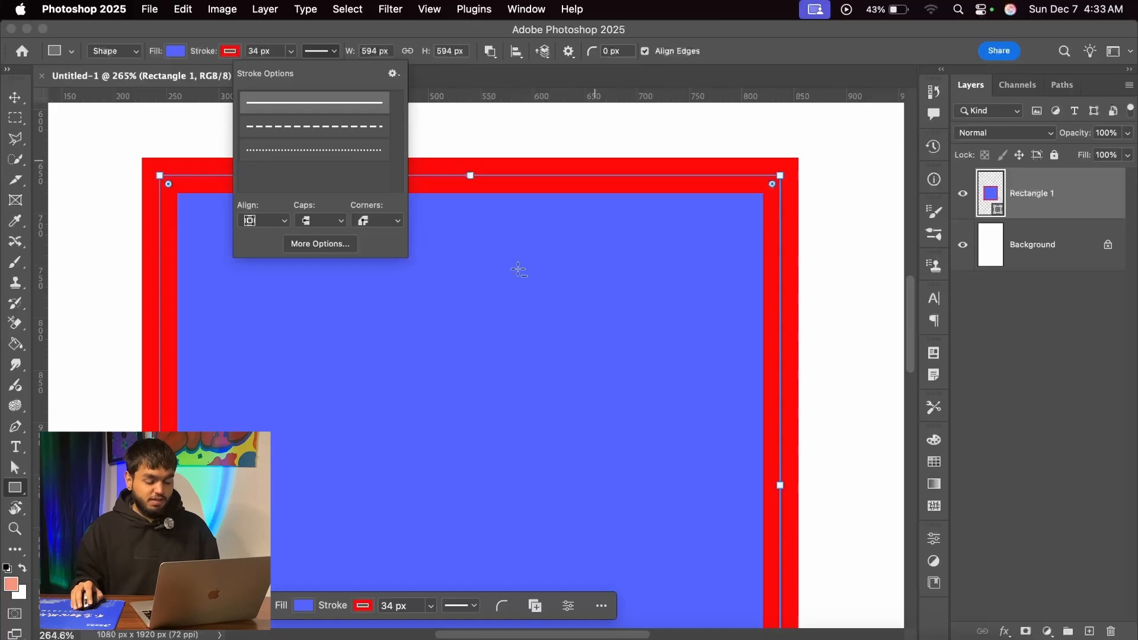
scroll(851, 221, up, 4)
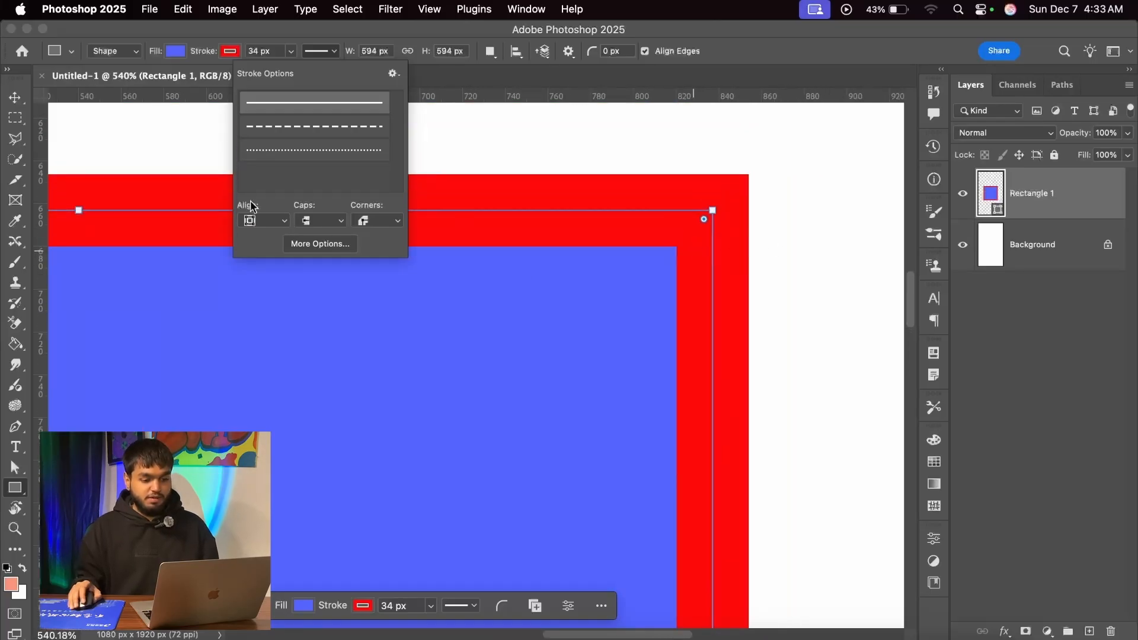
click(257, 223)
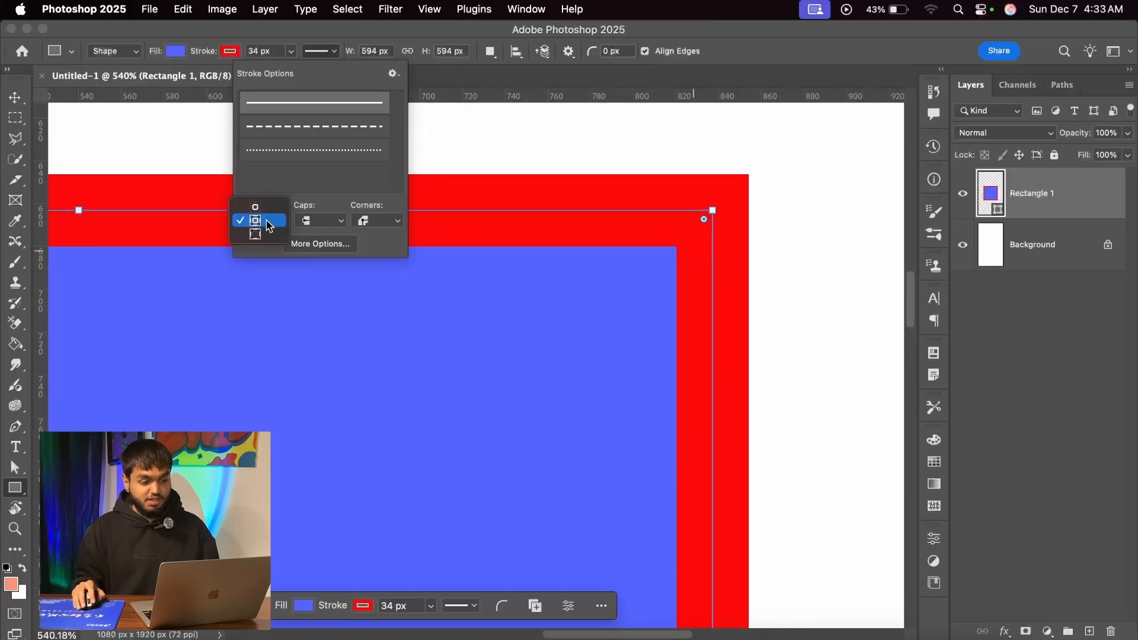
click(269, 226)
scroll(714, 287, up, 1)
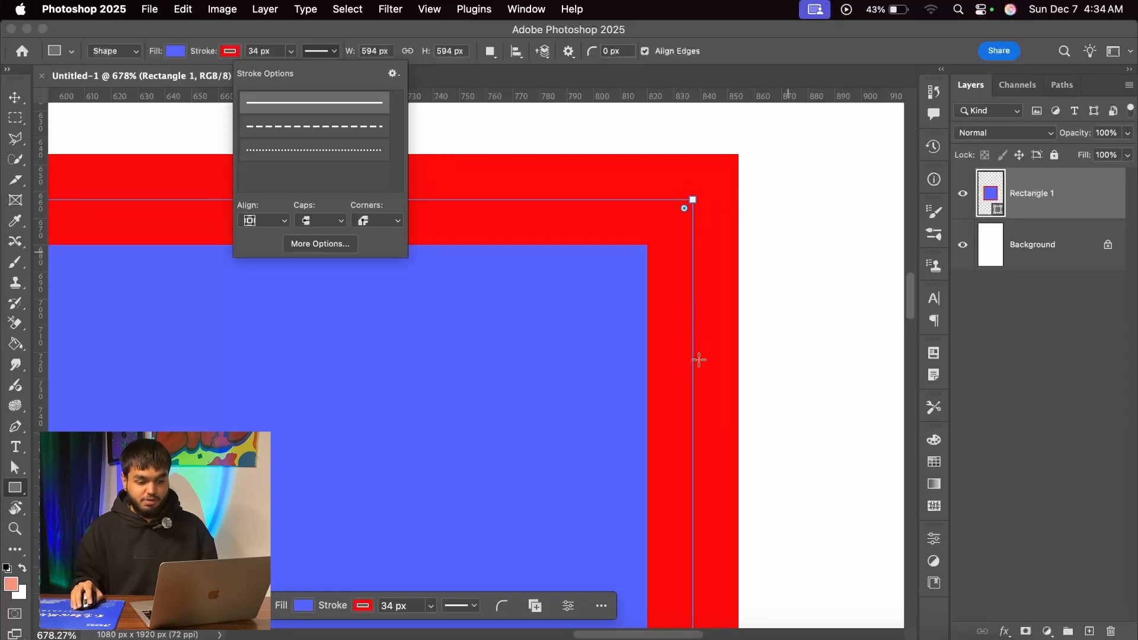
Close the stroke options with the Rectangle 1 layer selected, and examine the centred stroke at the square's upper-right corner
click(992, 245)
click(1011, 199)
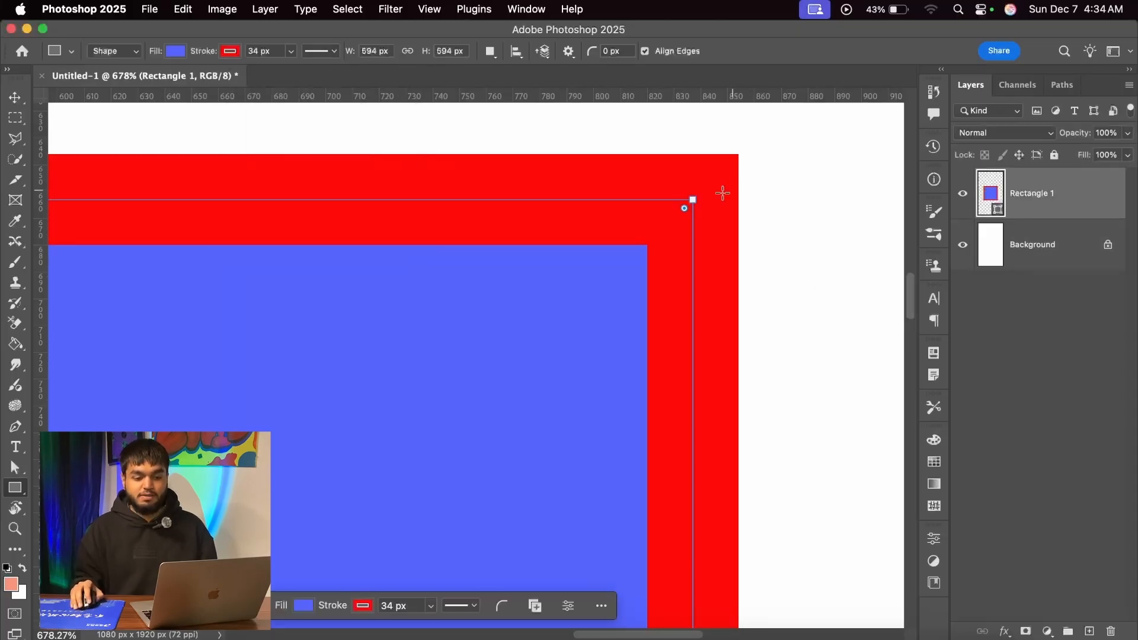
scroll(687, 203, down, 2)
scroll(687, 203, up, 1)
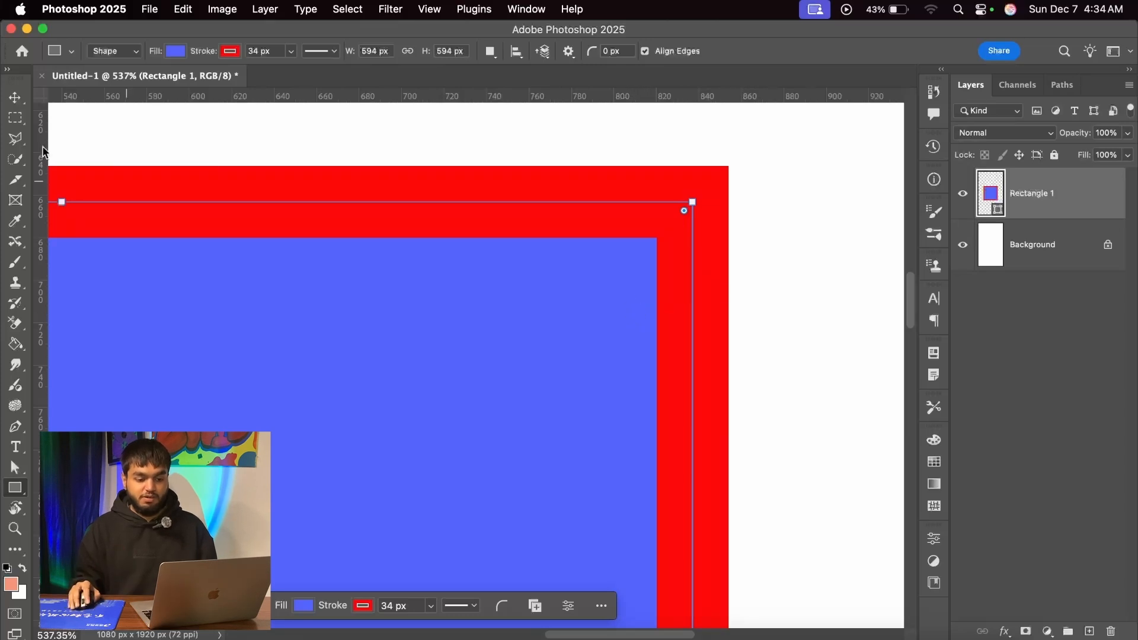
Set the square's stroke alignment to Inside and inspect the stroke at the corner and along the edges
click(319, 51)
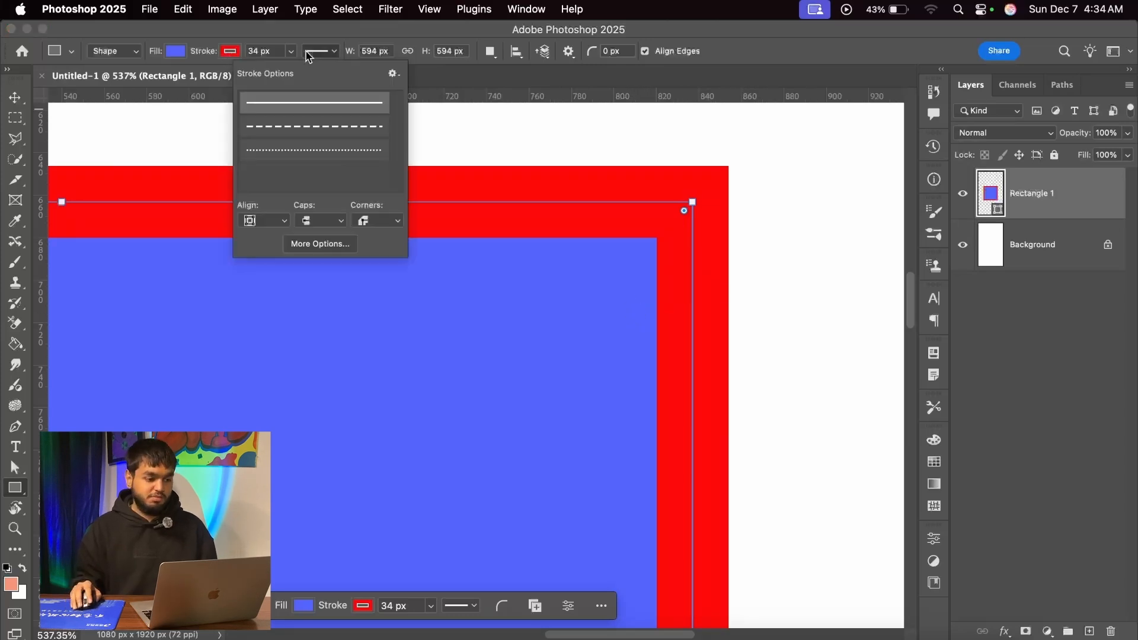
click(272, 221)
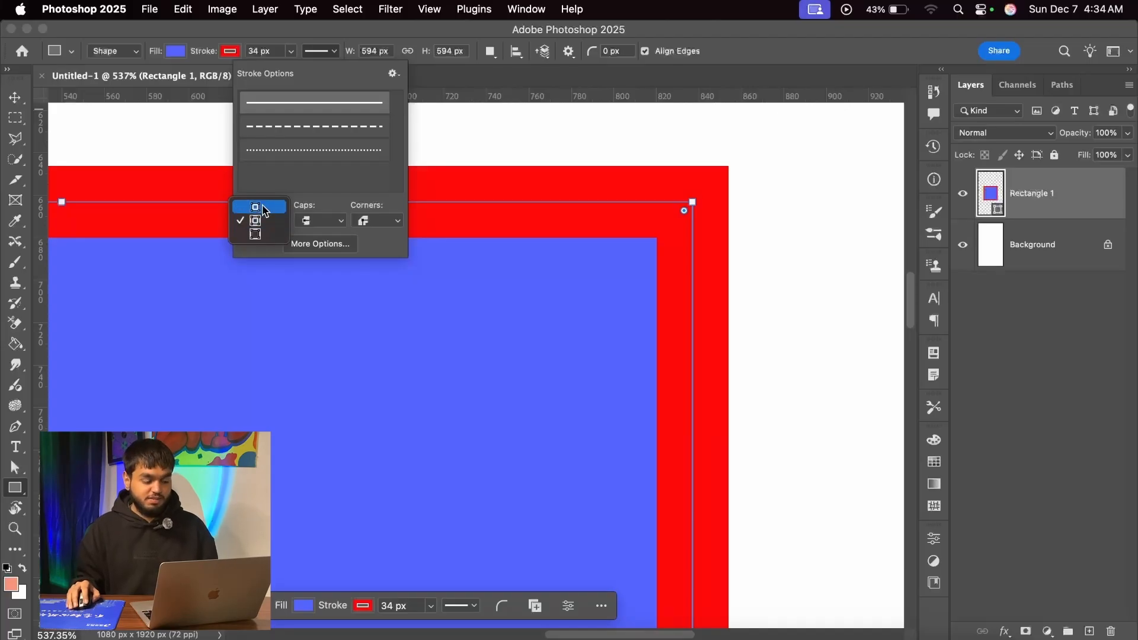
click(263, 208)
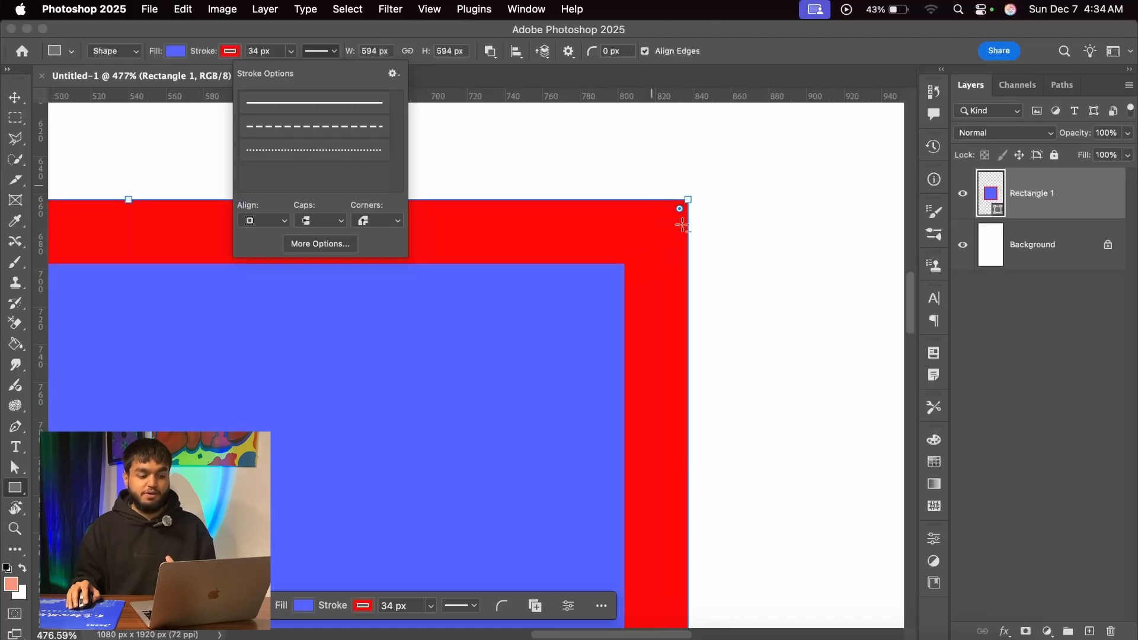
scroll(683, 225, up, 2)
scroll(608, 288, down, 5)
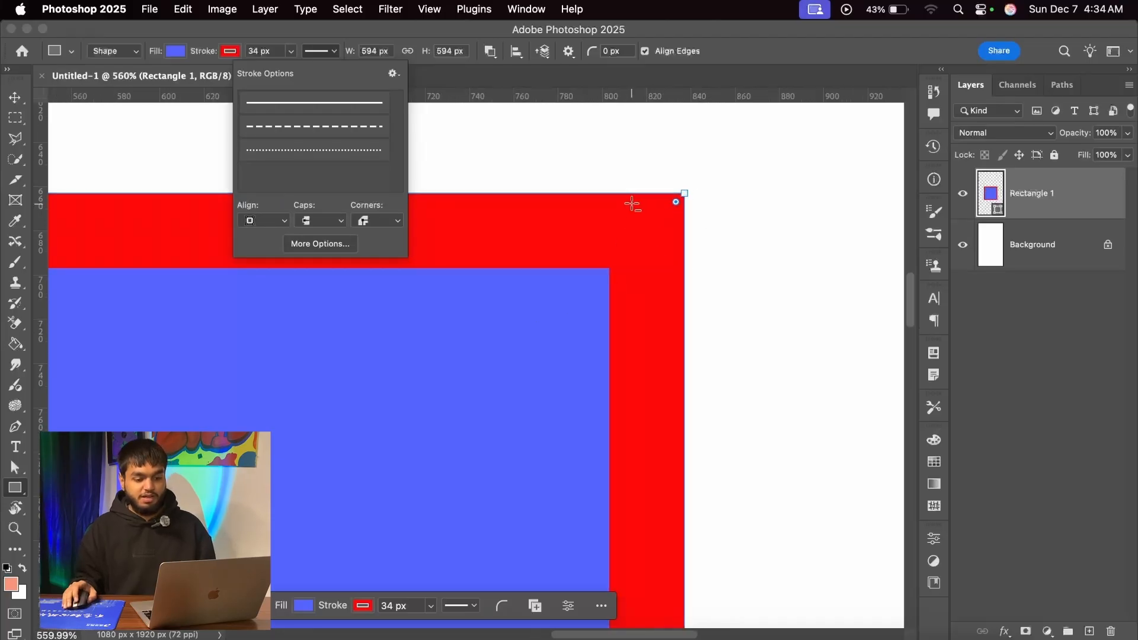
scroll(629, 231, up, 2)
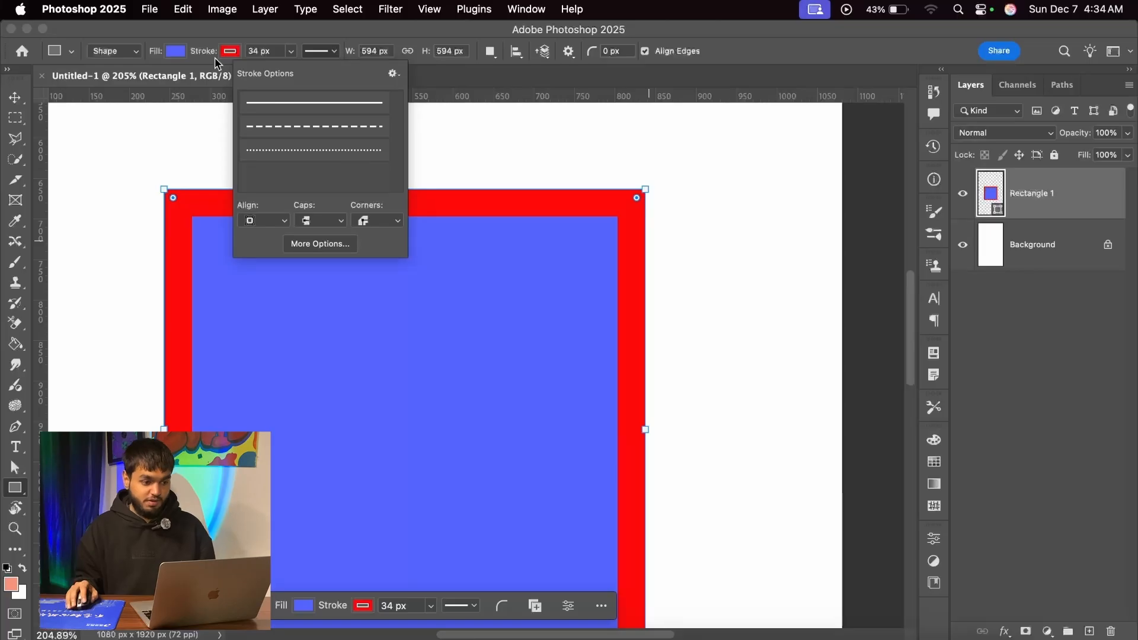
Set the square's stroke width to 36 px and its alignment to Center, and inspect the stroke at the upper-right corner
mouse_move(205, 58)
mouse_down()
mouse_move(261, 51)
mouse_move(178, 74)
mouse_move(78, 77)
mouse_move(178, 76)
mouse_move(109, 89)
mouse_up()
click(317, 51)
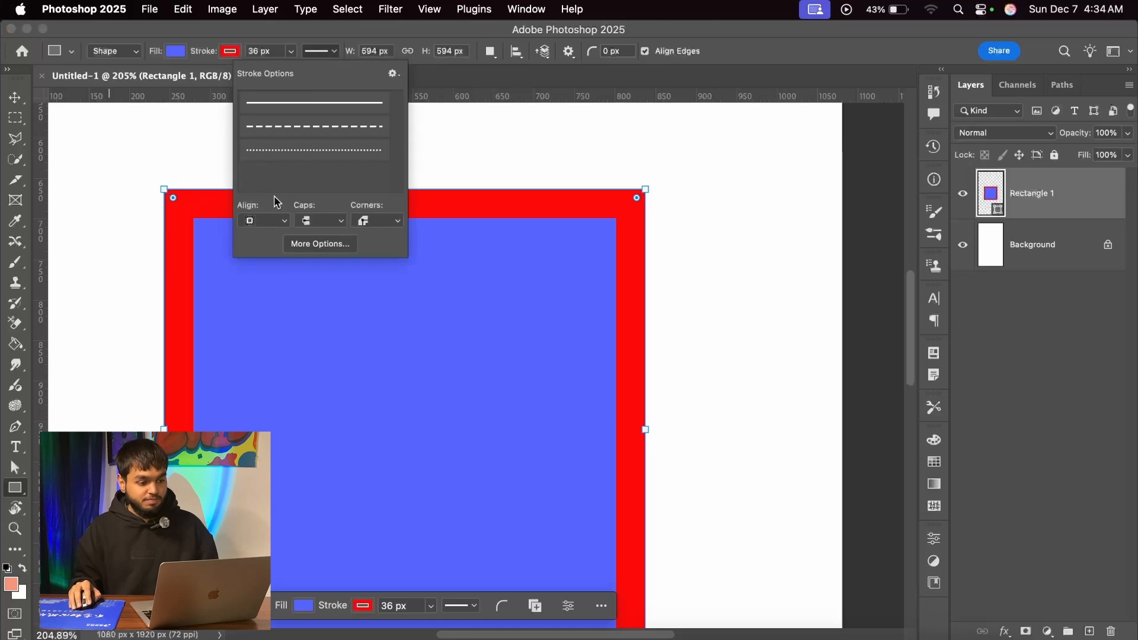
click(270, 224)
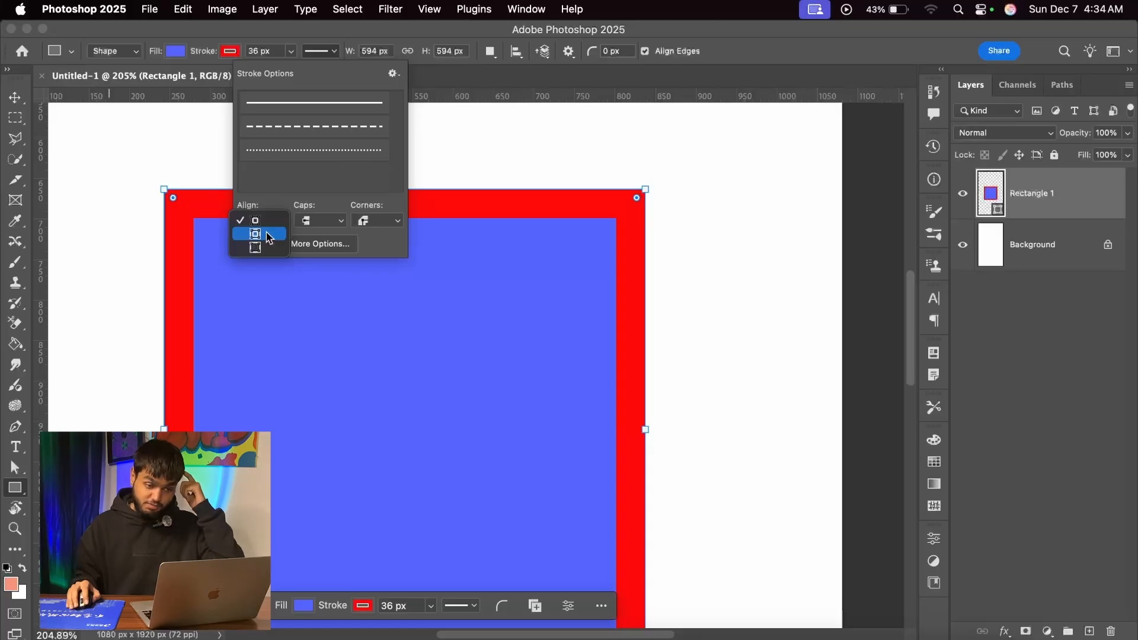
click(268, 235)
scroll(647, 235, up, 4)
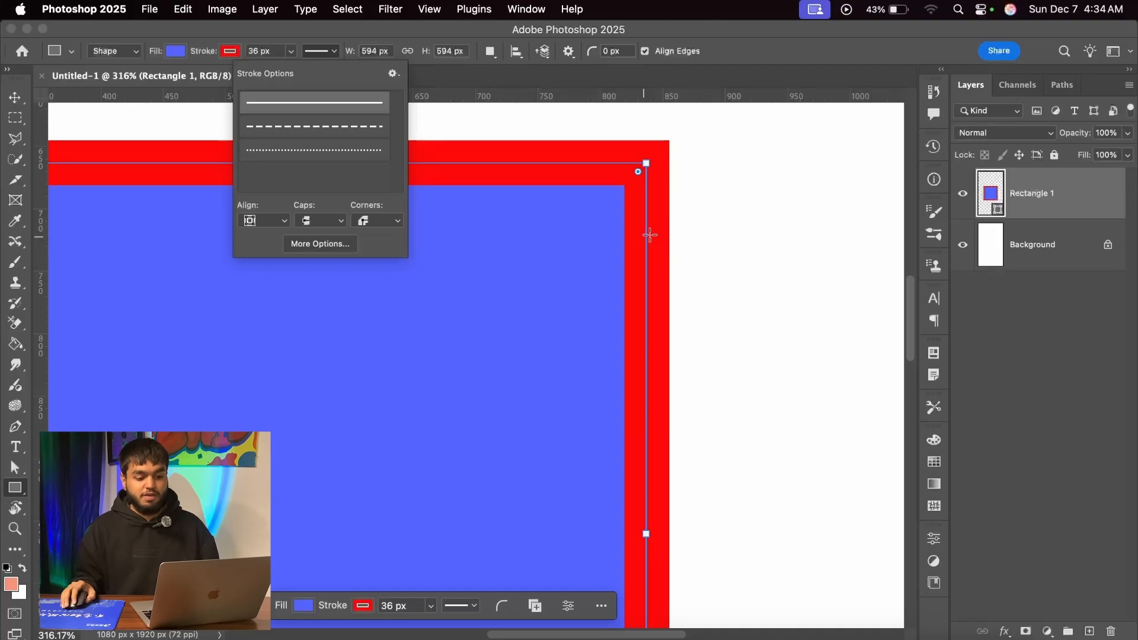
scroll(655, 255, down, 8)
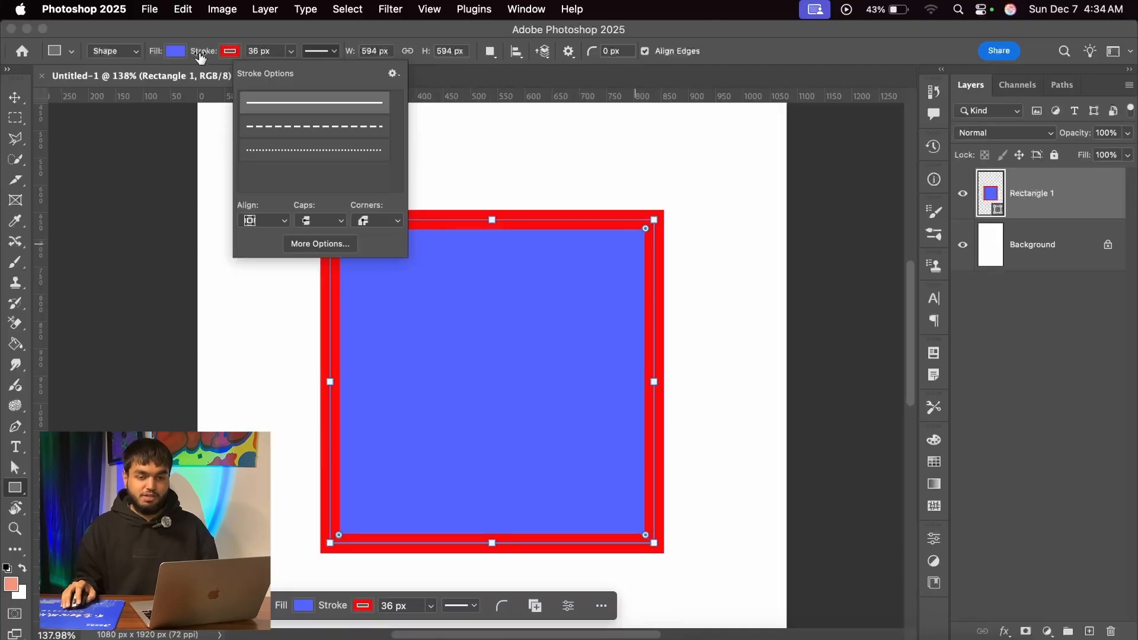
Set the square's stroke width to 46 px and its alignment to Outside
mouse_move(201, 57)
mouse_down()
mouse_move(272, 60)
mouse_move(209, 74)
mouse_move(219, 83)
mouse_up()
scroll(489, 258, up, 2)
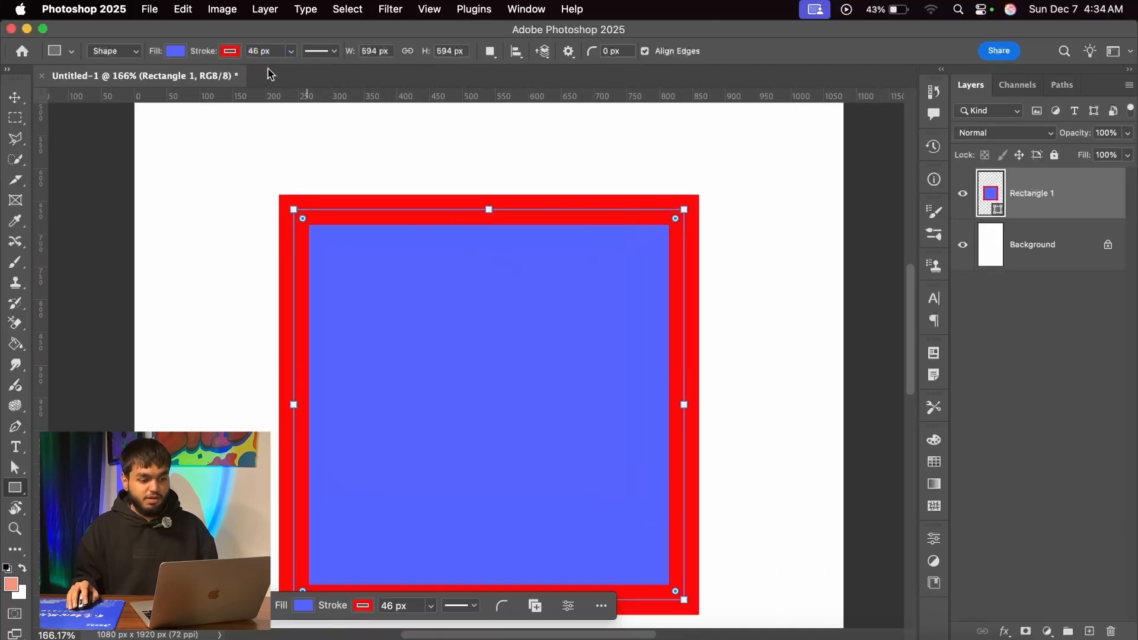
click(315, 52)
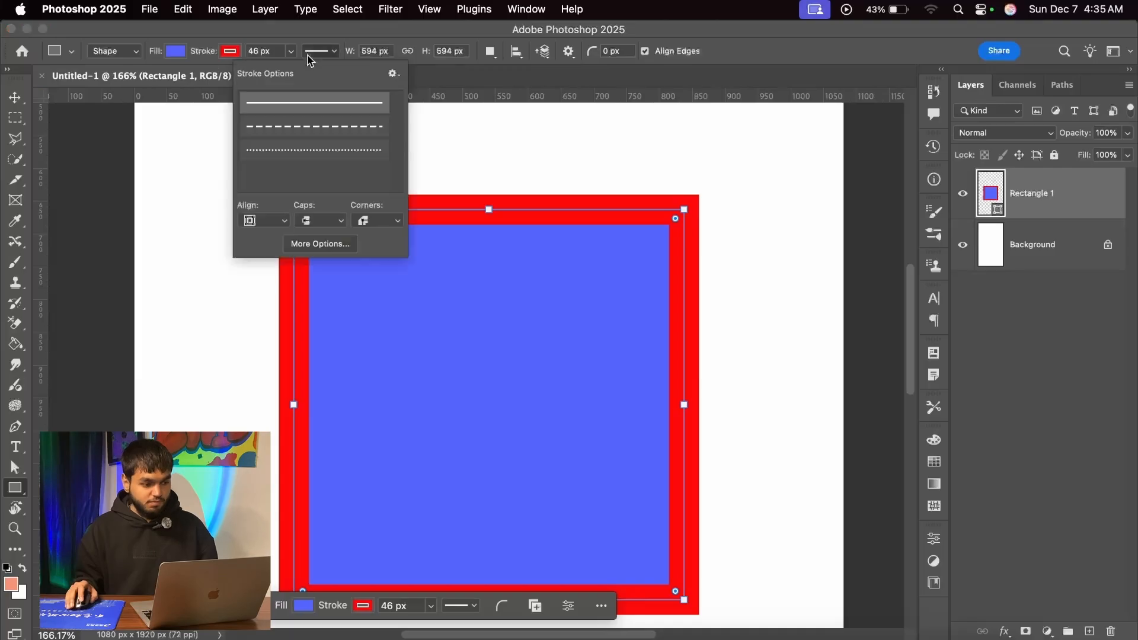
click(276, 223)
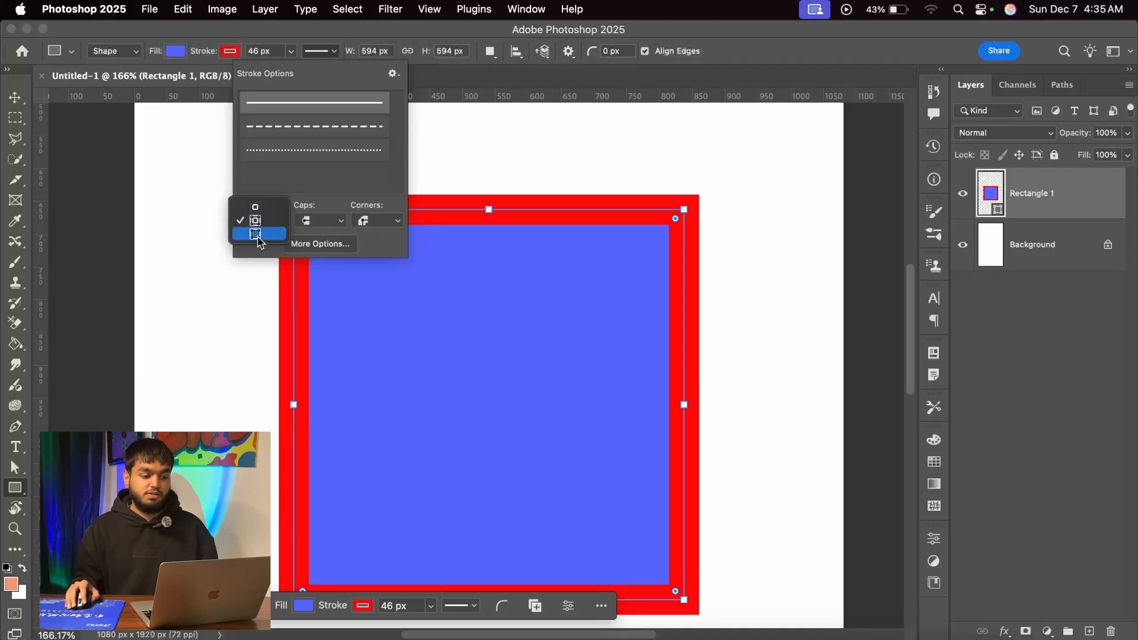
click(258, 237)
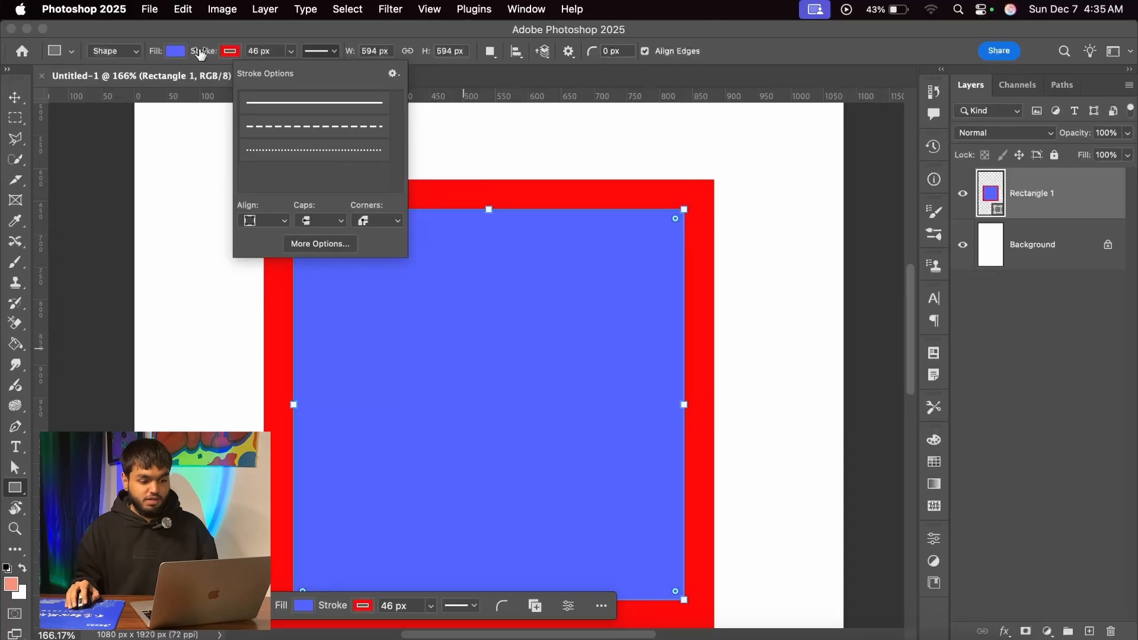
Set the square's stroke width to 81 px and change its alignment to Center
mouse_move(191, 50)
mouse_down()
mouse_move(311, 63)
mouse_move(144, 69)
mouse_move(273, 63)
mouse_move(169, 67)
mouse_move(214, 54)
mouse_move(178, 63)
mouse_move(205, 77)
mouse_move(183, 89)
mouse_move(253, 95)
mouse_up()
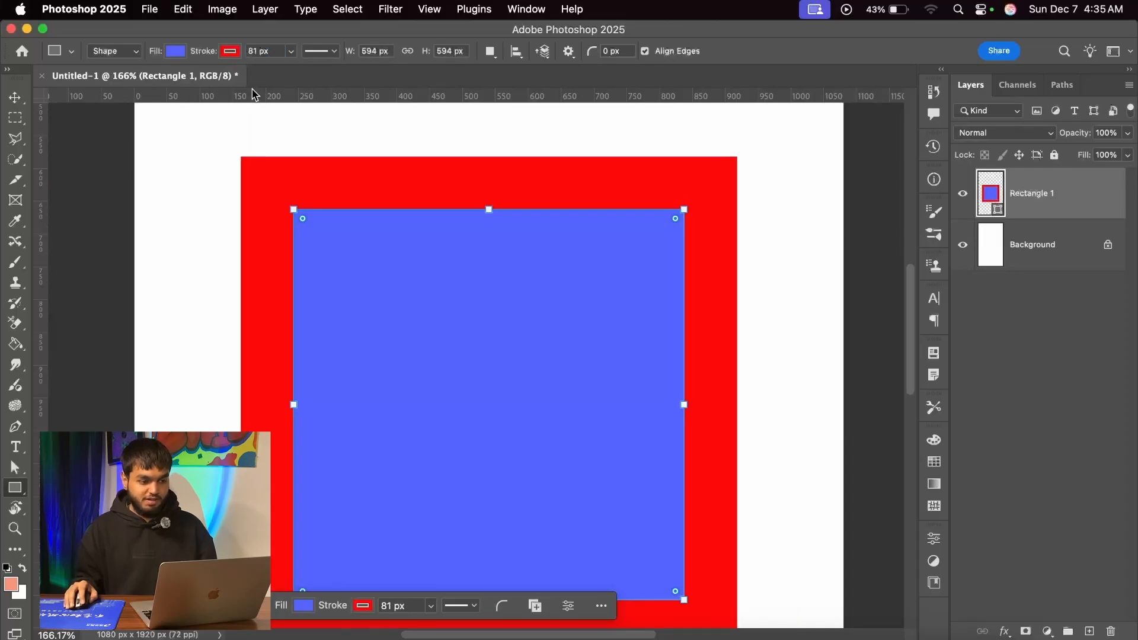
click(300, 56)
click(254, 221)
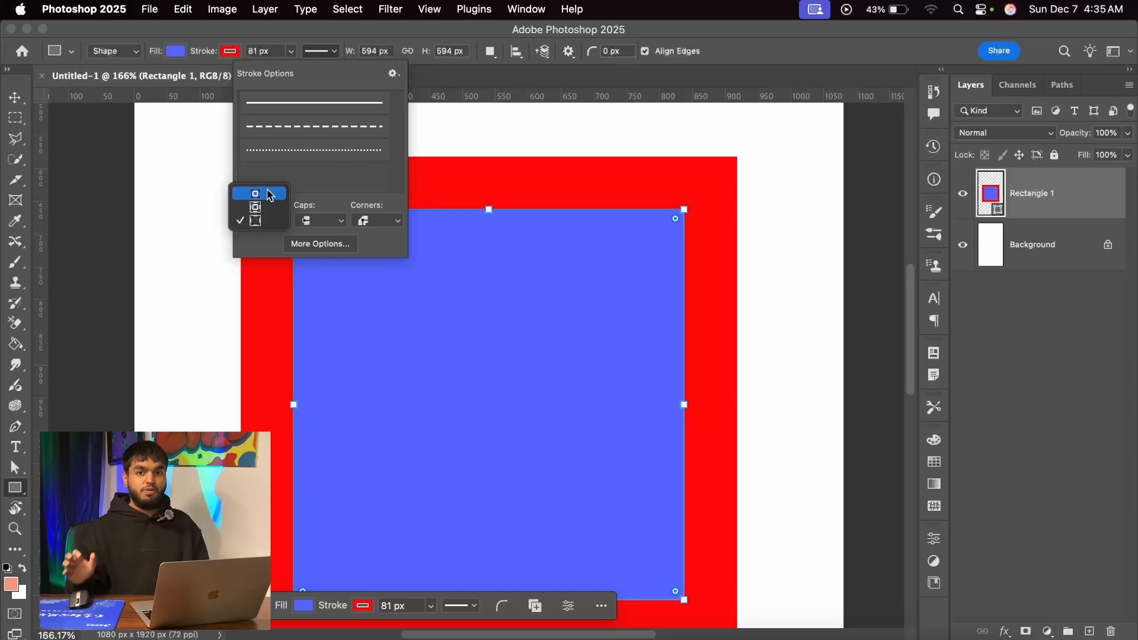
click(261, 212)
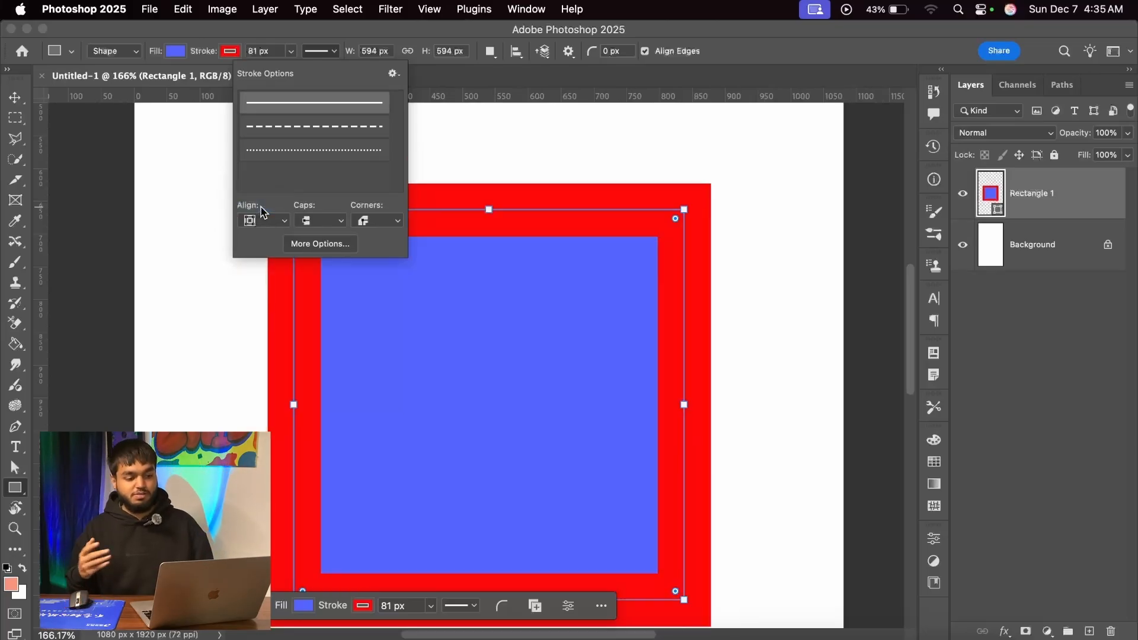
Set the corner style of the square's stroke to Round and inspect the outer corners up close
scroll(687, 216, up, 1)
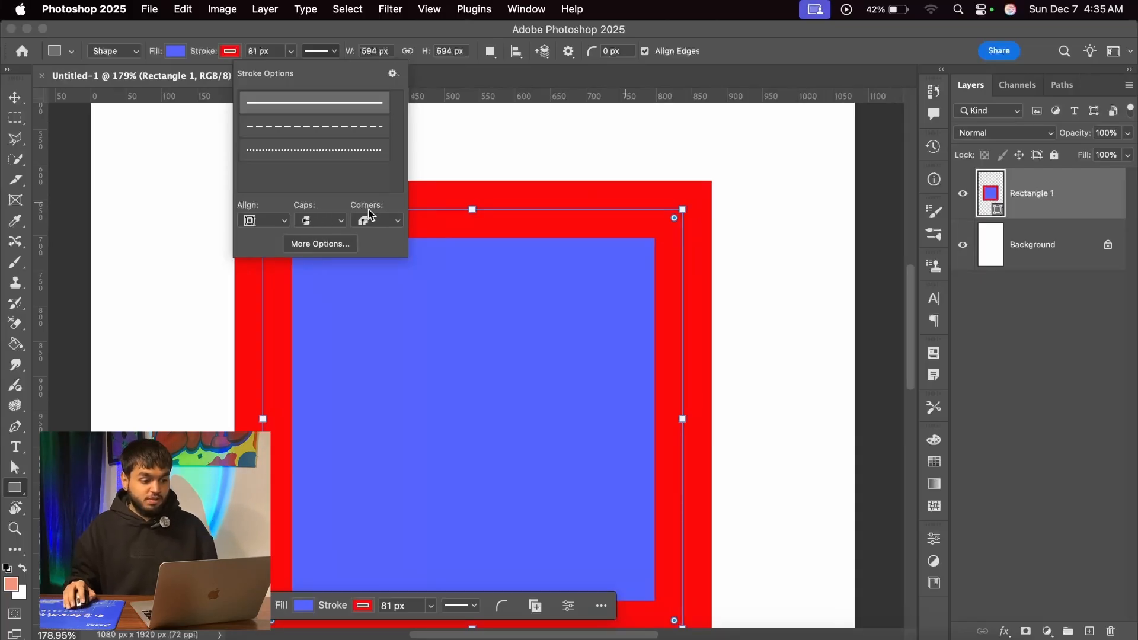
scroll(675, 217, down, 4)
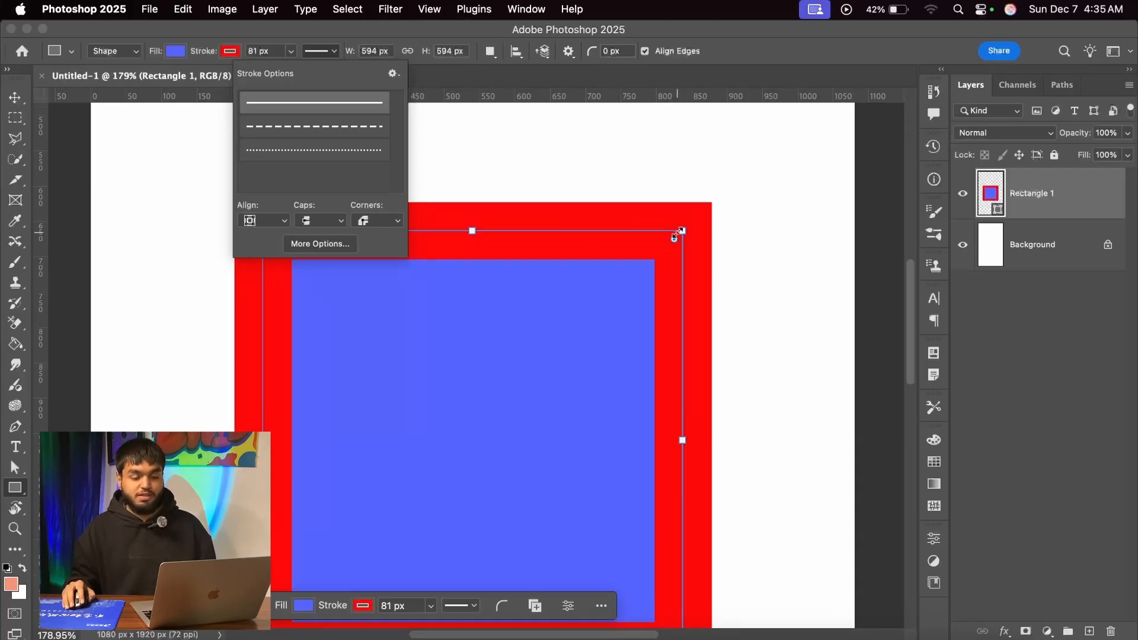
scroll(680, 223, up, 2)
scroll(679, 223, up, 3)
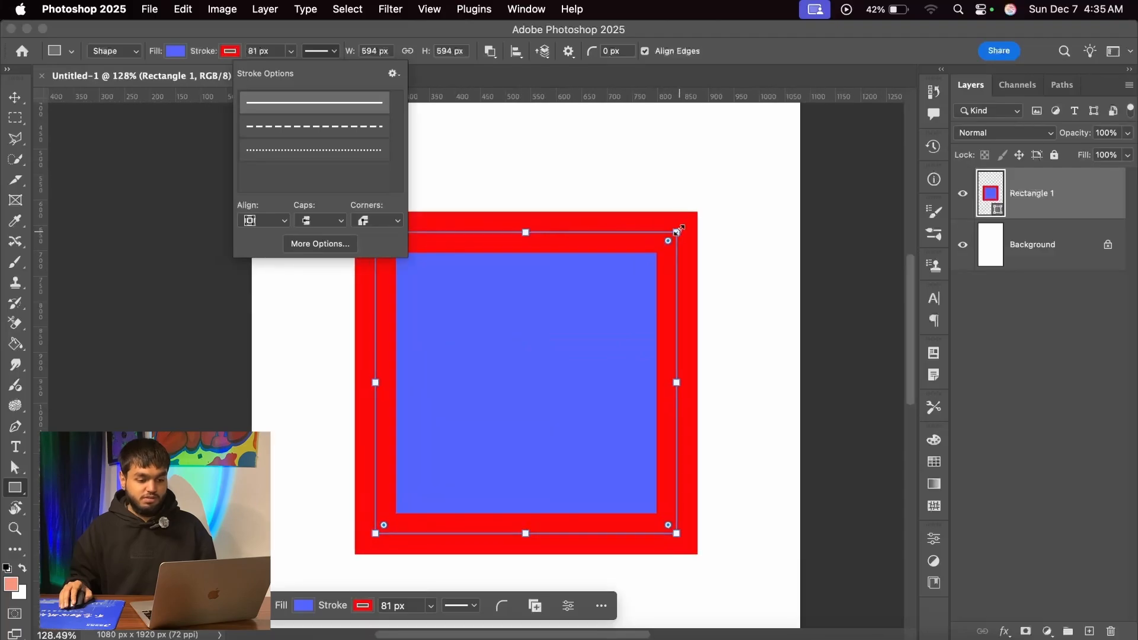
click(369, 221)
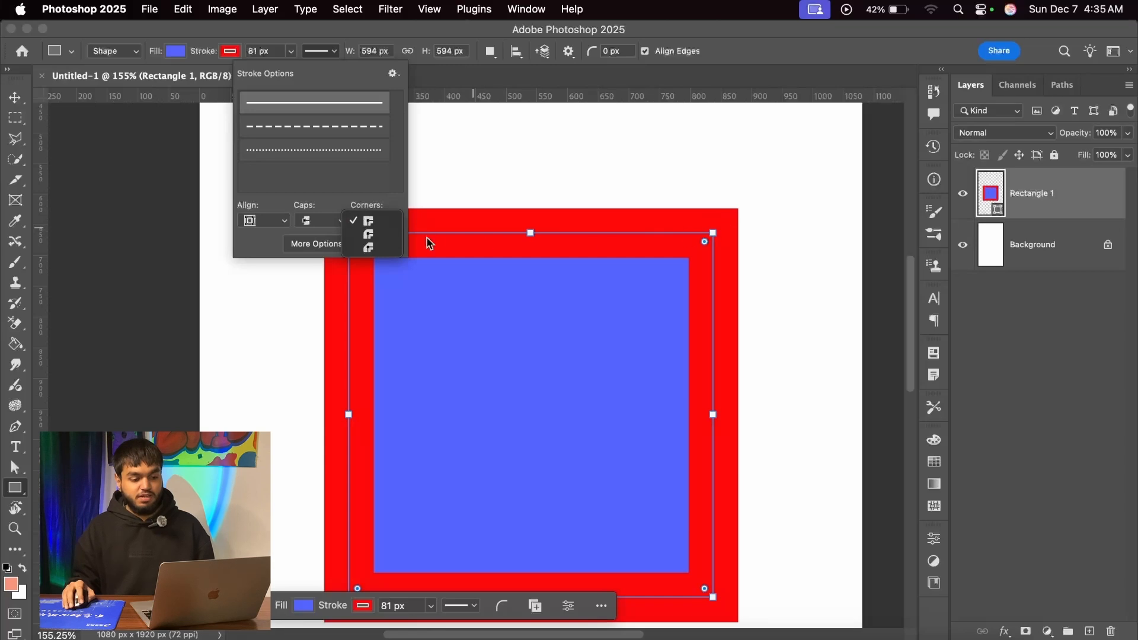
click(384, 235)
scroll(699, 222, up, 3)
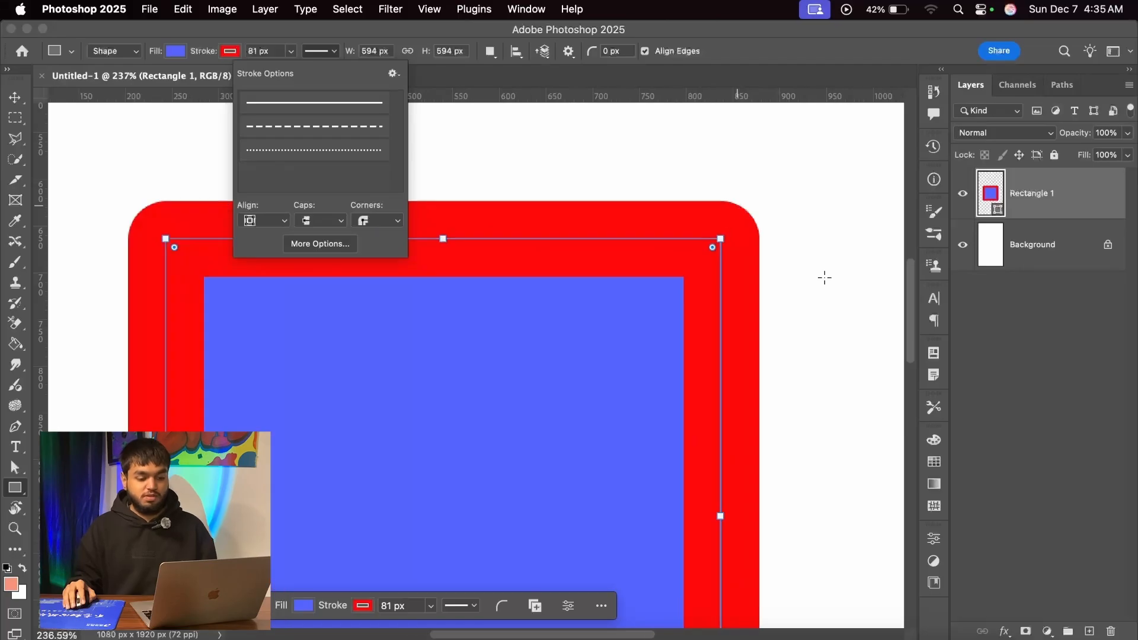
Switch the stroke's corner style to Miter and back to Round to compare the two
click(377, 224)
click(369, 204)
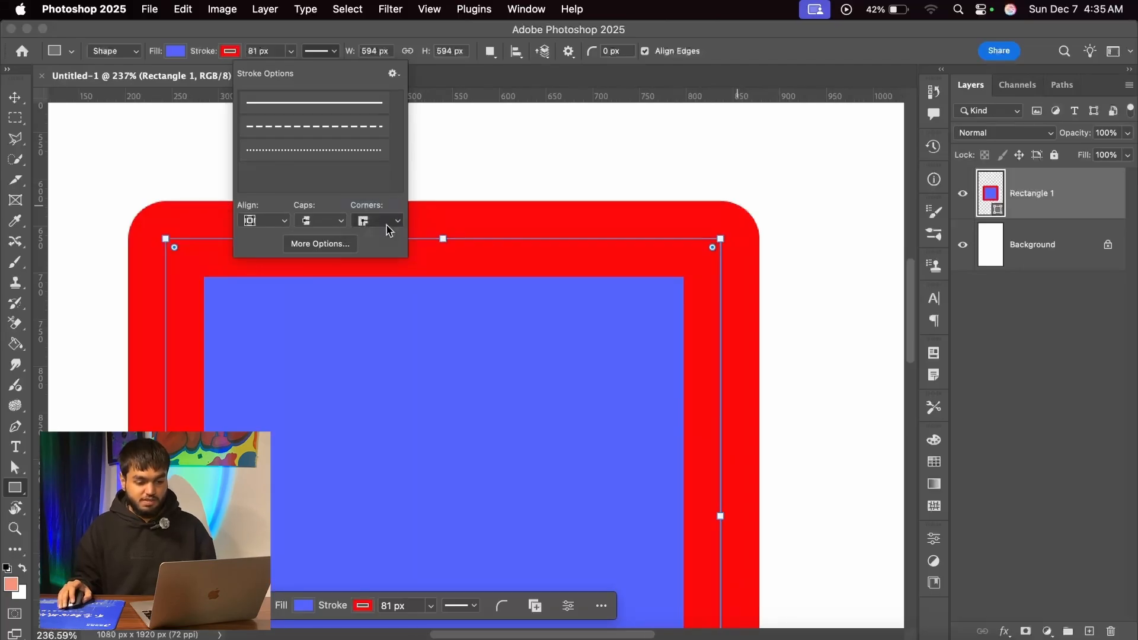
click(377, 221)
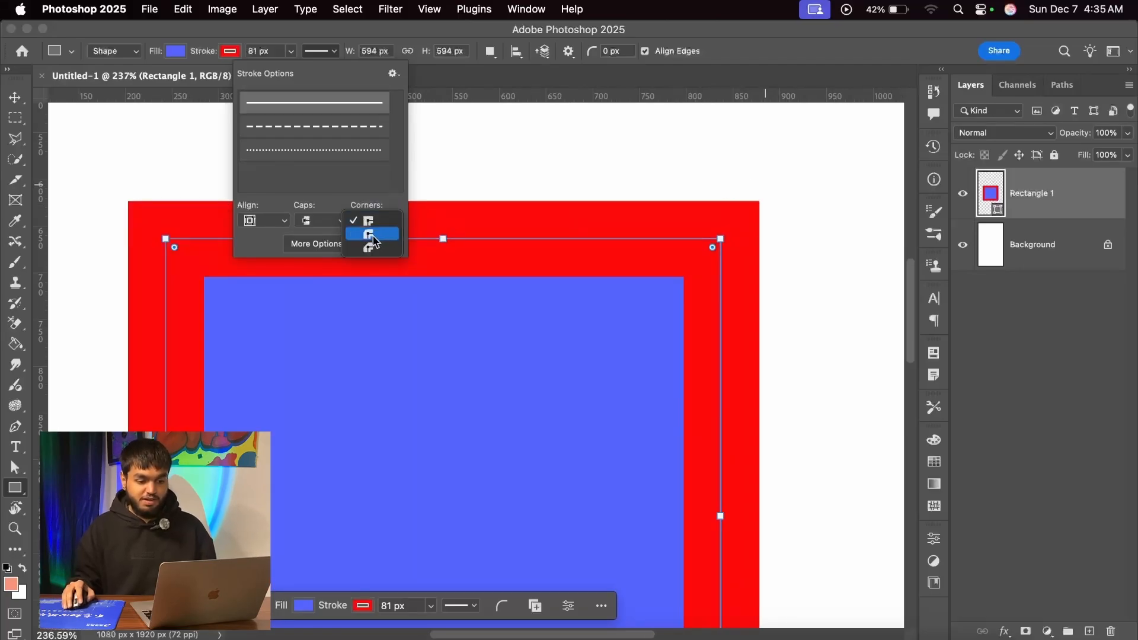
click(368, 231)
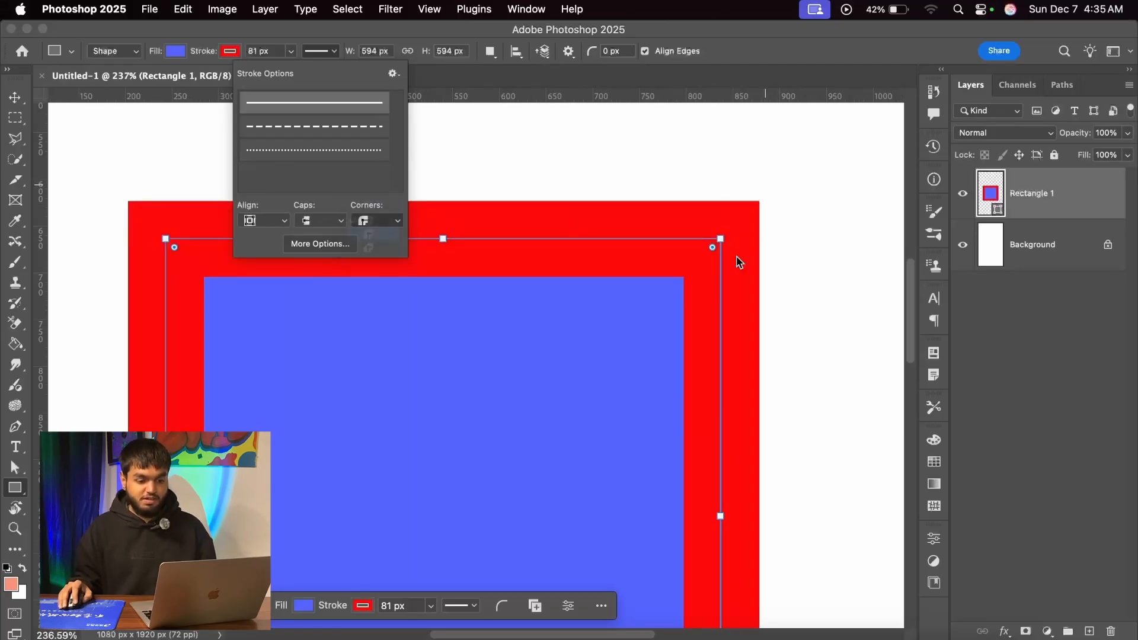
Set the stroke's corner style to Bevel and inspect the cut corner at the square's upper right
click(382, 225)
click(367, 217)
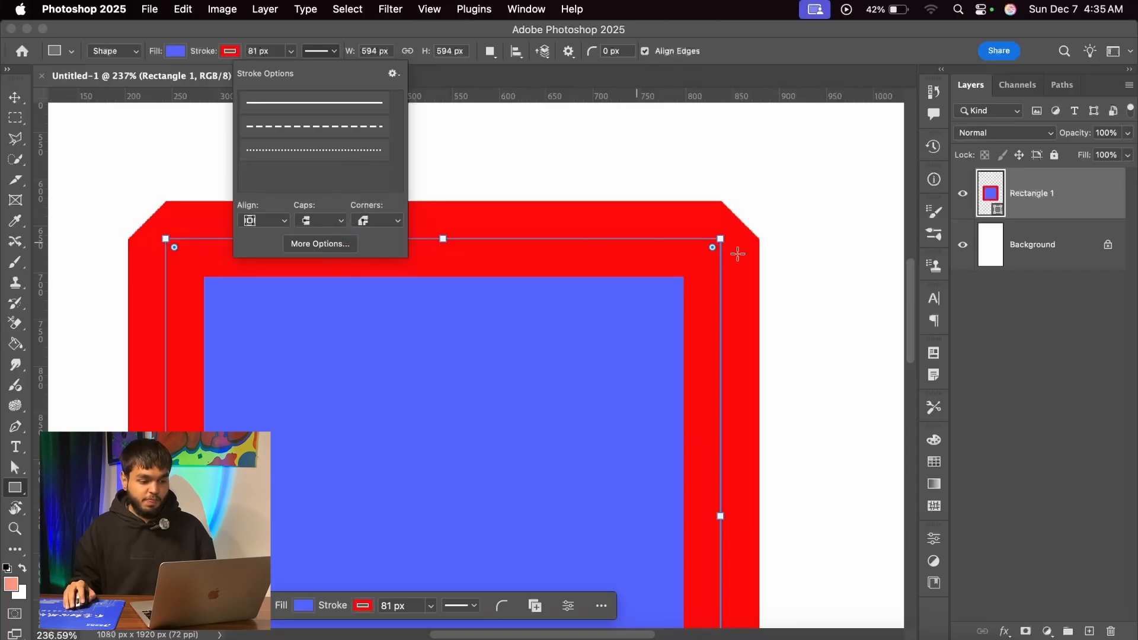
scroll(719, 203, down, 5)
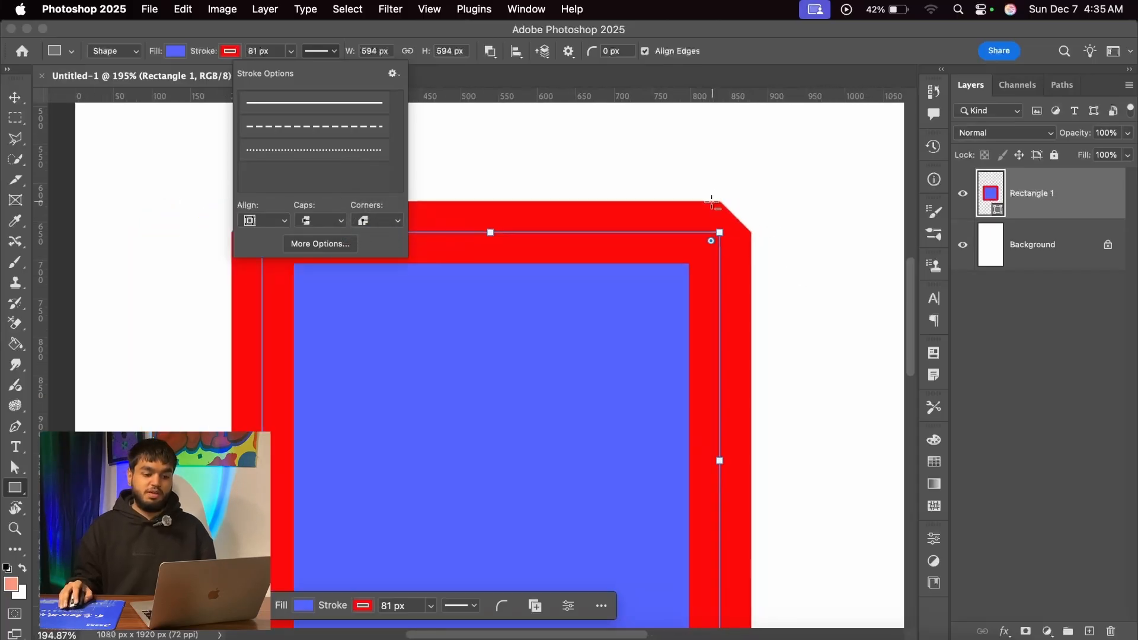
scroll(706, 204, up, 5)
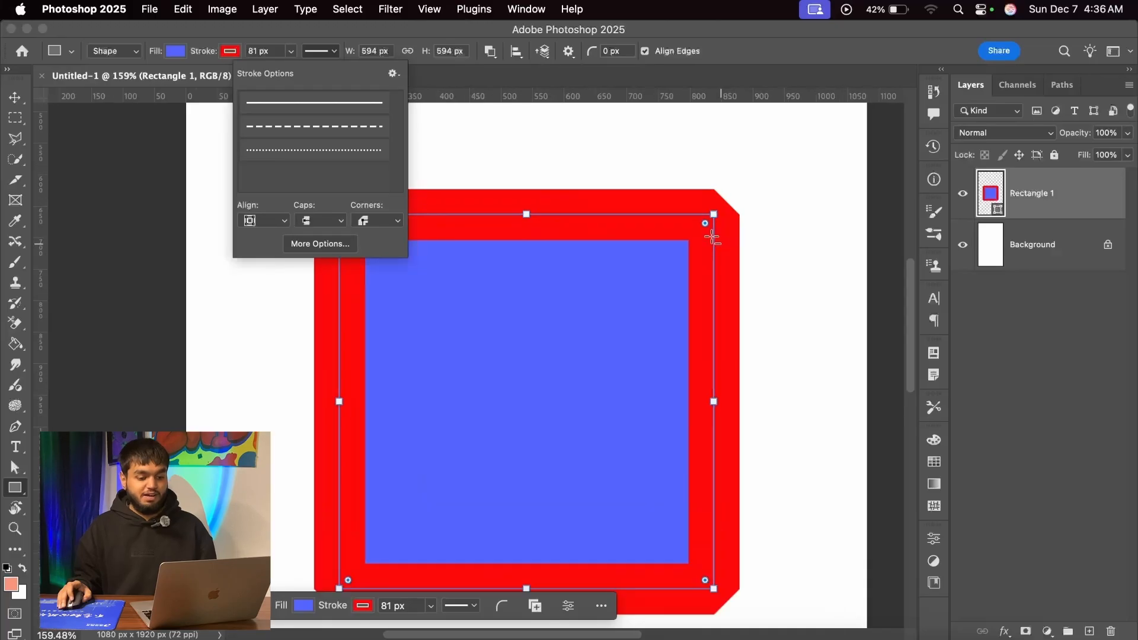
scroll(716, 204, down, 2)
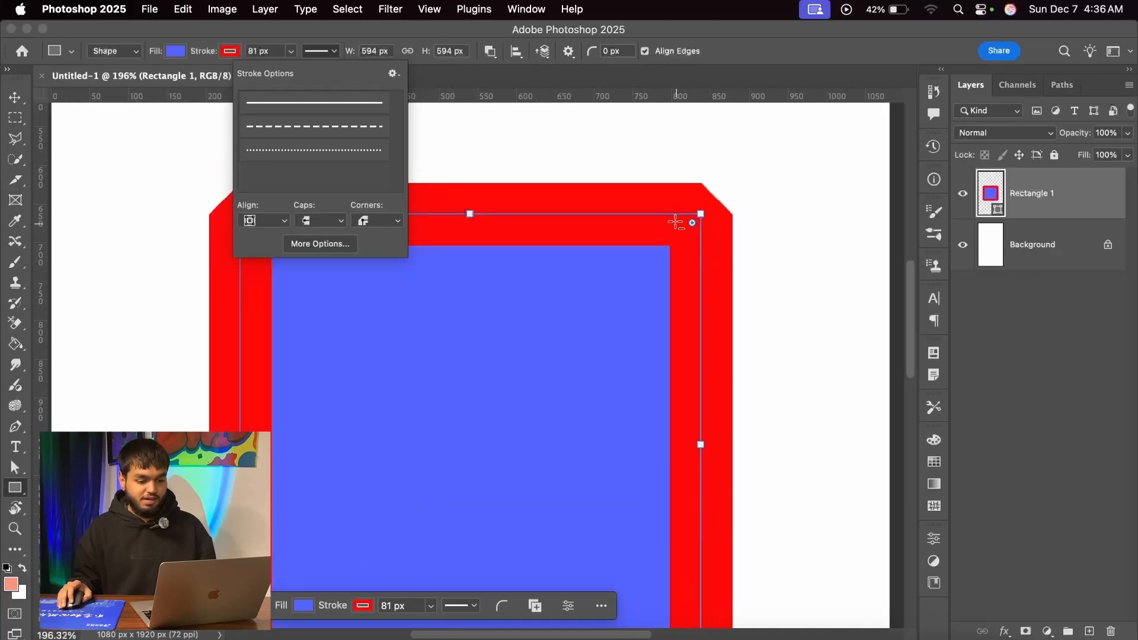
Set the stroke's corner style to Miter and view the whole square
click(362, 223)
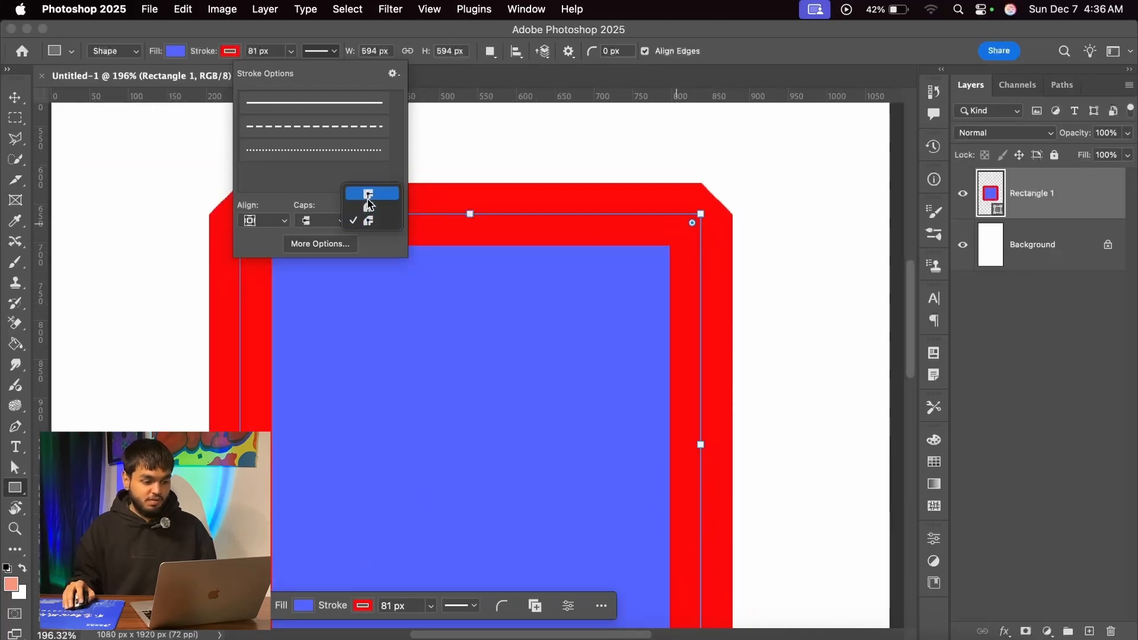
click(371, 194)
scroll(723, 223, down, 3)
scroll(711, 351, up, 1)
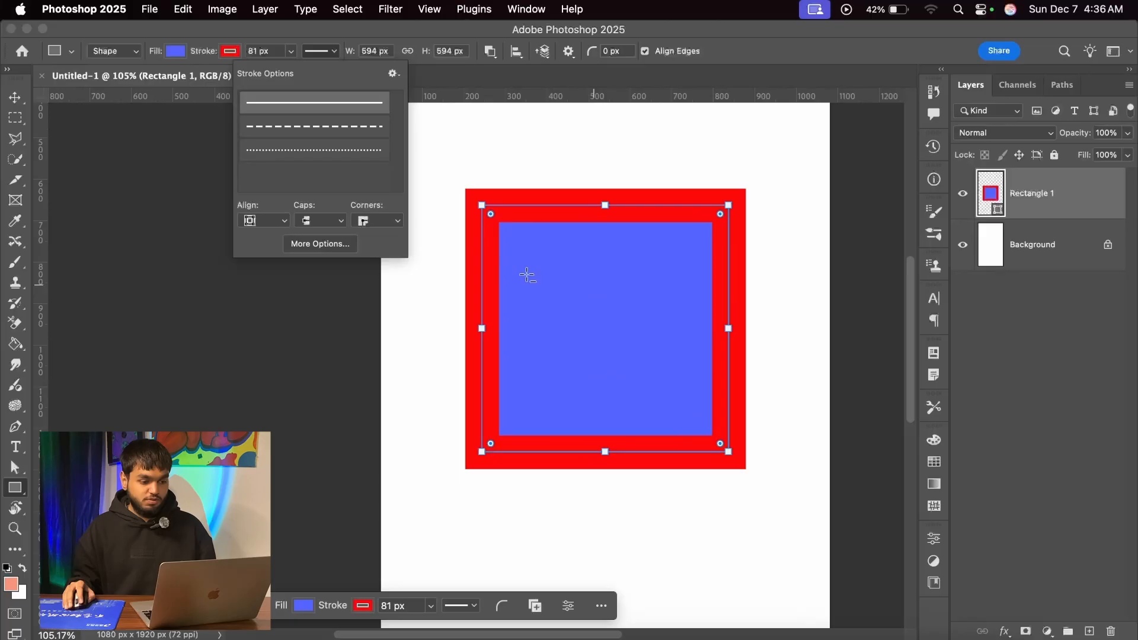
Cycle the stroke's corner style through Round and Bevel and return it to Miter, comparing all four corners of the square
click(378, 224)
click(379, 236)
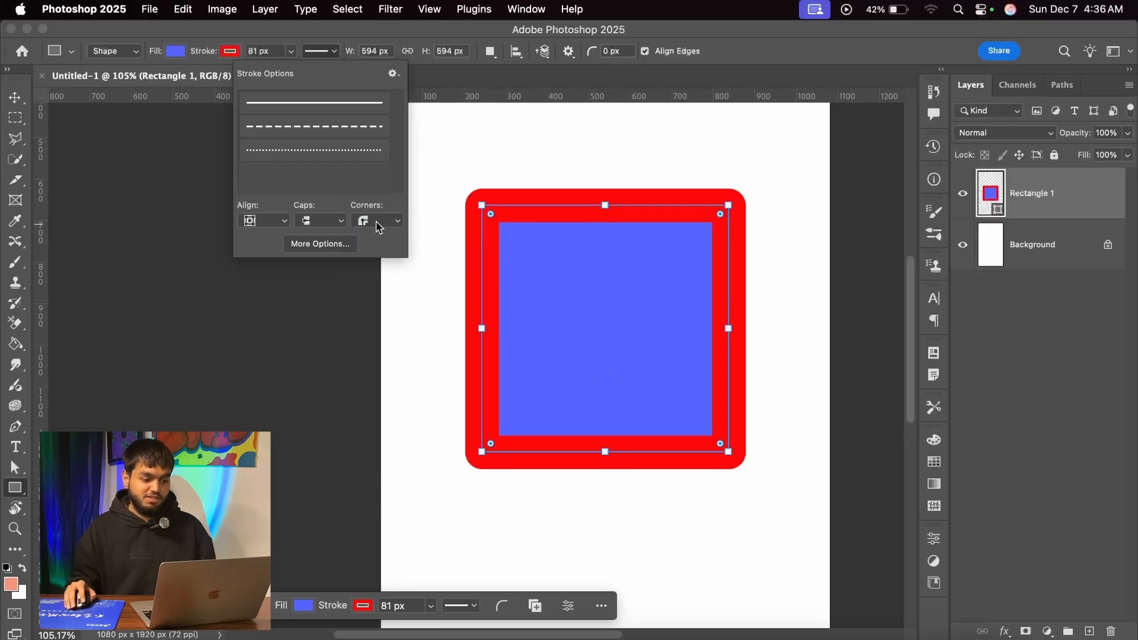
click(376, 224)
click(382, 238)
click(378, 220)
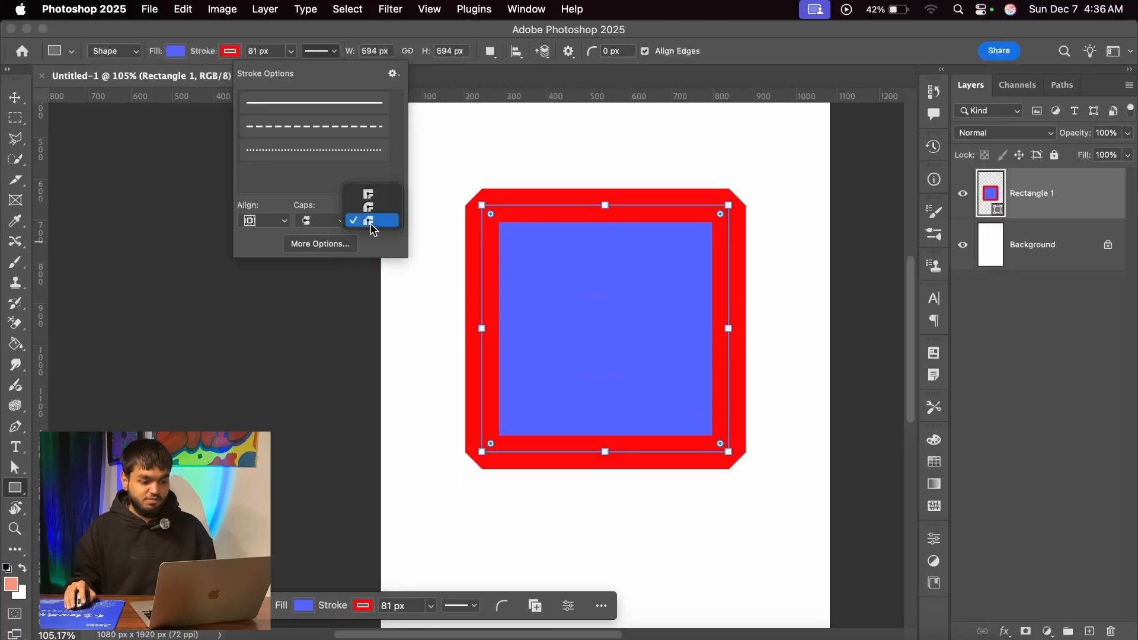
click(375, 195)
scroll(526, 275, up, 1)
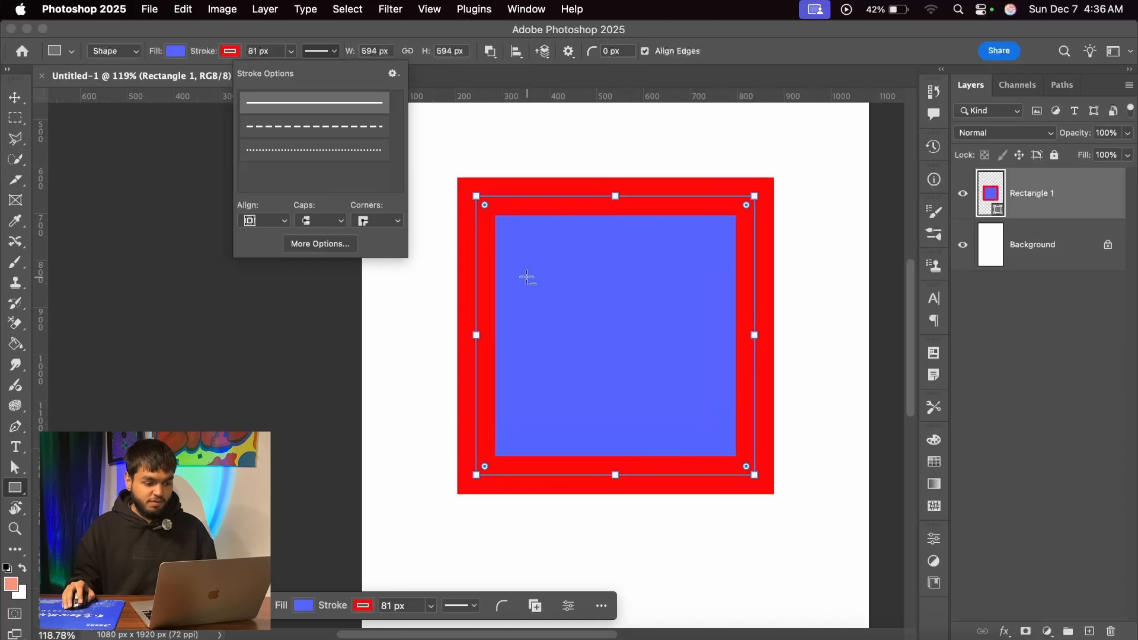
Try the dashed line preset on the square's stroke and return it to the solid line
scroll(445, 257, down, 2)
scroll(586, 233, up, 3)
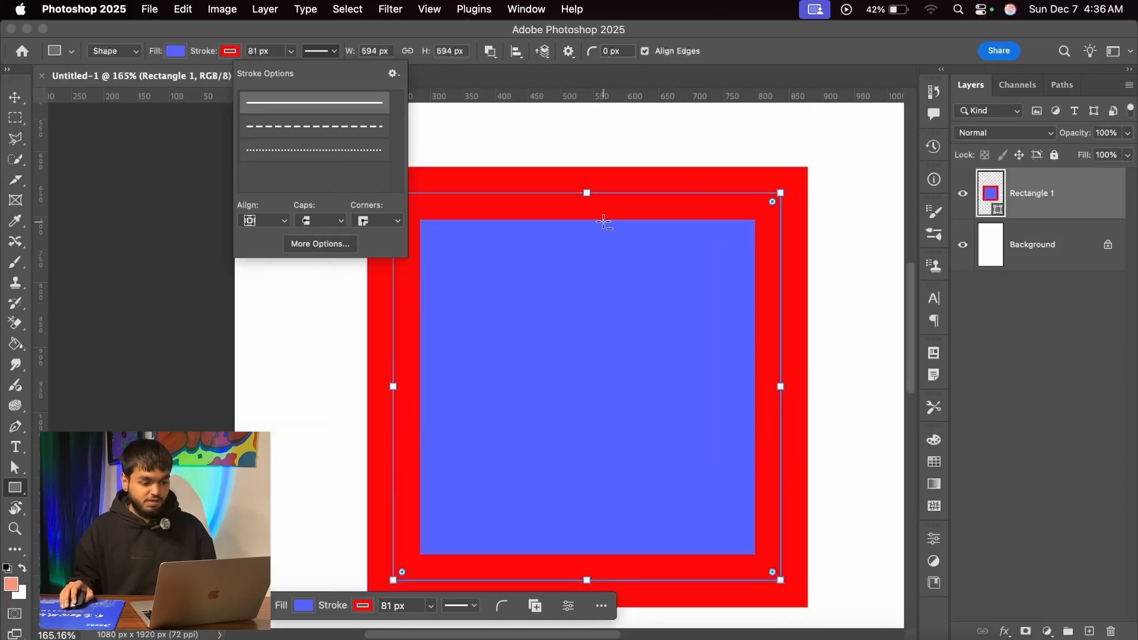
scroll(603, 223, down, 1)
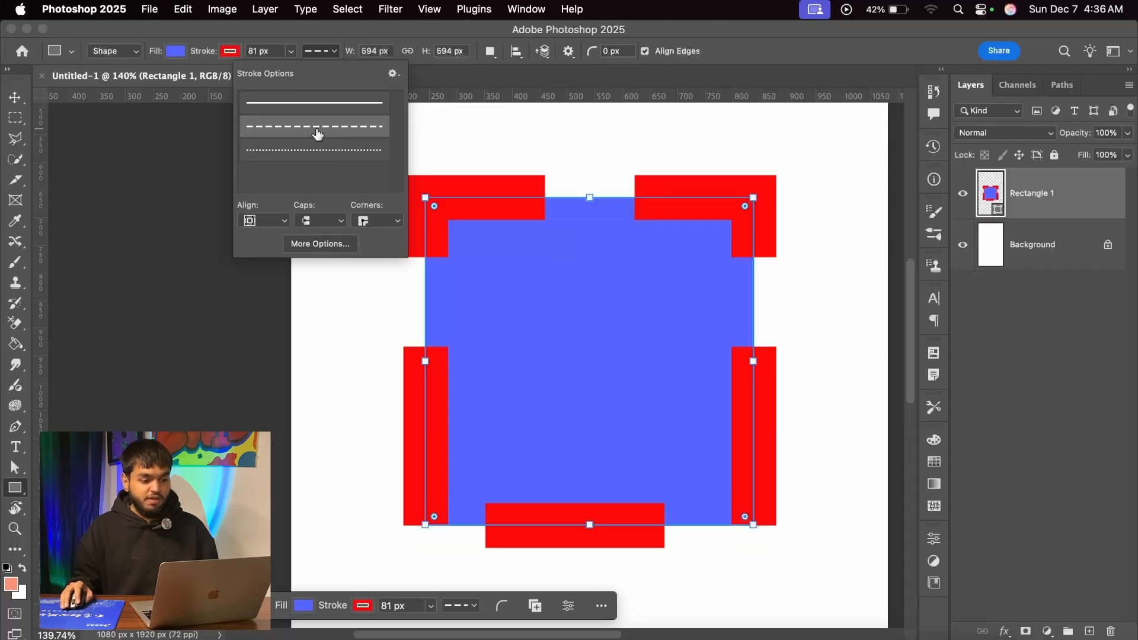
Open the detailed stroke options for the square, check the corner and preset choices, and enable Dashed Line
click(321, 245)
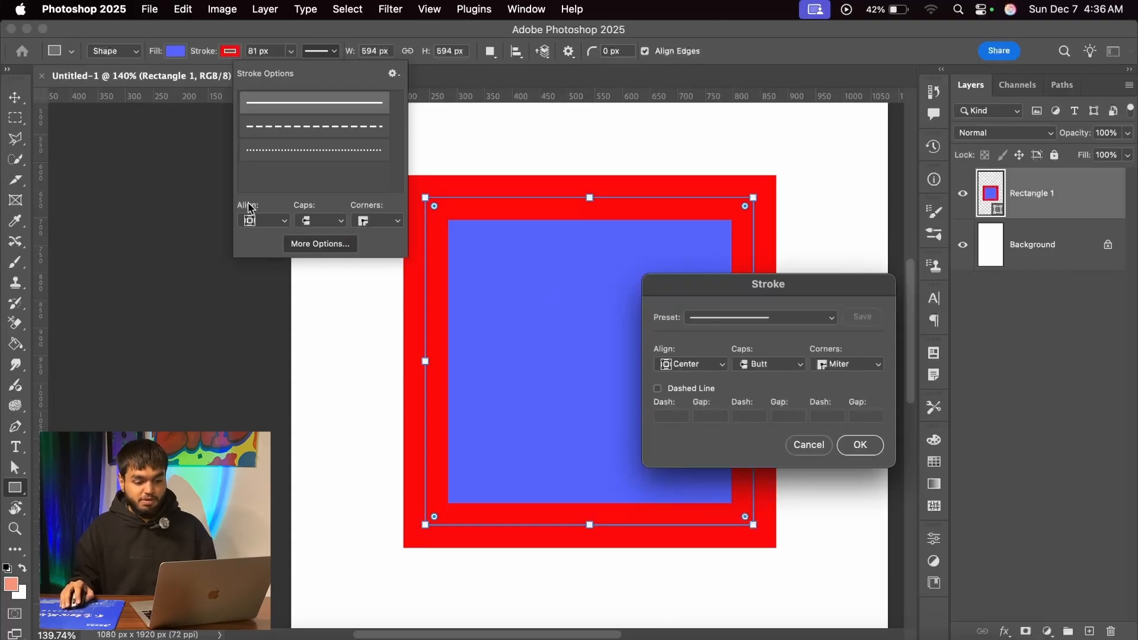
click(818, 364)
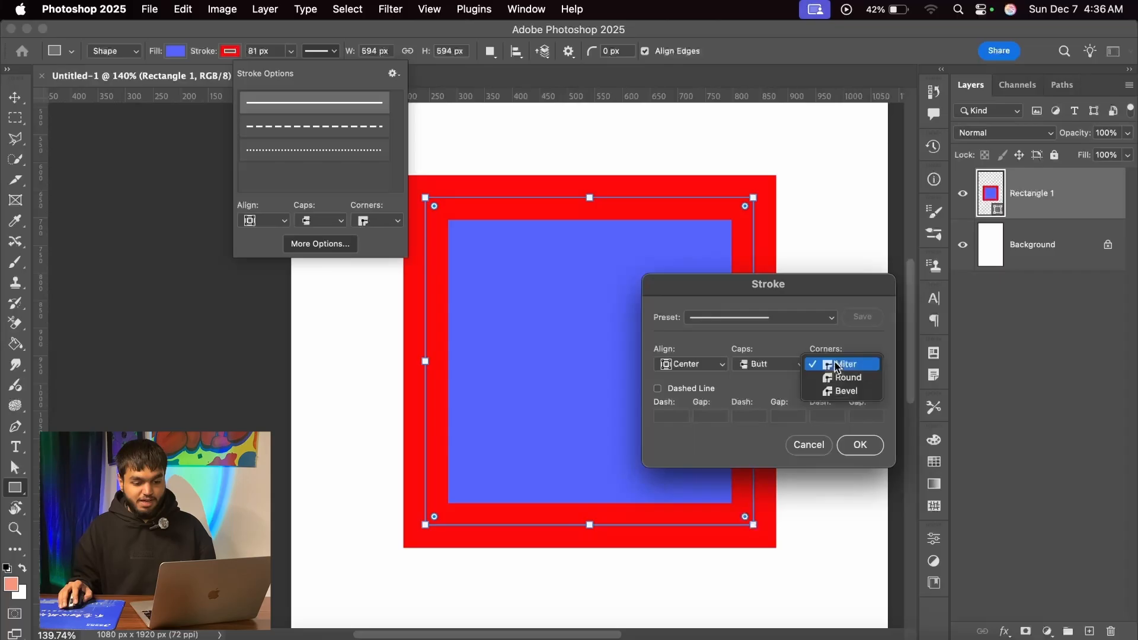
click(740, 348)
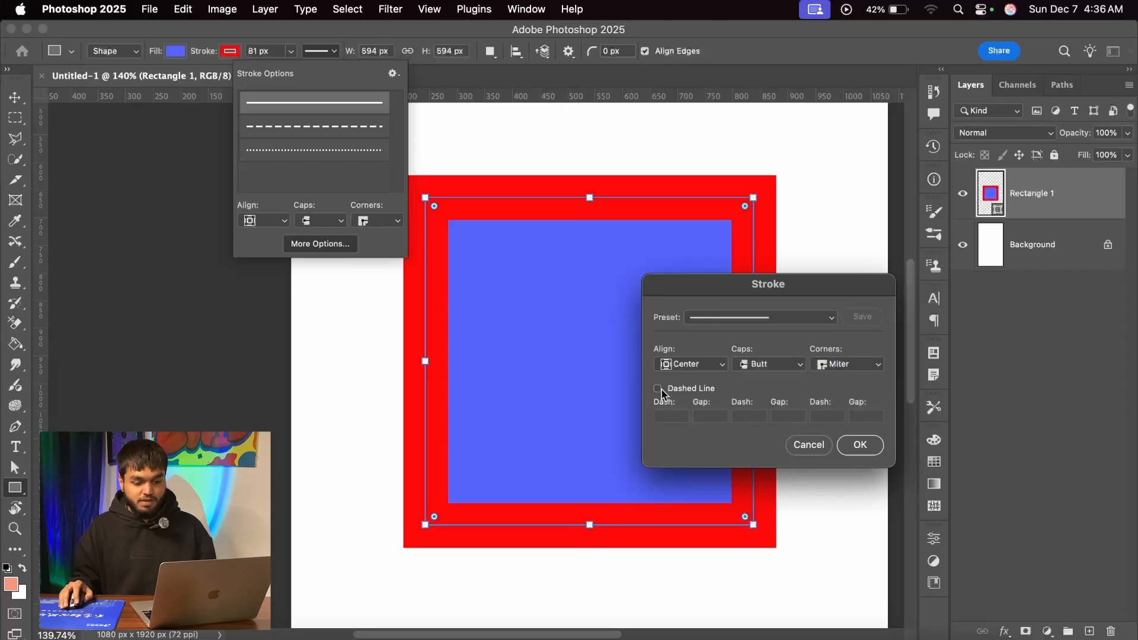
click(712, 320)
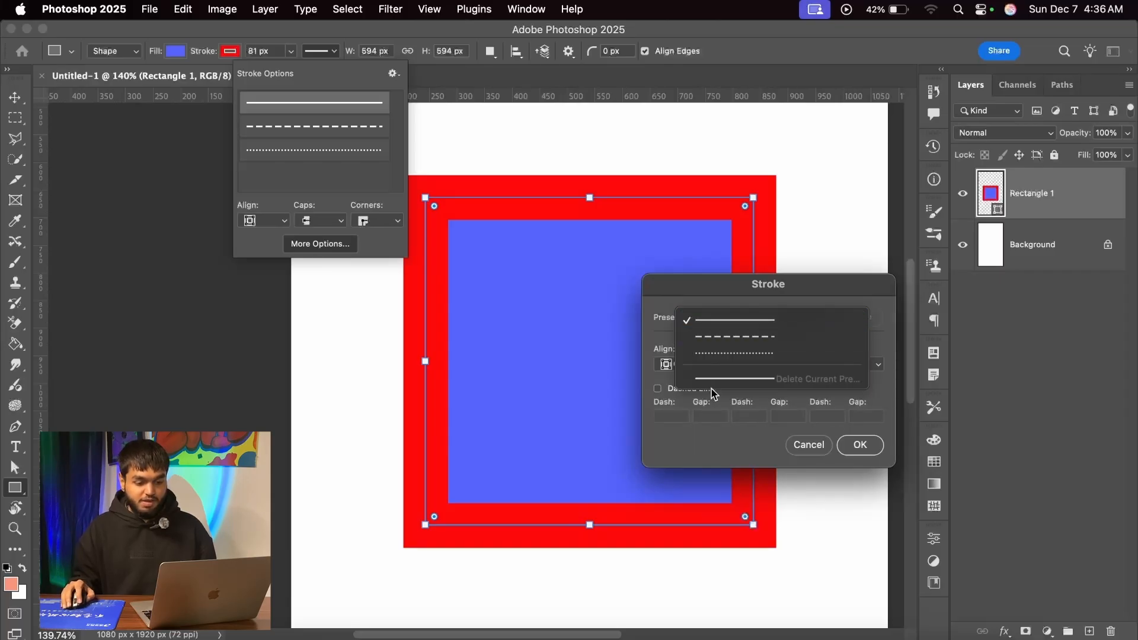
click(684, 304)
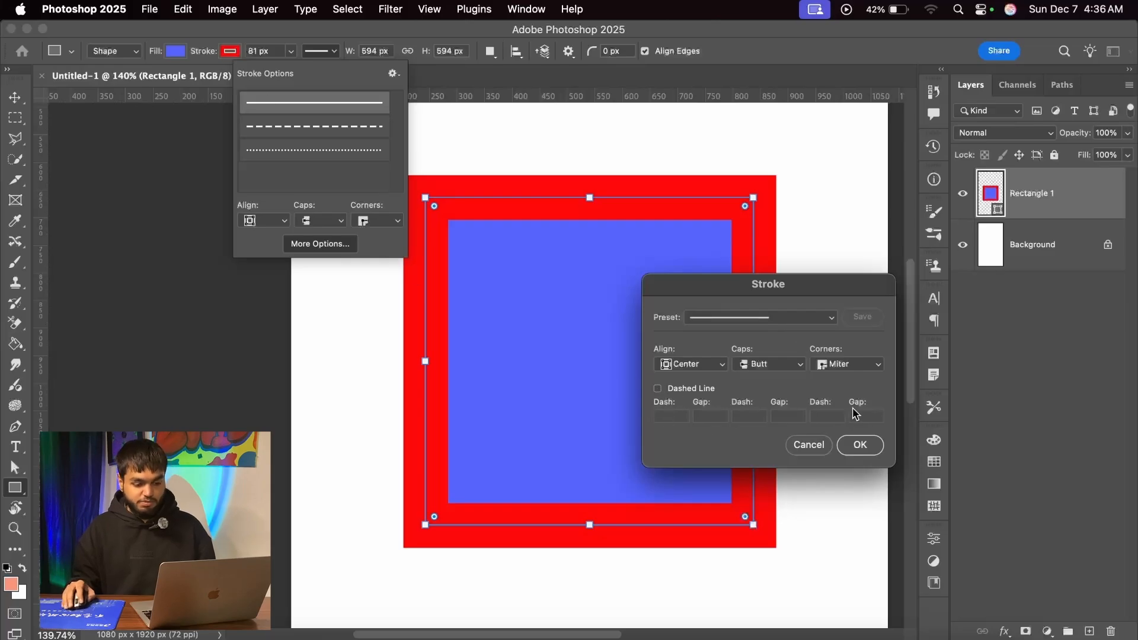
click(658, 388)
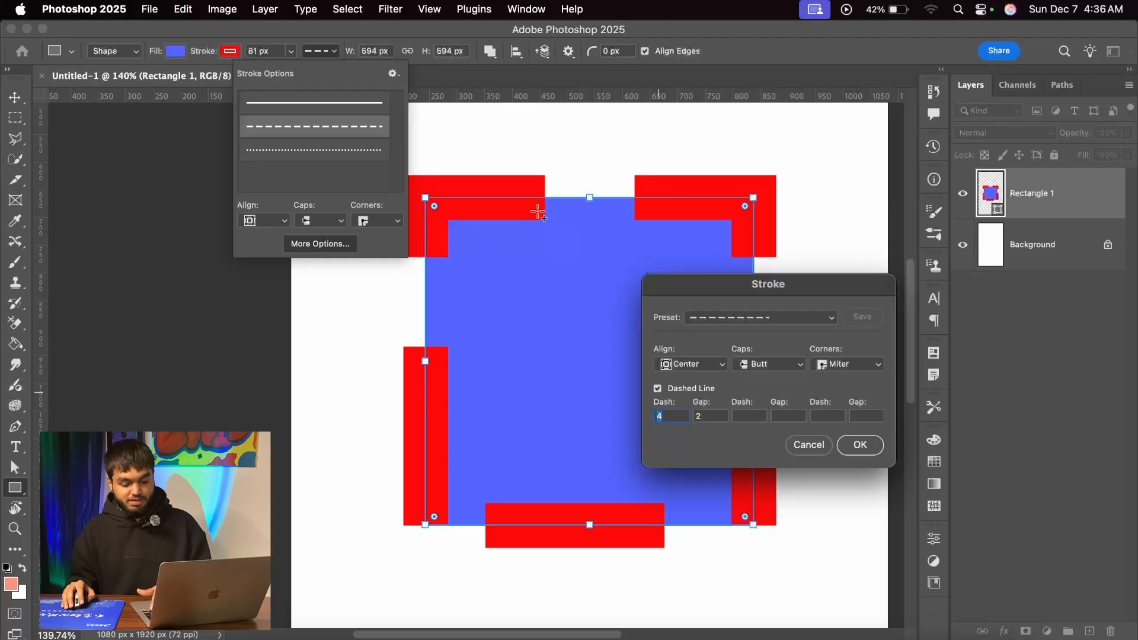
Gradually reduce the first dash length of the square's stroke to 0.2
key(Down)
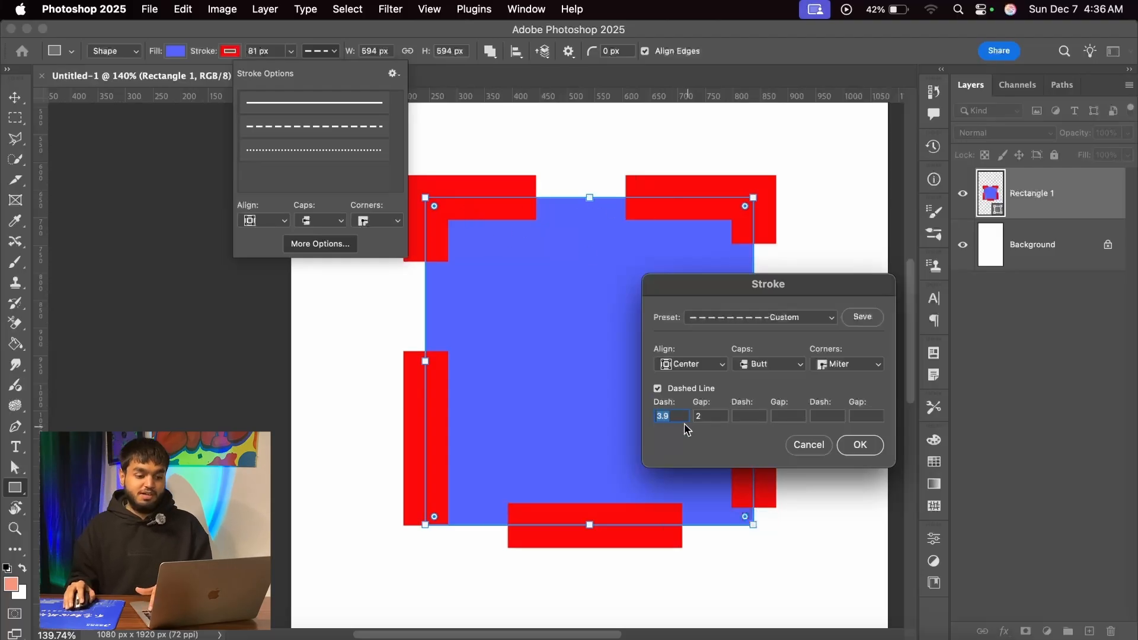
key(Down)
key(Down)
key(Down)
key(Down)
key(Down)
key(Down)
key(Down)
key(Down)
key(Down)
key(Down)
key(Down)
key(Down)
key(Down)
key(Down)
key(Down)
key(Down)
key(Down)
key(Down)
key(Down)
key(Down)
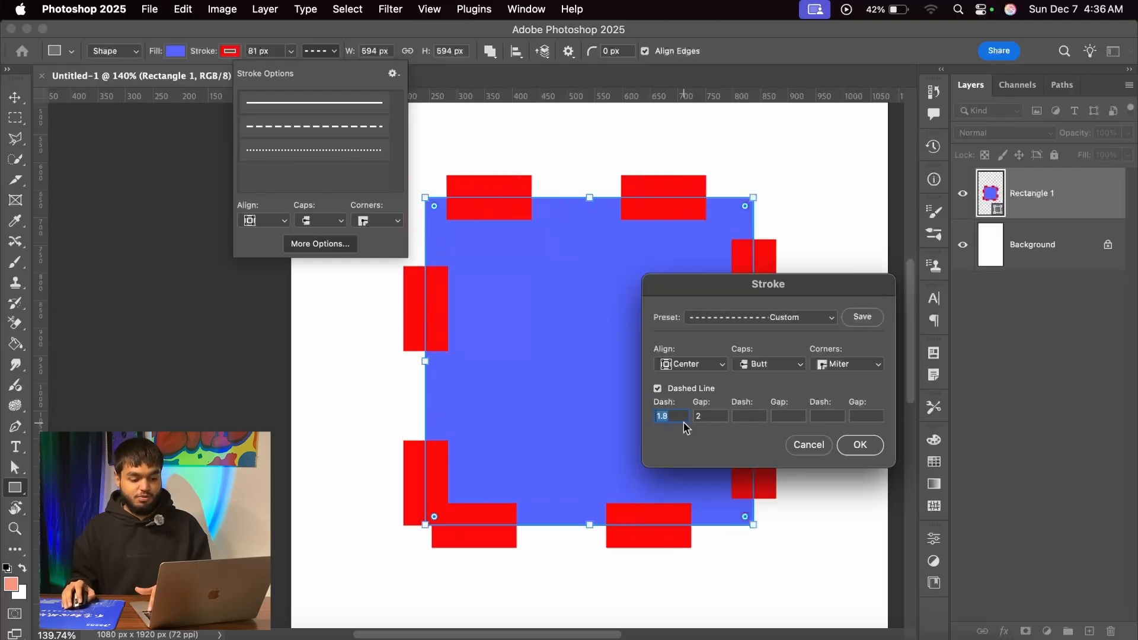
key(Down)
key(Down)
key(Down)
key(Down)
key(Down)
key(Down)
key(Down)
key(Down)
key(Down)
key(Down)
key(Down)
key(Down)
key(Down)
key(Down)
key(Down)
key(Down)
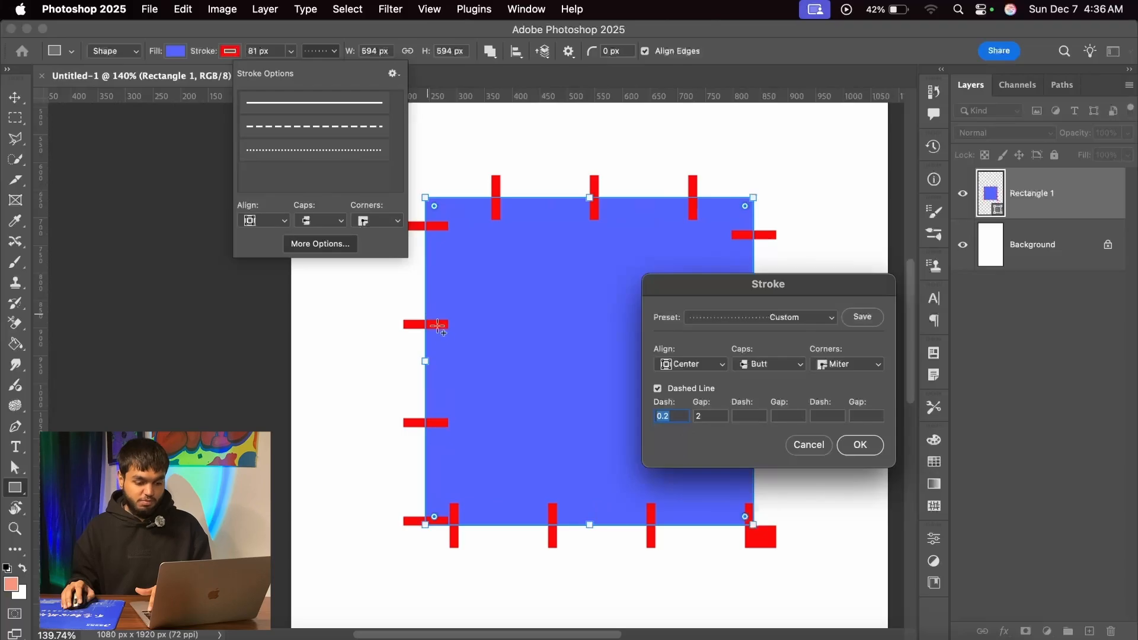
Gradually lengthen the first dash of the square's stroke to 2.9
key(Up)
key(Up)
key(Up)
key(Up)
key(Up)
key(Up)
key(Up)
key(Up)
key(Up)
key(Up)
key(Up)
key(Up)
key(Up)
key(Up)
key(Up)
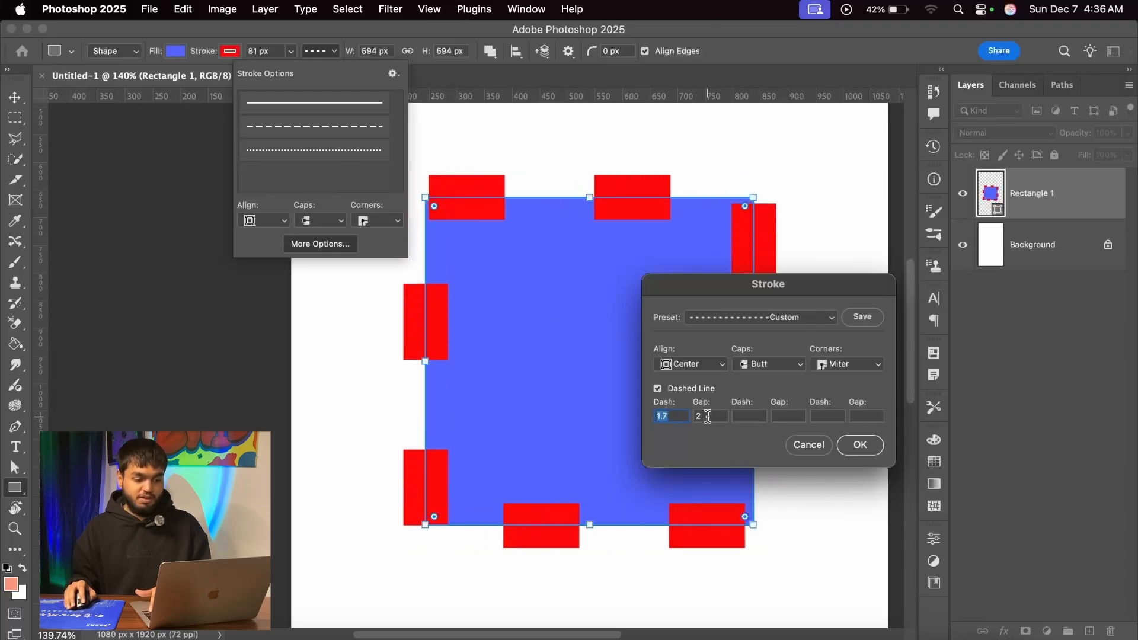
key(Up)
key(Up)
key(Up)
key(Up)
key(Up)
key(Up)
key(Up)
key(Up)
key(Up)
key(Up)
key(Up)
key(Up)
Gradually reduce the first gap between the stroke's dashes to 0
key(Tab)
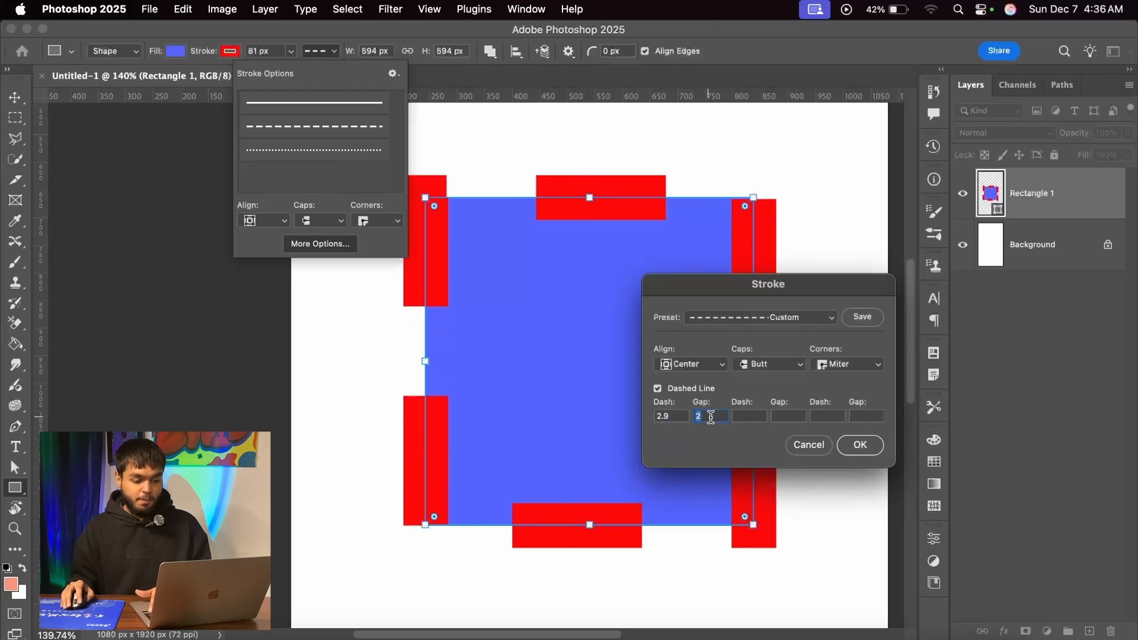
key(Down)
key(Down)
key(Down)
key(Down)
key(Down)
key(Down)
key(Down)
key(Down)
key(Down)
key(Down)
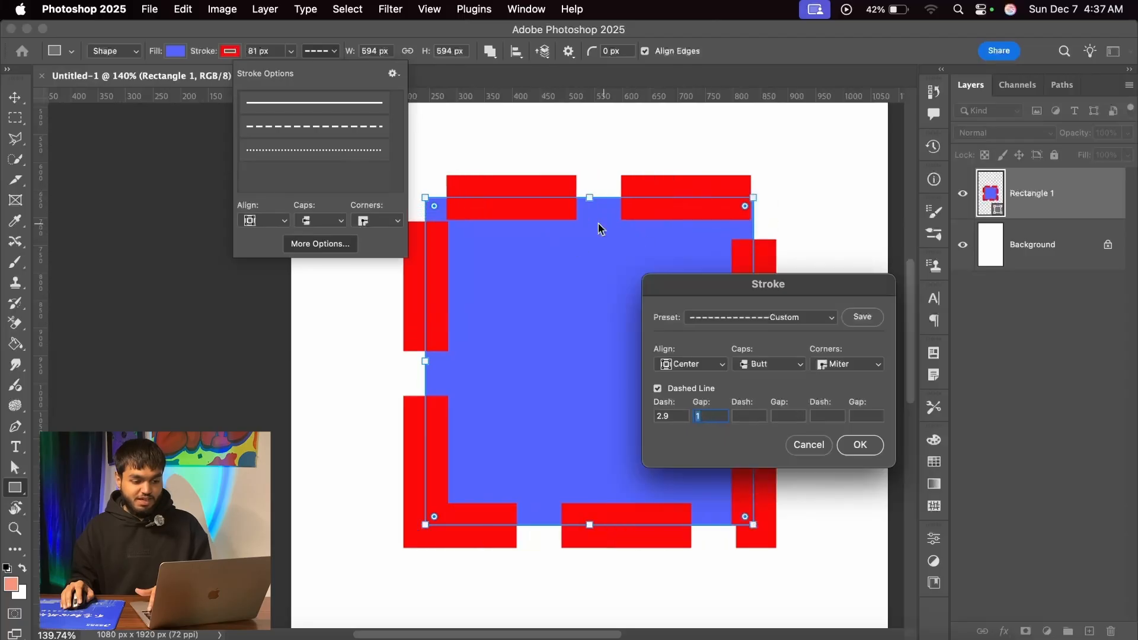
key(Down)
key(Down)
key(Down)
key(Down)
key(Down)
key(Down)
key(Down)
key(Down)
key(Down)
key(Down)
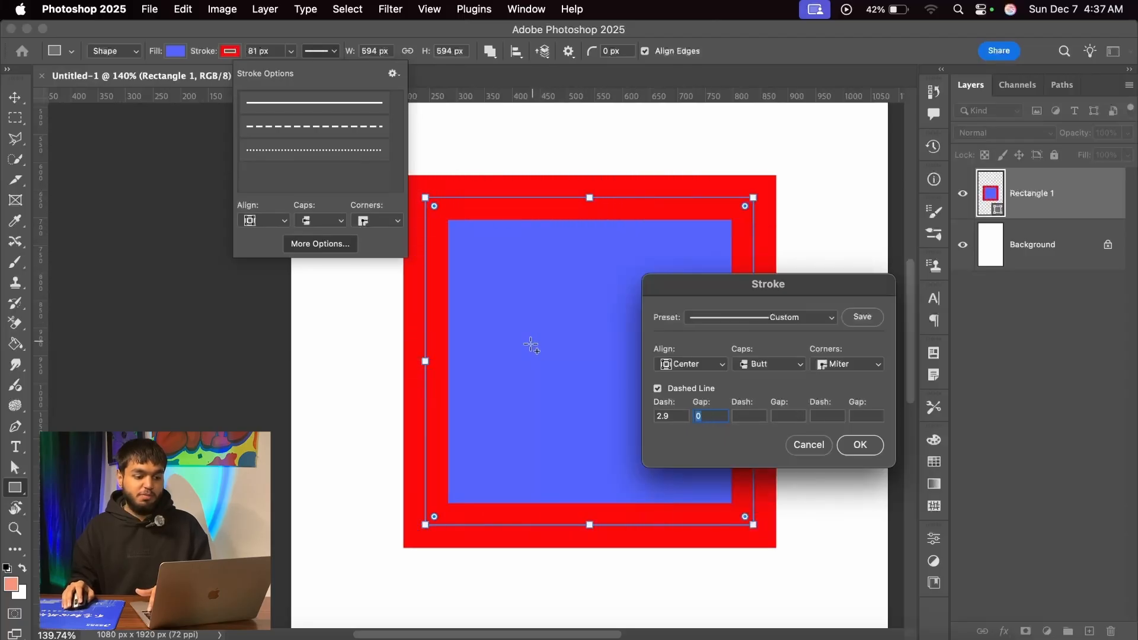
Gradually widen the first gap between the stroke's dashes to 2.6
key(Up)
key(Up)
key(Up)
key(Up)
key(Up)
key(Up)
key(Up)
key(Up)
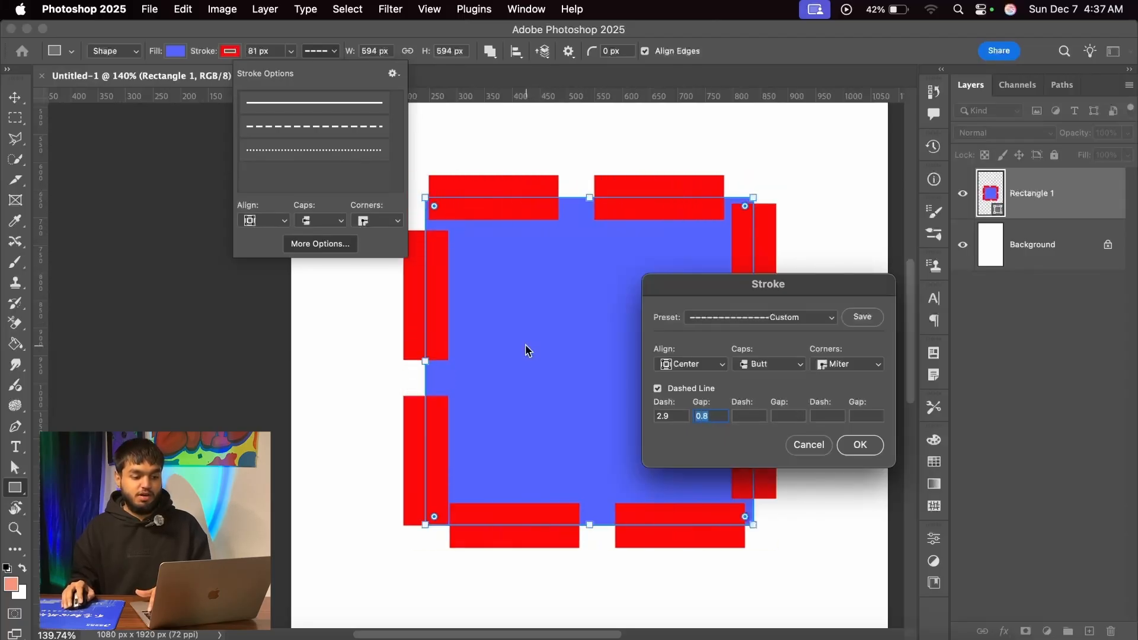
key(Up)
key(Up)
key(Up)
key(Up)
key(Up)
key(Up)
key(Up)
key(Up)
key(Up)
key(Up)
key(Up)
key(Up)
key(Up)
key(Up)
key(Up)
key(Up)
key(Up)
key(Up)
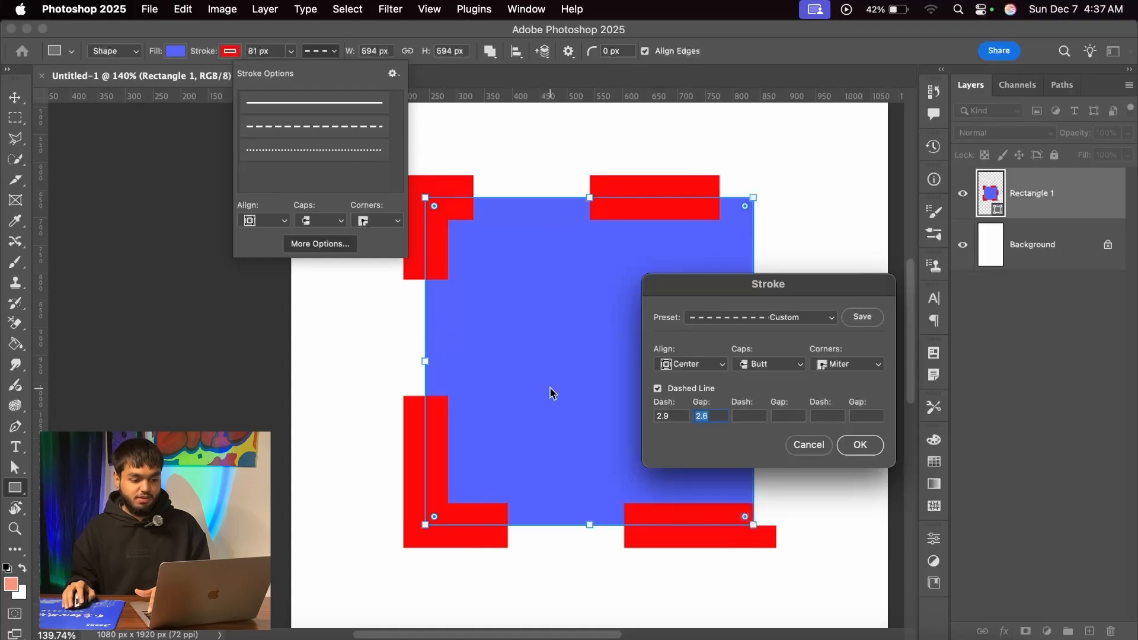
Narrow the first gap between the stroke's dashes to 0.8
key(Down)
key(Down)
key(Down)
key(Down)
key(Down)
key(Down)
key(Down)
key(Down)
key(Down)
key(Down)
key(Down)
key(Down)
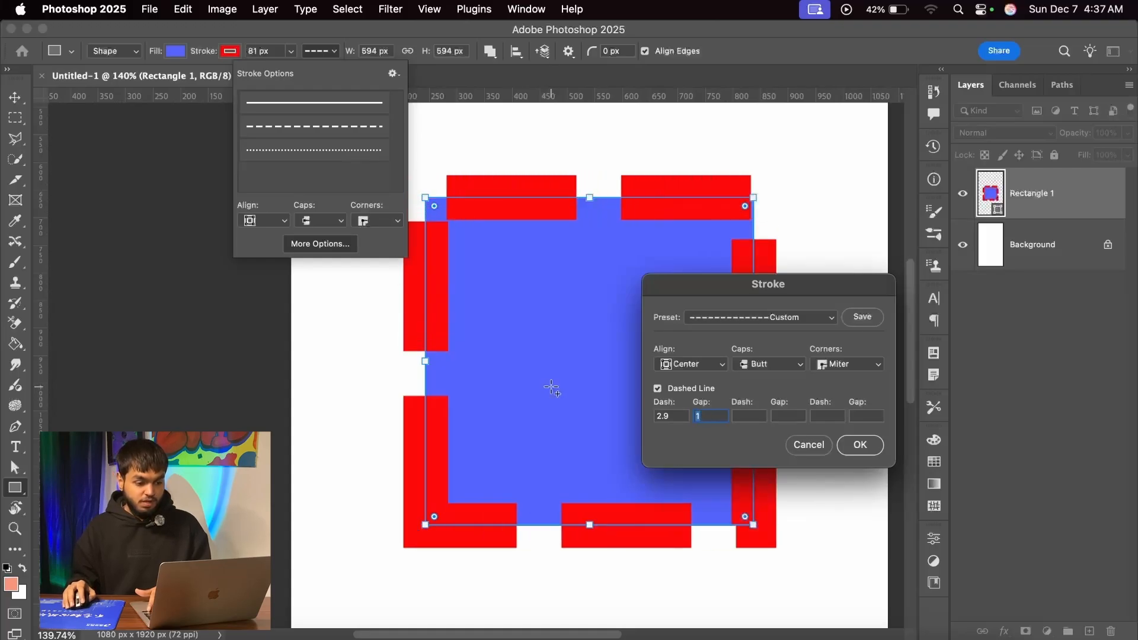
key(Up)
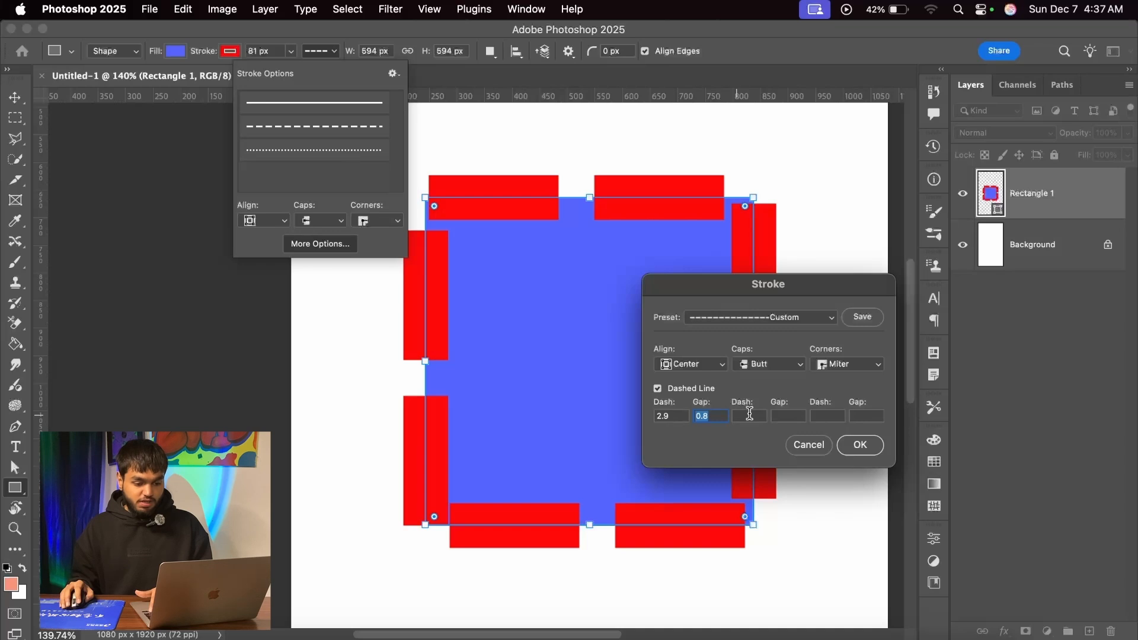
Set both the first dash length and the first gap of the square's stroke to 4
click(749, 413)
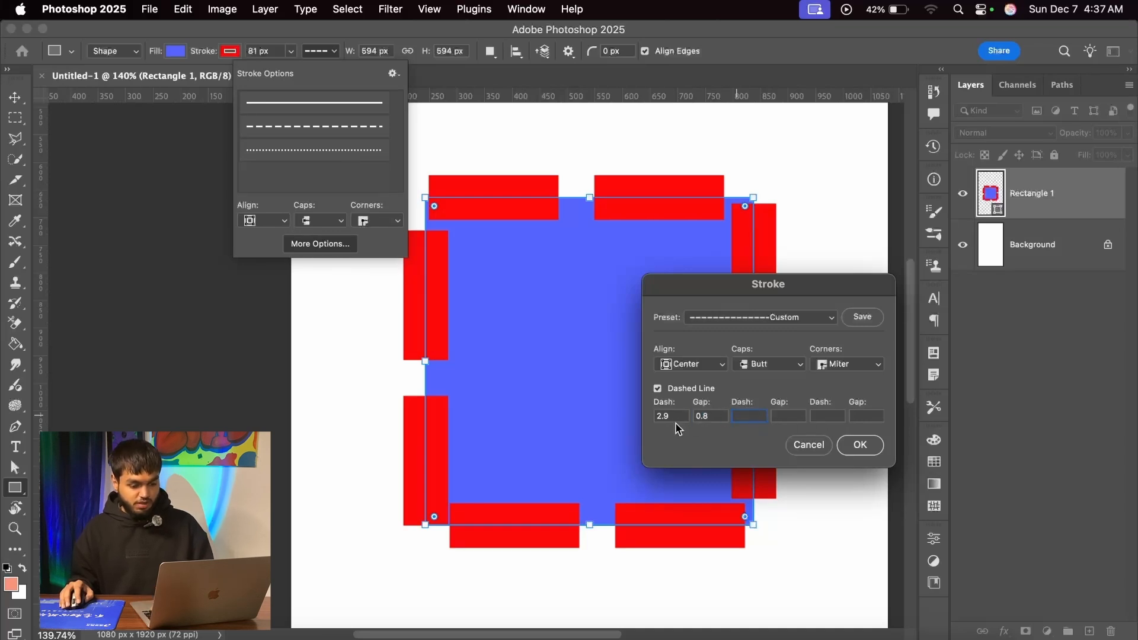
text(4)
key(Tab)
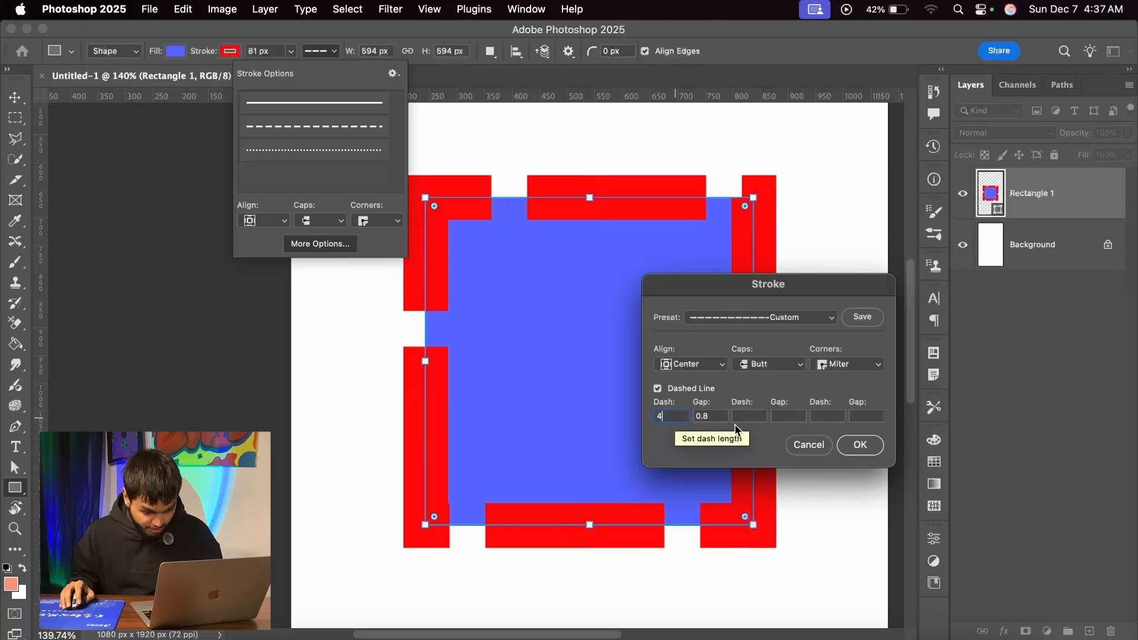
text(4)
Add a second dash length of 2 and a second gap of 2 to the stroke's dash pattern
click(745, 417)
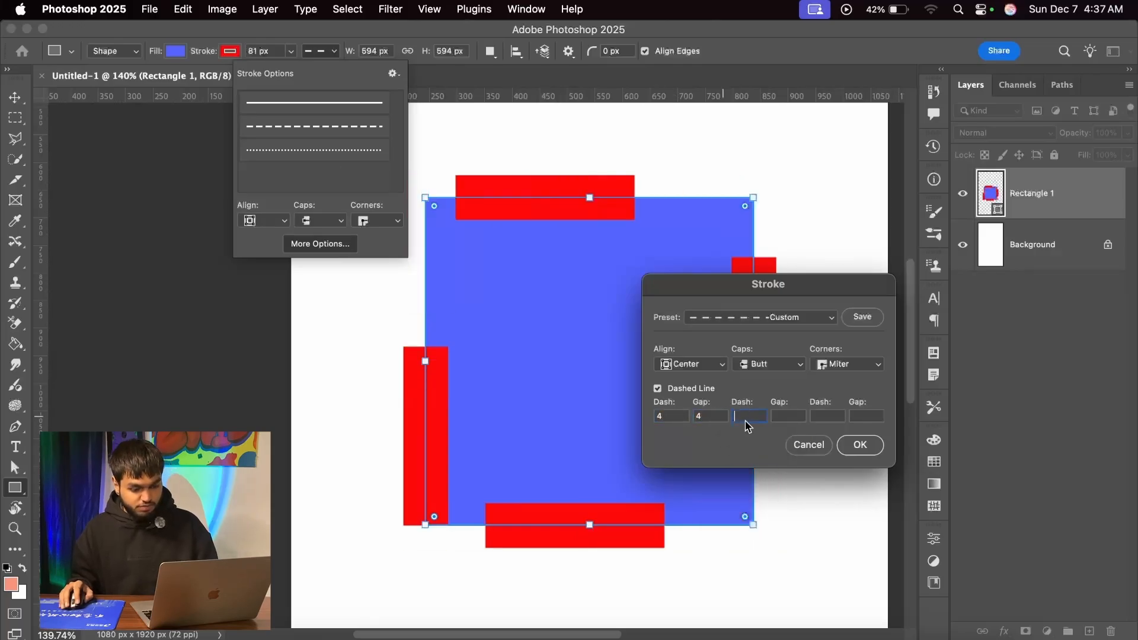
text(2)
key(Tab)
text(2)
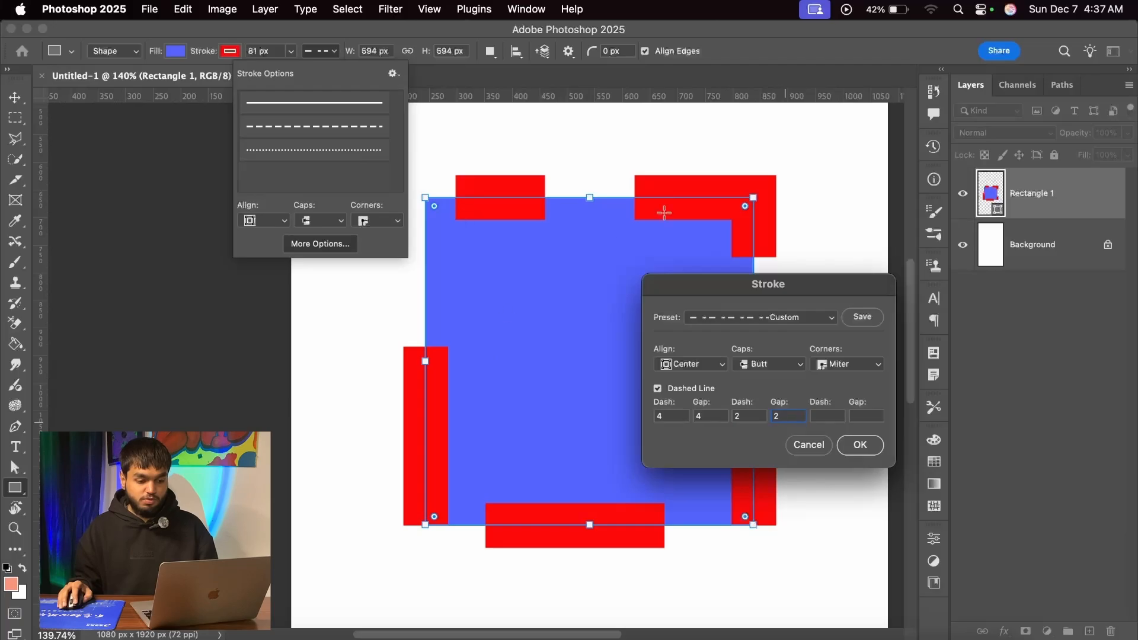
Gradually reduce the second gap in the stroke's dash pattern to 0.6
double_click(672, 414)
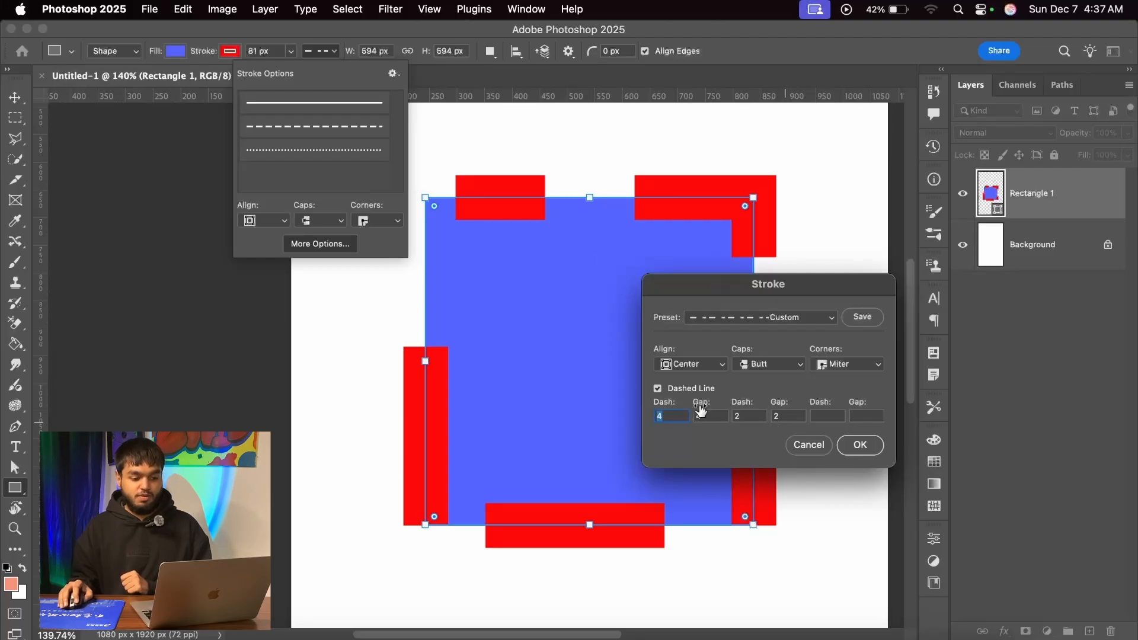
click(788, 416)
key(Down)
key(Down)
key(Down)
key(Down)
key(Down)
key(Down)
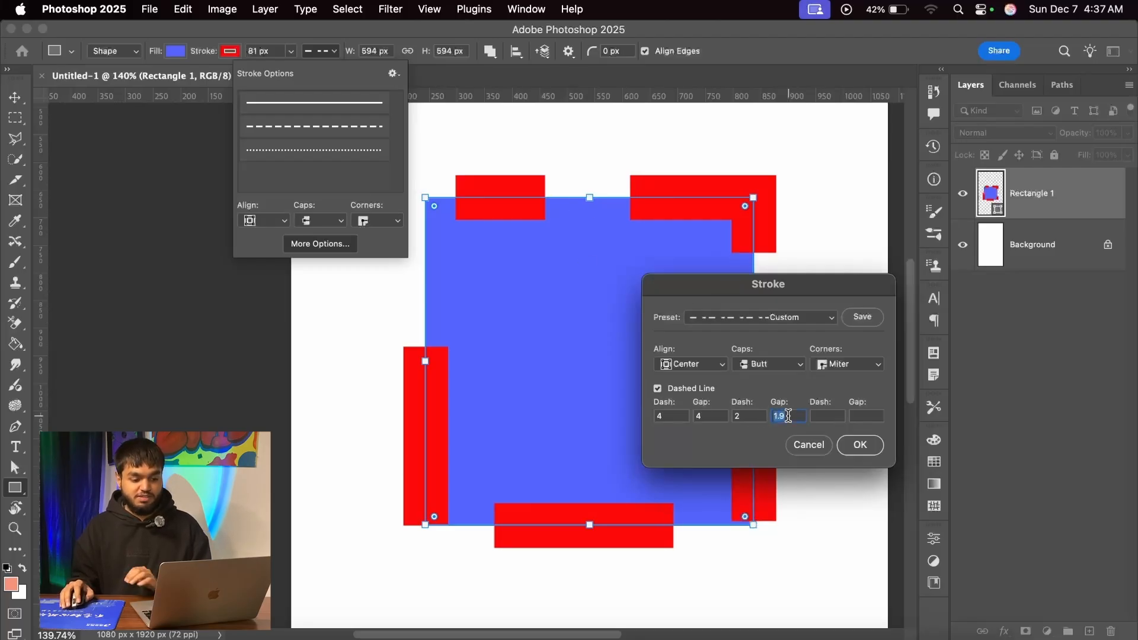
key(Down)
key(Down)
key(Down)
key(Down)
key(Down)
key(Down)
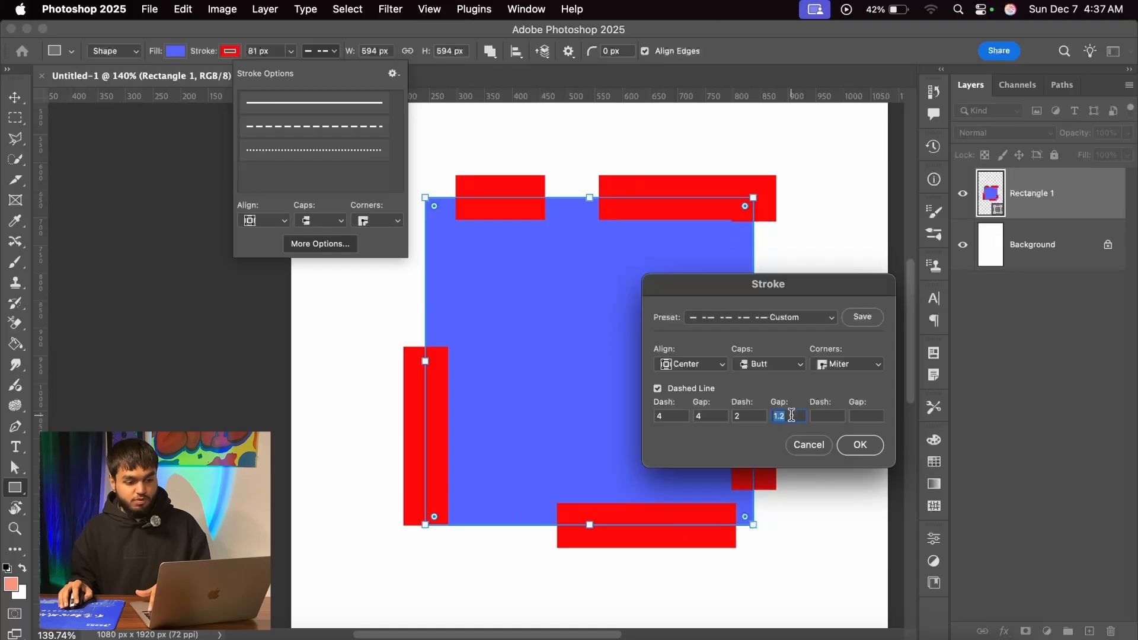
key(Down)
key(Down)
key(Down)
key(Down)
key(Down)
key(Down)
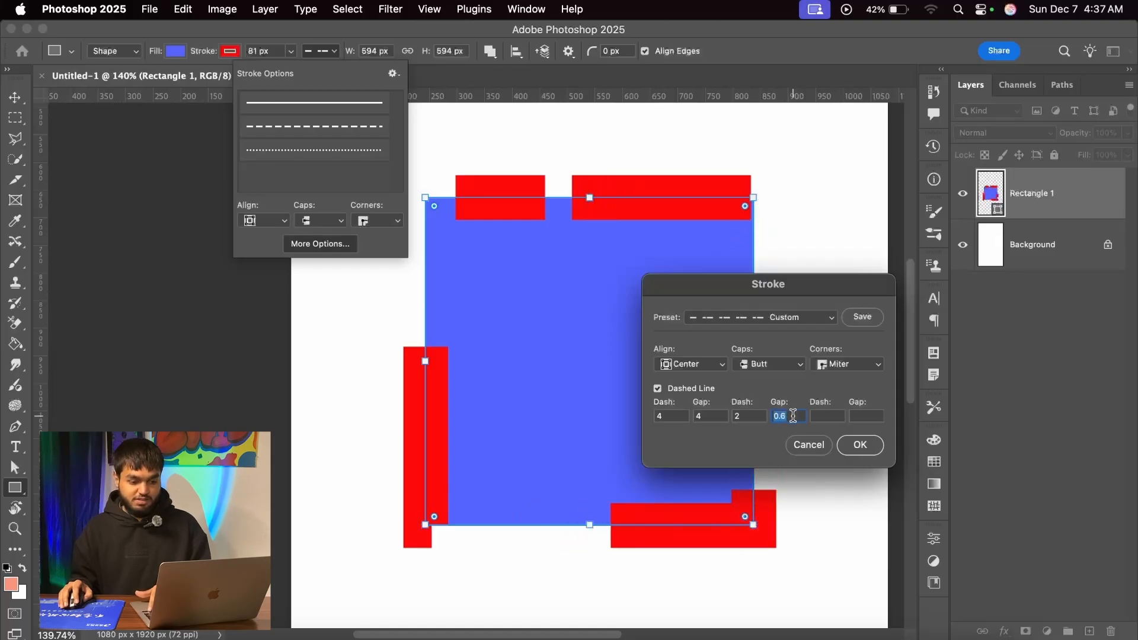
Adjust the second gap in the stroke's dash pattern to 1
key(Up)
key(Up)
key(Up)
key(Up)
key(Up)
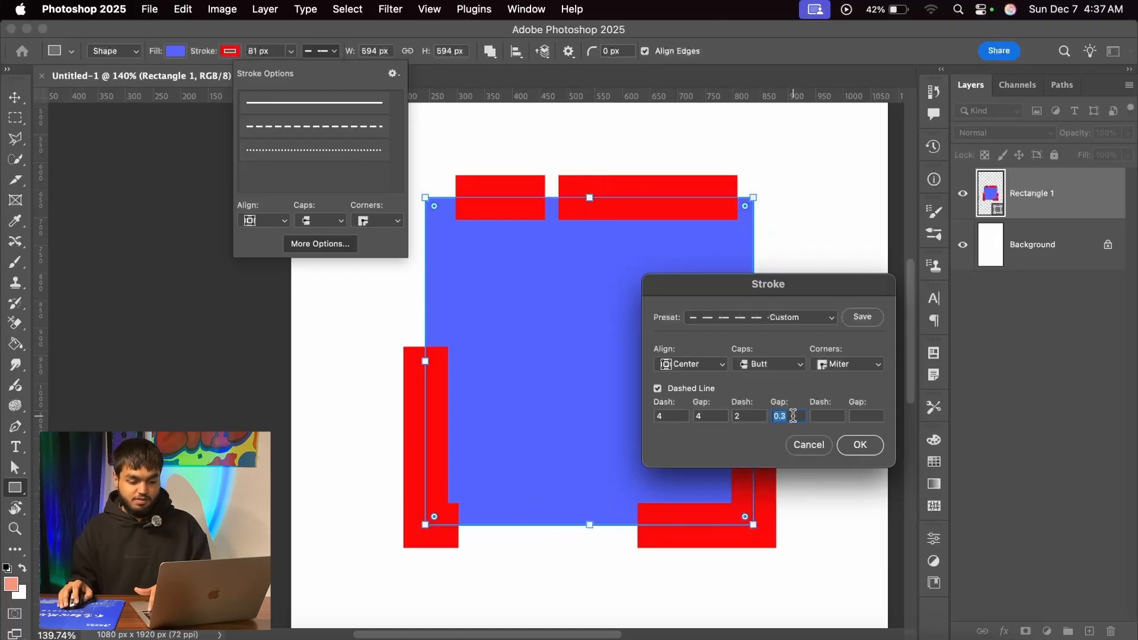
key(Up)
key(Up)
key(Up)
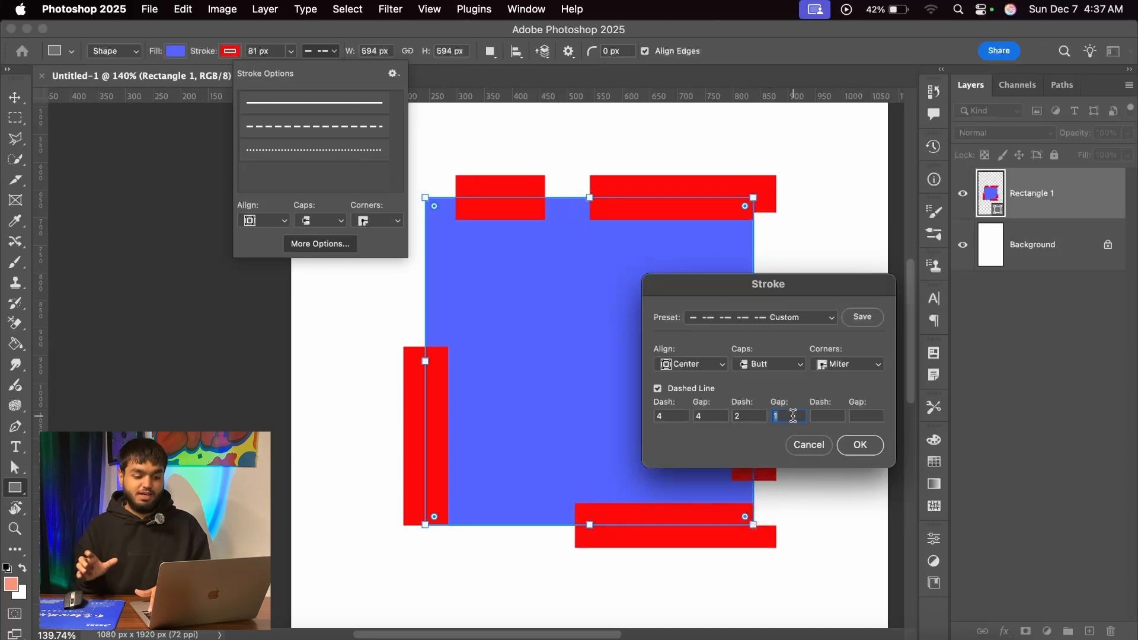
Add a third dash length of 5 and a third gap of 8 to the stroke's dash pattern
click(826, 415)
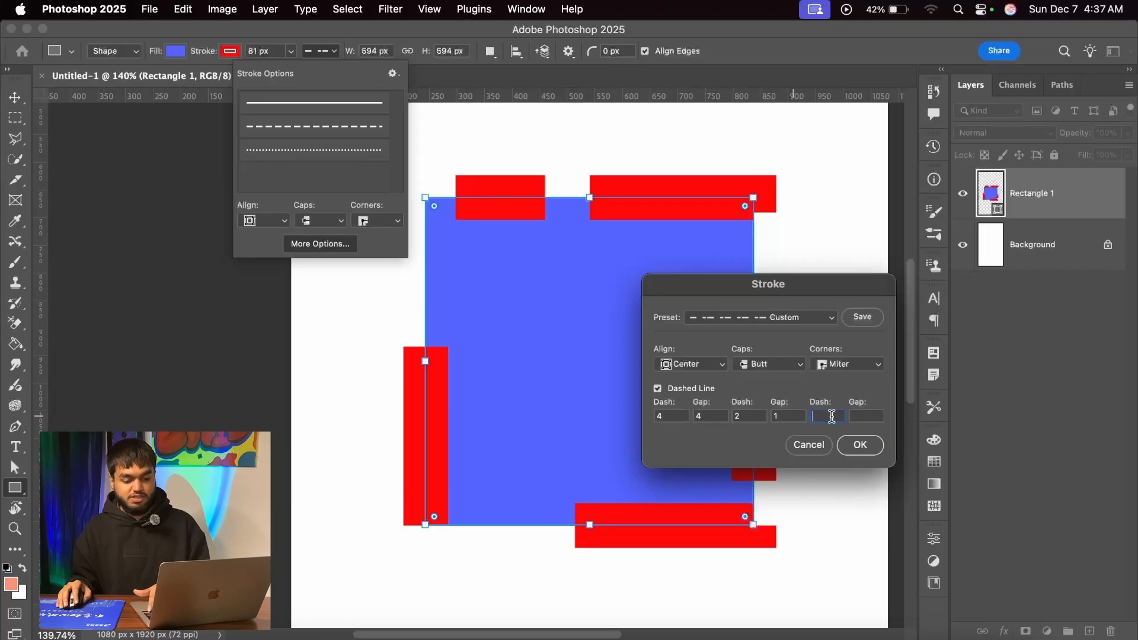
text(5)
click(870, 417)
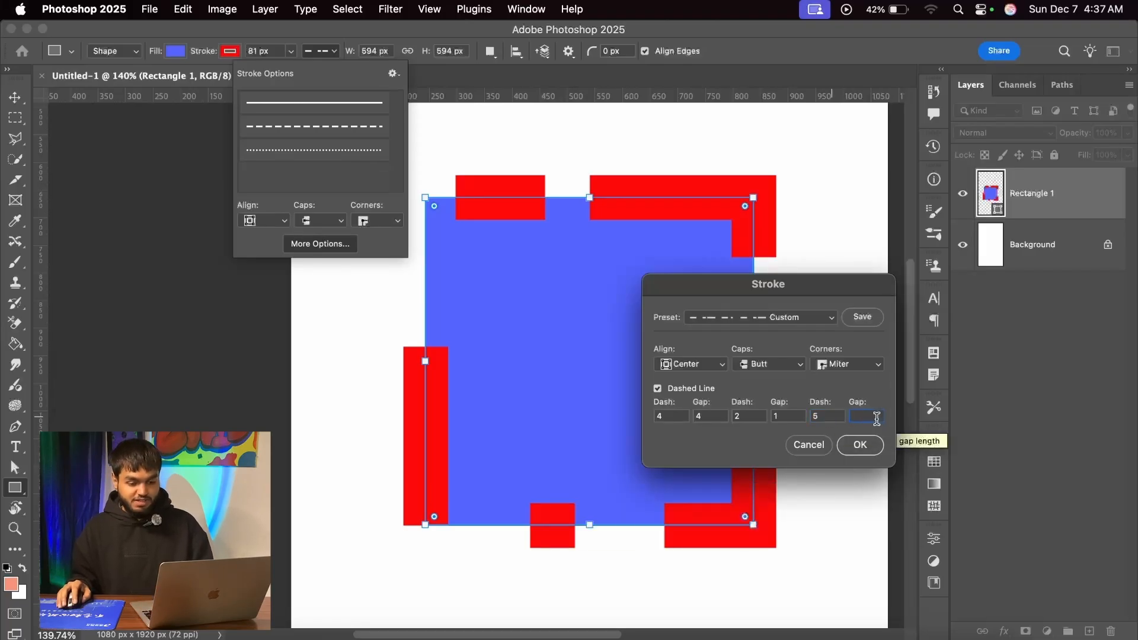
text(8)
double_click(871, 419)
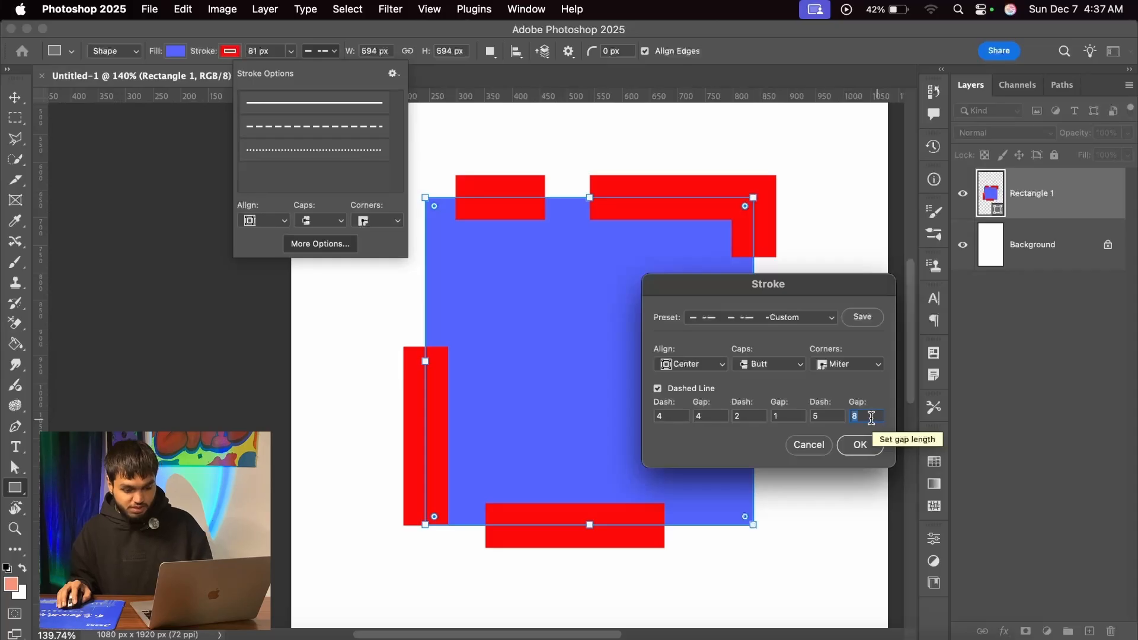
click(871, 418)
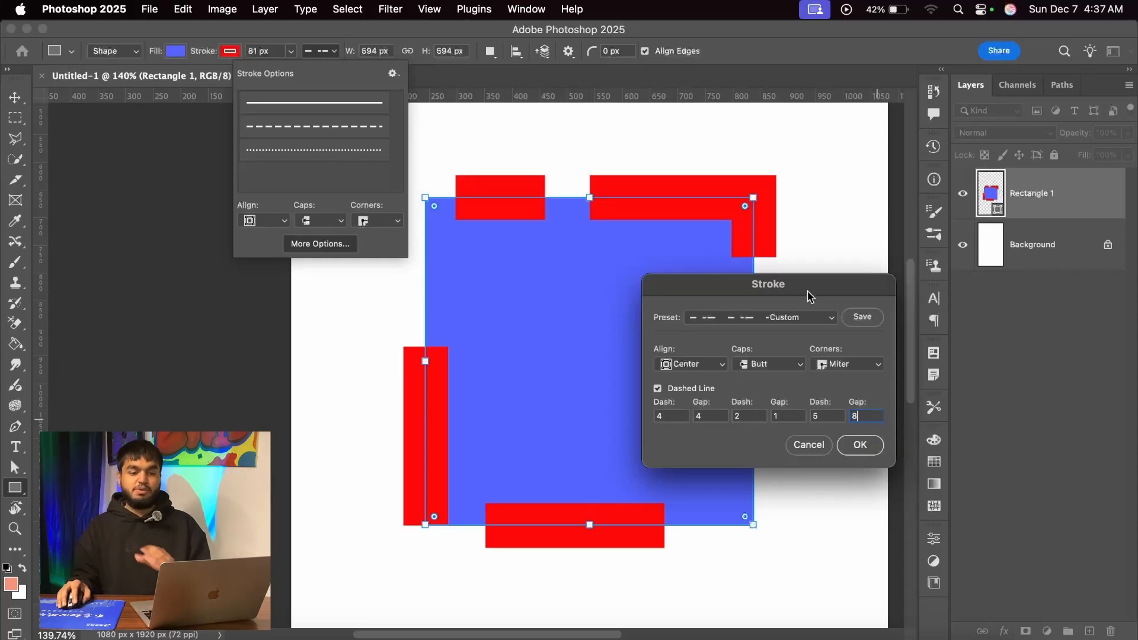
Move the Stroke dialog clear of the square and gradually reduce the third gap to 0.46
drag(809, 291, 1009, 369)
double_click(1062, 495)
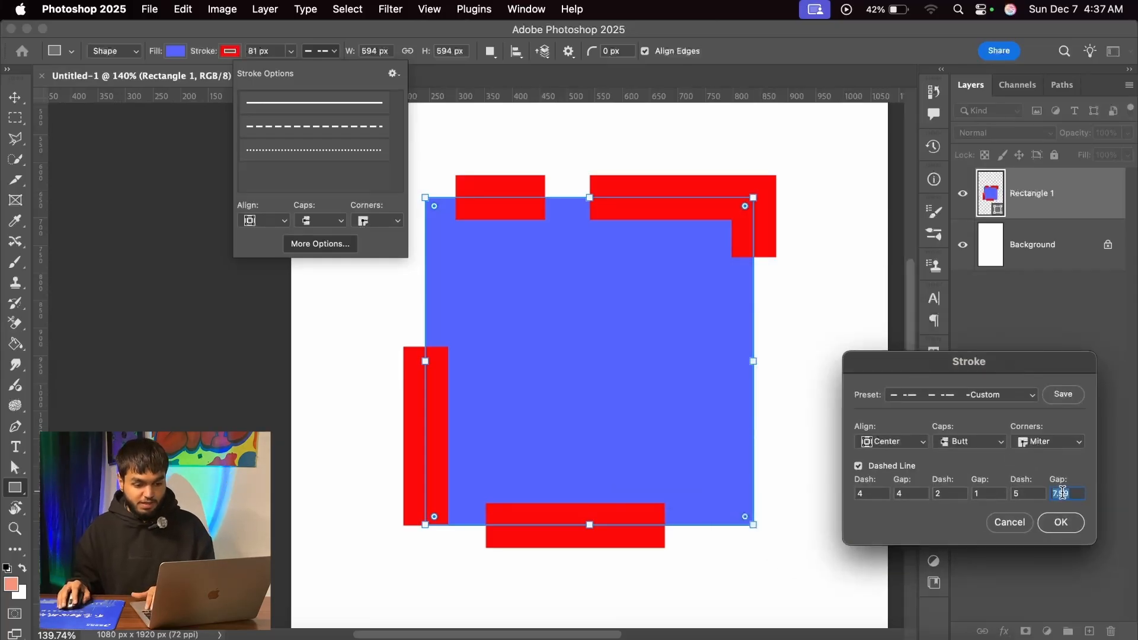
key(shift+Down)
key(shift+Down)
key(shift+Down)
key(shift+Down)
key(shift+Down)
key(shift+Down)
key(shift+Down)
key(shift+Down)
key(shift+Down)
key(shift+Down)
key(shift+Down)
key(shift+Down)
key(shift+Down)
key(shift+Down)
key(shift+Down)
key(shift+Down)
key(shift+Down)
key(shift+Down)
key(shift+Down)
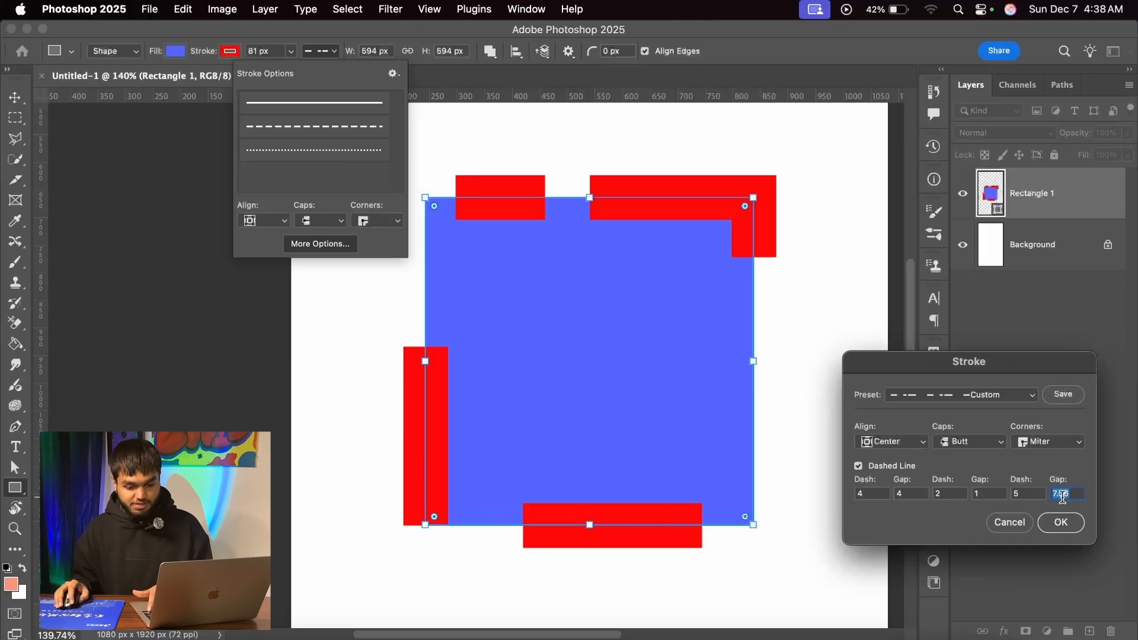
key(shift+Down)
key(shift+Down)
key(shift+Down)
key(shift+Down)
key(shift+Down)
key(shift+Down)
key(shift+Down)
key(shift+Down)
key(shift+Down)
key(shift+Down)
key(shift+Down)
key(shift+Down)
key(shift+Down)
key(shift+Down)
key(shift+Down)
key(shift+Down)
key(shift+Down)
key(shift+Down)
key(shift+Down)
key(shift+Down)
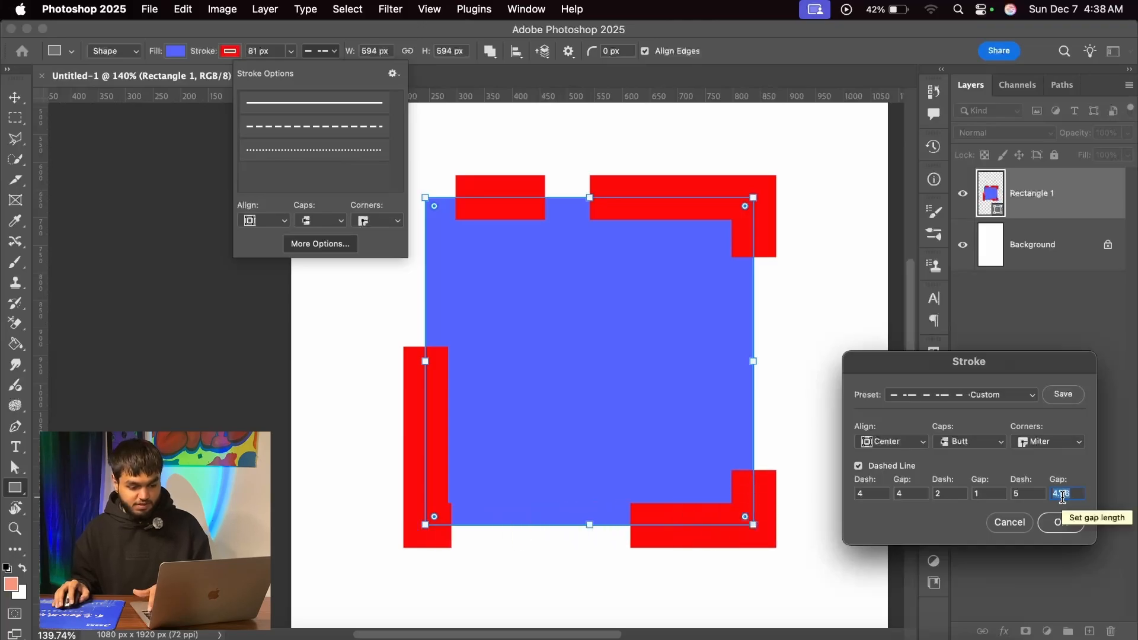
key(shift+Down)
key(shift+Down)
key(shift+Down)
key(shift+Down)
key(shift+Down)
key(shift+Down)
key(shift+Down)
key(shift+Down)
key(shift+Down)
key(shift+Down)
key(shift+Down)
key(shift+Down)
key(shift+Down)
key(shift+Down)
key(shift+Down)
key(shift+Down)
key(shift+Down)
key(shift+Down)
key(shift+Down)
key(shift+Down)
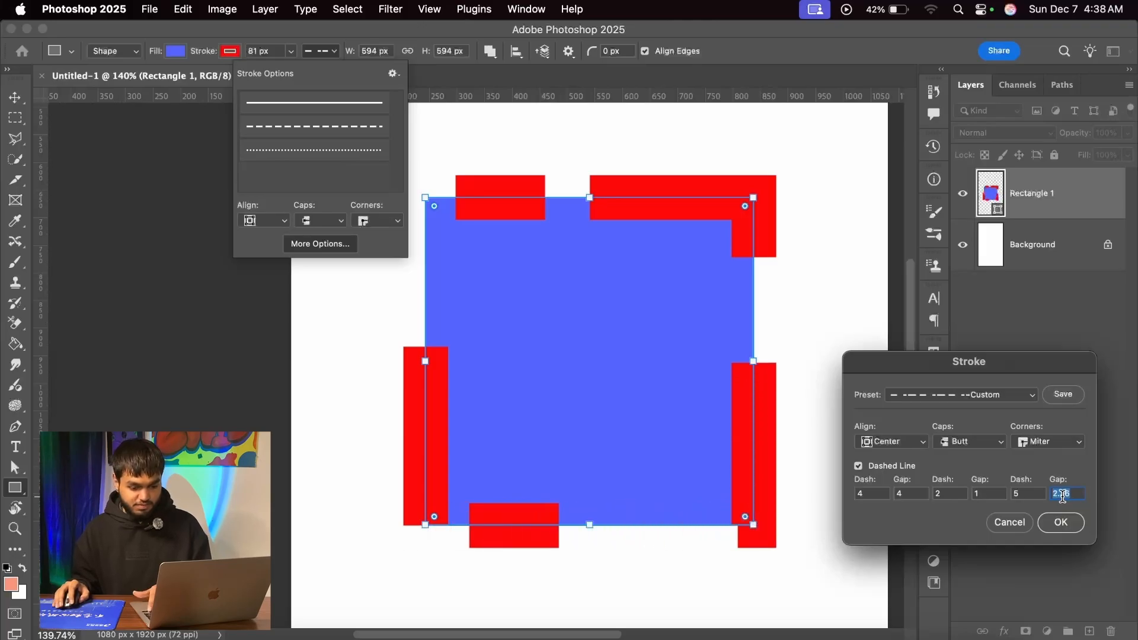
key(shift+Down)
key(shift+Down)
key(shift+Down)
key(shift+Down)
key(shift+Down)
key(shift+Down)
key(shift+Down)
Set the third dash length to 1 and the third gap to 0.3 in the stroke's dash pattern
click(1028, 495)
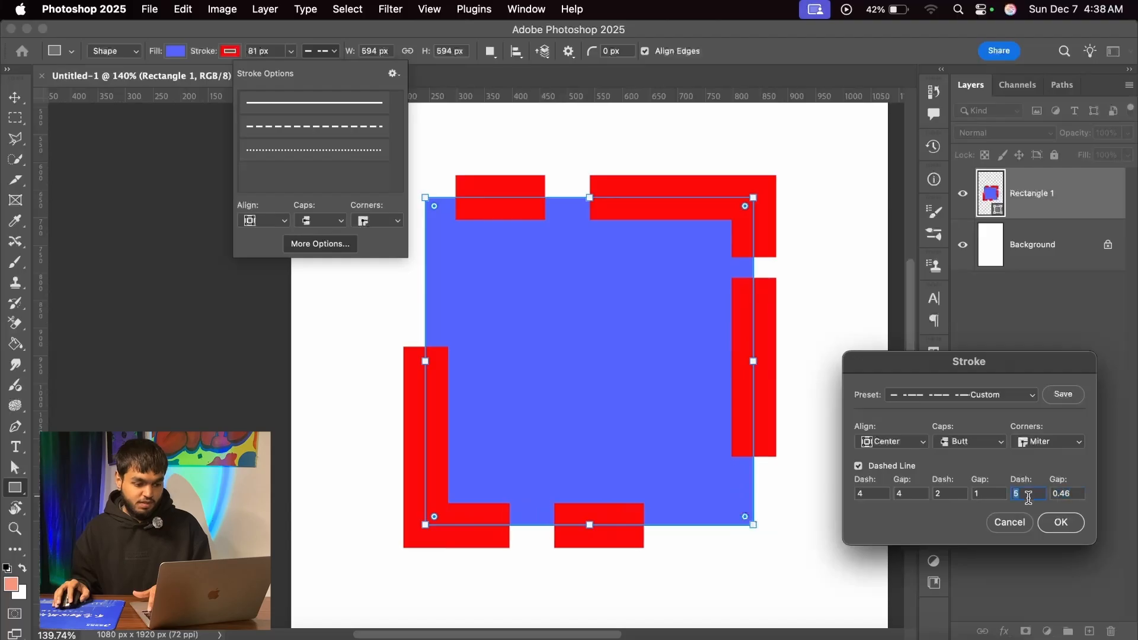
key(Down)
key(Down)
key(Down)
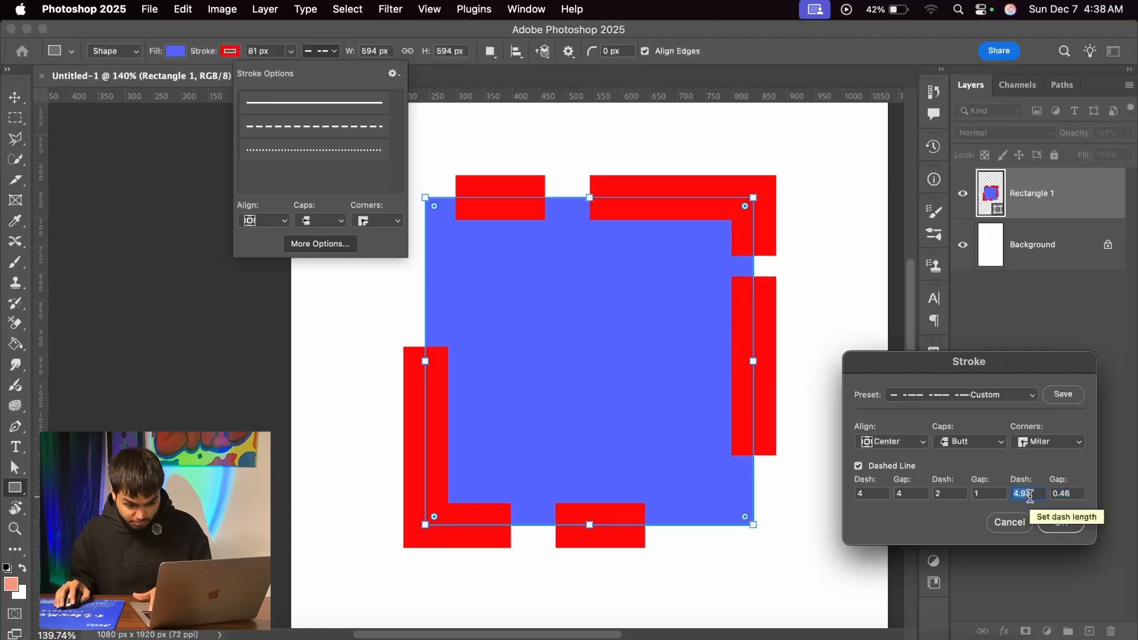
text(1)
click(1071, 496)
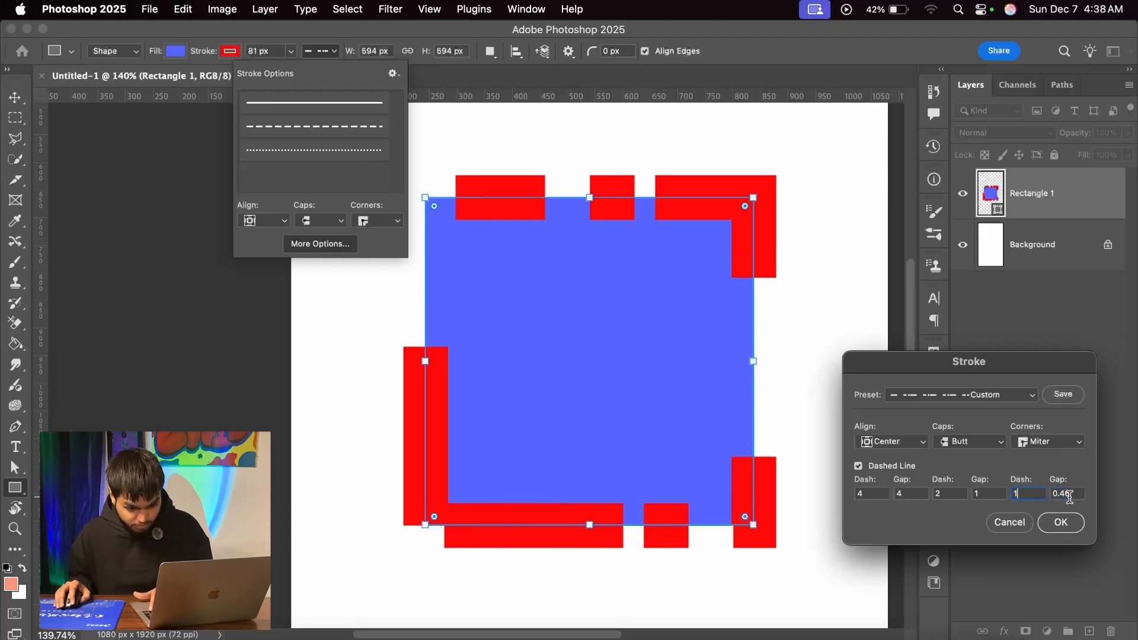
text(0)
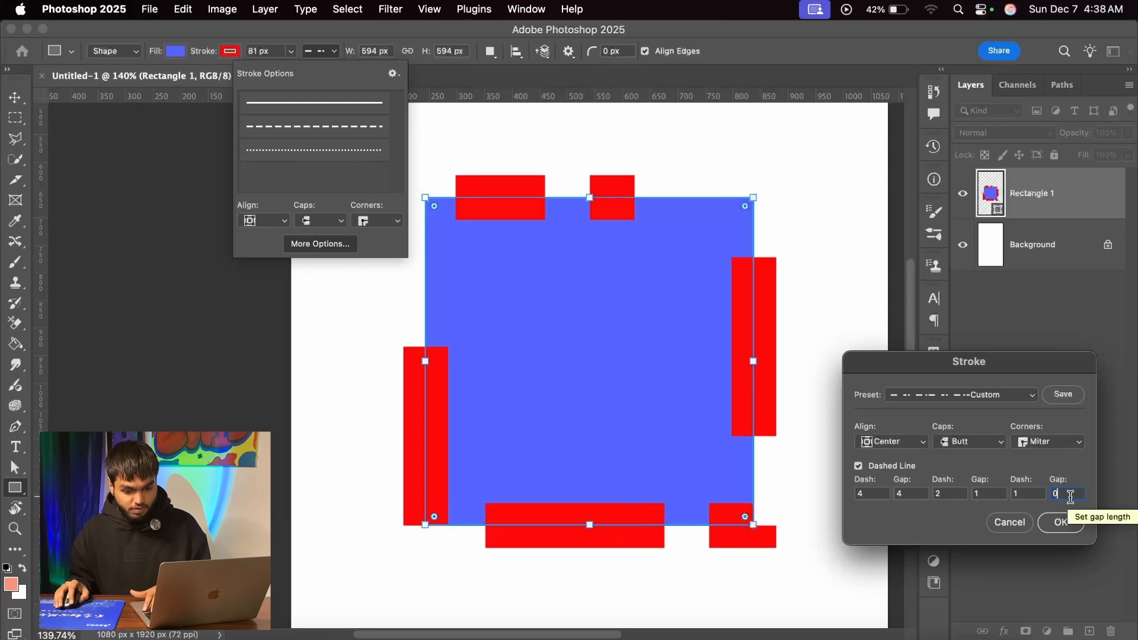
text(.)
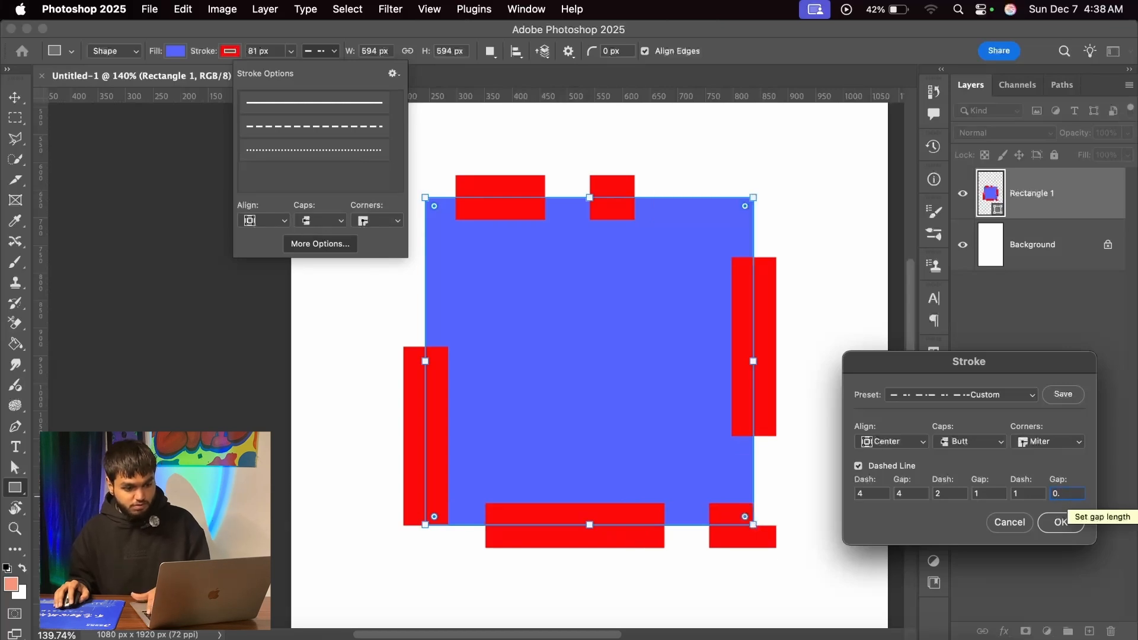
text(3)
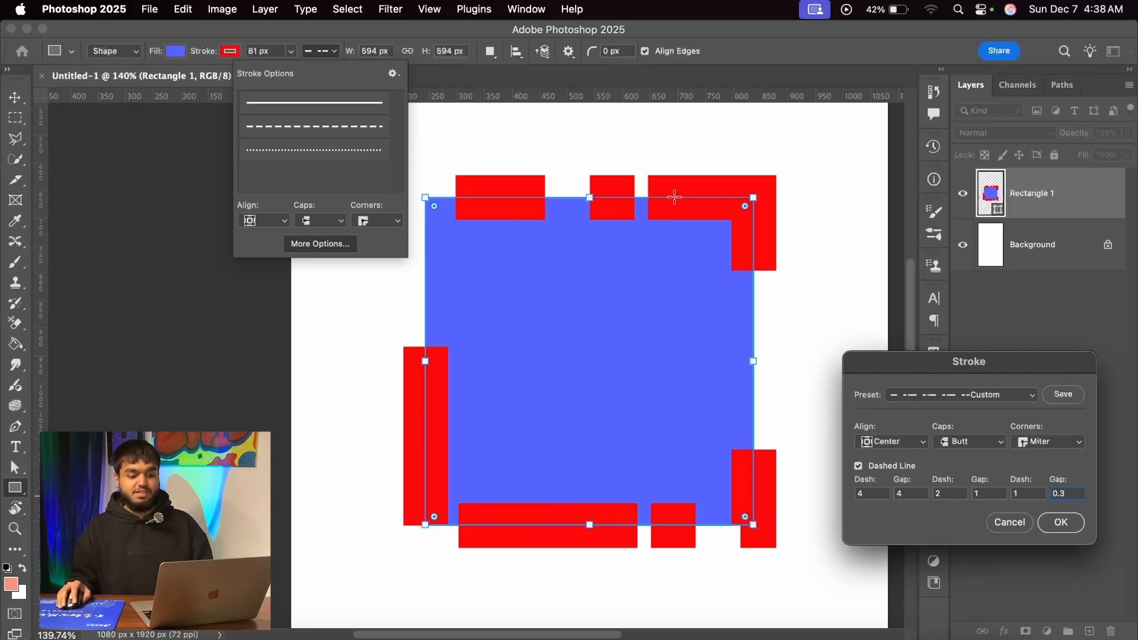
Narrow the third gap in the stroke's dash pattern to 0.18
scroll(1065, 492, down, 4)
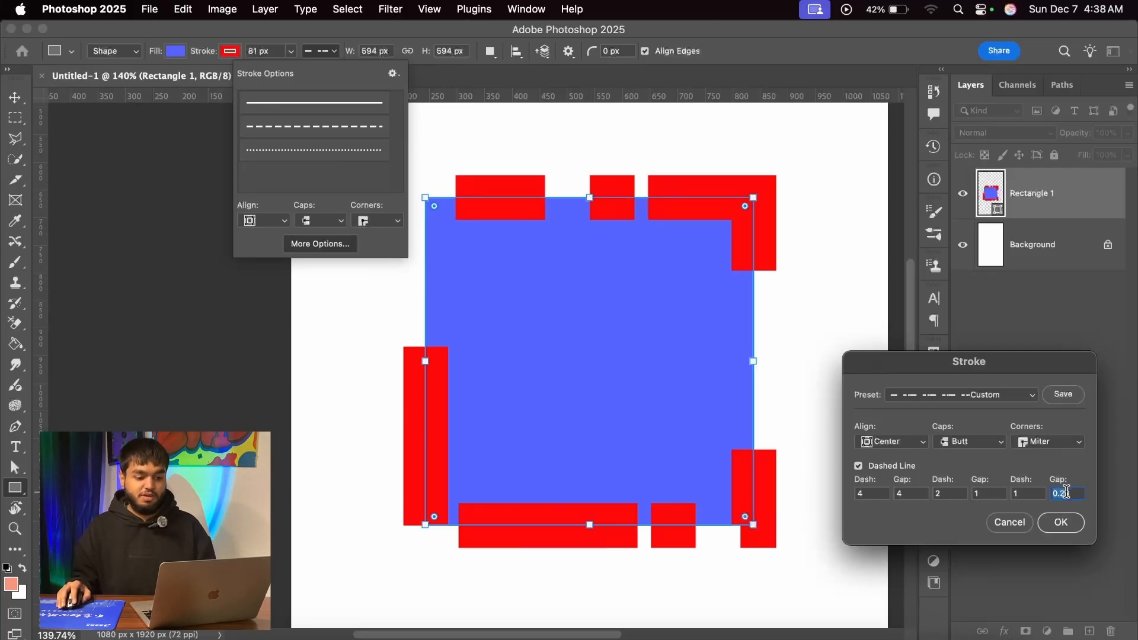
scroll(1065, 491, up, 3)
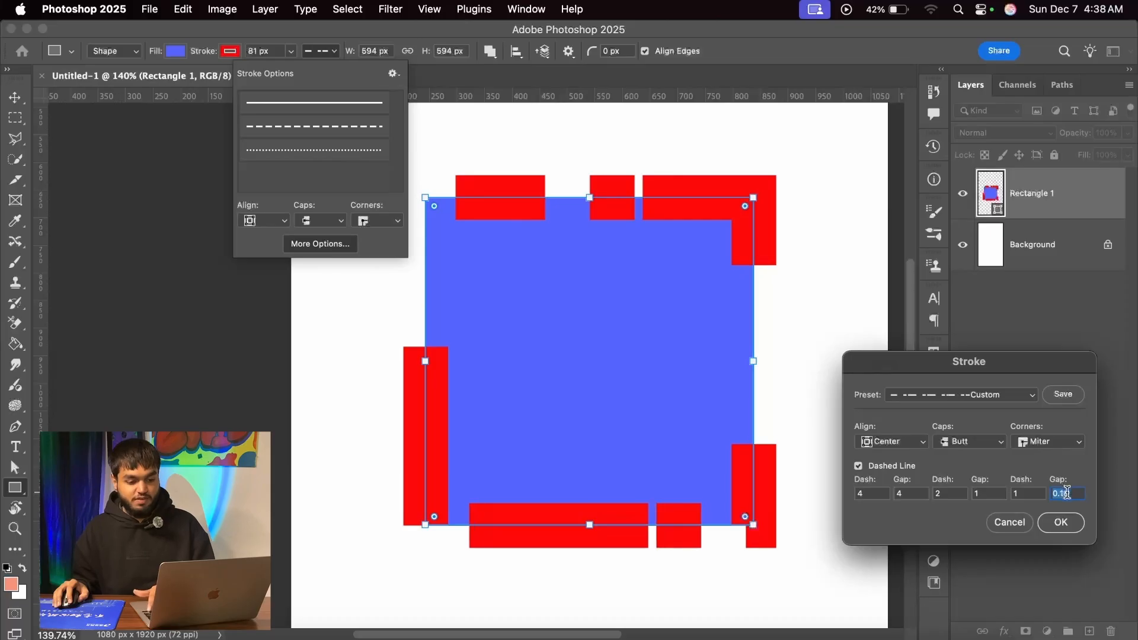
scroll(1065, 491, down, 2)
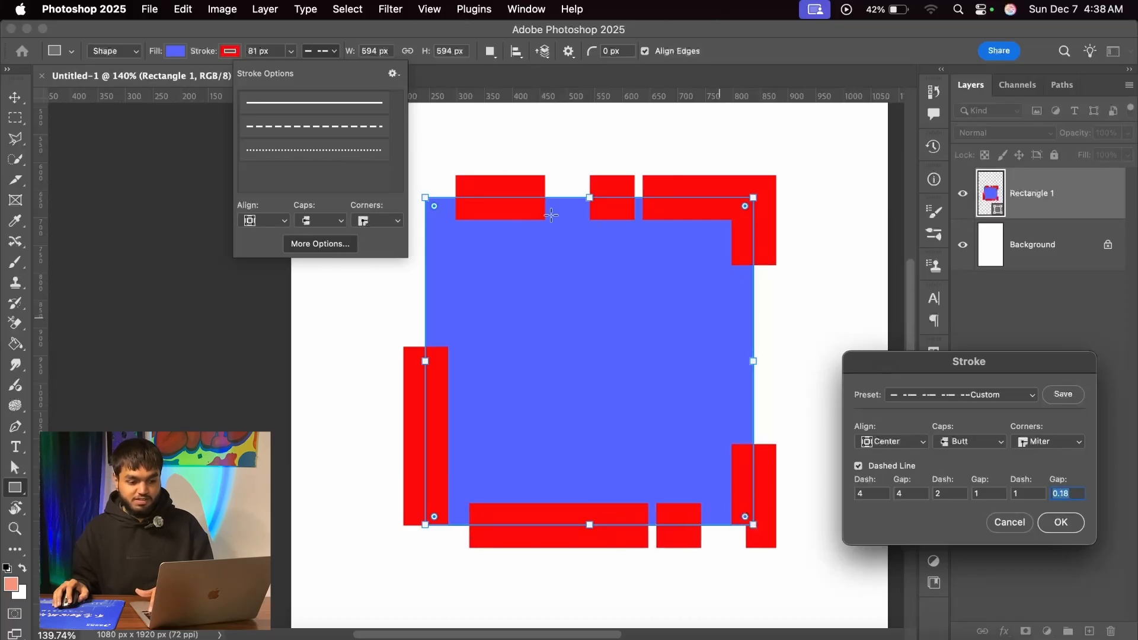
Try several second gap widths in the stroke's dash pattern, ending at 0.9, and discard the custom dash settings
double_click(984, 493)
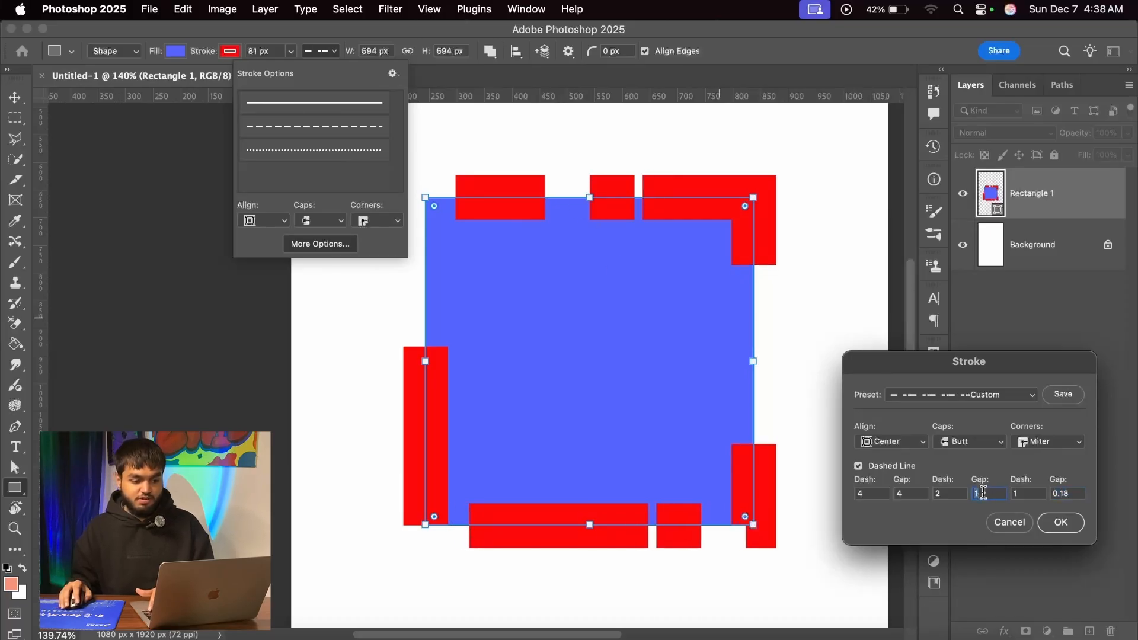
scroll(983, 493, down, 6)
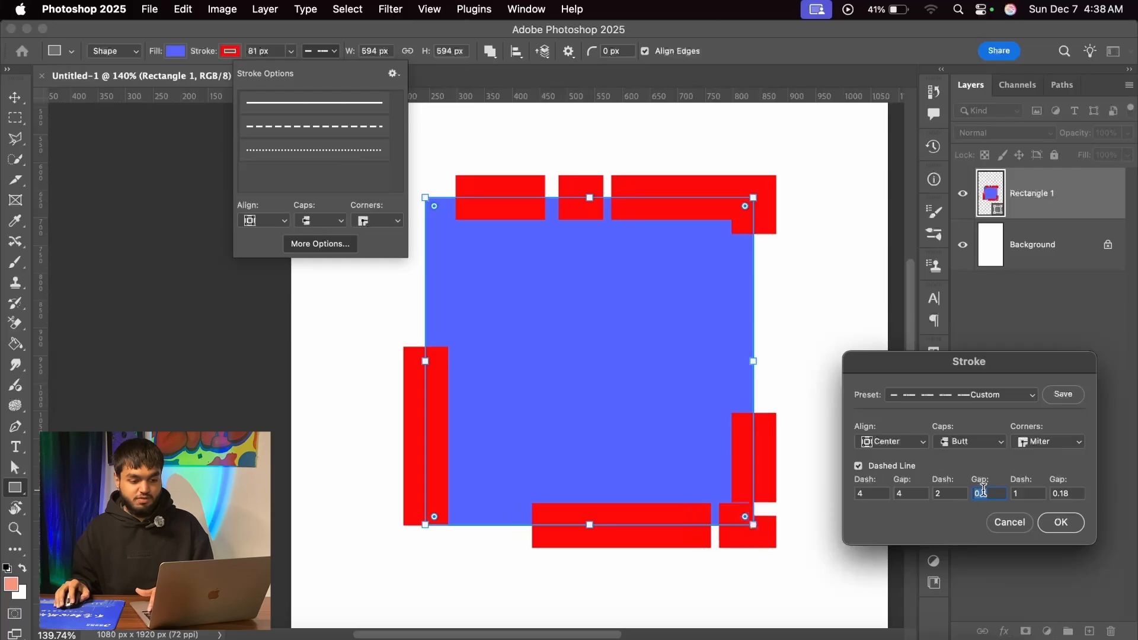
scroll(984, 492, up, 3)
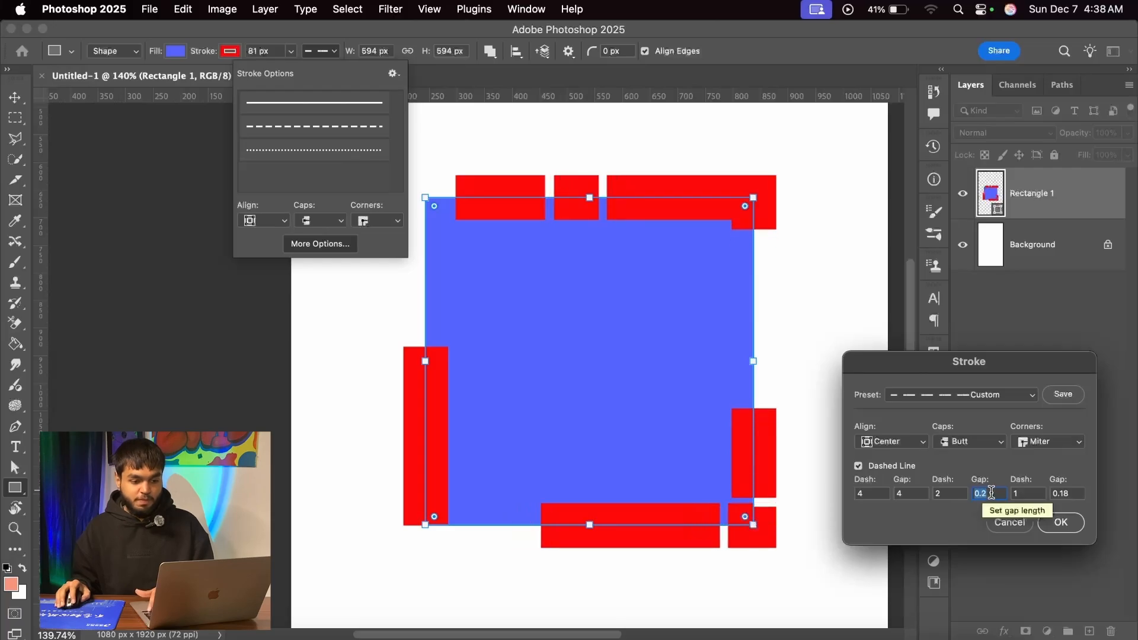
scroll(991, 492, up, 6)
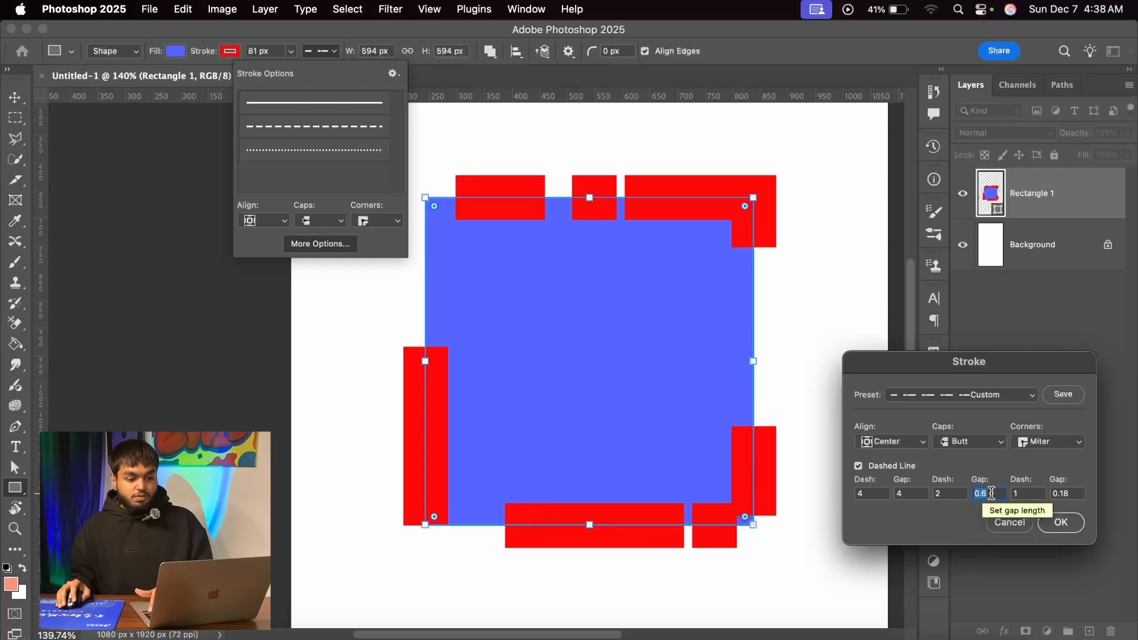
scroll(991, 493, up, 3)
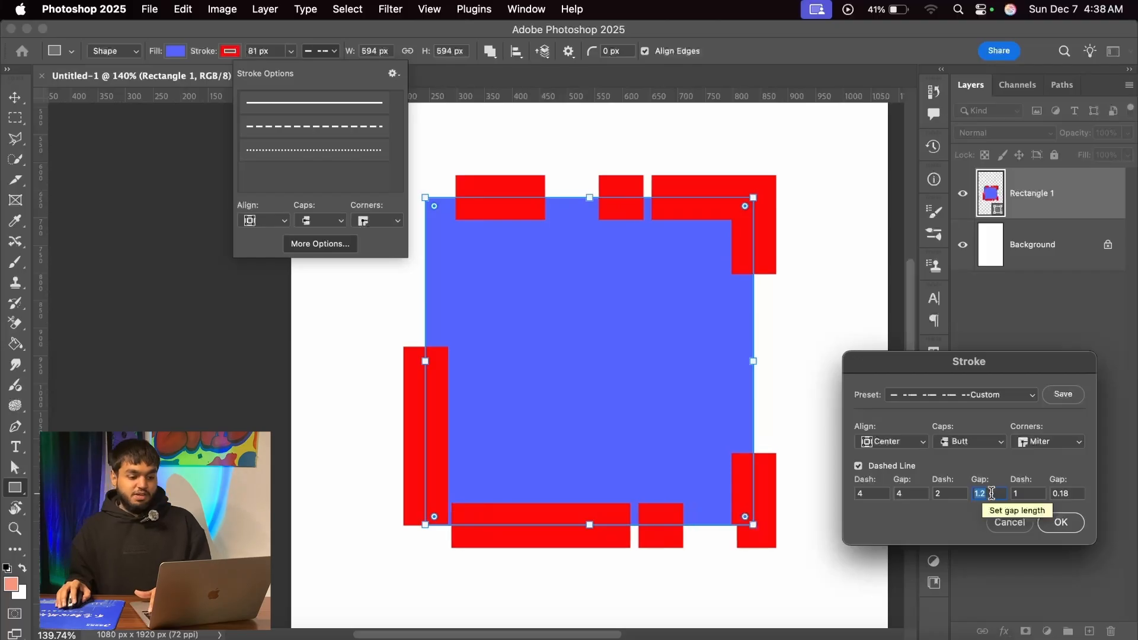
scroll(991, 493, up, 2)
scroll(991, 493, down, 4)
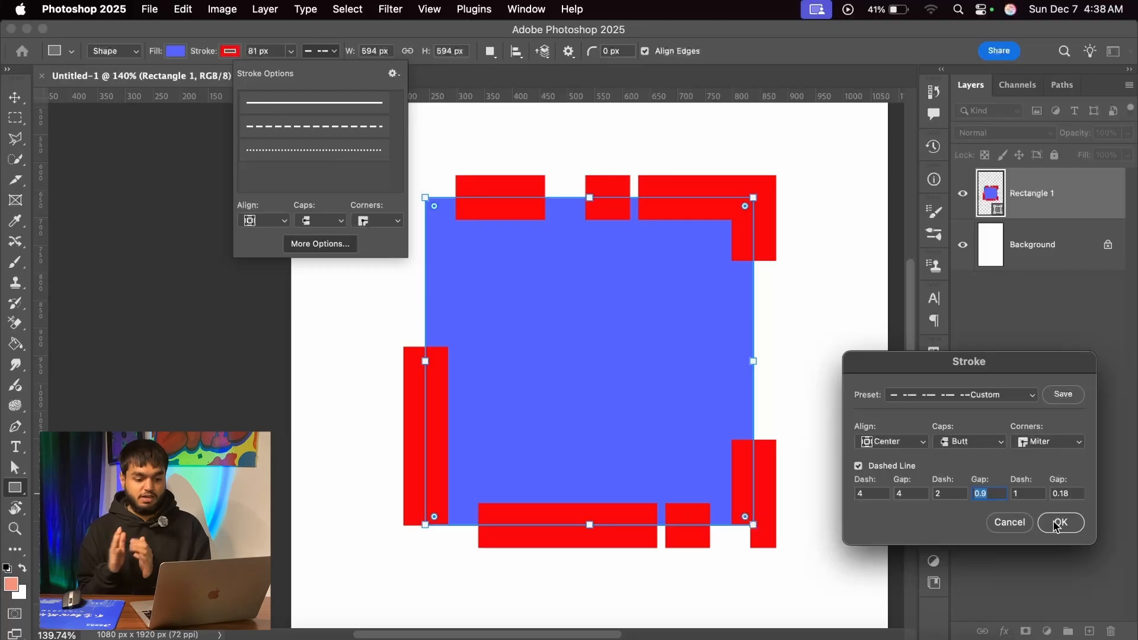
click(1010, 524)
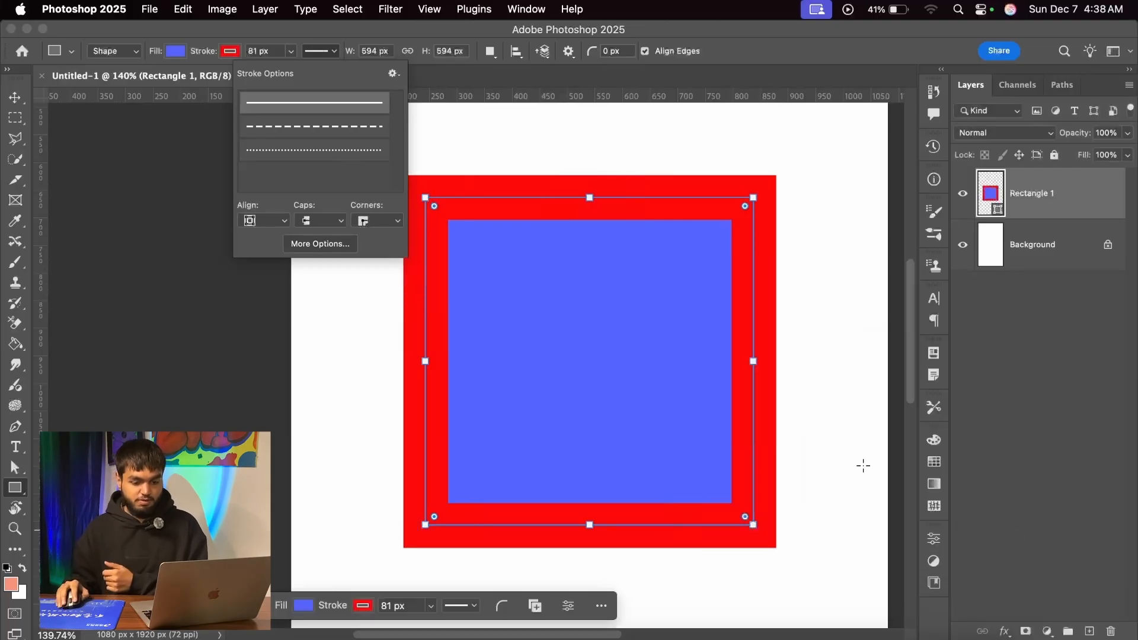
Draw a circle about 1086 px across over the lower part of the canvas with the Ellipse tool, and delete its layer
click(16, 101)
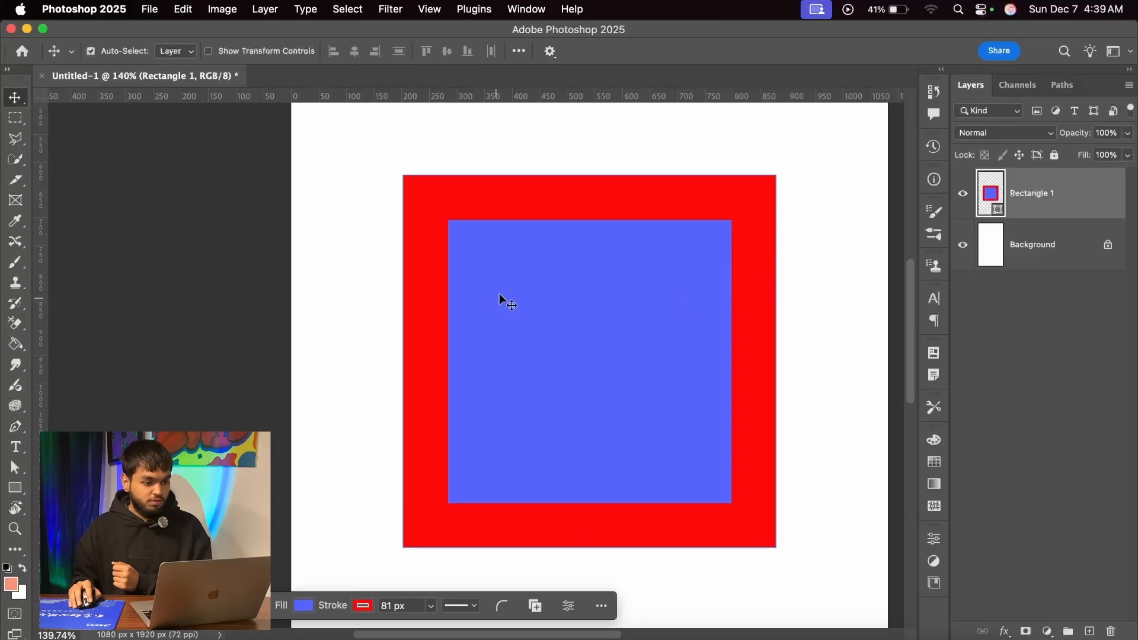
click(15, 488)
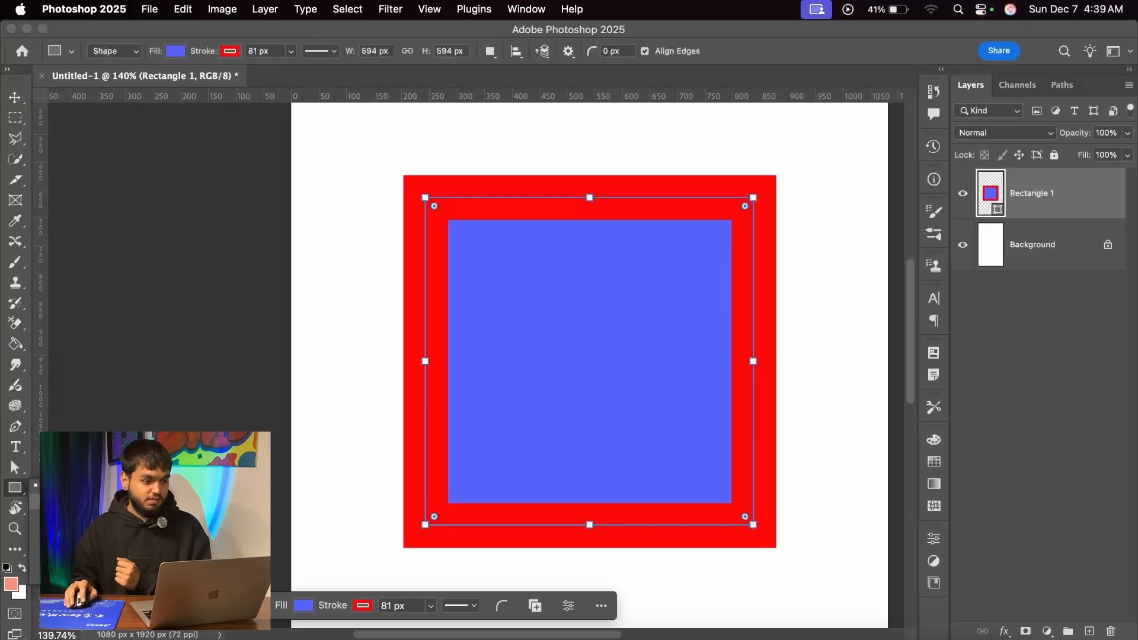
click(68, 502)
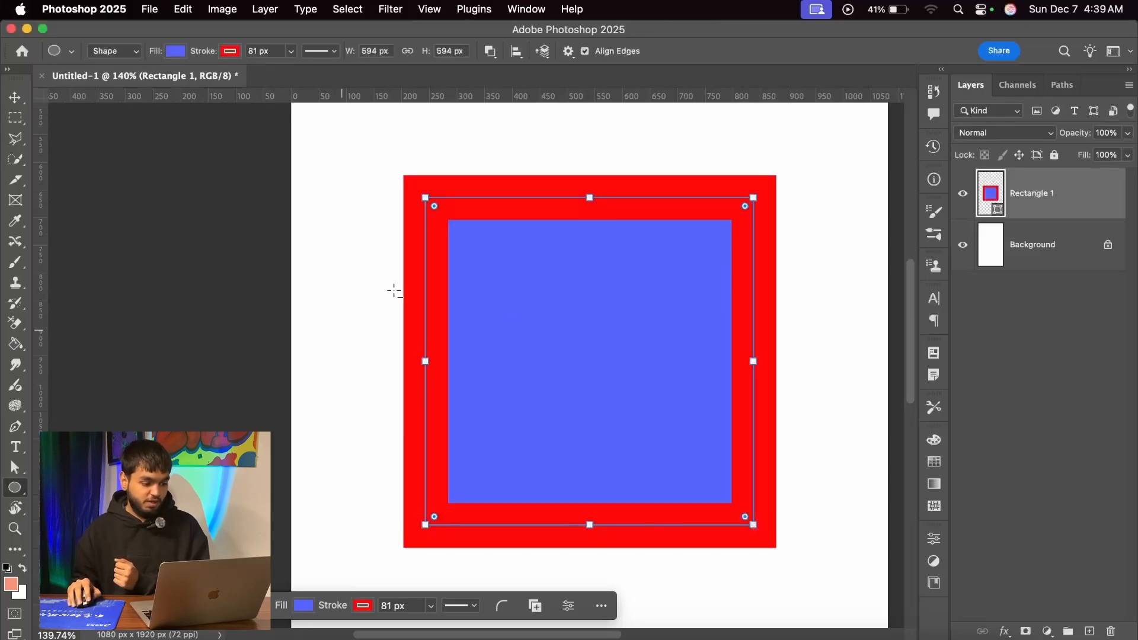
scroll(495, 237, down, 10)
drag(509, 315, 556, 373)
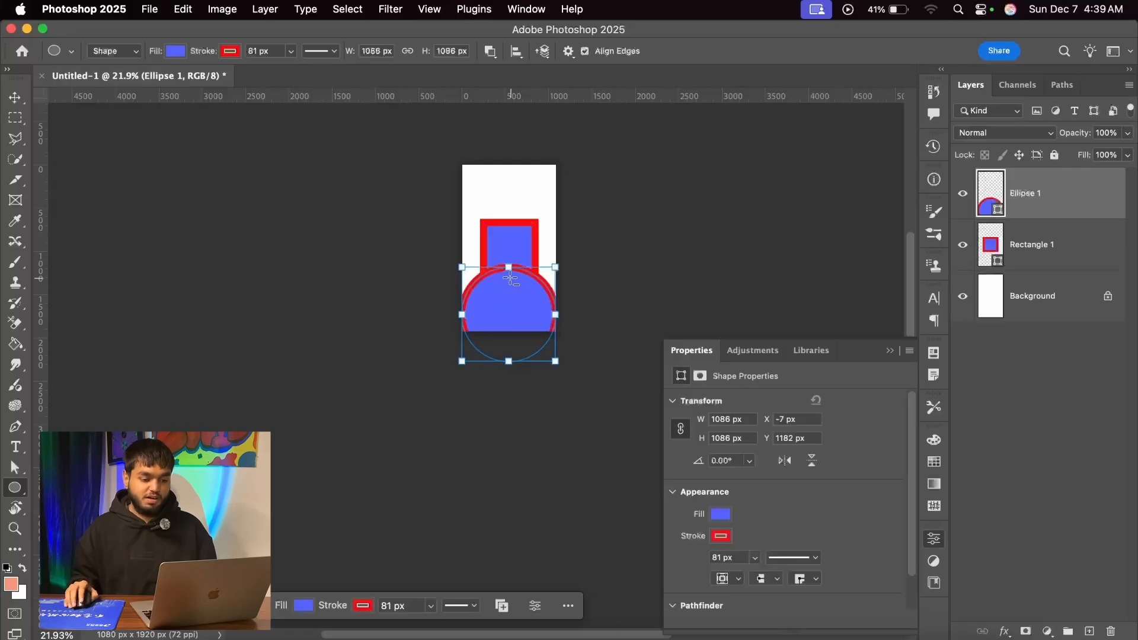
scroll(510, 276, up, 10)
scroll(516, 288, down, 4)
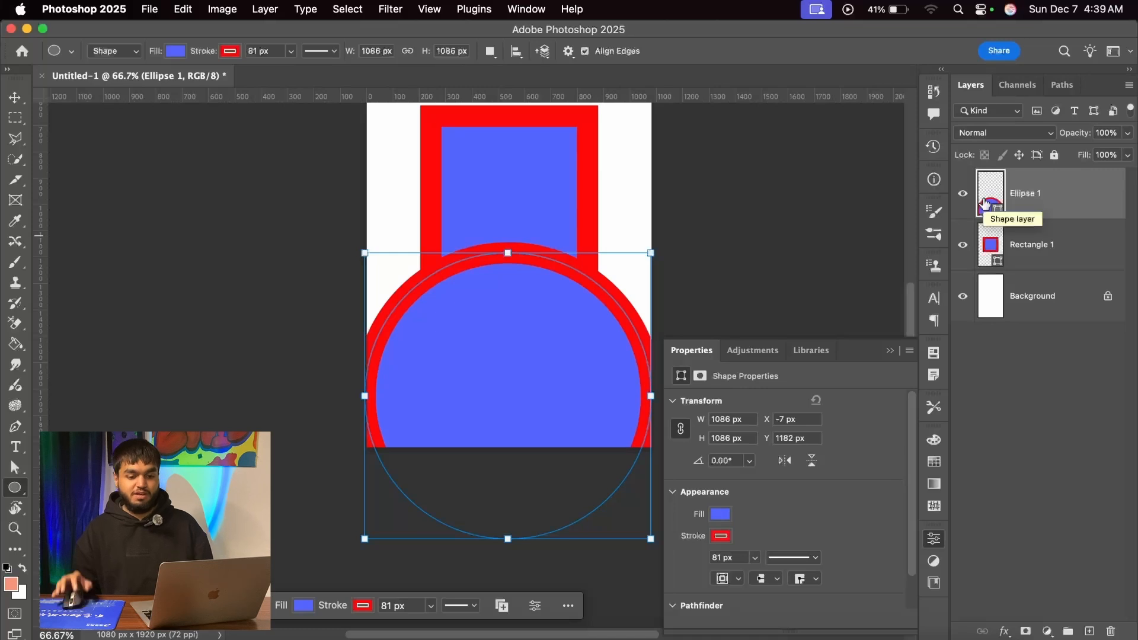
key(Delete)
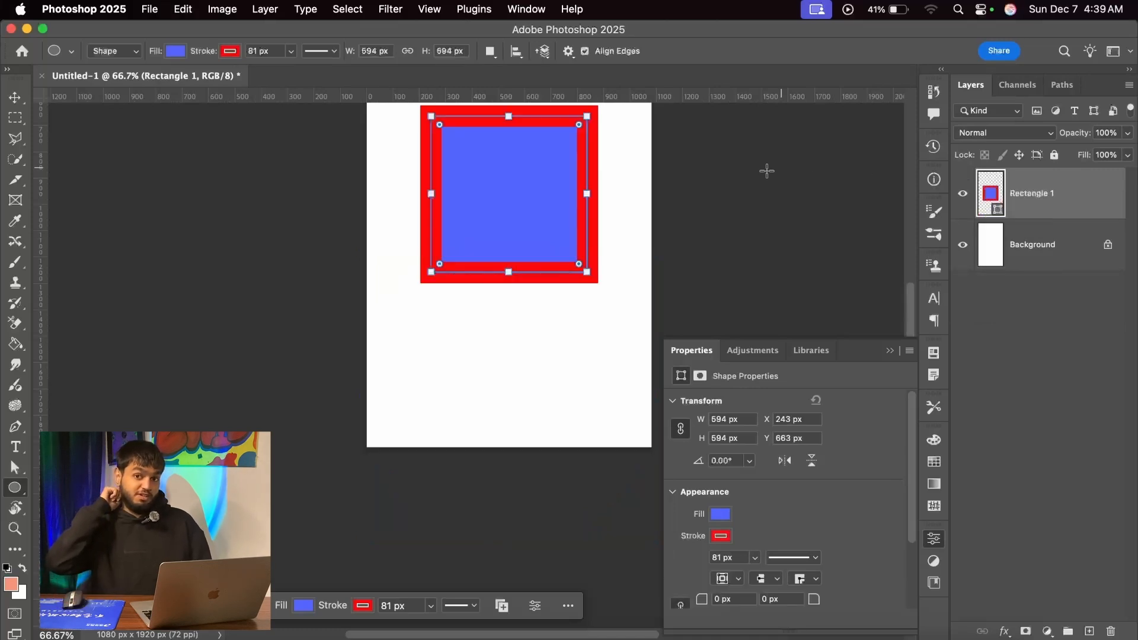
Scale the square up to about 2371 px on each side with Free Transform and move it toward the lower canvas
scroll(628, 297, up, 2)
scroll(535, 308, down, 2)
click(3, 97)
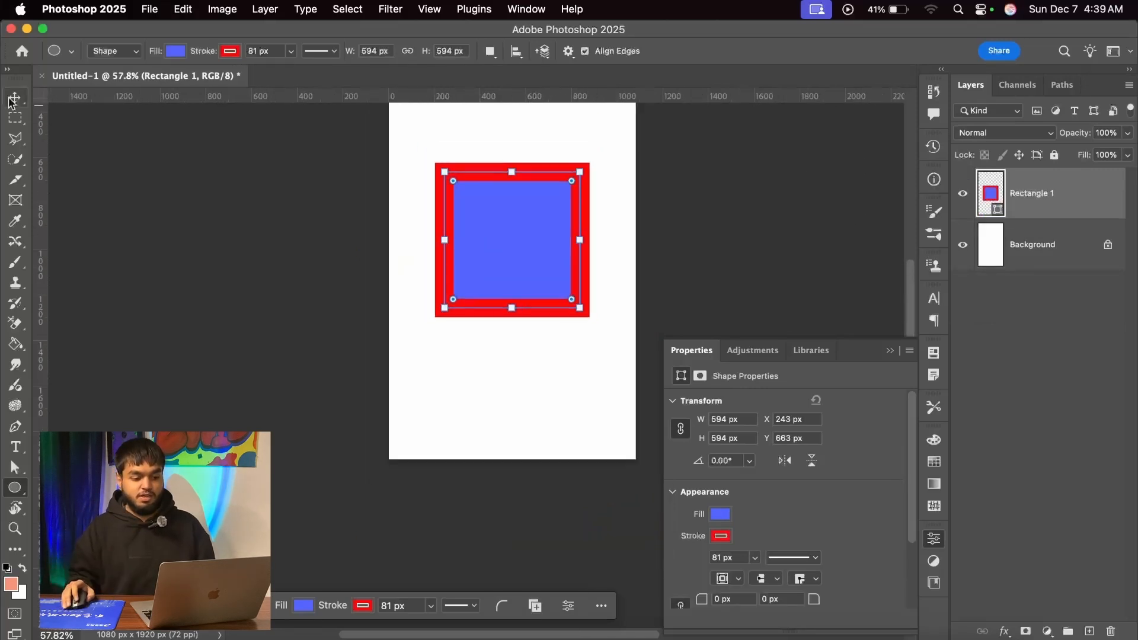
scroll(415, 267, up, 2)
scroll(415, 266, right, 1)
key(super+t)
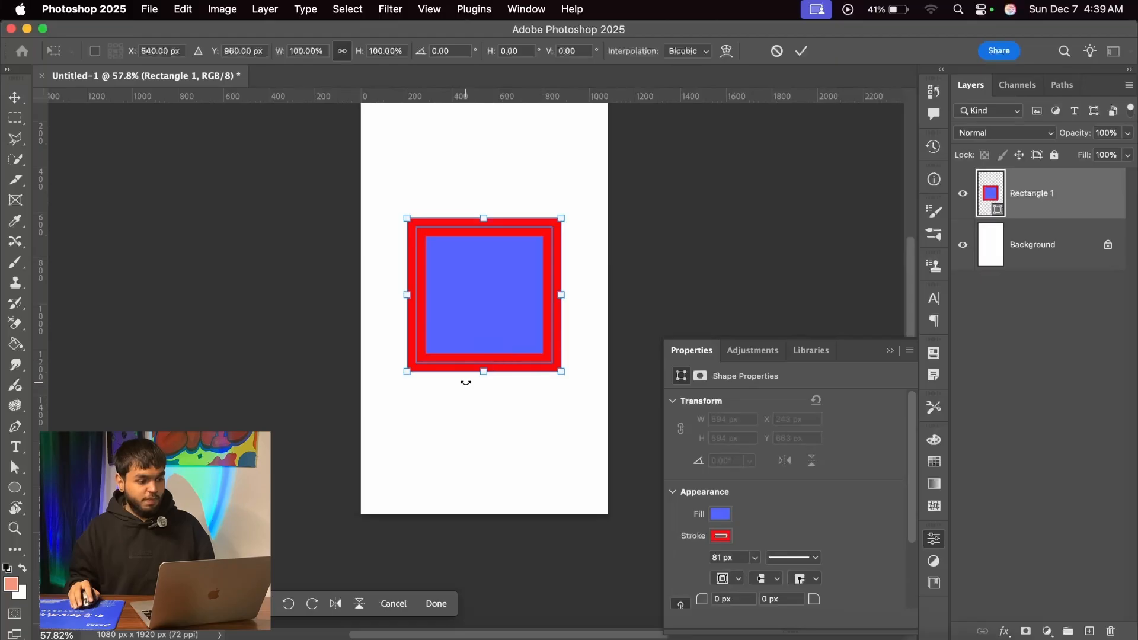
drag(484, 371, 482, 602)
drag(484, 304, 480, 505)
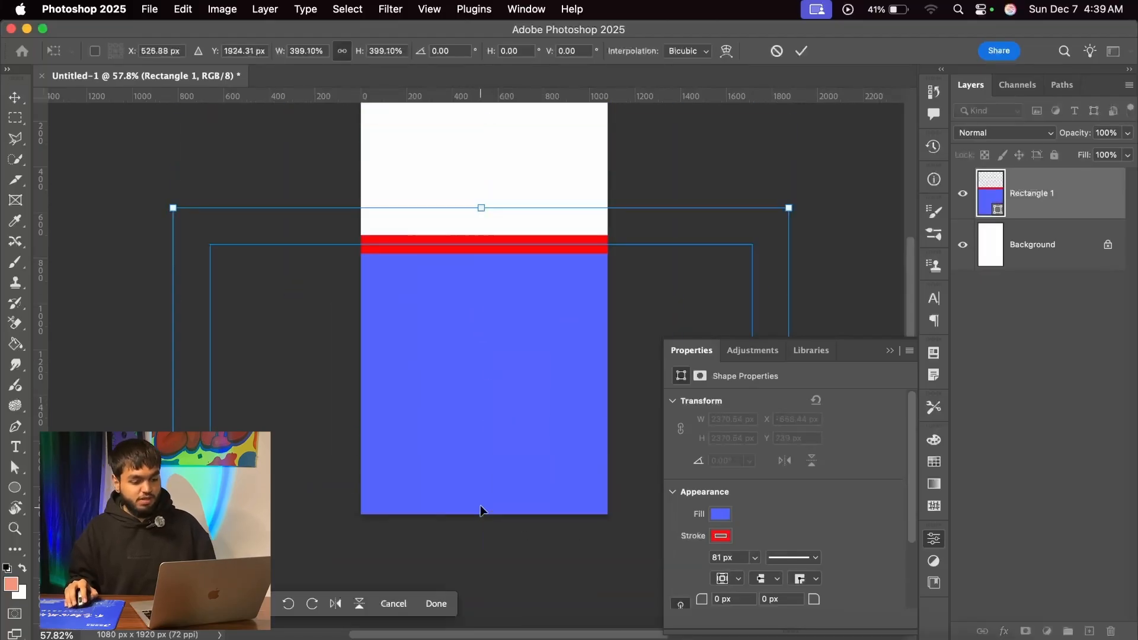
key(Return)
Scale the square down to about 515 px on each side and move it back to the canvas's middle area
scroll(452, 231, up, 6)
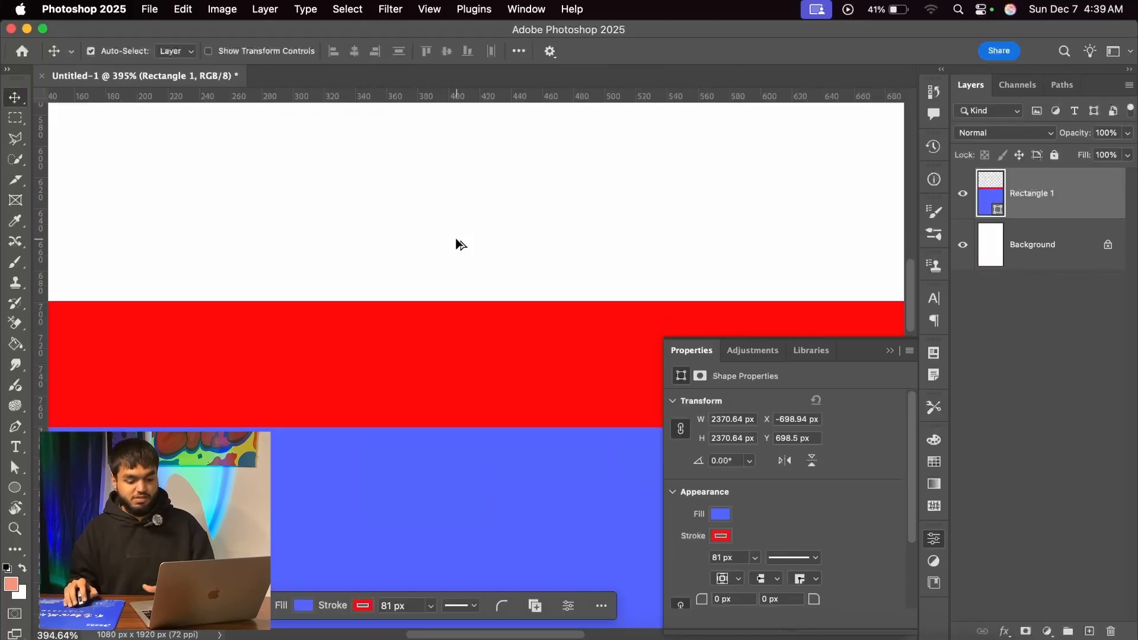
scroll(457, 239, down, 2)
scroll(523, 329, down, 4)
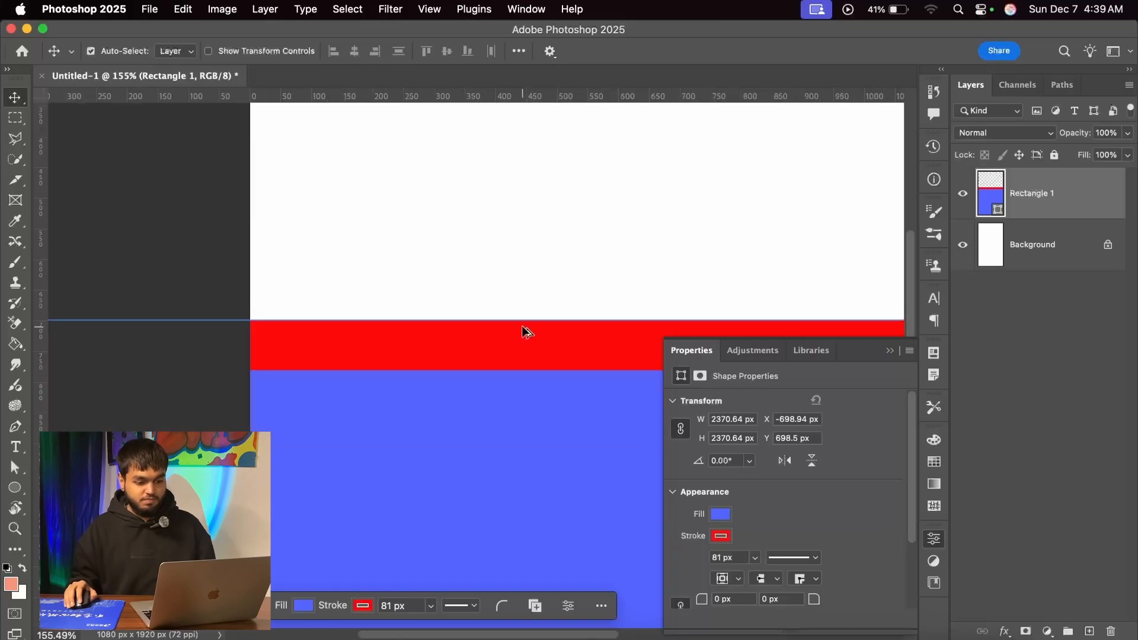
scroll(528, 355, down, 2)
scroll(520, 318, down, 3)
key(cmd+t)
scroll(501, 178, down, 4)
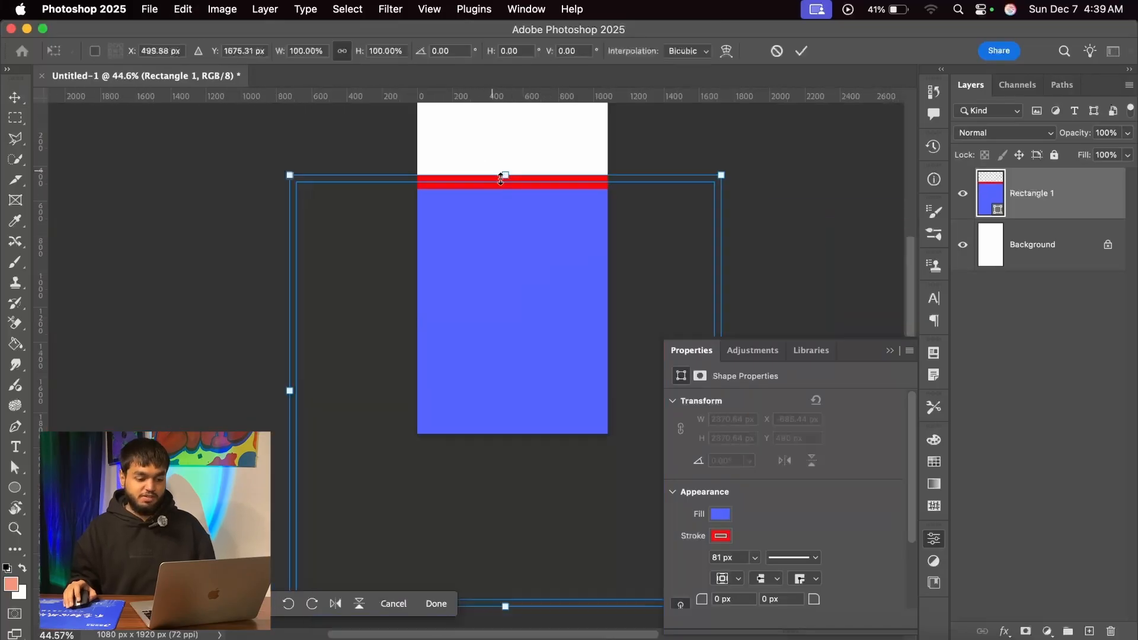
drag(506, 176, 505, 303)
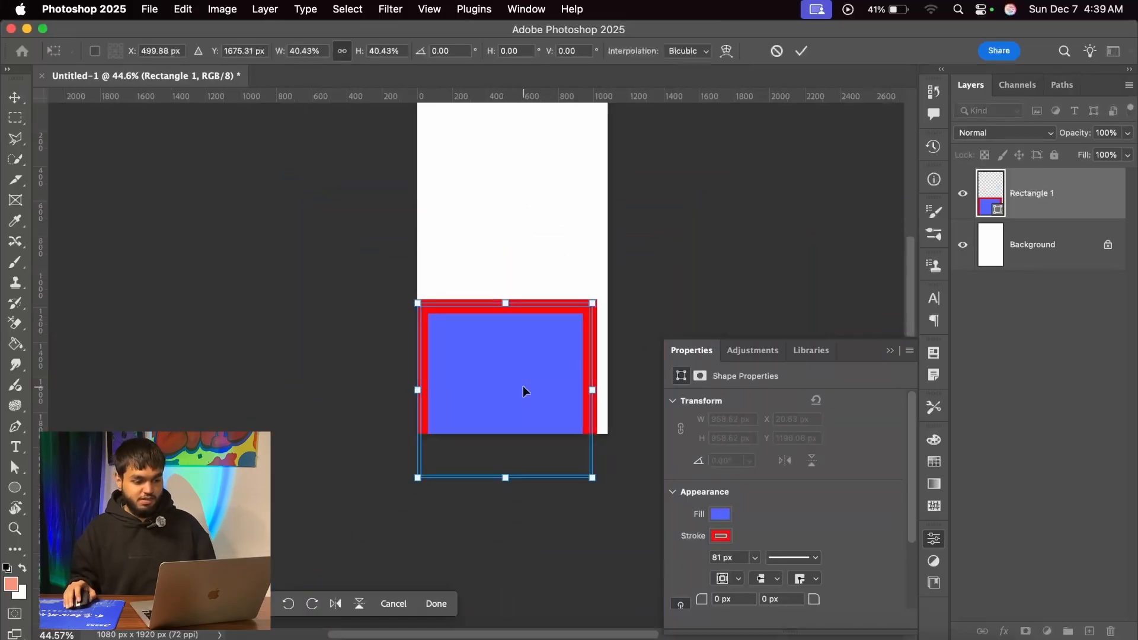
drag(525, 381, 528, 266)
drag(595, 278, 544, 271)
key(Return)
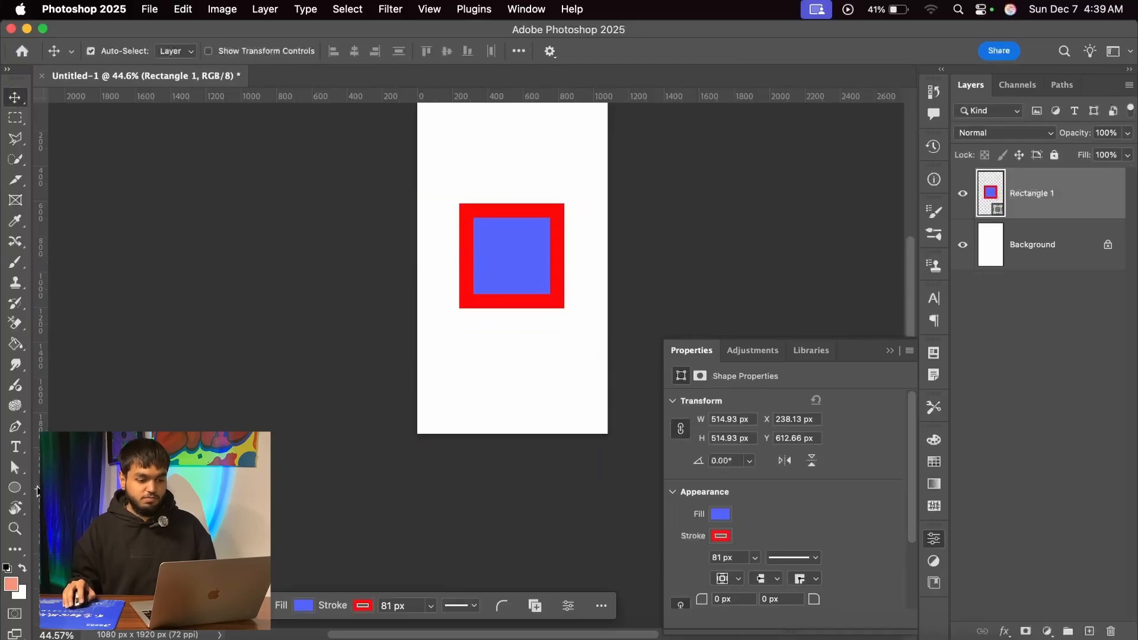
Draw a circle about 338 px across above the square with the Ellipse tool, within the same shape layer
scroll(478, 157, up, 3)
drag(646, 250, 570, 277)
click(14, 487)
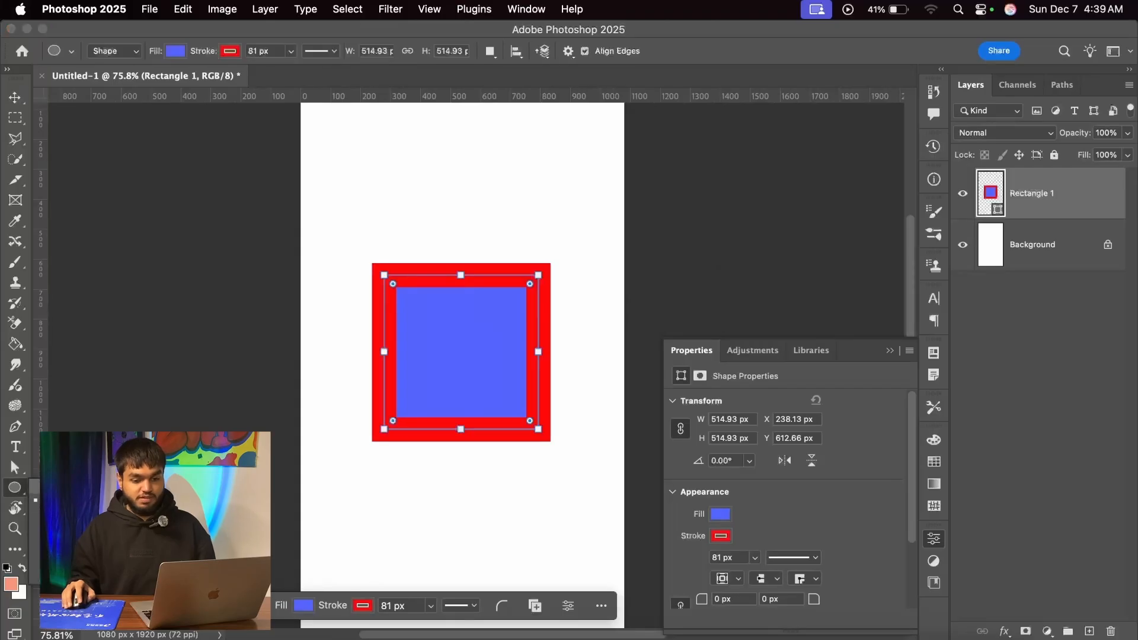
drag(352, 122, 470, 224)
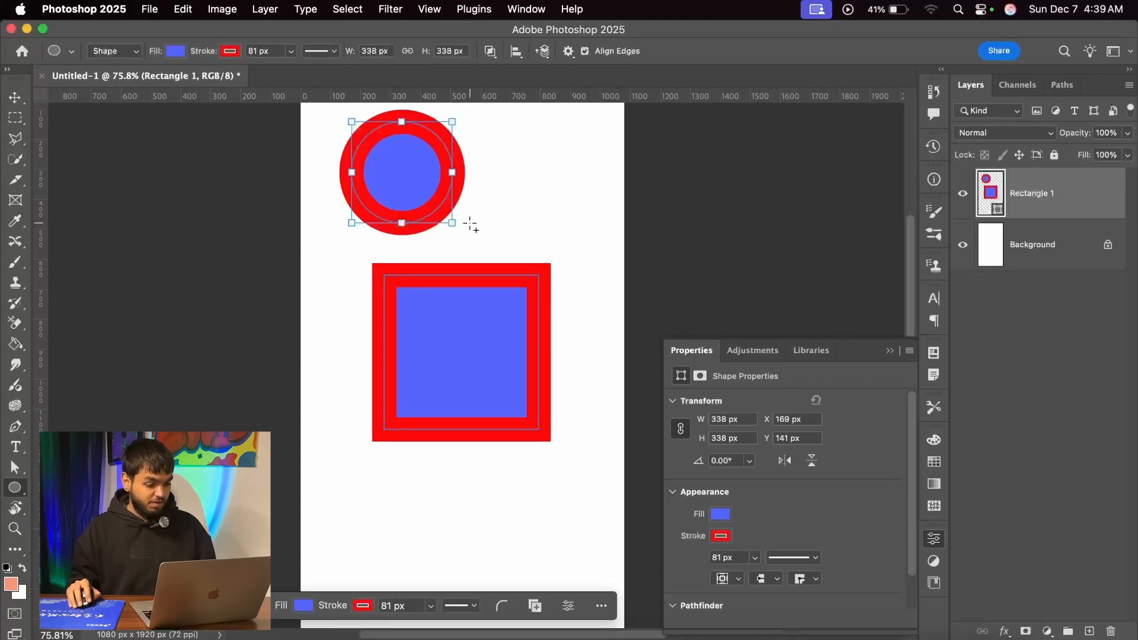
Switch to the Polygon tool and delete both the circle and the square, leaving only the background layer
right_click(25, 491)
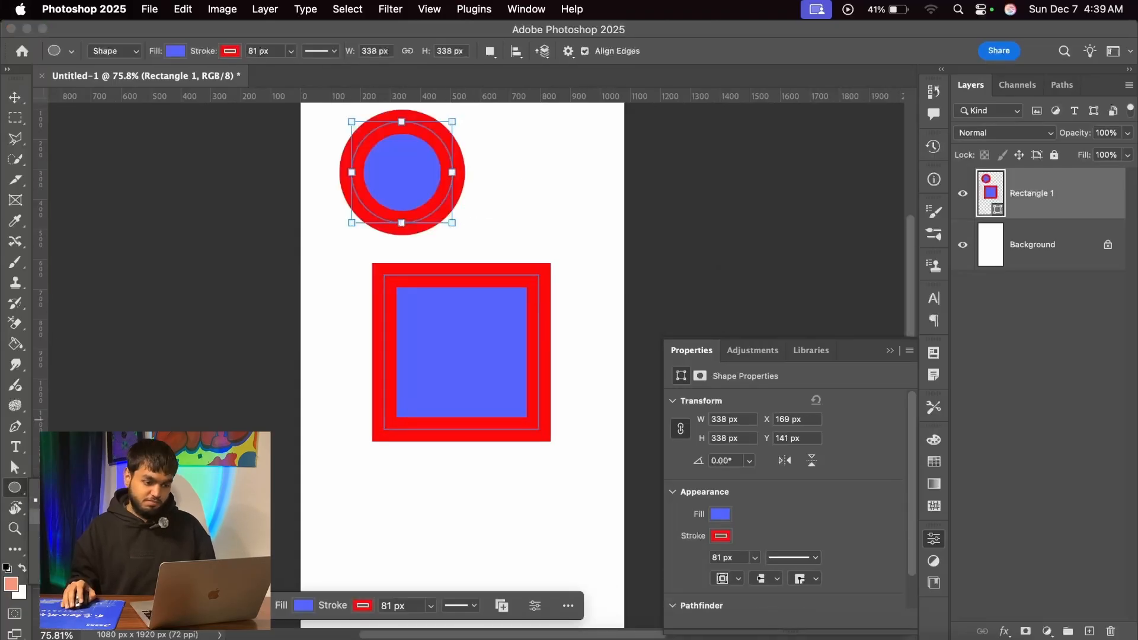
click(77, 531)
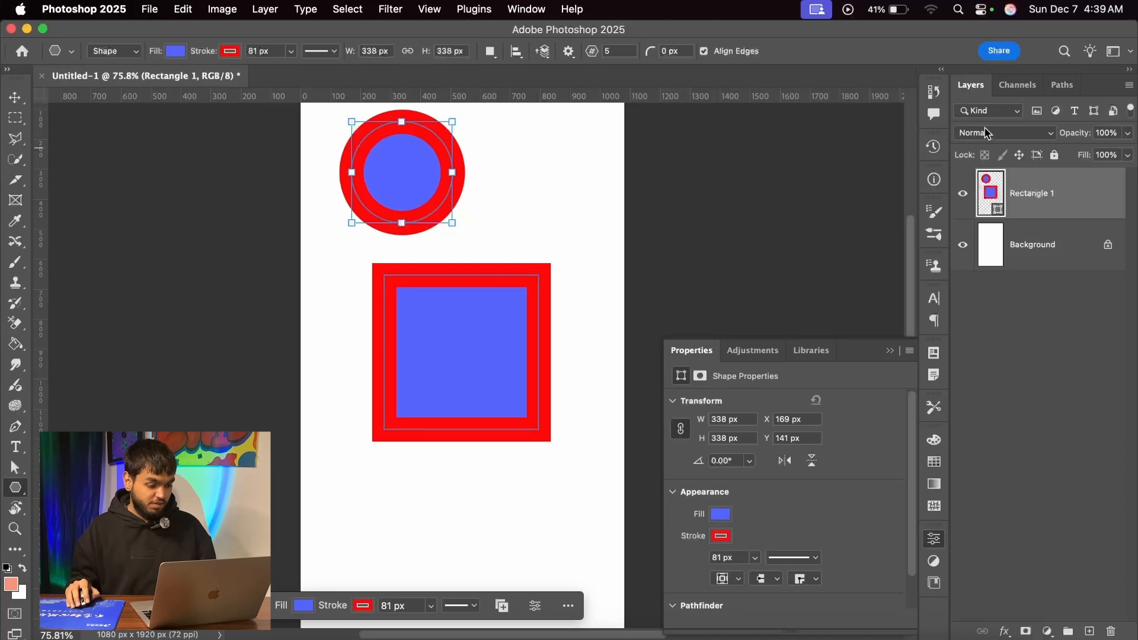
key(BackSpace)
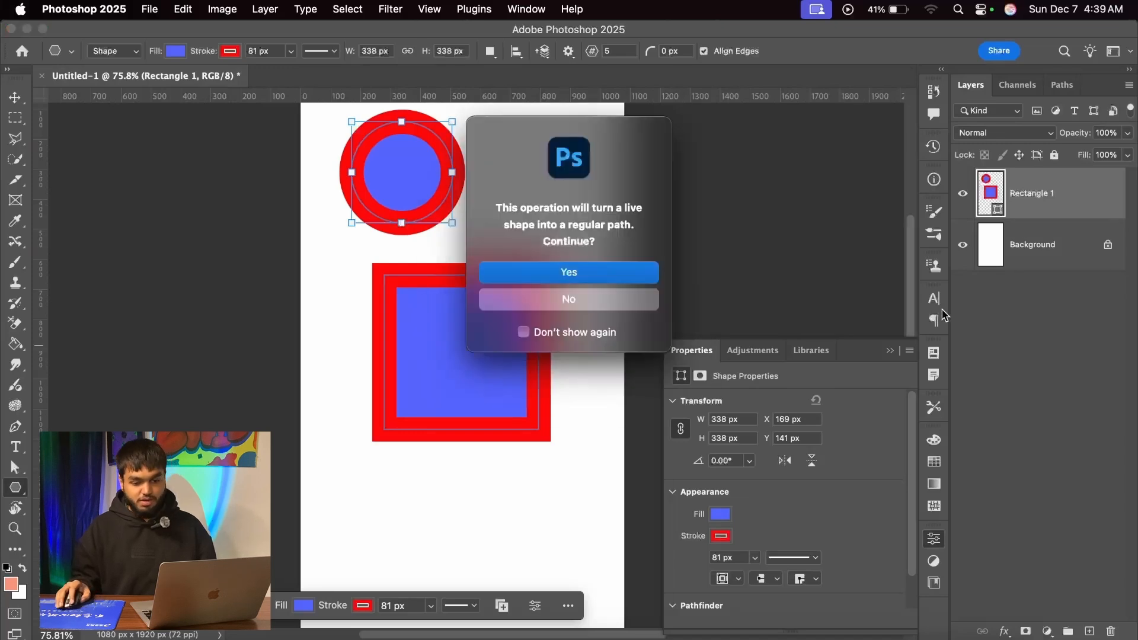
click(649, 276)
key(BackSpace)
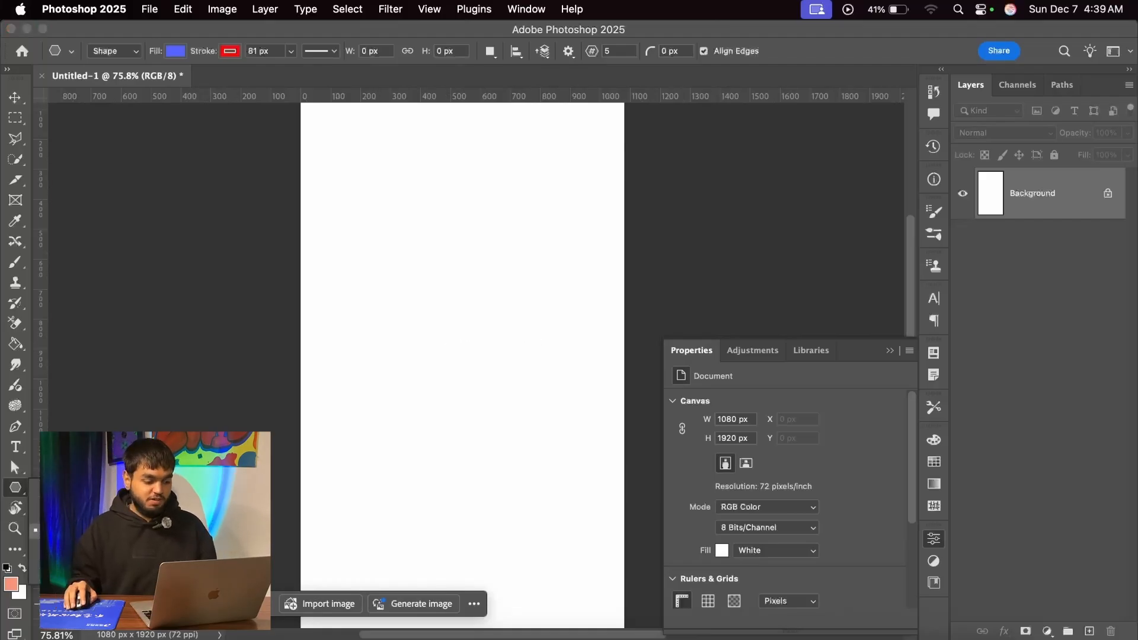
Draw a square about 545 px on each side in the upper canvas with the Rectangle tool, and undo it
click(15, 487)
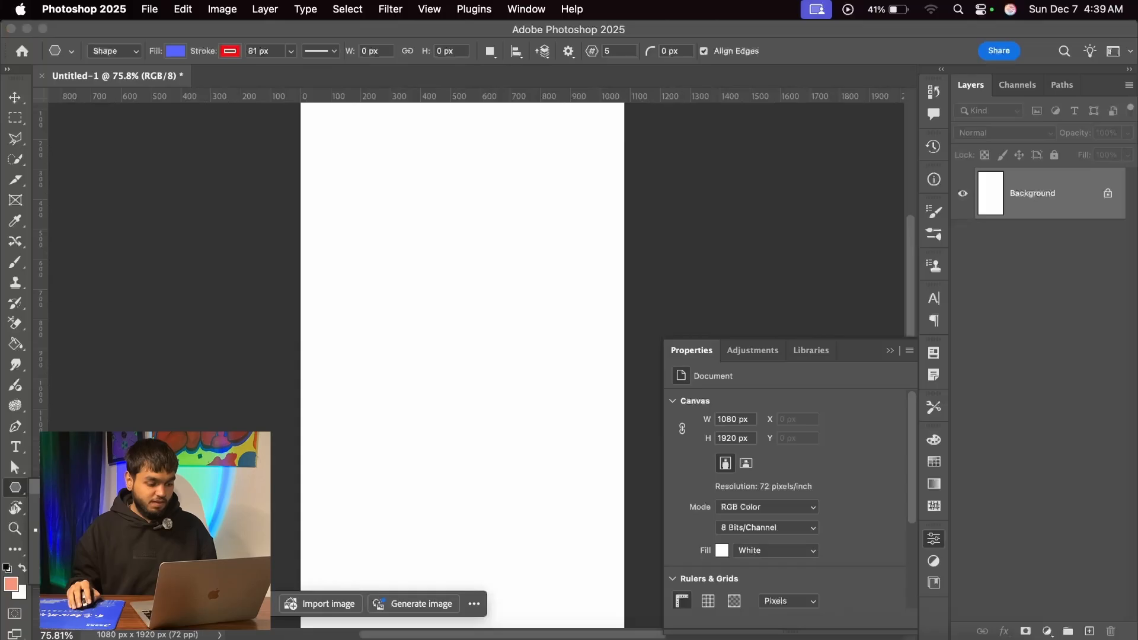
click(65, 488)
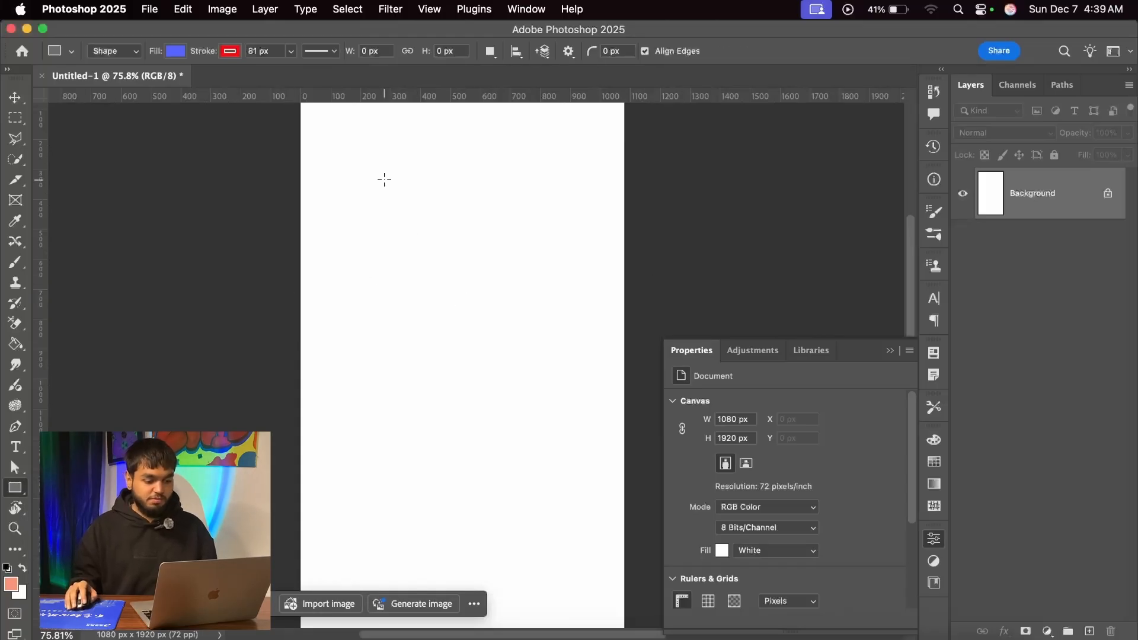
mouse_move(384, 179)
mouse_down()
mouse_move(518, 338)
mouse_move(548, 392)
mouse_up()
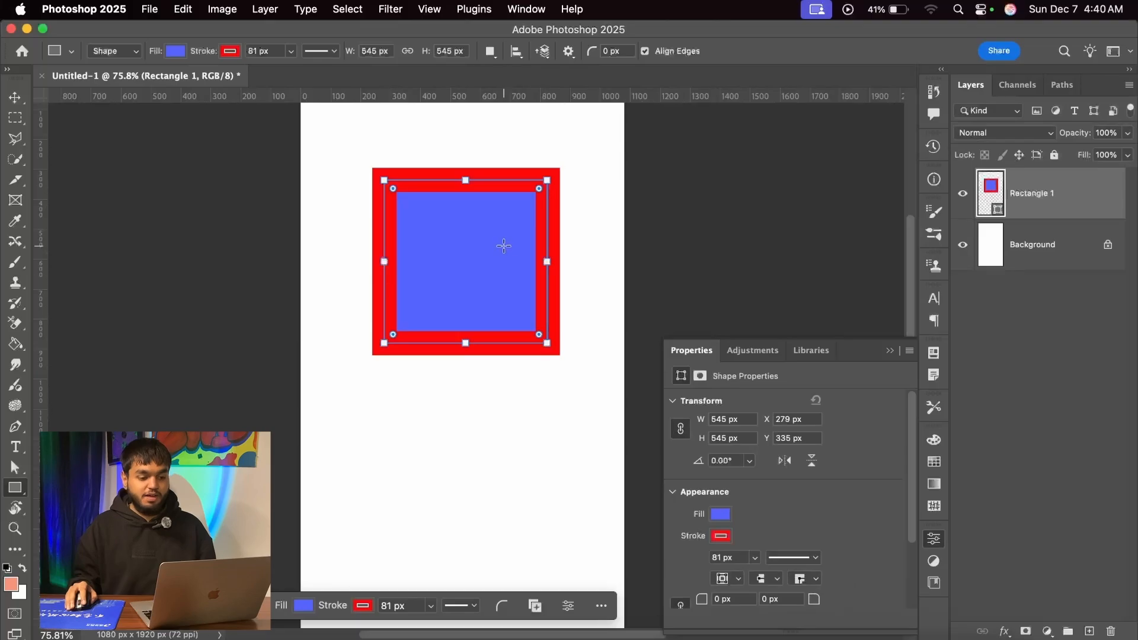
key(super+z)
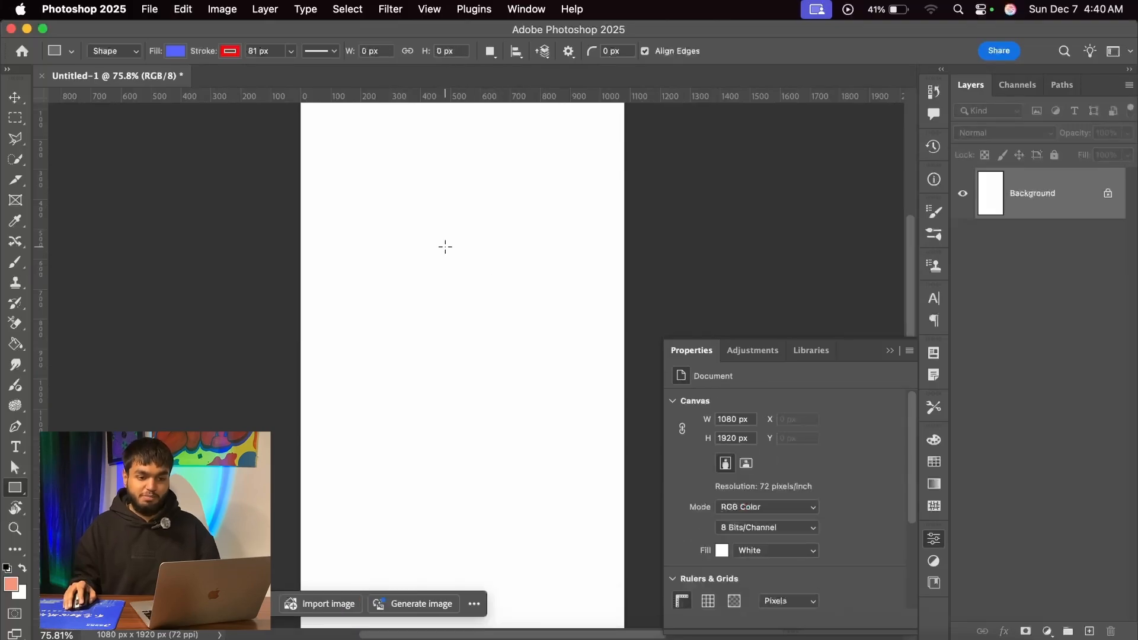
Create a rectangle with an exact size of 100 × 100 px and 0 px radii, and undo it
click(445, 247)
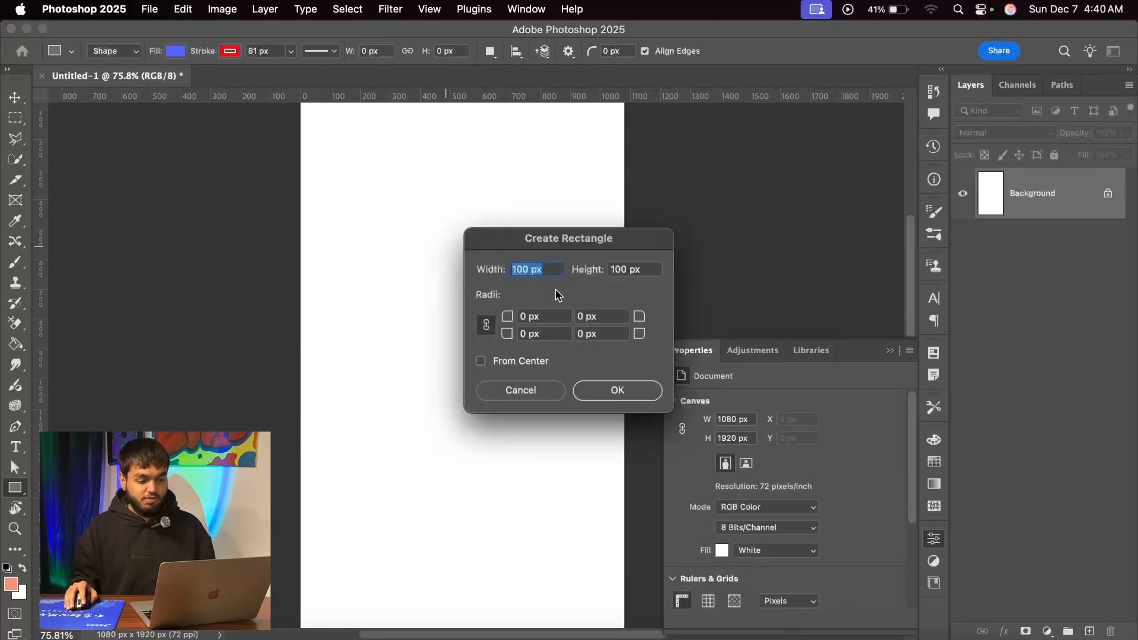
click(522, 270)
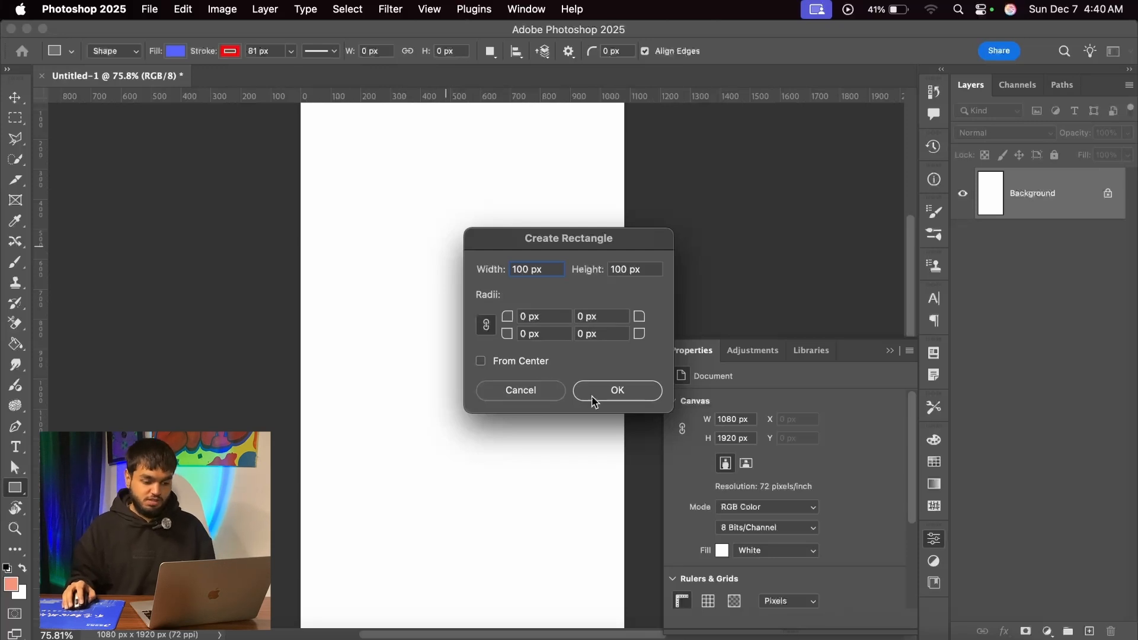
click(610, 401)
key(super+z)
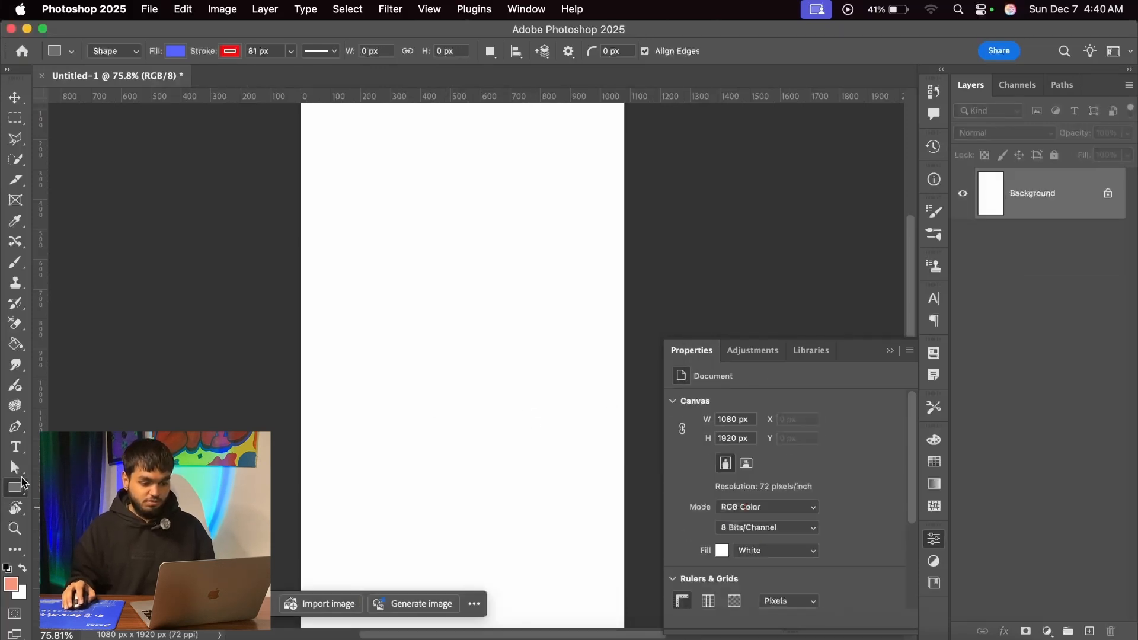
Start a polygon of exact size on the canvas with the Polygon tool and set its star ratio to 100%
right_click(22, 475)
right_click(20, 488)
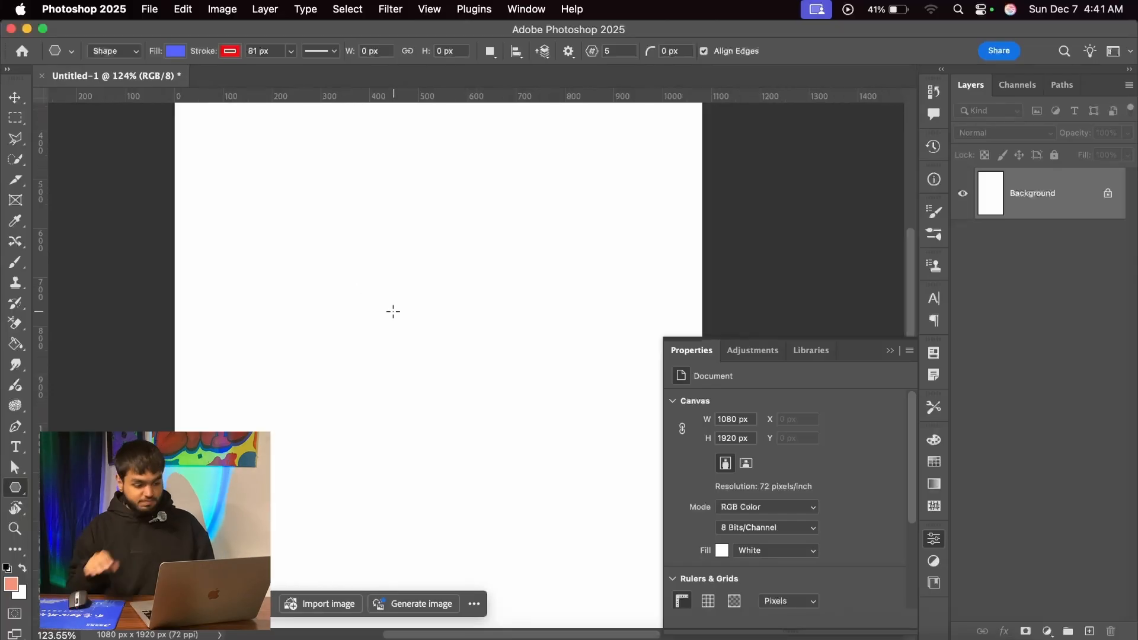
click(393, 313)
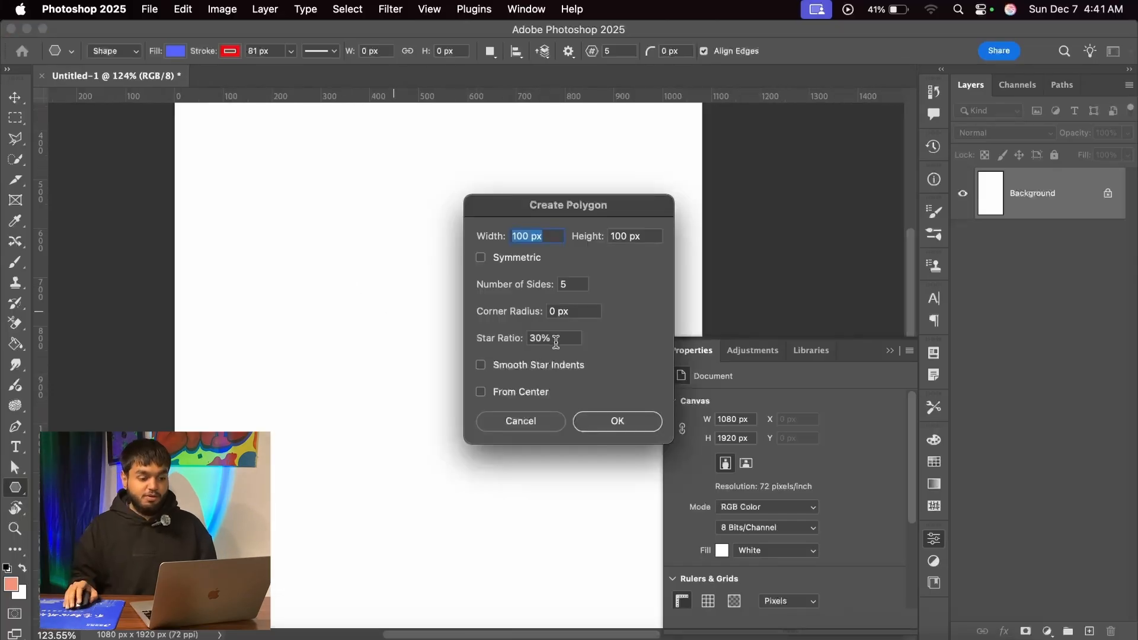
click(556, 341)
text(100)
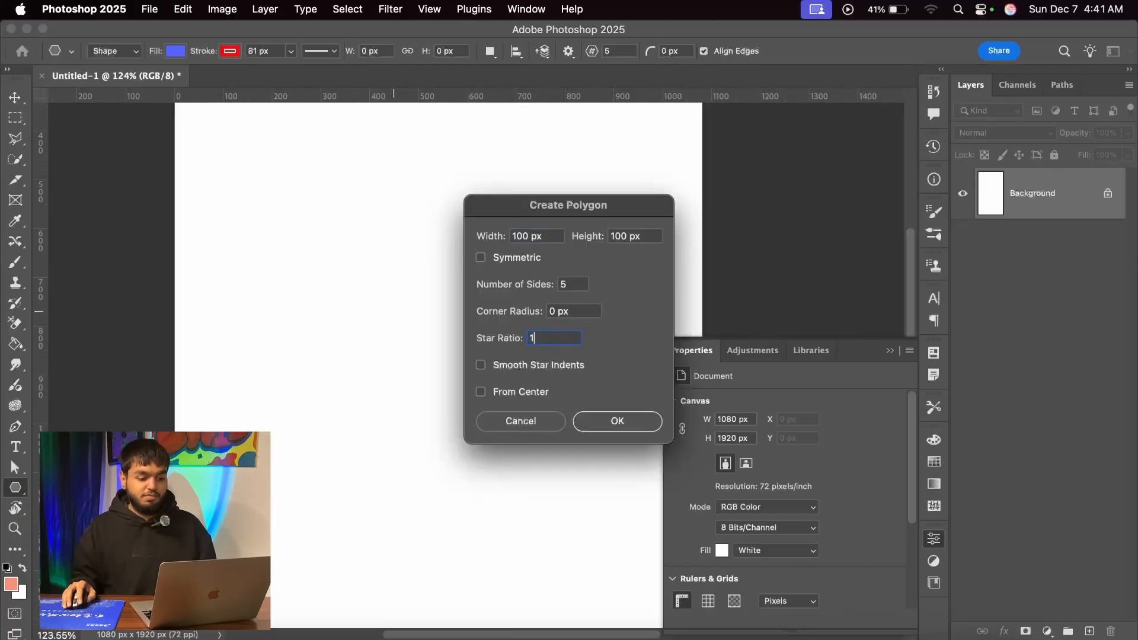
double_click(559, 339)
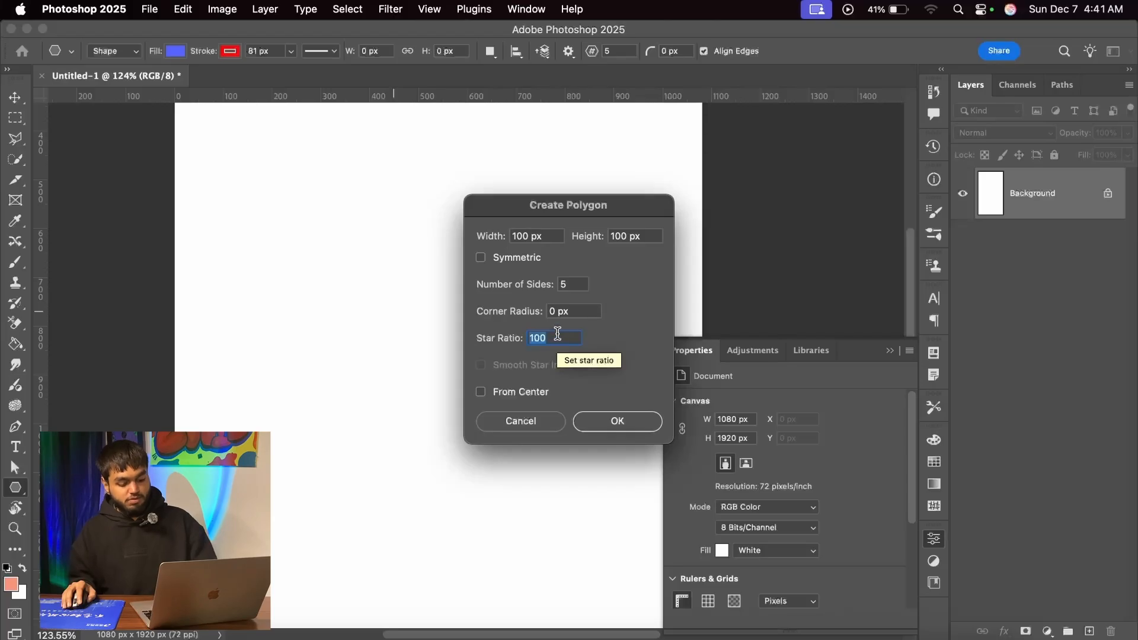
Create the polygon at 100 × 100 px with 5 sides and a 0 px corner radius
click(543, 237)
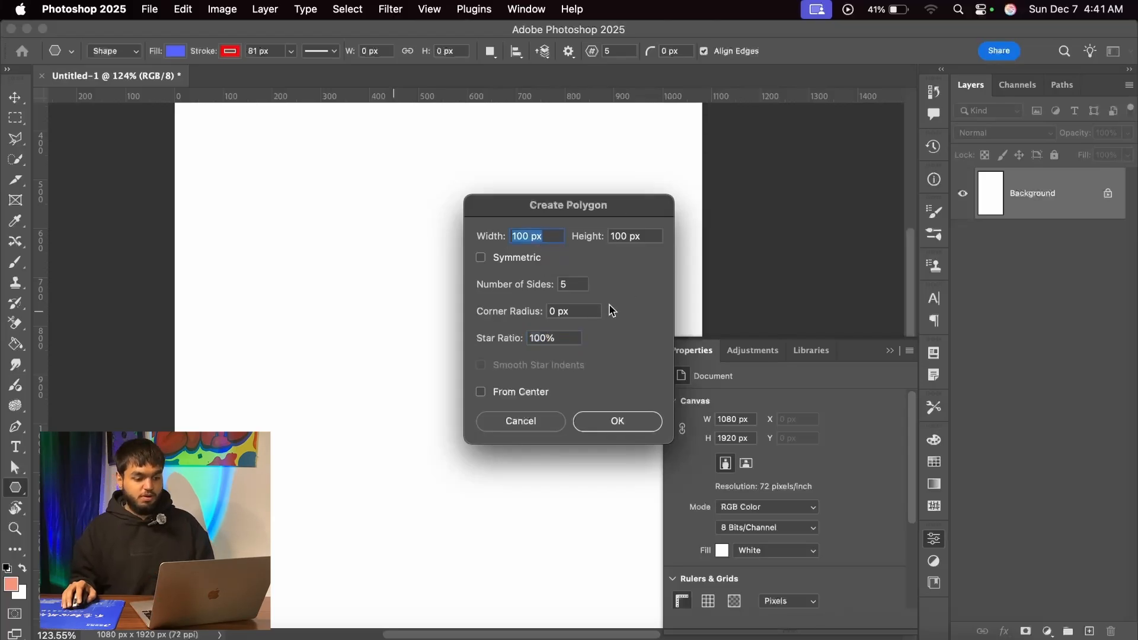
click(576, 287)
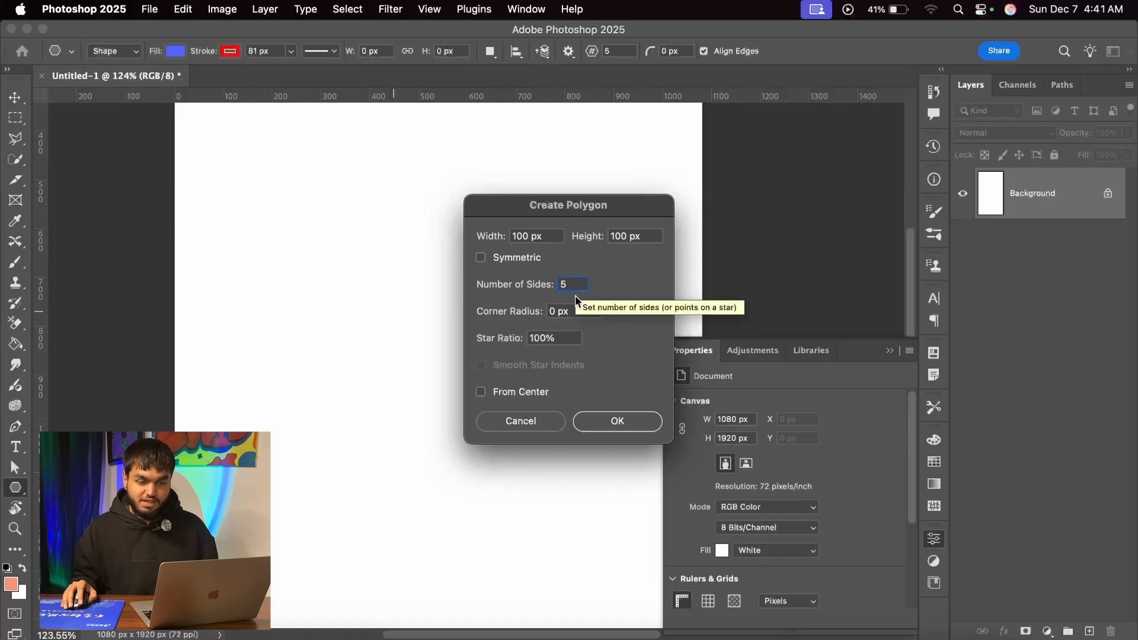
key(Tab)
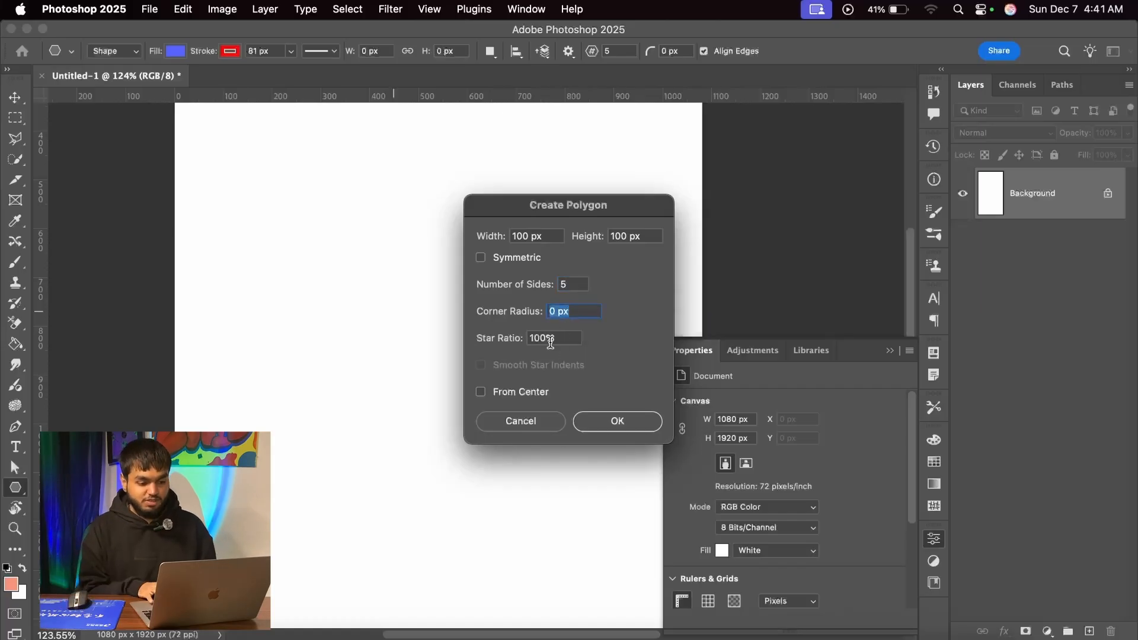
key(Tab)
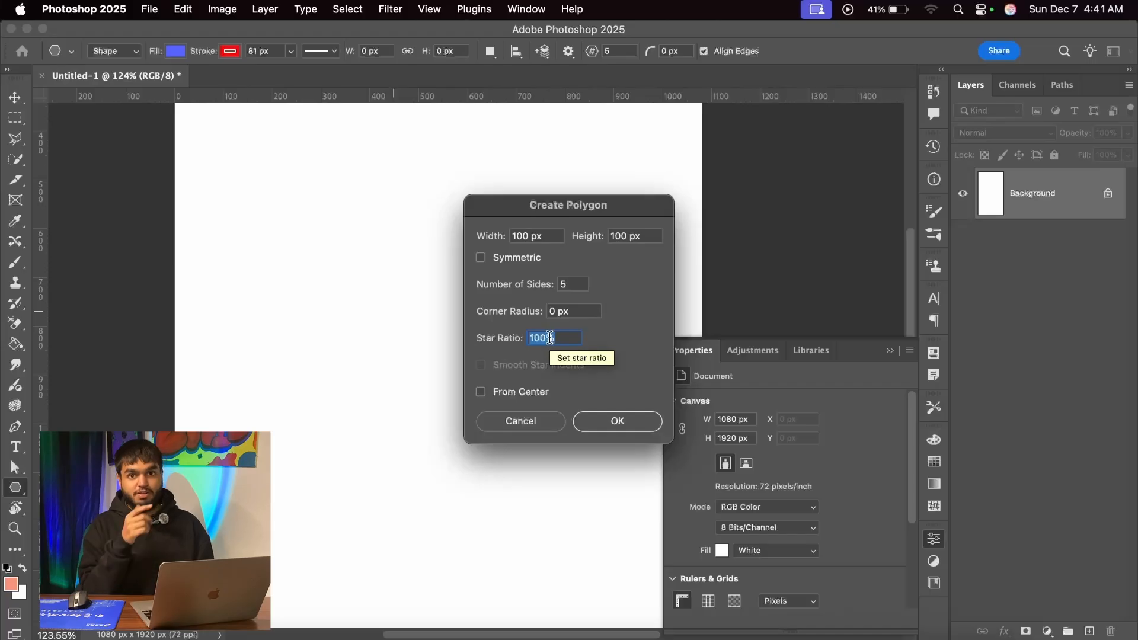
click(556, 339)
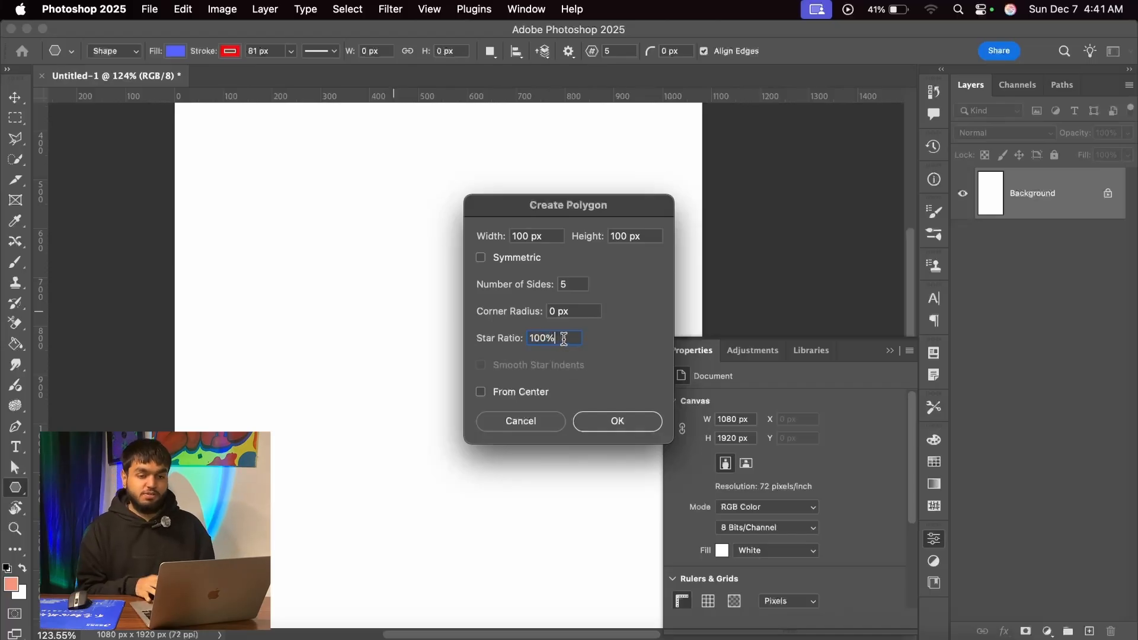
double_click(561, 339)
double_click(592, 314)
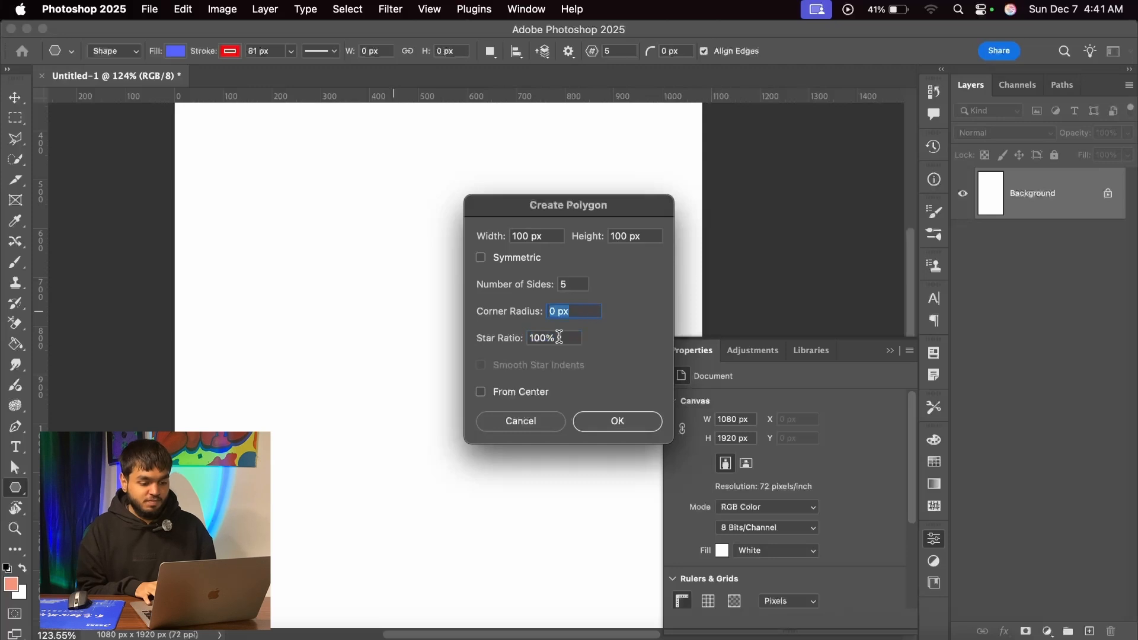
double_click(556, 336)
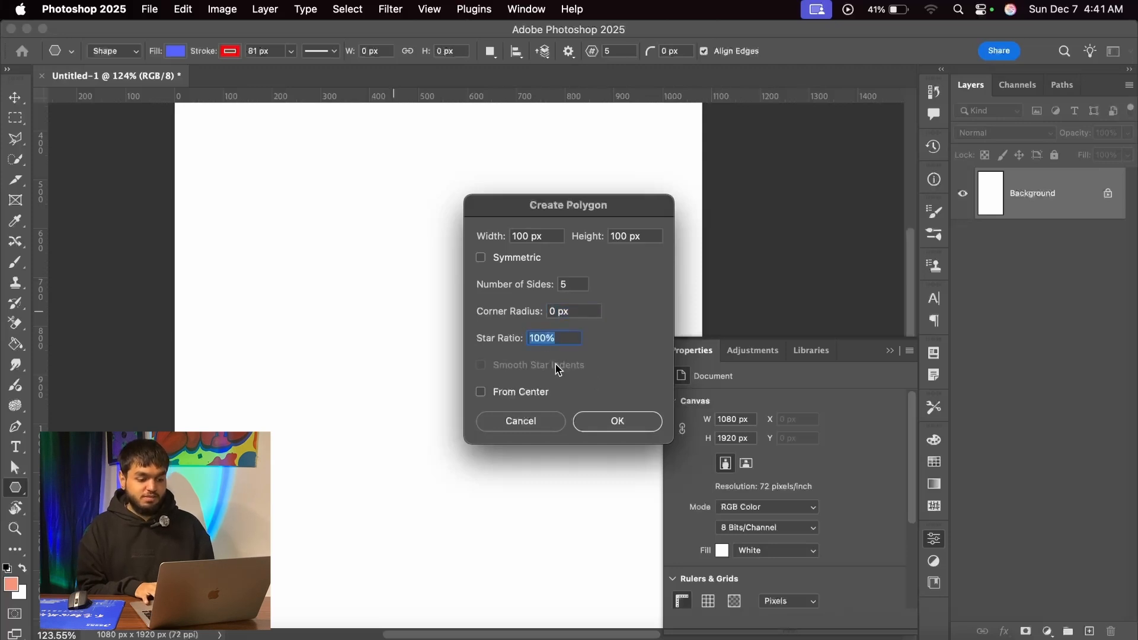
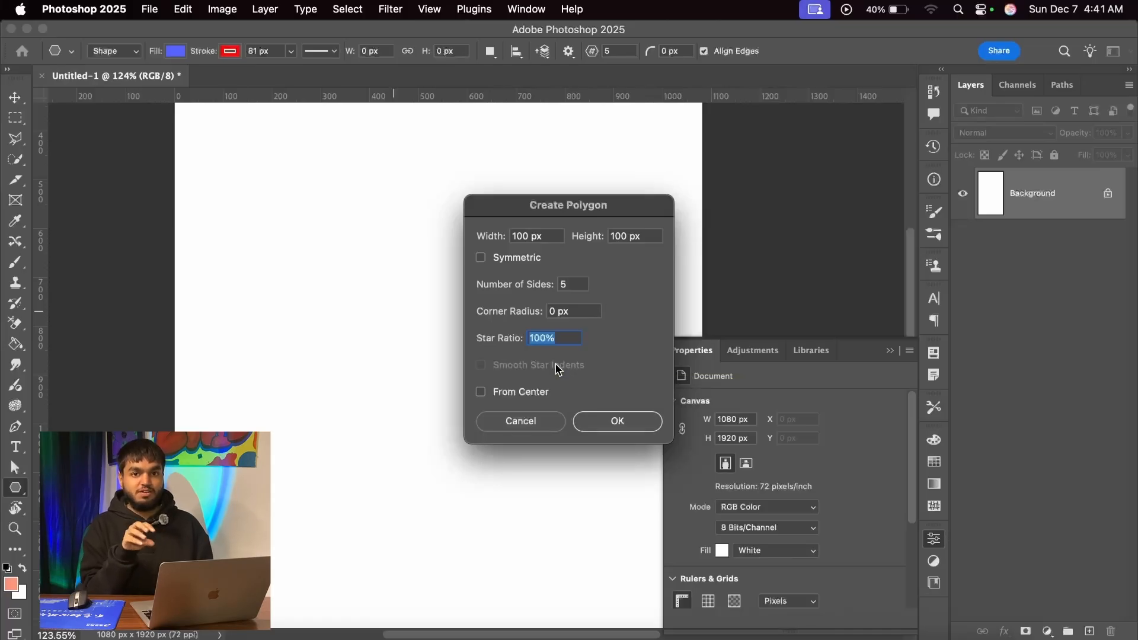
click(609, 422)
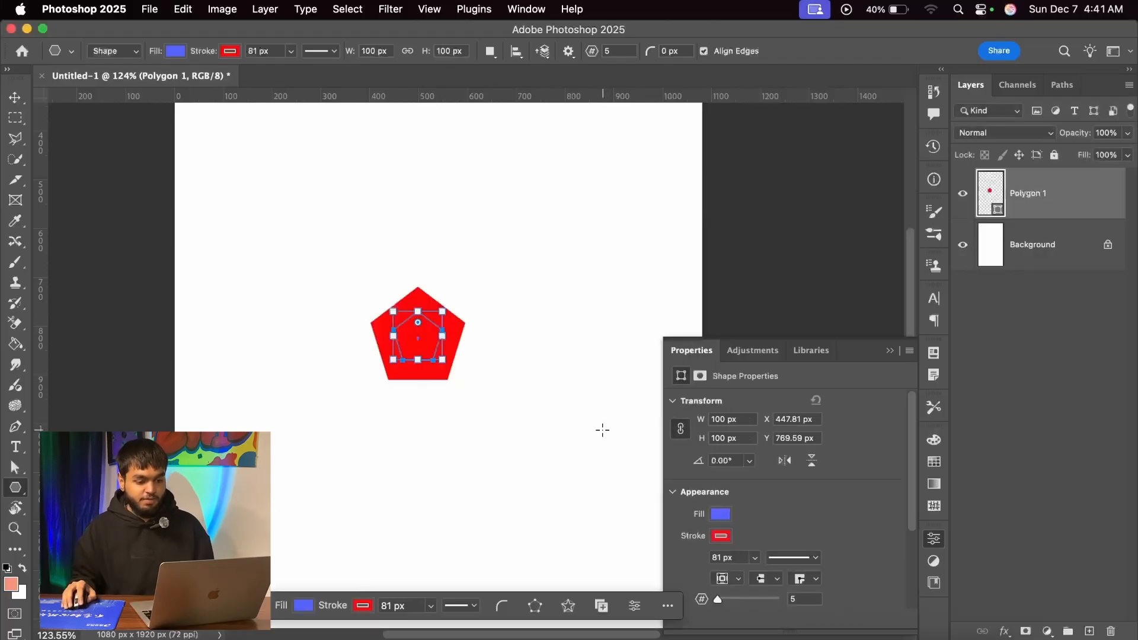
scroll(473, 325, up, 3)
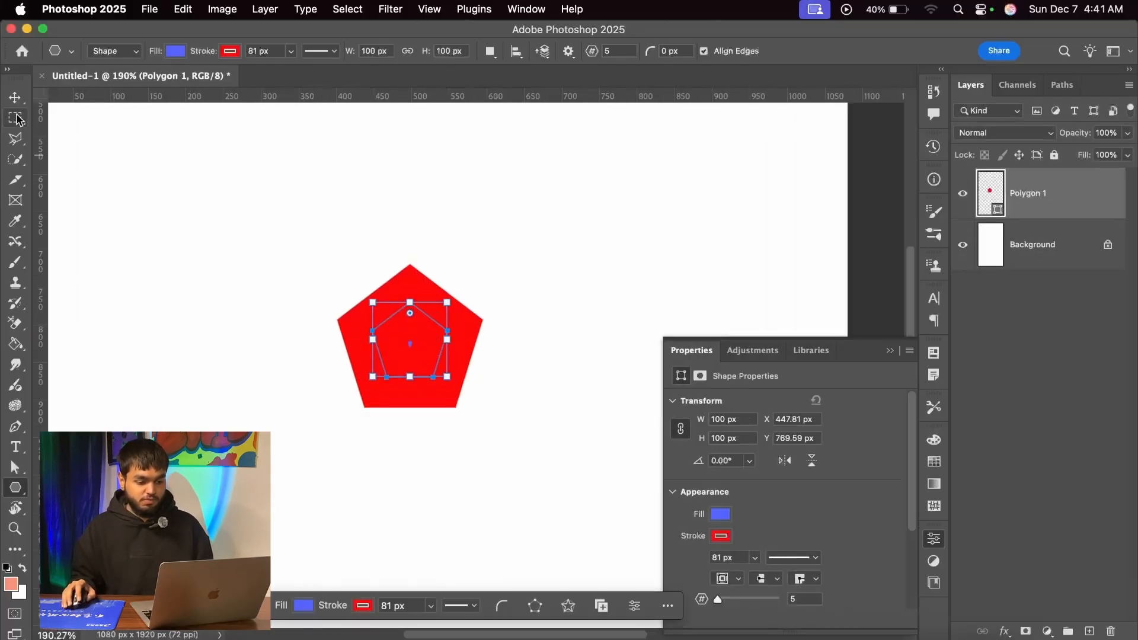
Set the pentagon's stroke width to 18 px
mouse_move(208, 50)
mouse_down()
mouse_move(127, 58)
mouse_move(138, 59)
mouse_up()
scroll(403, 329, up, 5)
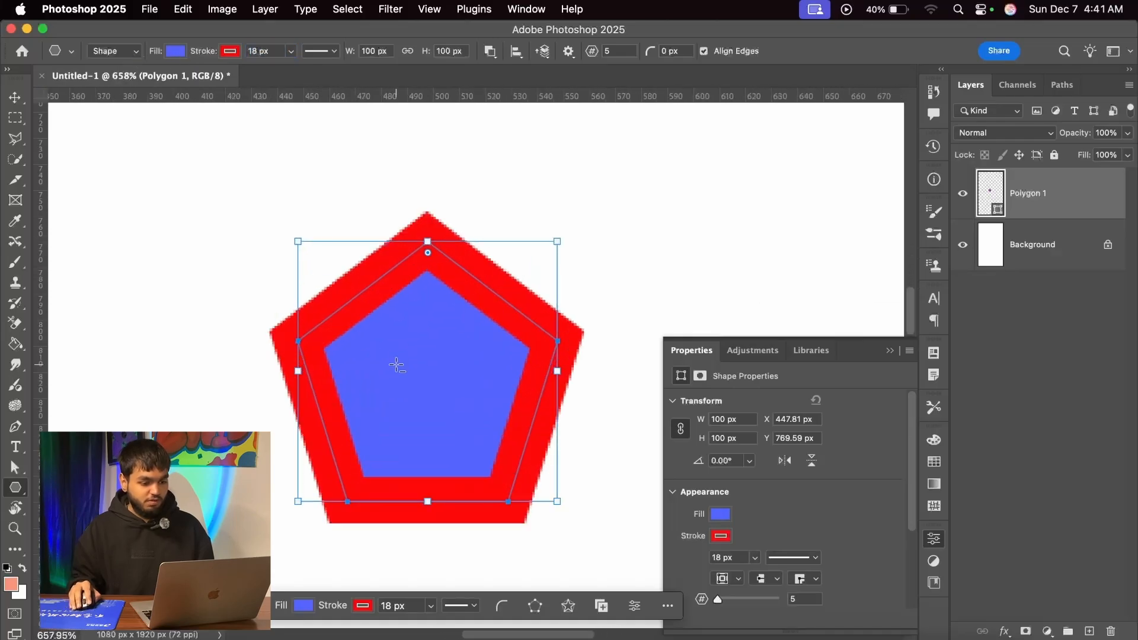
scroll(428, 285, down, 3)
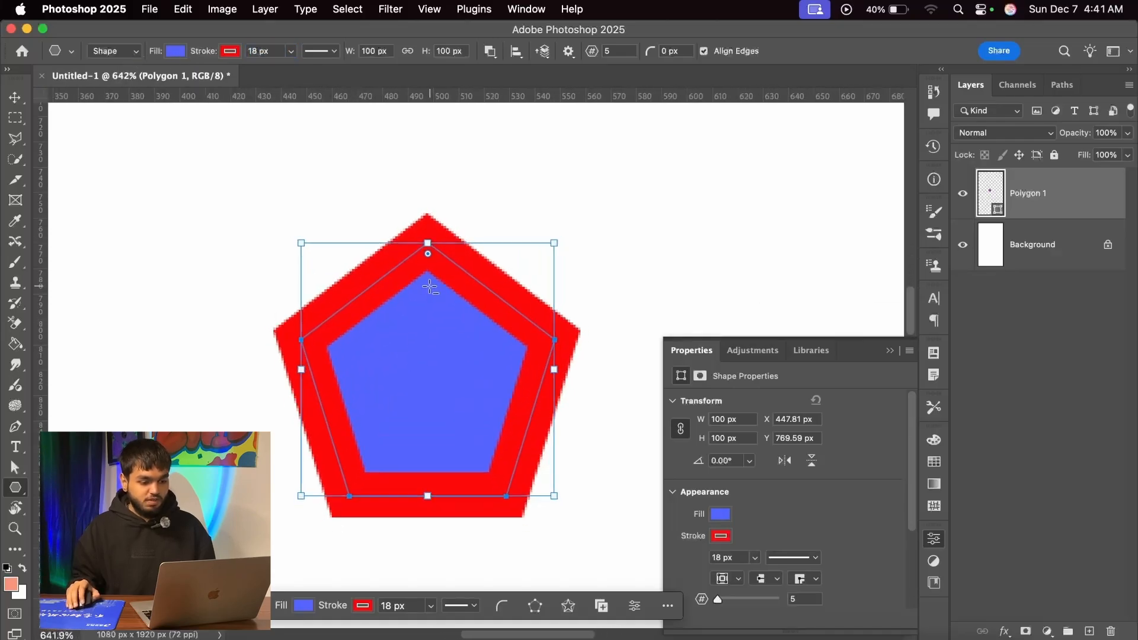
scroll(428, 289, up, 2)
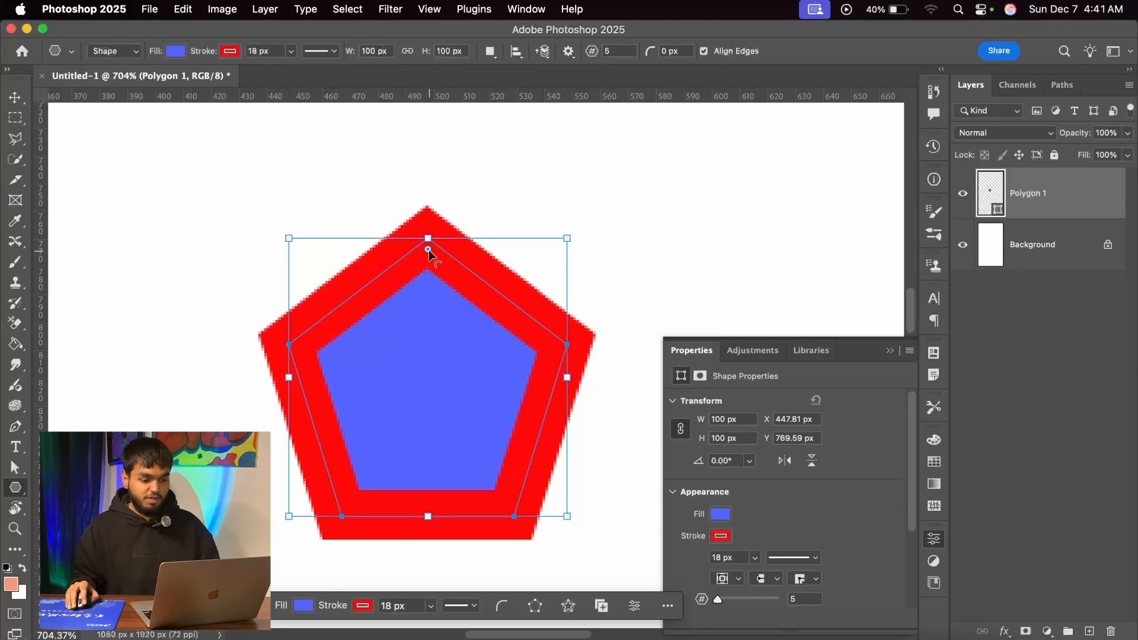
Round the pentagon's corners with its on-canvas radius control and undo it, and rotate the pentagon about 22° clockwise and undo it
drag(428, 250, 431, 301)
key(super+z)
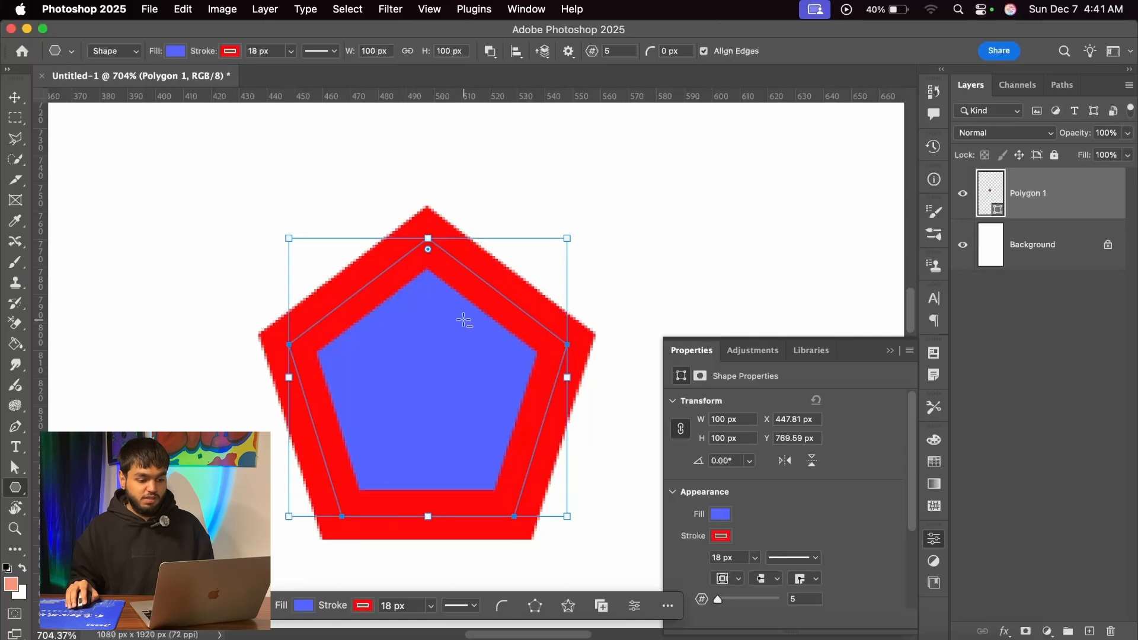
scroll(462, 320, down, 1)
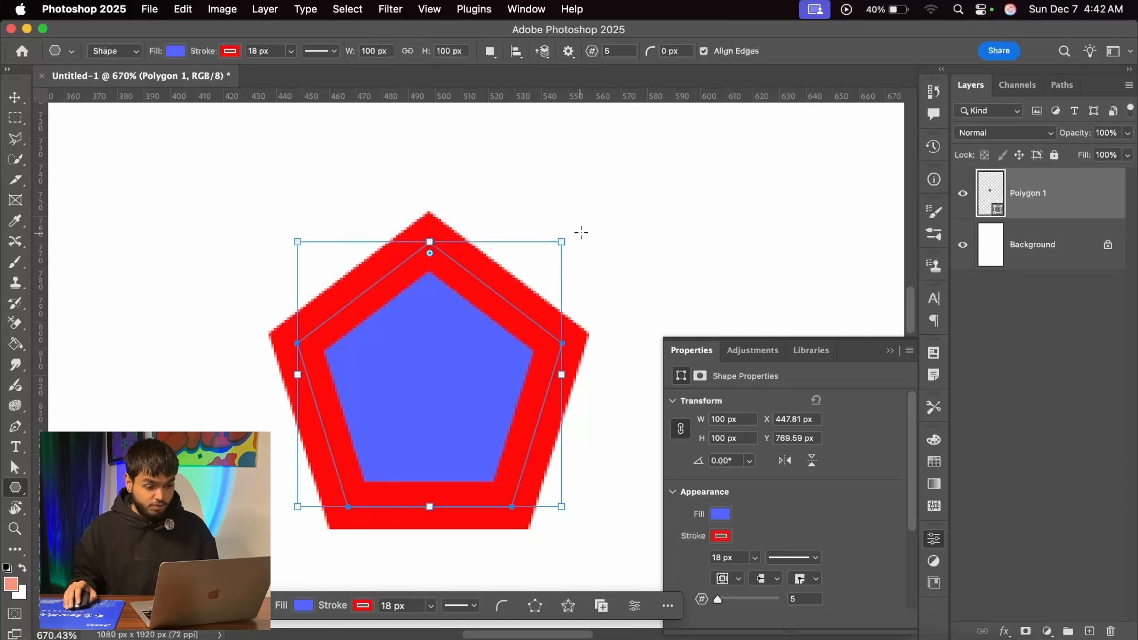
drag(574, 231, 554, 274)
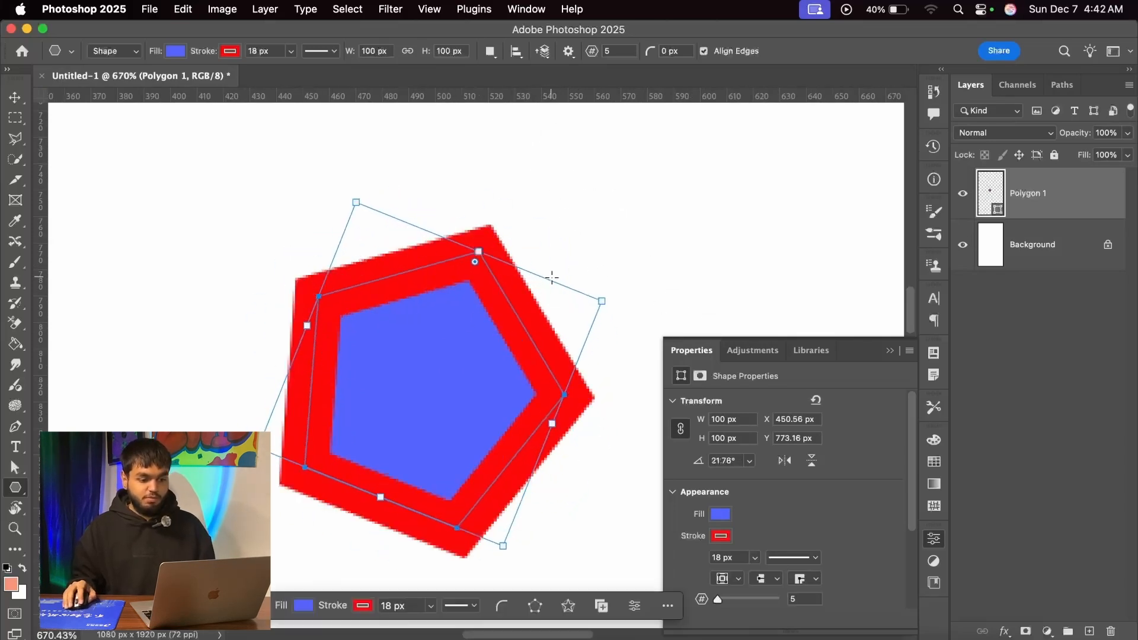
key(super+z)
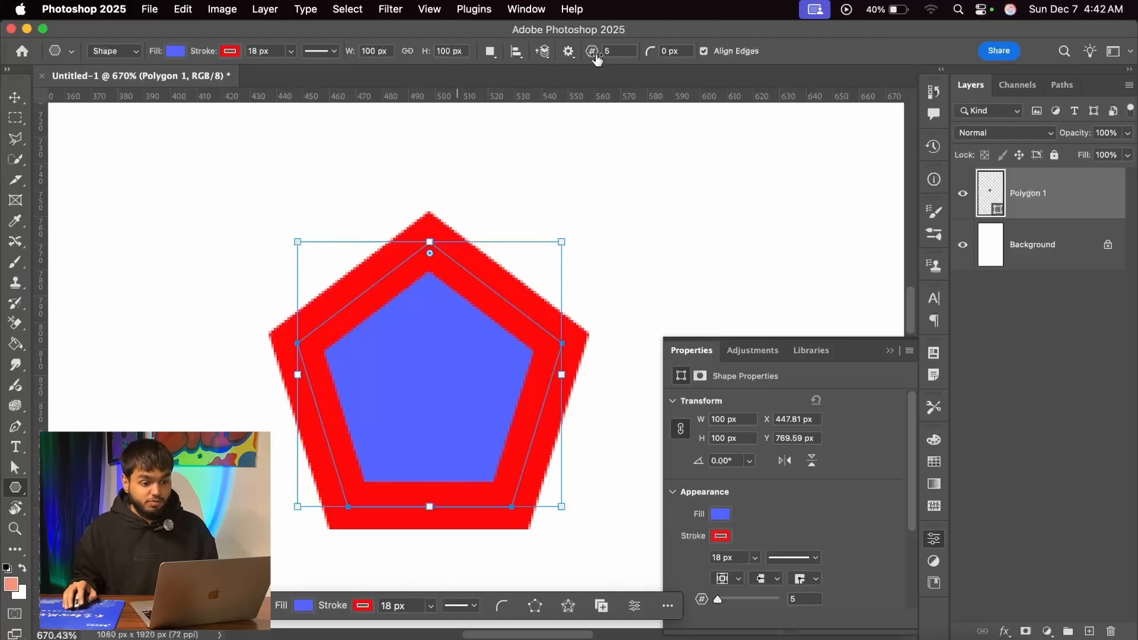
Set the number of sides to 13, draw a polygon about 85 px wide to the right of the pentagon, and undo it
drag(597, 57, 603, 54)
click(615, 54)
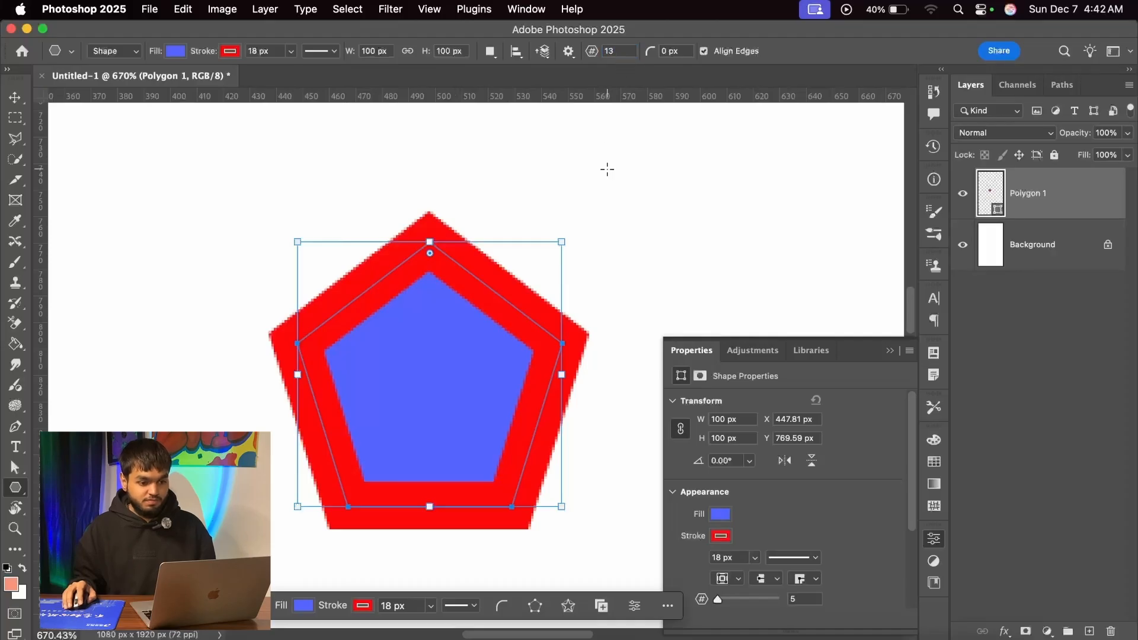
scroll(368, 171, down, 3)
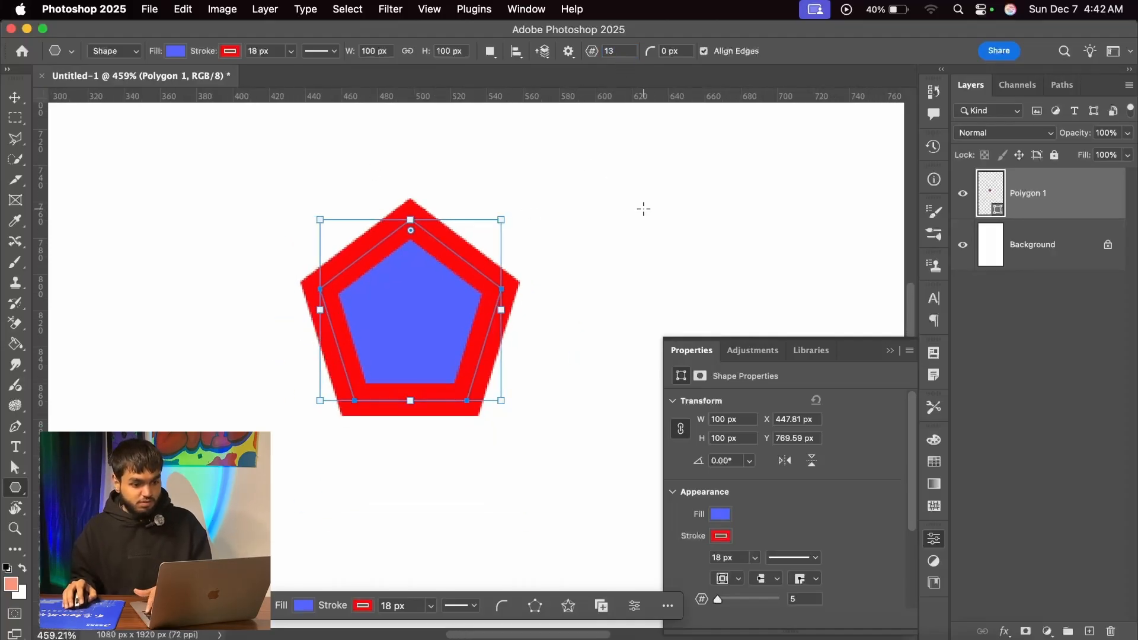
drag(620, 193, 793, 348)
drag(690, 234, 506, 274)
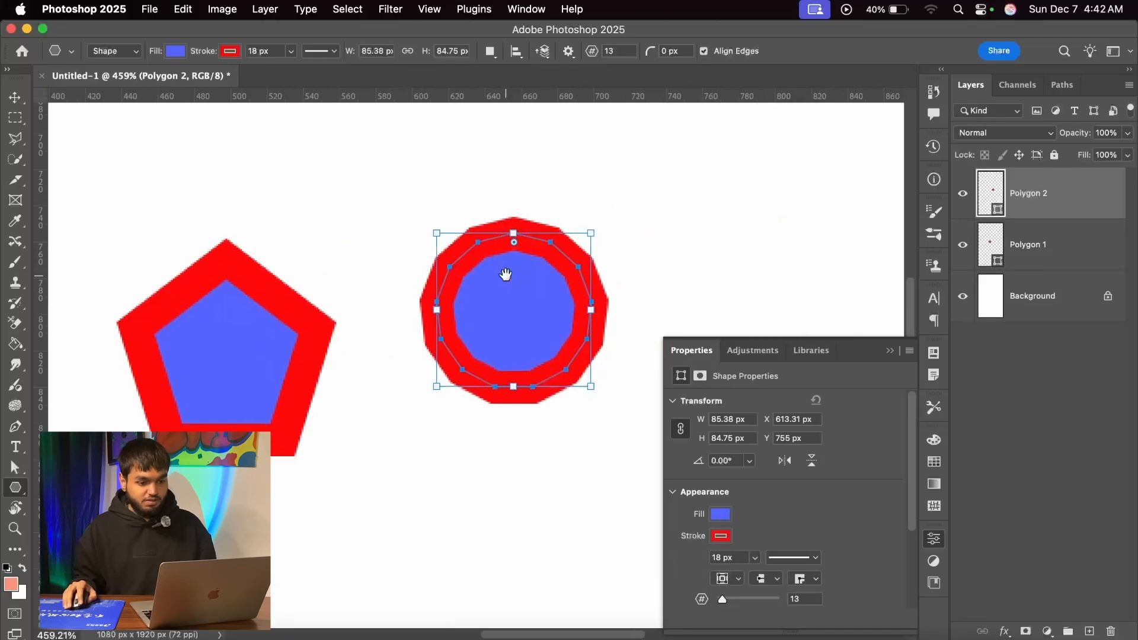
key(super+z)
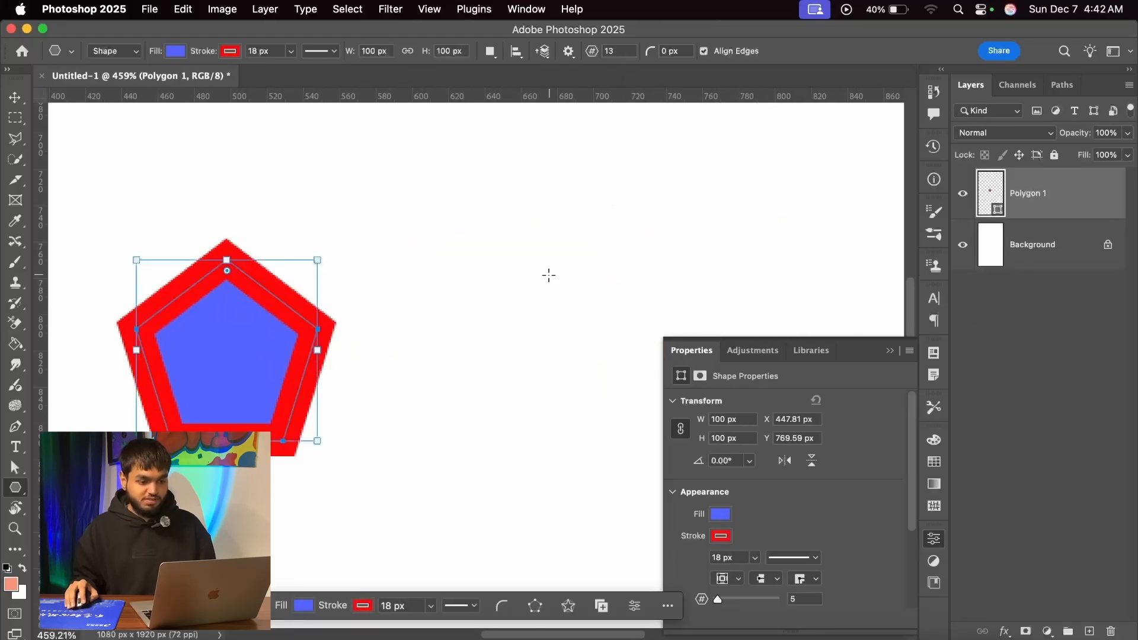
Set the Polygon tool's corner radius to 26 px, keeping the pentagon's 18 px stroke
scroll(318, 300, down, 4)
scroll(336, 302, up, 6)
scroll(513, 242, up, 1)
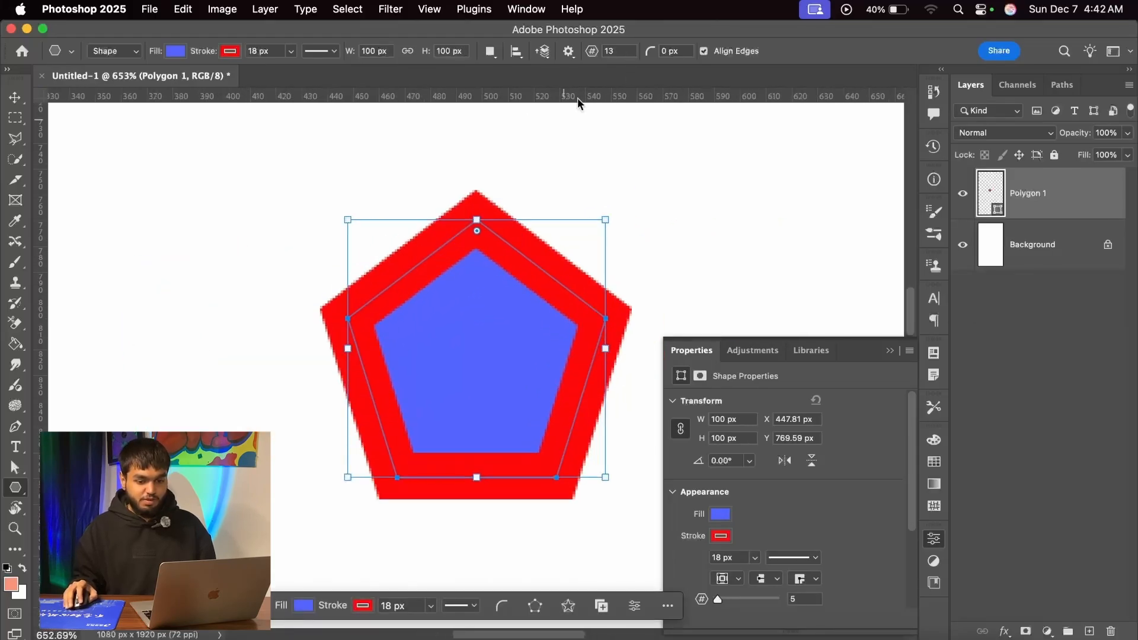
drag(651, 51, 670, 50)
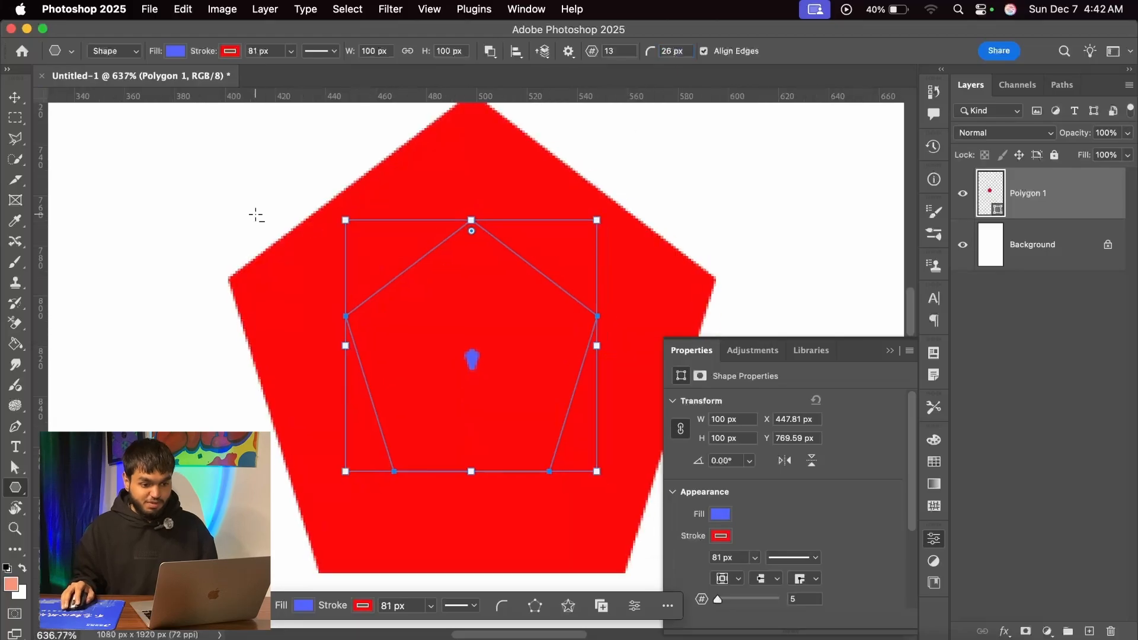
scroll(255, 215, down, 2)
key(super+z)
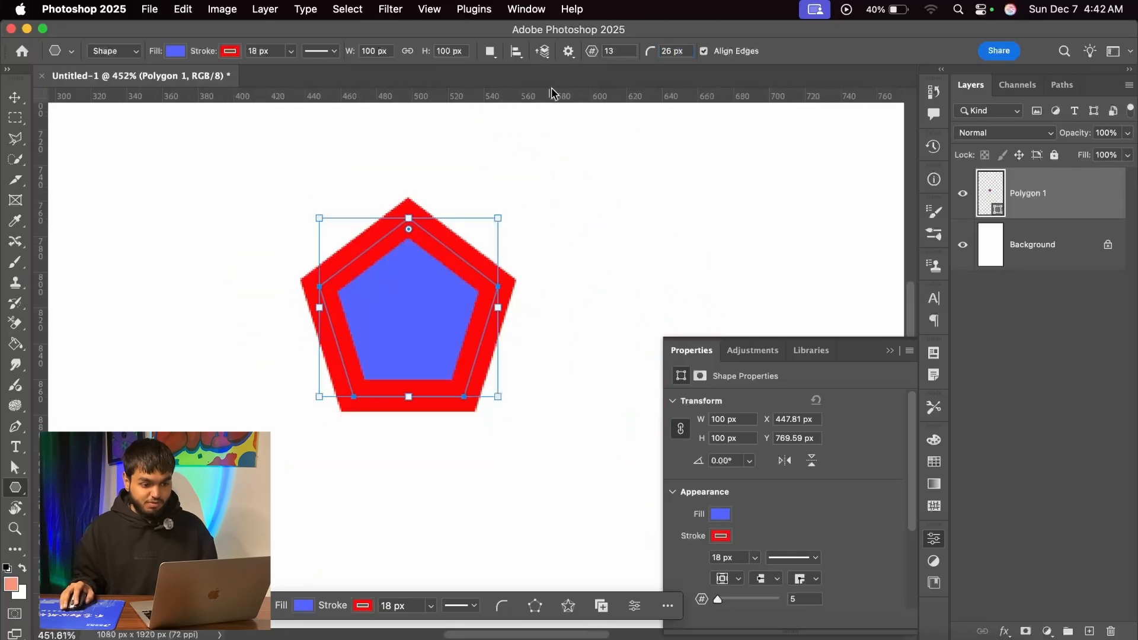
Set the number of sides to 8 and draw a rounded octagon about 151.5 px wide to the right of the pentagon
scroll(398, 190, down, 3)
scroll(537, 203, up, 2)
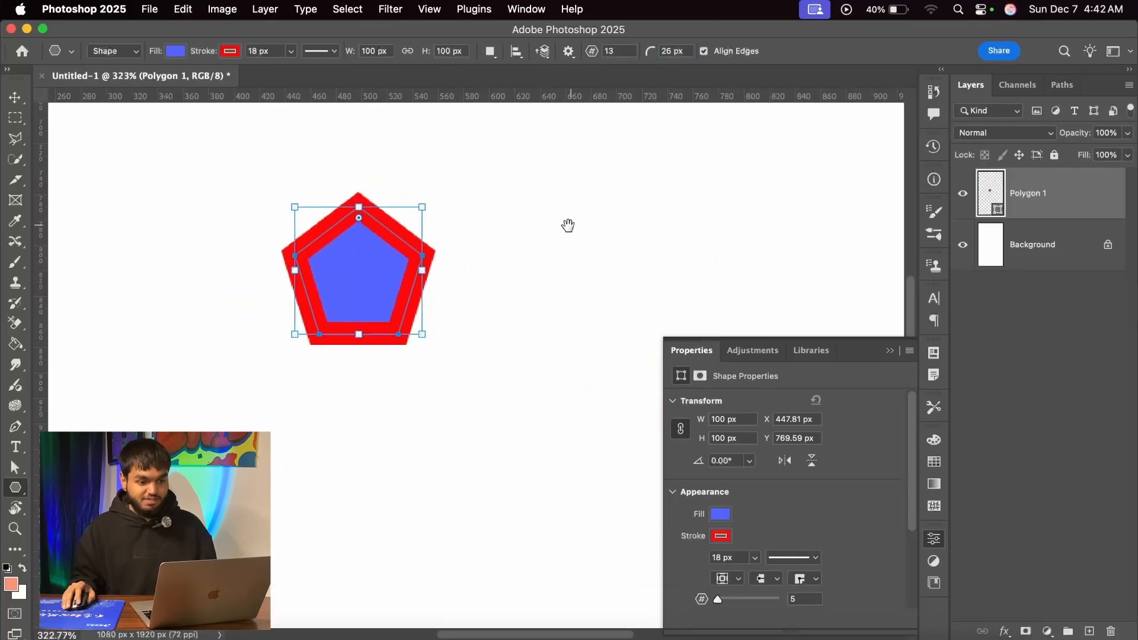
scroll(569, 226, right, 2)
click(622, 51)
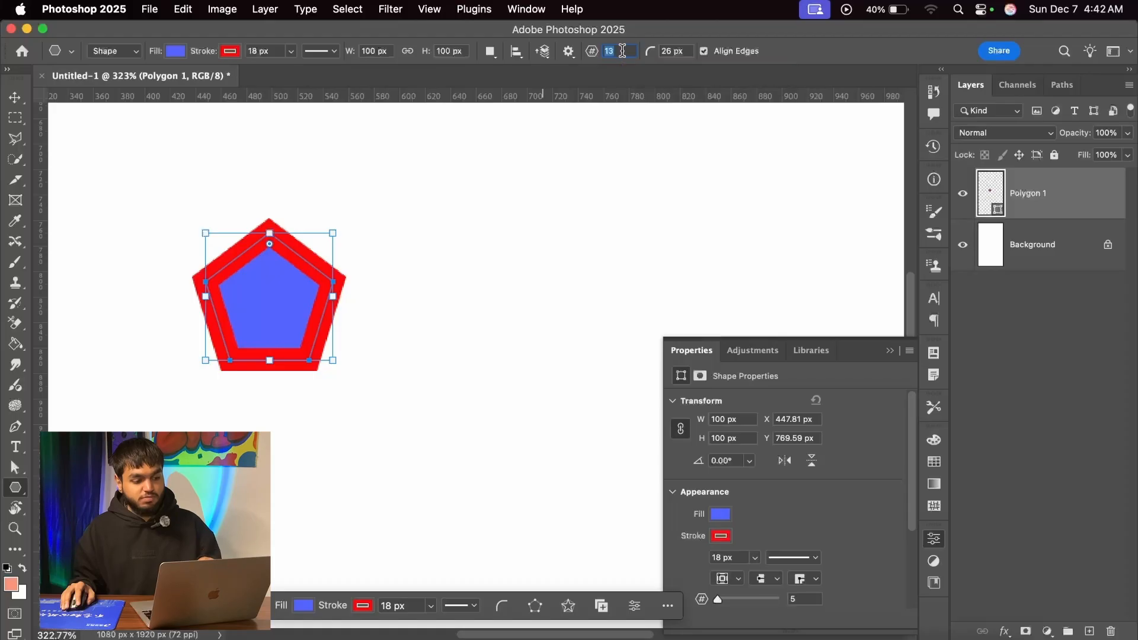
mouse_move(465, 201)
mouse_down()
mouse_move(632, 432)
mouse_move(669, 523)
mouse_up()
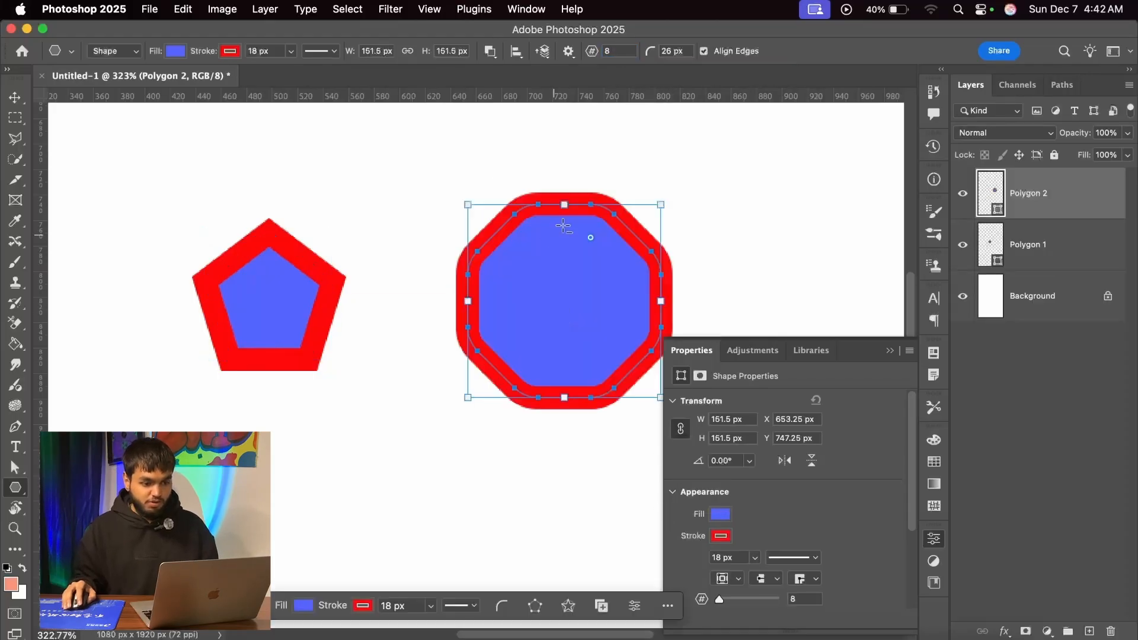
scroll(590, 230, up, 2)
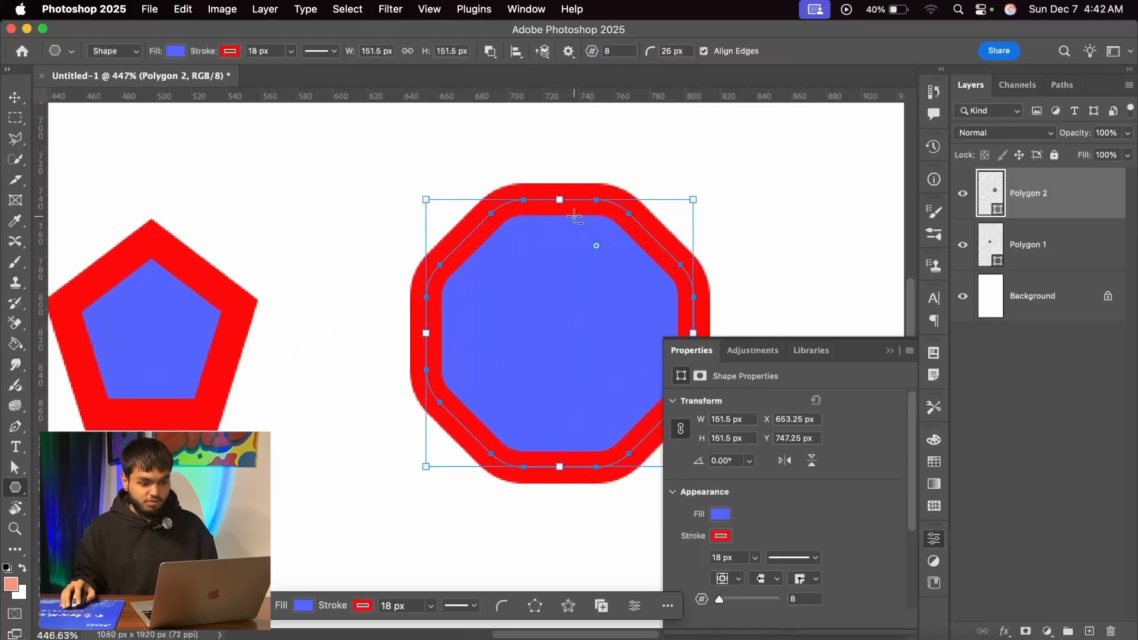
Set the corner radius to 0 px and draw a sharp-cornered octagon about 145 px wide to the right of the rounded one
click(670, 52)
key(shift+Down)
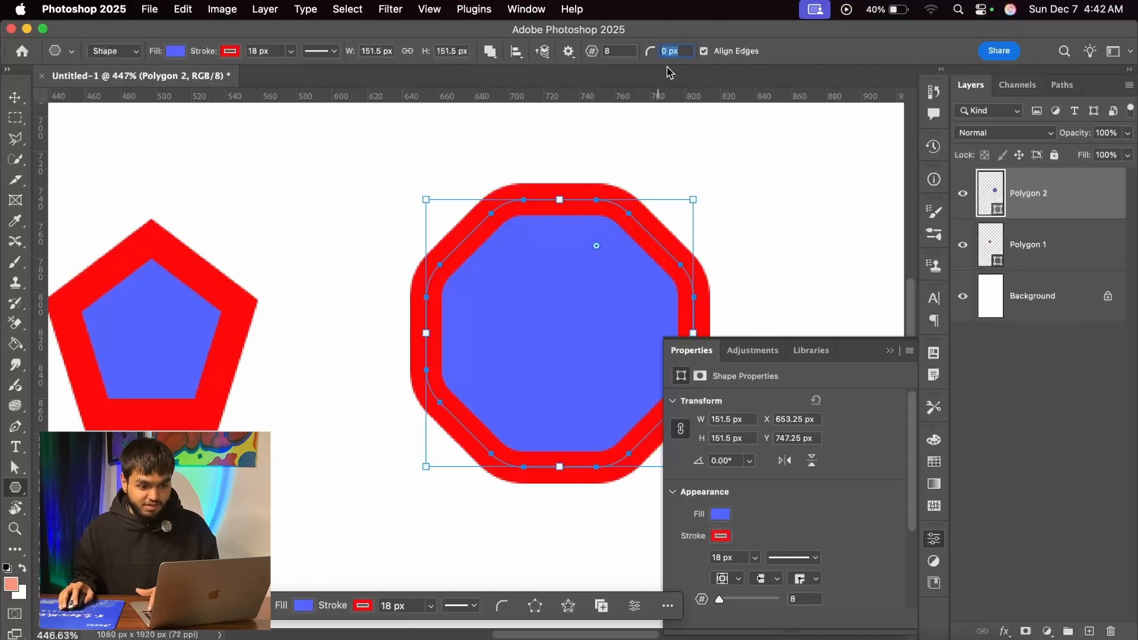
key(Return)
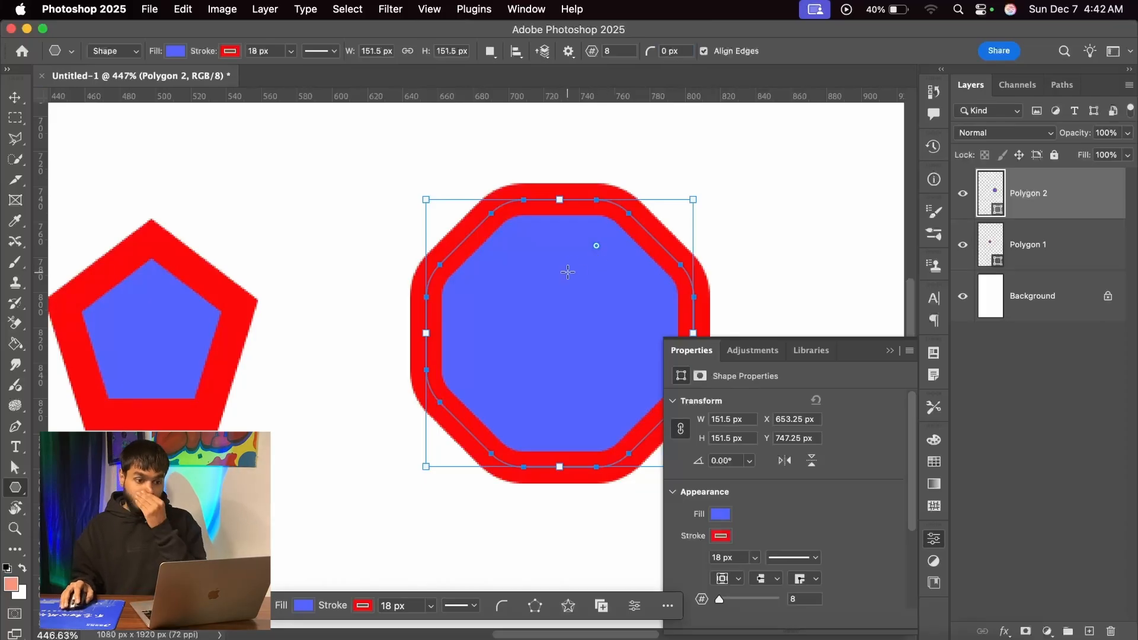
scroll(569, 219, down, 3)
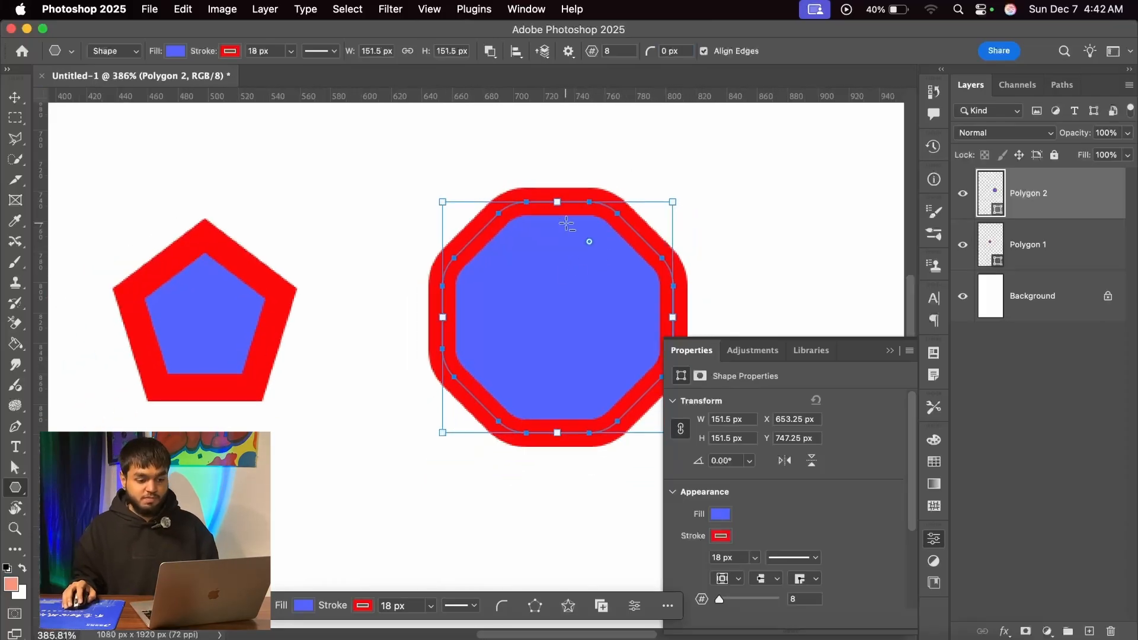
scroll(276, 216, down, 3)
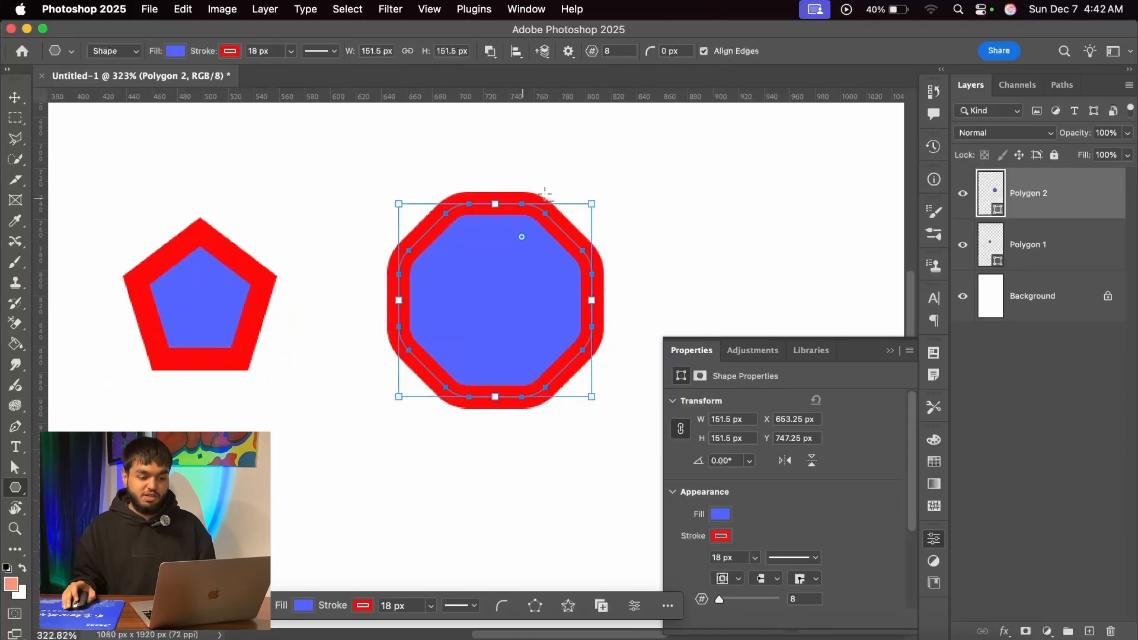
scroll(403, 189, down, 3)
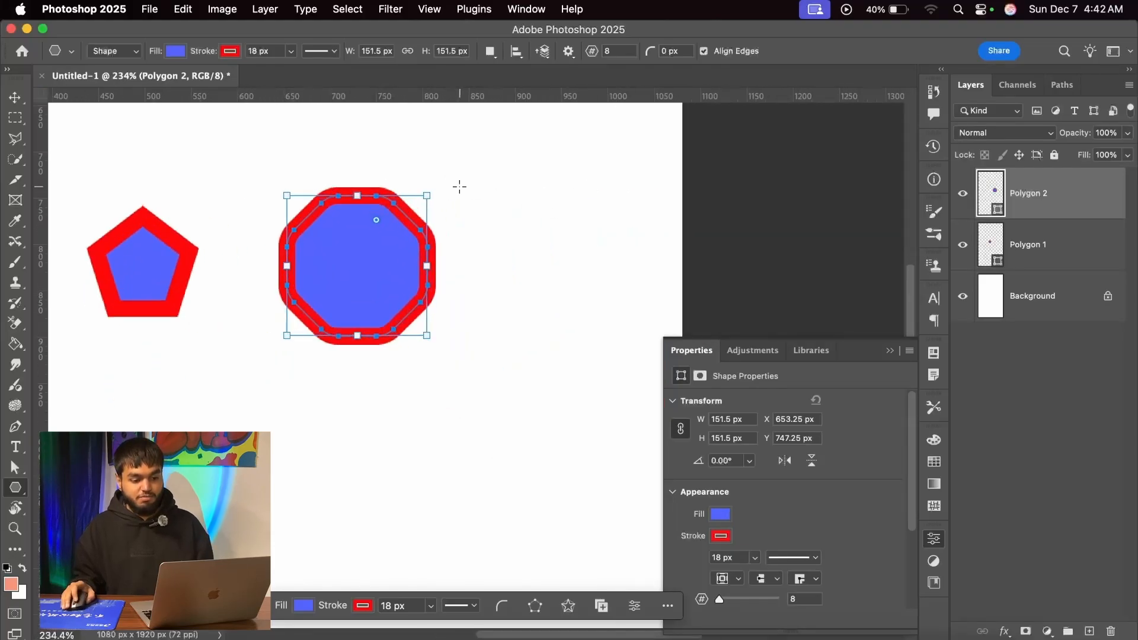
mouse_move(462, 188)
mouse_down()
mouse_move(586, 376)
mouse_move(605, 439)
mouse_move(564, 411)
mouse_up()
scroll(564, 412, up, 1)
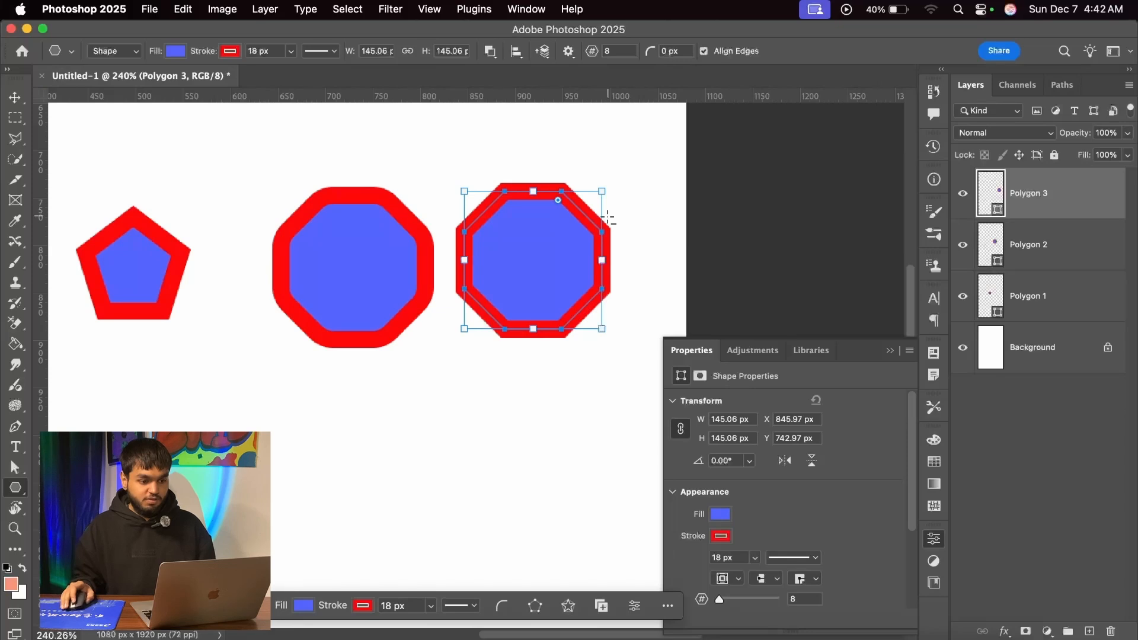
Select the pentagon and both octagons together with the Move tool and delete them
scroll(605, 215, down, 5)
scroll(561, 234, up, 5)
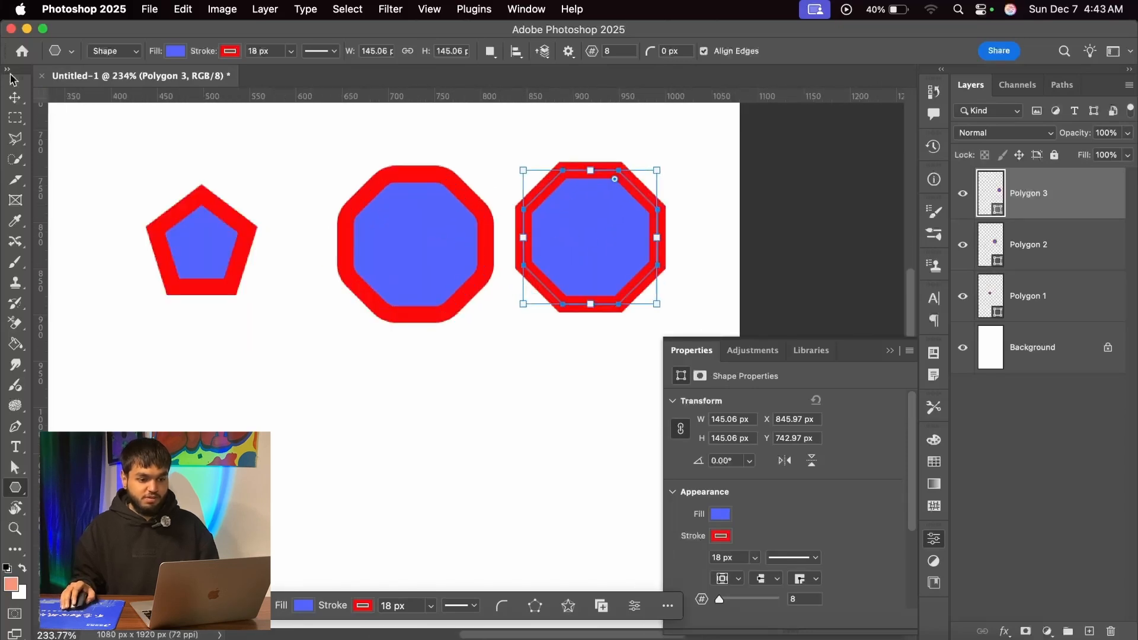
scroll(232, 113, up, 2)
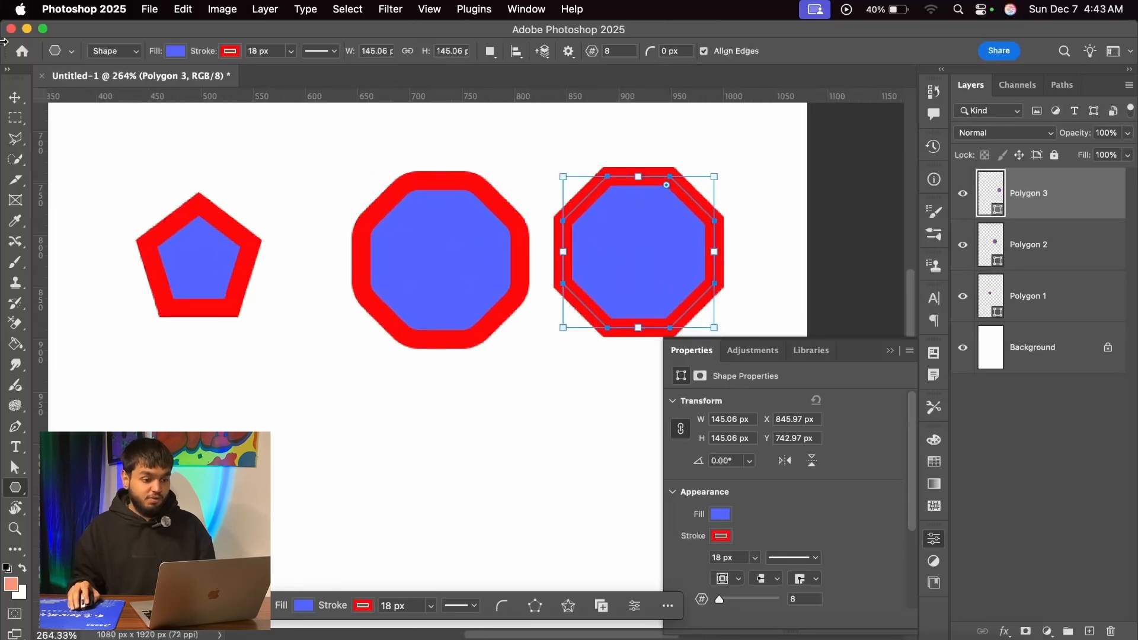
key(v)
shift+click(473, 277)
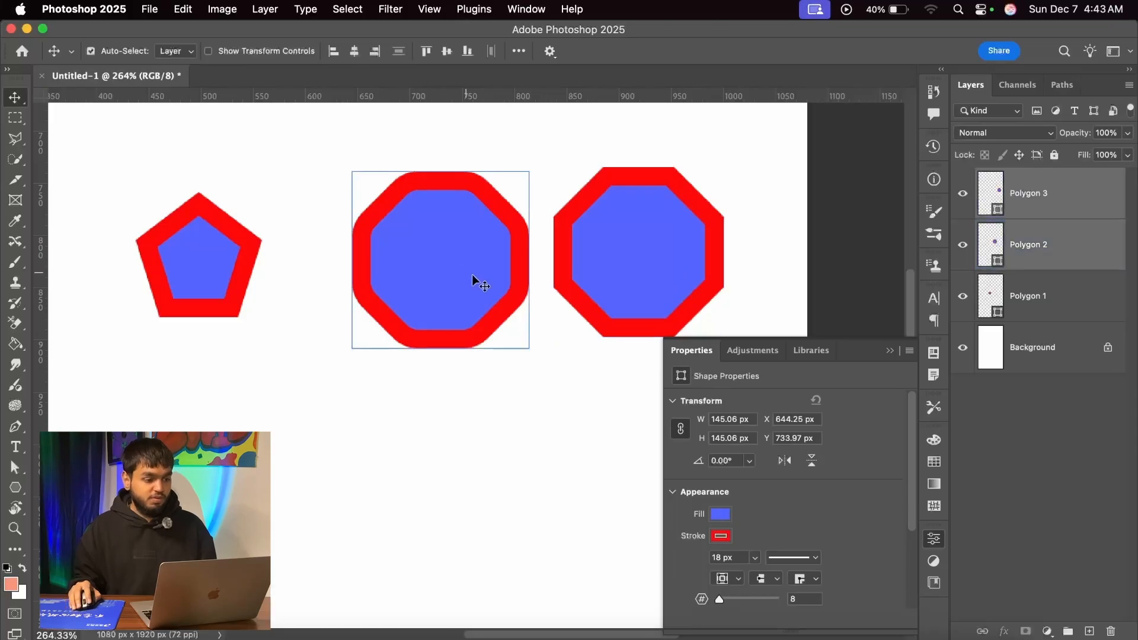
scroll(474, 278, down, 2)
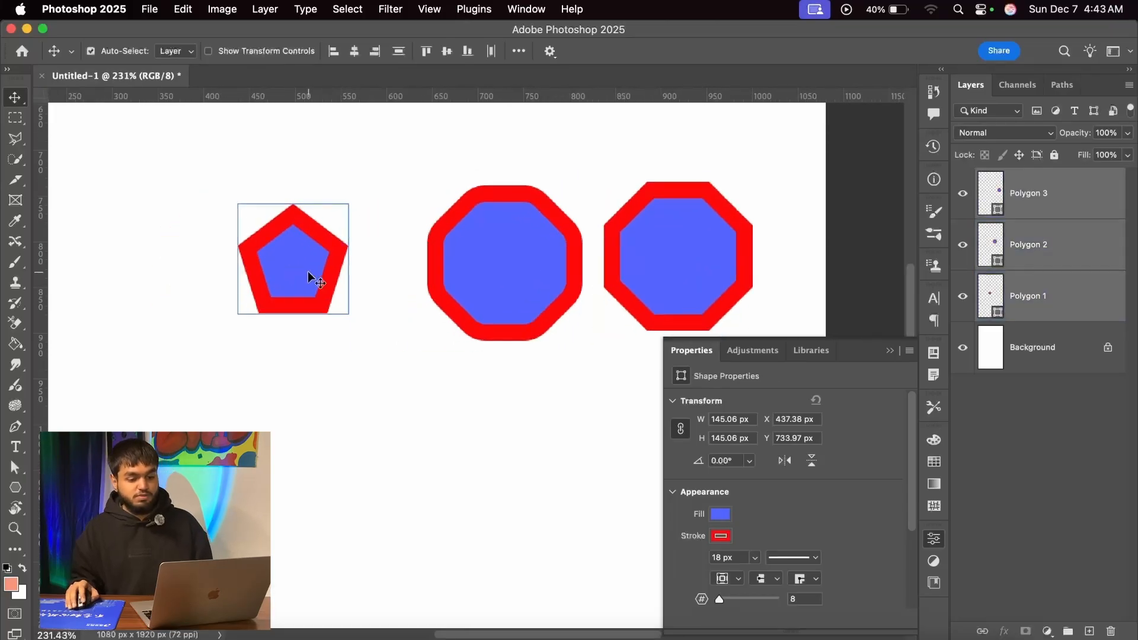
key(BackSpace)
Create a polygon of exactly 100 × 100 px with 8 sides, a 0 px corner radius and a 30% star ratio
click(16, 487)
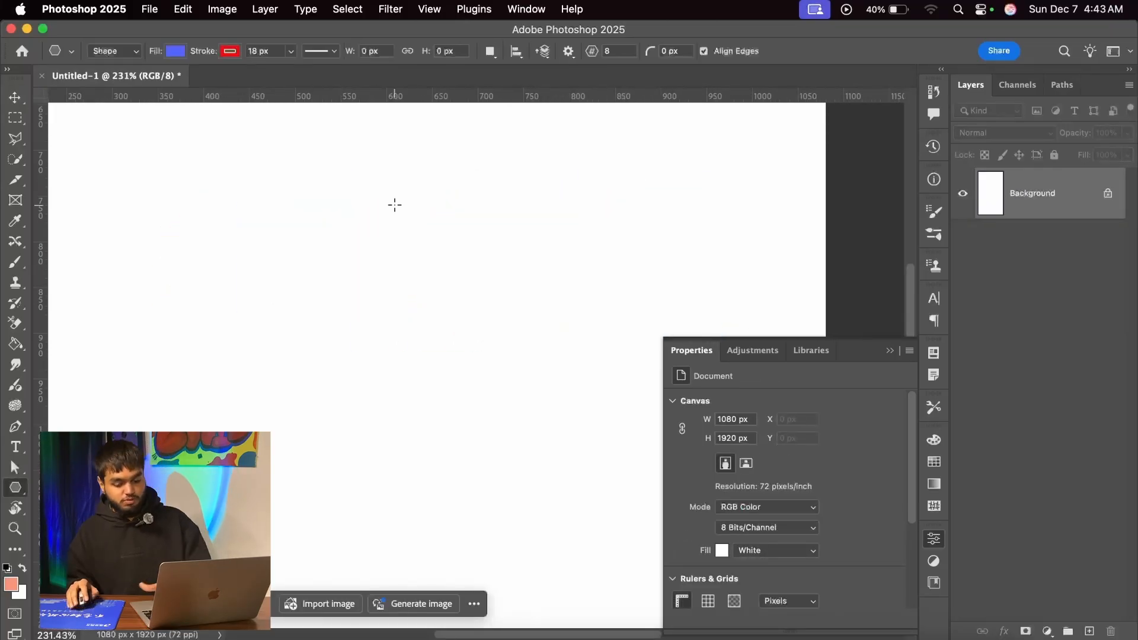
click(394, 202)
drag(529, 338, 572, 333)
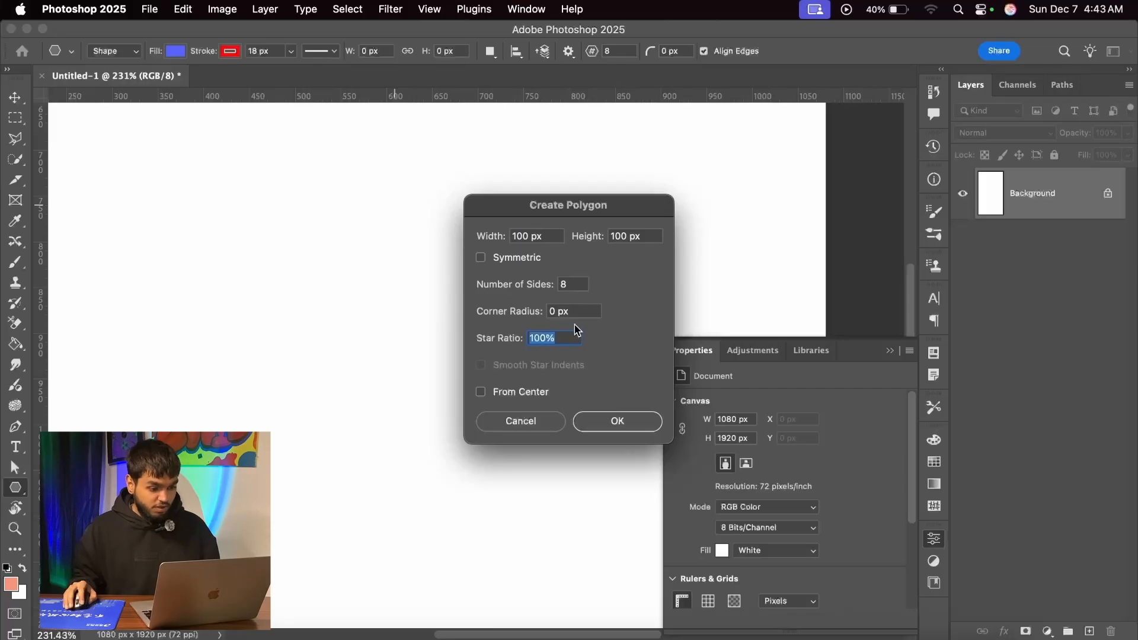
text(50)
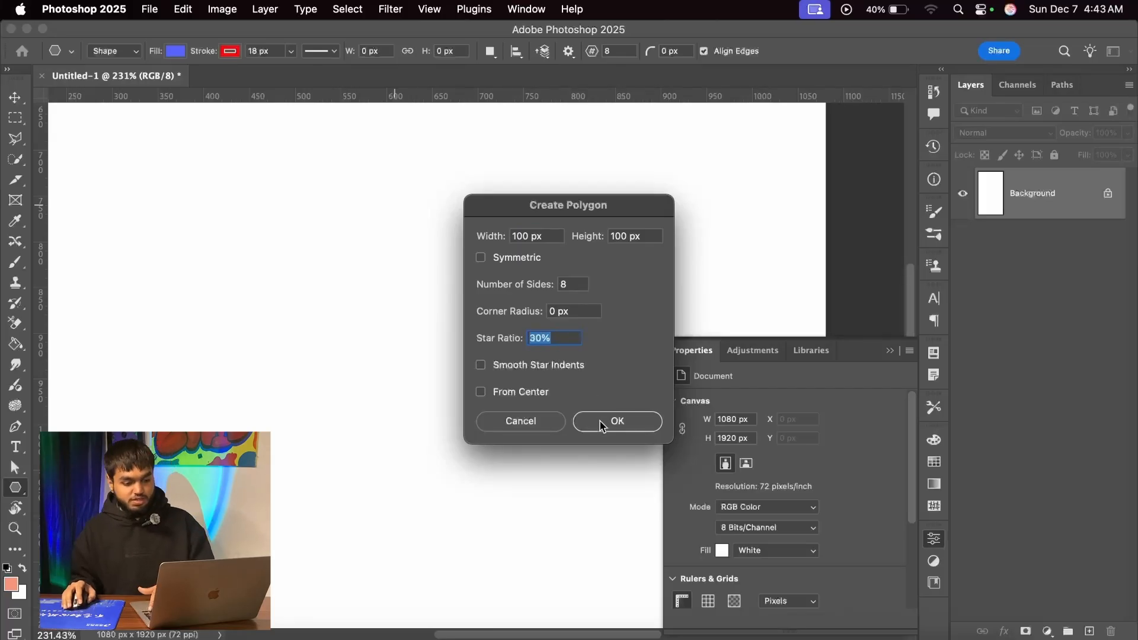
click(600, 422)
scroll(428, 242, up, 4)
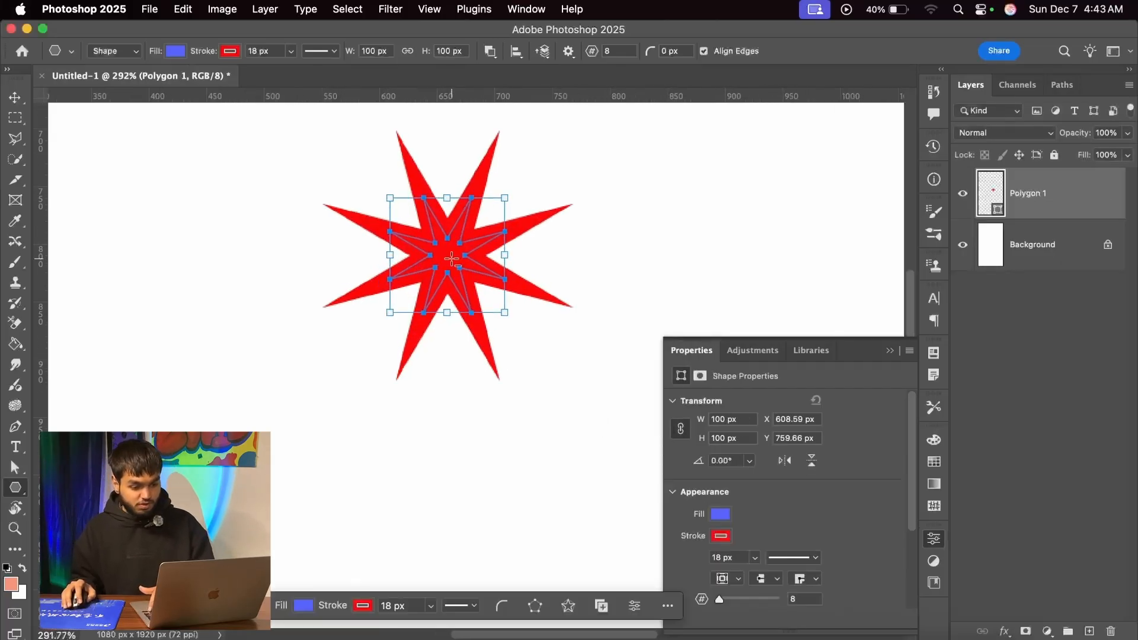
Set the eight-pointed star's stroke width to 4 px
drag(201, 53, 197, 60)
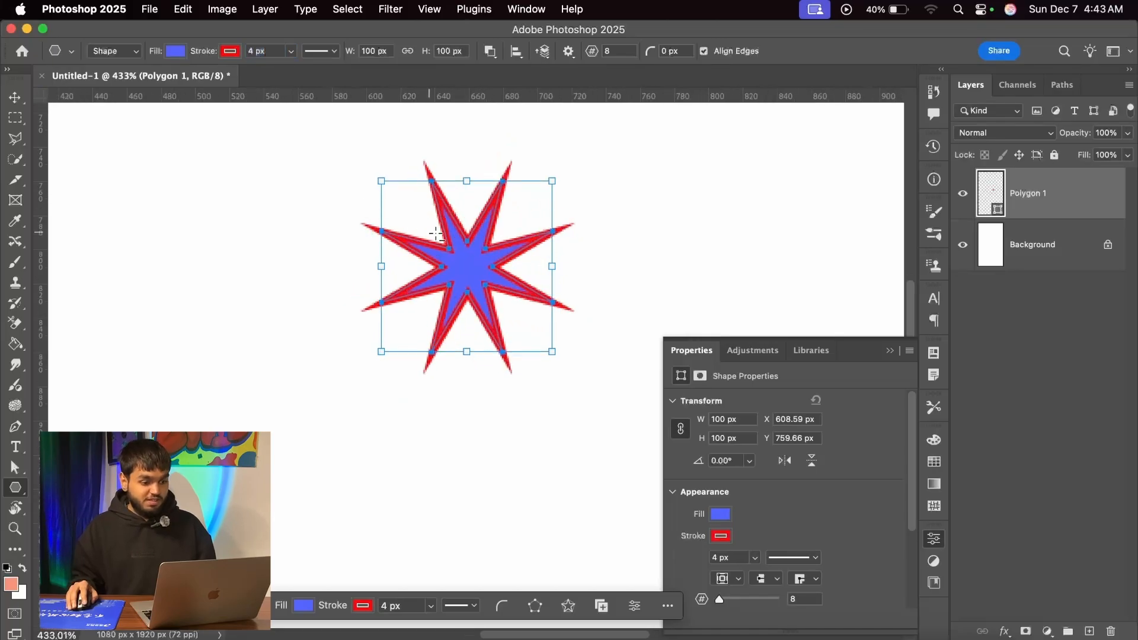
scroll(471, 273, up, 3)
scroll(471, 273, up, 4)
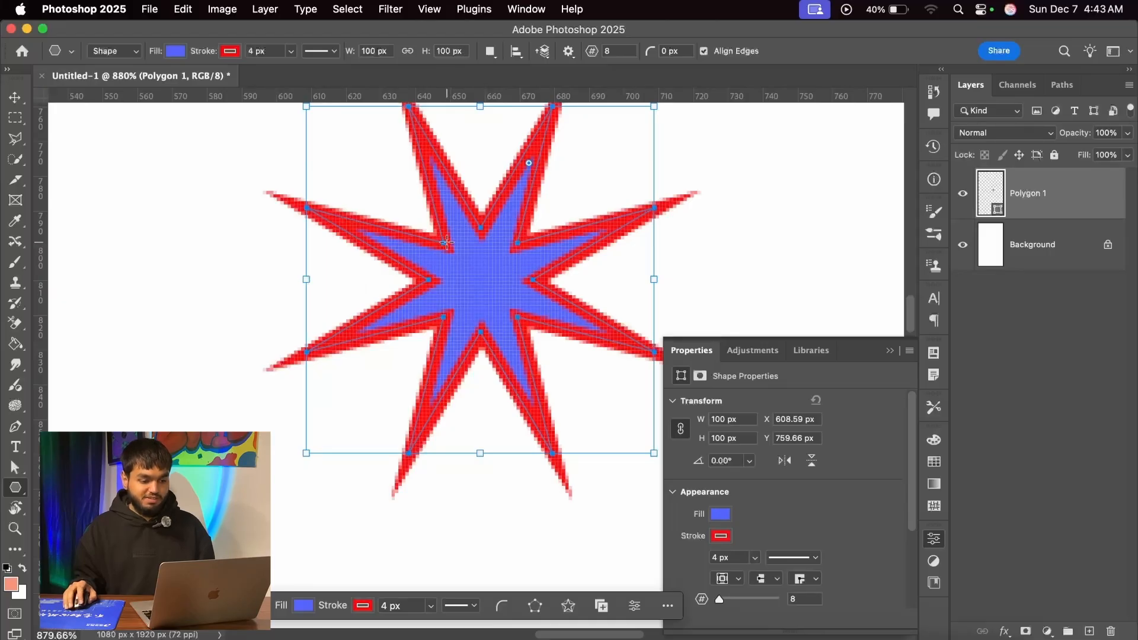
scroll(446, 242, down, 5)
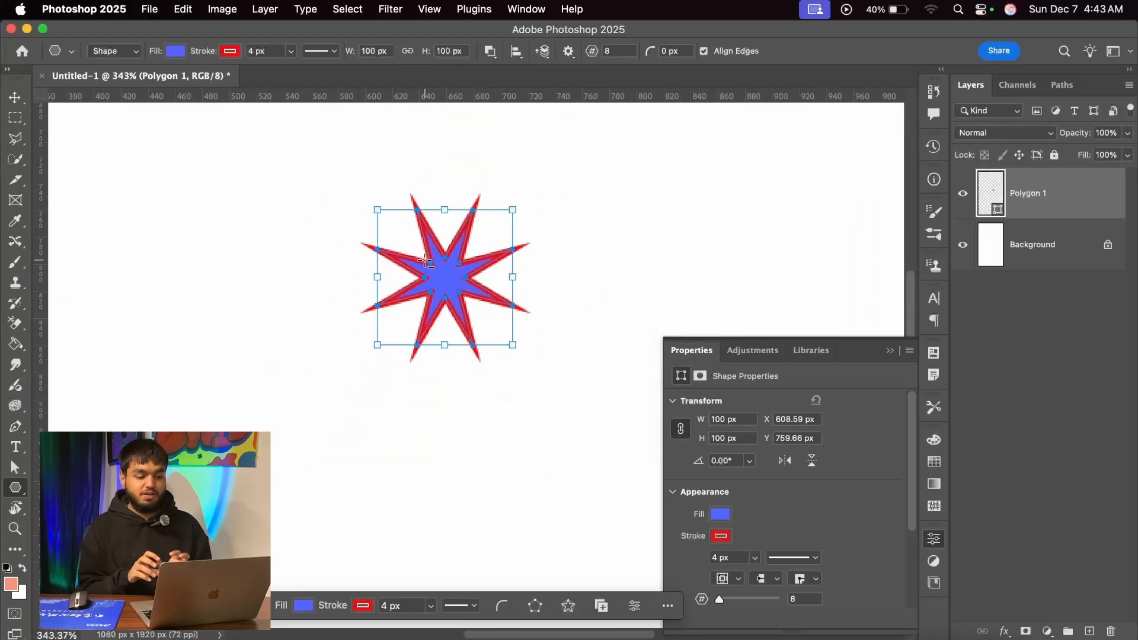
Create another 100 × 100 px eight-sided polygon with a 0 px corner radius and a 100% star ratio
click(483, 437)
double_click(555, 337)
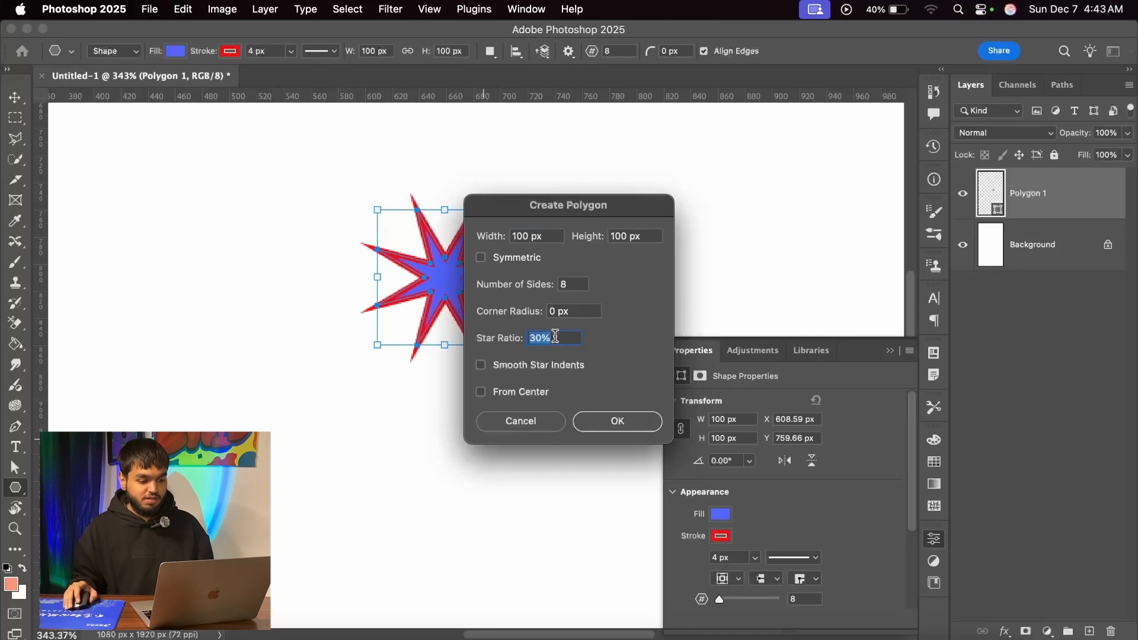
text(100)
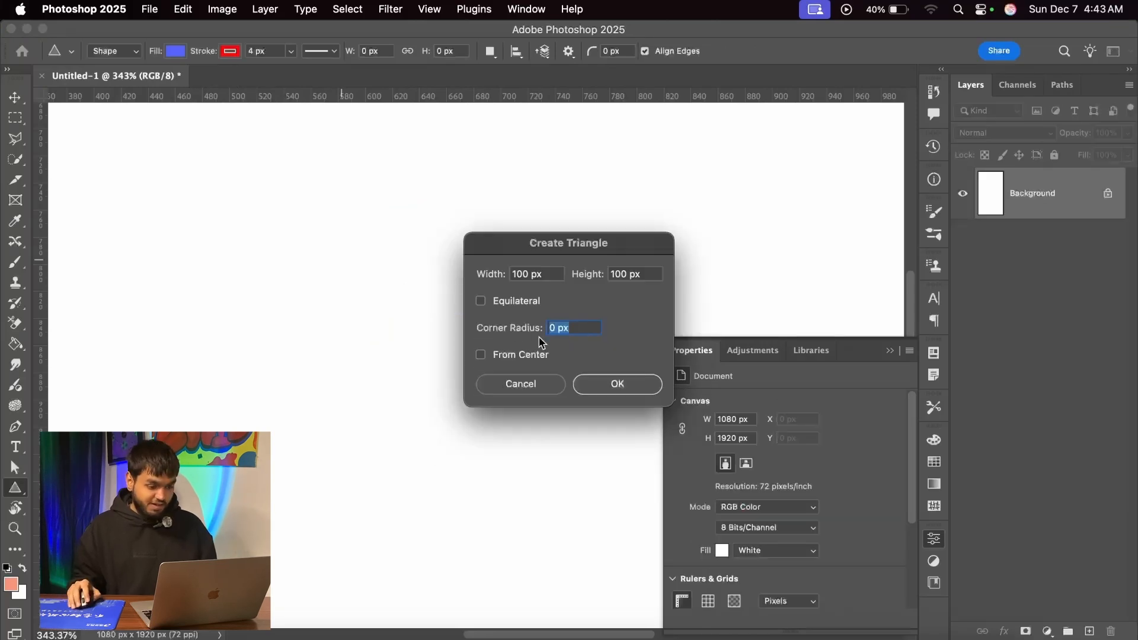
Examine the exact-size creation options for the triangle shape and dismiss them without creating one
click(501, 304)
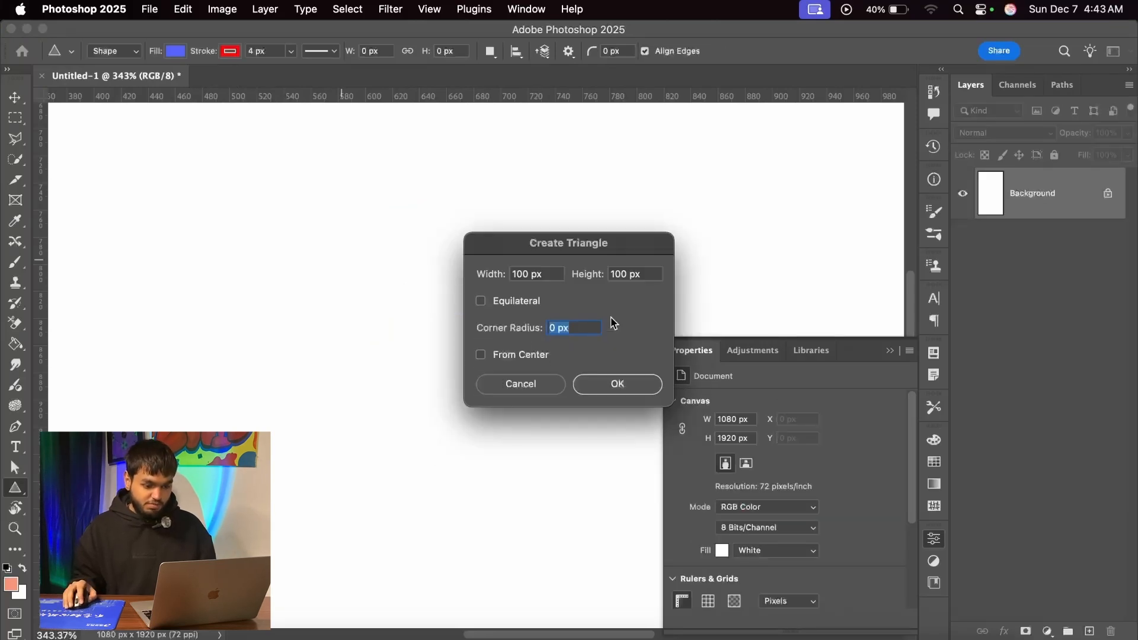
click(548, 382)
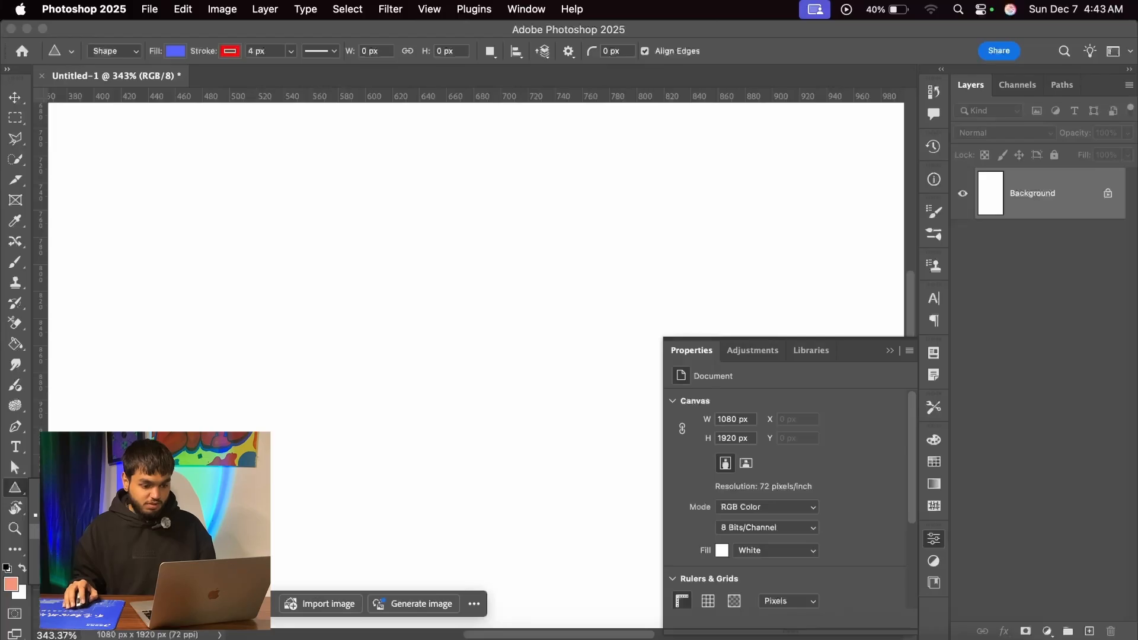
Create a star with a 1 px outer radius, a 0 px inner radius and 10 points near the canvas centre
key(shift+u)
scroll(315, 261, down, 5)
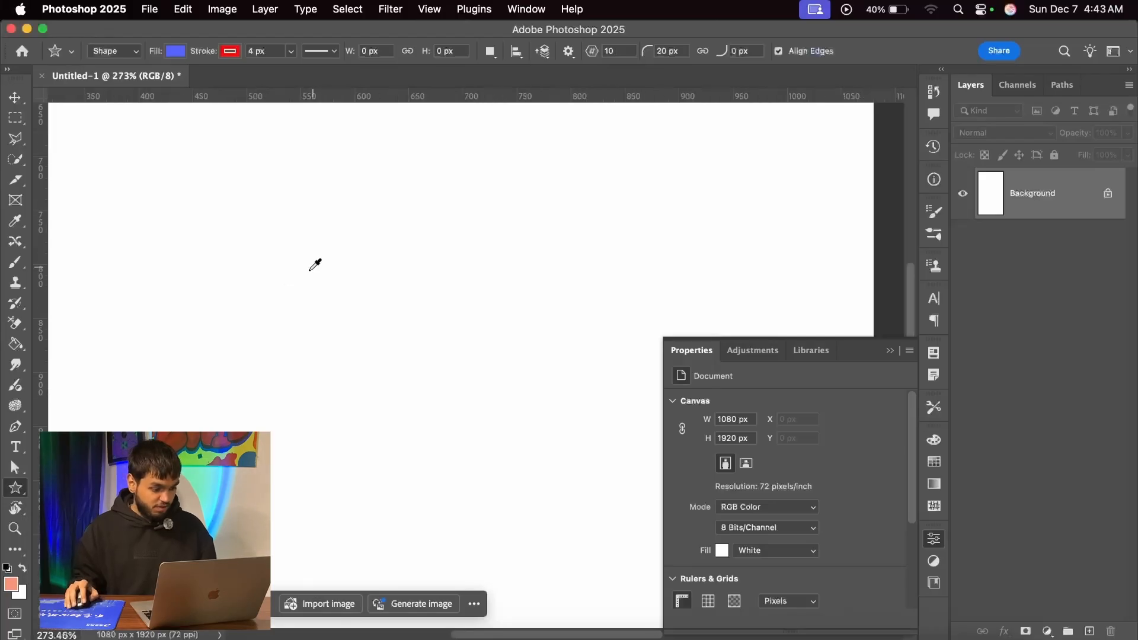
scroll(465, 275, down, 3)
scroll(465, 328, up, 2)
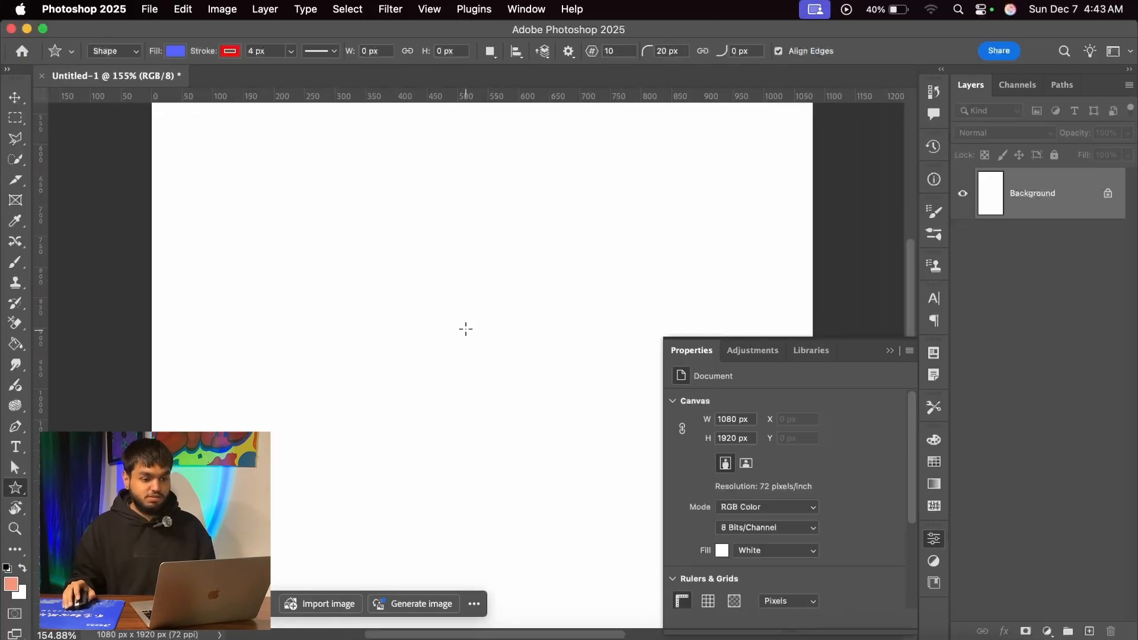
click(466, 328)
double_click(599, 340)
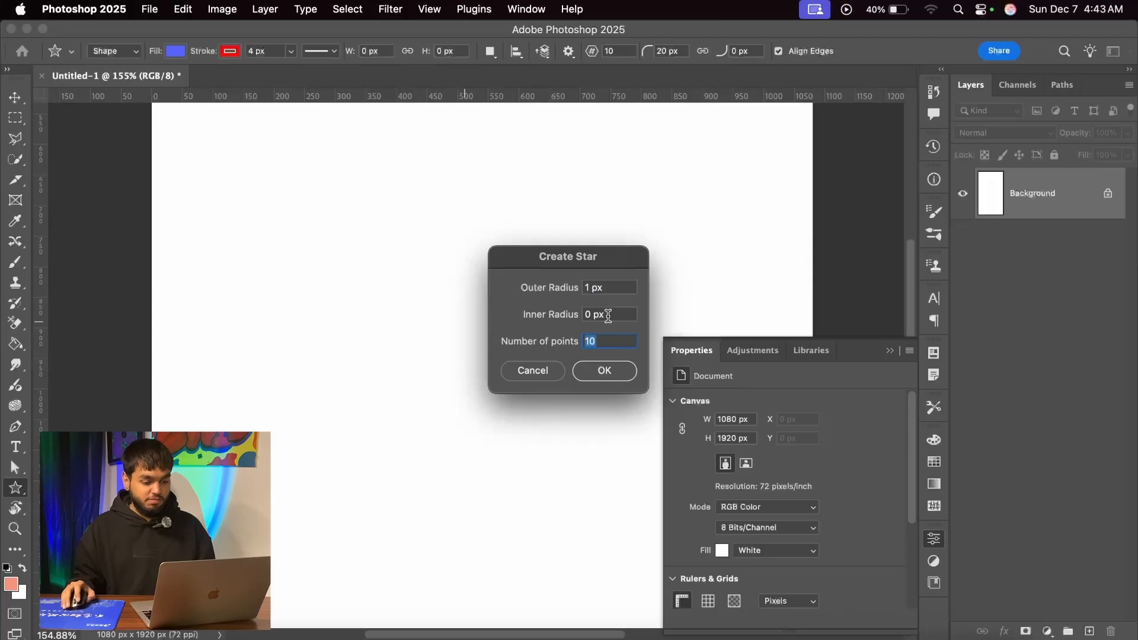
double_click(607, 317)
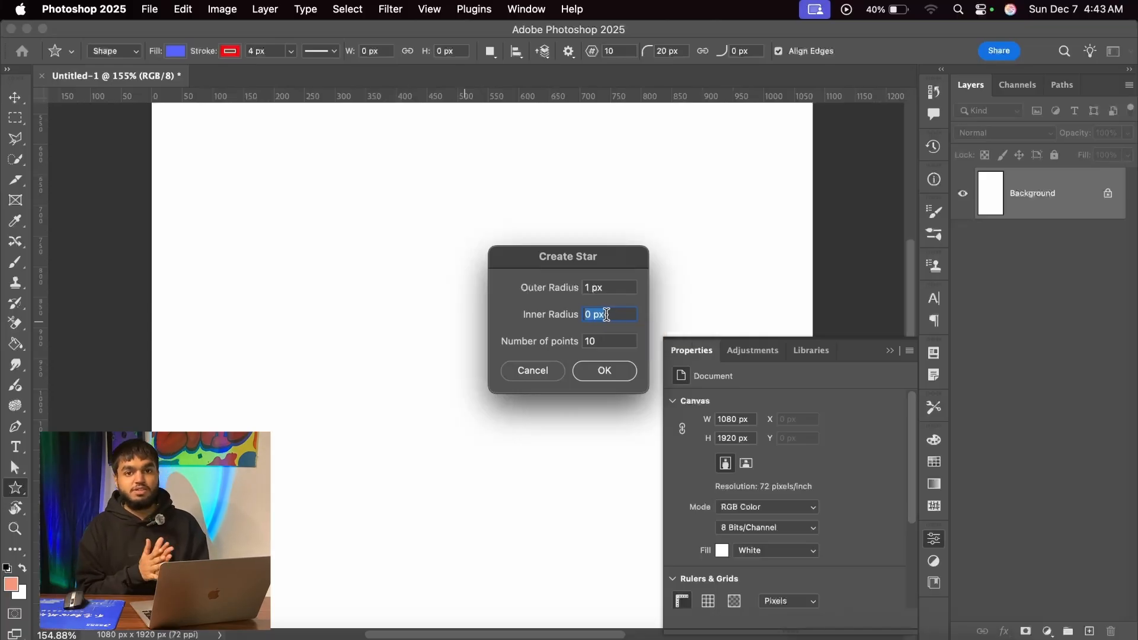
click(610, 340)
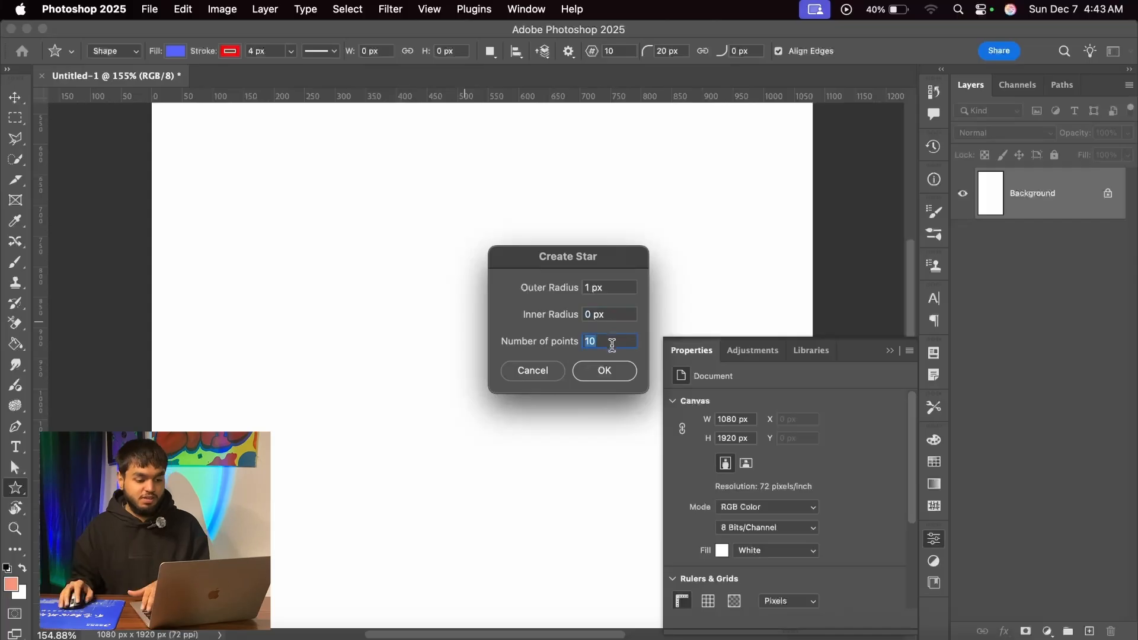
click(590, 376)
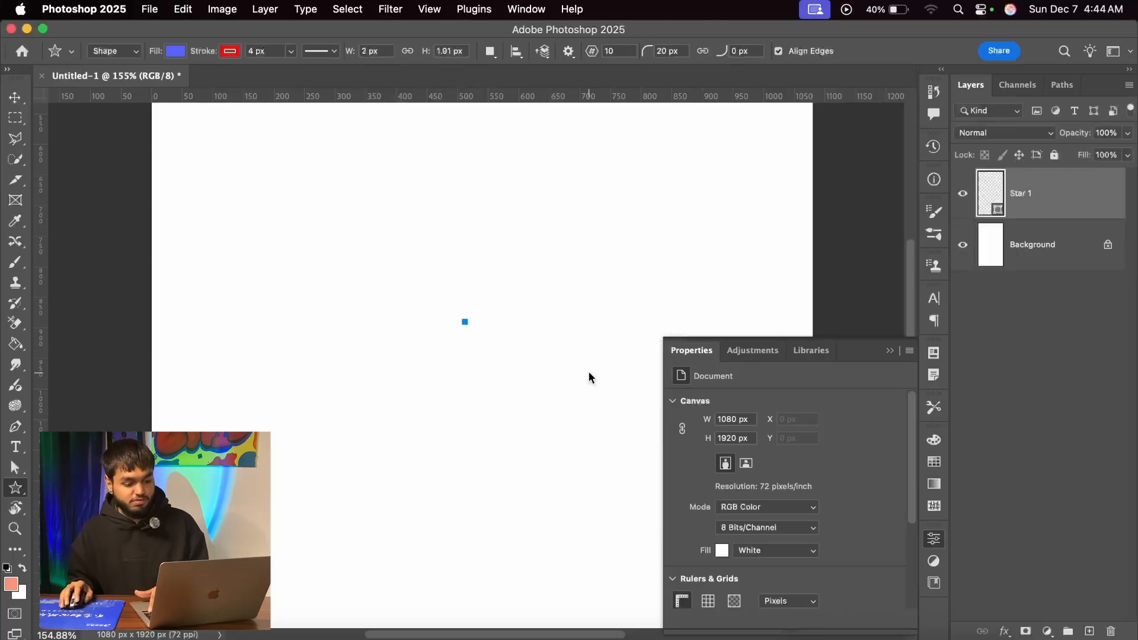
Enlarge the tiny ten-pointed star to about 299 × 285 px
drag(467, 322, 559, 407)
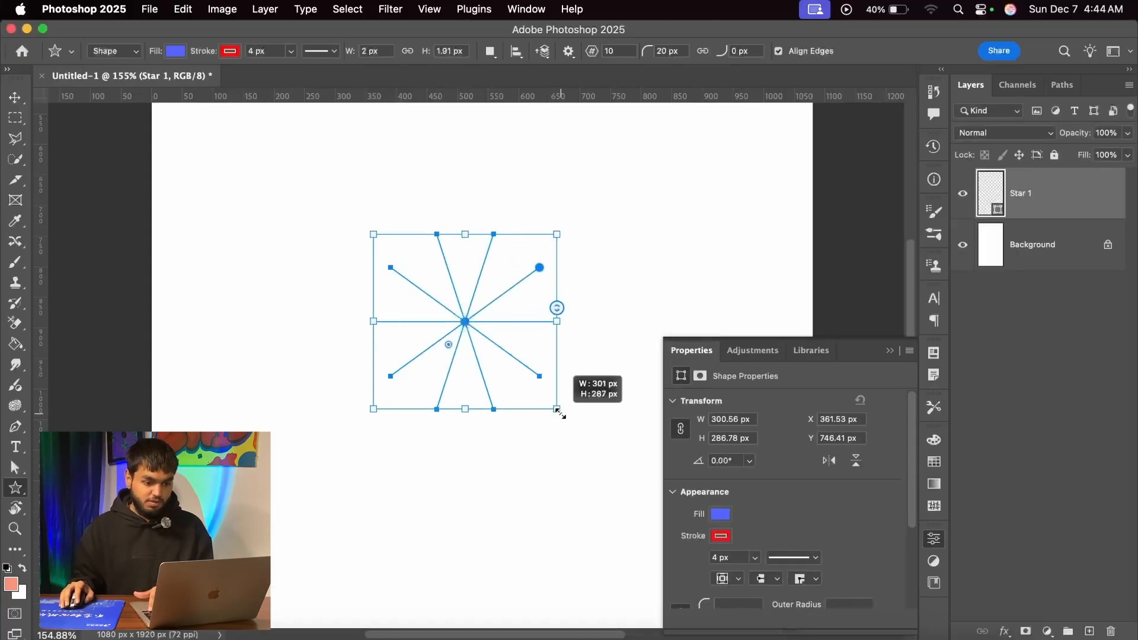
scroll(462, 329, up, 3)
scroll(465, 338, up, 2)
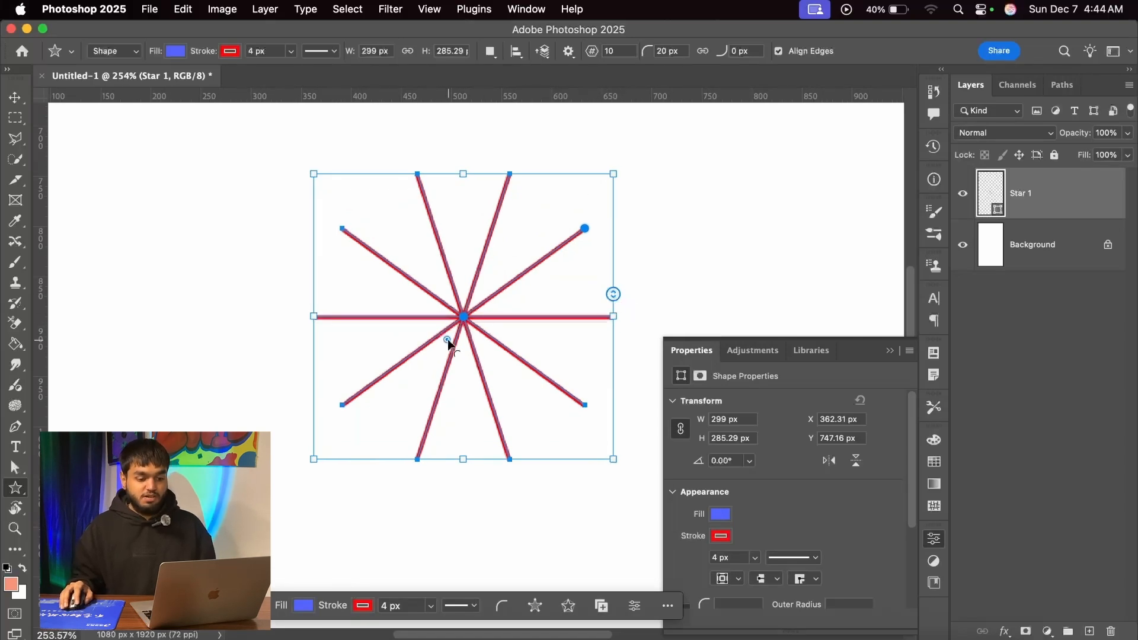
Vary the rounding of the star's inner corners until the curved notches reach close to the tips
scroll(497, 195, up, 2)
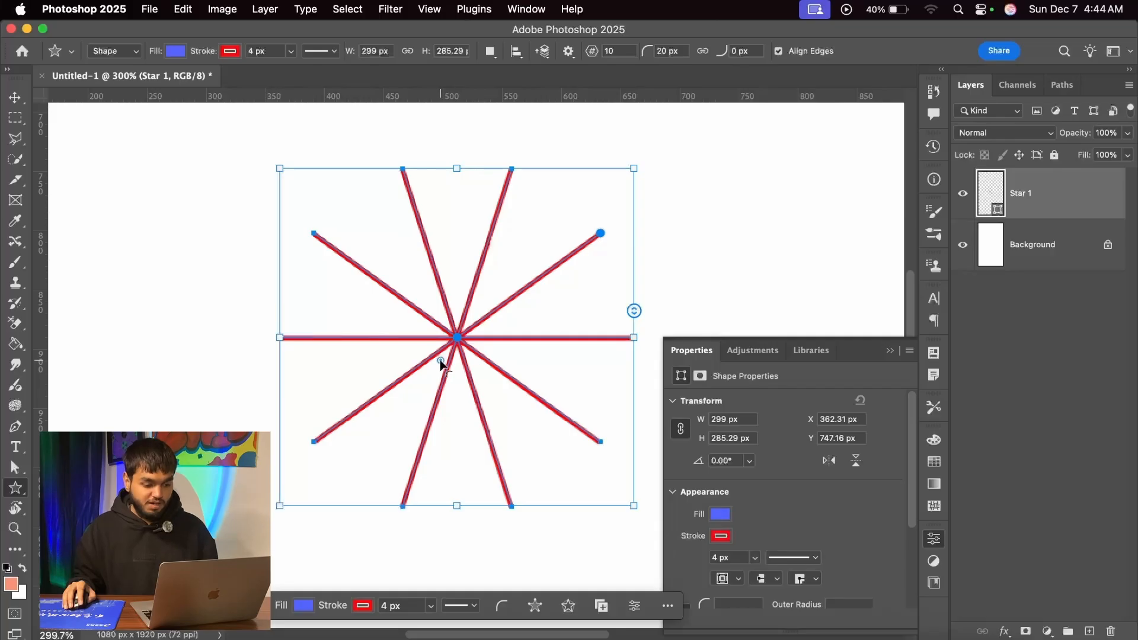
drag(440, 361, 386, 469)
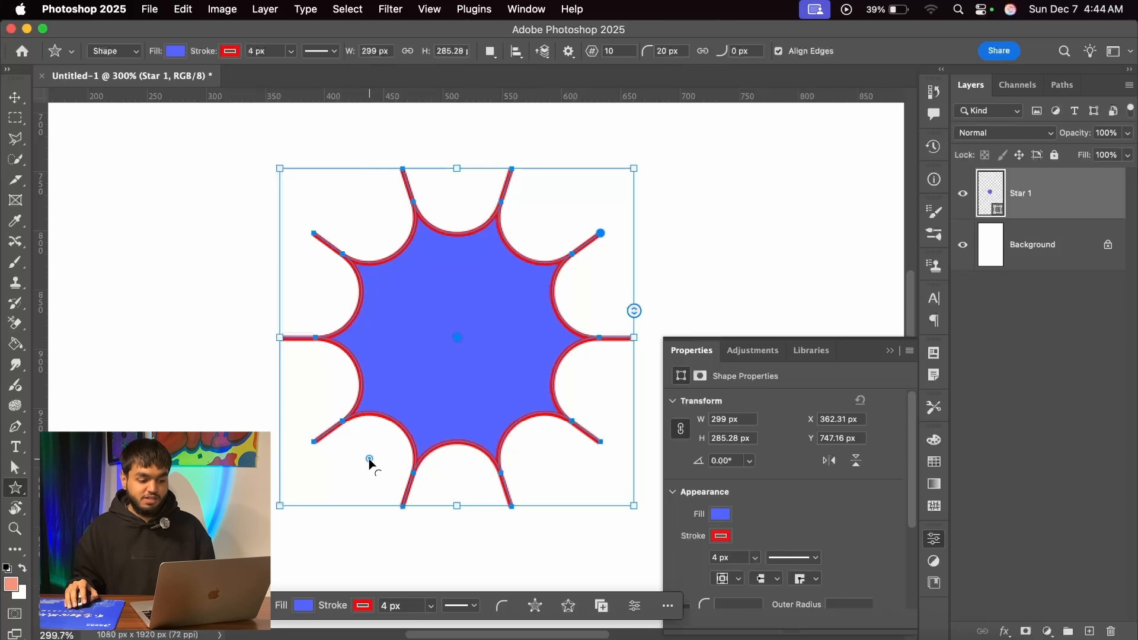
drag(370, 460, 383, 396)
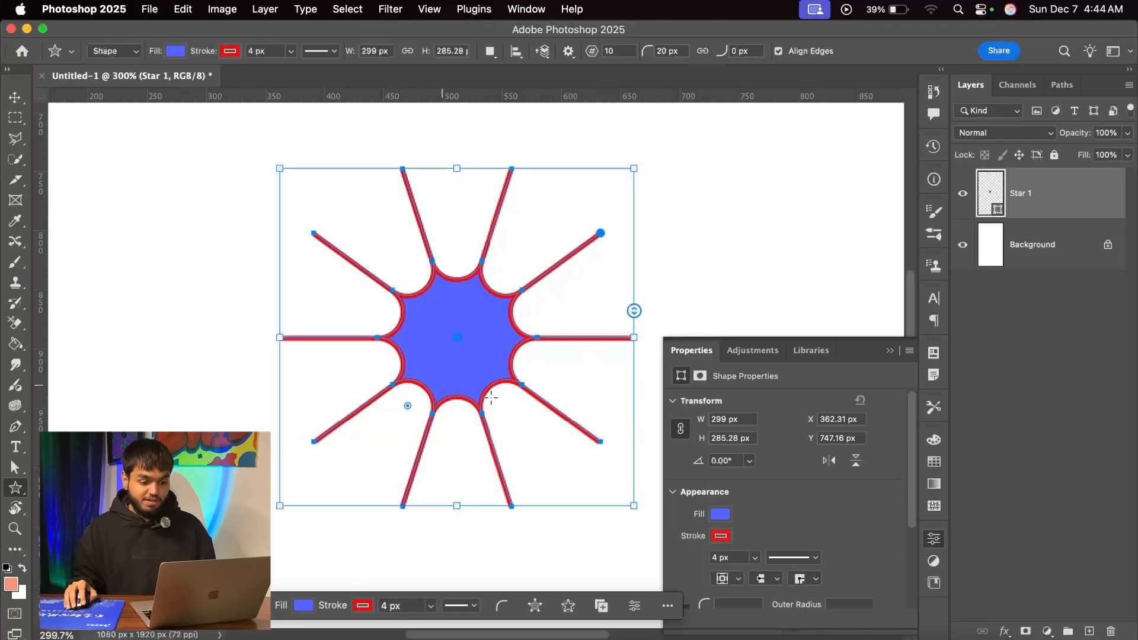
drag(408, 410, 367, 501)
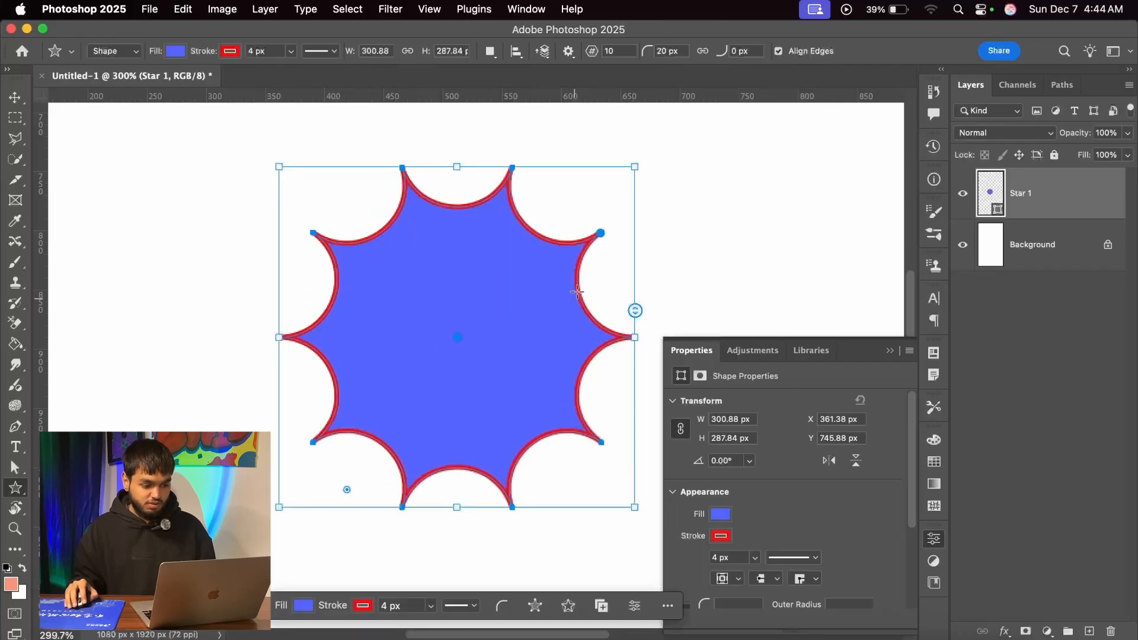
drag(599, 231, 557, 267)
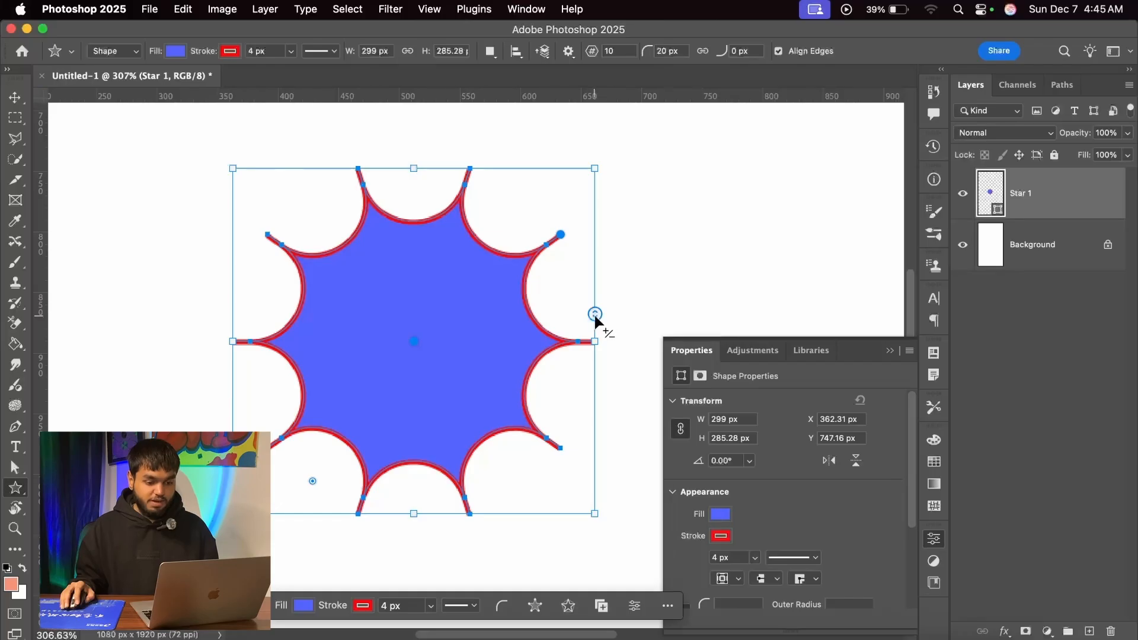
Increase the star's number of points to 15 with its on-canvas control
scroll(593, 318, up, 2)
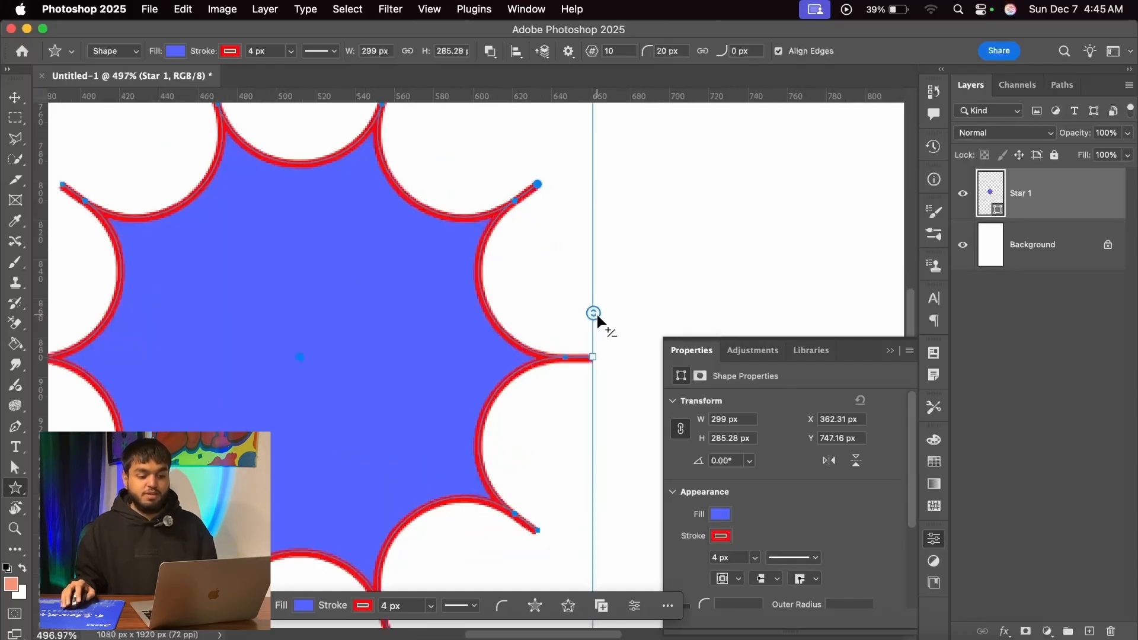
scroll(595, 316, down, 3)
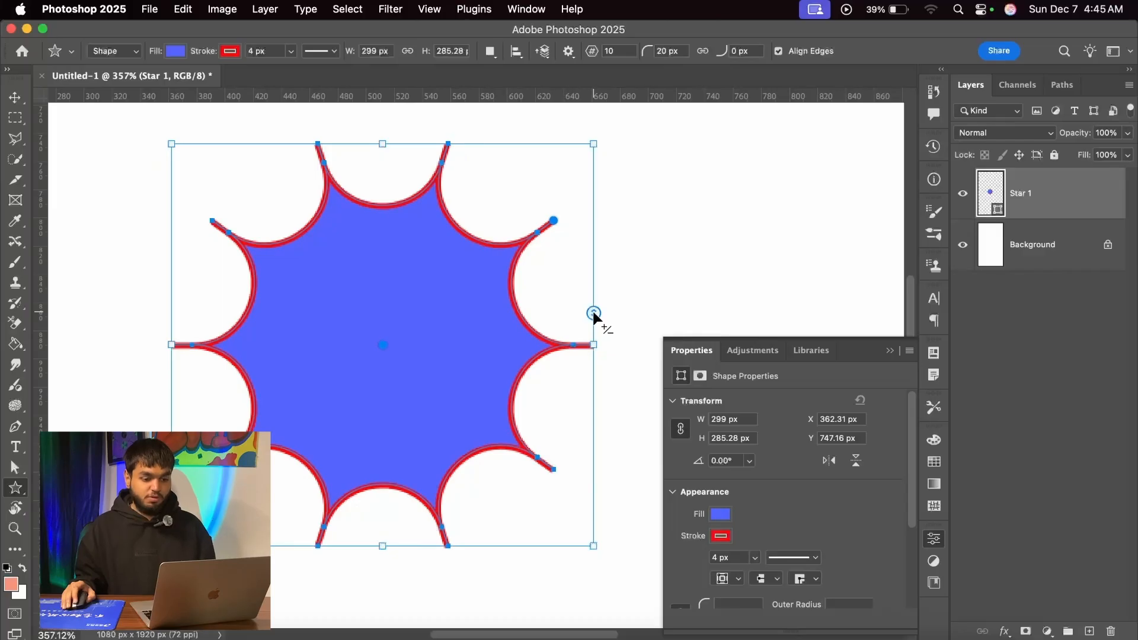
mouse_move(594, 315)
mouse_down()
mouse_move(591, 228)
mouse_move(595, 408)
mouse_up()
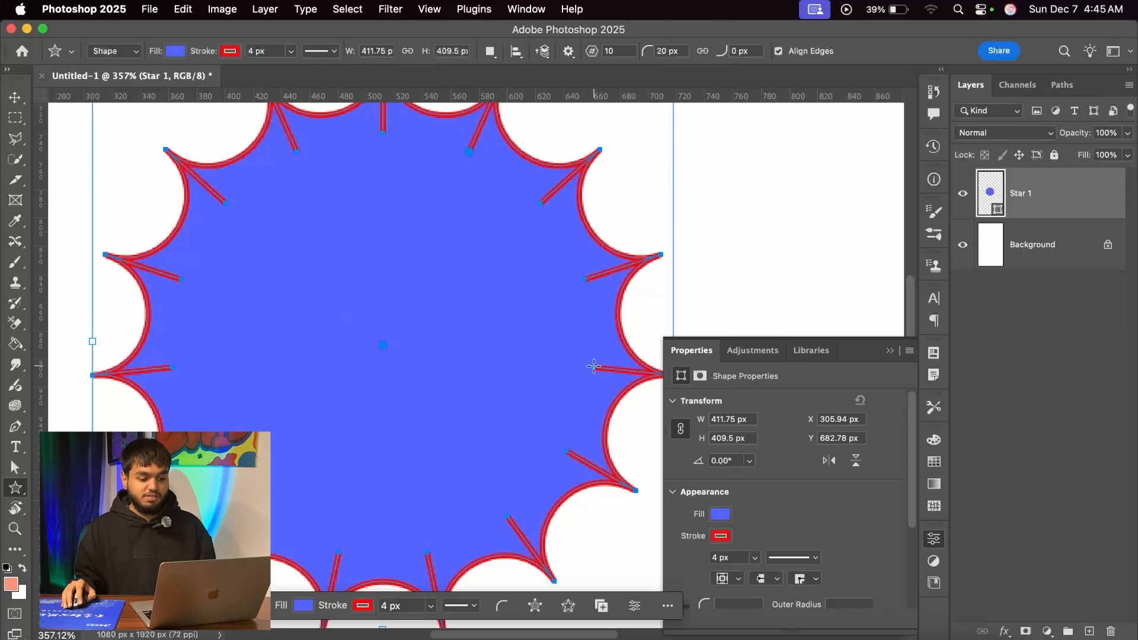
drag(594, 366, 643, 381)
scroll(501, 315, down, 5)
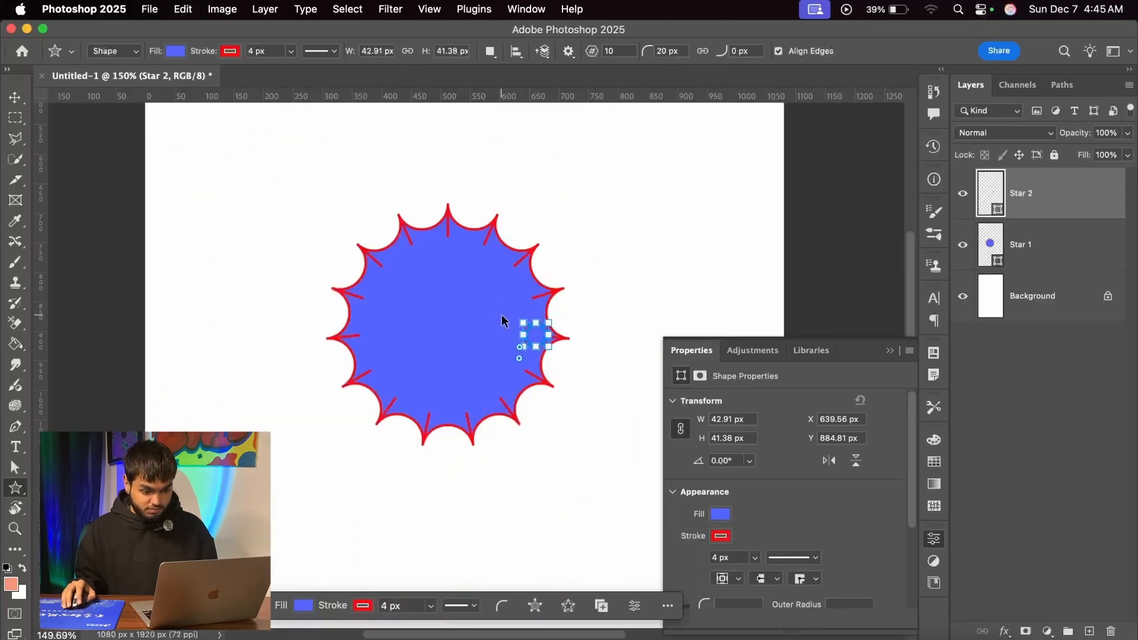
key(super+z)
Set the Star tool's corner radius to 100 px
scroll(502, 303, up, 5)
scroll(503, 285, down, 3)
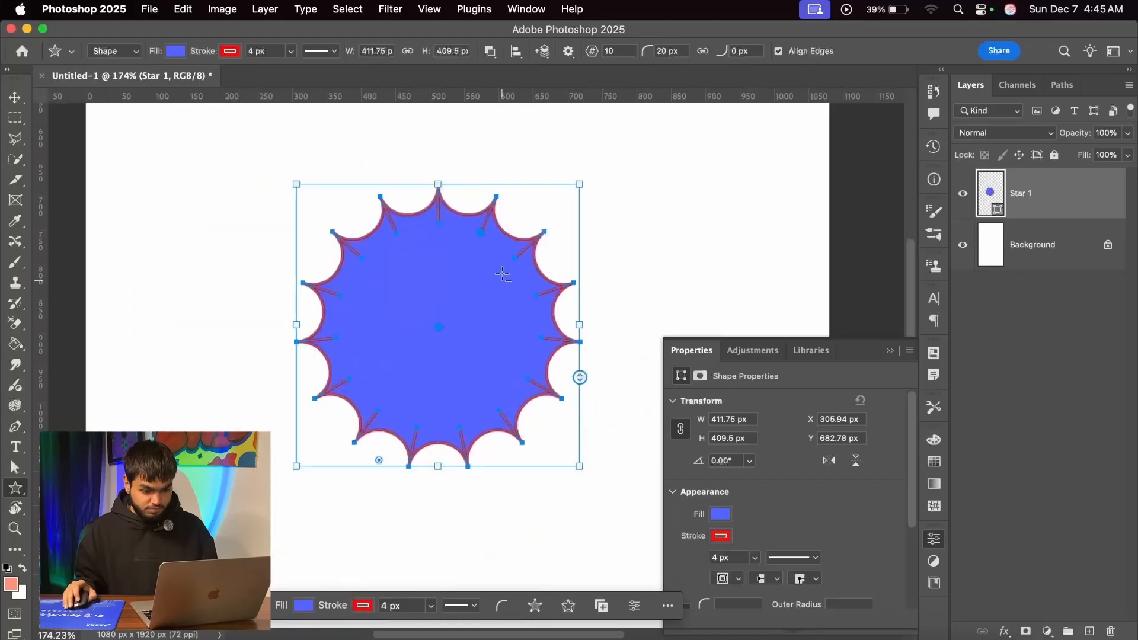
scroll(503, 274, down, 1)
drag(647, 52, 716, 63)
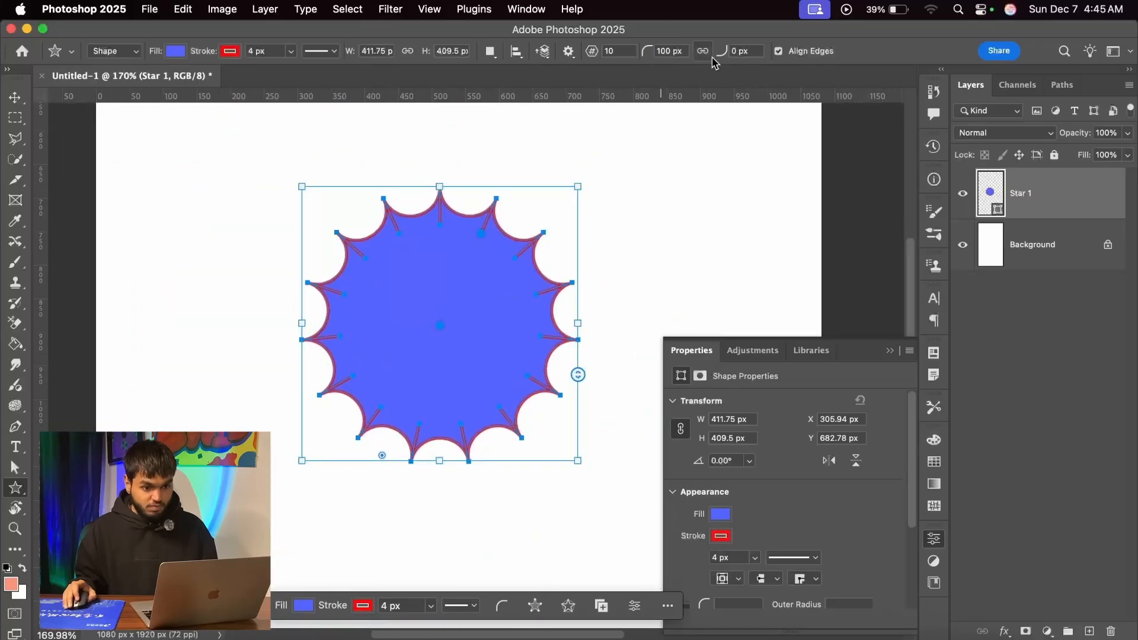
Delete the existing star and draw a ten-pointed star about 231 × 223 px near the canvas's left edge
key(super+z)
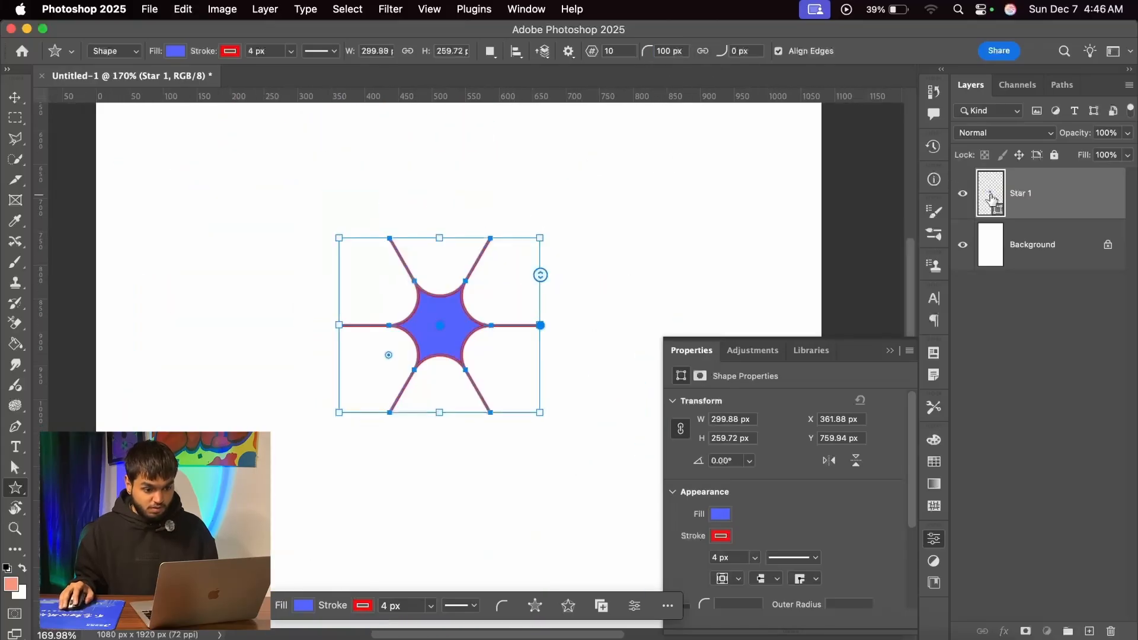
key(Delete)
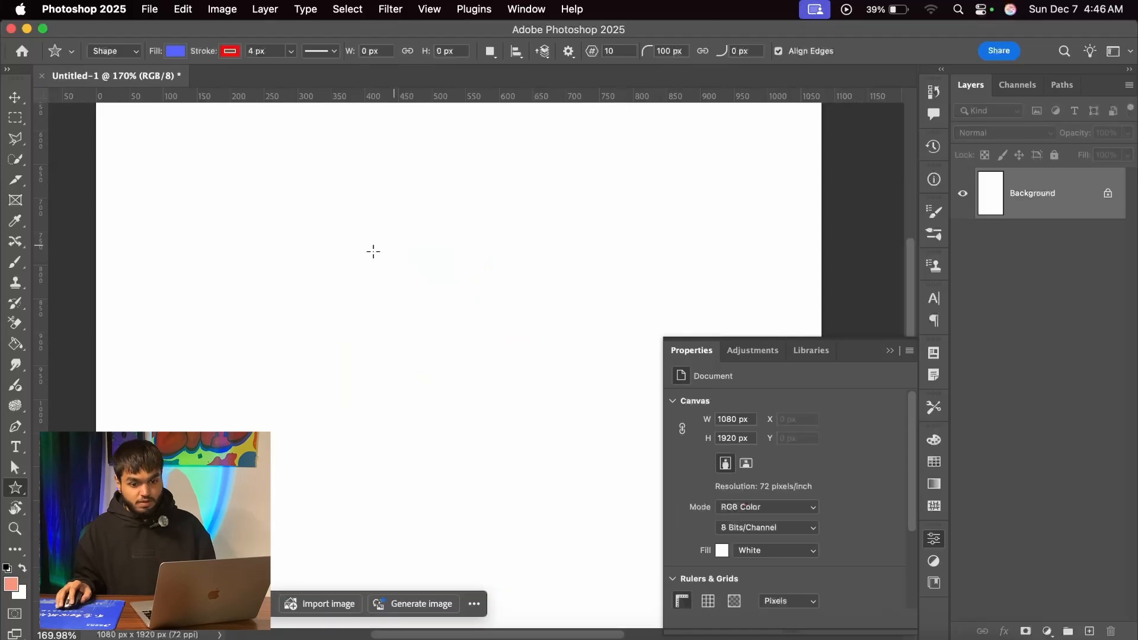
drag(243, 184, 361, 303)
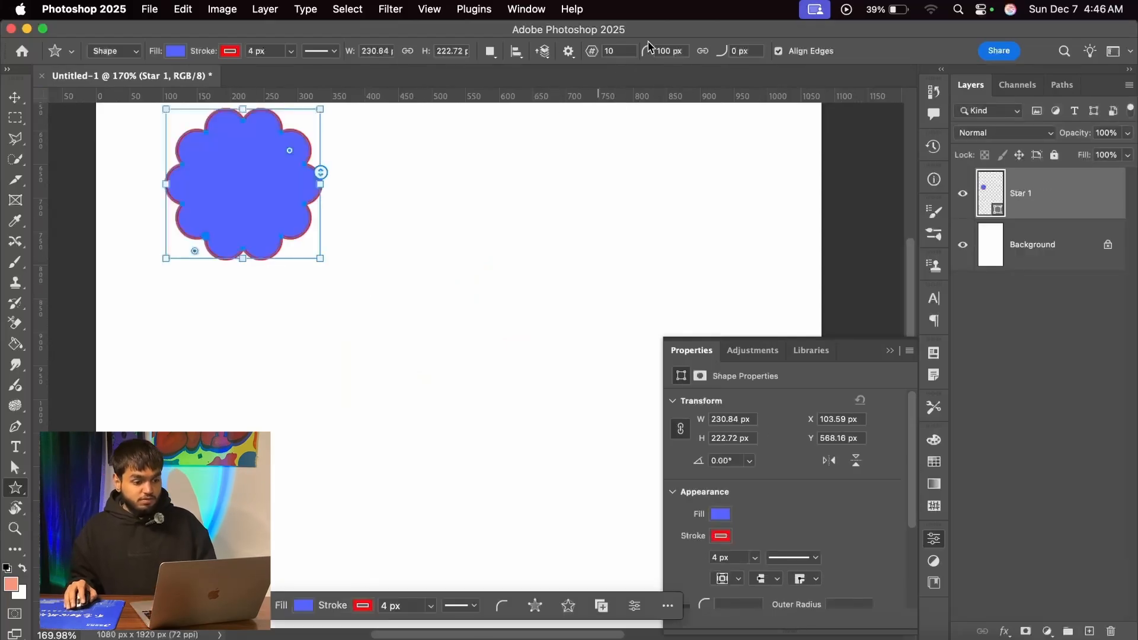
Draw a 20-pointed star with a 0 px corner radius, about 348 px wide, to the right of the scalloped shape
key(Up)
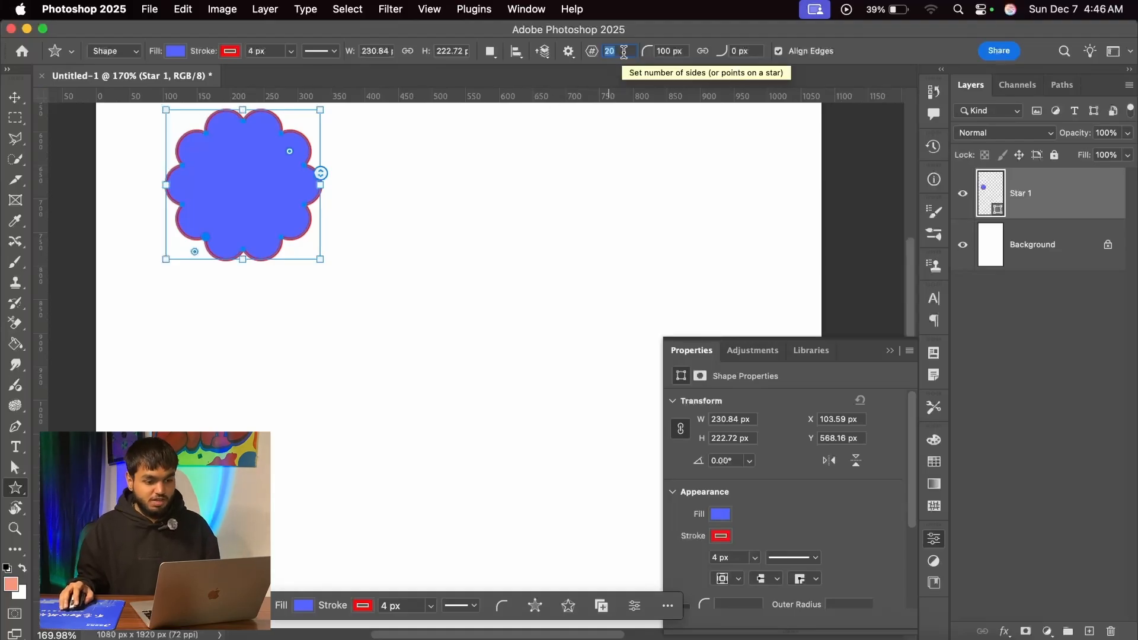
key(Return)
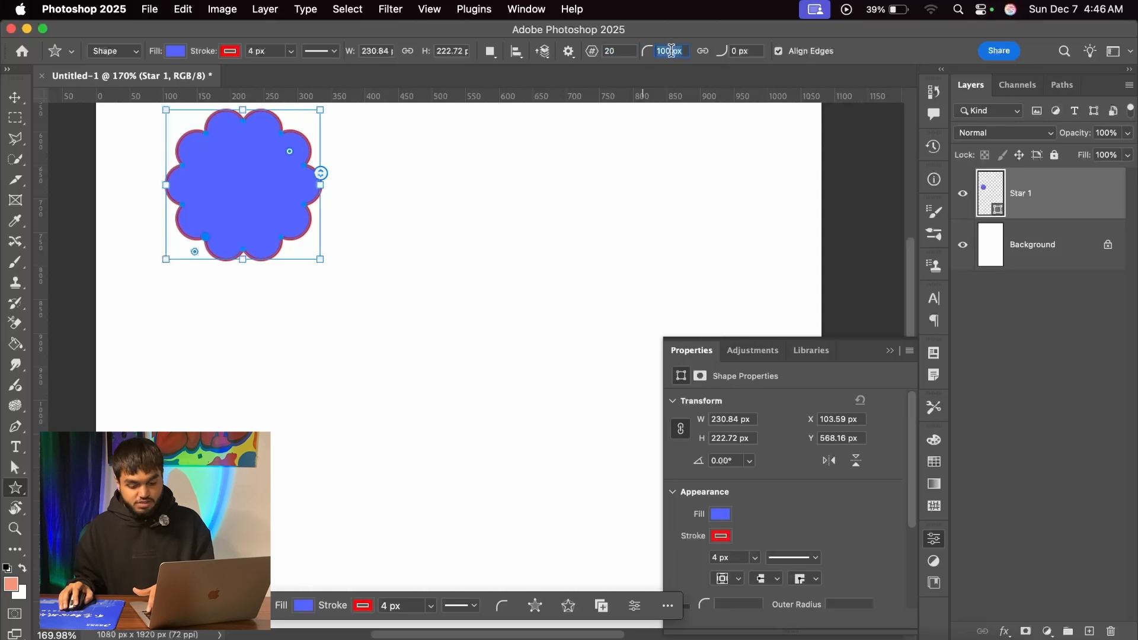
click(674, 50)
text(0)
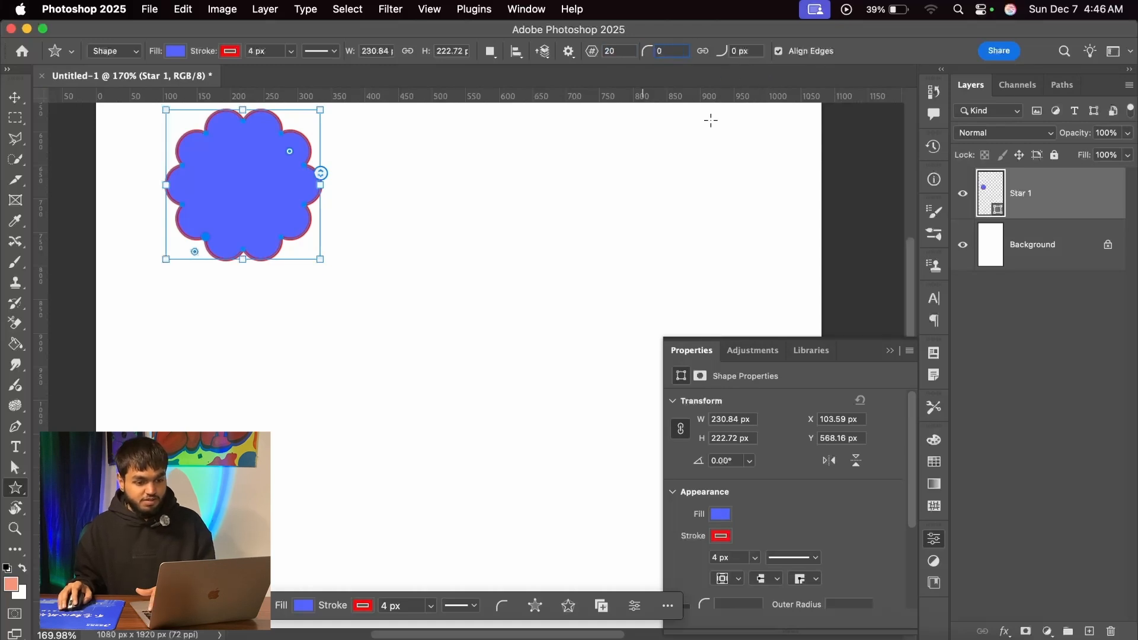
key(Return)
drag(427, 174, 510, 251)
drag(447, 173, 510, 261)
scroll(496, 296, up, 5)
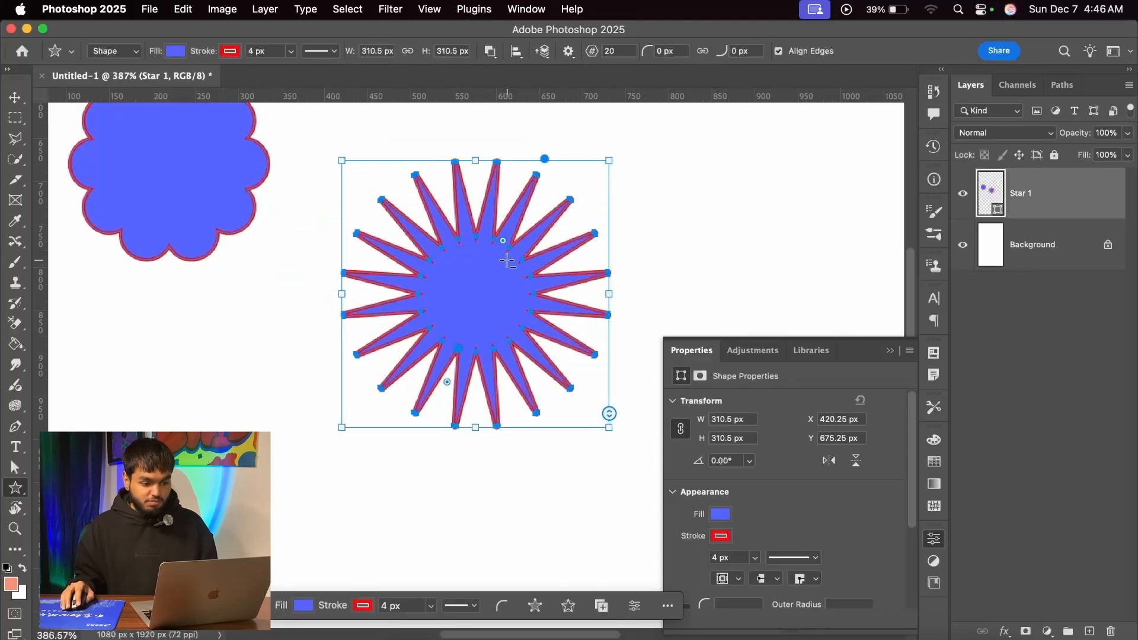
scroll(496, 297, down, 5)
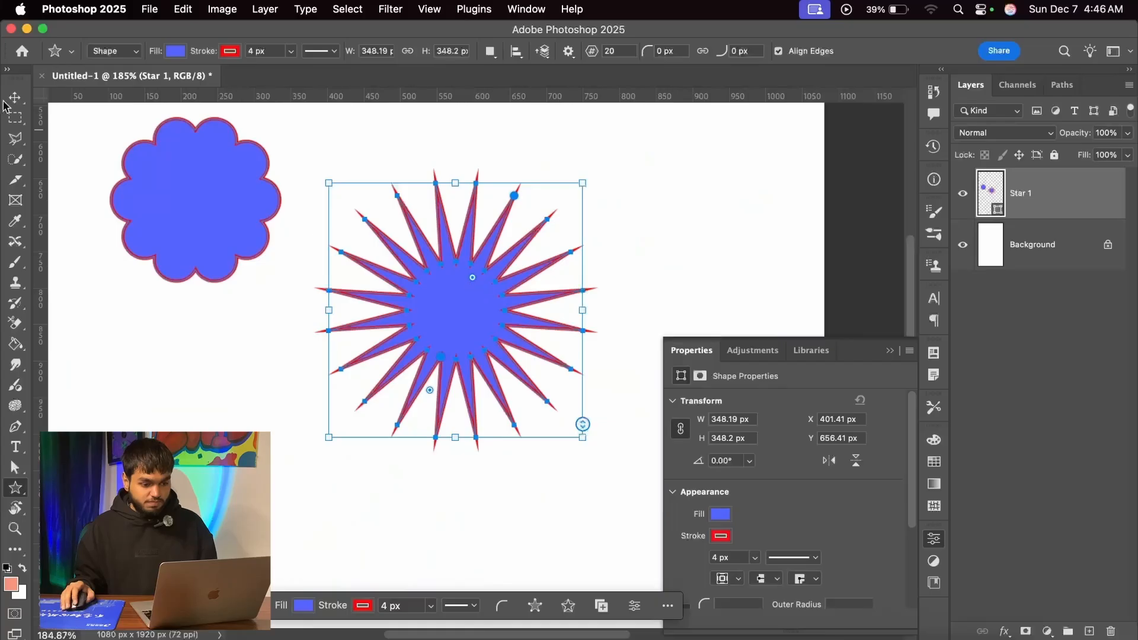
Round the 20-pointed star's inner corners generously and its outer tips slightly
scroll(415, 409, up, 3)
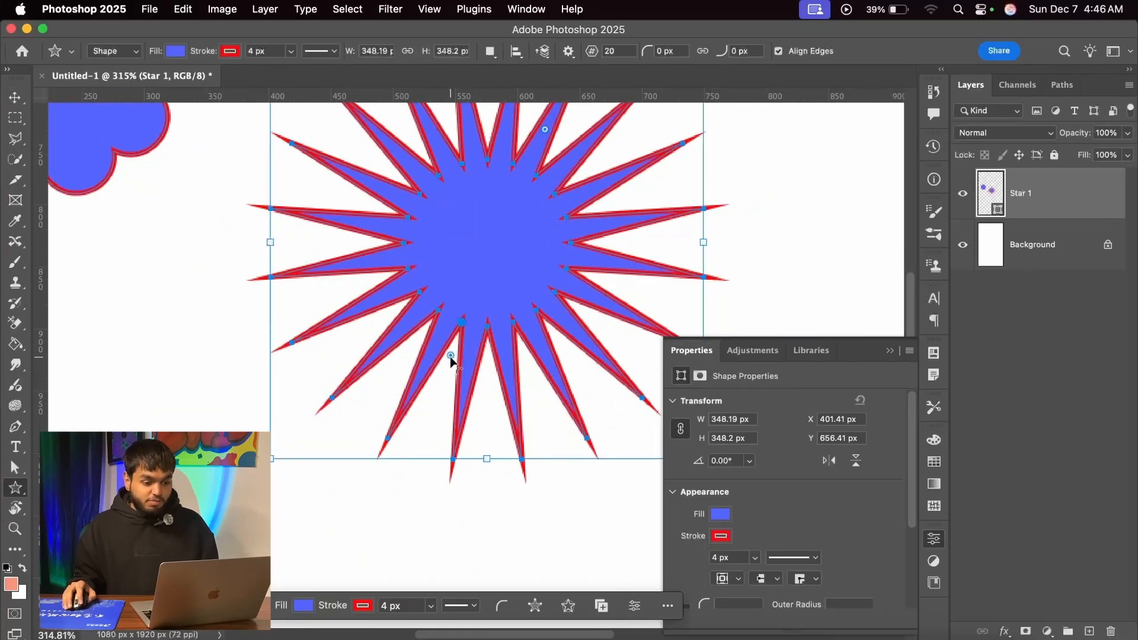
drag(449, 357, 447, 409)
scroll(453, 315, up, 4)
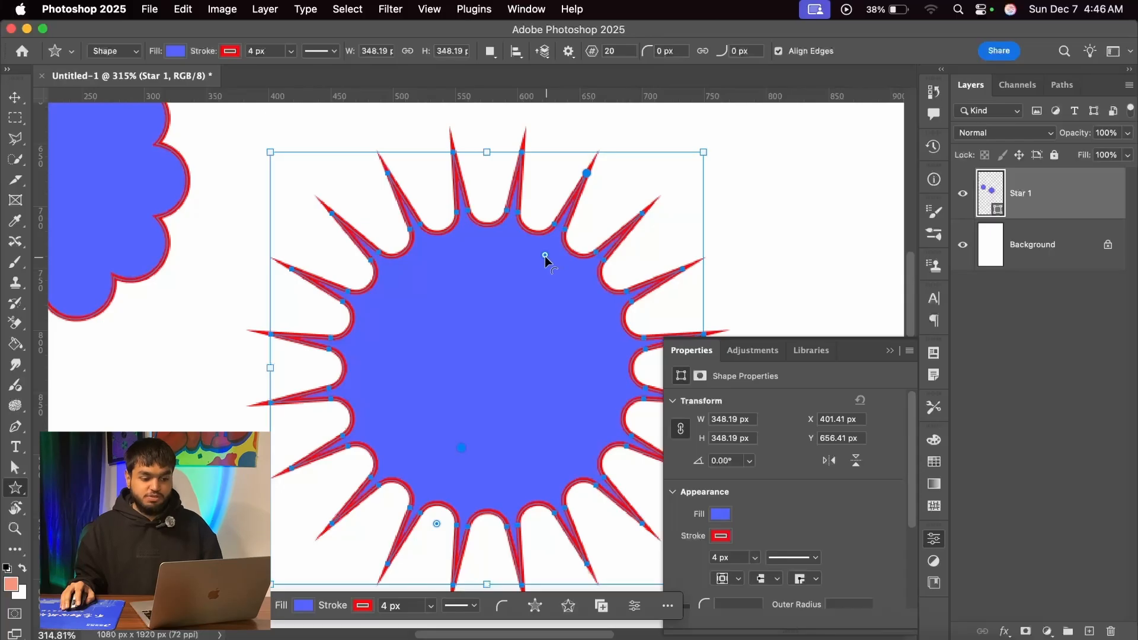
drag(545, 256, 575, 198)
scroll(467, 232, down, 3)
scroll(628, 269, up, 10)
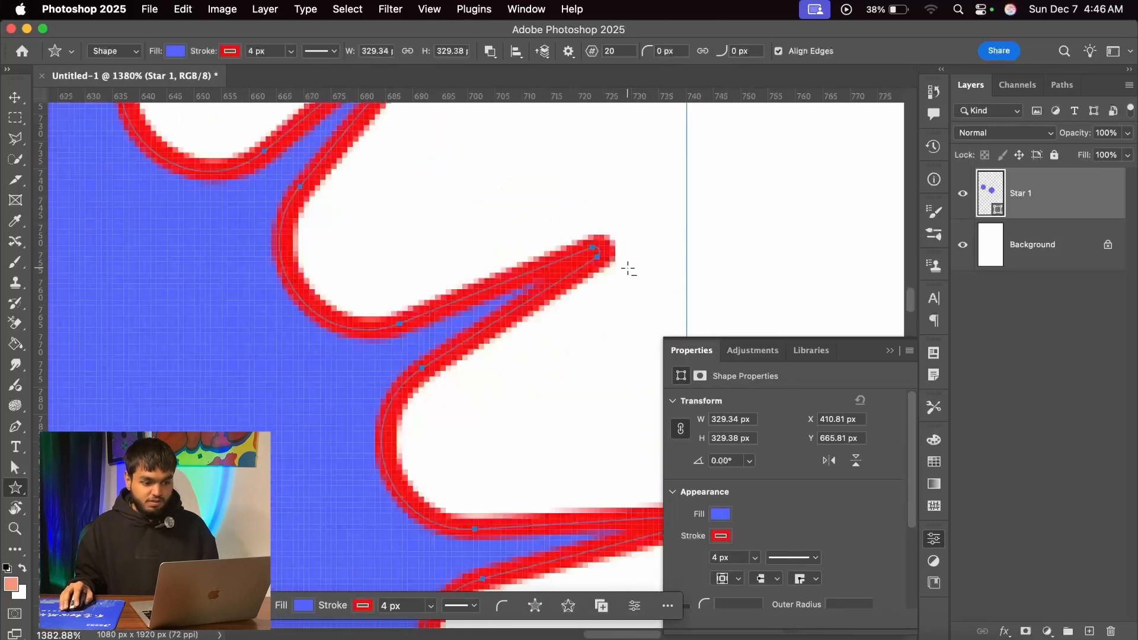
scroll(628, 268, down, 10)
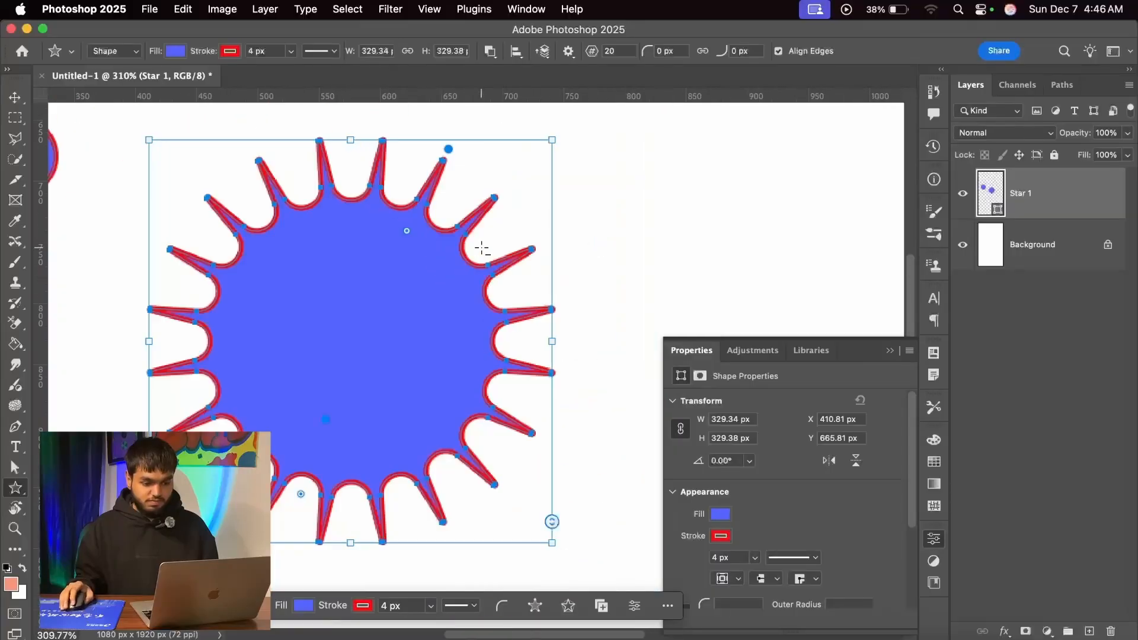
Delete the layer holding both the scalloped shape and the 20-pointed star
mouse_move(556, 525)
mouse_down()
mouse_move(564, 323)
mouse_move(553, 518)
mouse_up()
scroll(553, 519, down, 2)
click(16, 98)
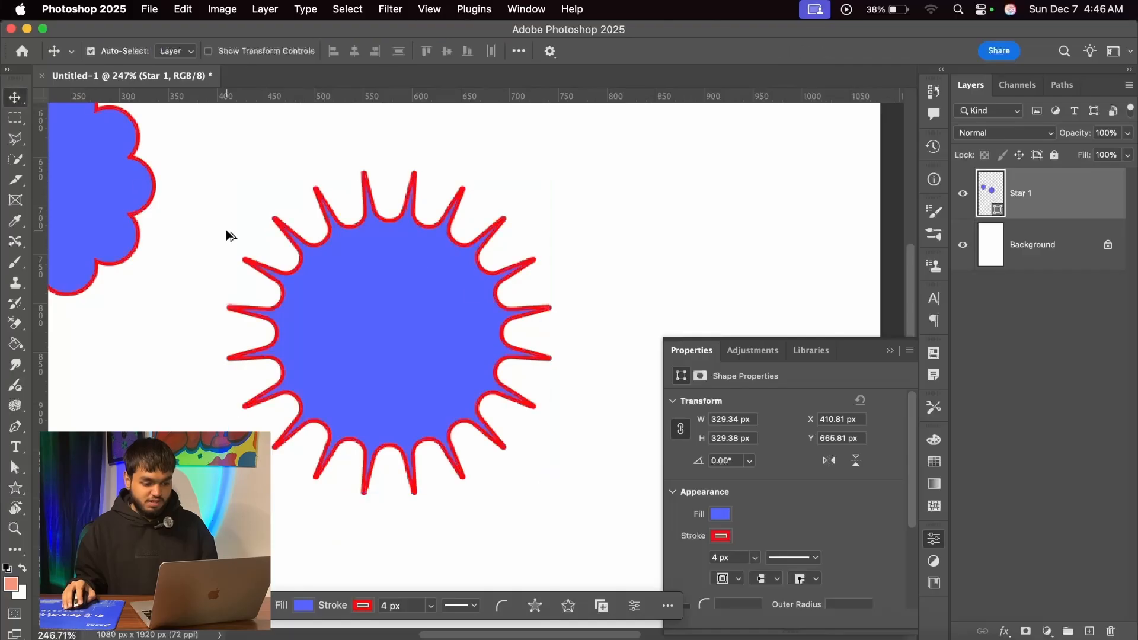
scroll(462, 292, down, 5)
scroll(310, 244, up, 2)
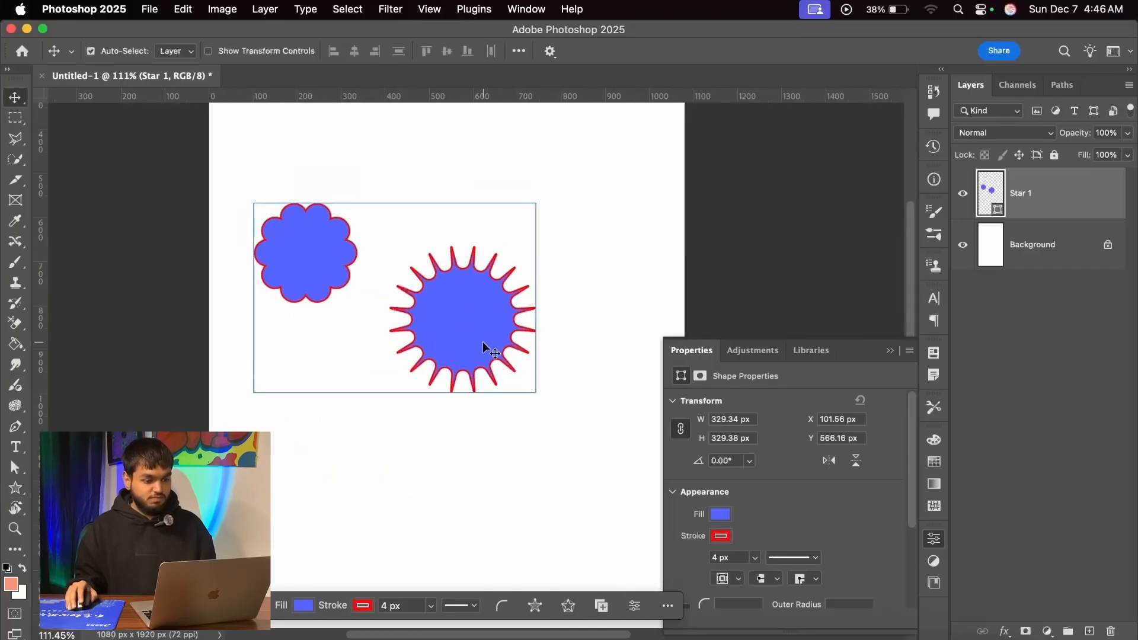
key(Delete)
Draw a vertical line and a horizontal line about 481 px long with the Line tool, and delete both
right_click(15, 487)
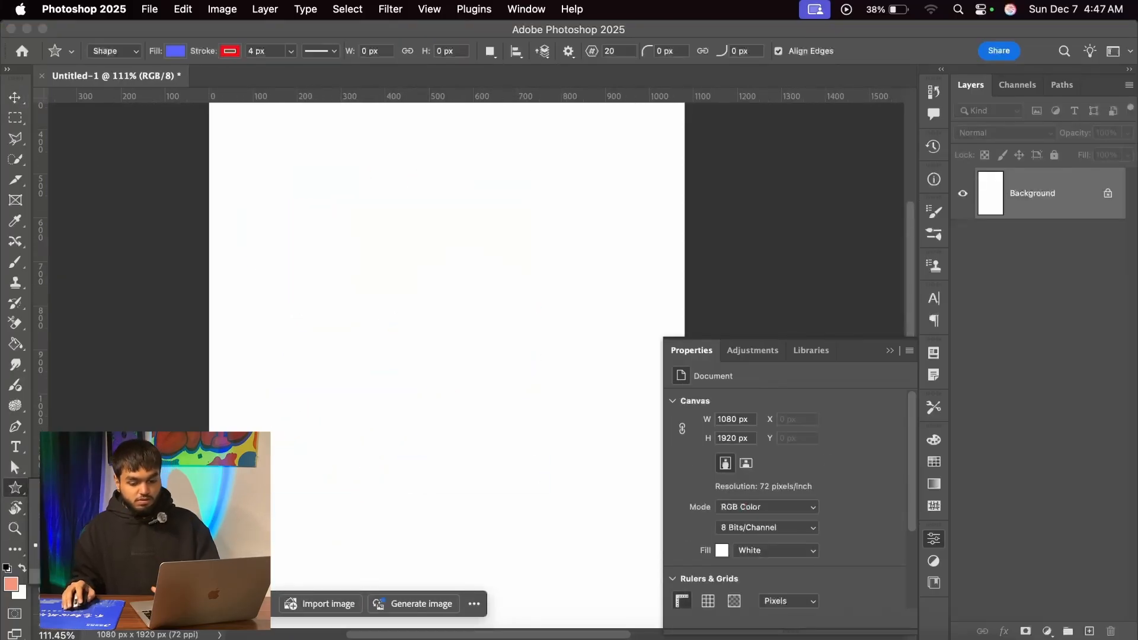
click(77, 560)
drag(327, 176, 327, 466)
drag(383, 287, 594, 287)
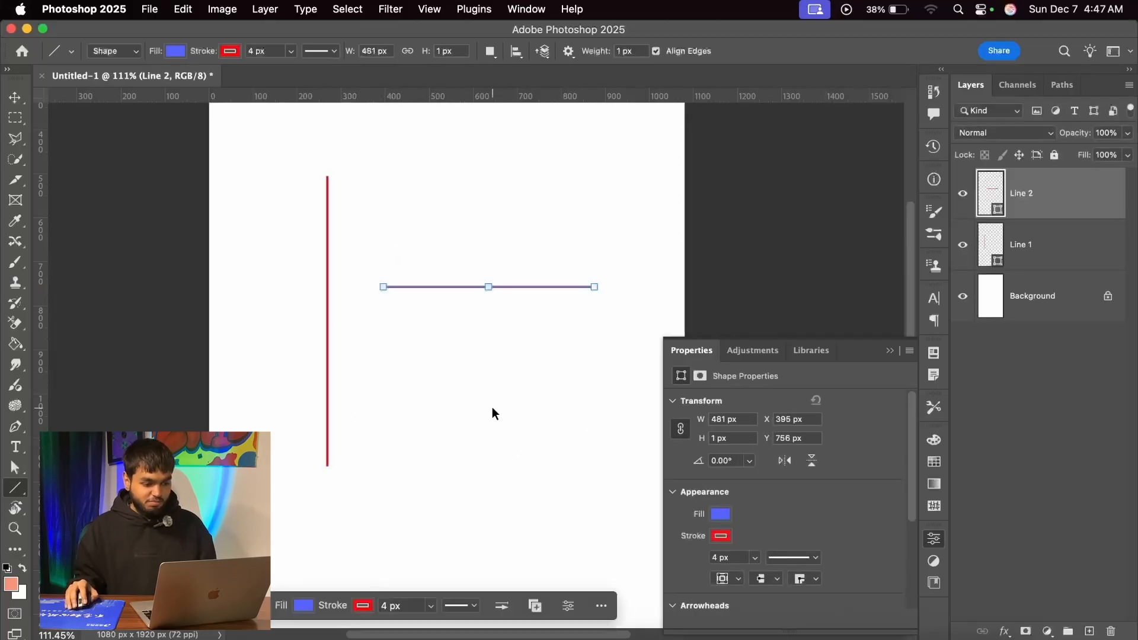
key(Delete)
key(Delete)
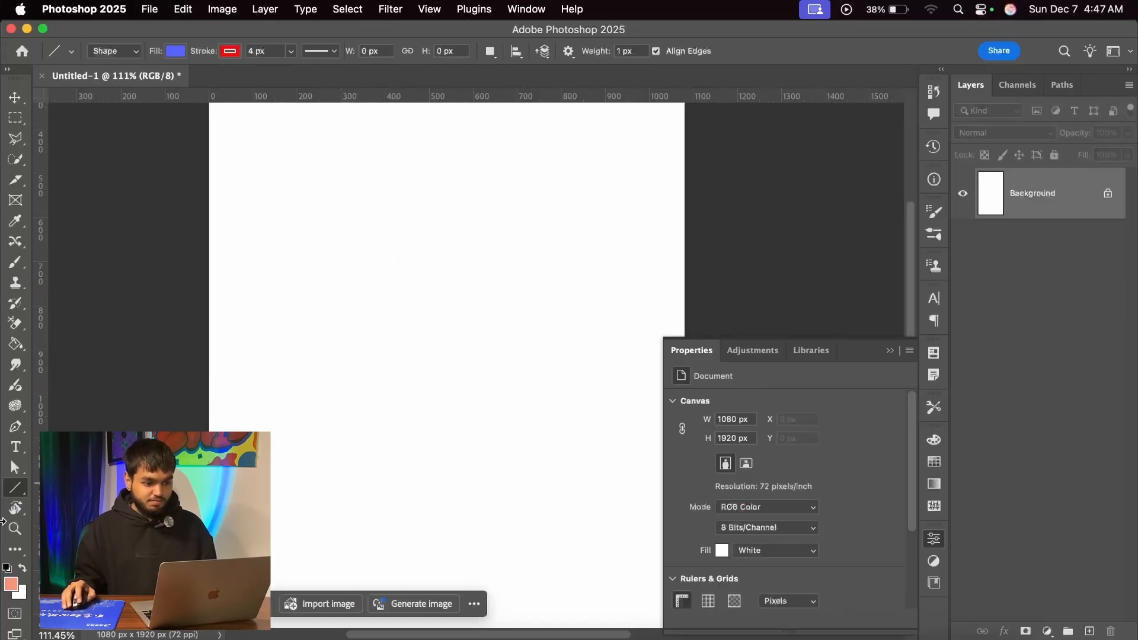
Draw the tiger custom shape at about 690 × 399 px across the canvas, and undo it
right_click(19, 489)
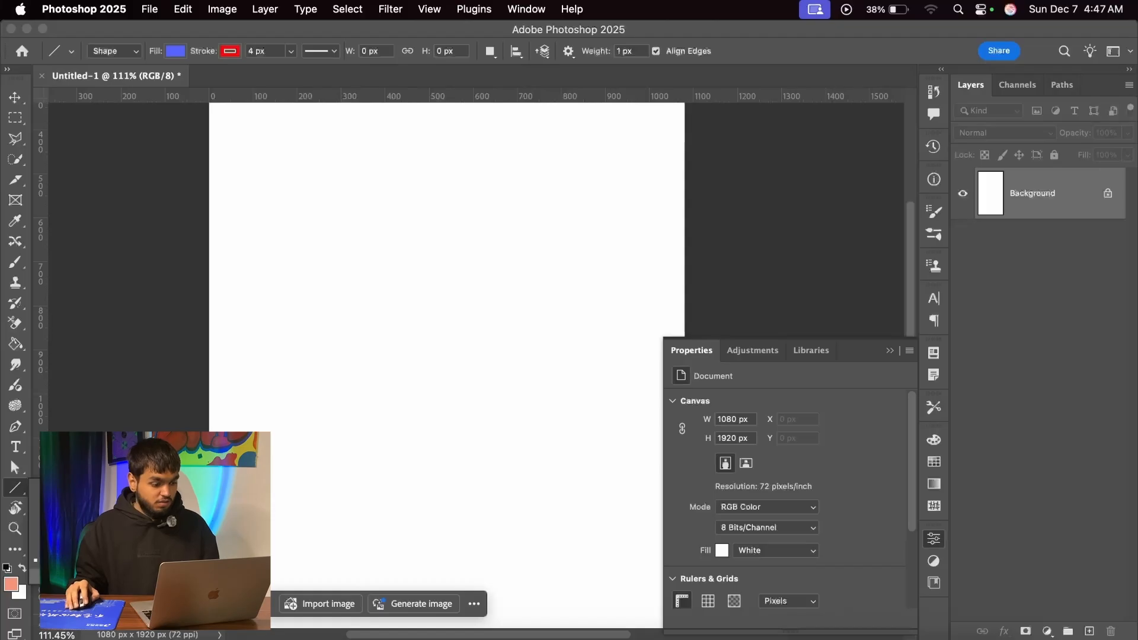
click(77, 576)
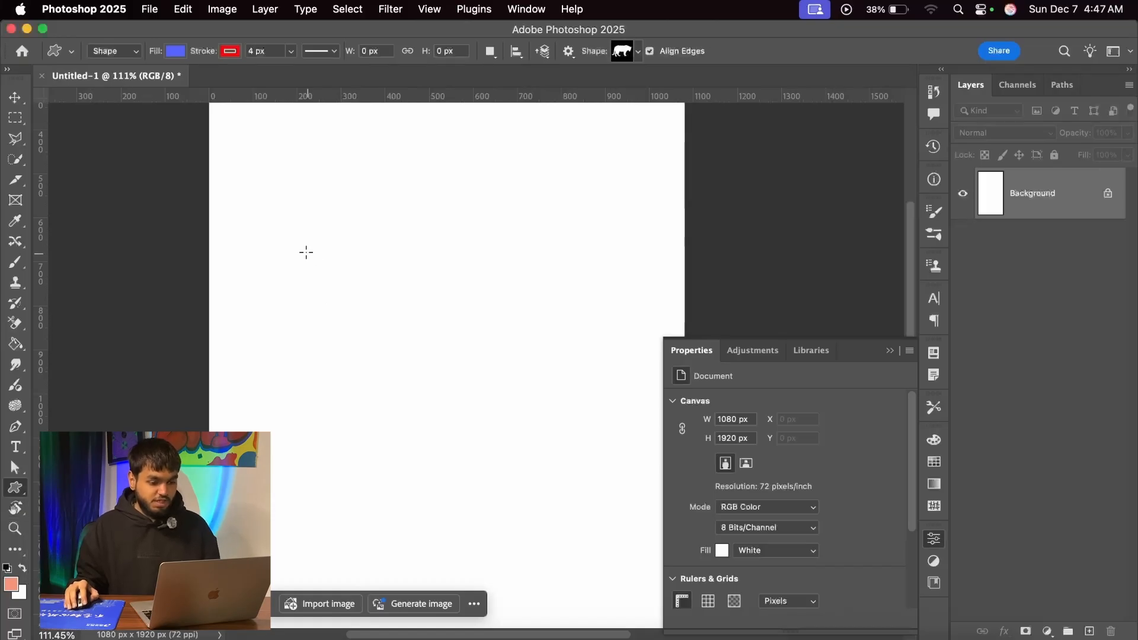
drag(265, 225, 562, 534)
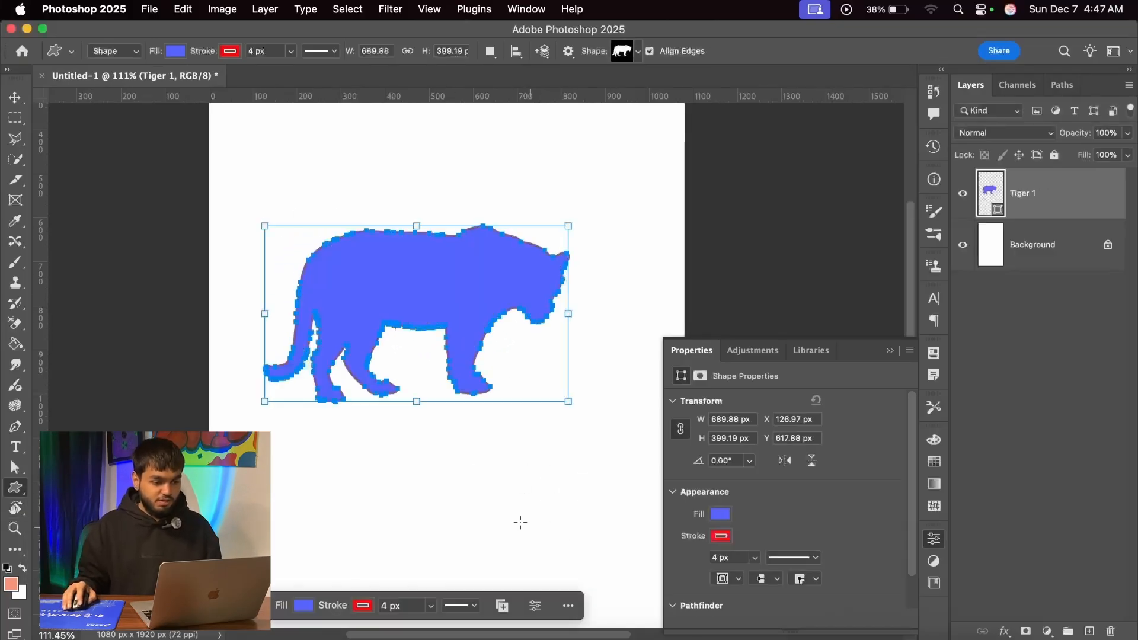
scroll(393, 292, up, 2)
scroll(382, 293, up, 1)
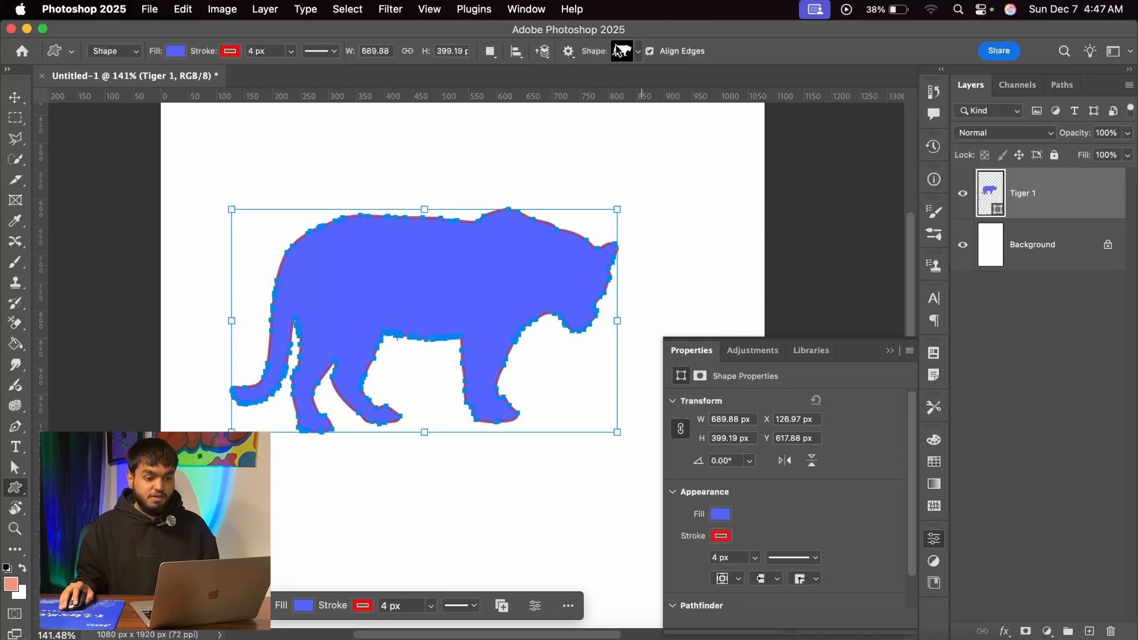
key(super+z)
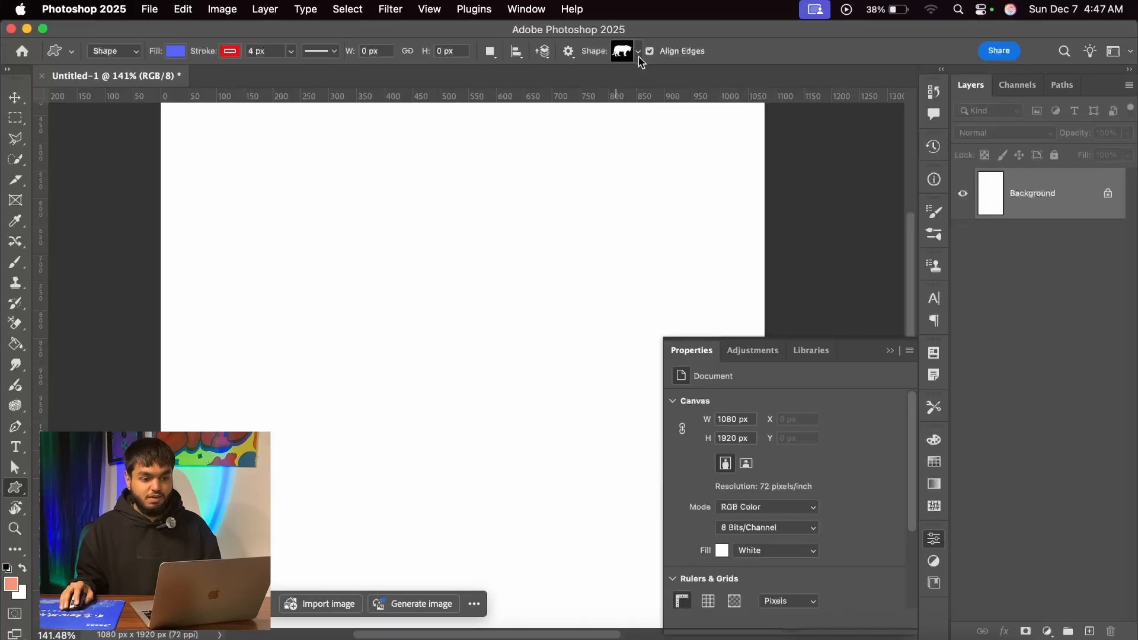
Look through the Wild Animals, Leaf Trees and Boats groups of custom shape presets
click(638, 52)
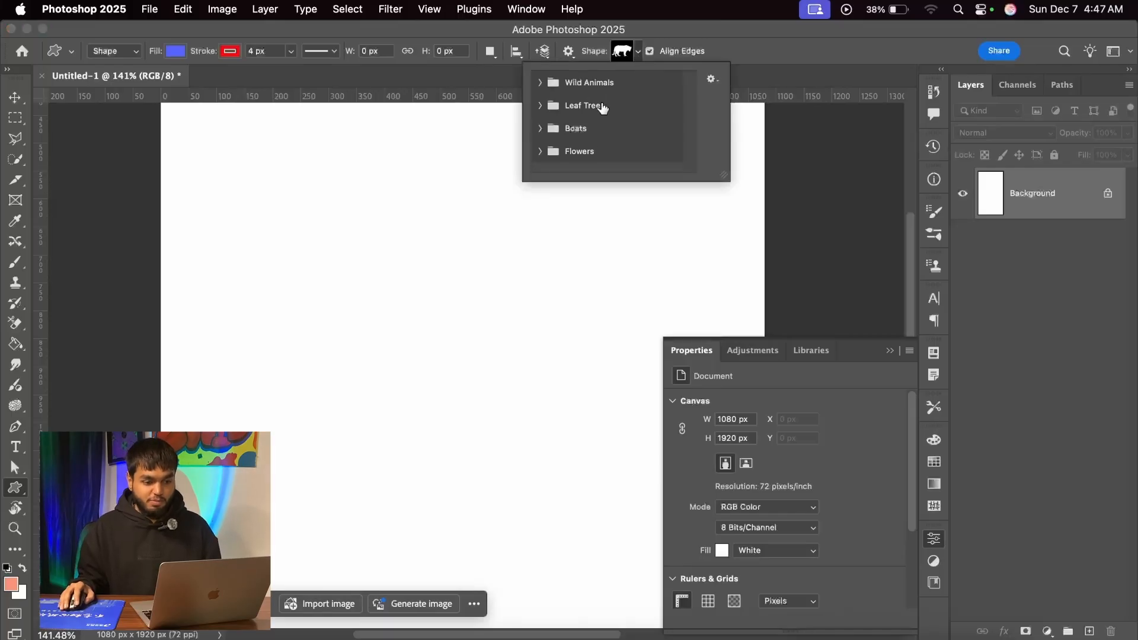
click(538, 81)
scroll(587, 131, down, 3)
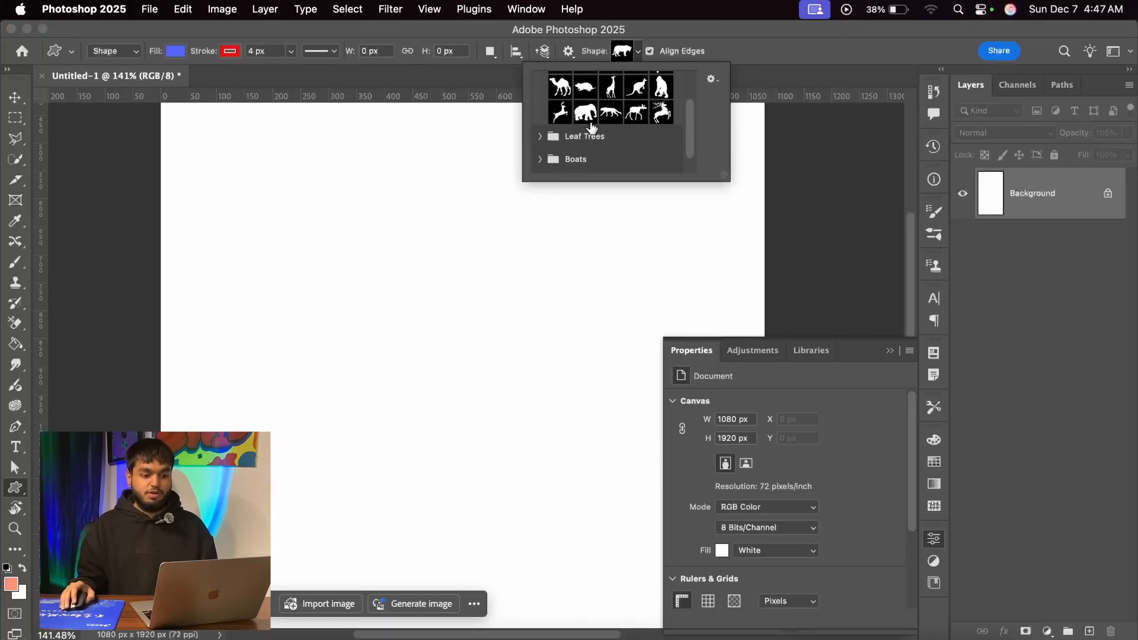
scroll(586, 130, up, 3)
click(540, 82)
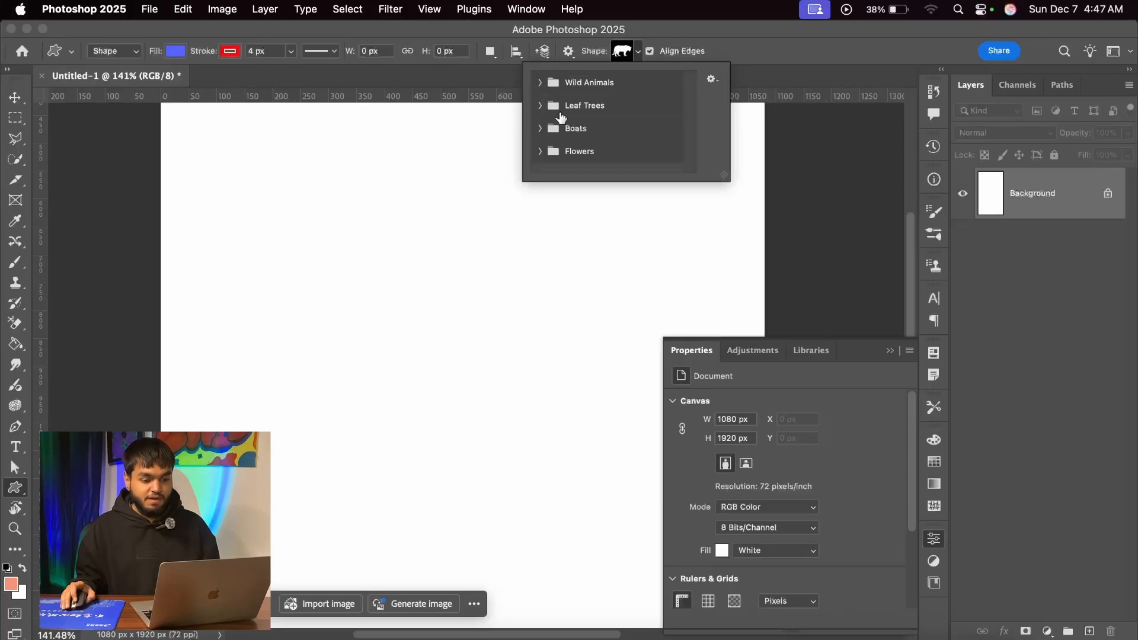
click(541, 107)
click(541, 106)
click(541, 129)
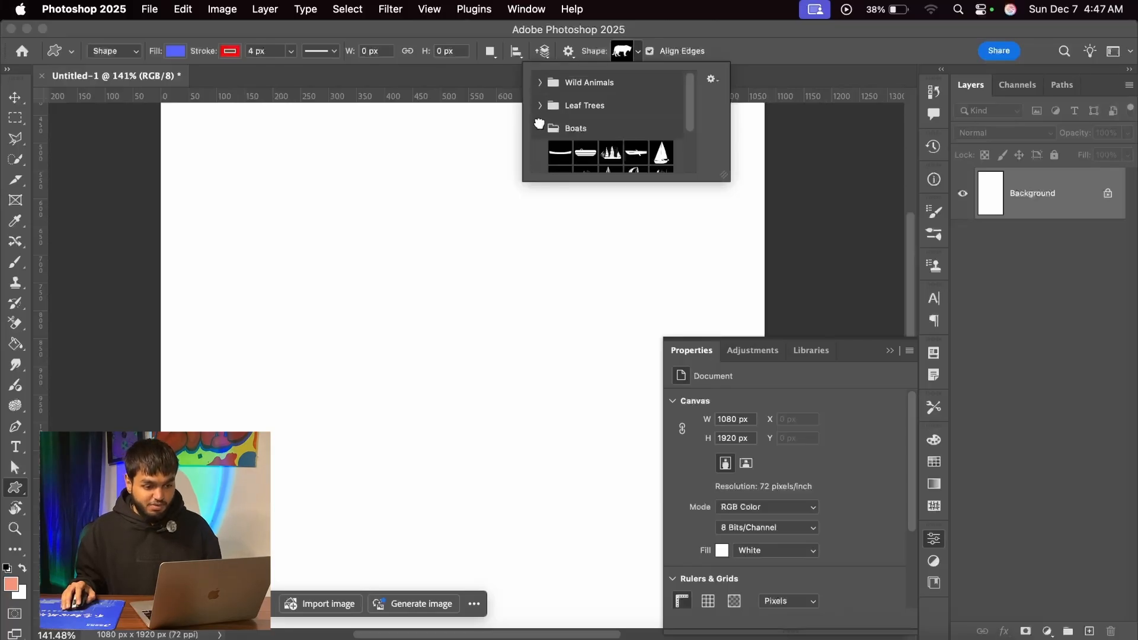
click(560, 135)
Choose the five-petaled blossom from the Flowers presets and draw it about 547 × 514 px in the middle of the canvas
click(541, 152)
scroll(600, 119, down, 4)
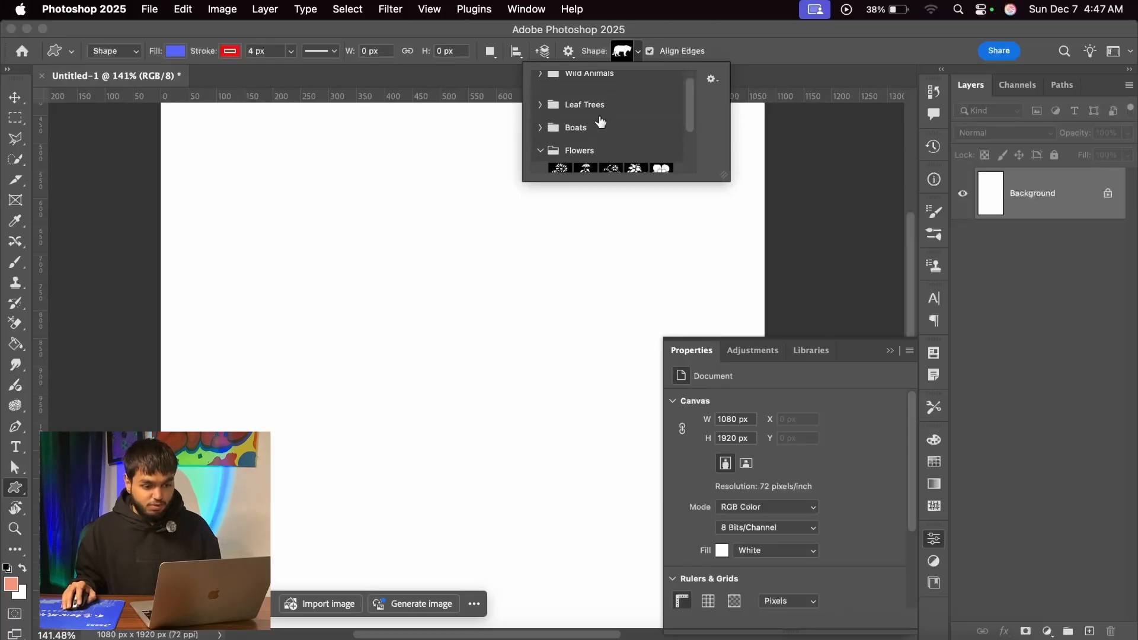
click(661, 110)
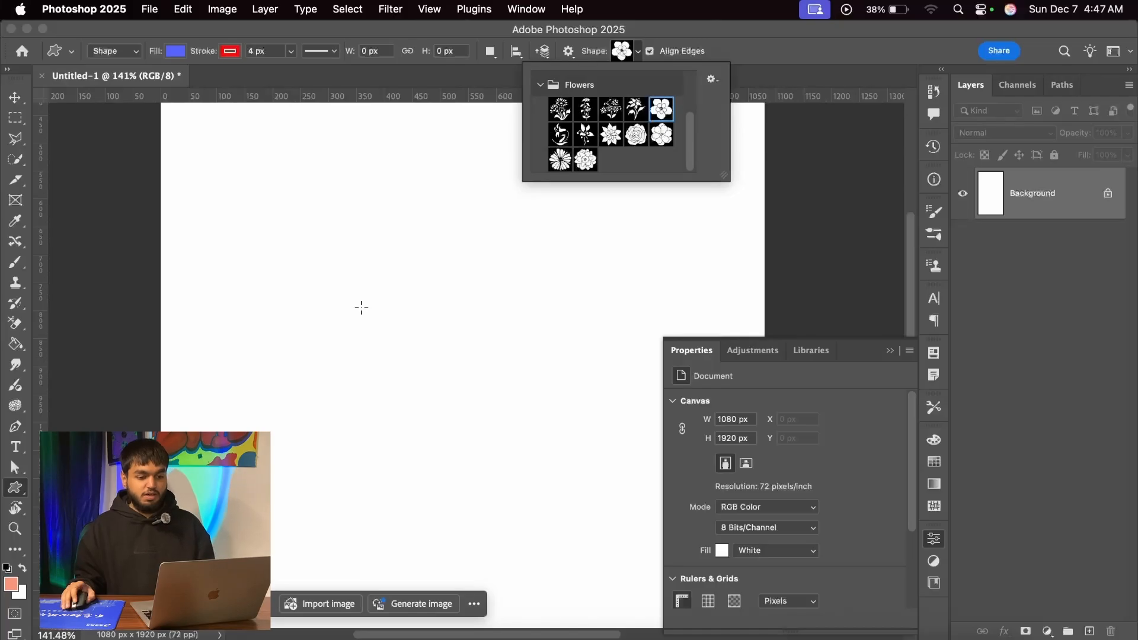
drag(311, 236, 587, 529)
scroll(481, 384, up, 2)
click(15, 97)
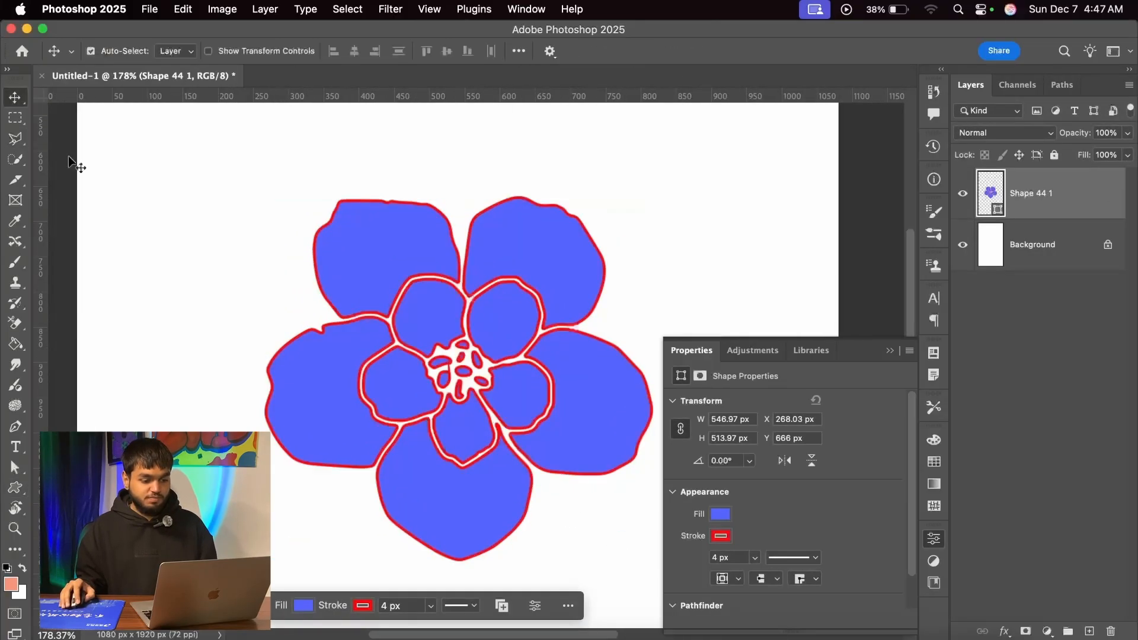
Scale the flower shape up proportionally about its centre to roughly 533%, about 2911 × 2737 px, covering the whole canvas
scroll(486, 327, up, 5)
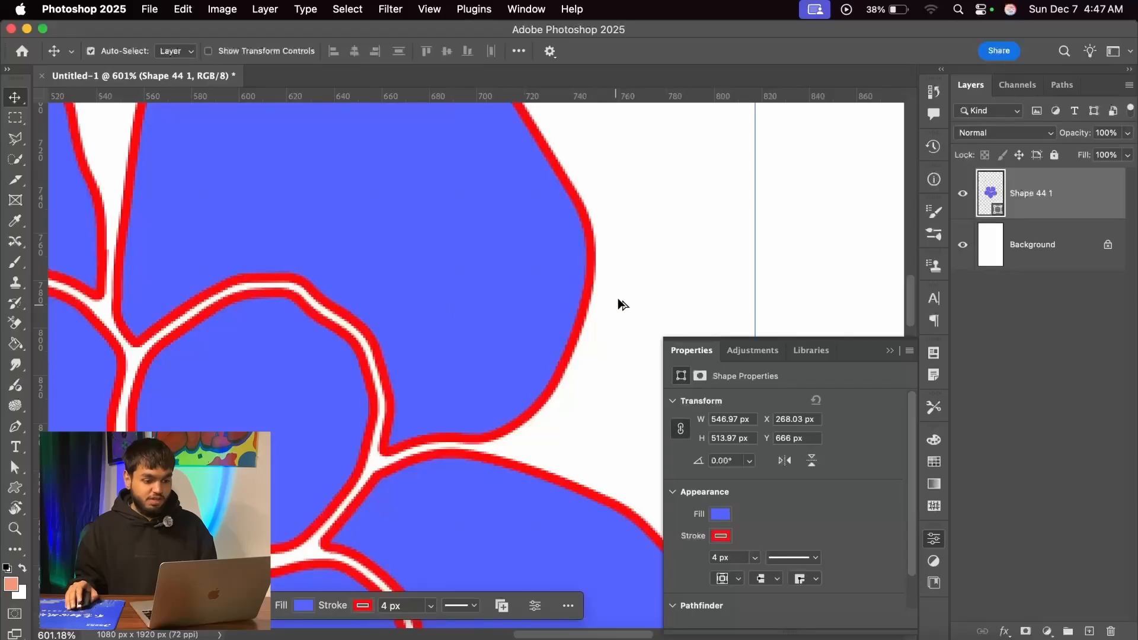
scroll(617, 296, down, 6)
key(ctrl+t)
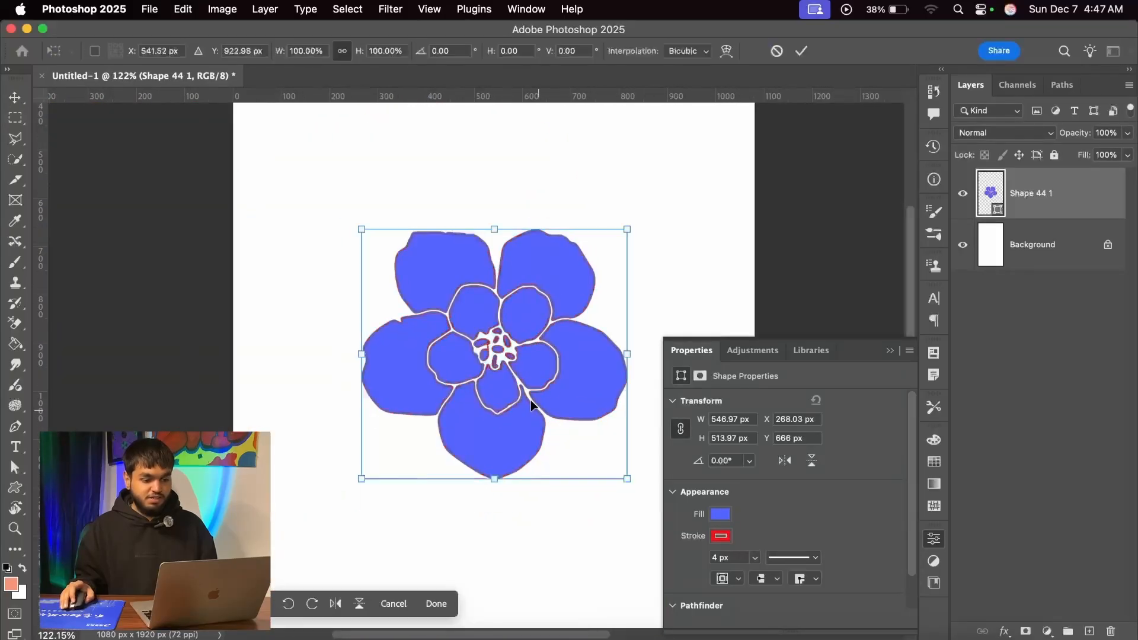
scroll(531, 400, down, 3)
drag(477, 397, 490, 595)
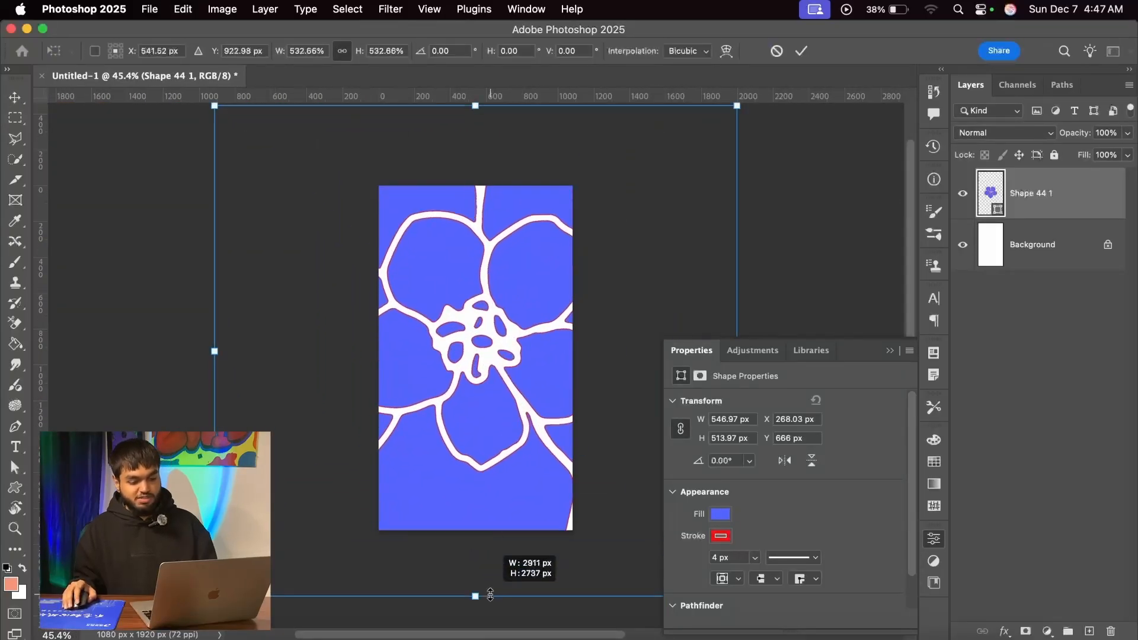
key(Return)
scroll(505, 319, up, 3)
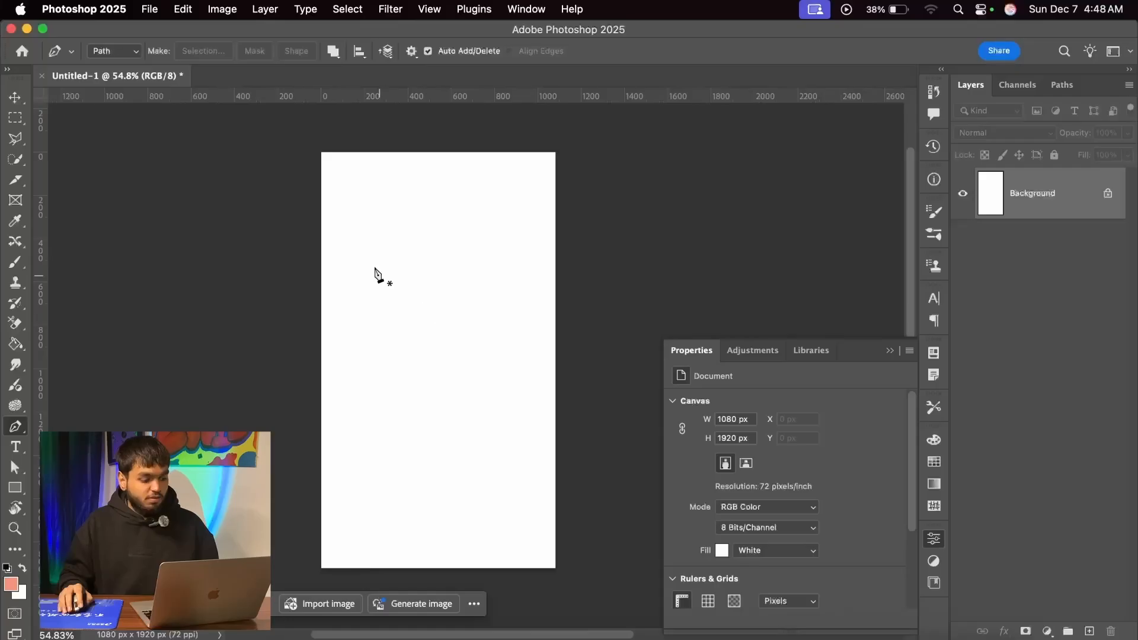
Collapse the Properties panel and set the Pen tool to Shape mode
key(super+0)
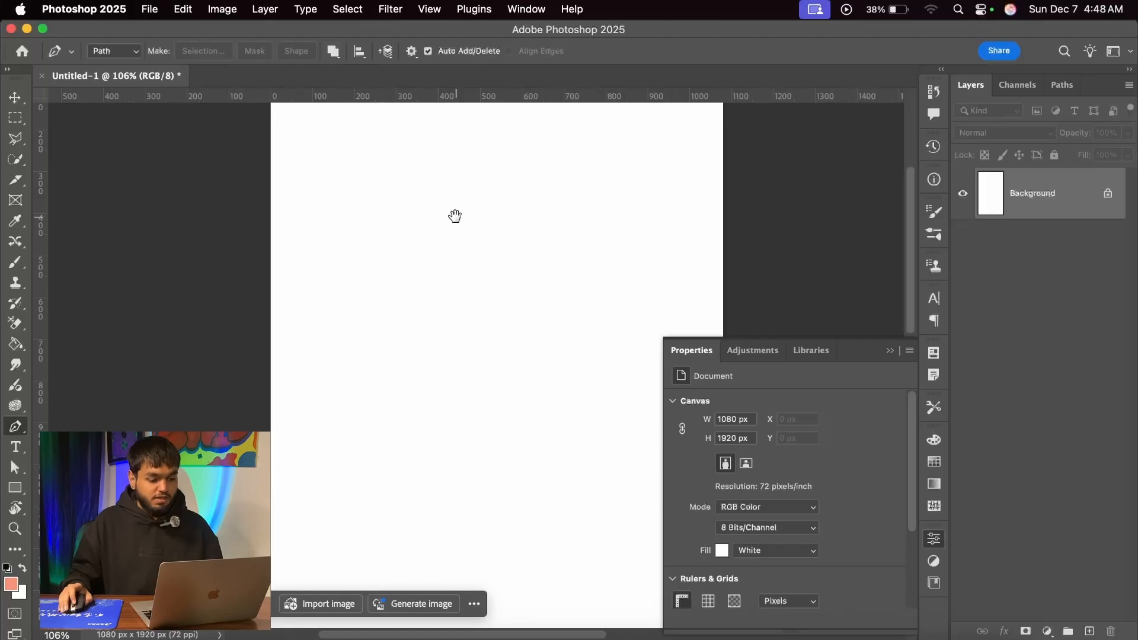
click(889, 350)
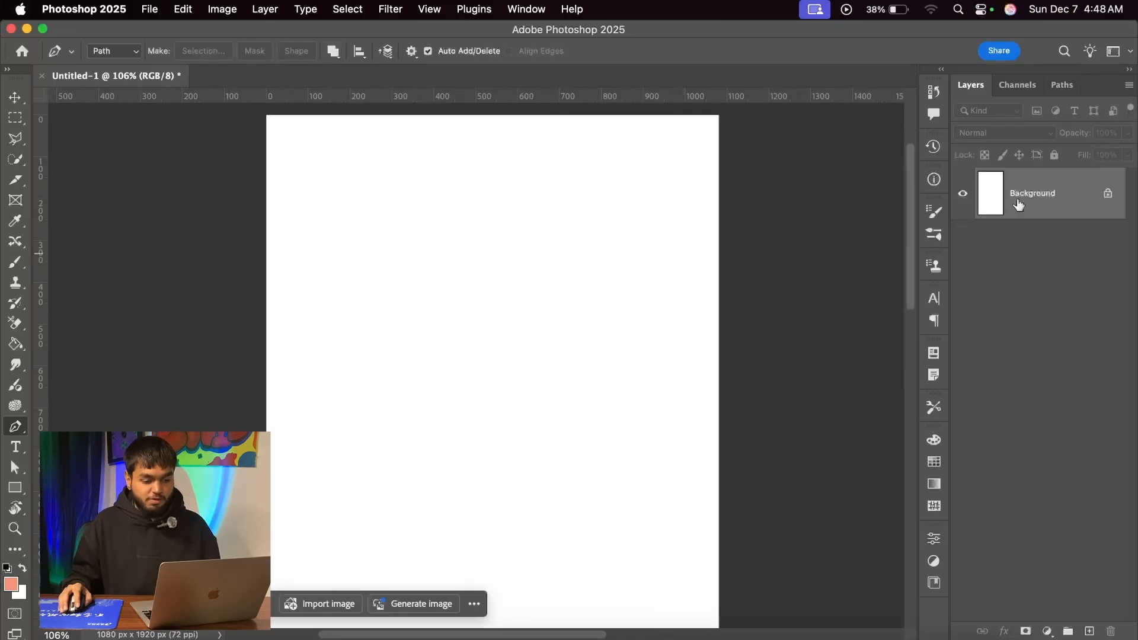
scroll(599, 237, down, 2)
scroll(505, 248, up, 1)
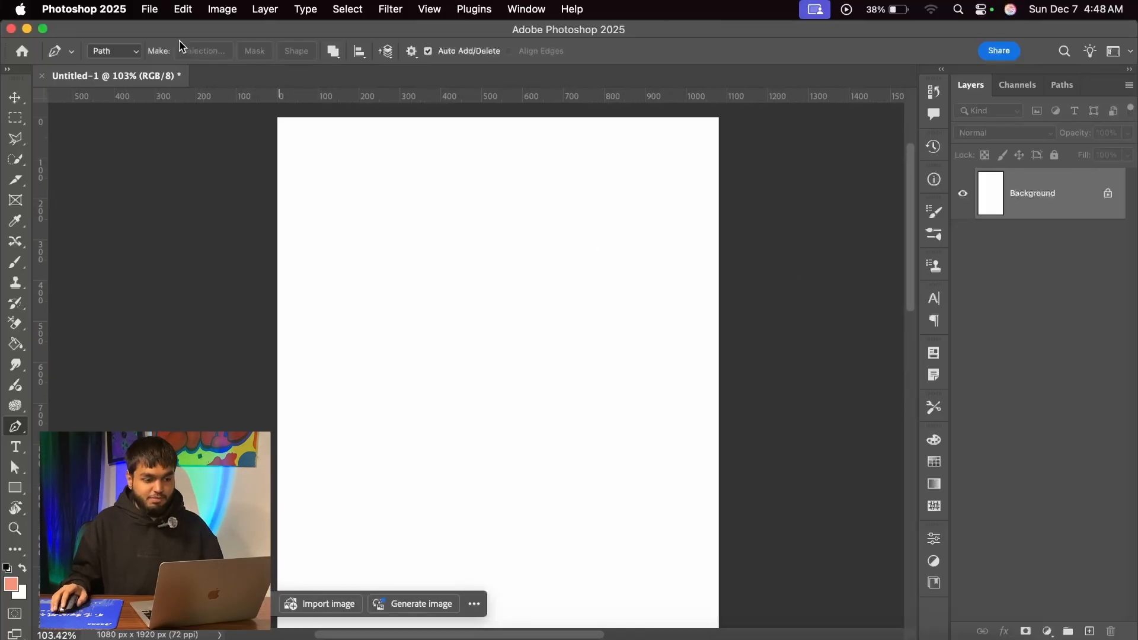
click(114, 51)
click(112, 37)
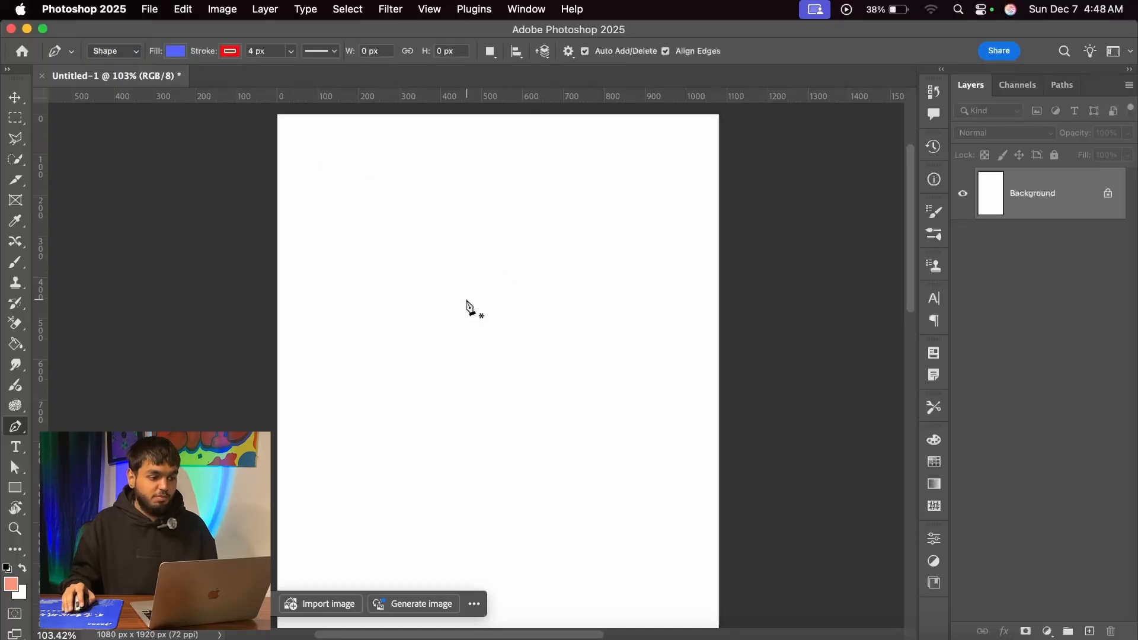
Draw a straight diagonal Pen segment spanning about 241 × 245 px, running down and to the left in the canvas's upper half
click(500, 231)
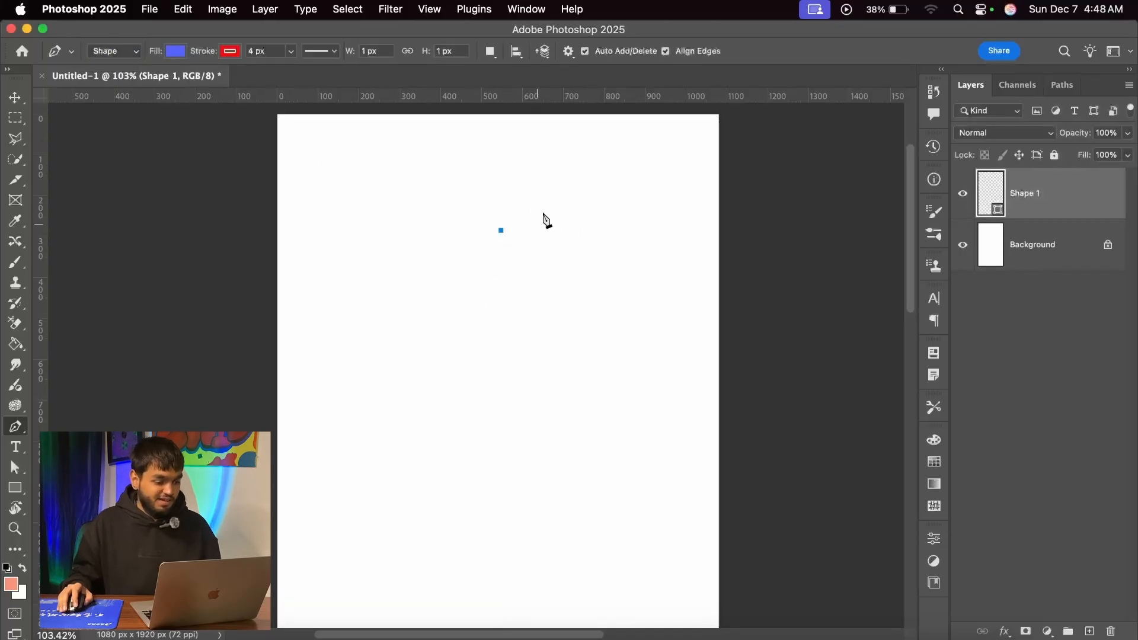
scroll(496, 240, up, 3)
scroll(507, 237, up, 2)
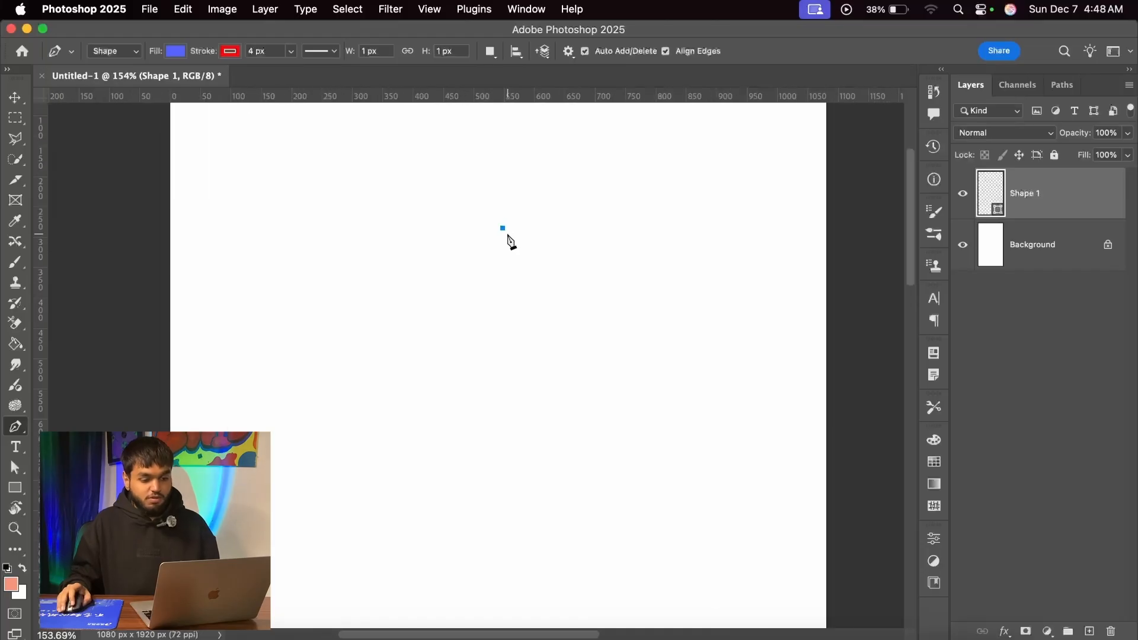
scroll(507, 237, down, 4)
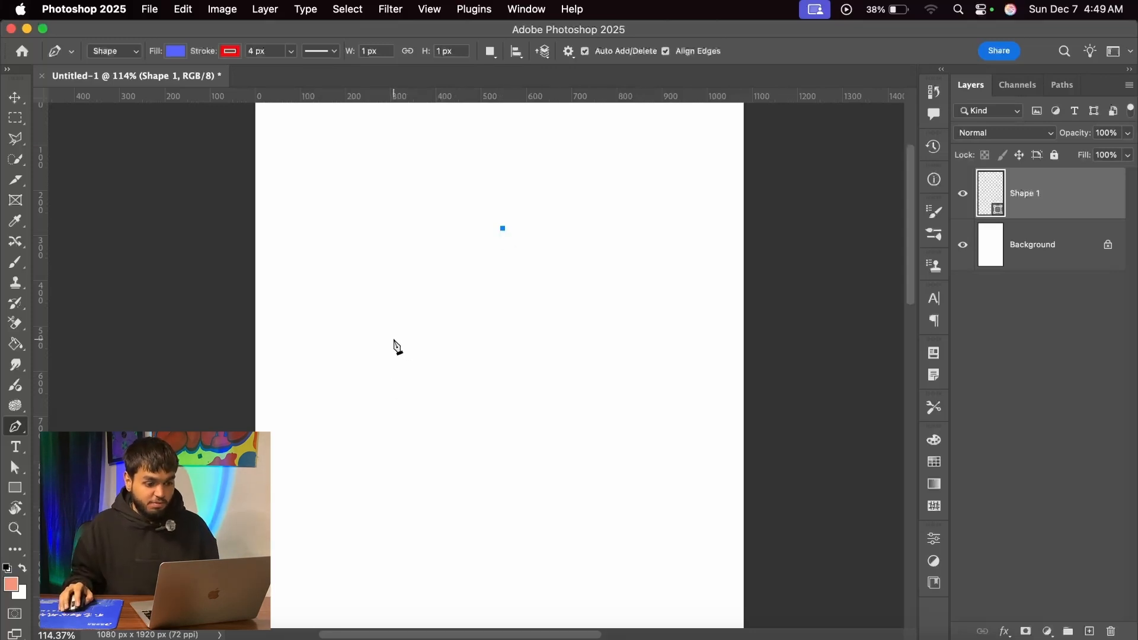
click(394, 339)
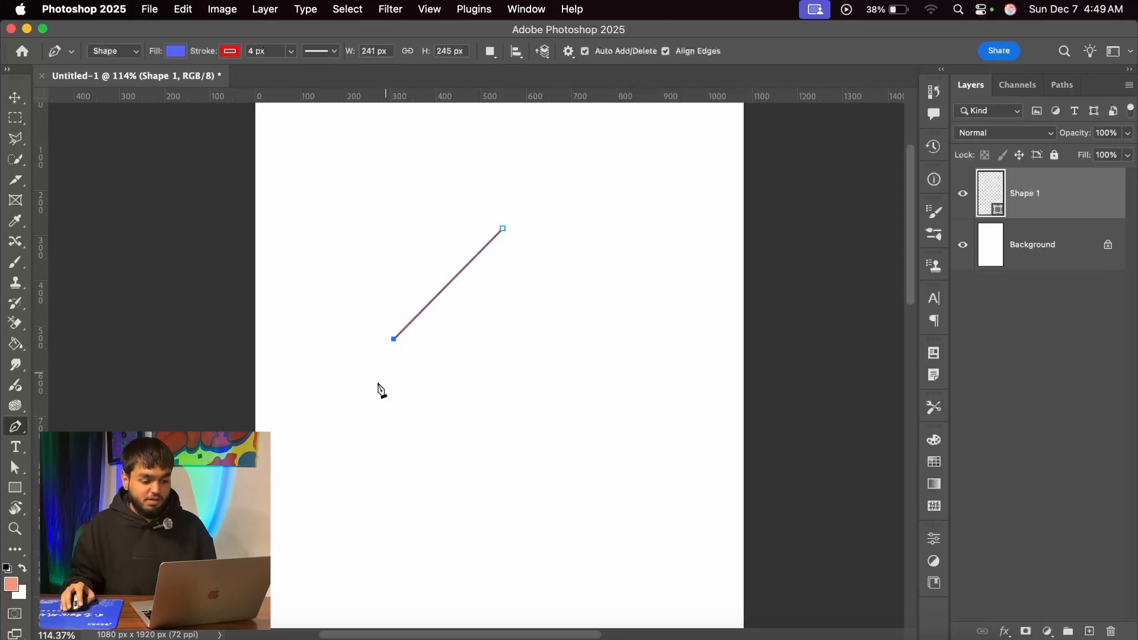
Set both the fill and the stroke of the diagonal Pen shape to no color
click(176, 51)
click(91, 84)
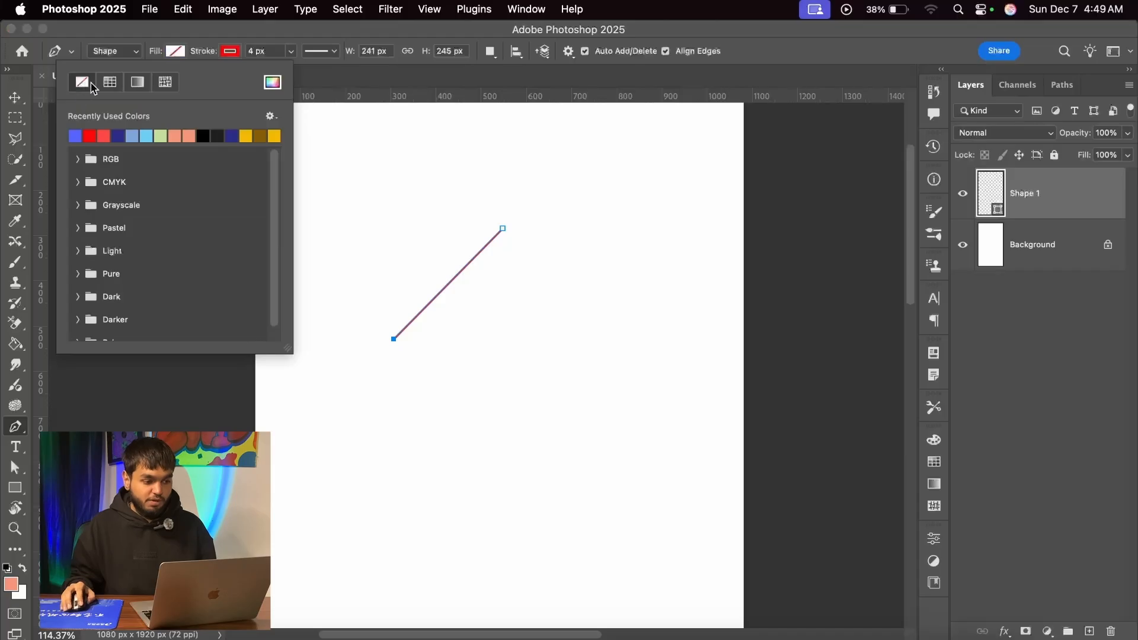
click(237, 52)
click(137, 86)
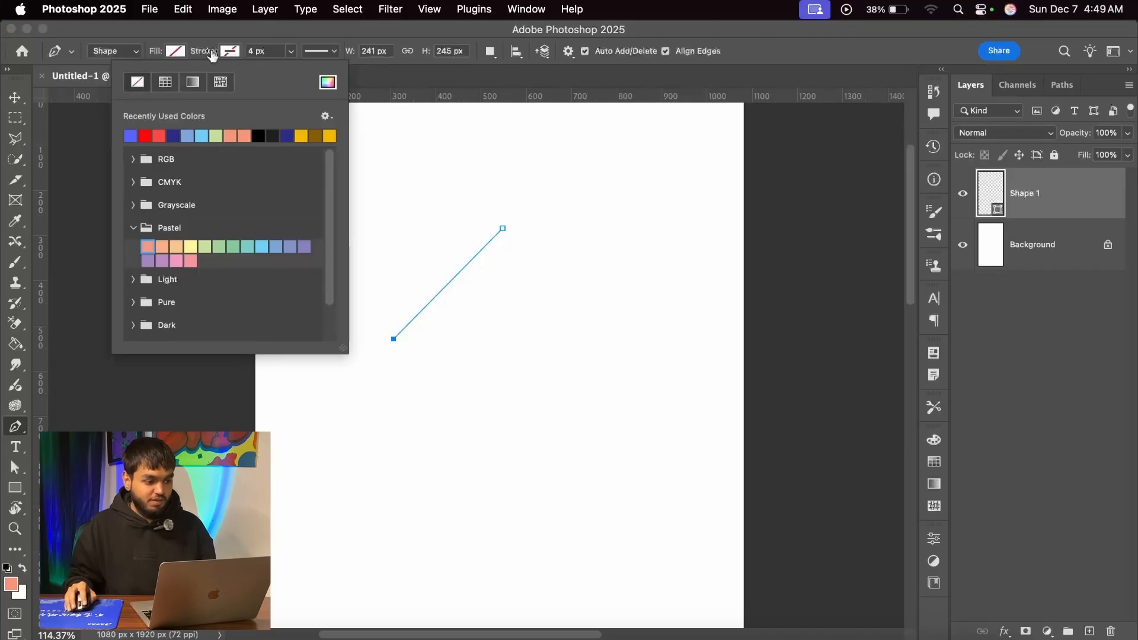
click(225, 52)
scroll(448, 286, up, 5)
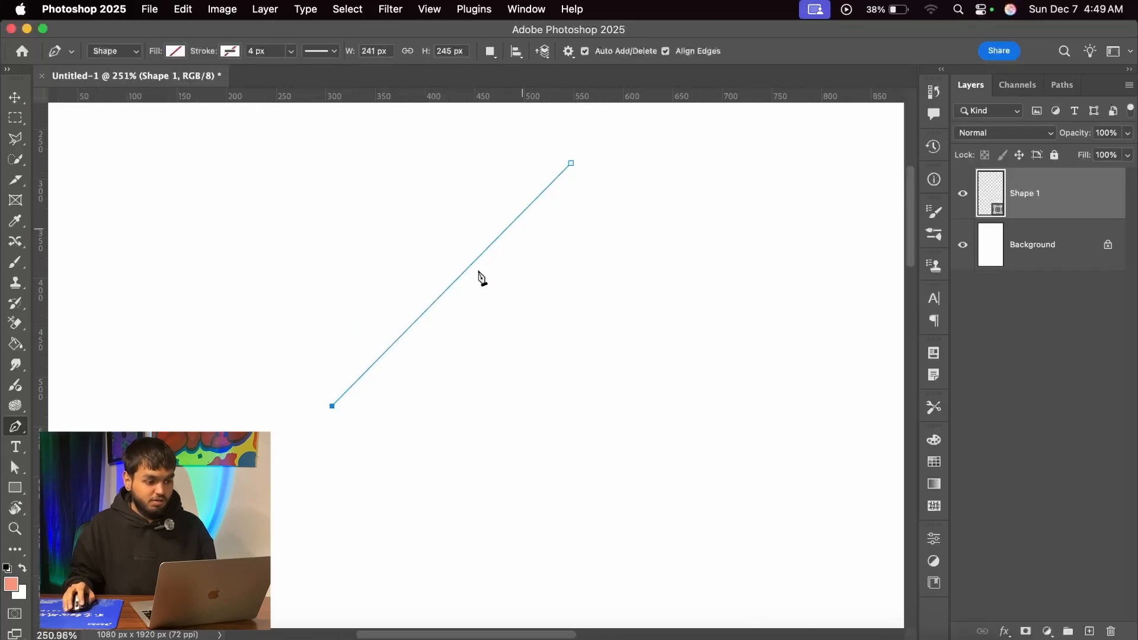
scroll(418, 305, down, 2)
scroll(418, 306, down, 2)
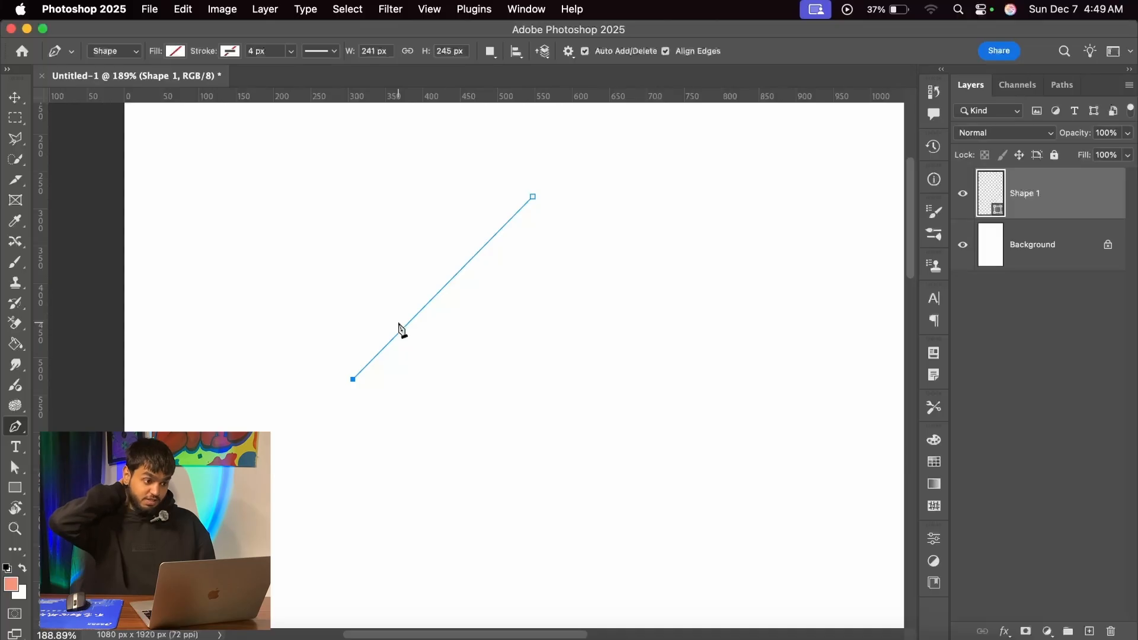
key(super+z)
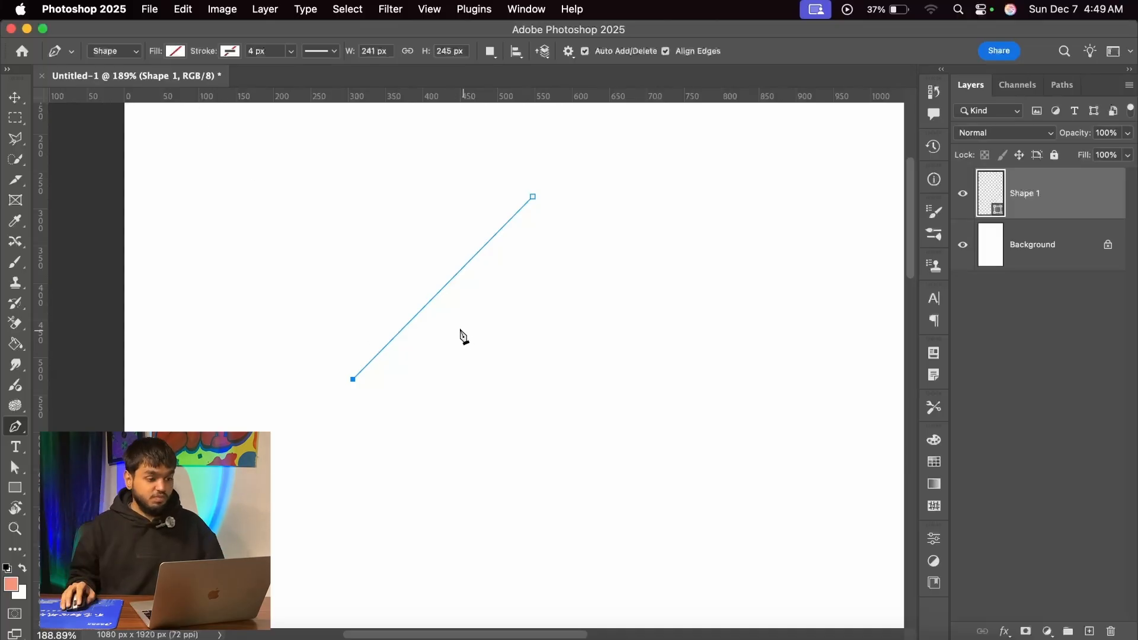
scroll(416, 313, down, 1)
scroll(372, 328, down, 3)
scroll(407, 386, up, 2)
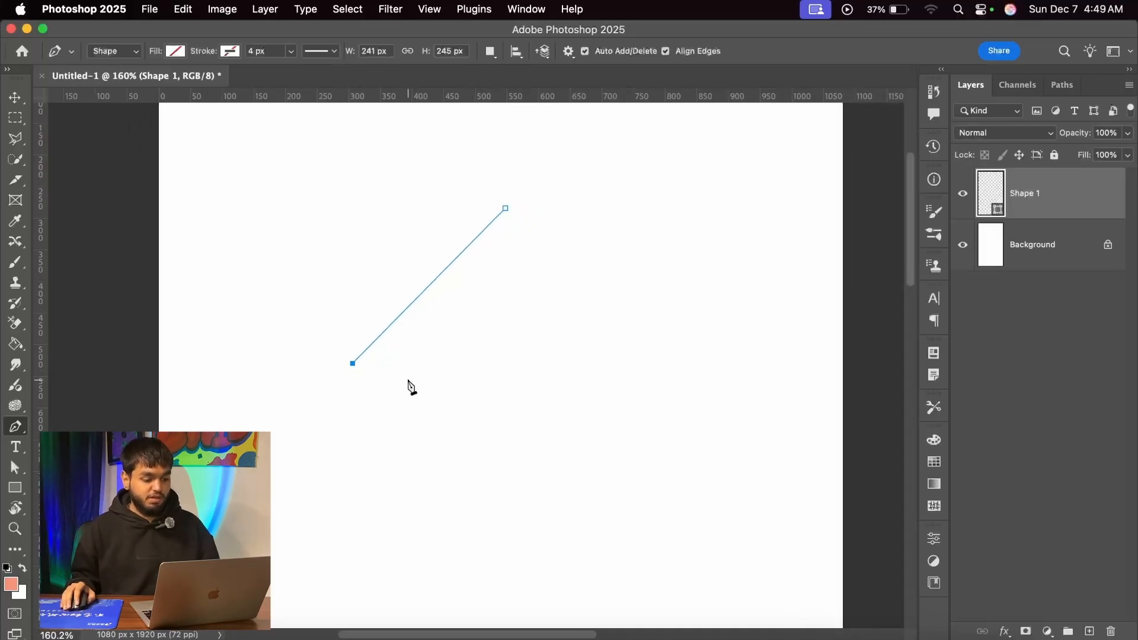
Undo the no-color settings and the drawing of the diagonal Pen shape
scroll(409, 386, up, 1)
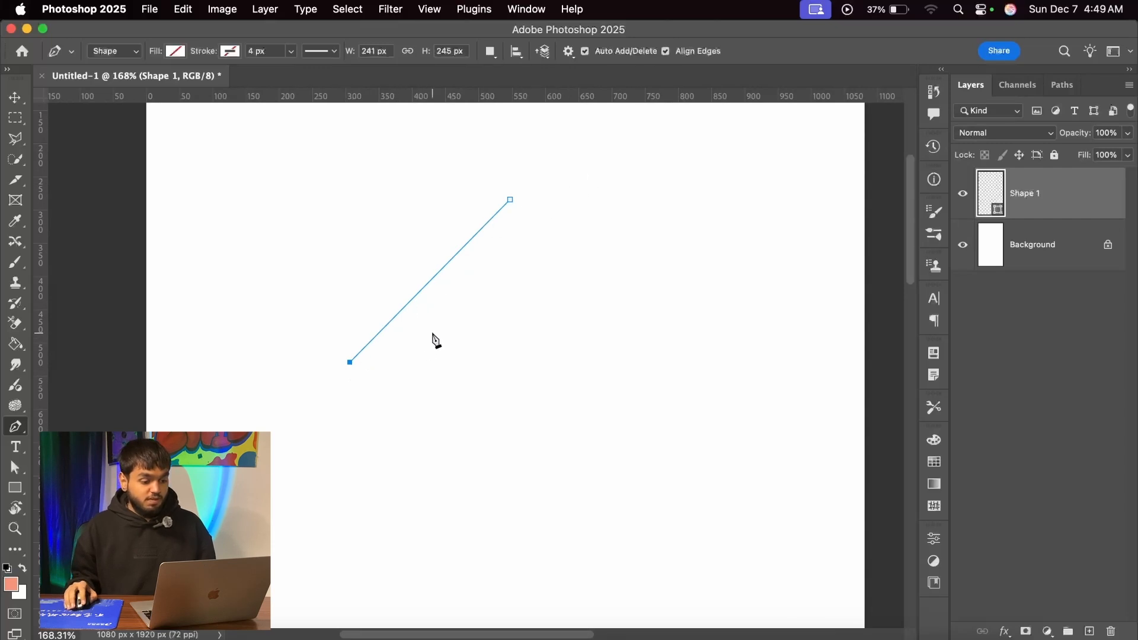
key(super+z)
key(super+z)
key(super+z)
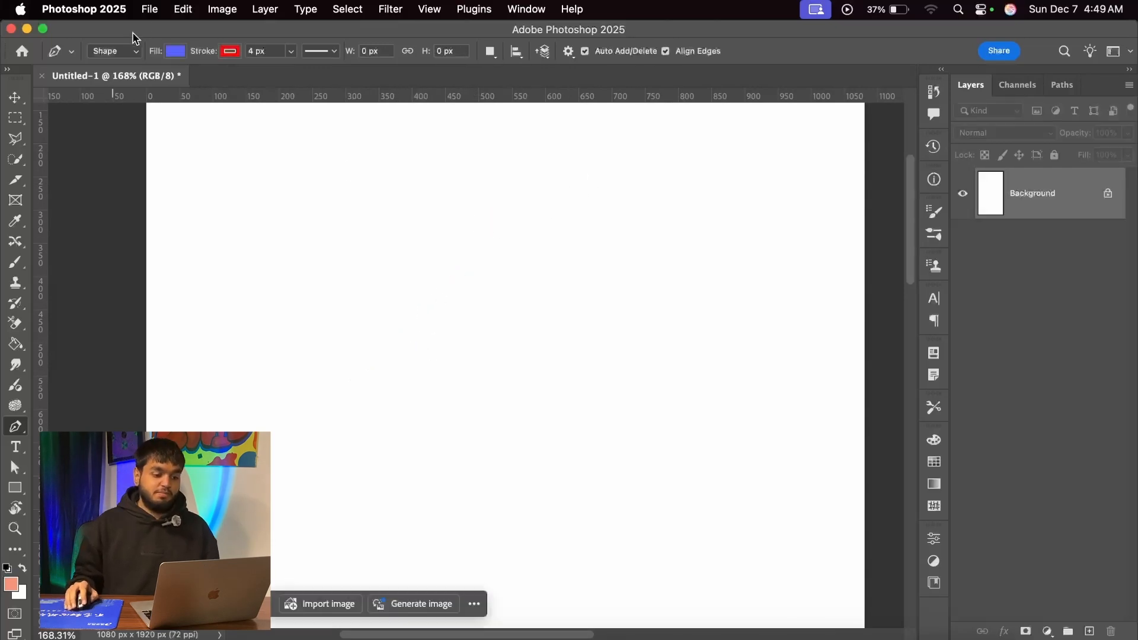
Set the Pen tool's fill and stroke to no color for a new shape
click(169, 53)
click(81, 83)
click(231, 51)
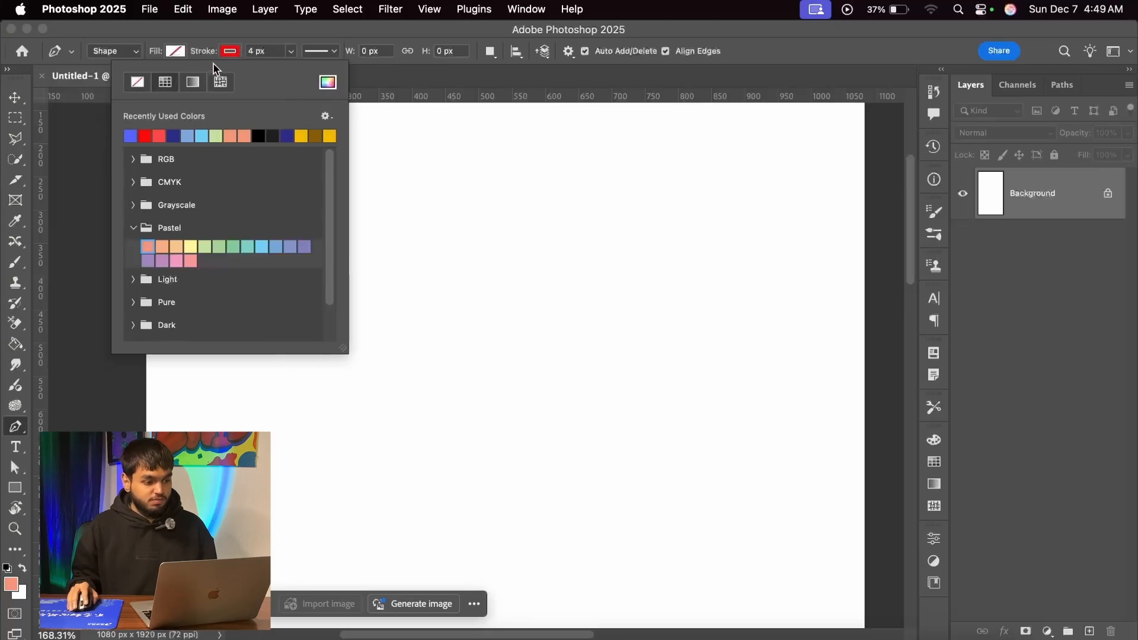
click(141, 88)
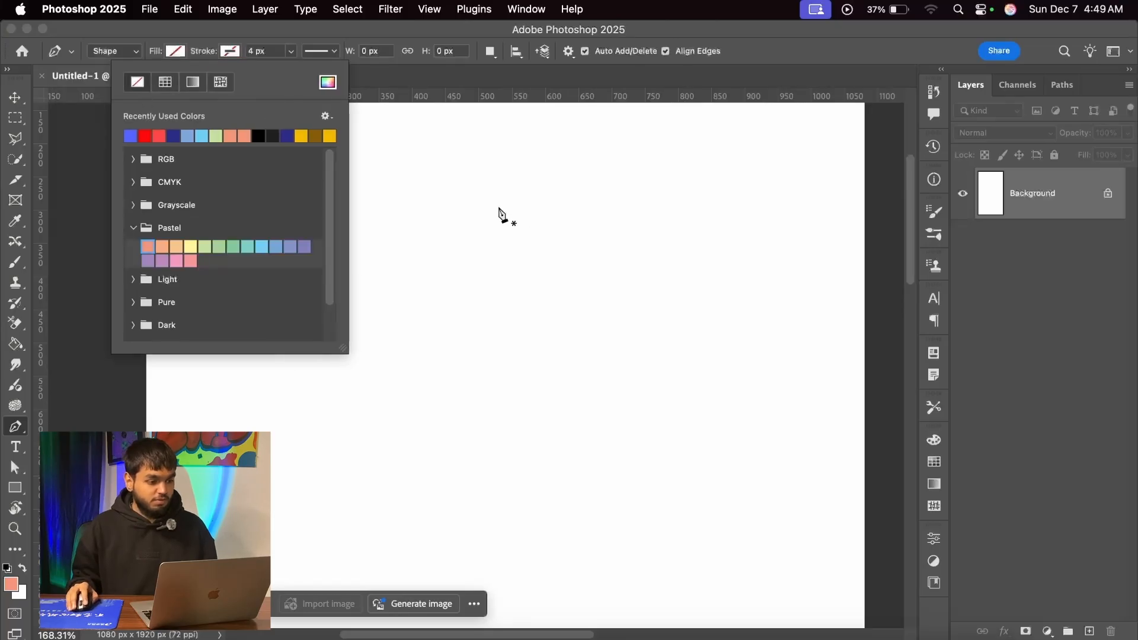
Draw a closed four-sided Pen shape with straight segments, about 572 × 401 px, in the canvas's upper half
click(498, 203)
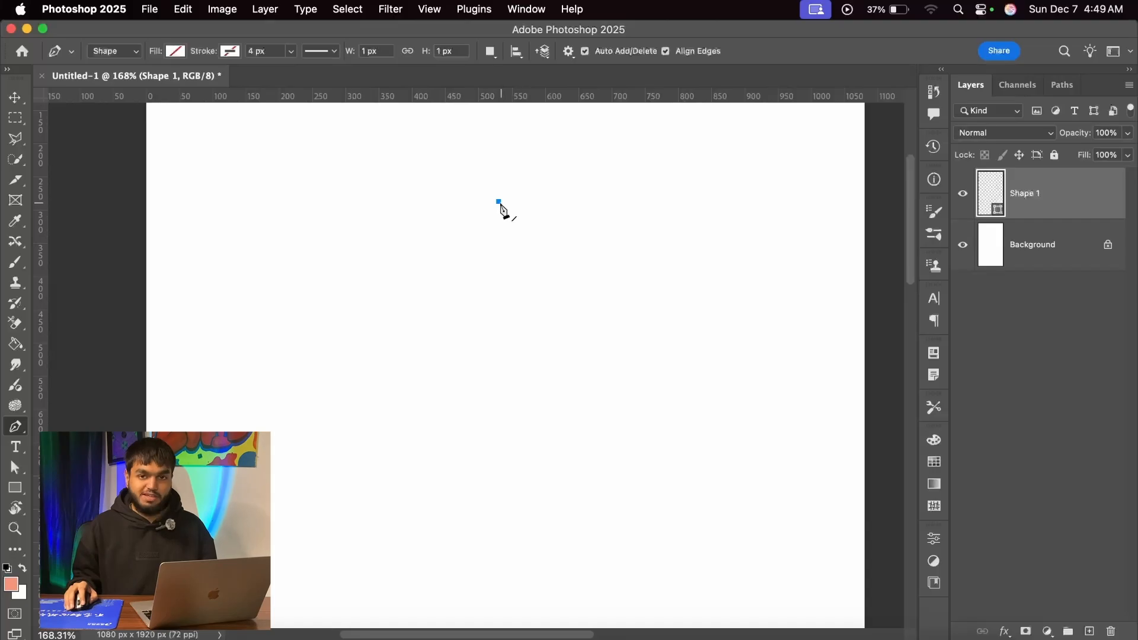
click(294, 370)
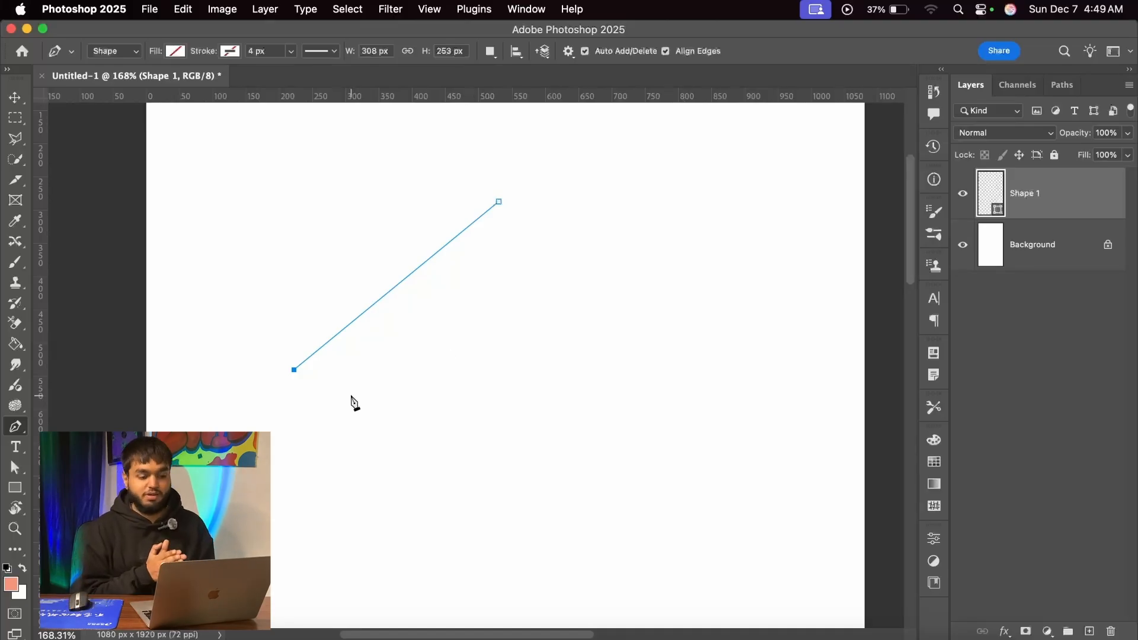
click(498, 468)
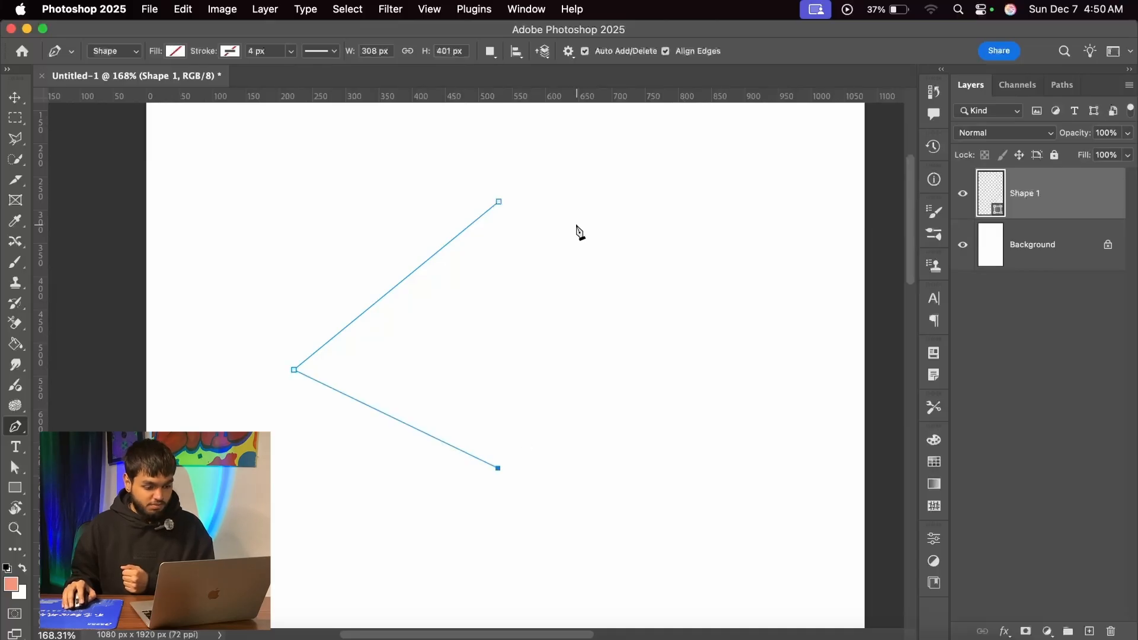
click(674, 258)
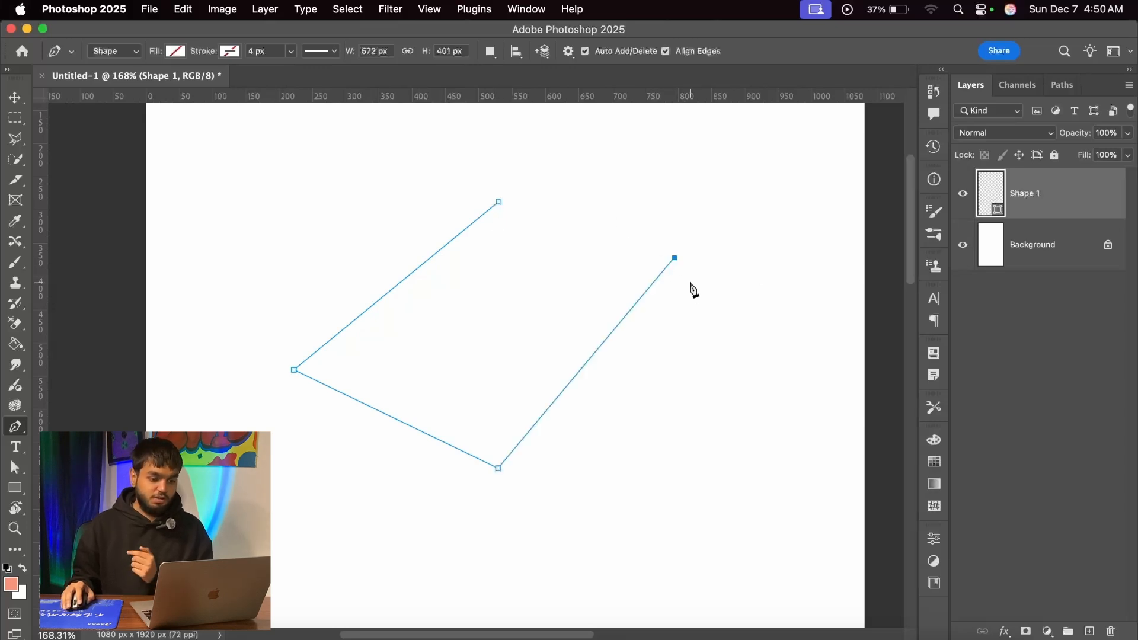
click(499, 202)
scroll(569, 296, down, 2)
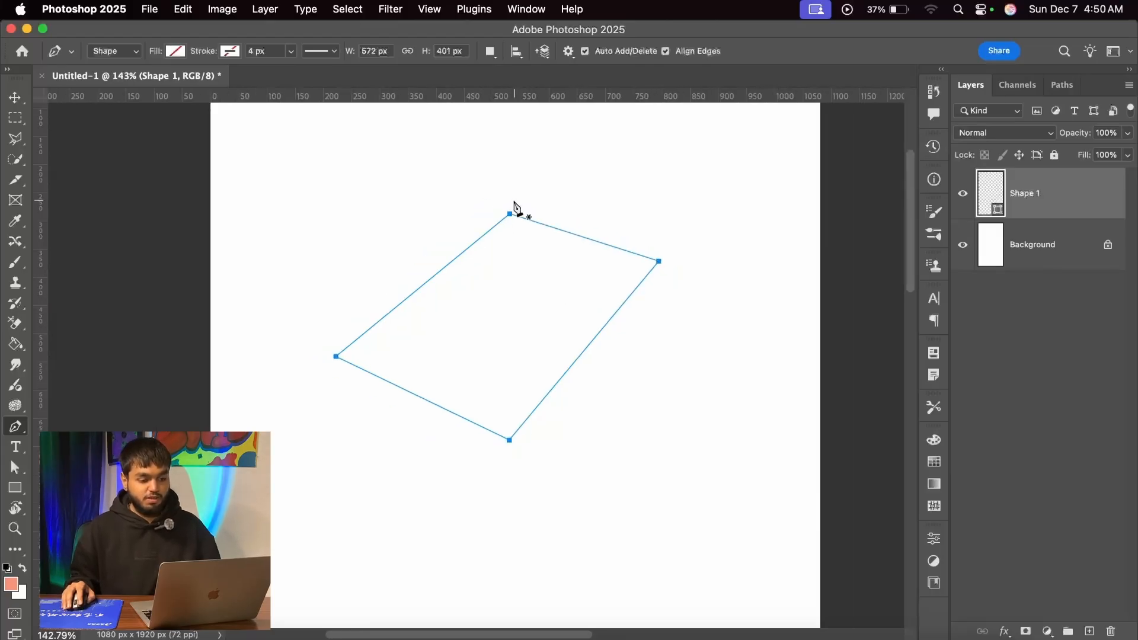
scroll(435, 172, up, 1)
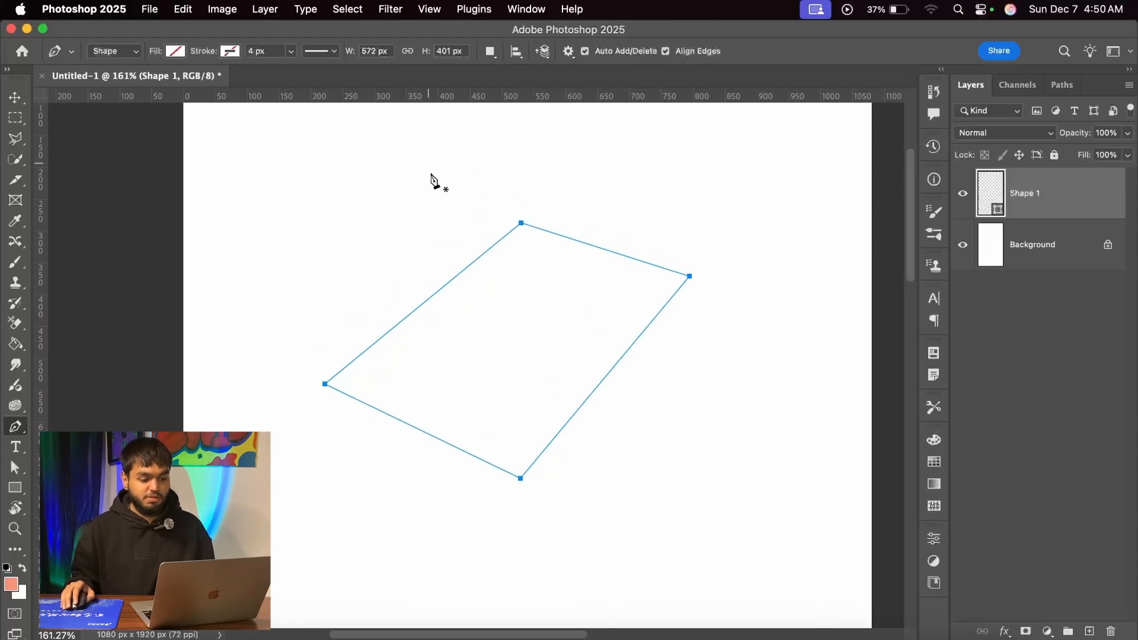
Give the four-sided shape a blue fill and a red 11 px stroke, and look at the stroke style options
click(179, 53)
click(75, 135)
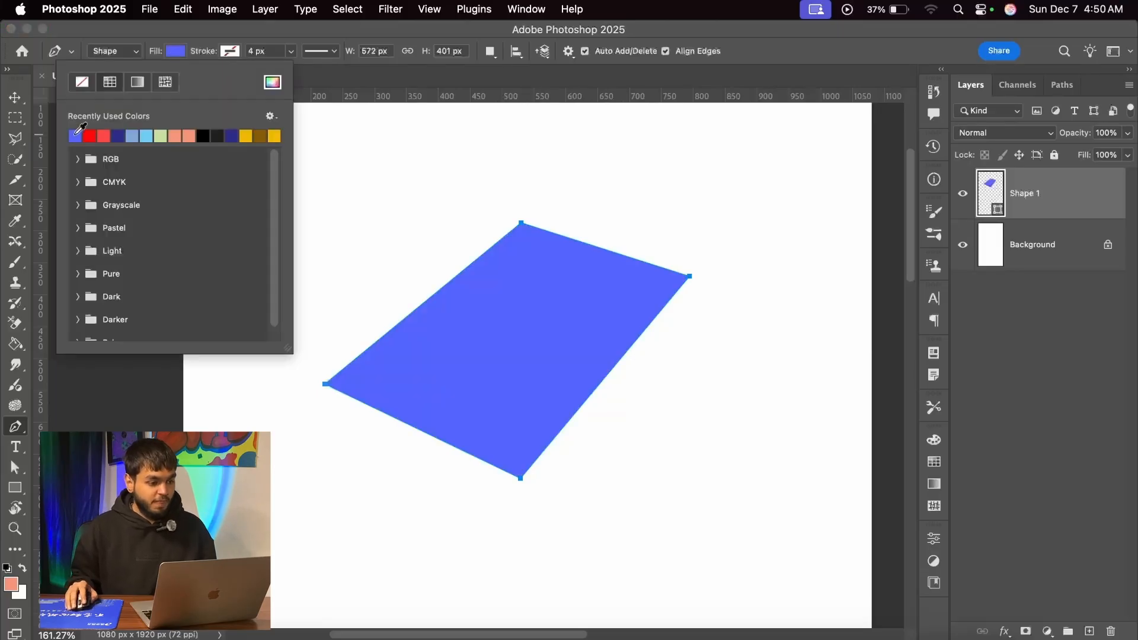
click(229, 52)
click(145, 136)
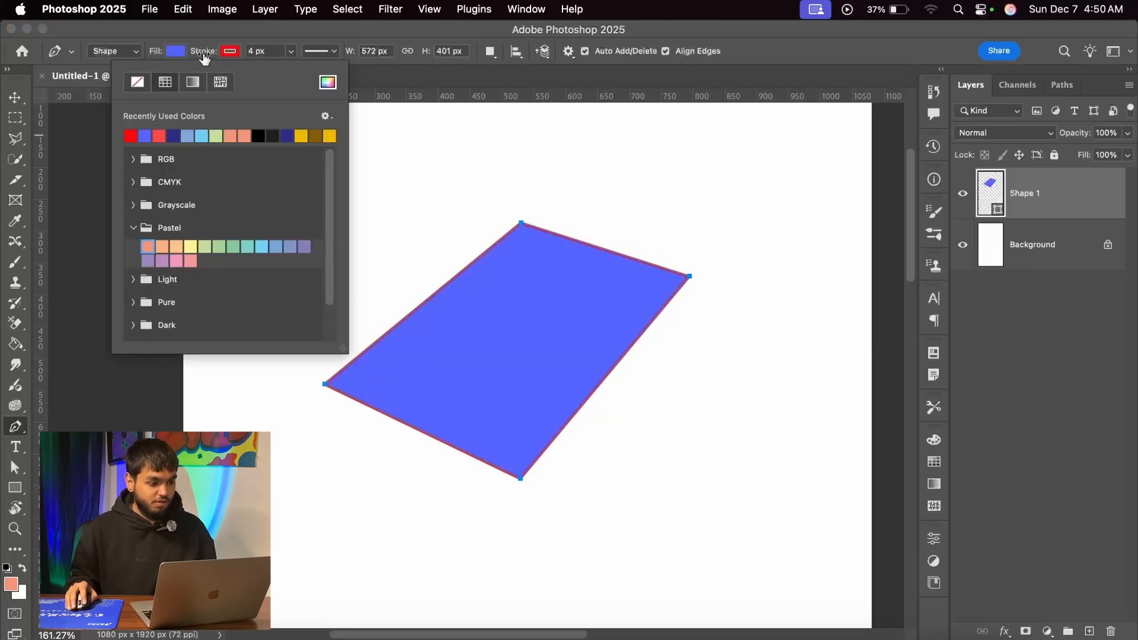
drag(205, 58, 209, 53)
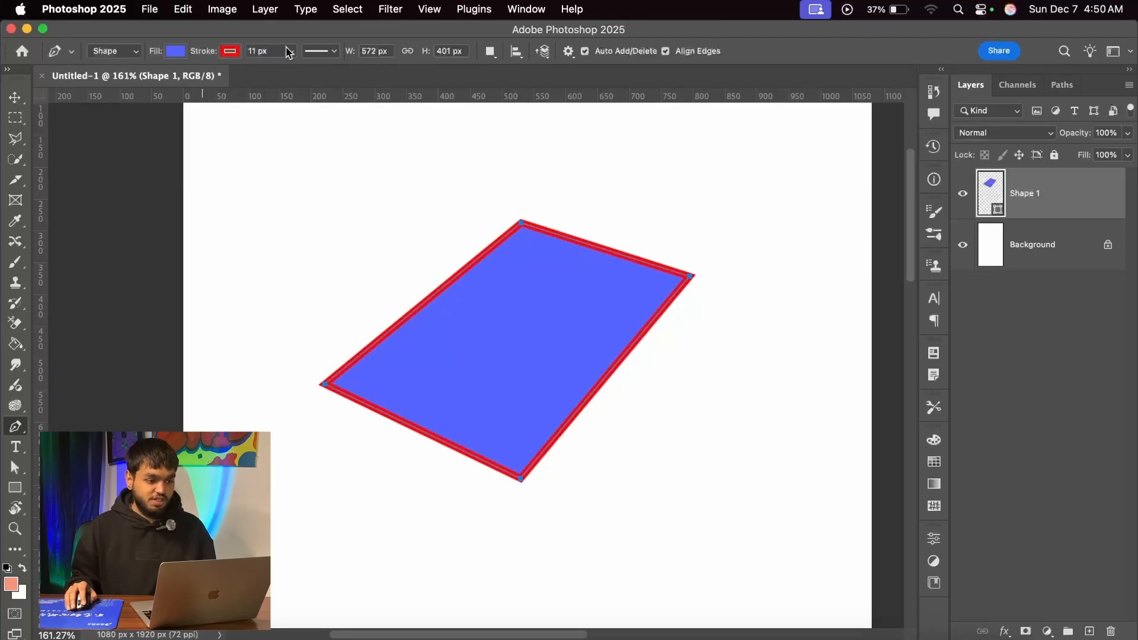
click(311, 53)
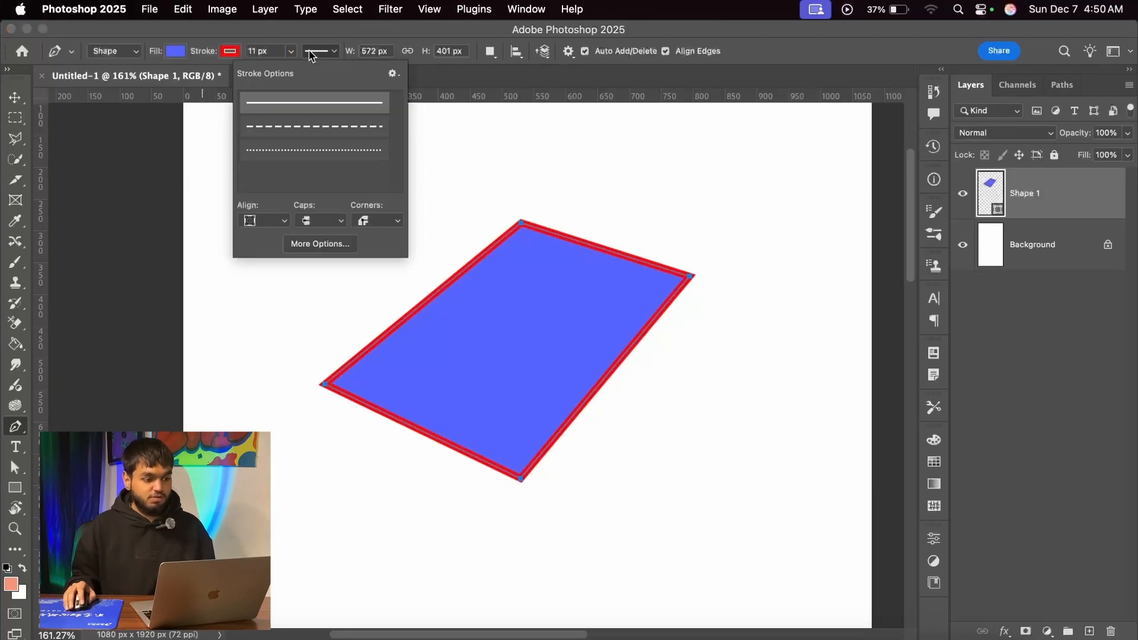
click(311, 53)
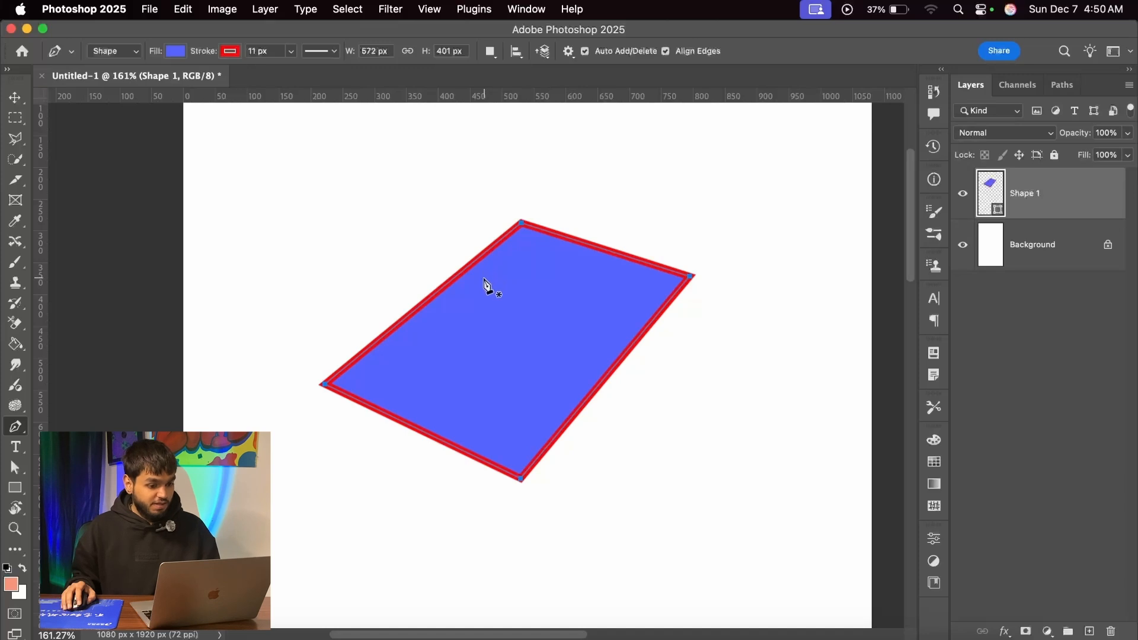
Delete the large four-sided shape and draw a smaller closed one with the Pen tool, about 183 × 165 px
key(BackSpace)
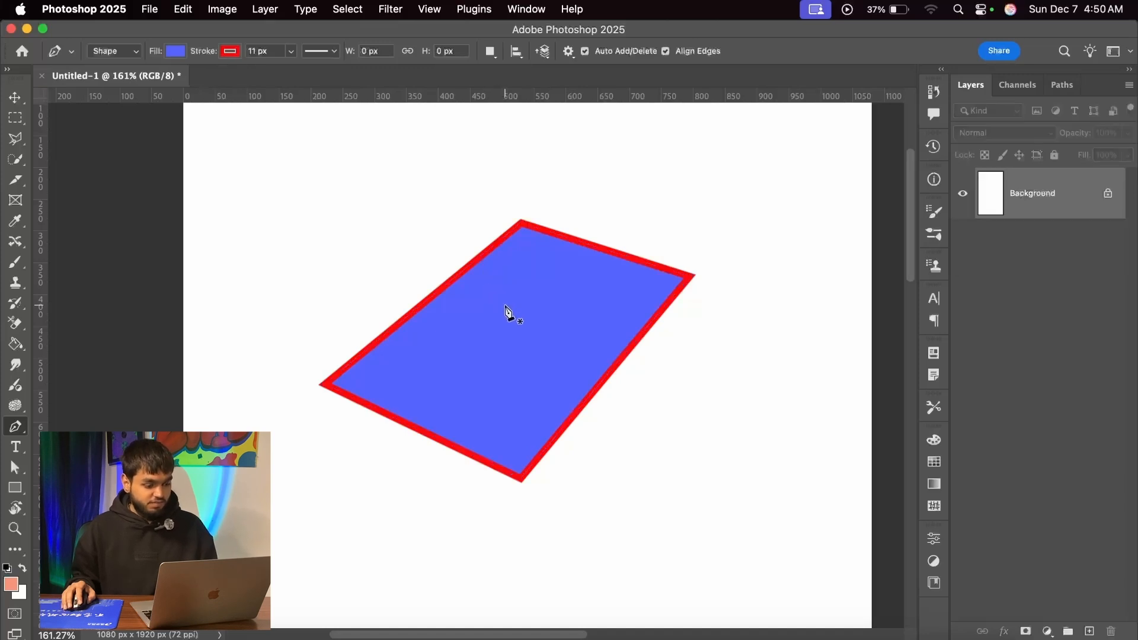
click(484, 191)
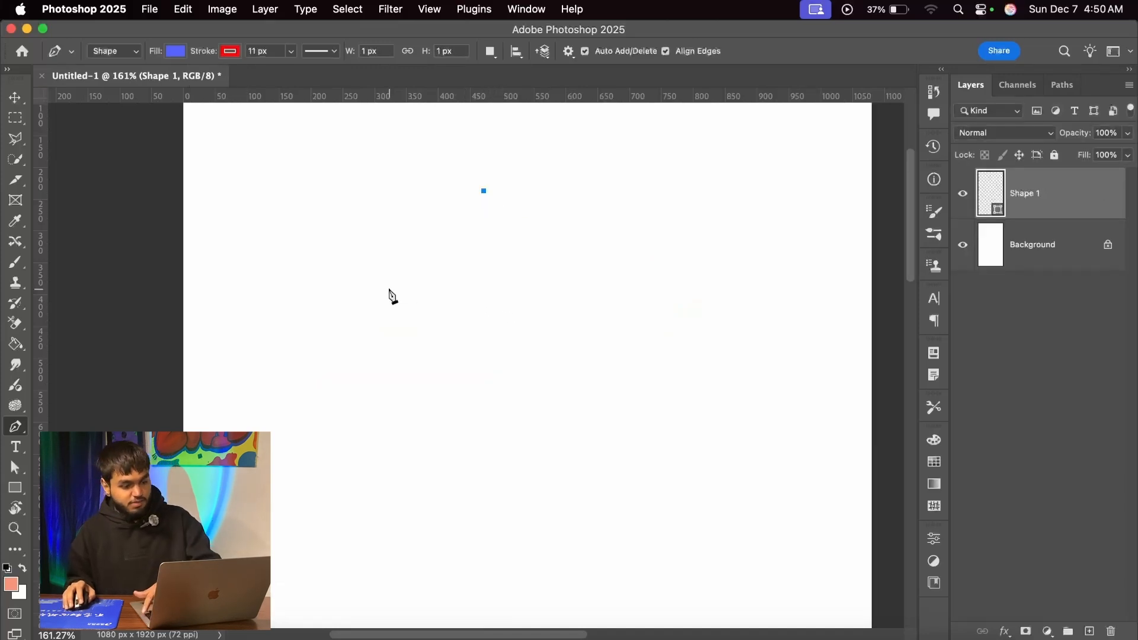
click(412, 250)
click(481, 296)
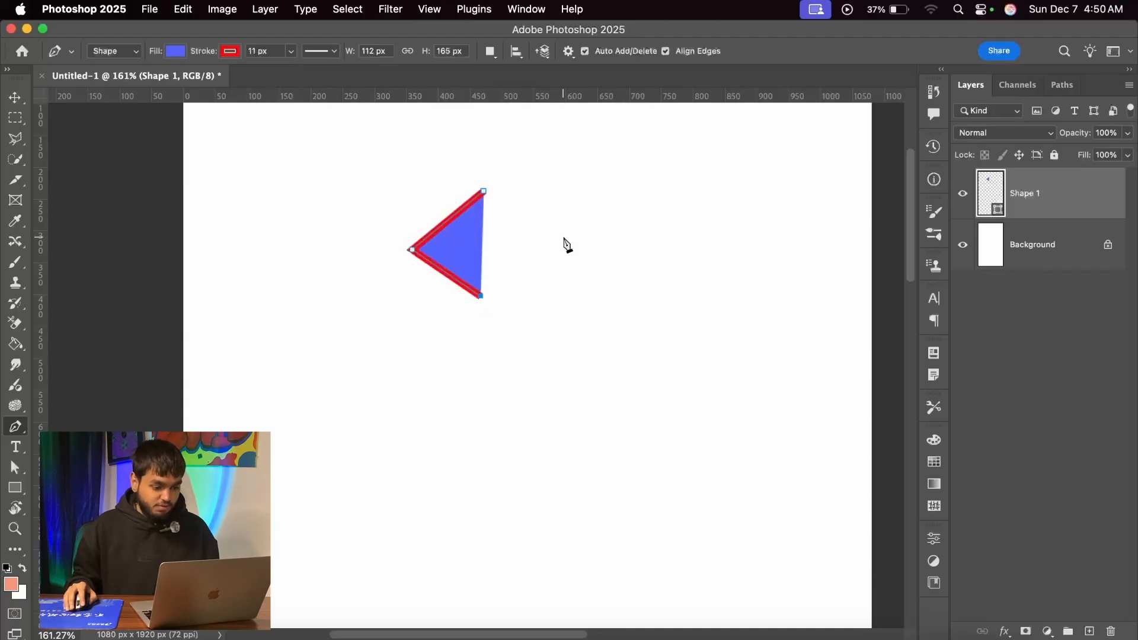
click(530, 243)
click(483, 191)
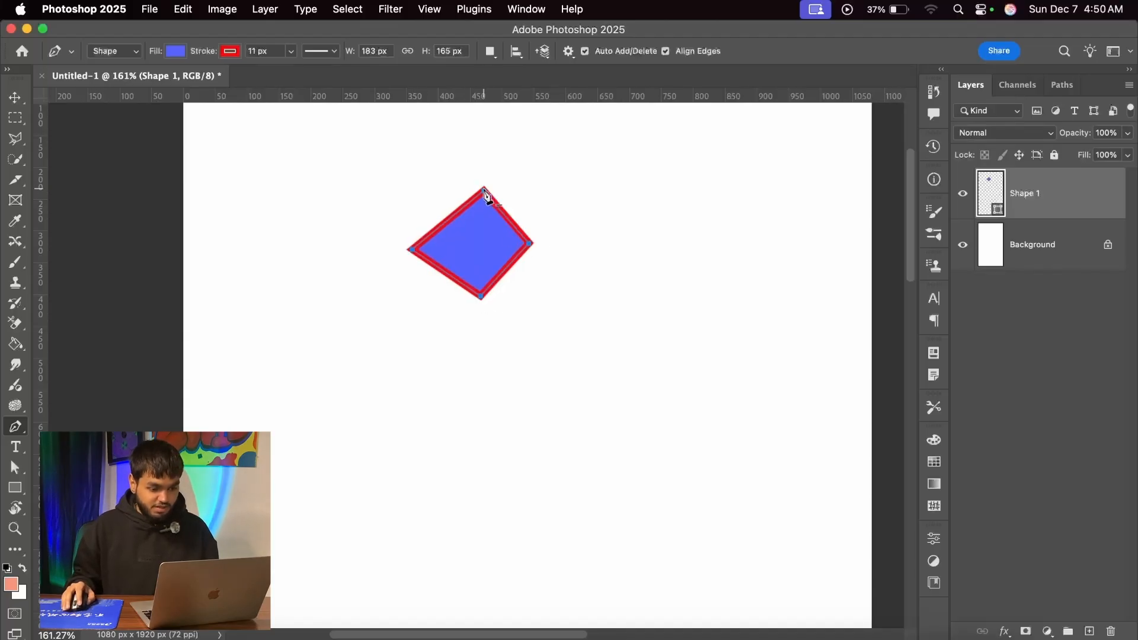
Try shifting the small four-sided shape slightly to the right, and undo the move
drag(531, 242, 541, 243)
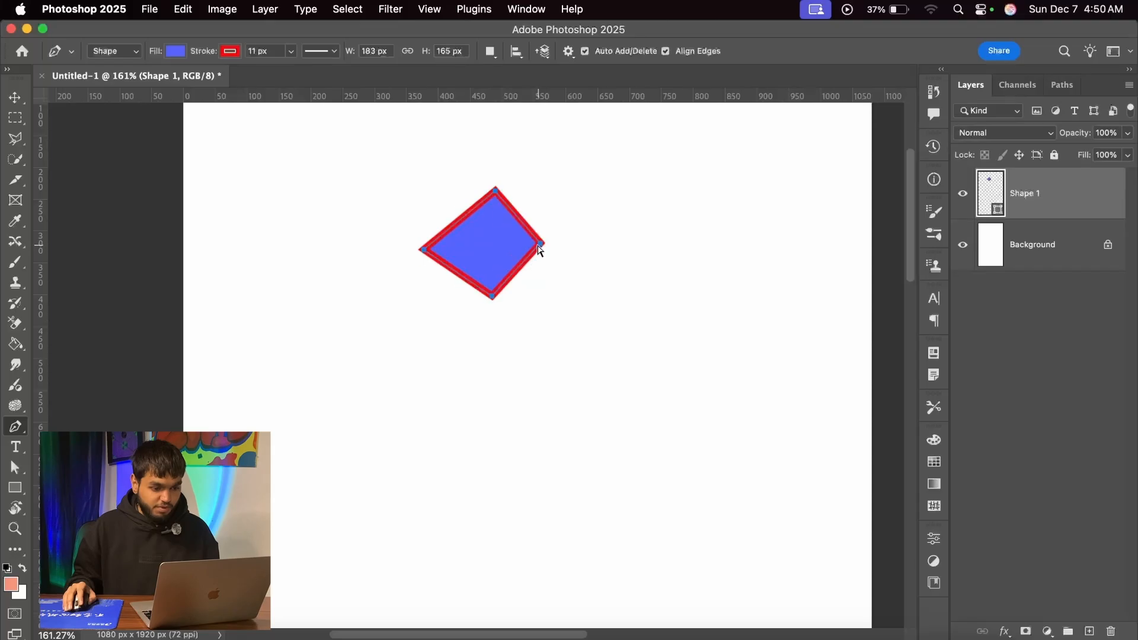
key(super+z)
drag(546, 287, 485, 310)
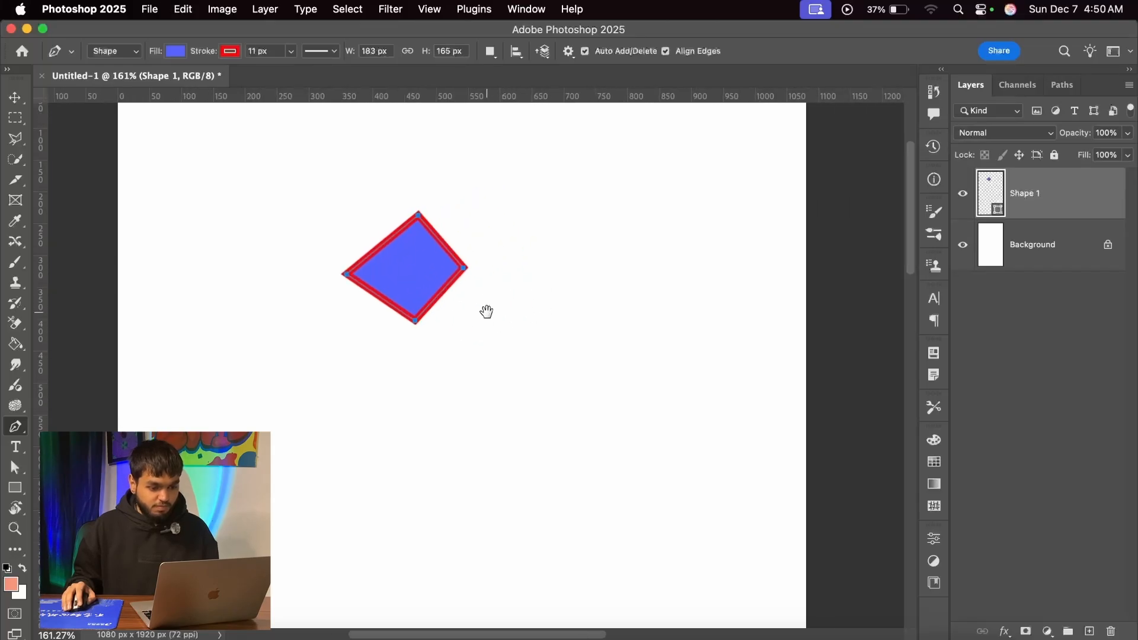
Try adding extra anchor points on the right-hand edges of the four-sided shape, and undo them
scroll(418, 214, up, 3)
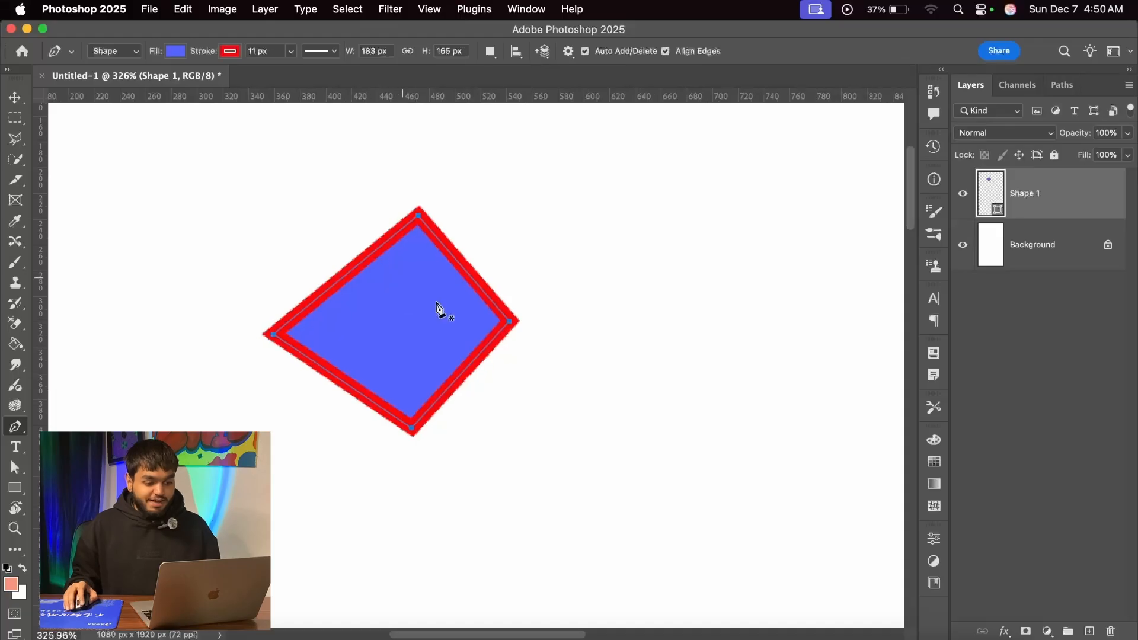
scroll(482, 323, up, 2)
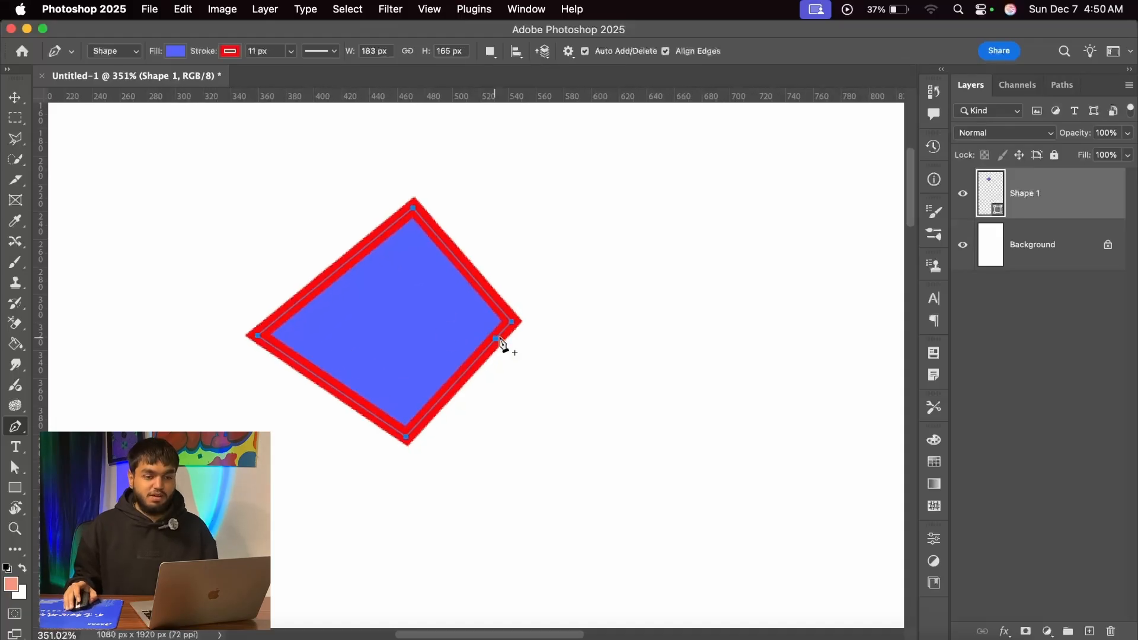
scroll(414, 320, down, 2)
scroll(445, 272, down, 1)
click(431, 258)
key(super+z)
scroll(559, 311, up, 3)
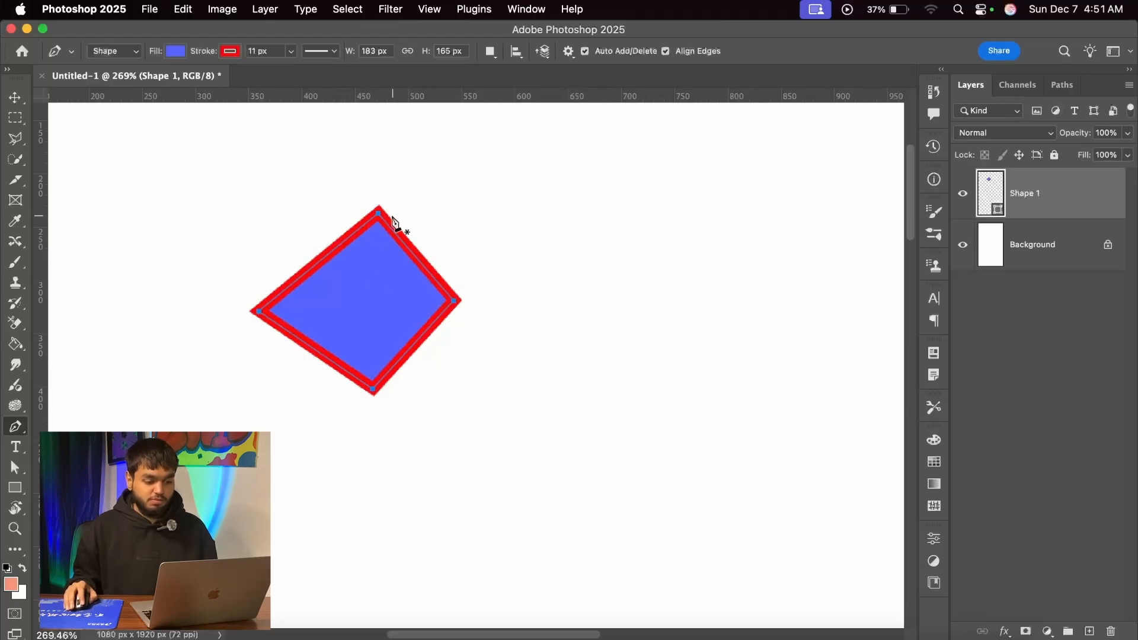
scroll(305, 266, down, 3)
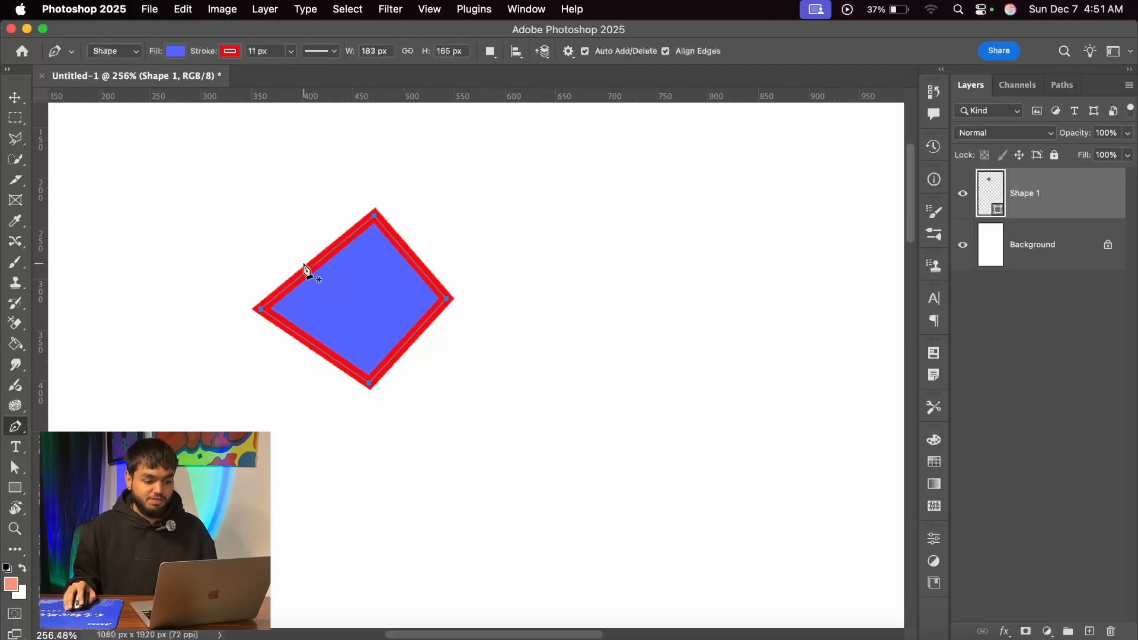
Start a second Pen shape beside the first with a straight segment about 46 × 81 px, running down and to the left
scroll(567, 254, up, 3)
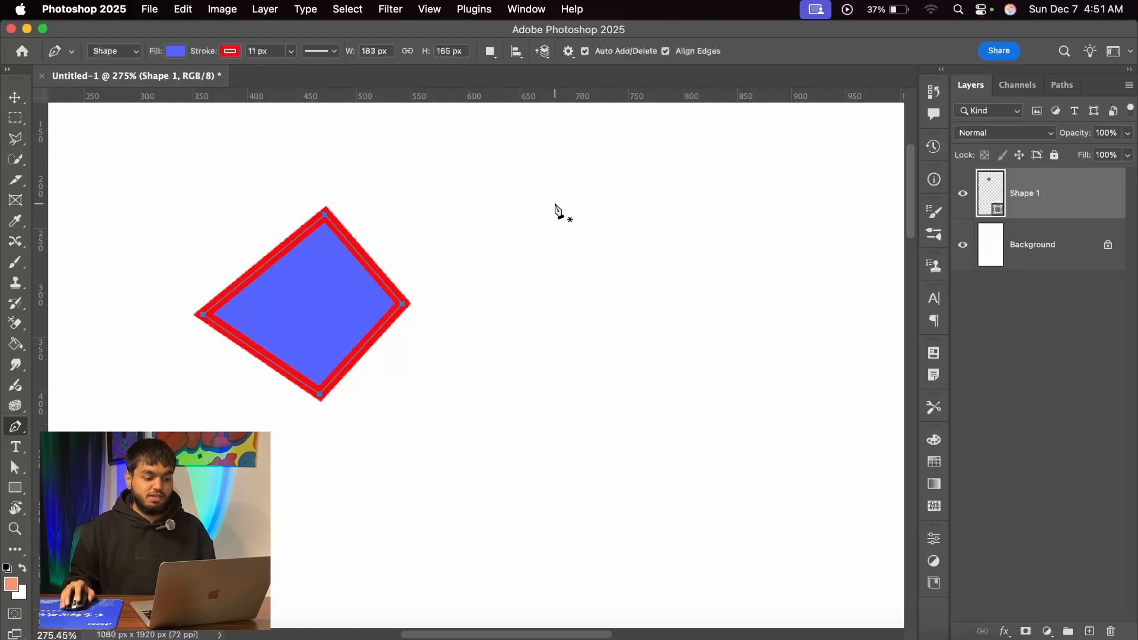
click(562, 204)
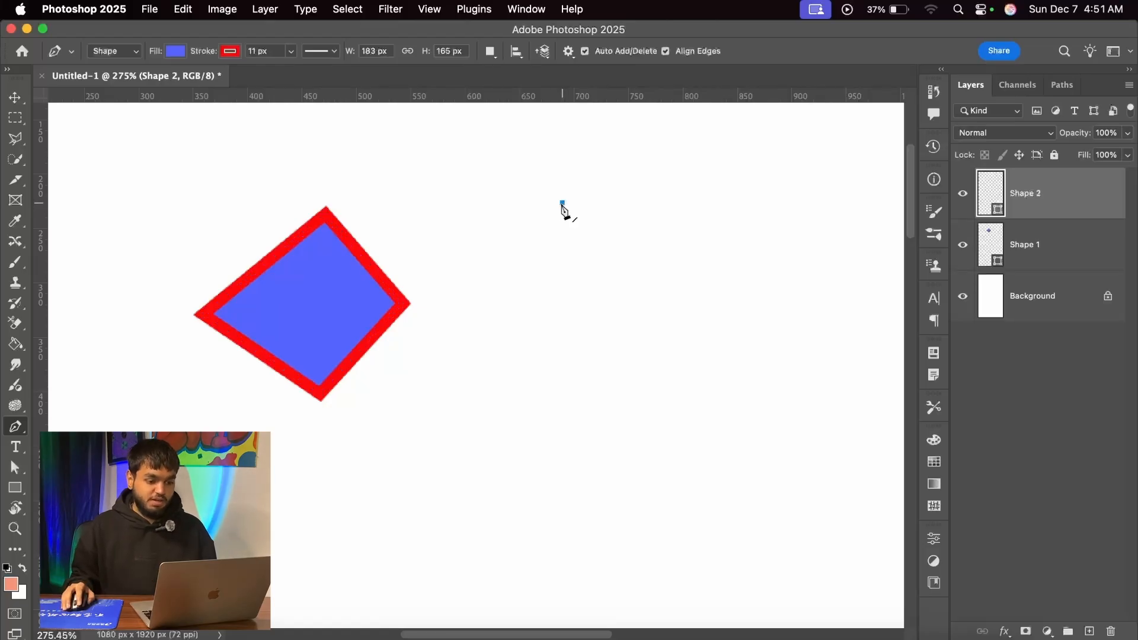
click(512, 291)
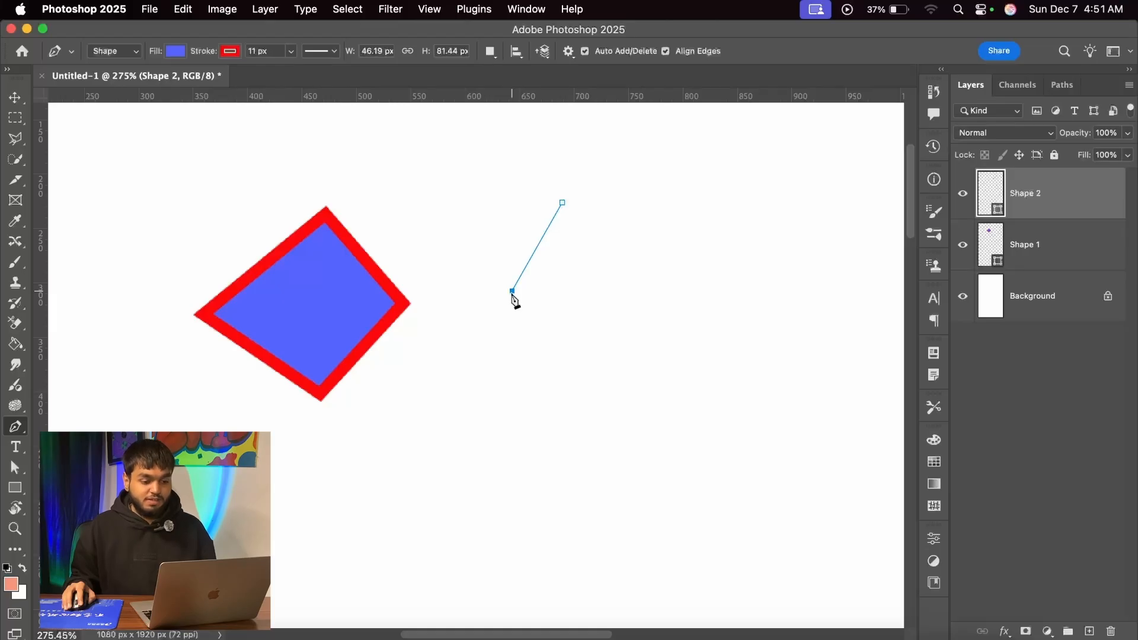
Draw a closed Pen shape with a curved left side and two straight right segments, about 82 px wide and 155 px high
drag(513, 296, 509, 355)
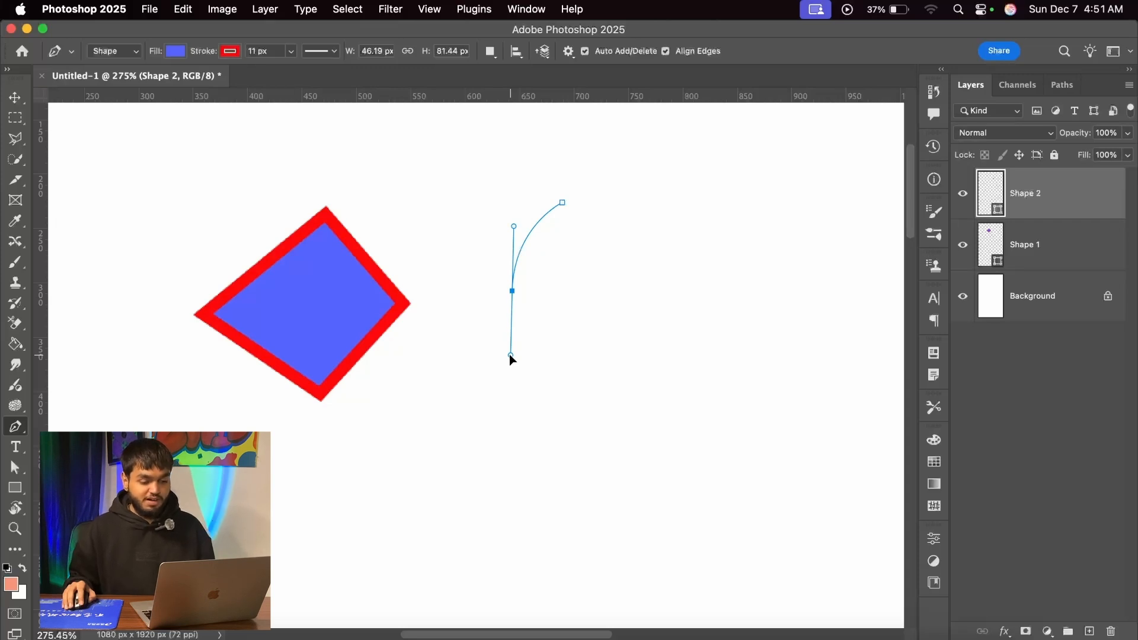
click(561, 371)
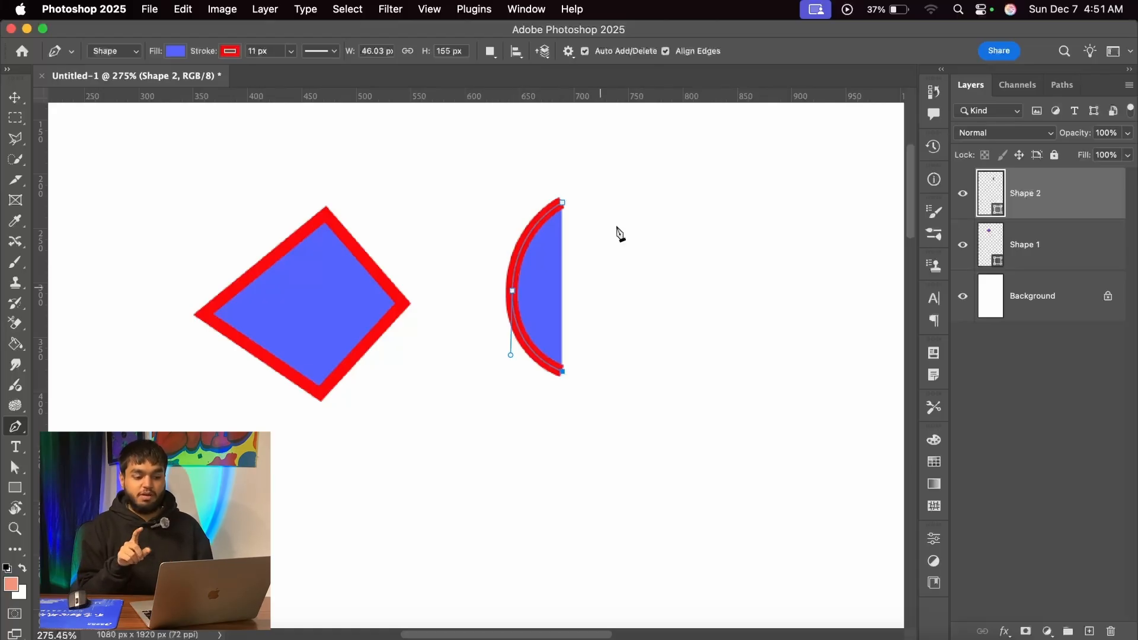
click(603, 287)
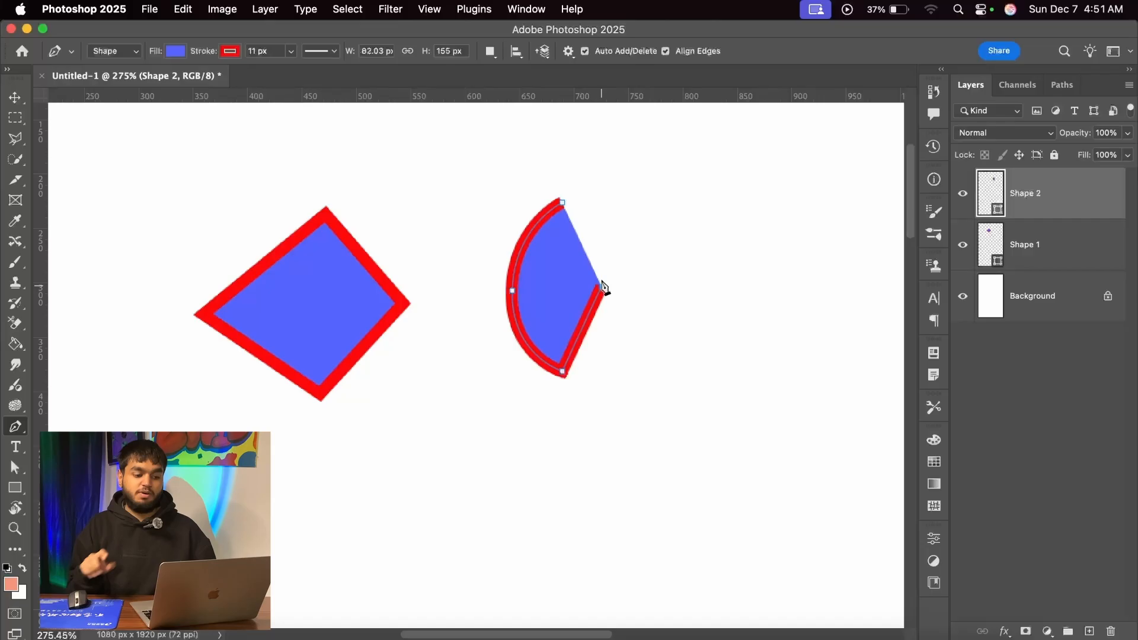
click(562, 202)
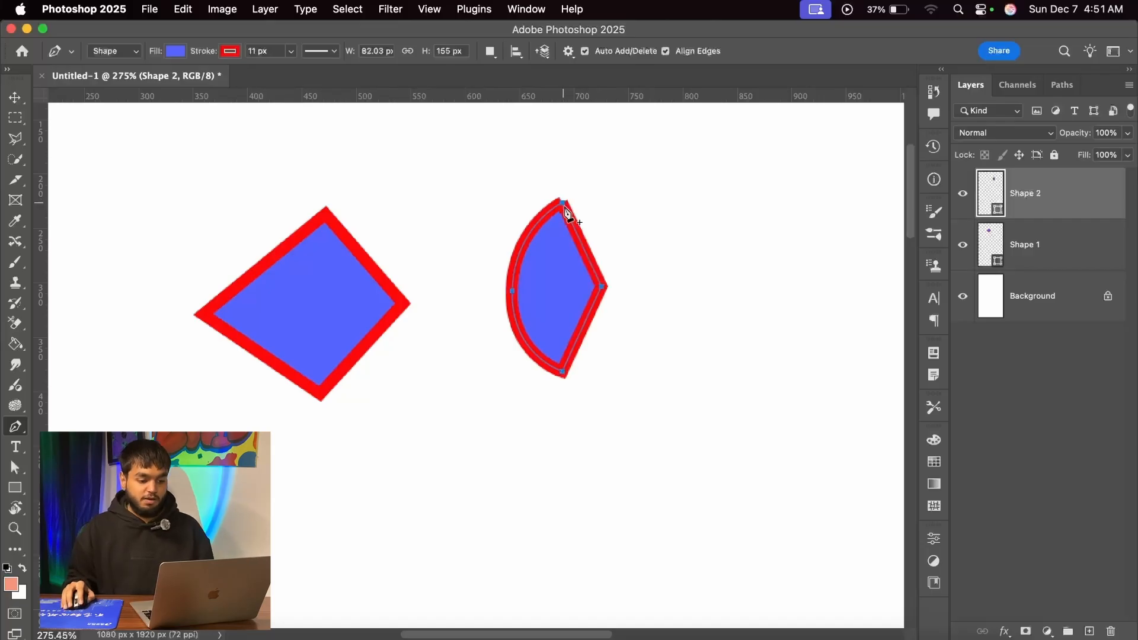
Undo the straight right segments and redraw that side as a curve, closing a leaf shape about 84 px wide and 155 px high
click(603, 288)
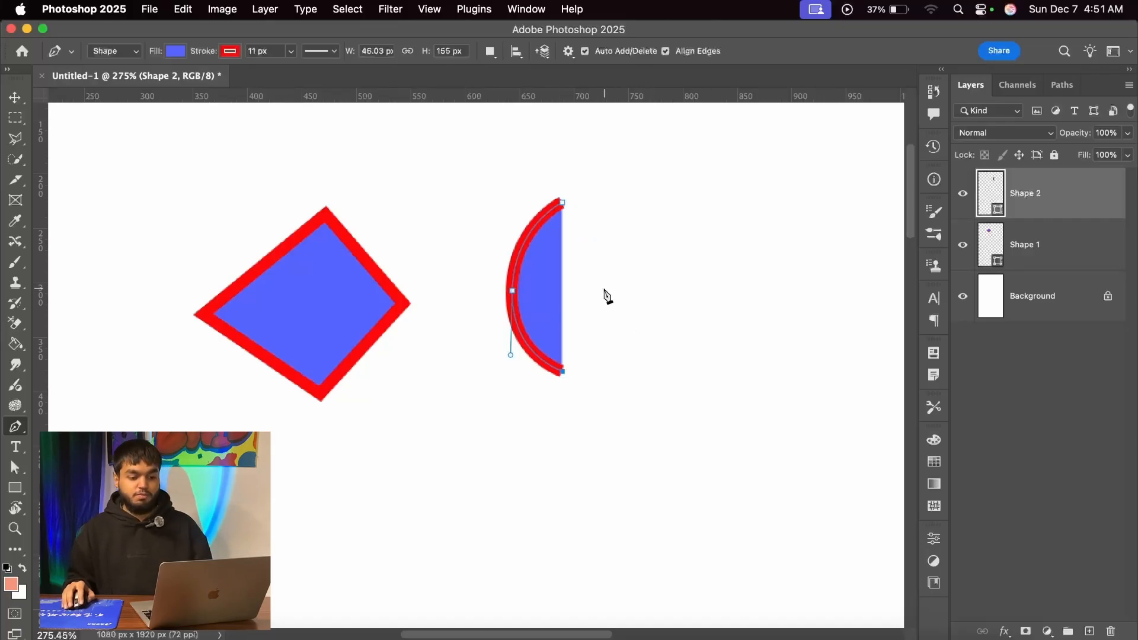
drag(604, 288, 602, 228)
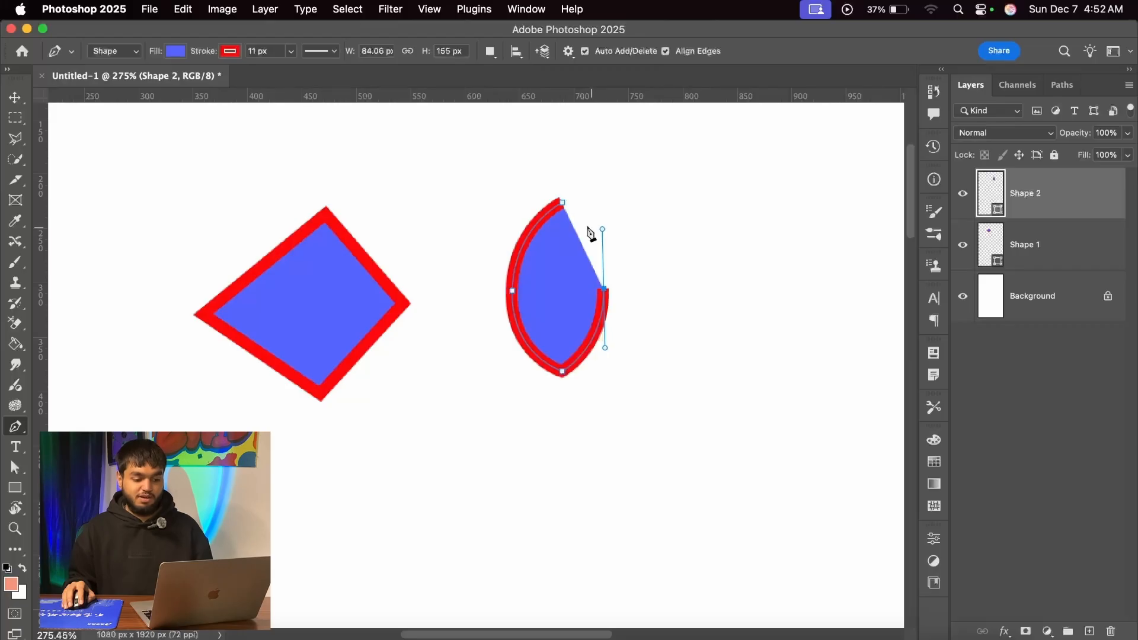
click(562, 202)
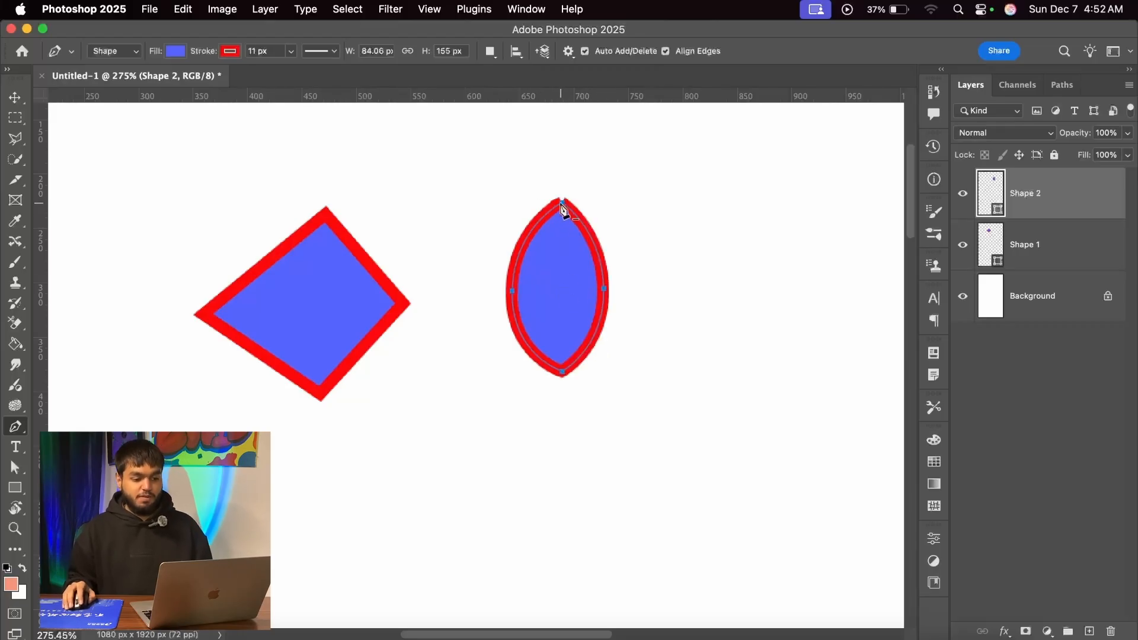
scroll(556, 236, up, 5)
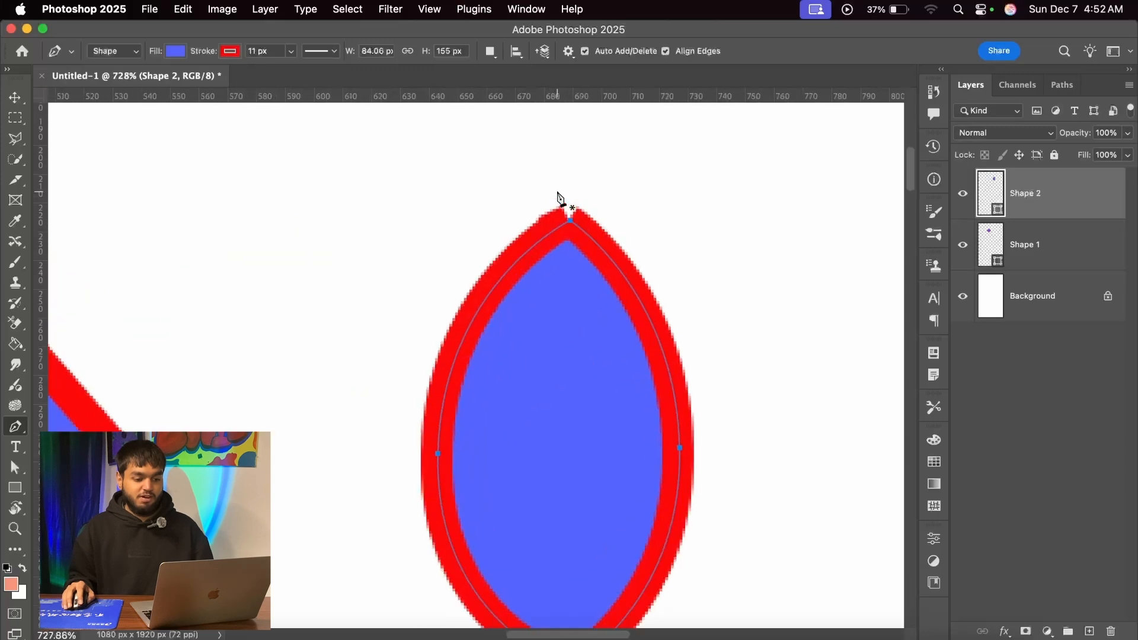
scroll(560, 243, down, 5)
scroll(563, 249, up, 1)
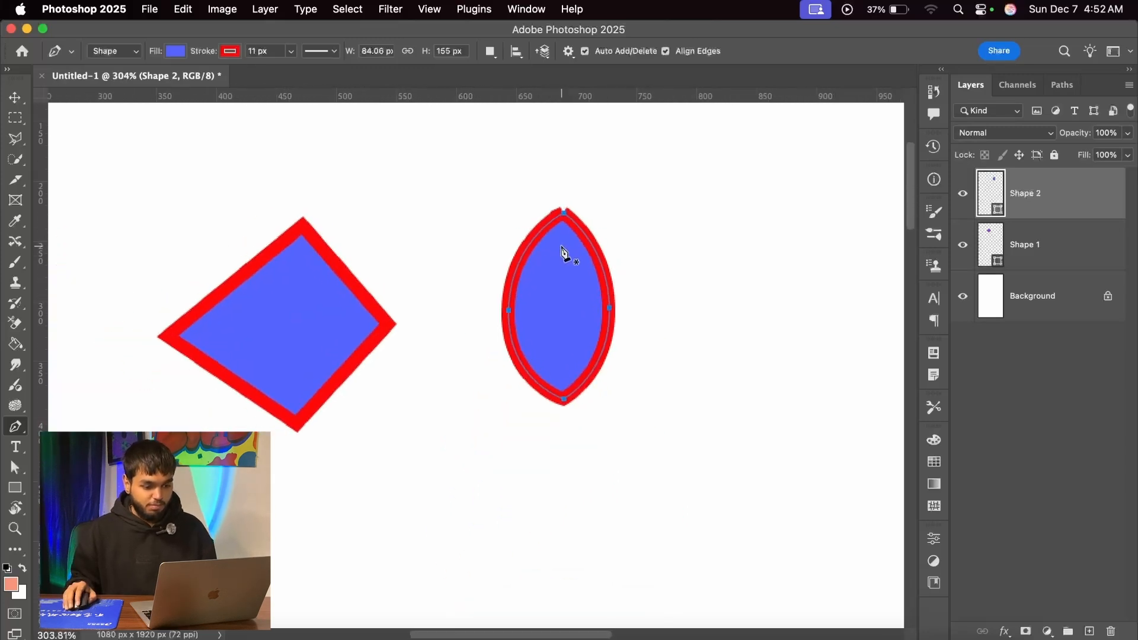
scroll(563, 251, down, 5)
scroll(563, 252, up, 1)
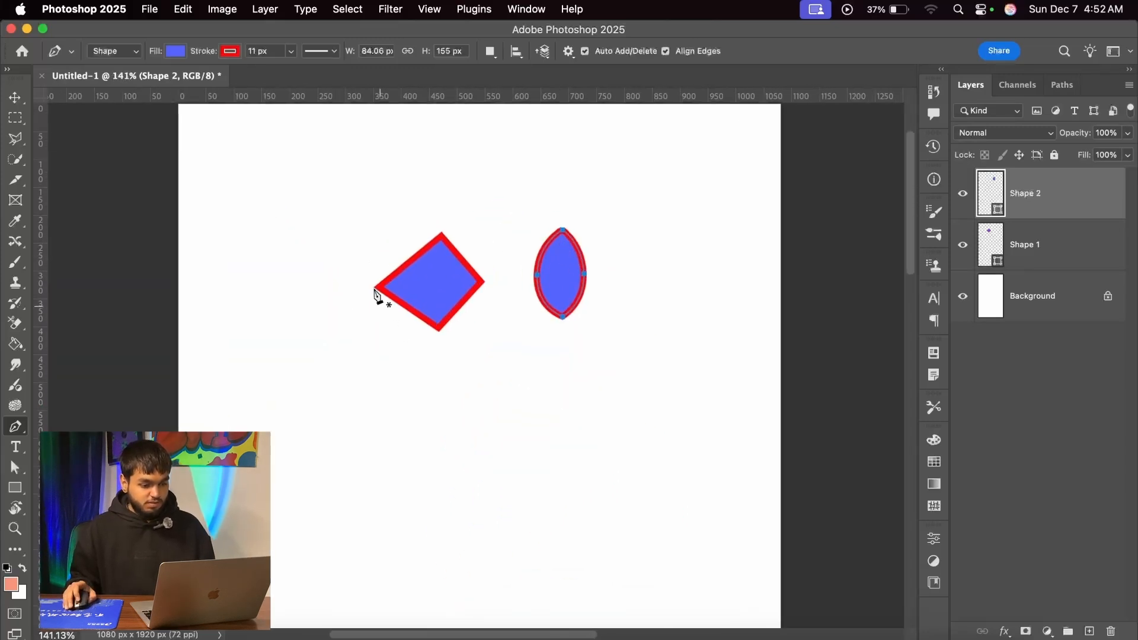
scroll(391, 314, down, 2)
scroll(381, 356, up, 1)
key(Return)
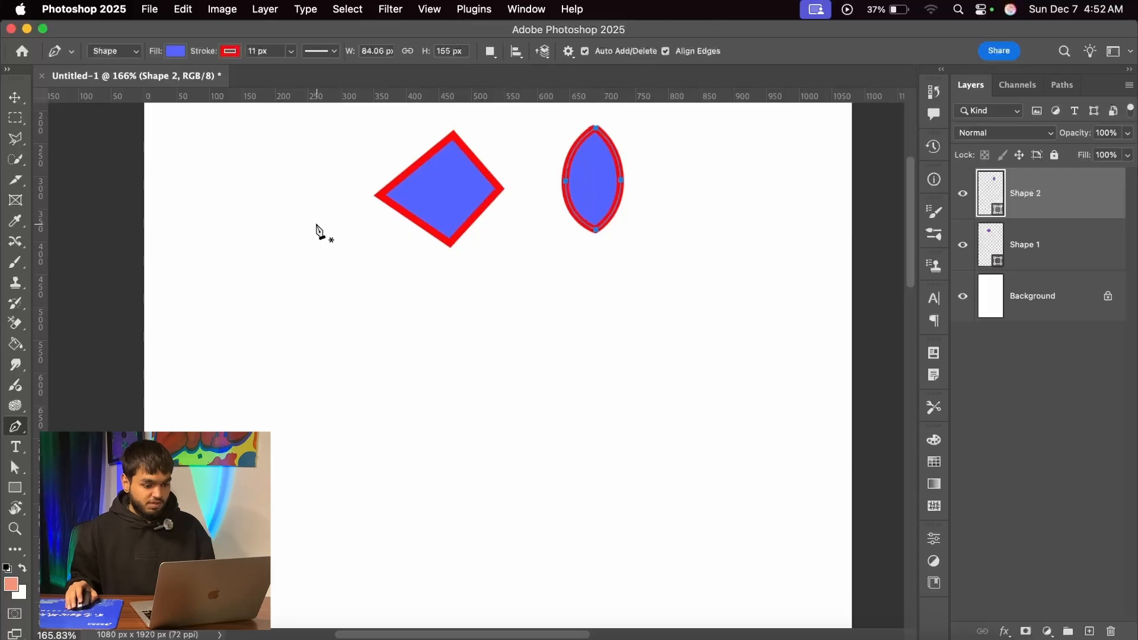
Draw a large freeform open path of smooth curved segments below the two existing shapes, about 700 px high
scroll(306, 228, down, 1)
click(287, 208)
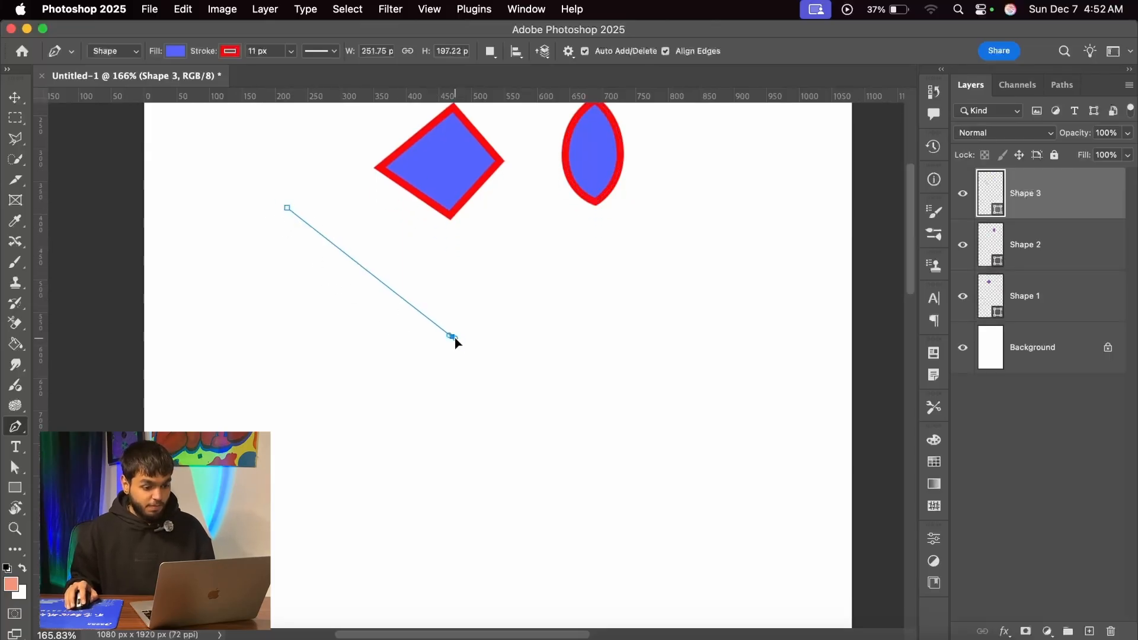
drag(452, 337, 599, 341)
drag(589, 442, 585, 482)
scroll(486, 487, down, 3)
drag(484, 480, 362, 454)
drag(239, 288, 245, 204)
scroll(254, 351, down, 3)
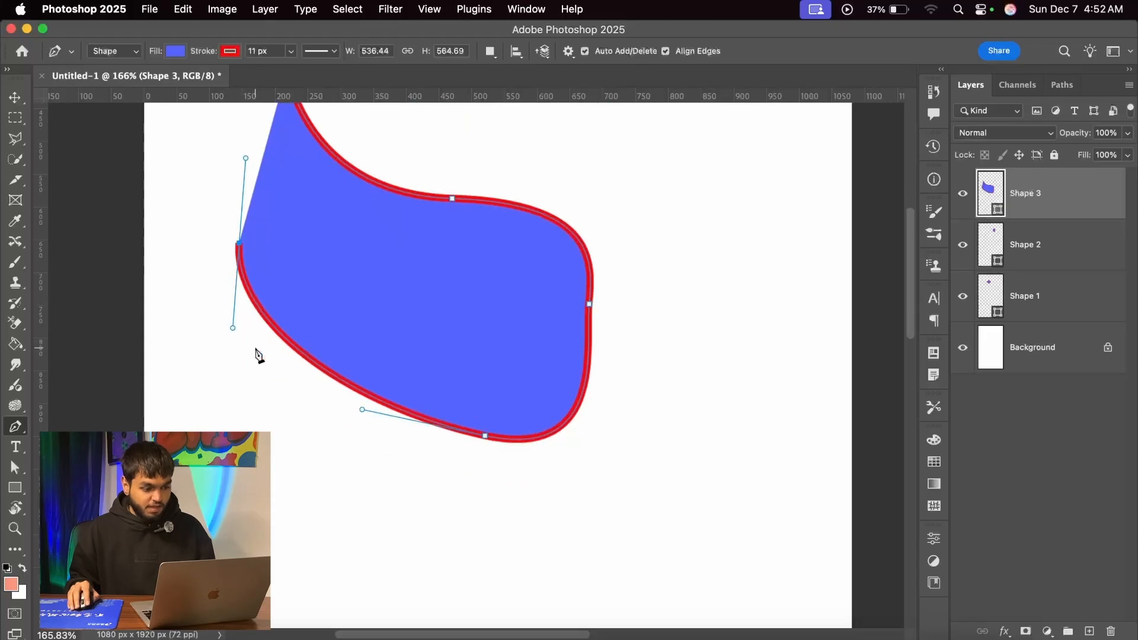
click(390, 489)
drag(390, 489, 668, 539)
scroll(510, 408, up, 3)
scroll(510, 407, down, 2)
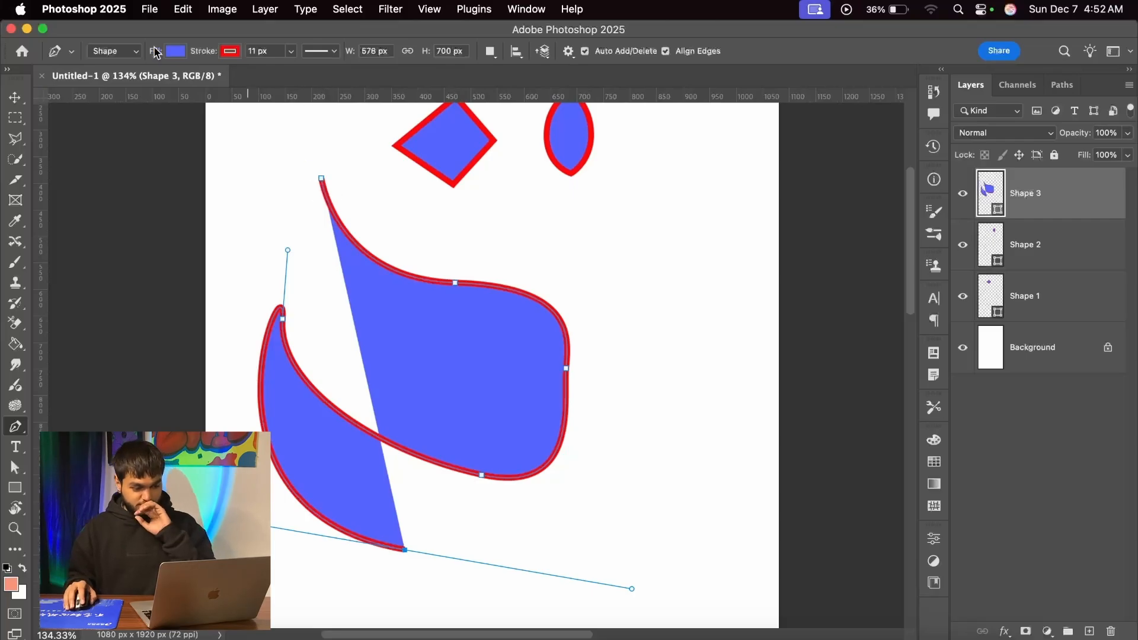
Set the freeform path's fill to no color, keeping its red stroke
scroll(431, 350, down, 2)
scroll(432, 351, down, 1)
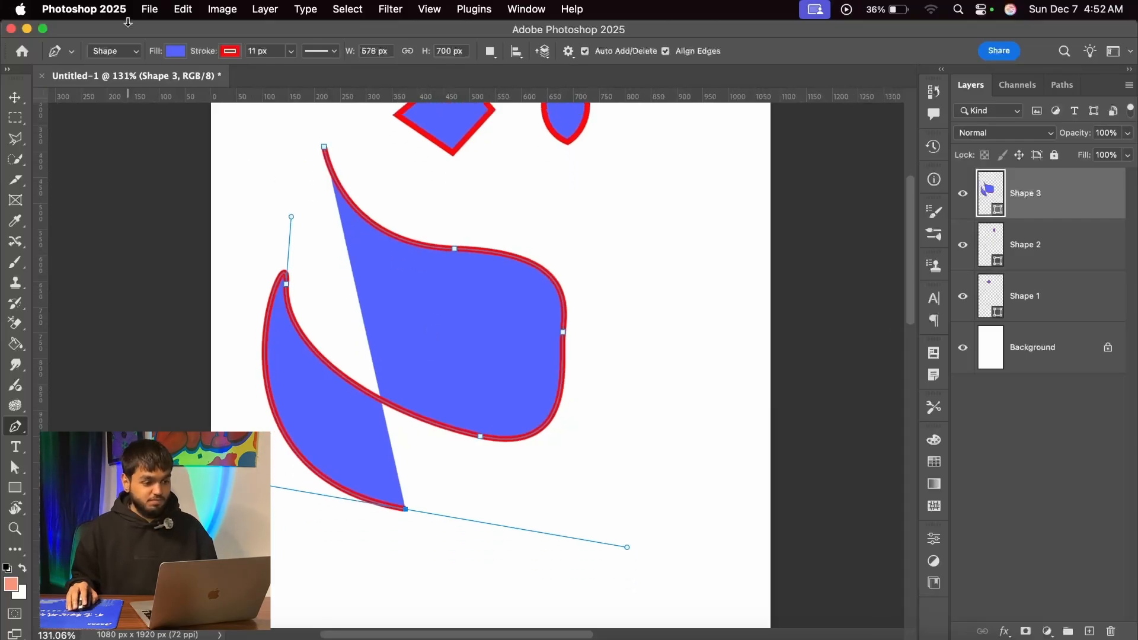
click(175, 51)
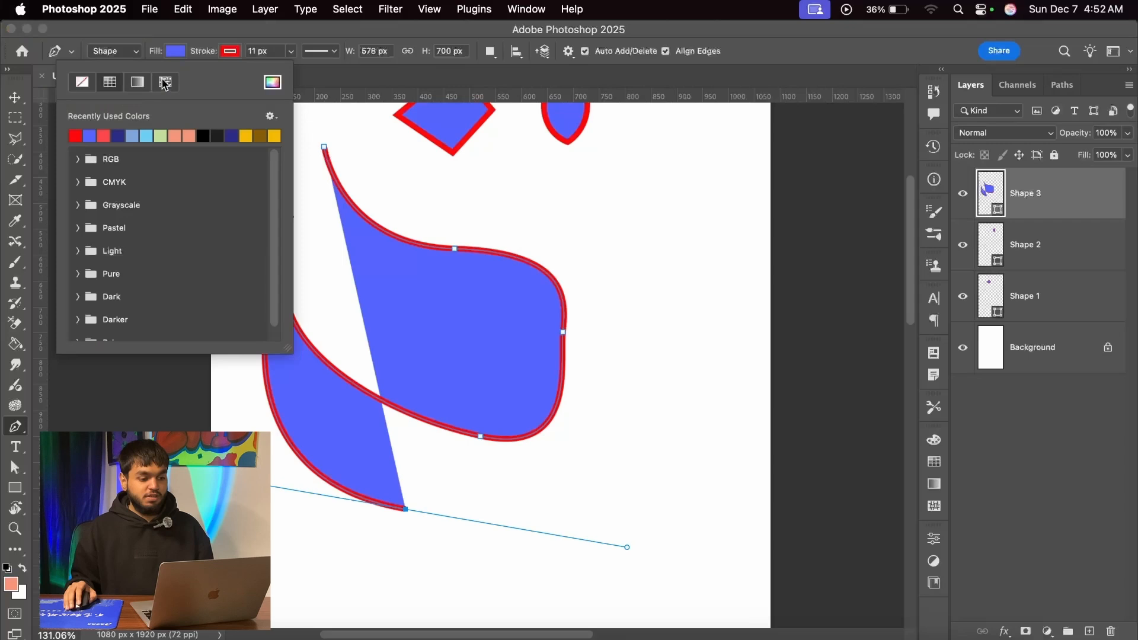
click(82, 82)
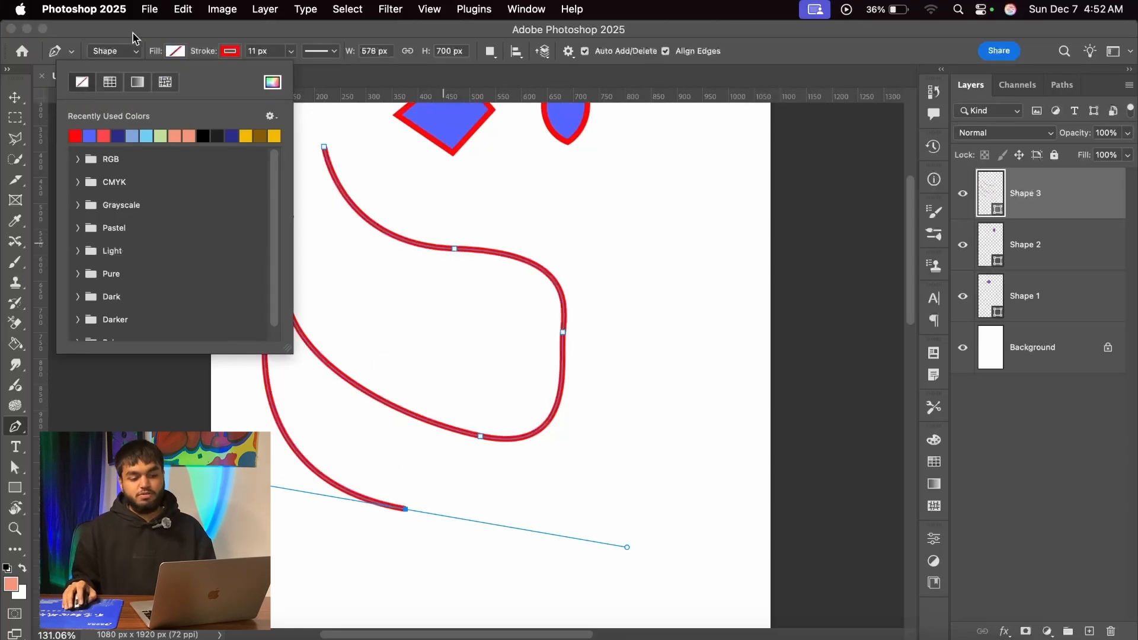
Restore the blue fill of the freeform path
click(174, 51)
click(176, 52)
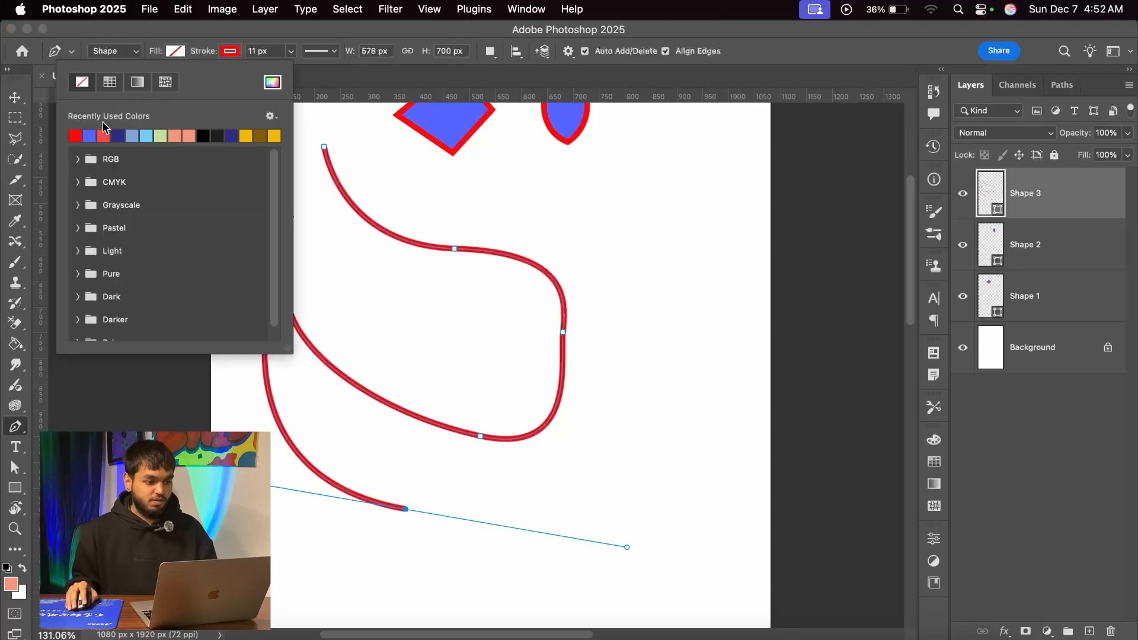
click(74, 136)
Extend the freeform path from its lower endpoint with a corner anchor below it and a curved anchor farther left
click(404, 507)
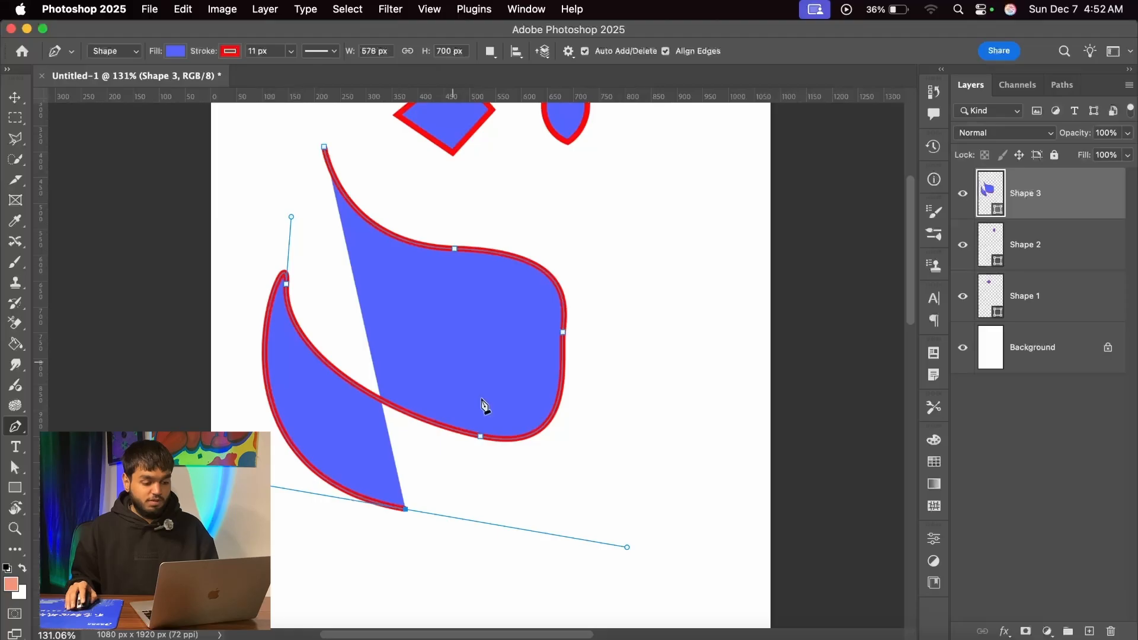
click(366, 555)
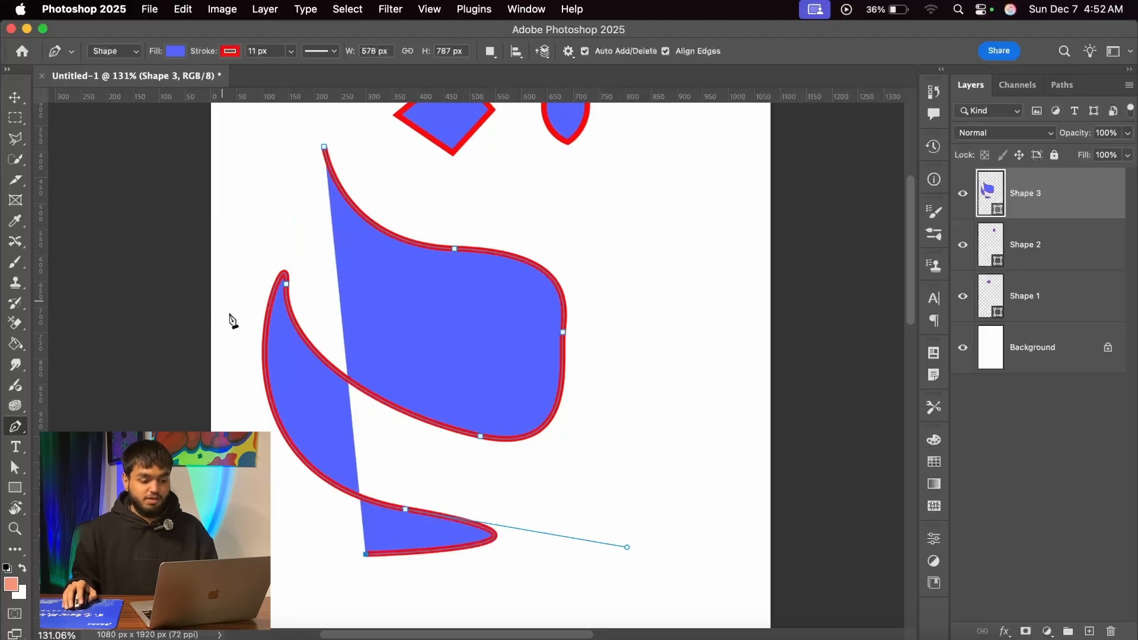
drag(242, 452, 253, 204)
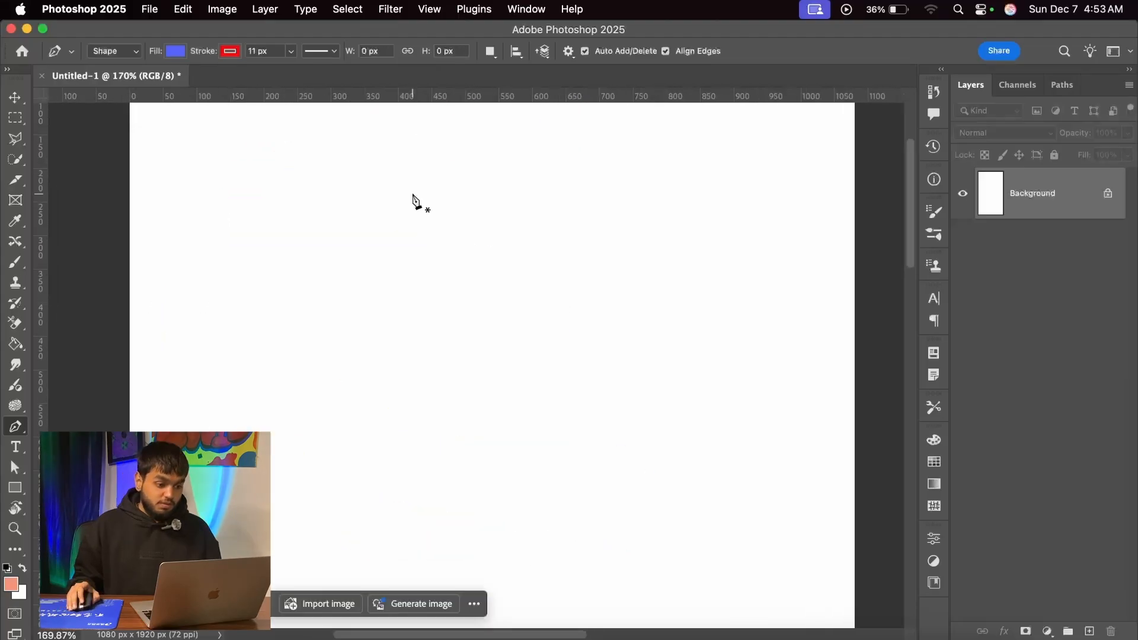
scroll(419, 224, up, 3)
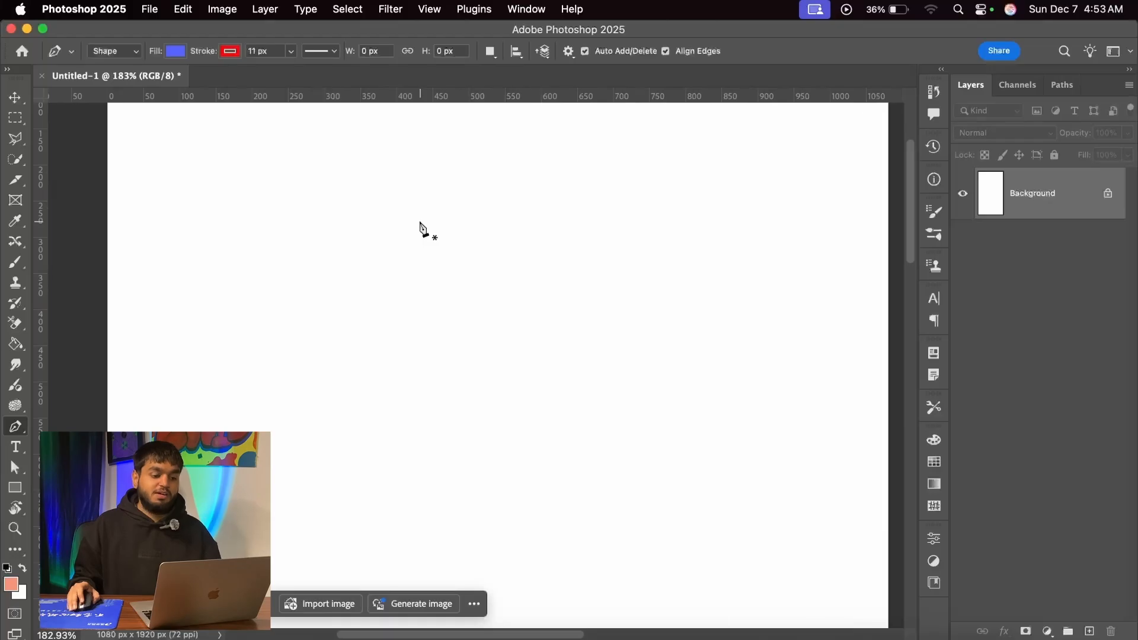
scroll(356, 203, up, 1)
scroll(407, 236, down, 1)
scroll(477, 255, up, 2)
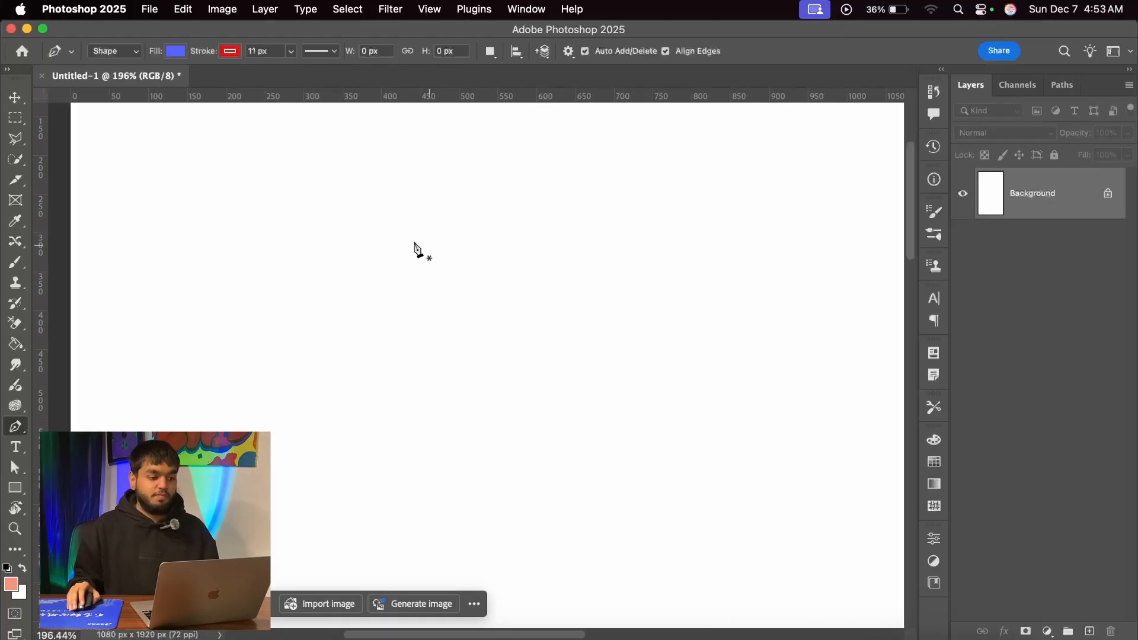
scroll(406, 246, down, 2)
scroll(422, 244, up, 2)
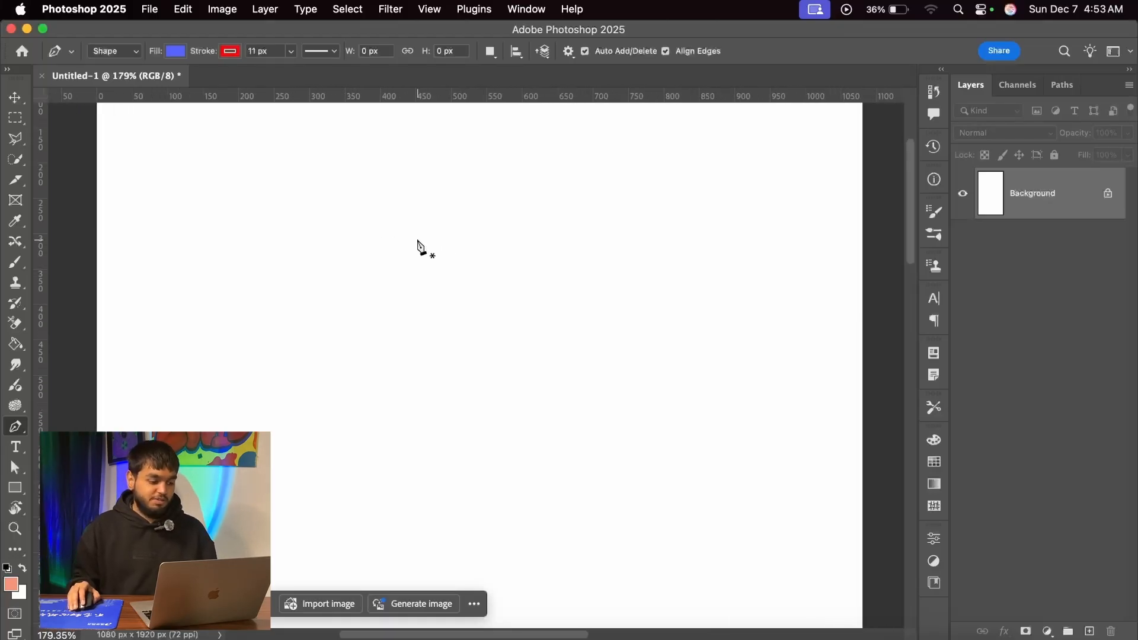
scroll(435, 249, up, 1)
scroll(457, 221, down, 1)
Draw a 45-degree diagonal line about 100 px wide and 100 px high with the Pen tool, and undo it
click(460, 205)
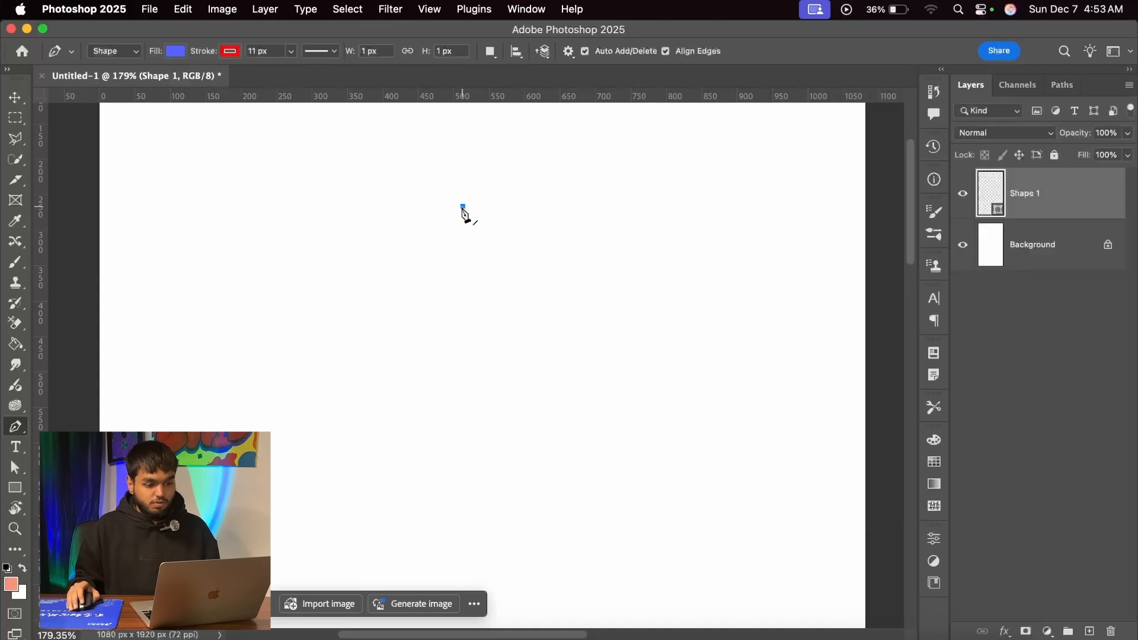
click(386, 278)
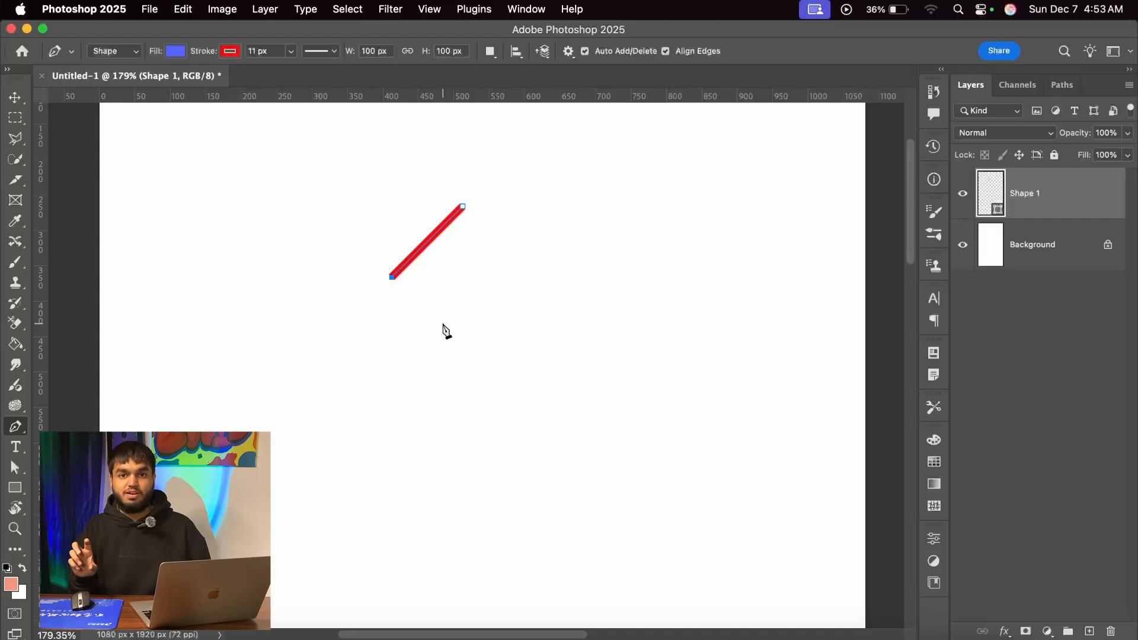
key(super+z)
key(super+z)
key(super+z)
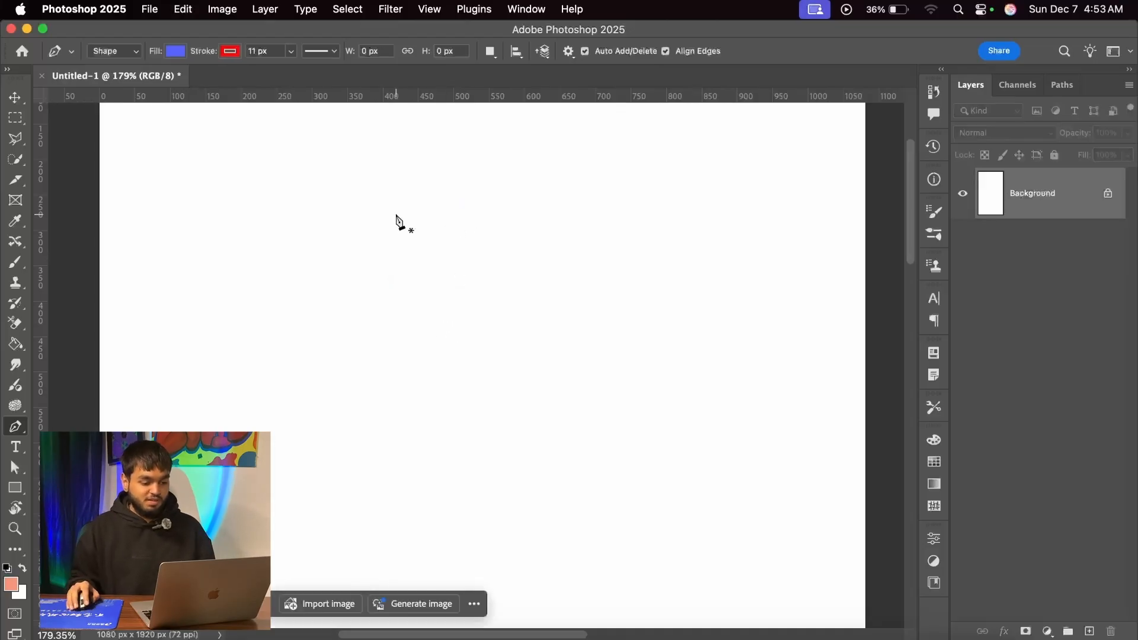
Draw a perfectly horizontal line about 187 px long with the Pen tool, and undo it
click(396, 214)
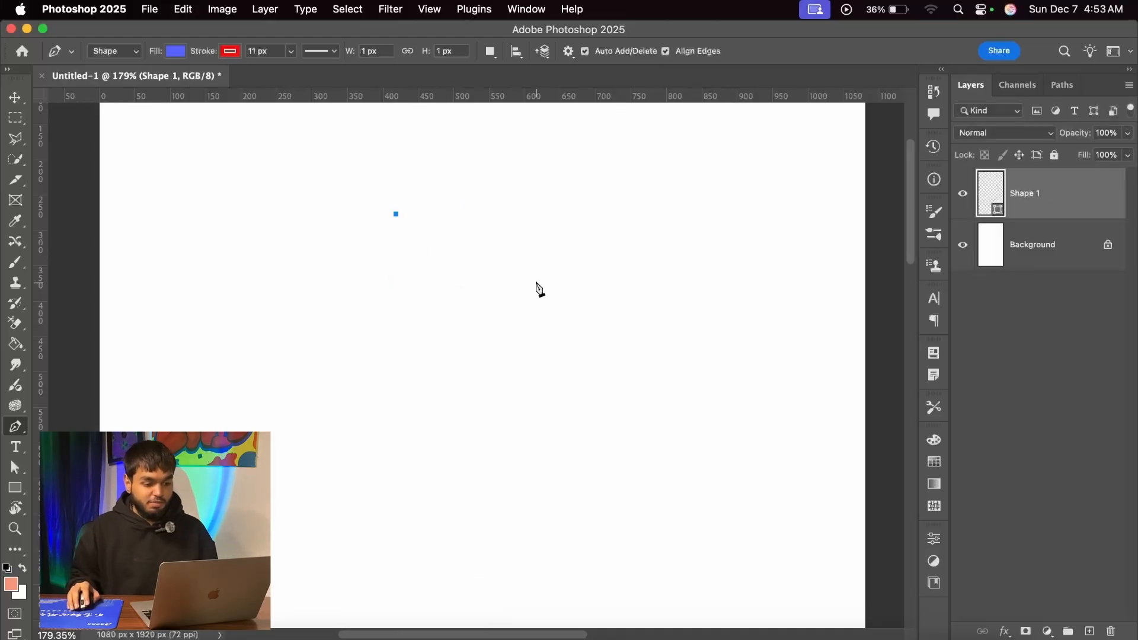
click(529, 214)
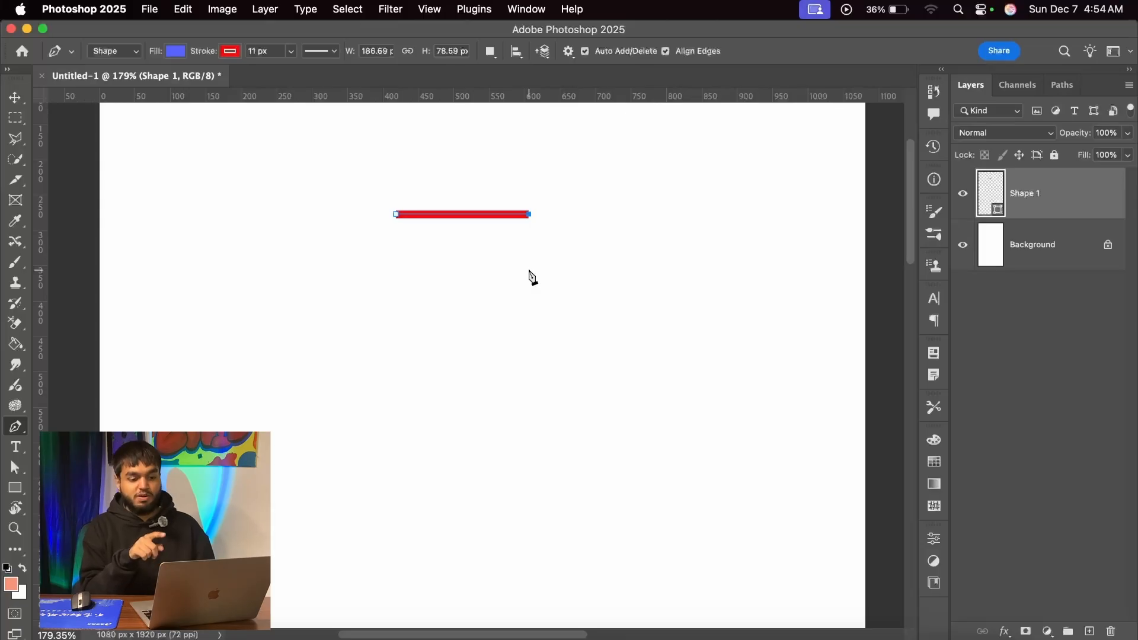
key(super+z)
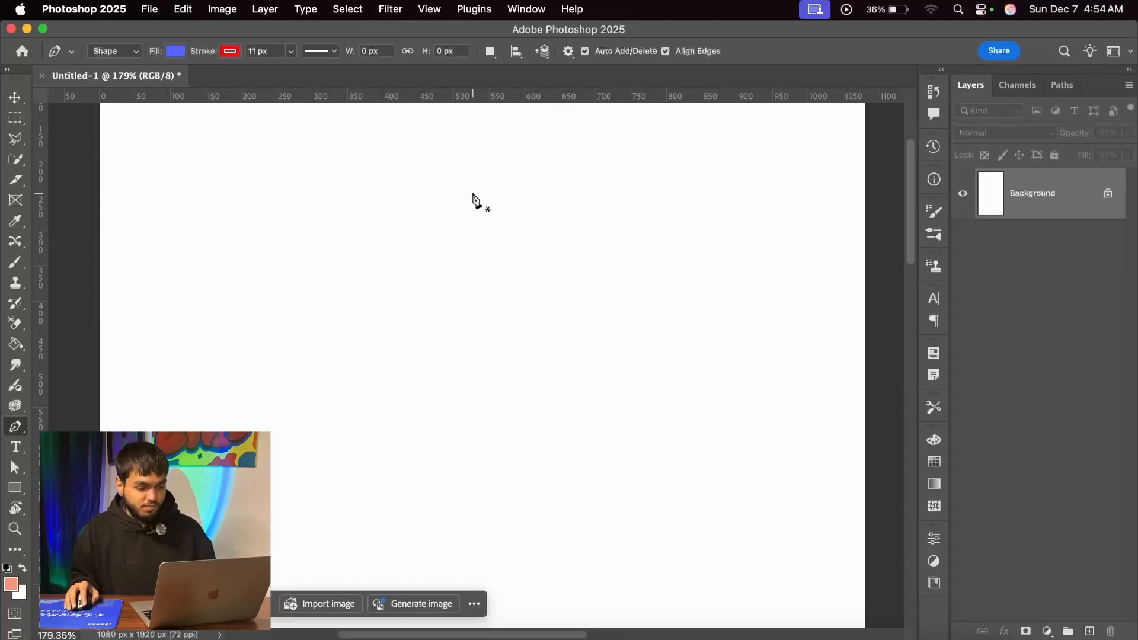
Draw a perfectly vertical line about 226 px long with the Pen tool and finish it as an open path
click(473, 194)
click(469, 358)
key(super+z)
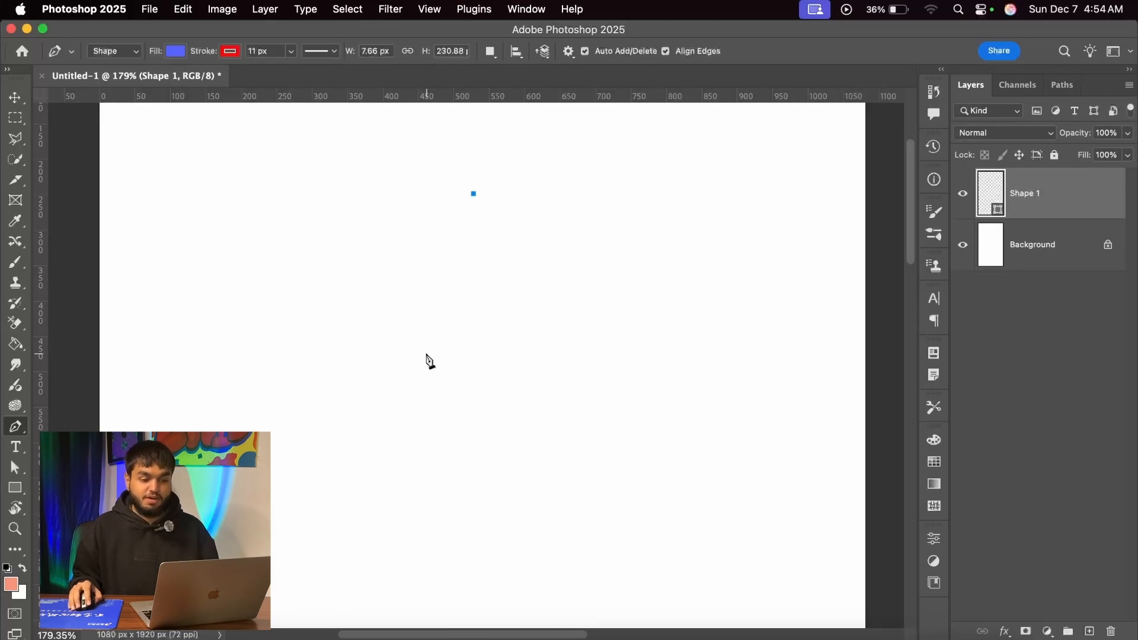
key(super+shift+z)
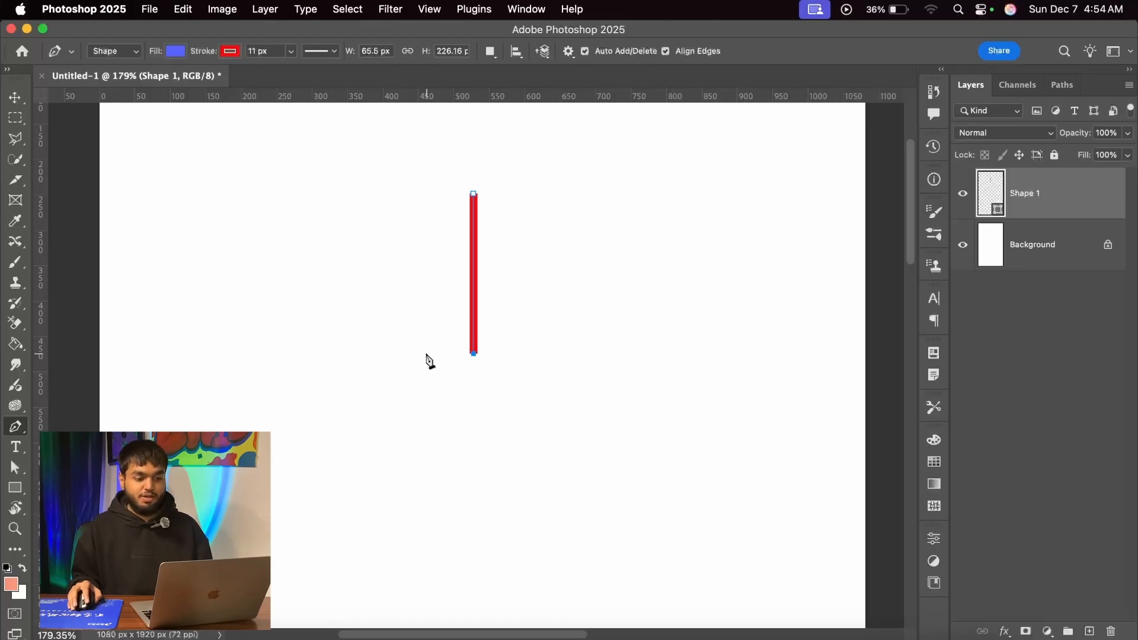
click(386, 272)
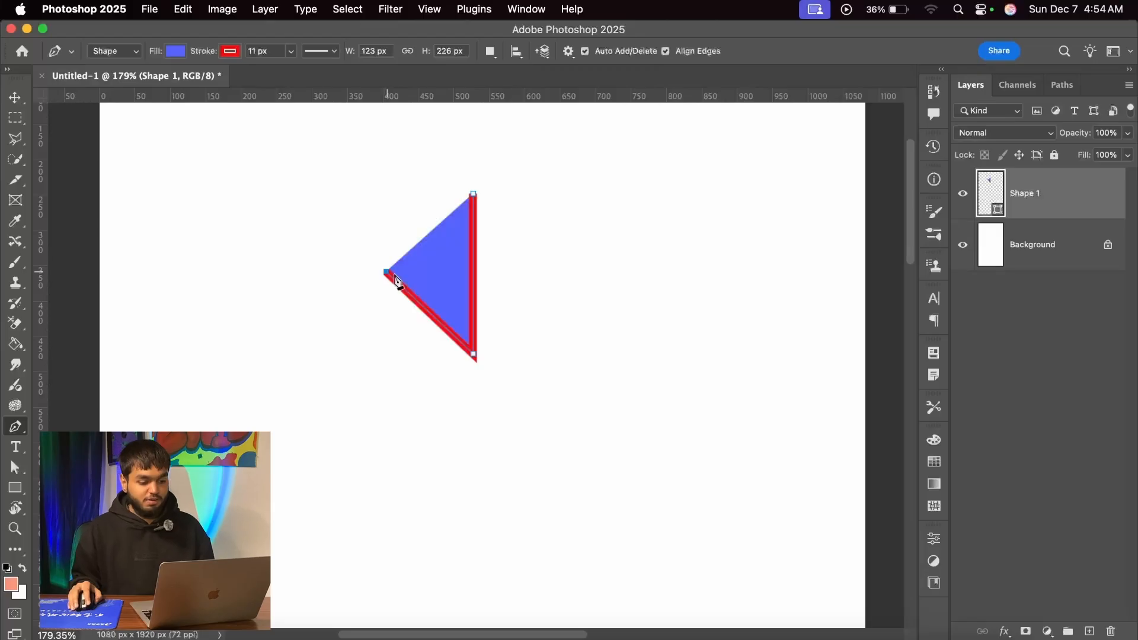
key(super+z)
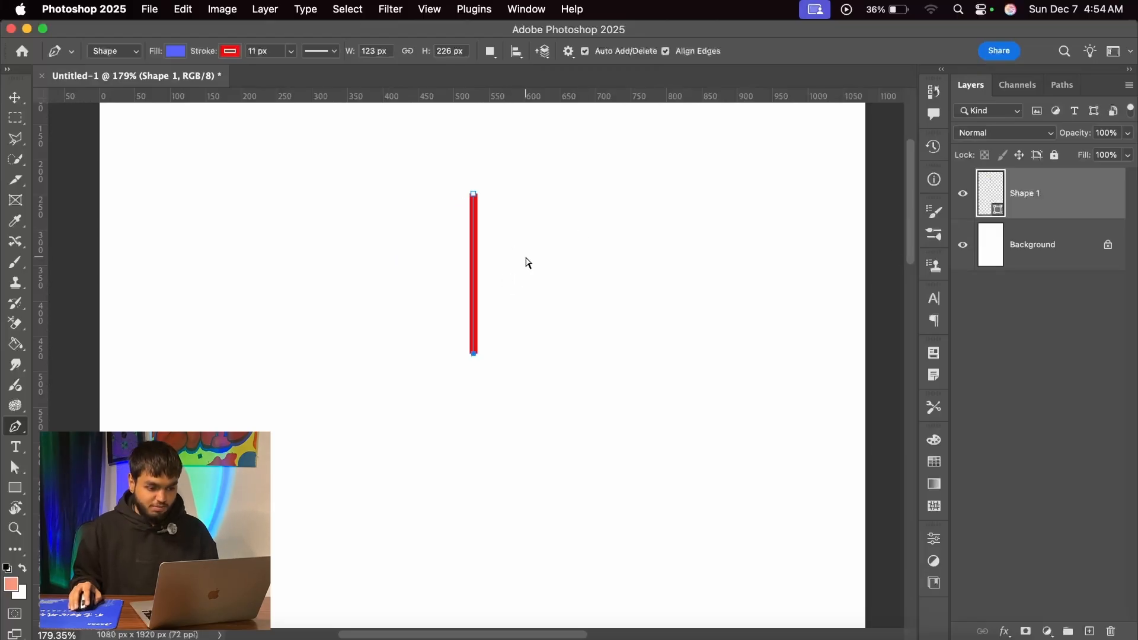
key(Return)
Draw a horizontal line about 256 px long with the Pen tool, crossing the vertical line
click(375, 265)
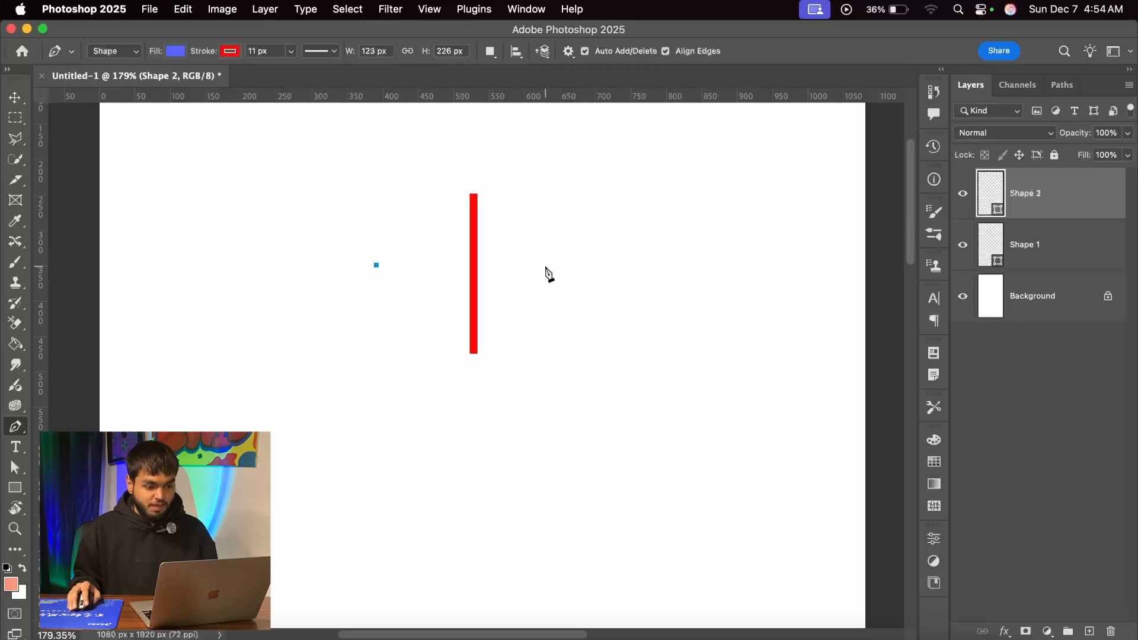
click(558, 265)
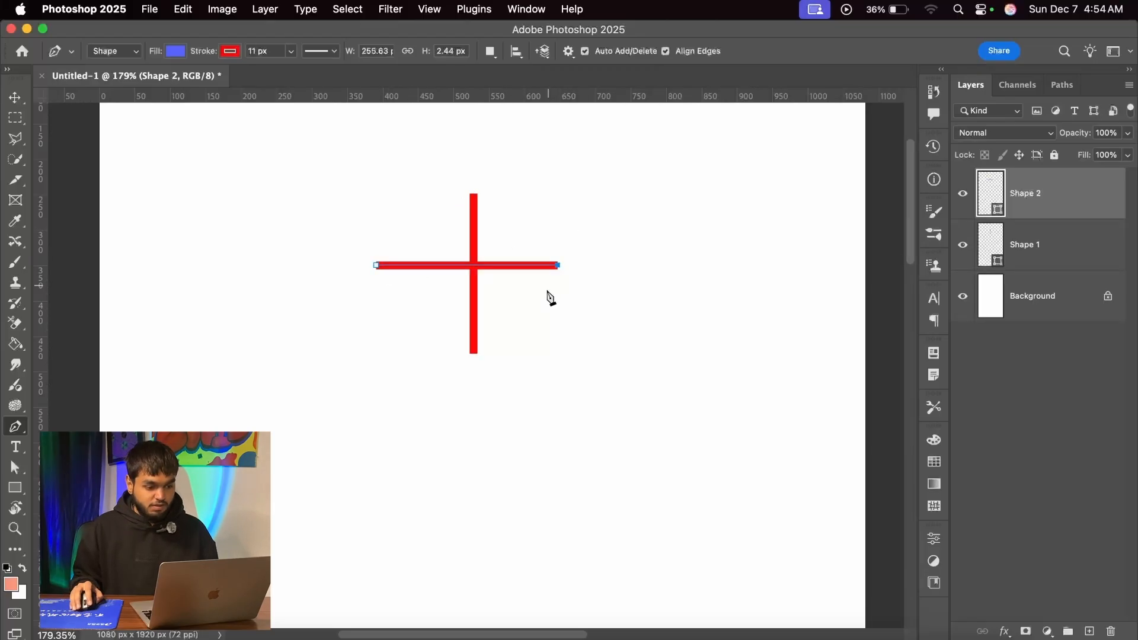
Draw a 45-degree diagonal line about 160 px wide and 160 px high through the crossing, and finish it as an open path
click(537, 203)
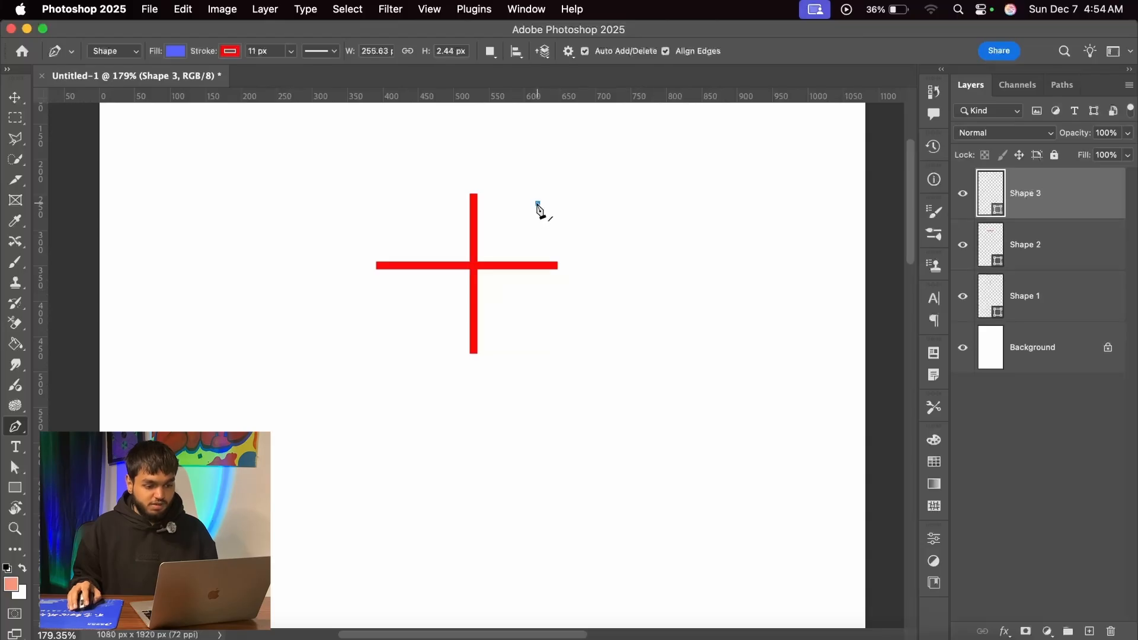
shift+click(466, 323)
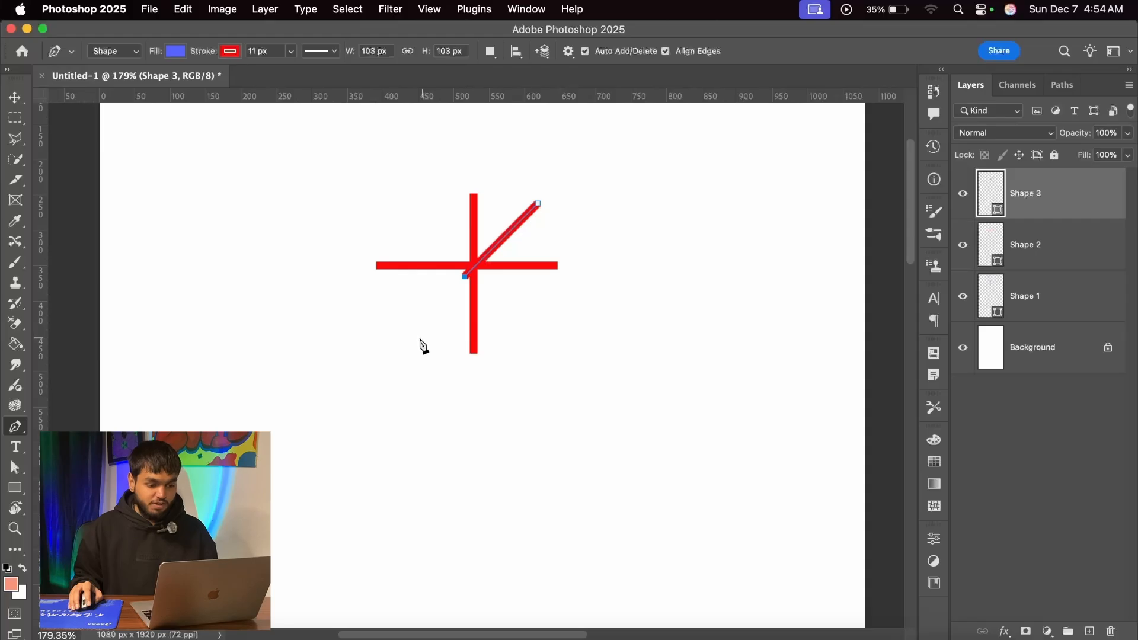
shift+click(428, 320)
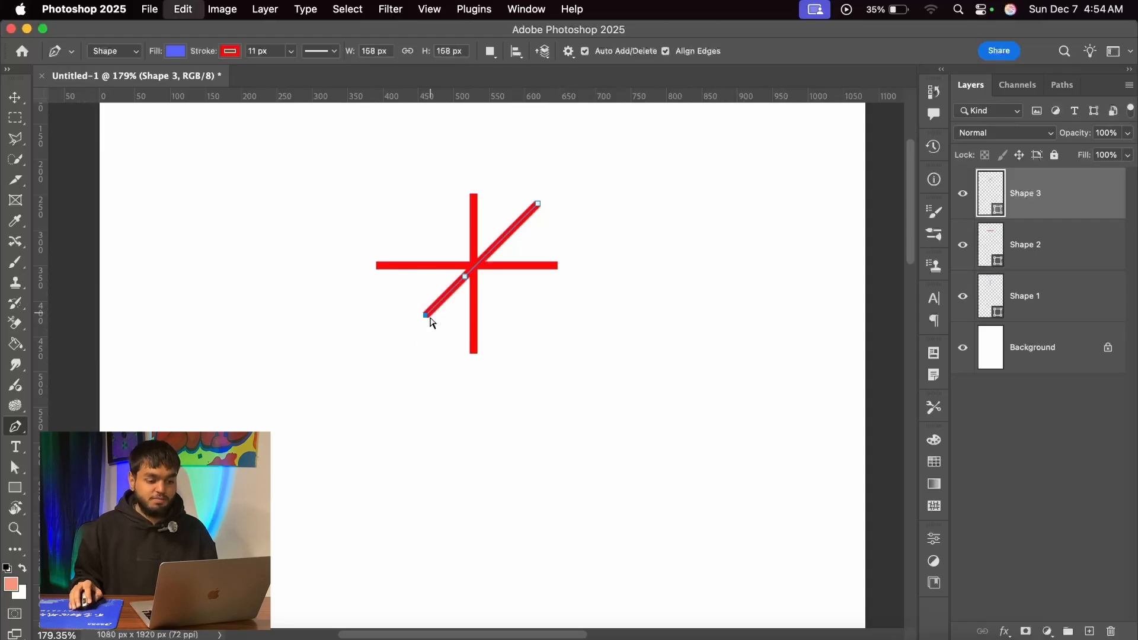
key(super+z)
shift+click(425, 322)
super+click(446, 224)
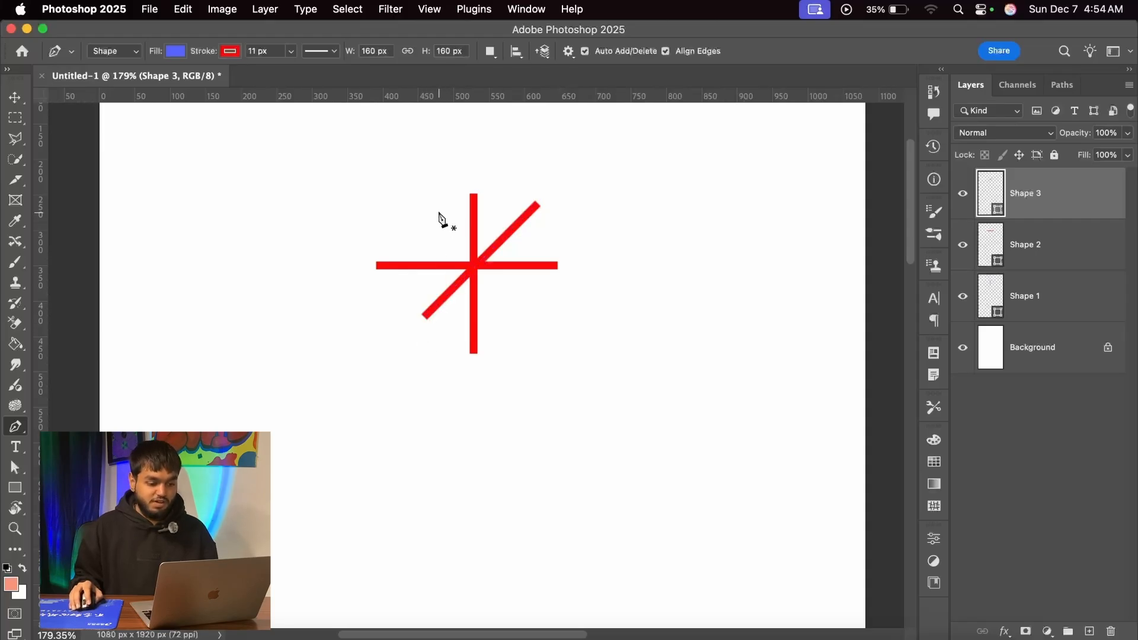
Draw the opposite 45-degree diagonal with the Pen tool, from above the horizontal line's left half to below its right half
click(439, 213)
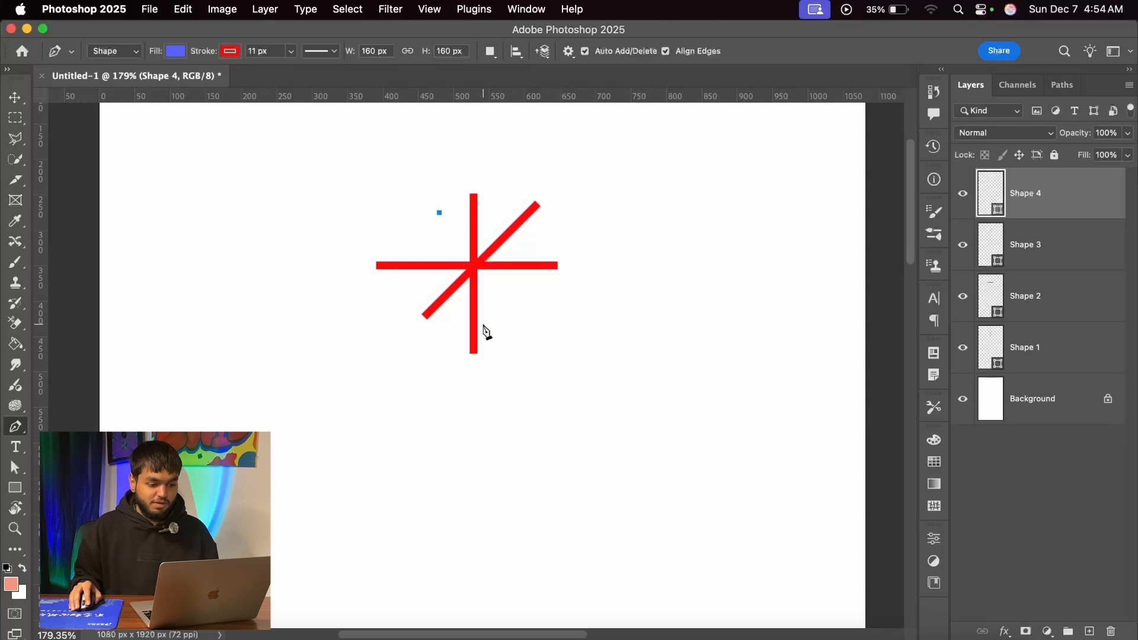
shift+click(484, 325)
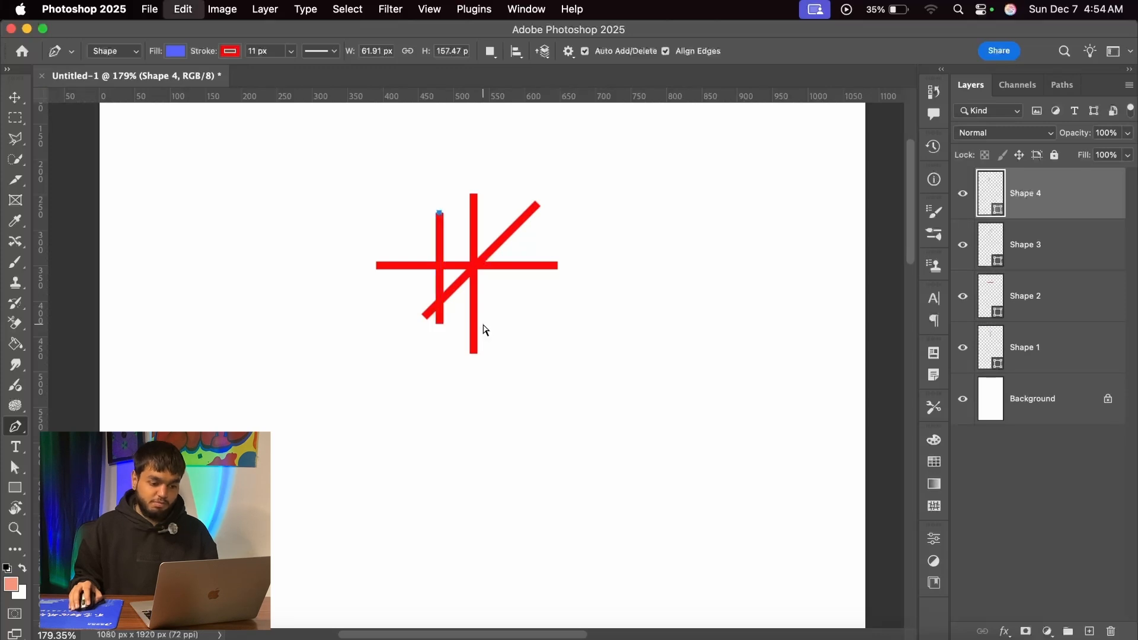
key(super+z)
key(super+shift+z)
key(super+z)
shift+click(507, 322)
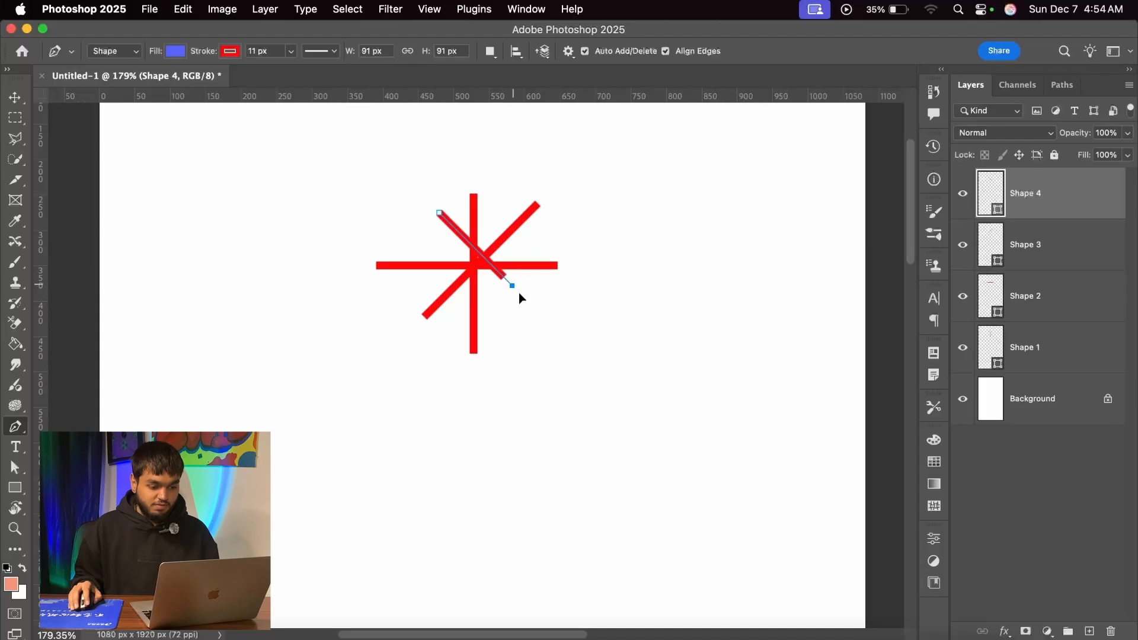
shift+click(547, 330)
Move the newest diagonal line slightly left so that all four lines cross at one point
key(v)
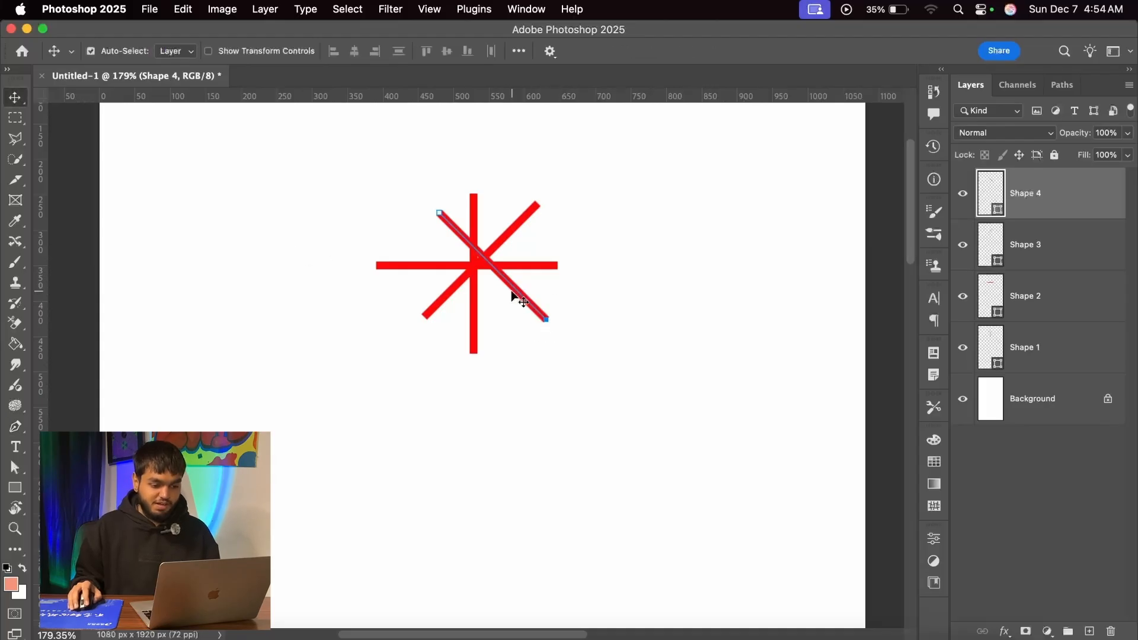
drag(518, 299, 498, 294)
scroll(495, 299, down, 2)
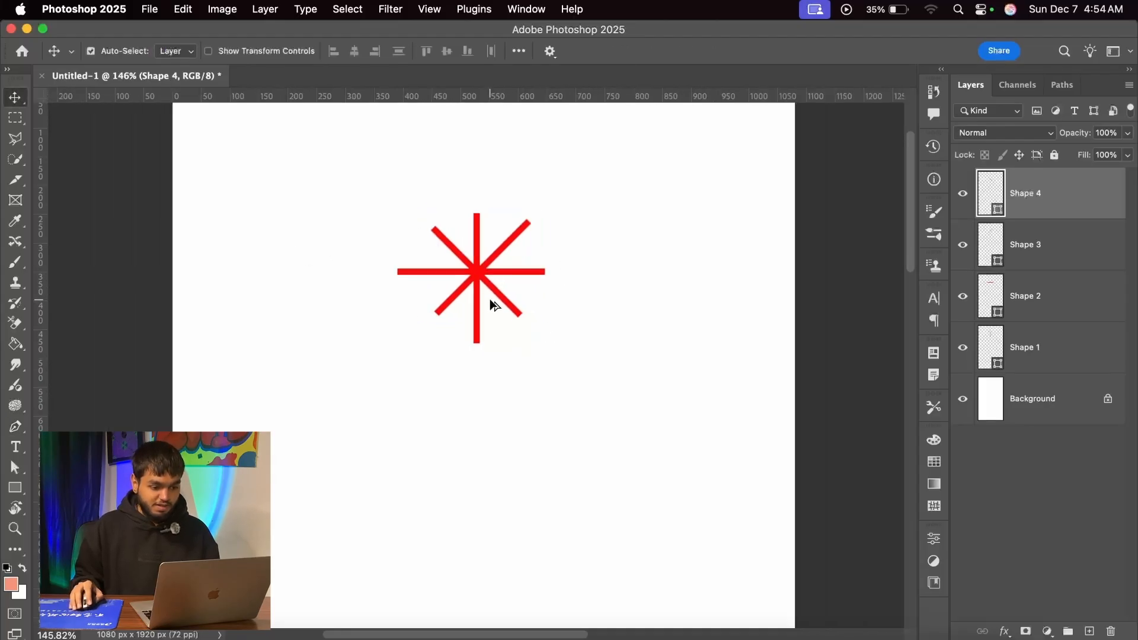
Select the four crossing line shapes together and delete them from the canvas
scroll(493, 308, up, 3)
drag(536, 200, 417, 403)
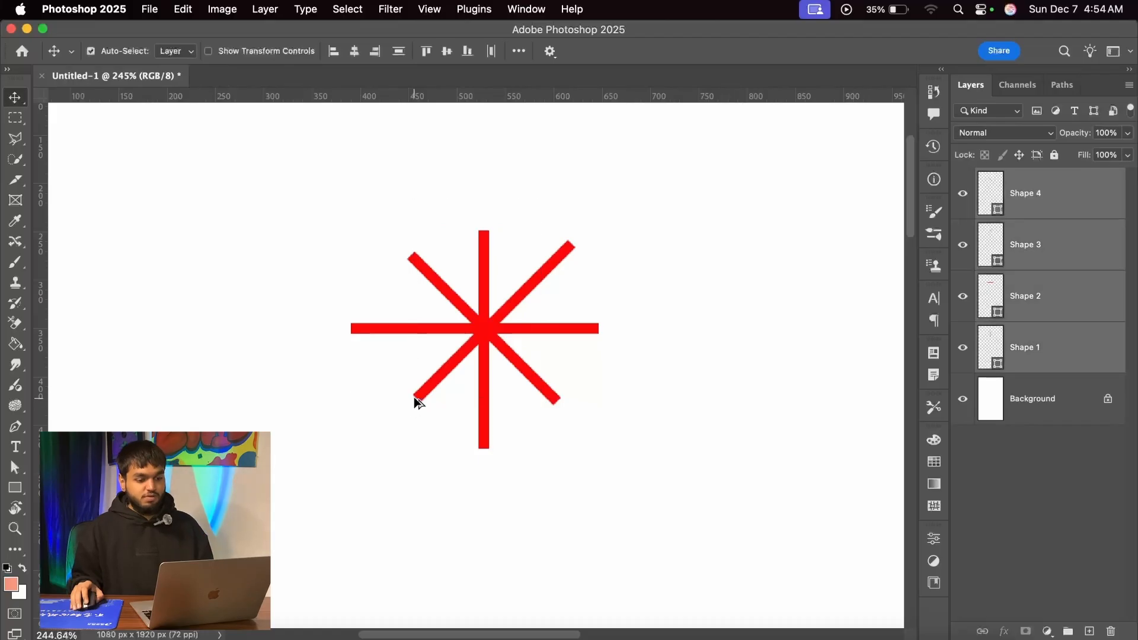
scroll(437, 314, down, 4)
scroll(442, 310, up, 2)
key(Delete)
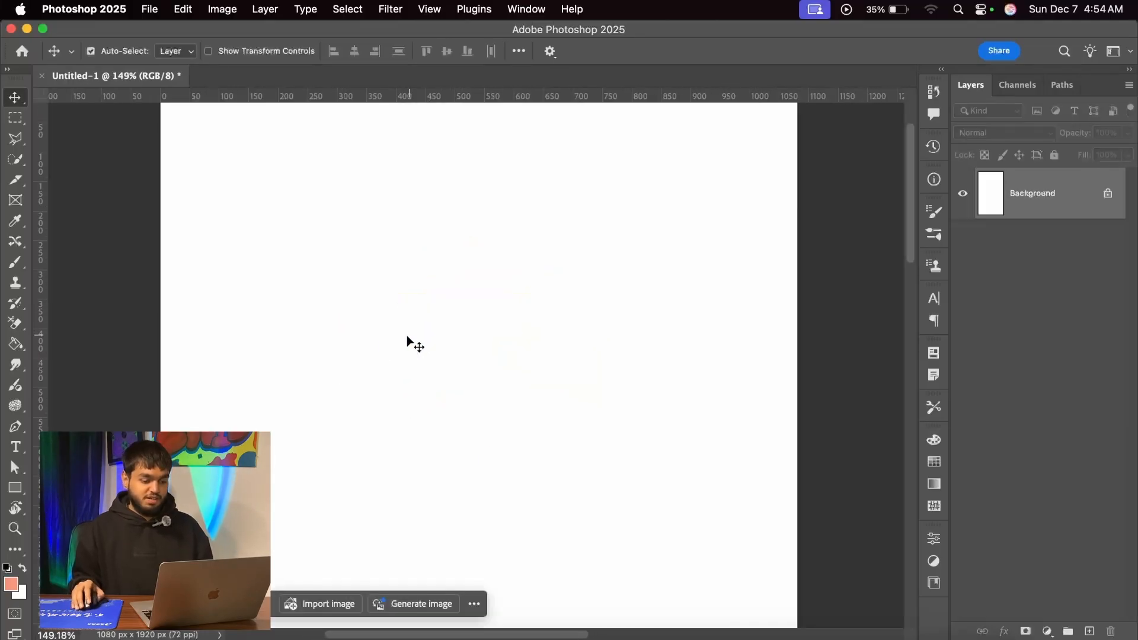
Draw a three-anchor curved shape about 421 px wide and 457 px high, with direction handles constrained to 45 degrees and vertical
key(p)
click(321, 215)
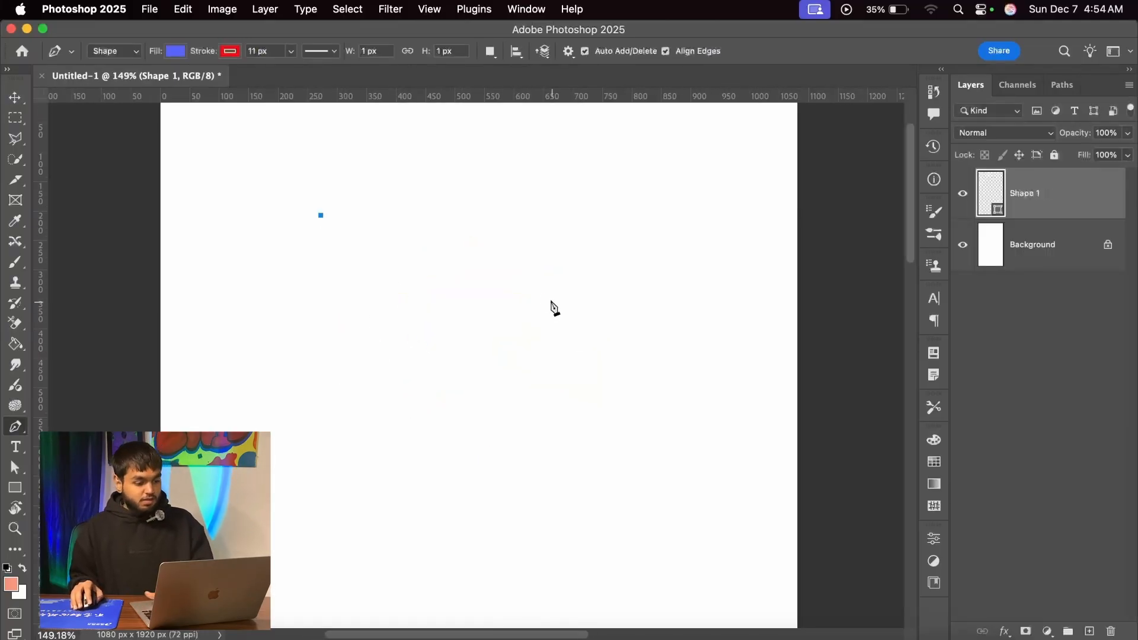
click(541, 295)
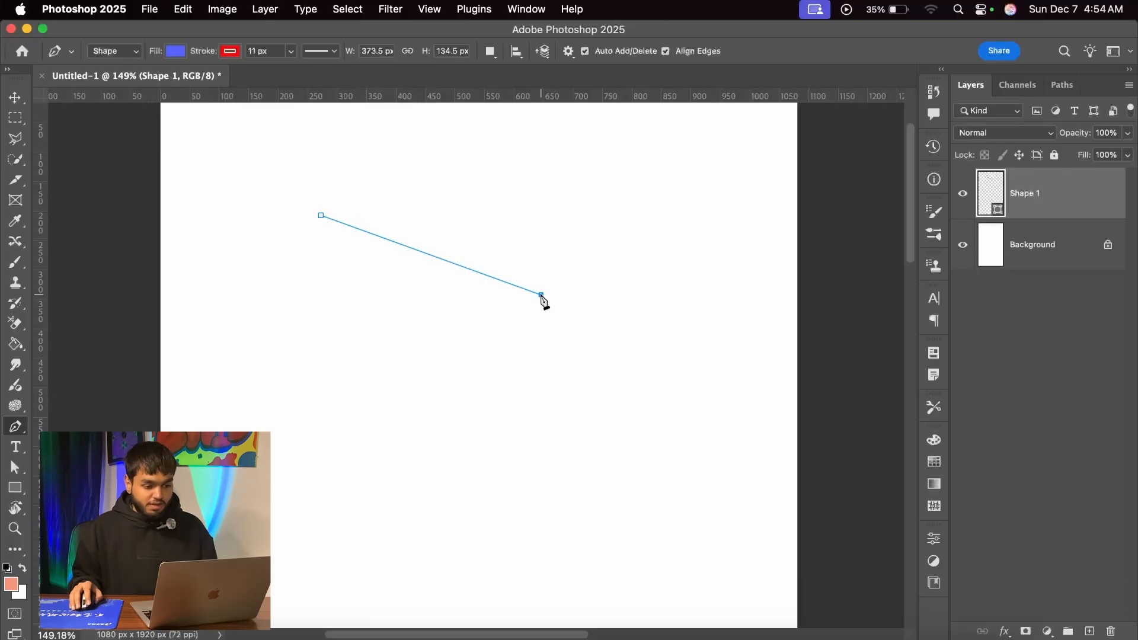
mouse_move(542, 295)
mouse_down()
mouse_move(550, 346)
mouse_move(574, 337)
mouse_move(589, 295)
mouse_move(564, 234)
mouse_move(532, 235)
mouse_move(504, 253)
mouse_move(579, 254)
mouse_move(592, 289)
mouse_move(574, 338)
mouse_move(577, 379)
mouse_move(676, 483)
mouse_move(646, 442)
mouse_move(661, 462)
mouse_move(652, 458)
mouse_up()
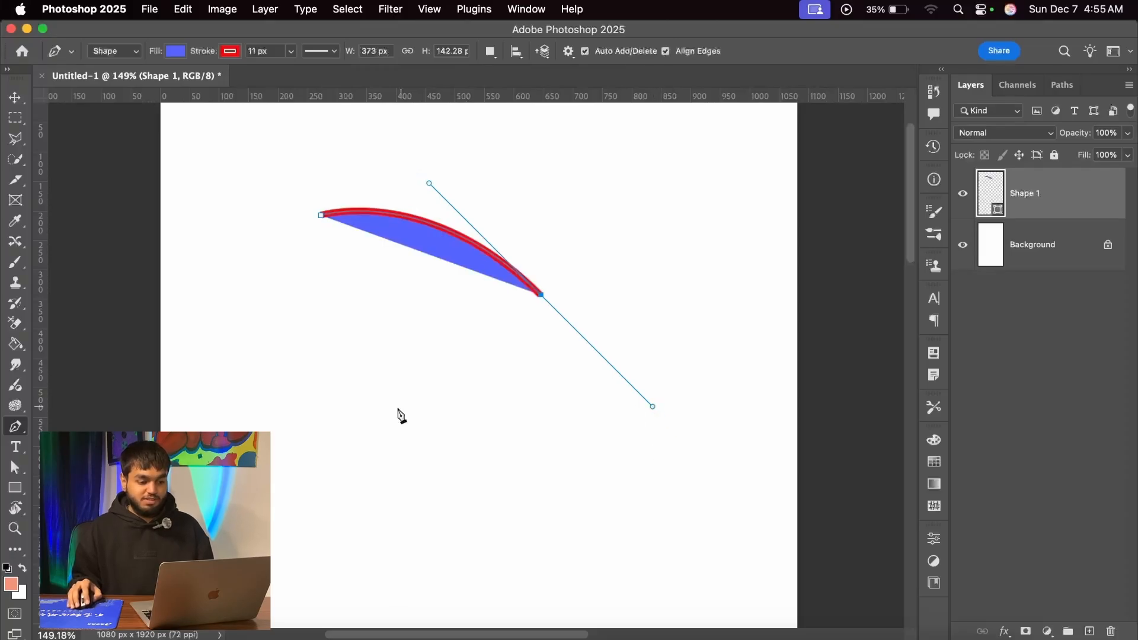
drag(398, 408, 398, 239)
scroll(437, 384, down, 1)
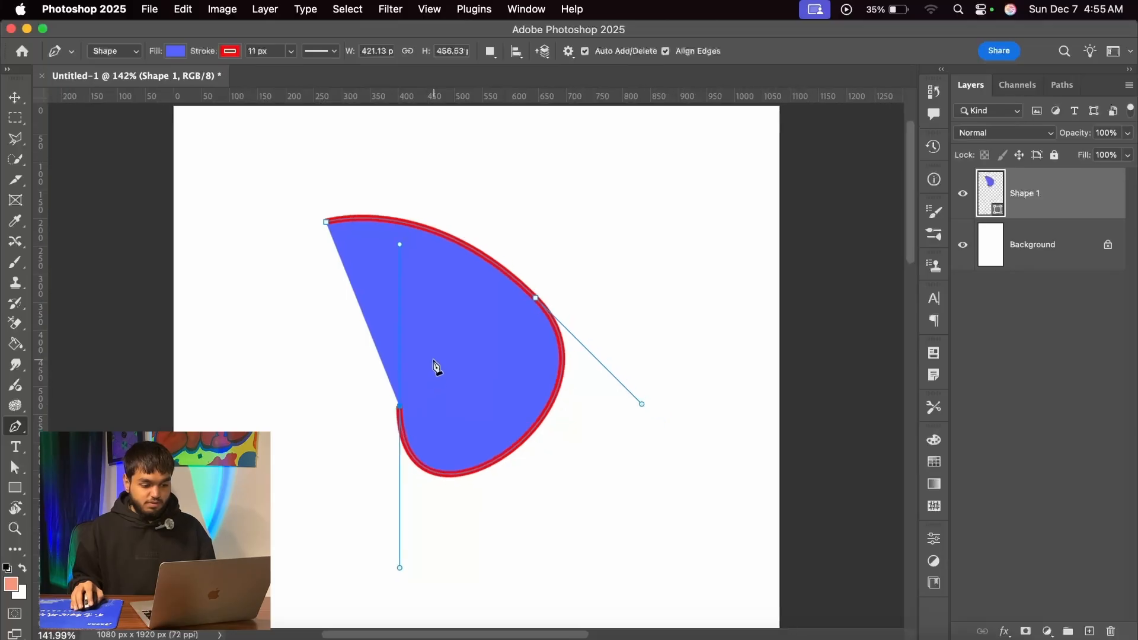
Delete the curved shape from the canvas
key(v)
scroll(519, 334, up, 4)
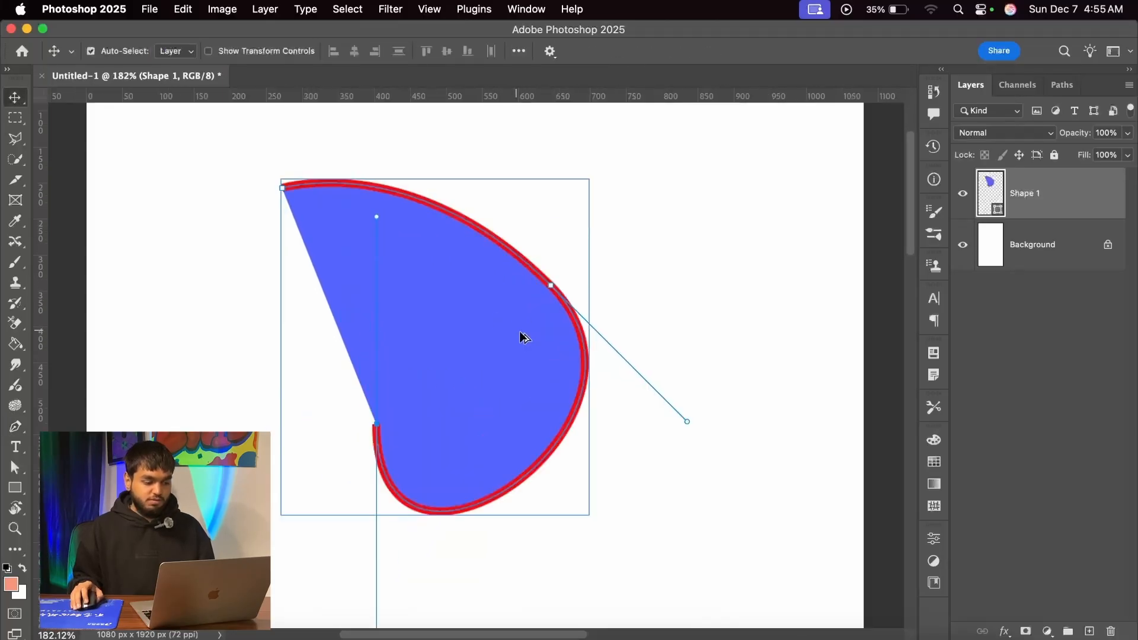
key(Delete)
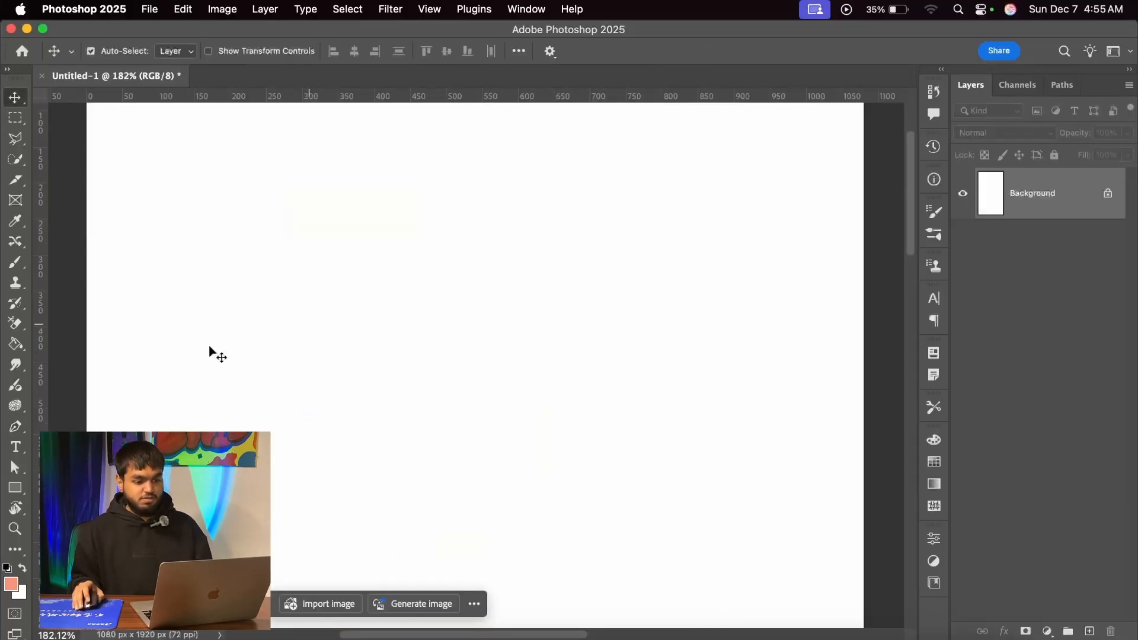
Activate the Pen tool and set its drawing mode to Path
click(15, 426)
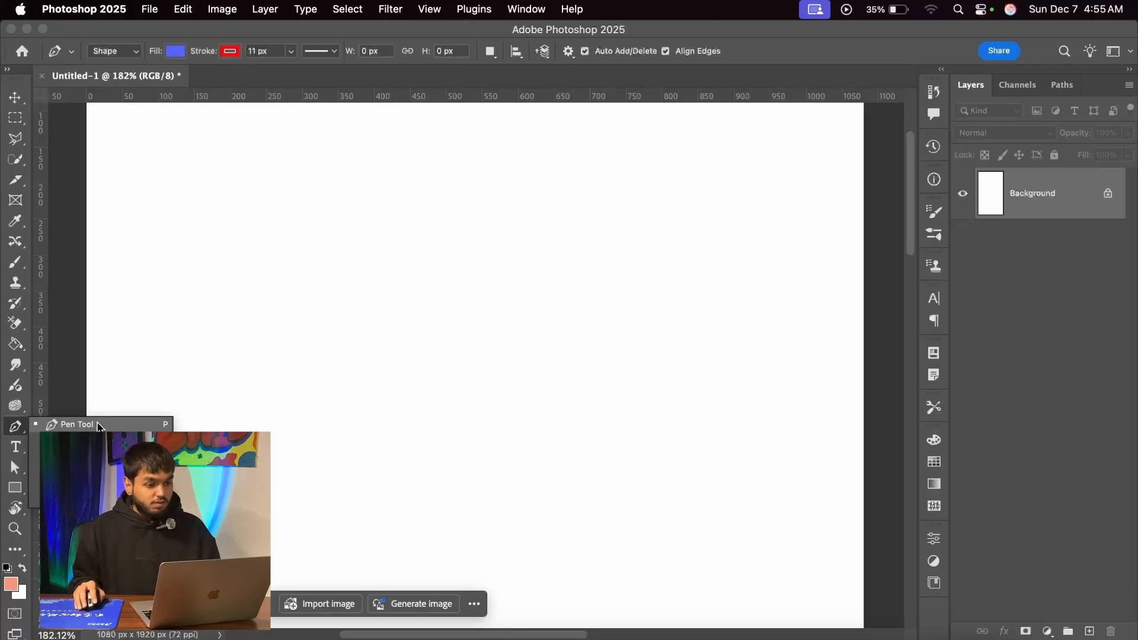
click(112, 51)
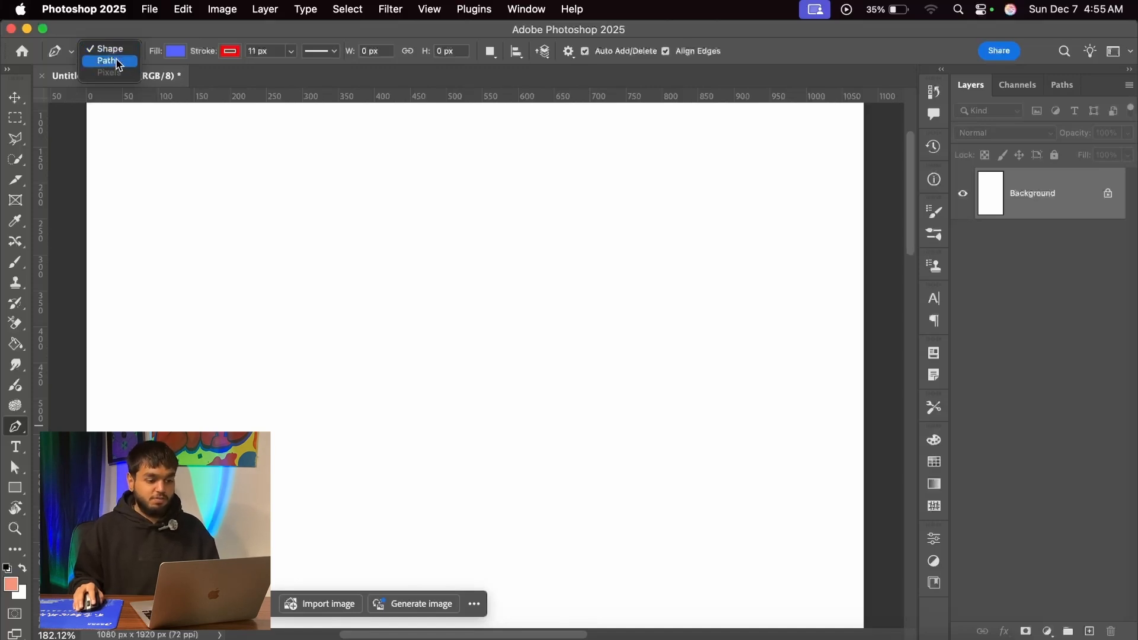
click(119, 61)
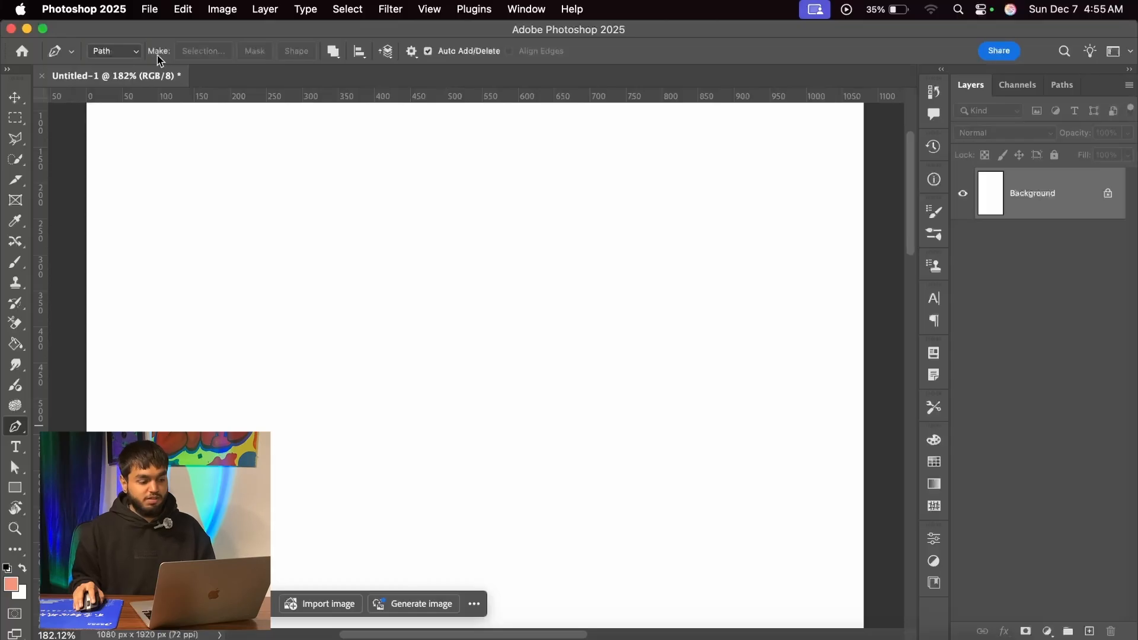
Draw a closed, tilted four-sided path with straight edges near the upper middle of the canvas
scroll(409, 230, down, 2)
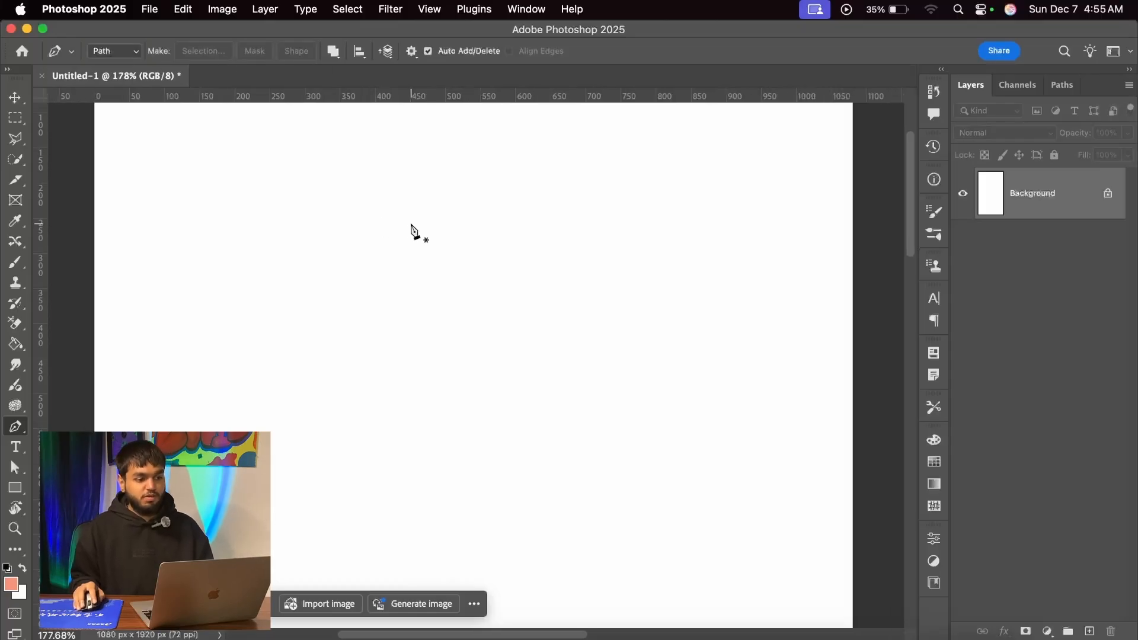
scroll(431, 250, down, 1)
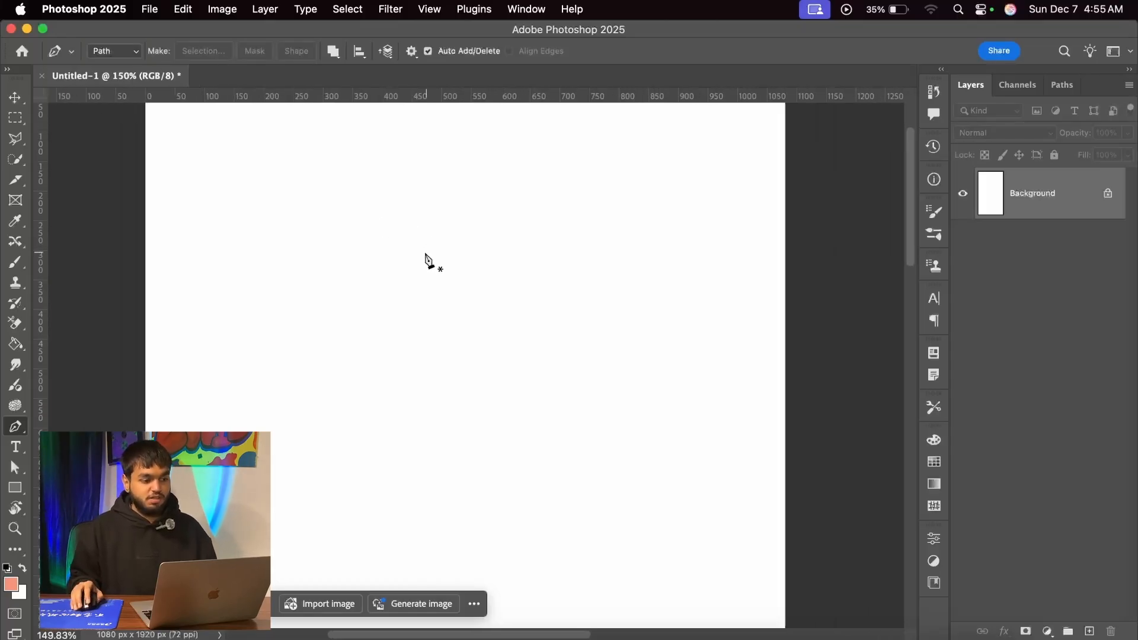
click(395, 224)
click(302, 369)
click(483, 459)
click(578, 291)
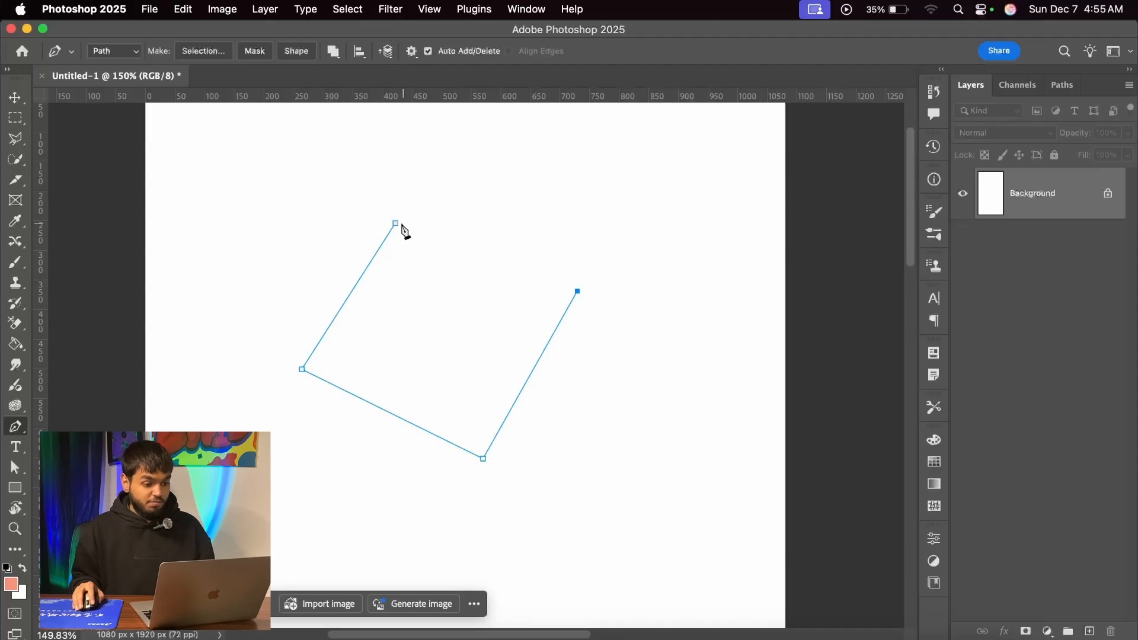
click(395, 224)
scroll(414, 246, up, 1)
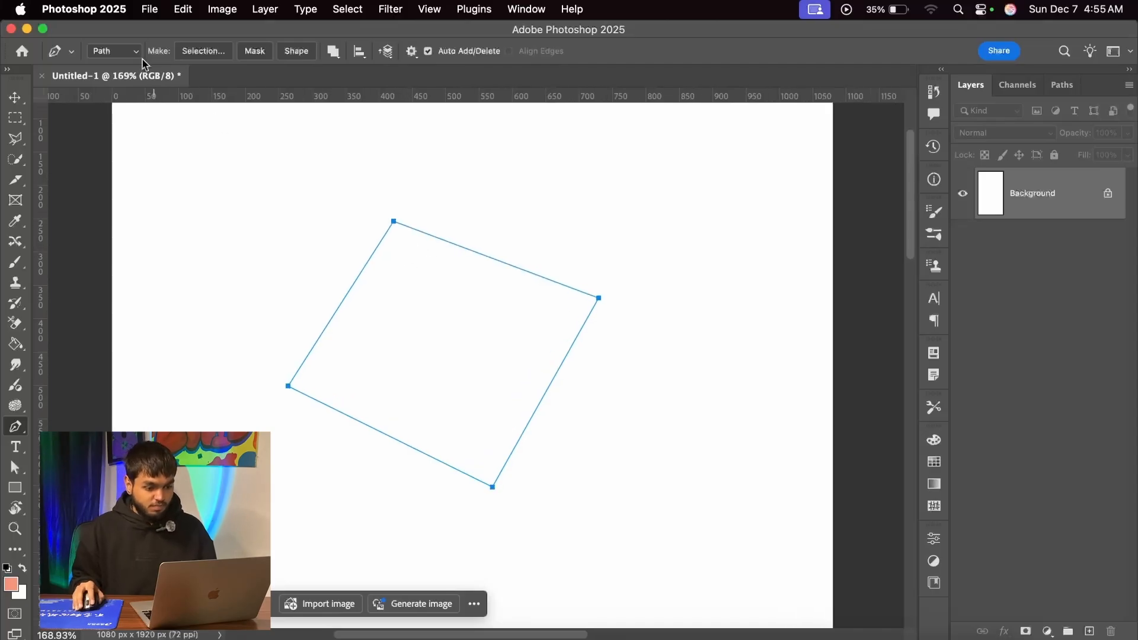
Convert the four-sided path into a new anti-aliased selection with a feather radius of 0 pixels
click(203, 54)
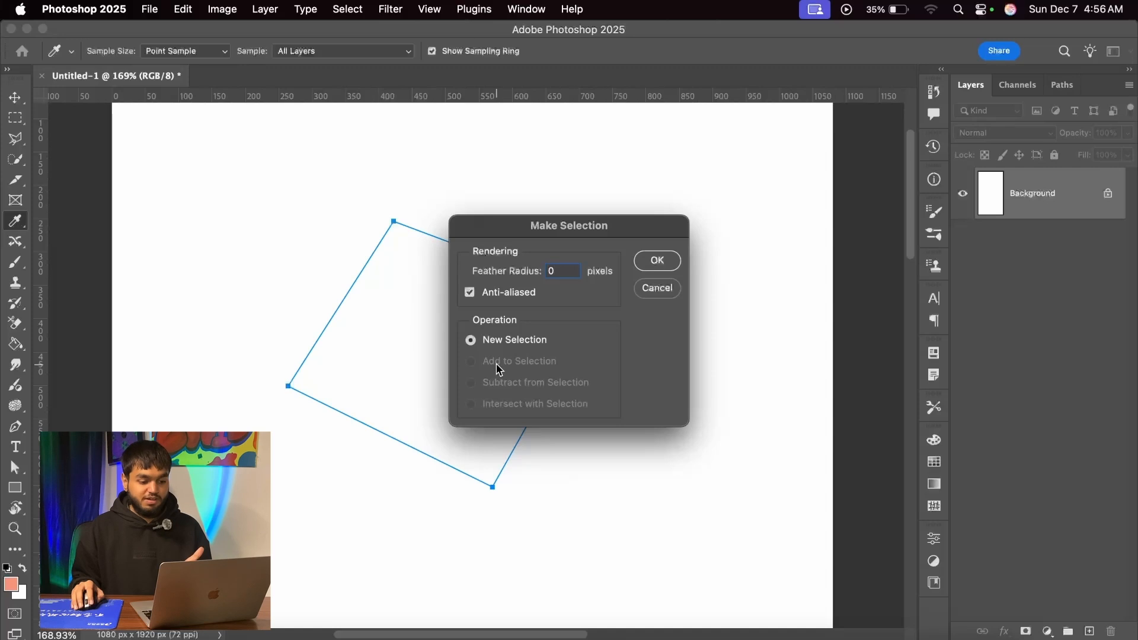
click(658, 262)
scroll(381, 242, up, 2)
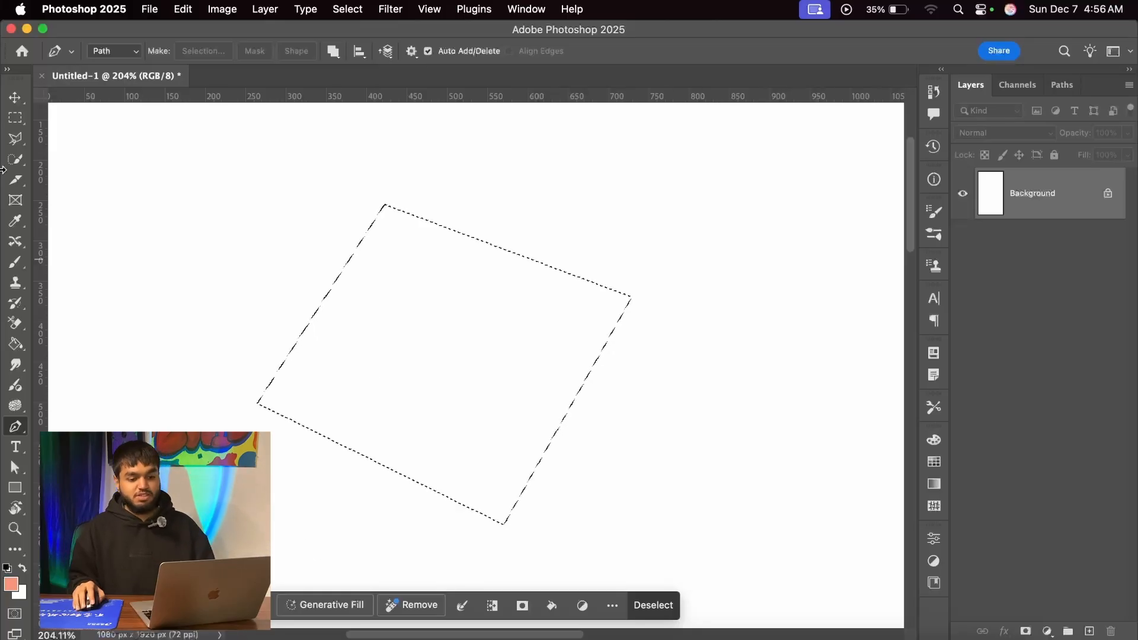
Set the Brush tool's size to 157, paint a dab at the selection's upper corner, and undo it
scroll(457, 287, down, 5)
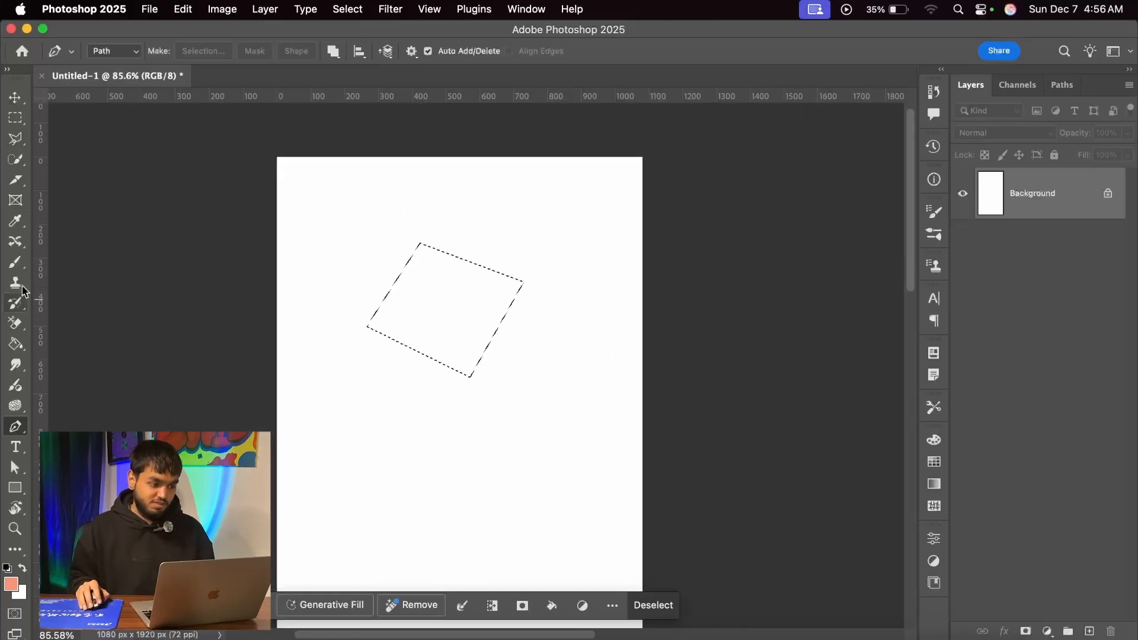
key(b)
scroll(425, 272, up, 4)
drag(562, 317, 609, 322)
scroll(616, 300, down, 2)
scroll(407, 251, up, 2)
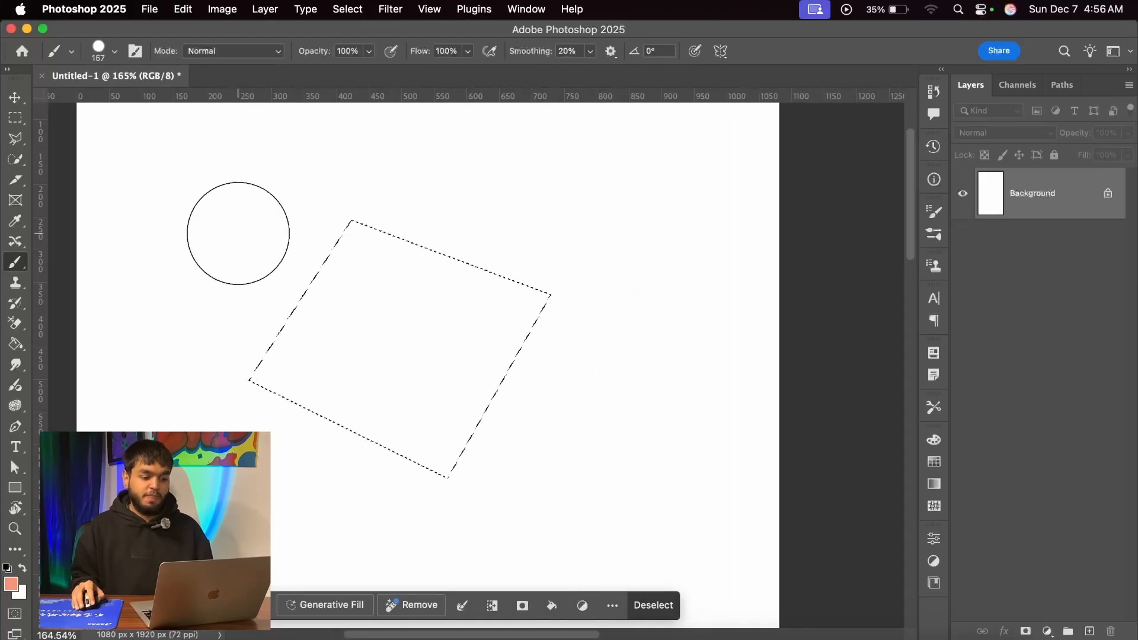
click(359, 235)
key(super+z)
Add a new layer, paint a vertical brush stroke inside the selection, and undo the stroke
click(1089, 631)
mouse_move(362, 243)
mouse_down()
mouse_move(415, 221)
mouse_move(38, 270)
mouse_move(453, 330)
mouse_move(361, 442)
mouse_up()
key(super+z)
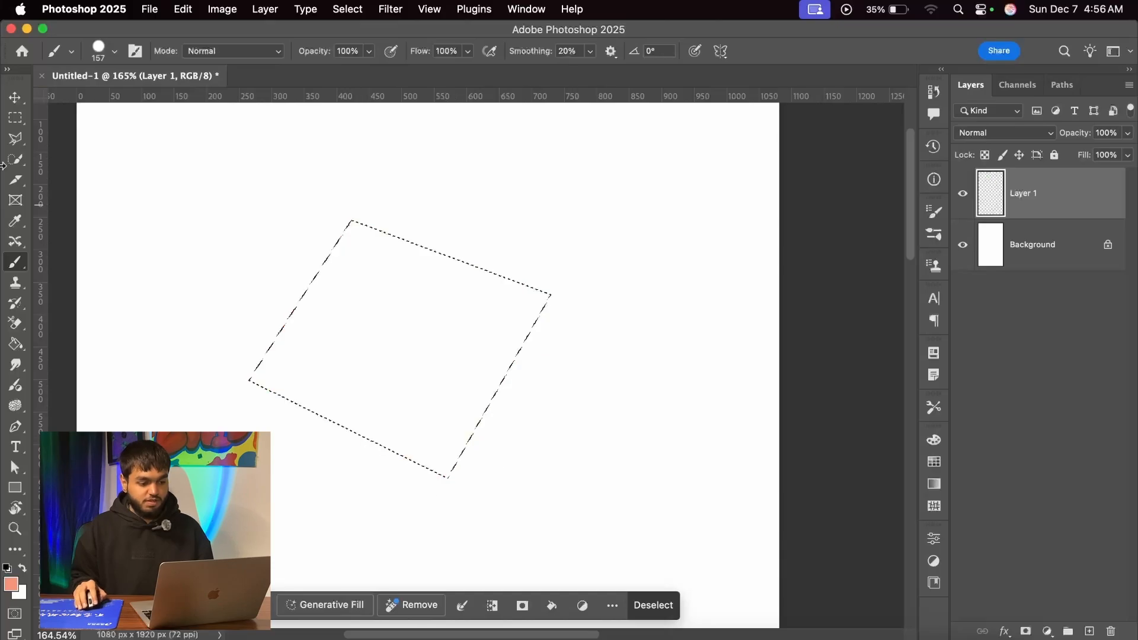
Undo the new layer and the selection to get back to the four-sided path
key(v)
scroll(404, 243, down, 1)
scroll(346, 248, up, 2)
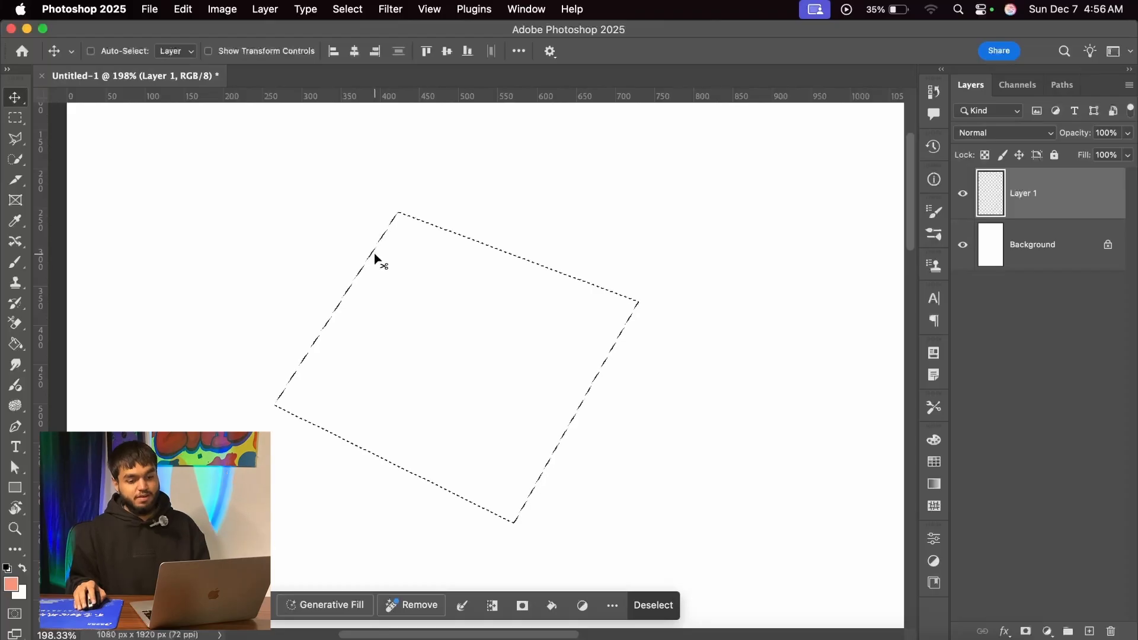
key(super+z)
key(super+z)
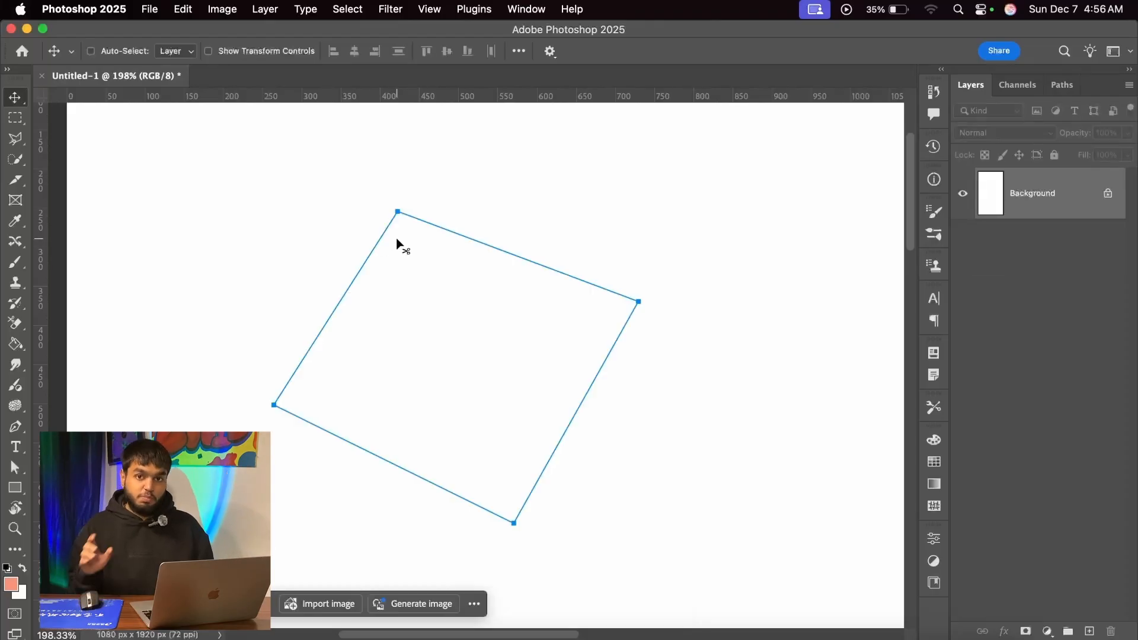
Convert the four-sided path into a shape layer with the Pen tool's Make Shape option
click(15, 427)
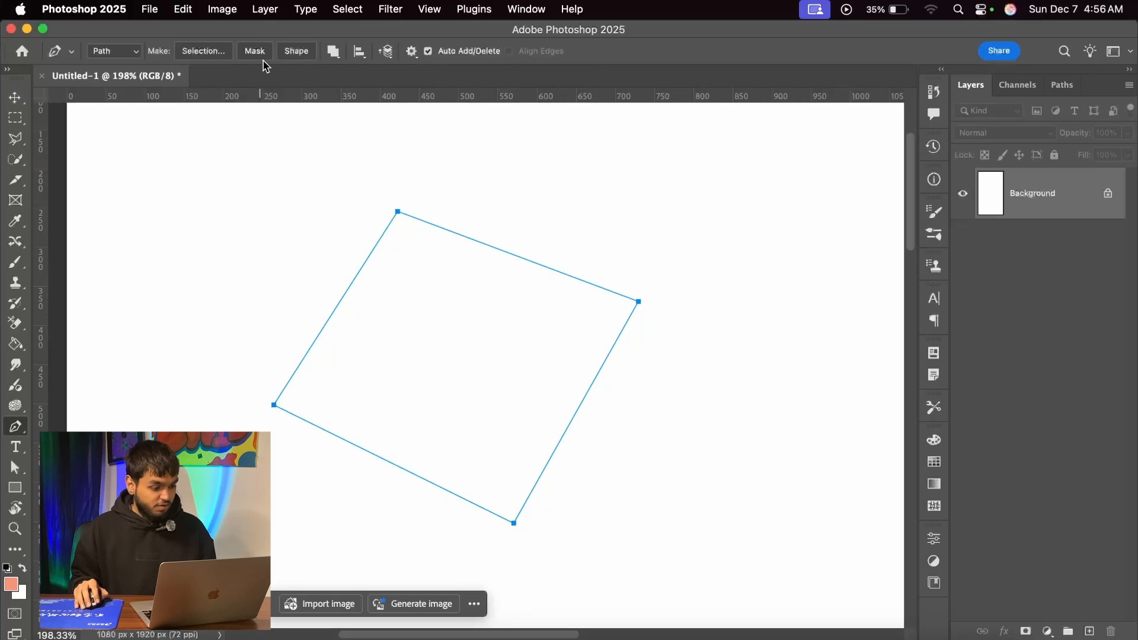
click(294, 52)
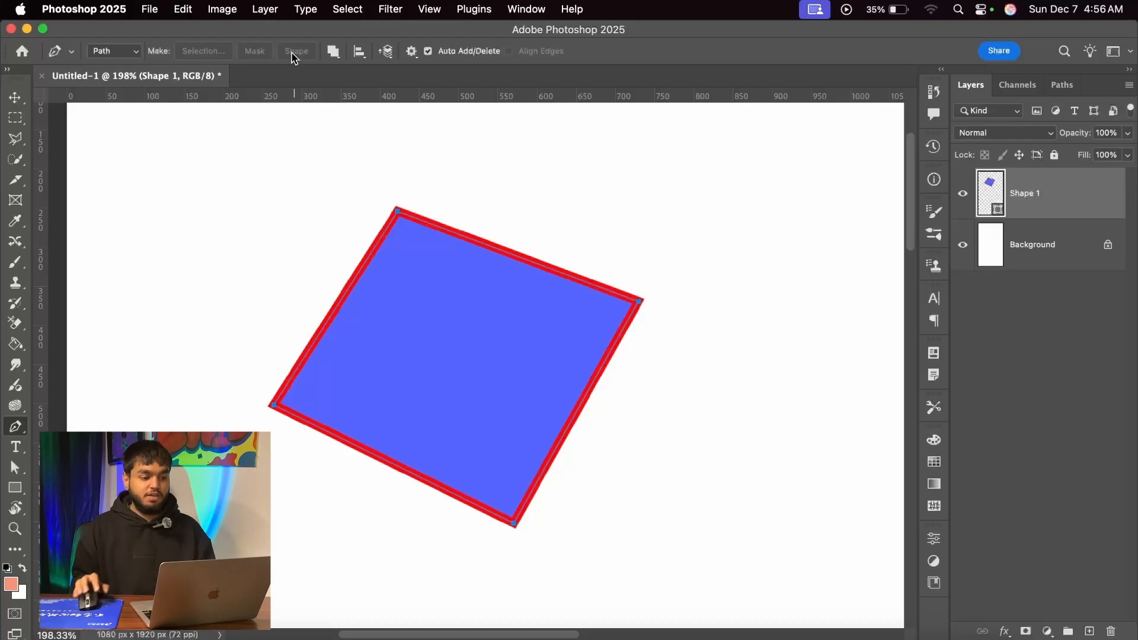
Switch the Pen tool to Shape mode and reduce the four-sided shape's stroke width to 4 px
click(110, 52)
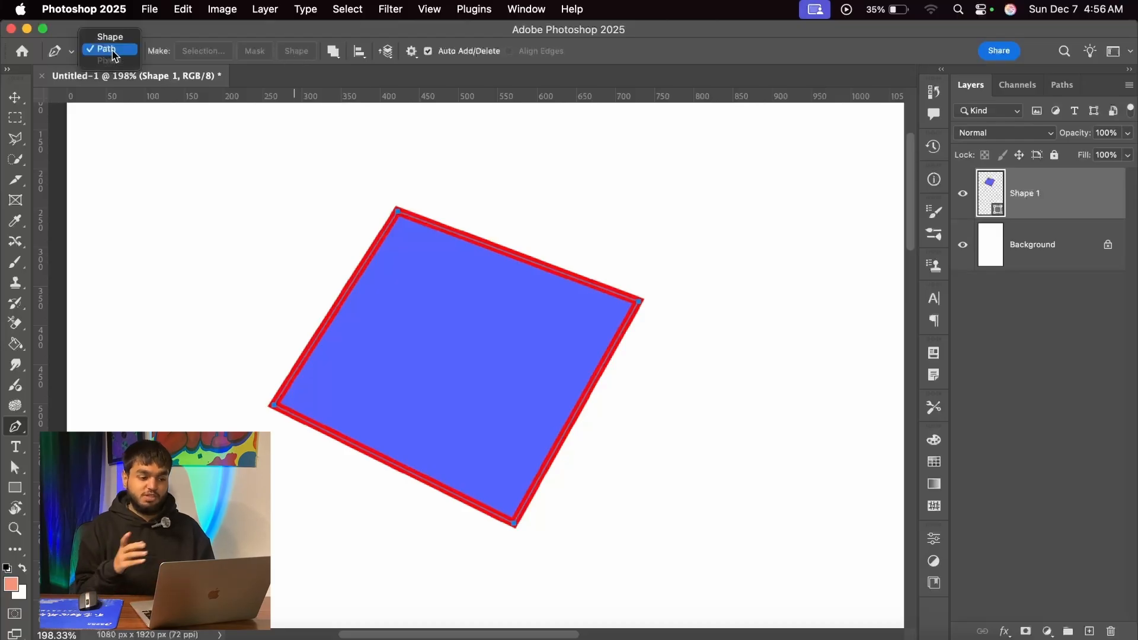
click(110, 37)
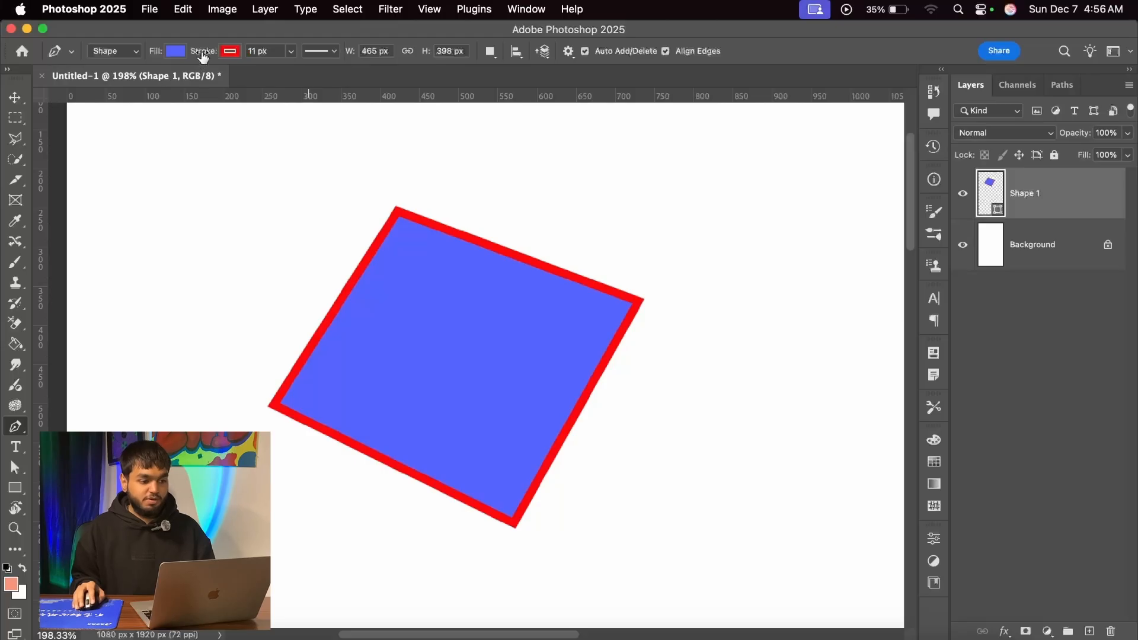
mouse_move(198, 51)
mouse_down()
mouse_move(221, 56)
mouse_move(193, 56)
mouse_up()
Set the Pen tool back to Path mode and undo the stroke change and the shape conversion
click(98, 54)
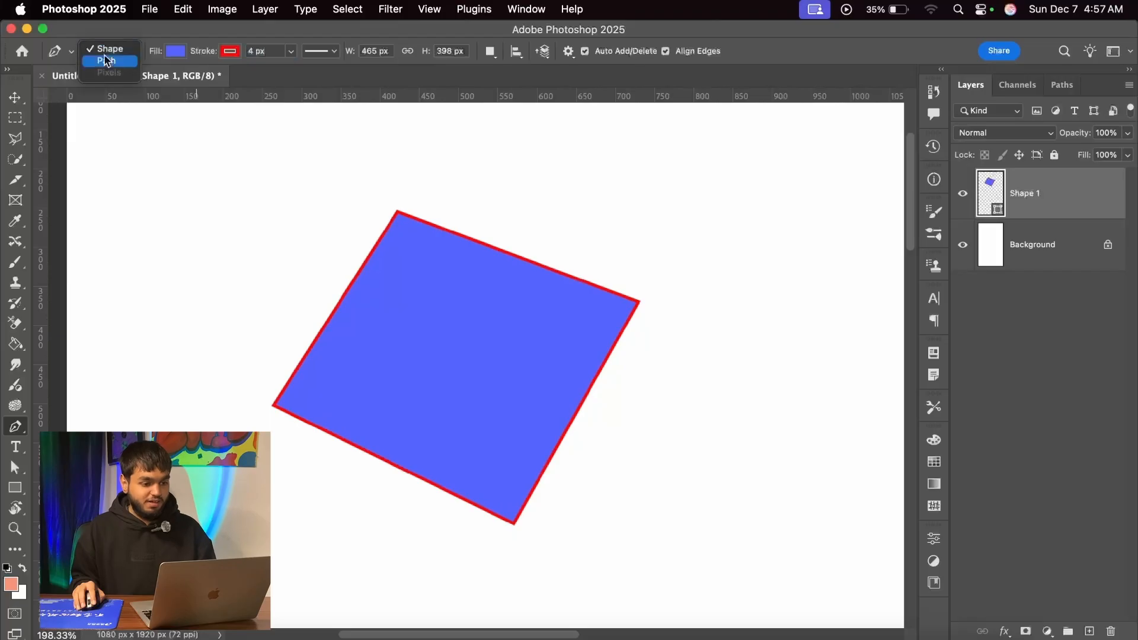
click(109, 62)
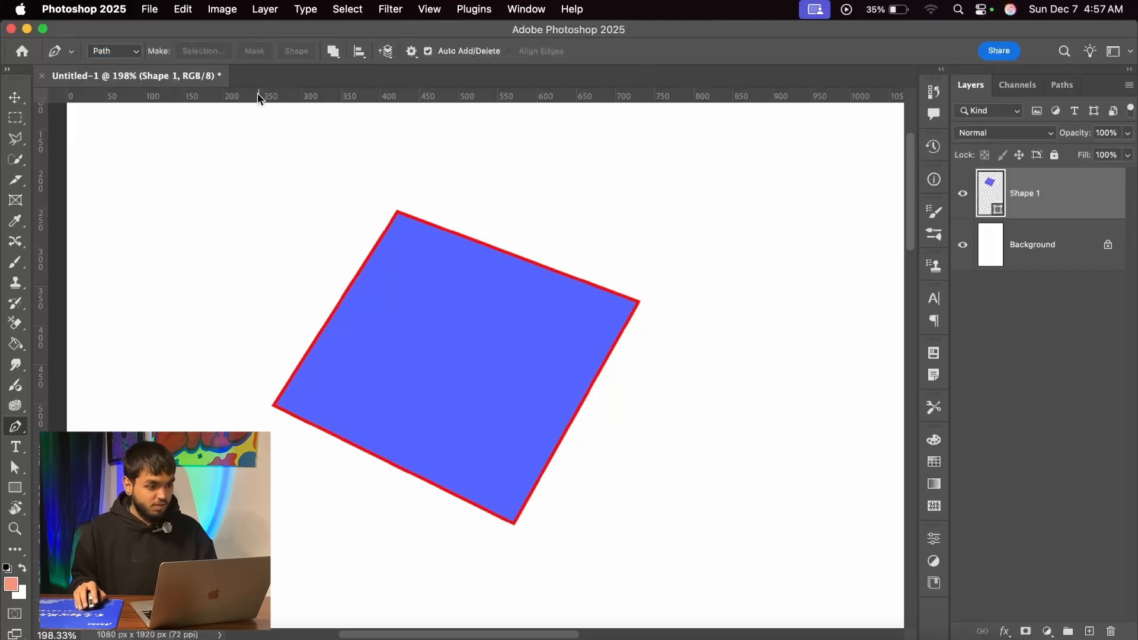
key(super+z)
key(super+z)
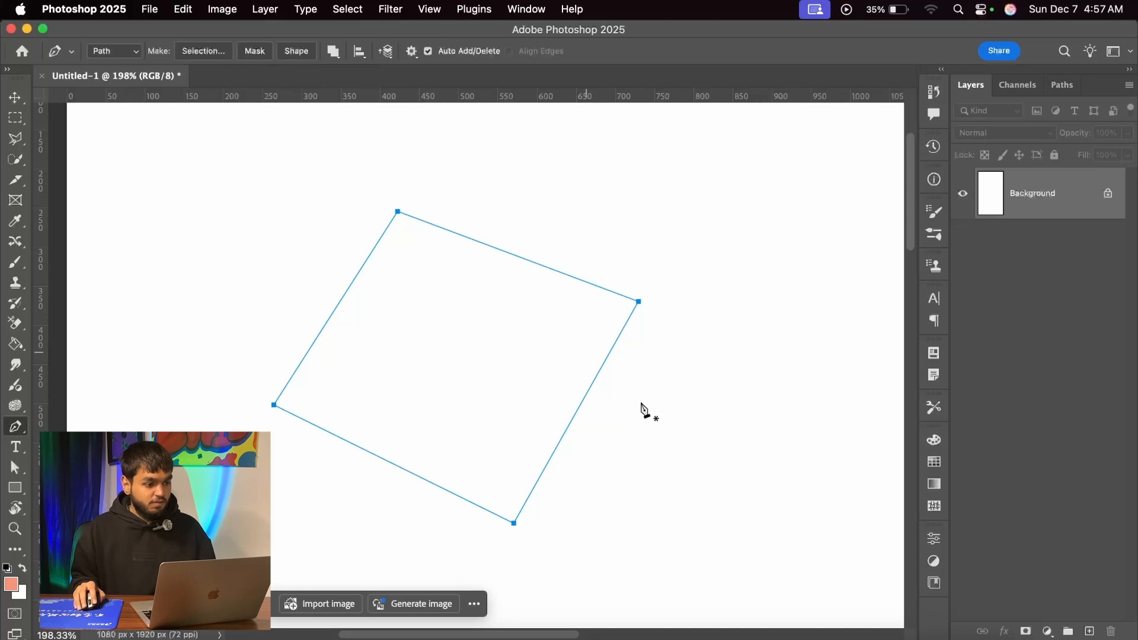
Place the cat photo on the canvas over the four-sided path and commit the placement
click(161, 622)
drag(470, 190, 434, 512)
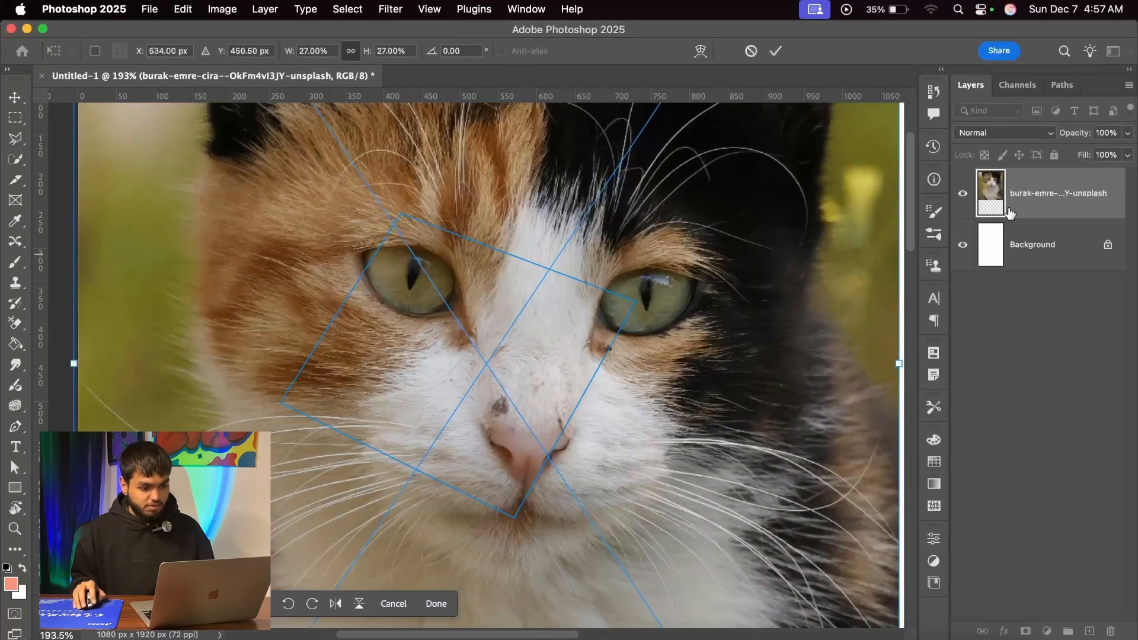
key(Return)
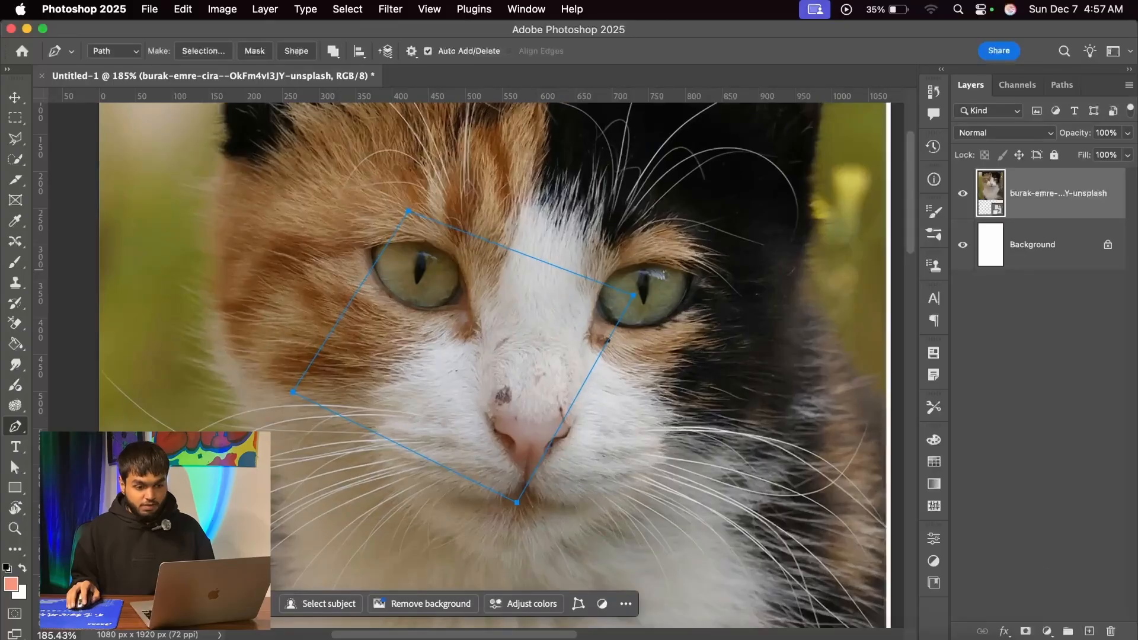
Add four blank layers above the cat photo and undo all of them
click(1090, 632)
click(1090, 632)
click(1090, 632)
click(1090, 632)
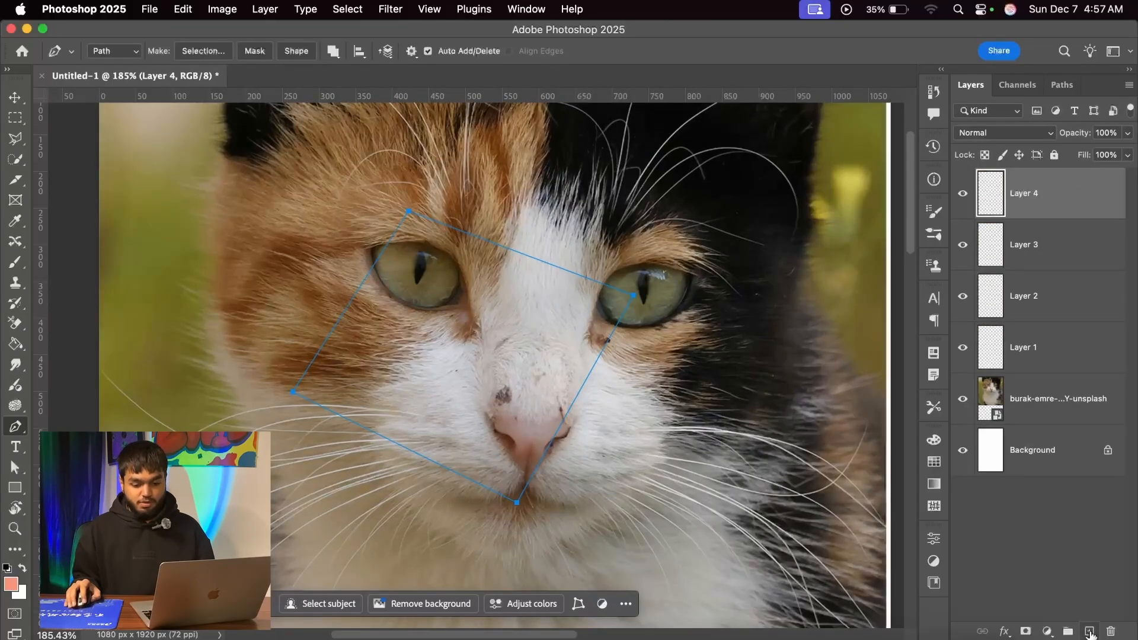
key(super+z)
key(super+z)
key(super+z)
key(super+z)
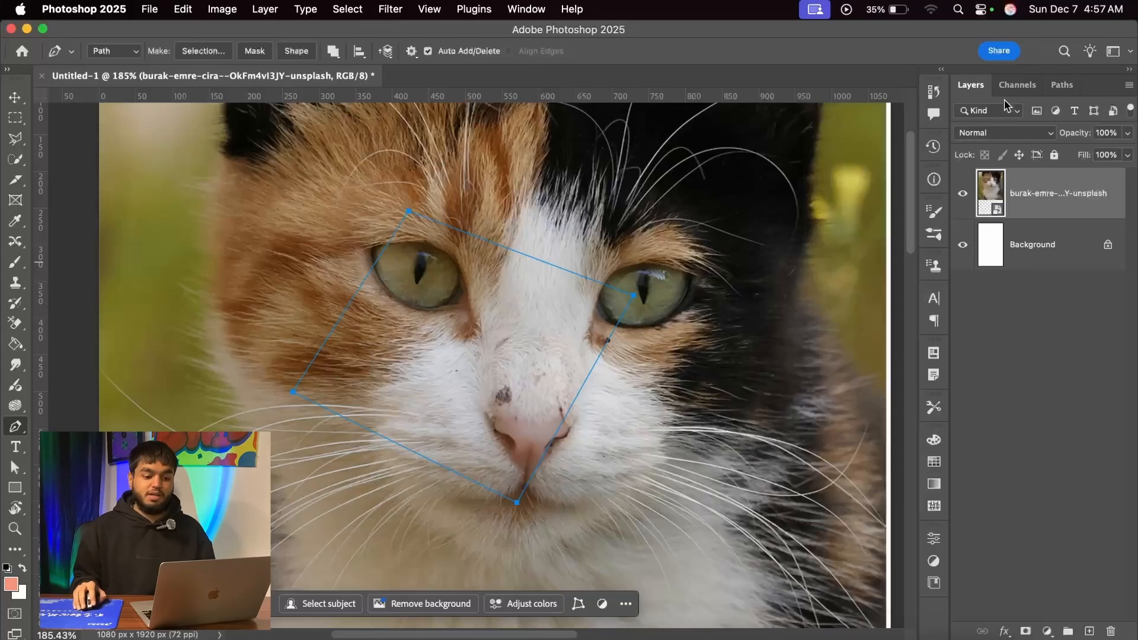
Check the Work Path, mask the cat photo with it through the Pen tool's Make Mask option, and highlight the vector mask
click(1064, 93)
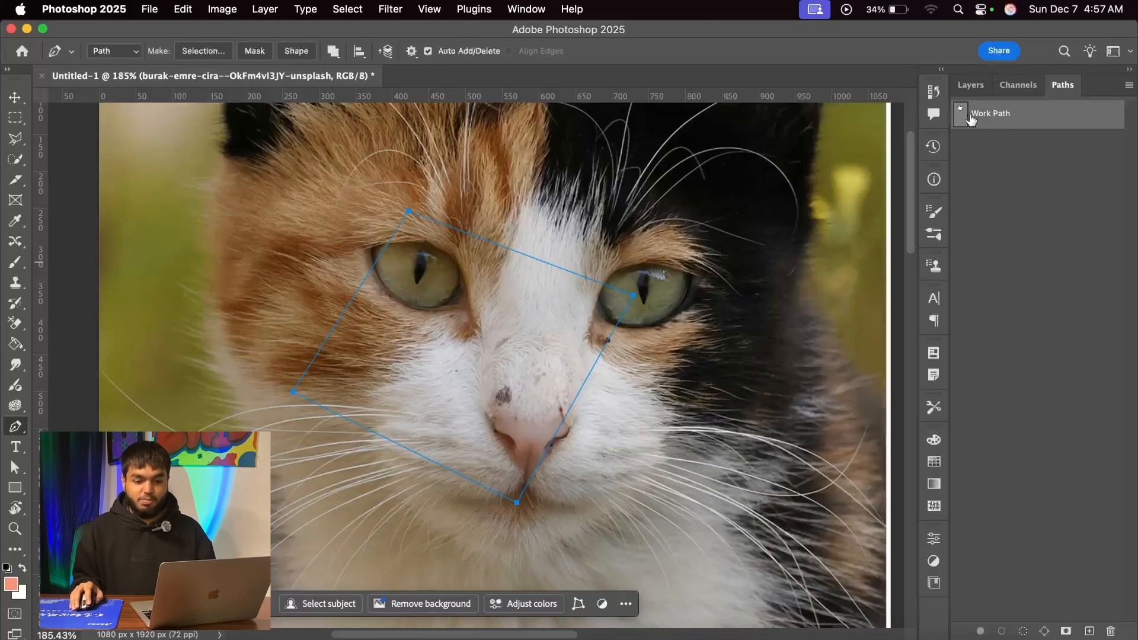
click(971, 87)
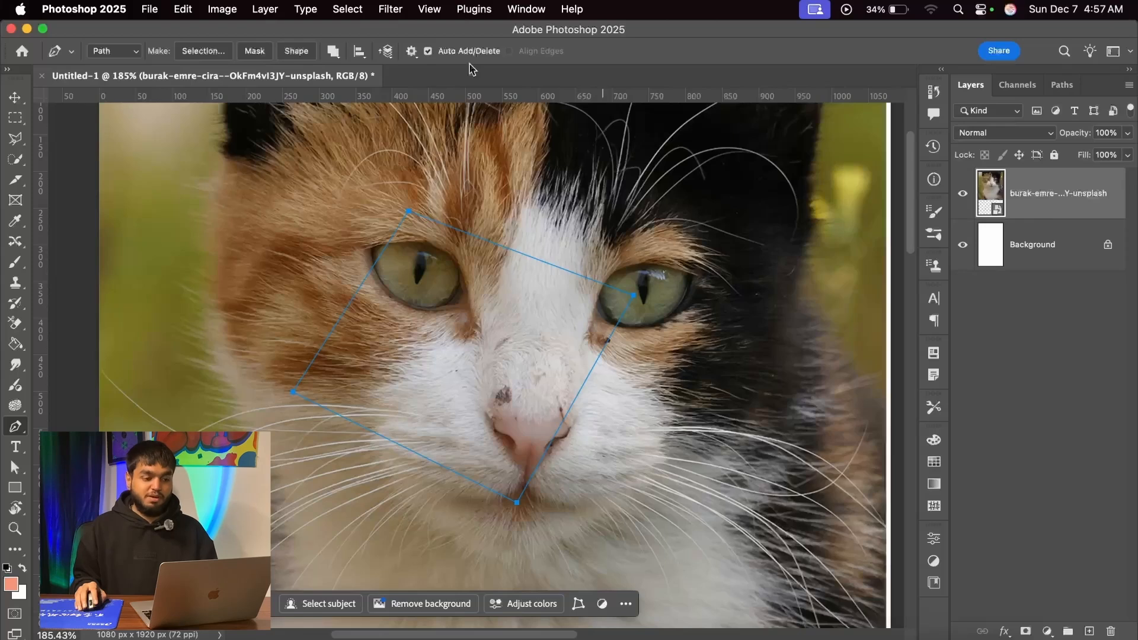
click(261, 55)
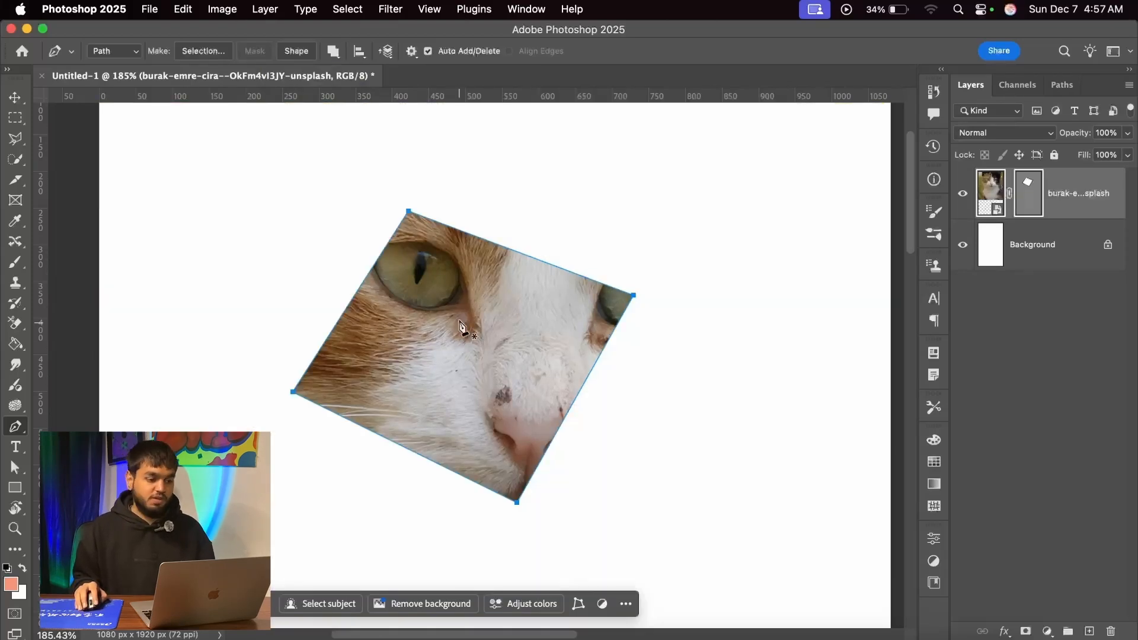
scroll(461, 325, down, 2)
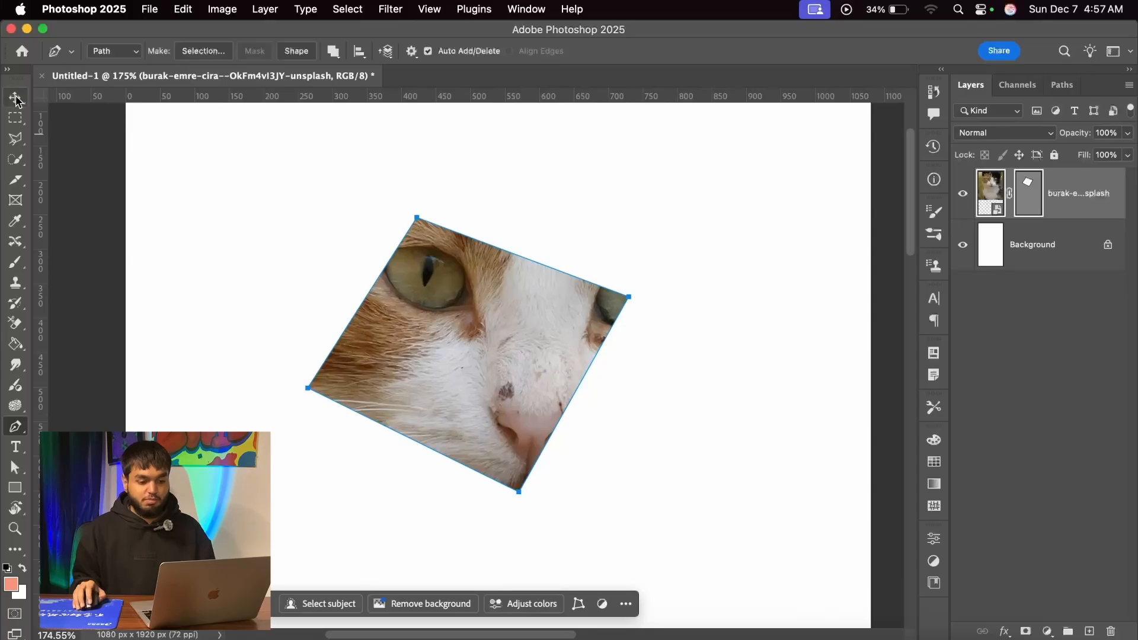
click(16, 98)
scroll(488, 247, down, 3)
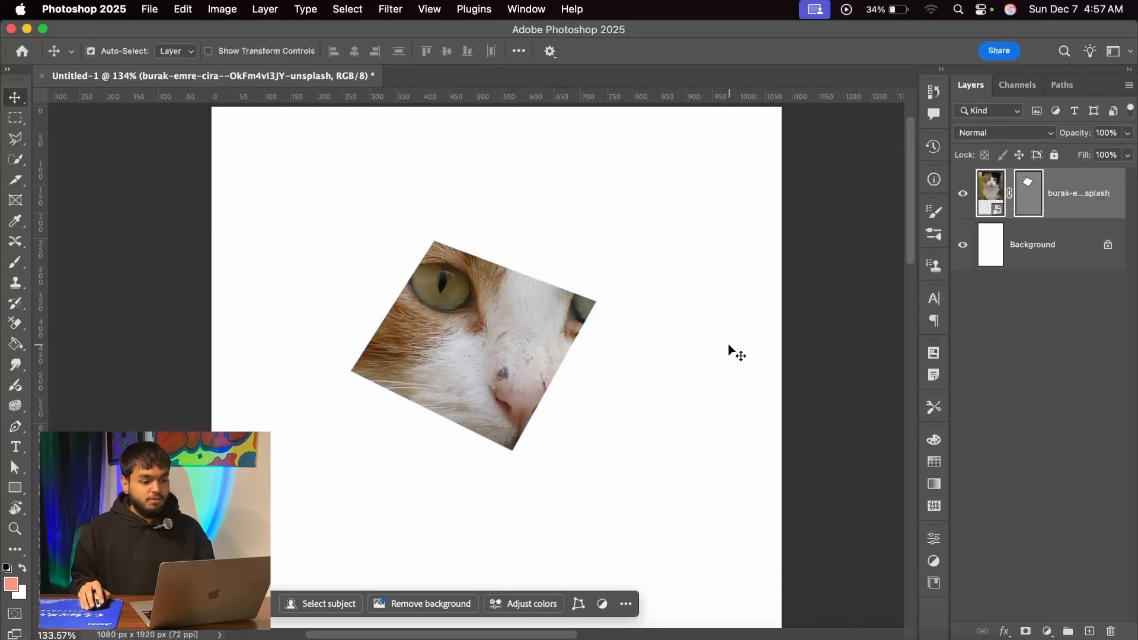
scroll(521, 337, up, 4)
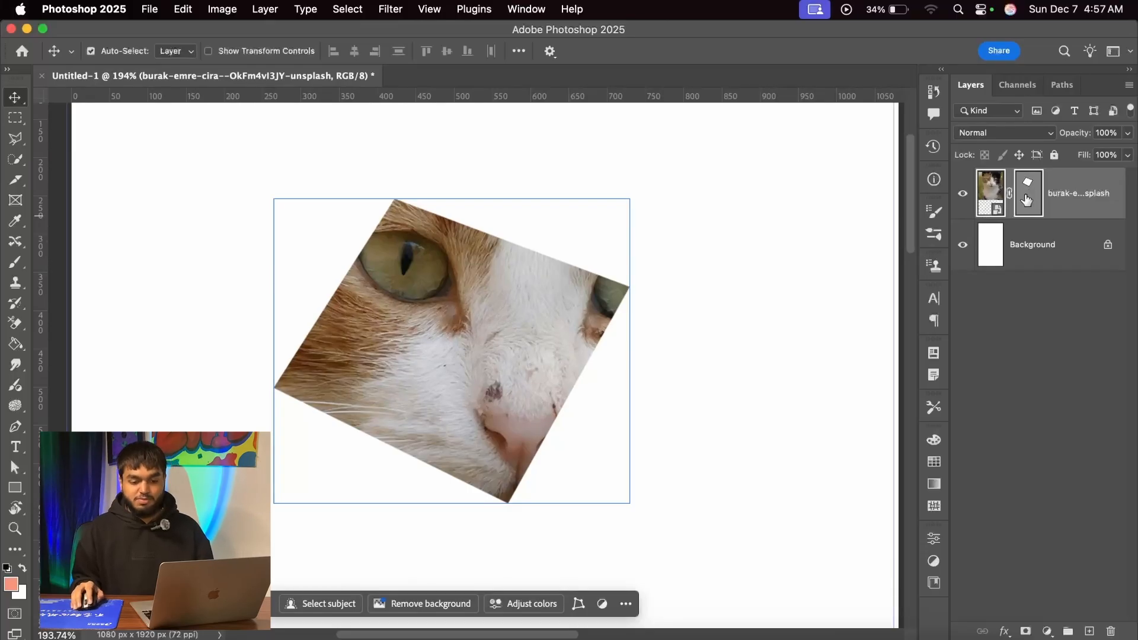
click(1026, 200)
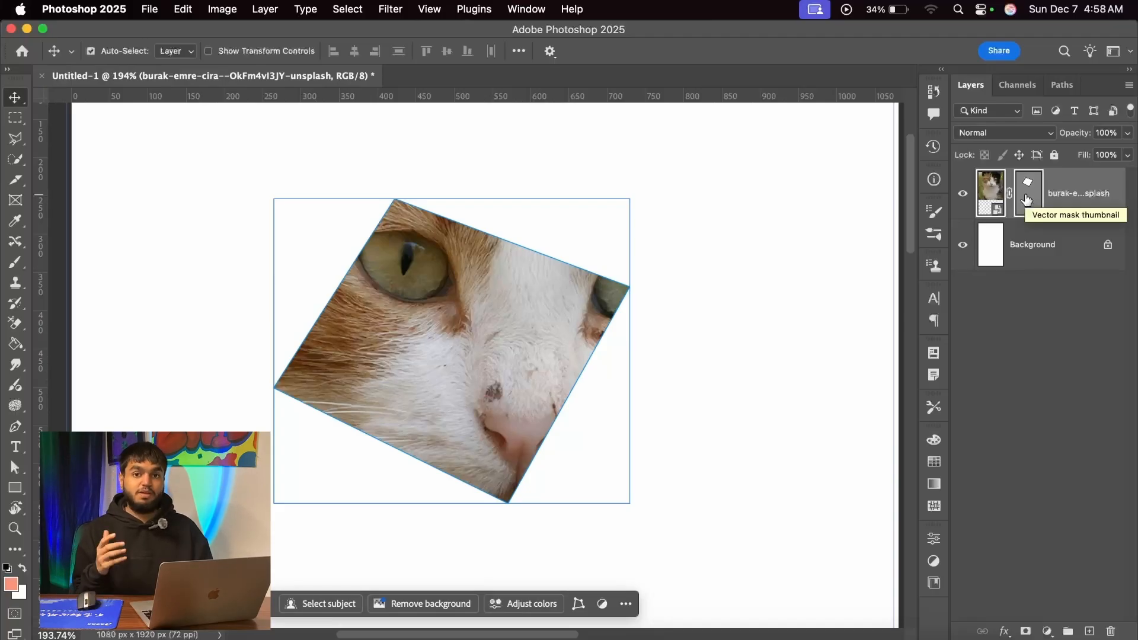
click(1026, 200)
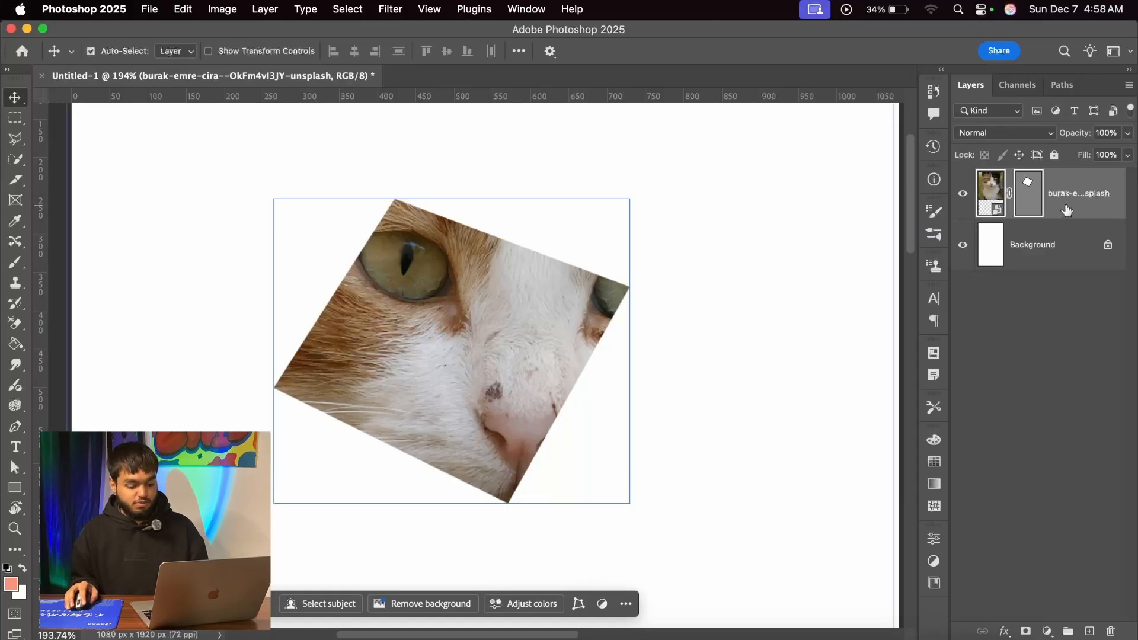
Duplicate the masked cat layer beneath the original and delete the copy's vector mask
drag(1067, 210, 1061, 223)
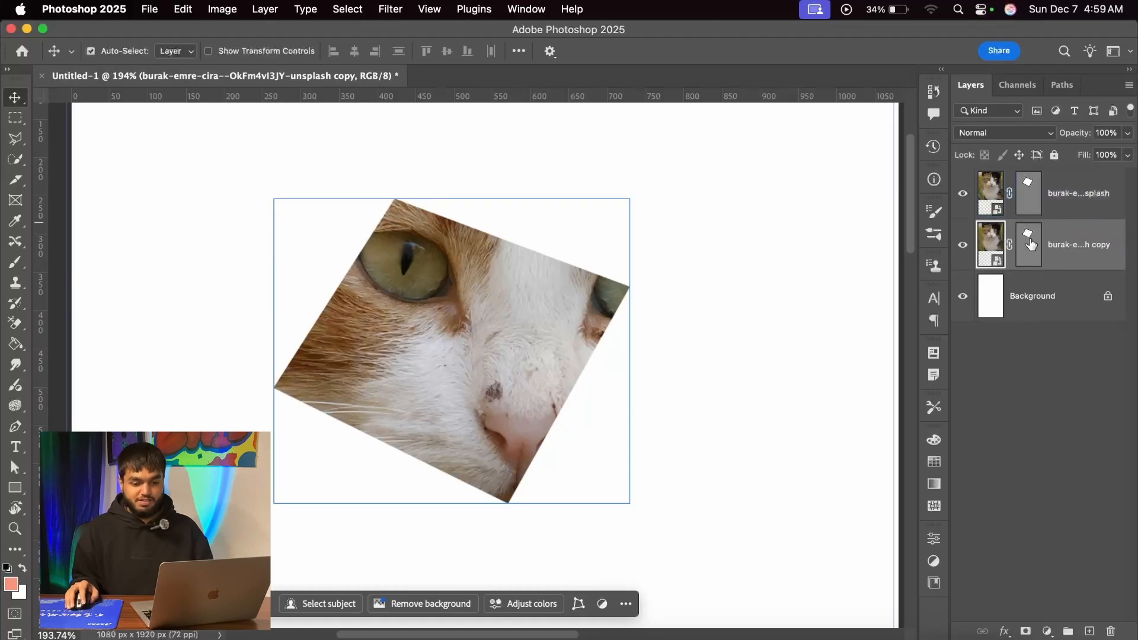
drag(1030, 244, 1107, 635)
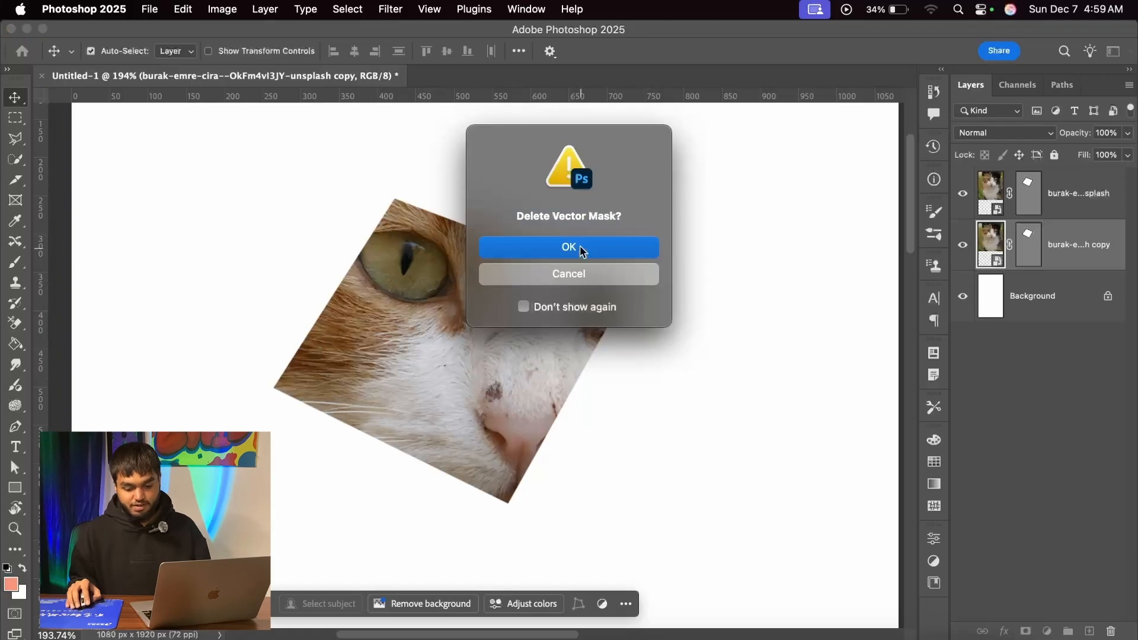
click(580, 248)
Hide the upper cat layer and add a white layer mask to the cat copy
scroll(552, 252, down, 3)
click(982, 193)
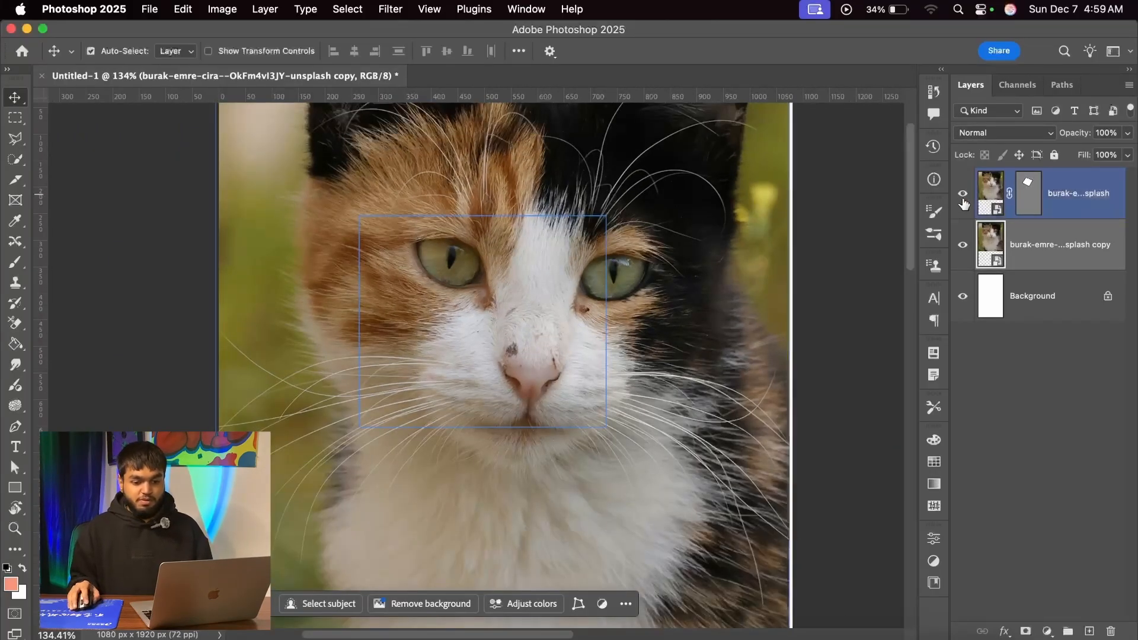
scroll(483, 268, up, 2)
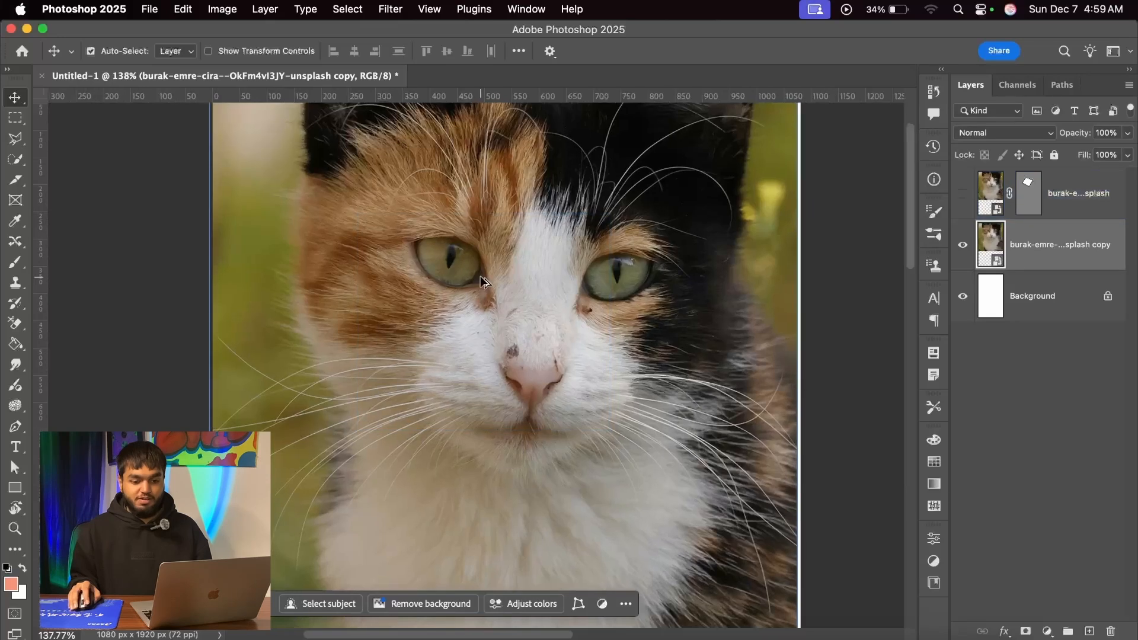
click(1026, 632)
Load the upper cat layer's vector mask as a selection and deselect it again
drag(1028, 191, 1028, 193)
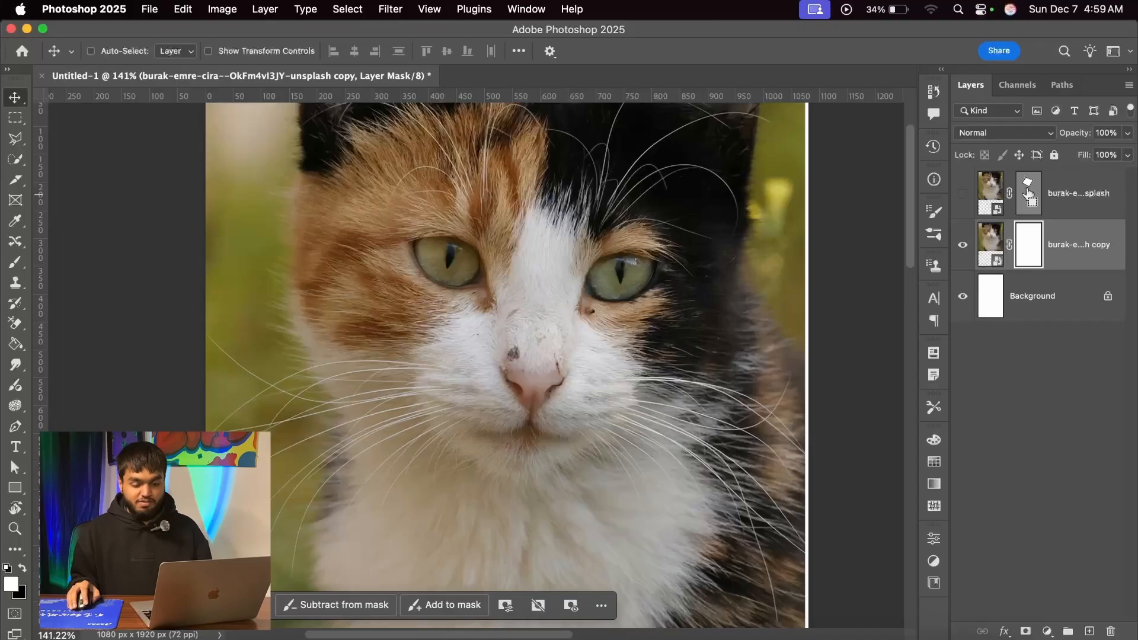
super+click(1028, 192)
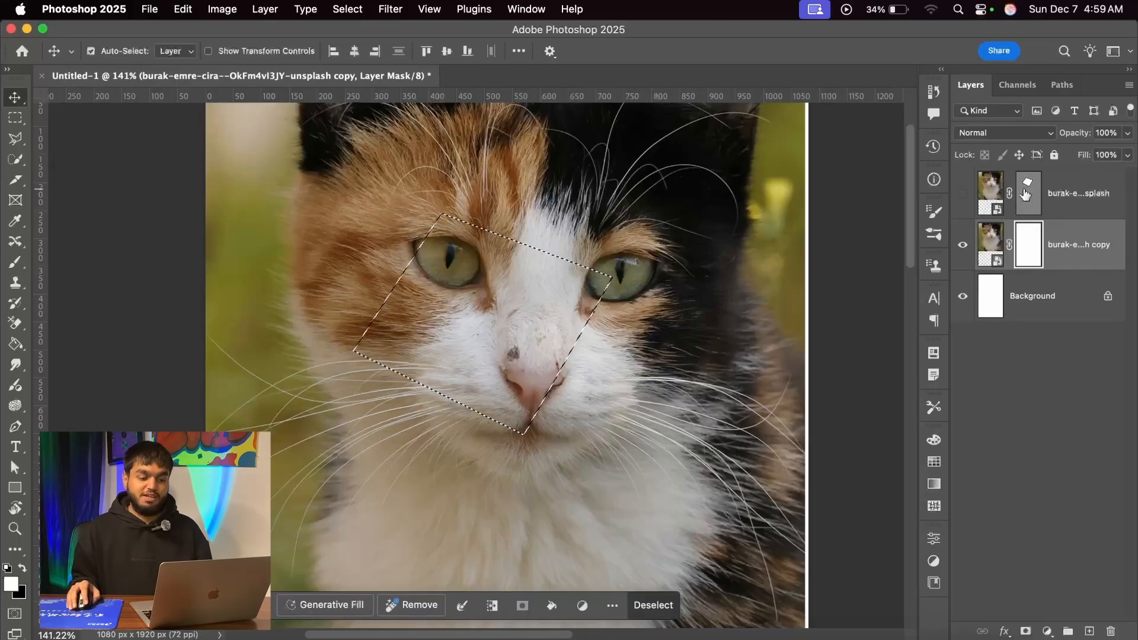
key(super+d)
scroll(534, 222, up, 3)
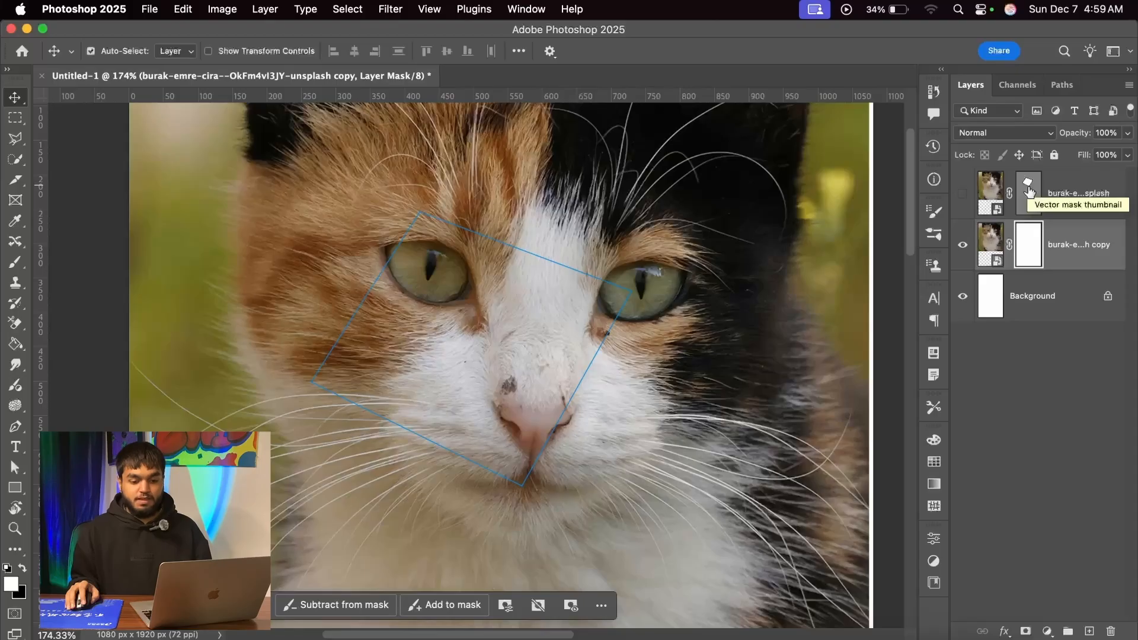
Hide the cat copy, show the upper cat layer again, and select its vector mask
click(962, 245)
click(965, 201)
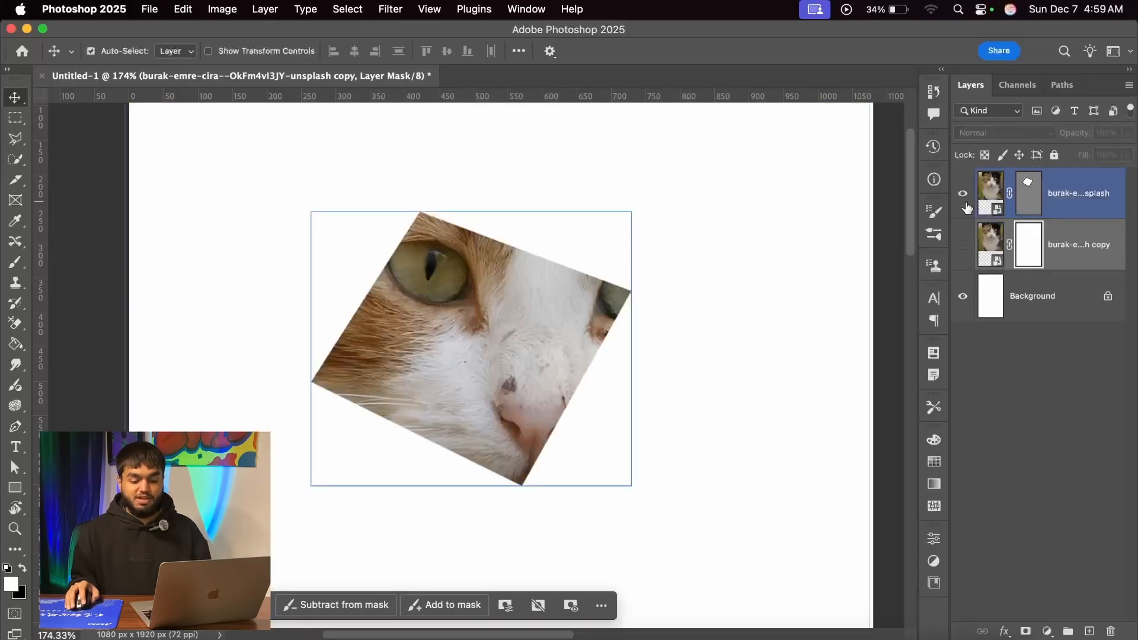
click(1030, 196)
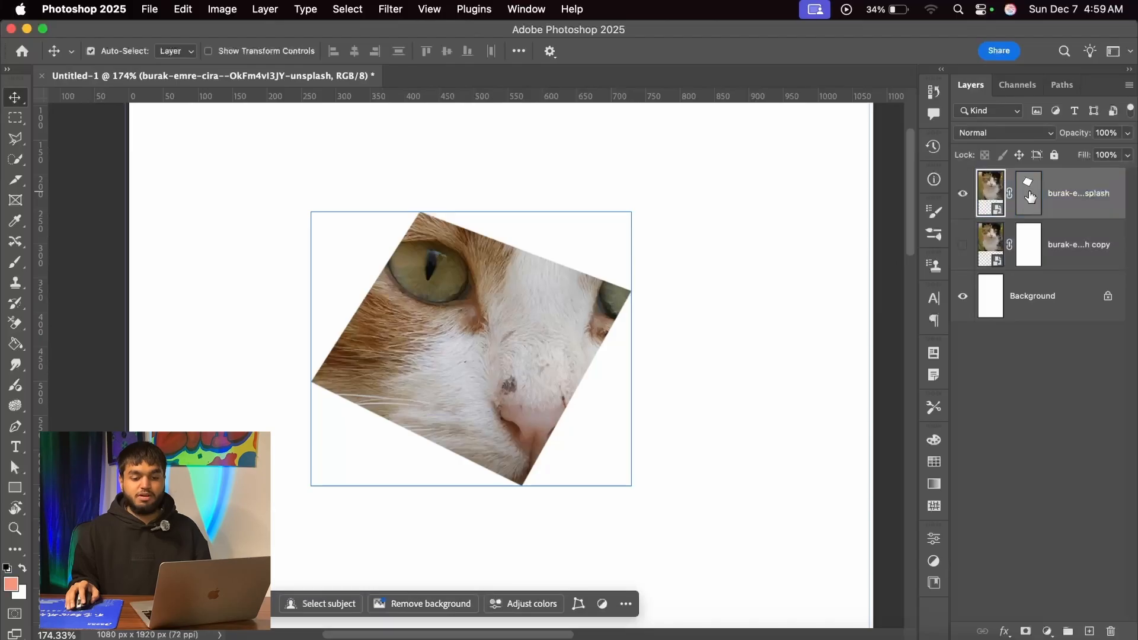
click(1029, 202)
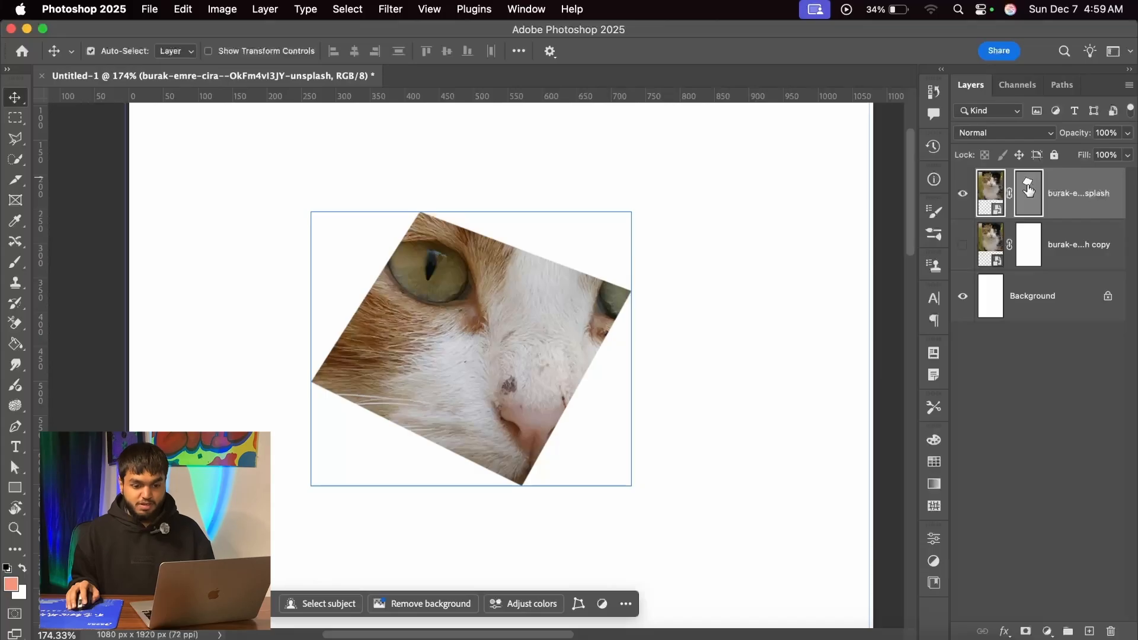
Load the visible cat layer's vector mask as a selection and inspect the selection's edge up close
key(super)
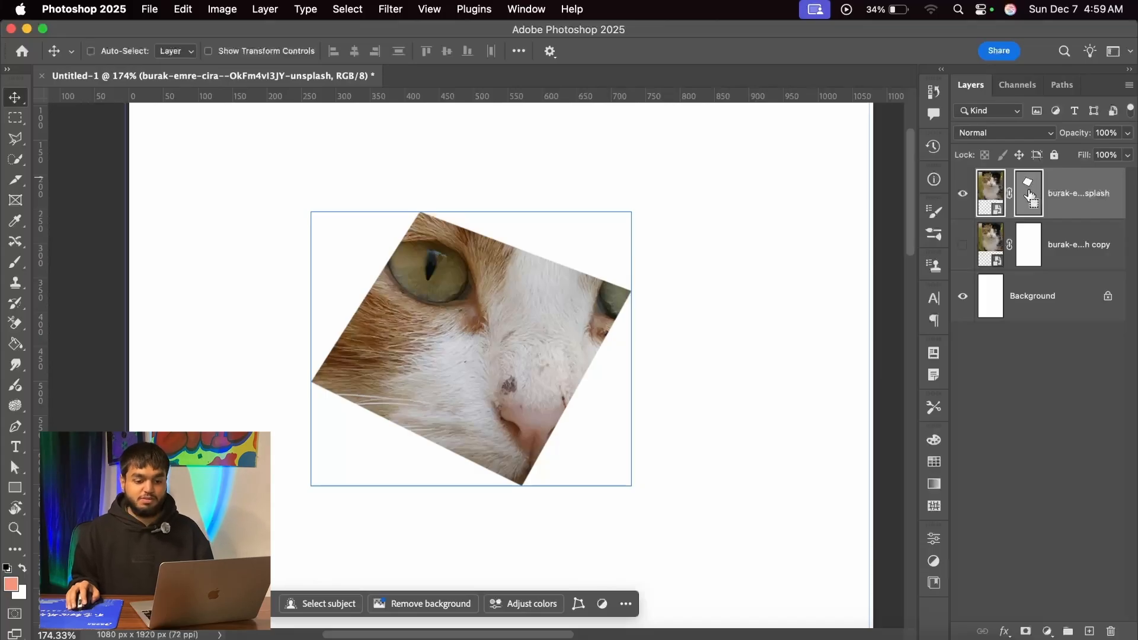
super+click(1030, 192)
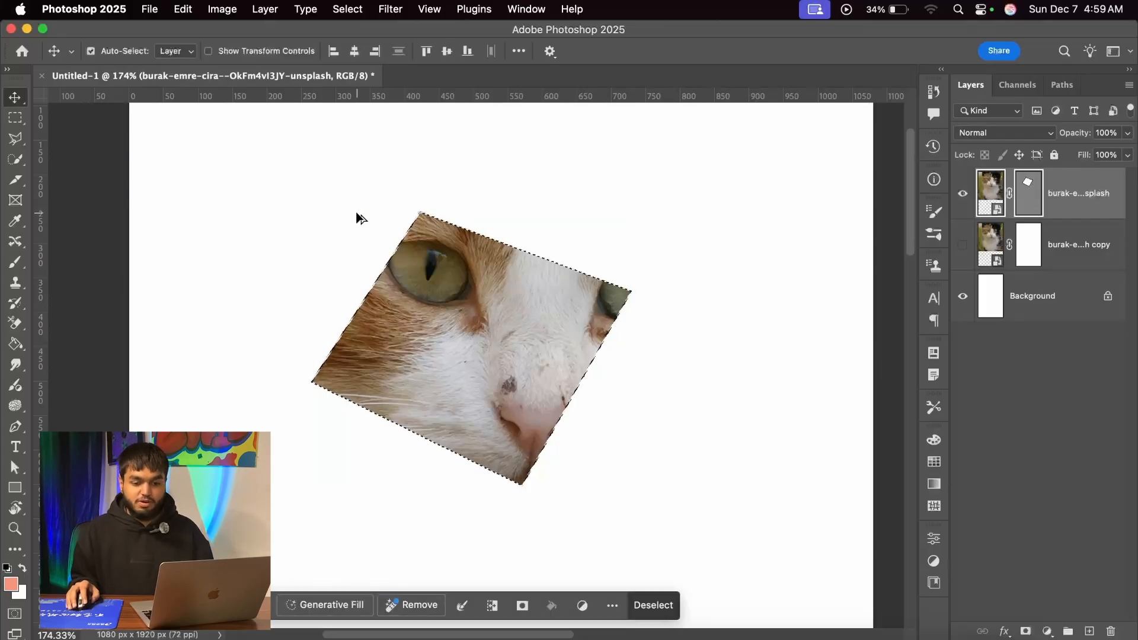
scroll(505, 231, up, 5)
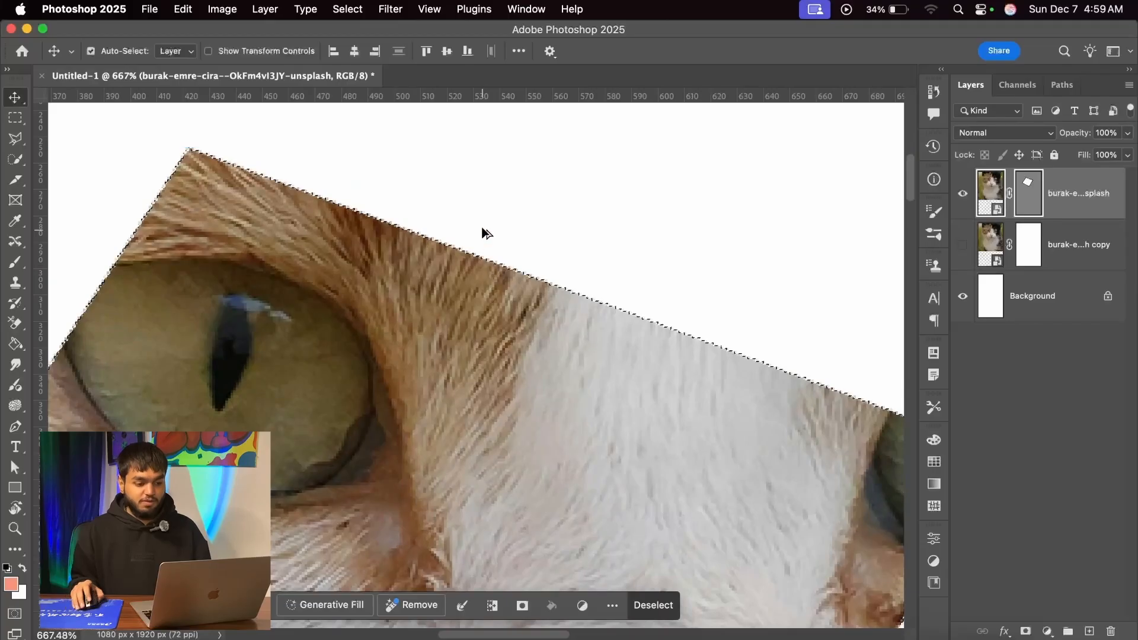
scroll(490, 170, down, 3)
scroll(507, 243, down, 3)
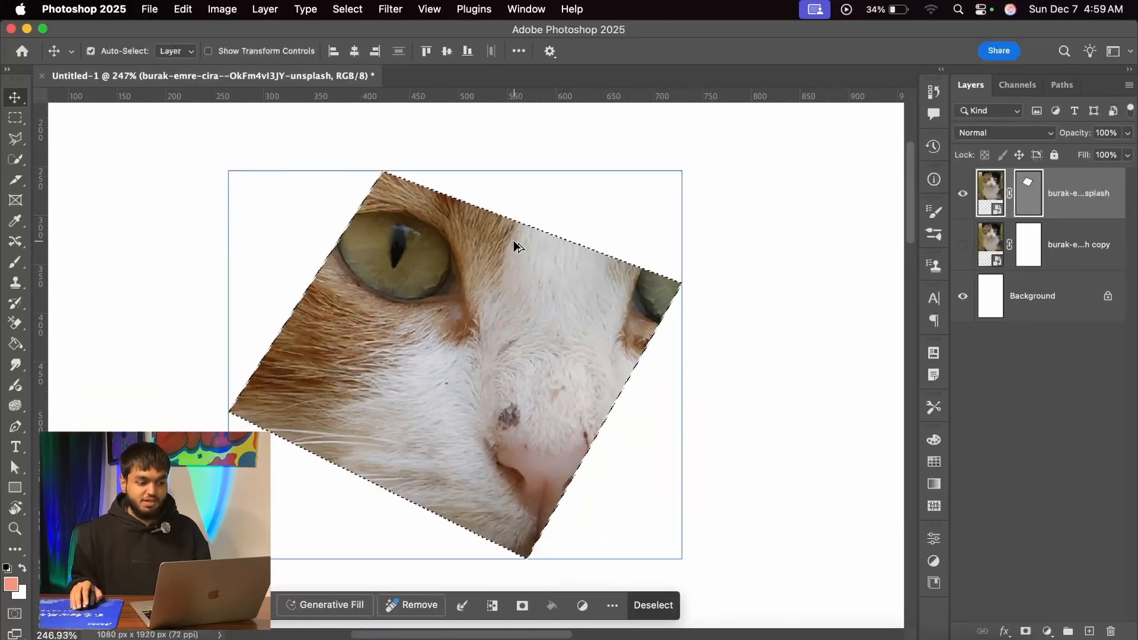
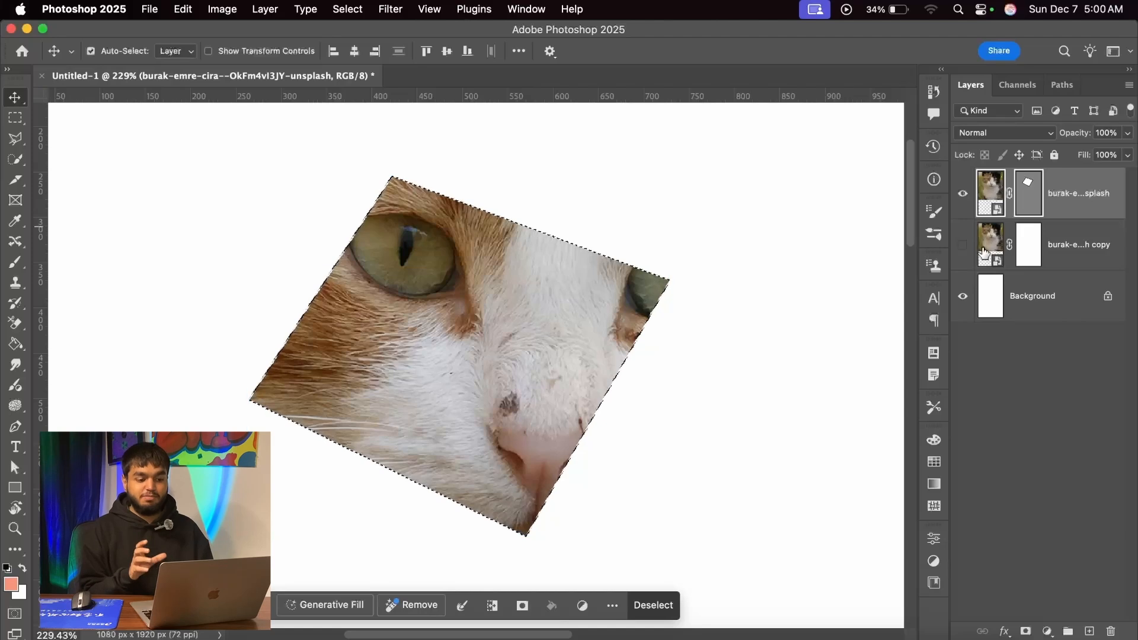
scroll(652, 264, down, 2)
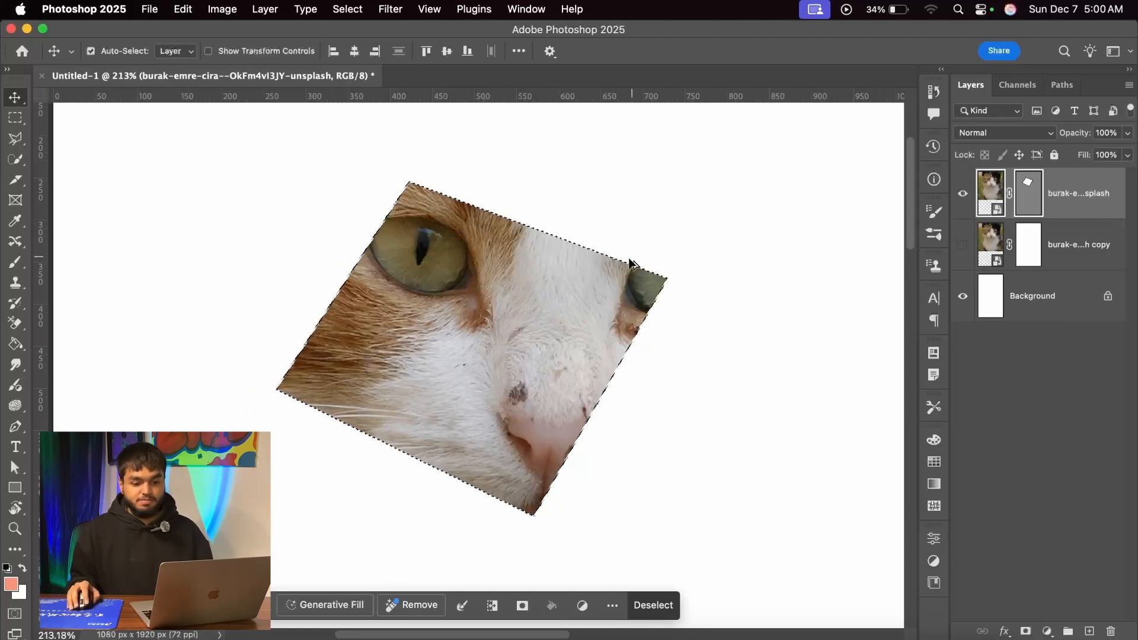
scroll(611, 288, down, 1)
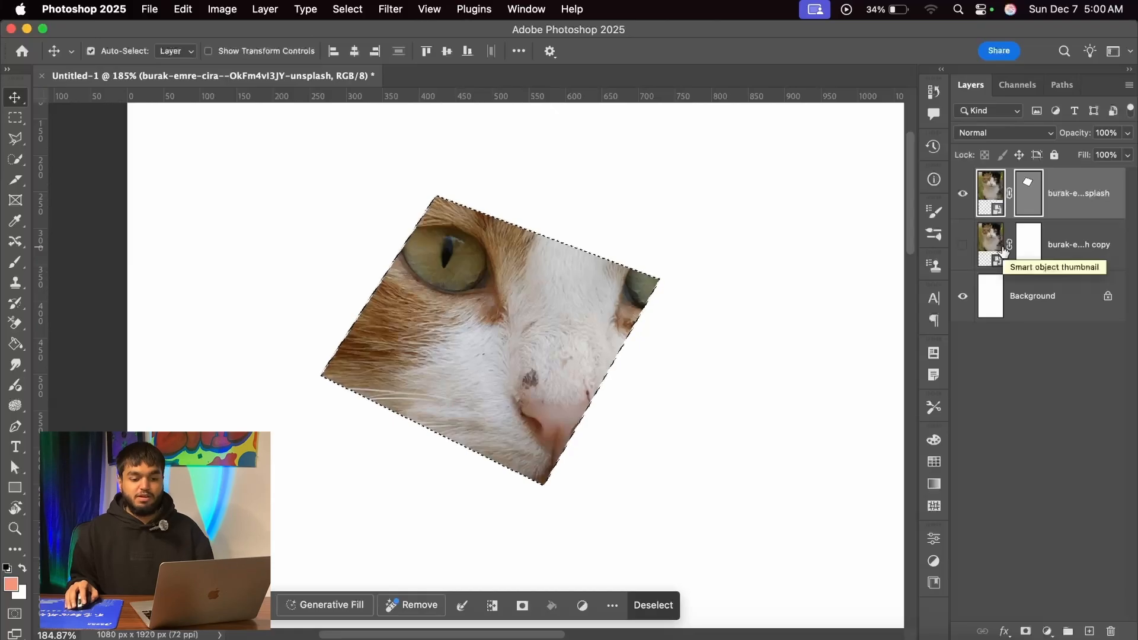
scroll(477, 275, up, 3)
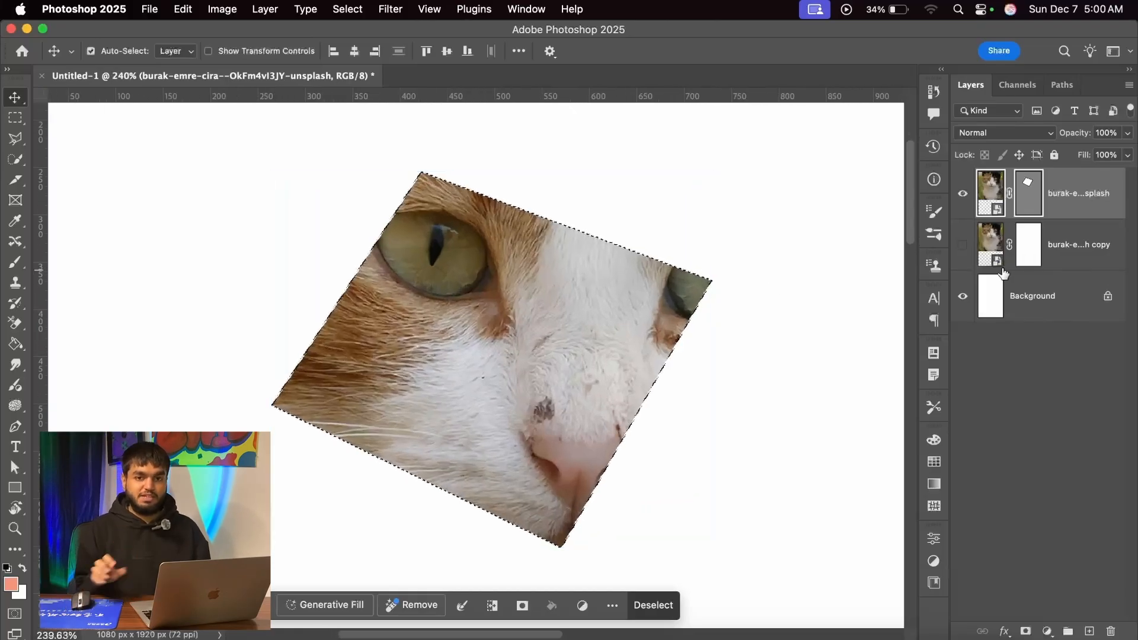
Show the cat copy in place of the upper cat layer and select the copy's layer mask
click(962, 245)
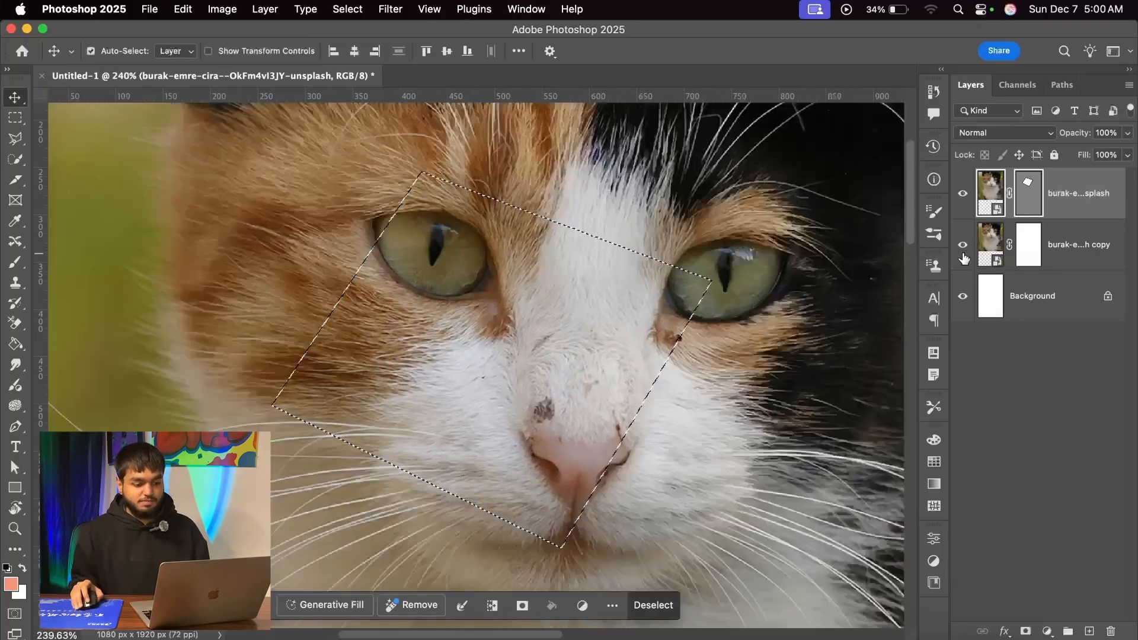
click(962, 195)
click(1028, 245)
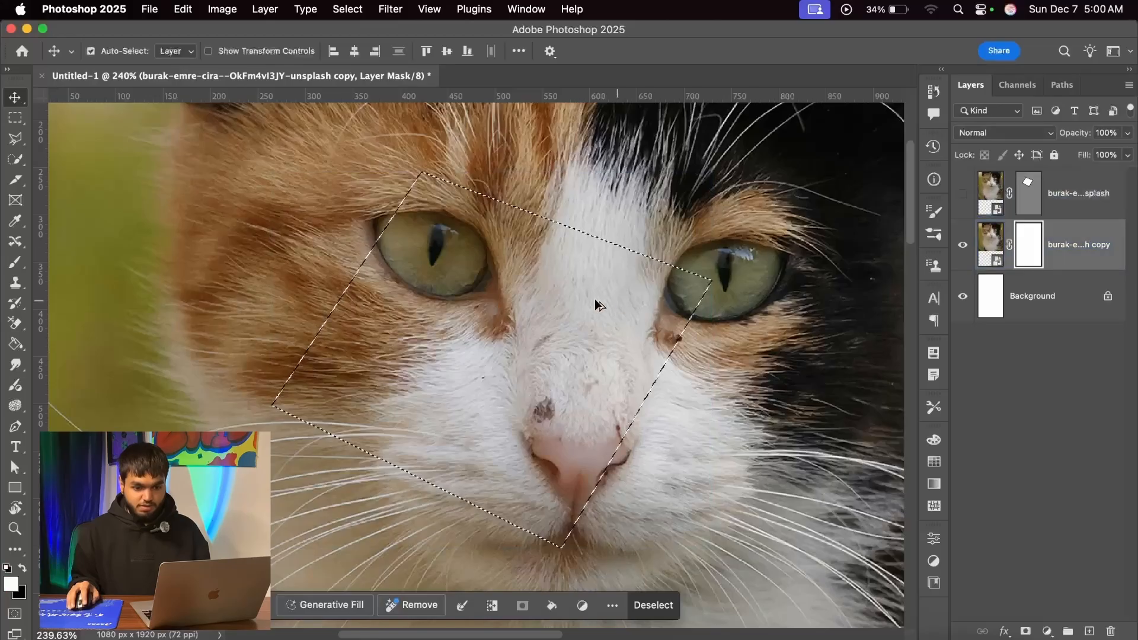
Invert the selection so it covers everything outside the tilted four-sided area on the cat's face
scroll(595, 299, down, 3)
key(m)
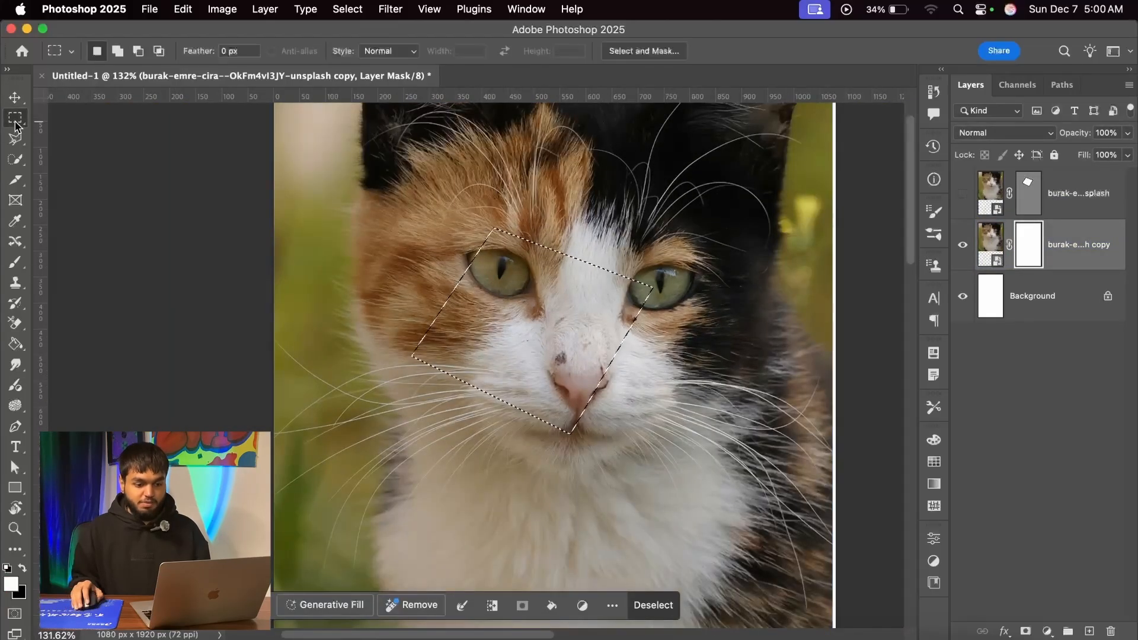
scroll(498, 291, up, 1)
right_click(500, 214)
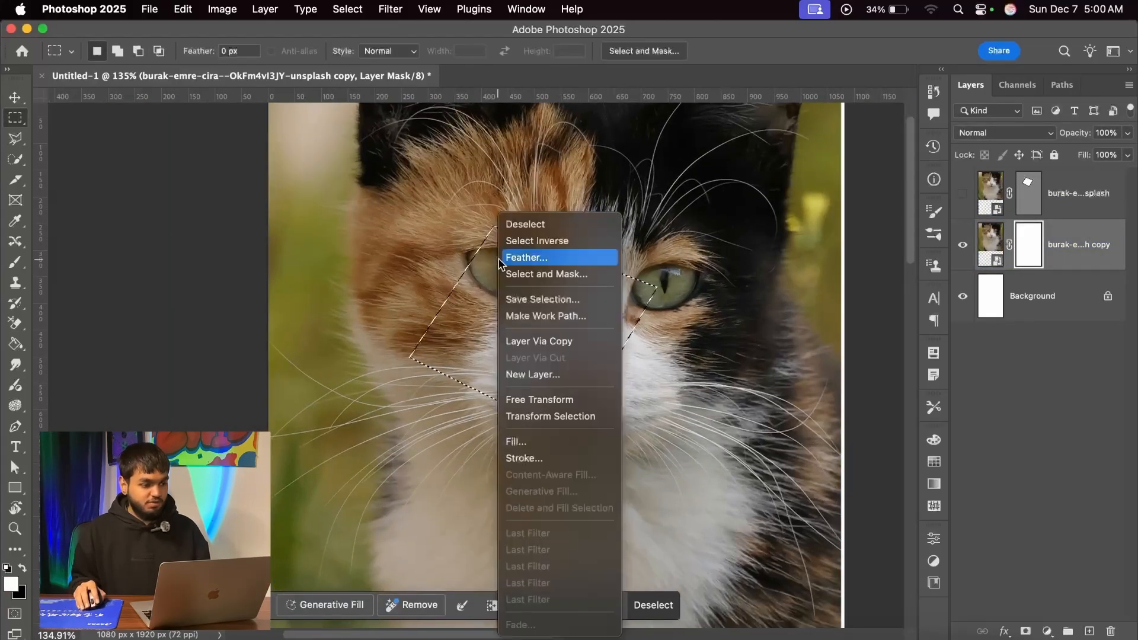
click(534, 240)
scroll(521, 237, down, 2)
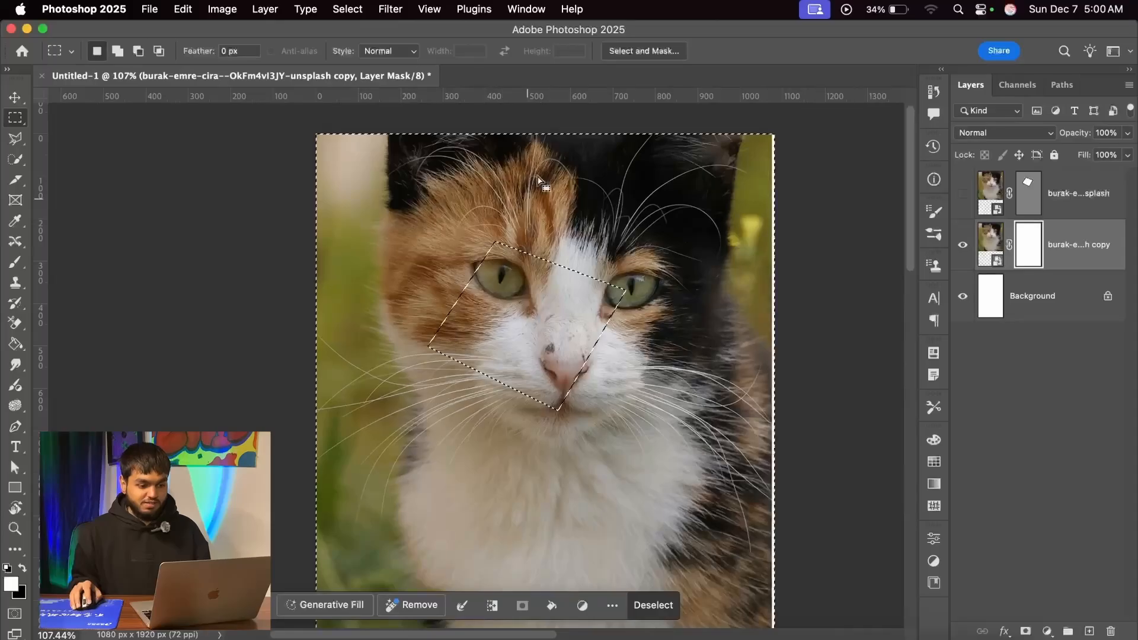
scroll(673, 178, up, 5)
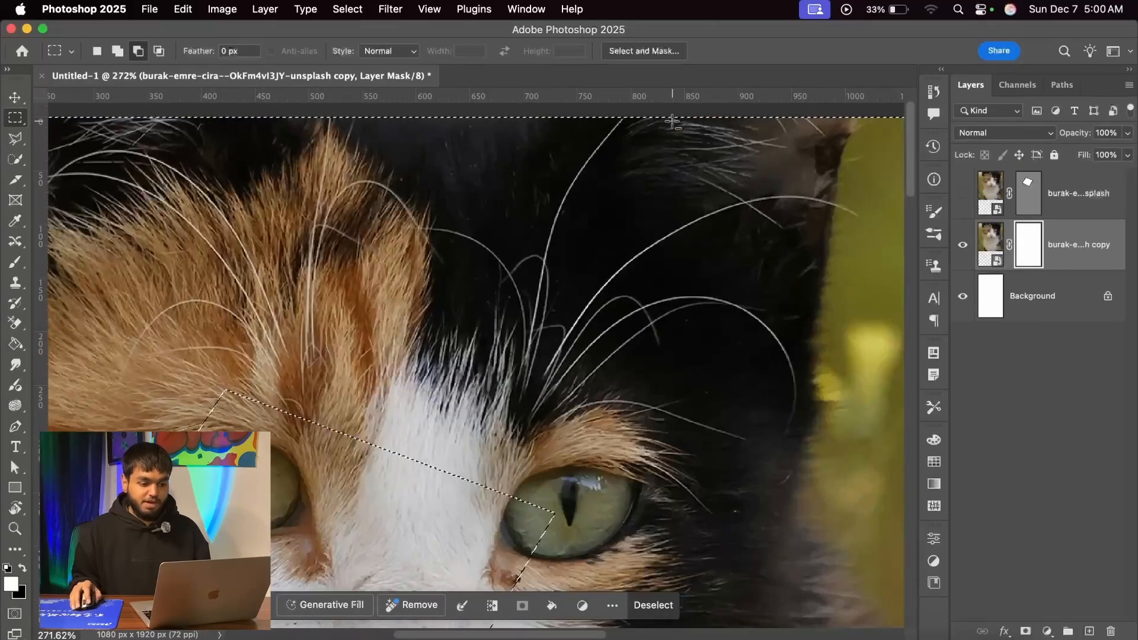
scroll(604, 355, down, 6)
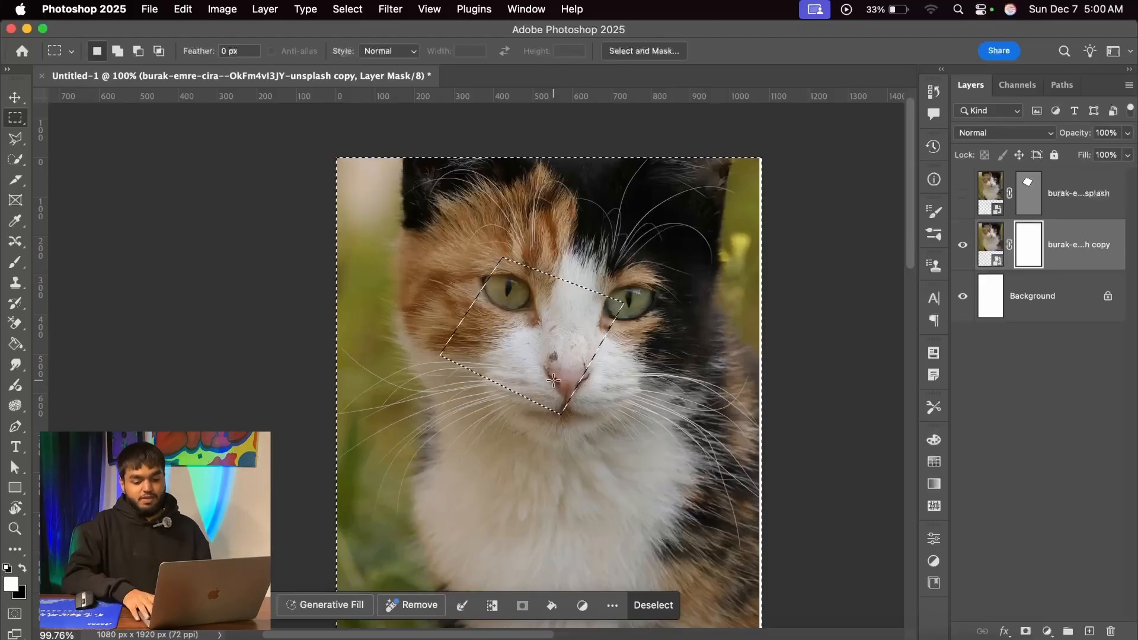
Fill the inverted selection with black on the cat copy's layer mask and deselect
key(alt)
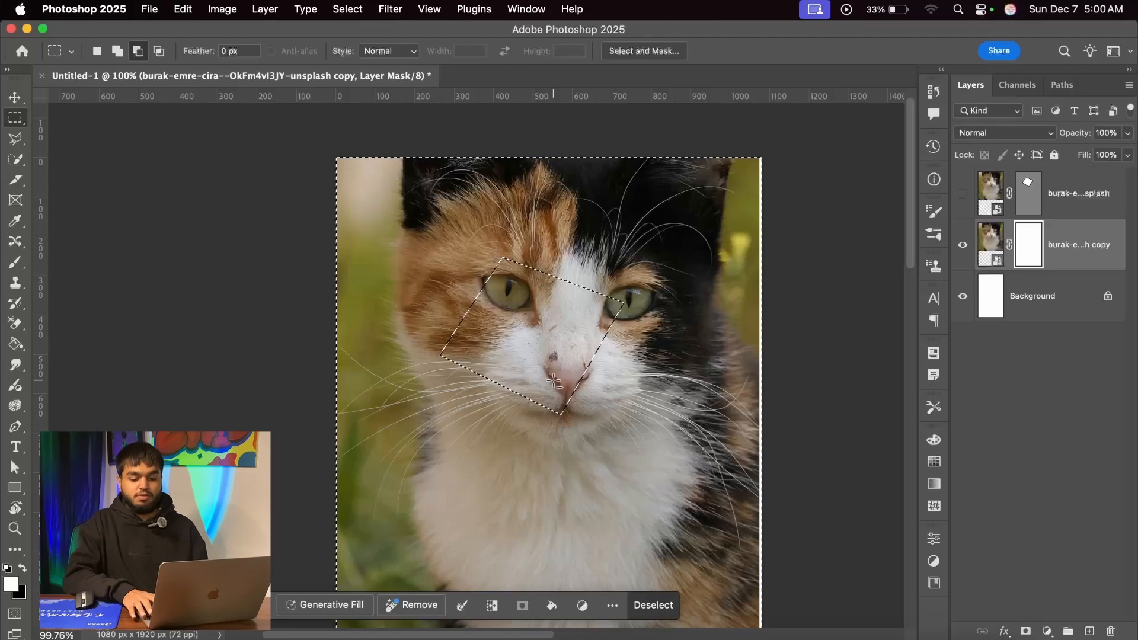
key(alt)
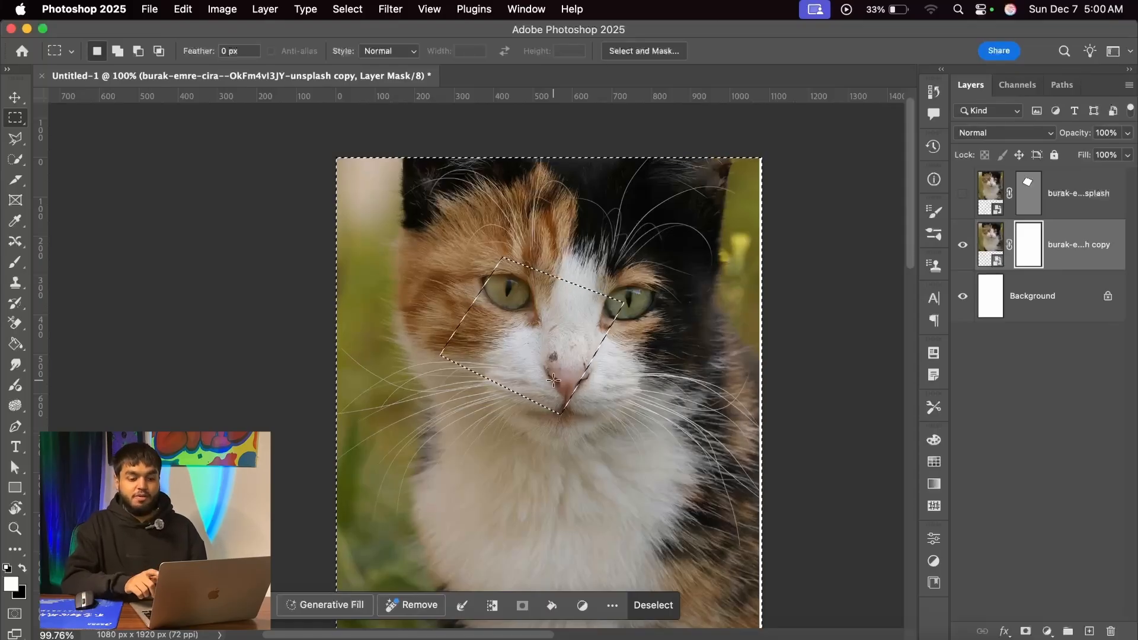
key(BackSpace)
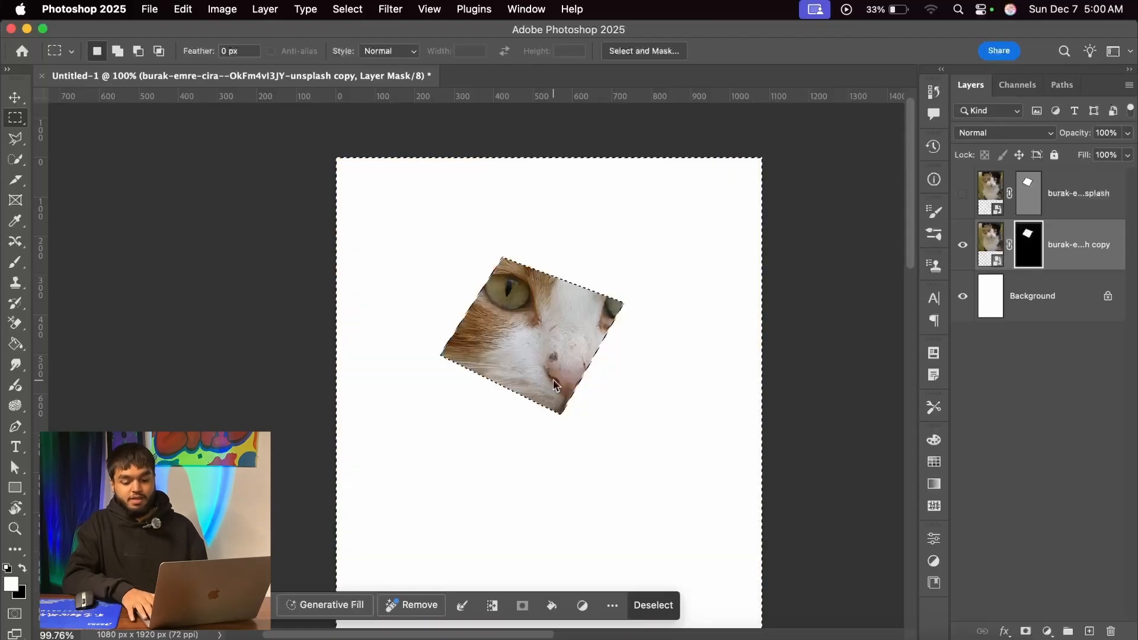
key(super+d)
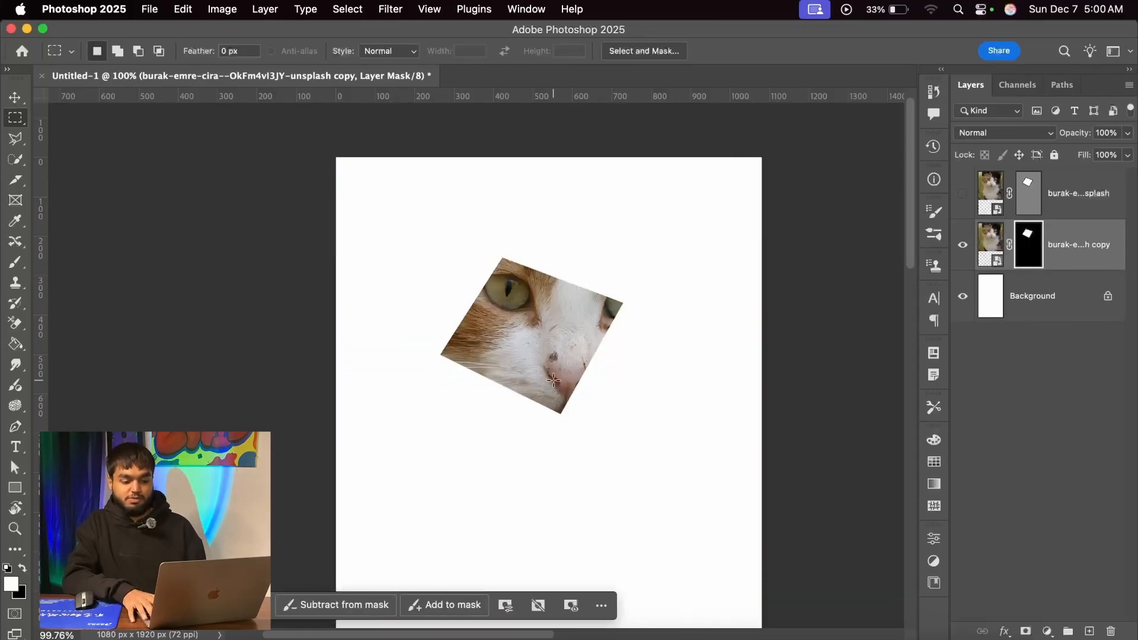
Show the upper cat layer again and toggle the cat copy's visibility to compare the vector-masked and layer-masked versions
scroll(556, 381, up, 5)
key(v)
scroll(593, 270, down, 3)
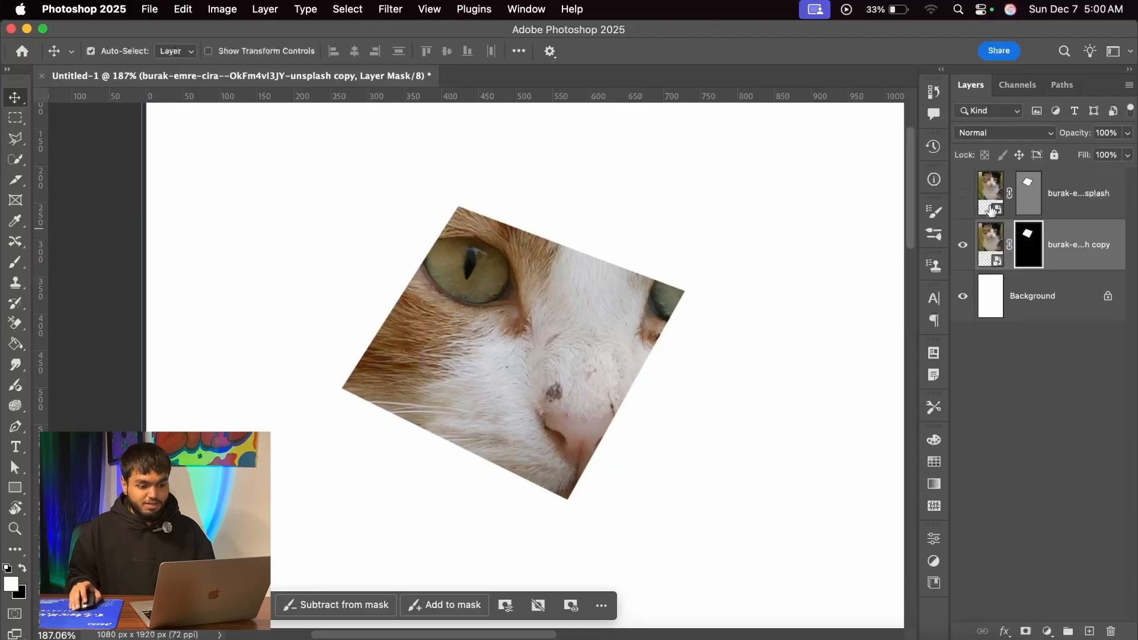
click(965, 197)
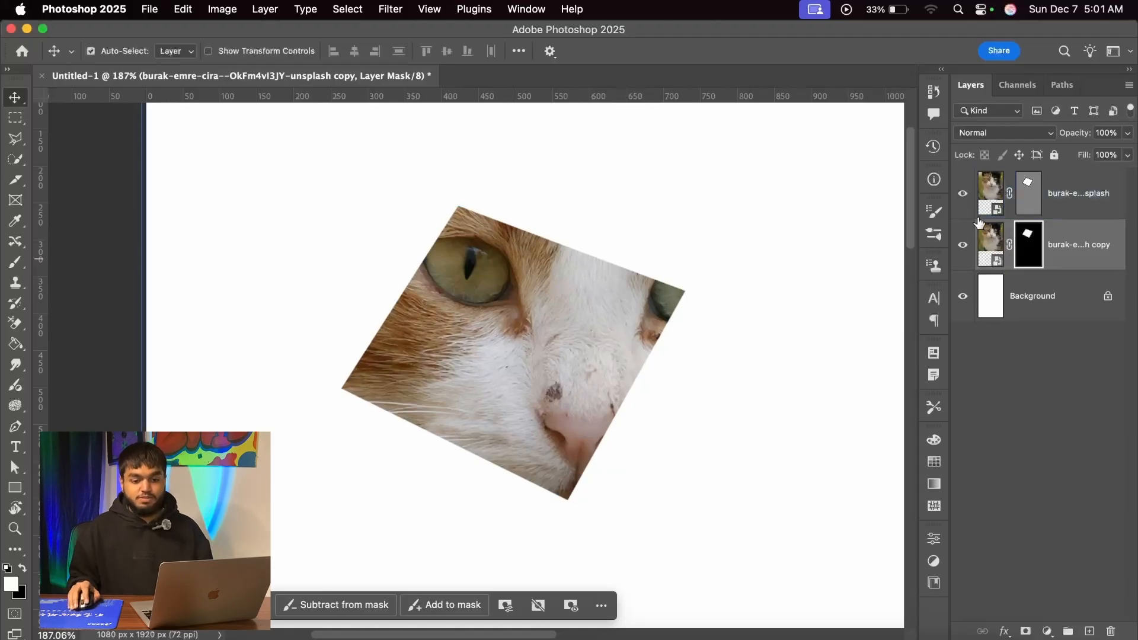
click(1030, 256)
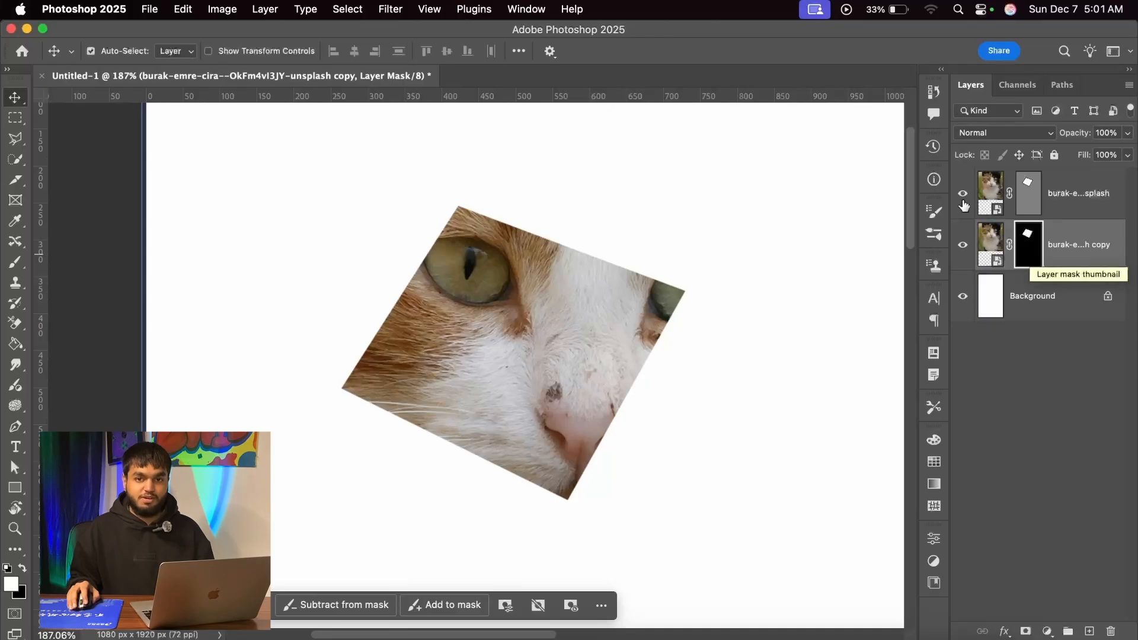
click(964, 243)
click(963, 243)
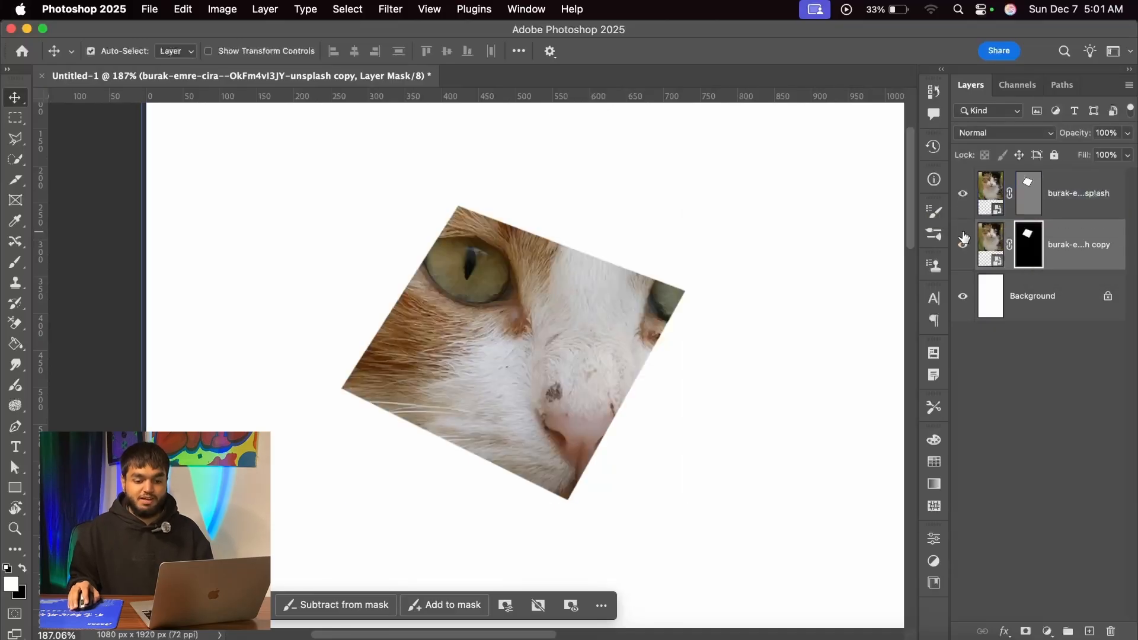
click(963, 243)
click(963, 245)
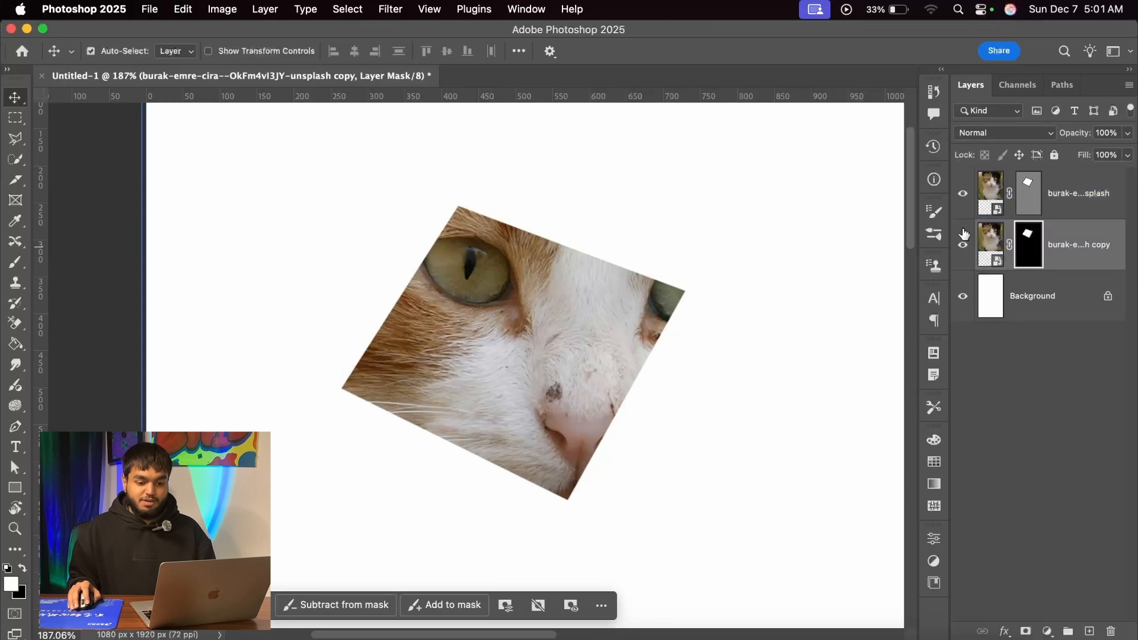
Hide the upper cat layer and paint black with the Brush on the cat copy's layer mask along the visible area's upper edge
click(992, 247)
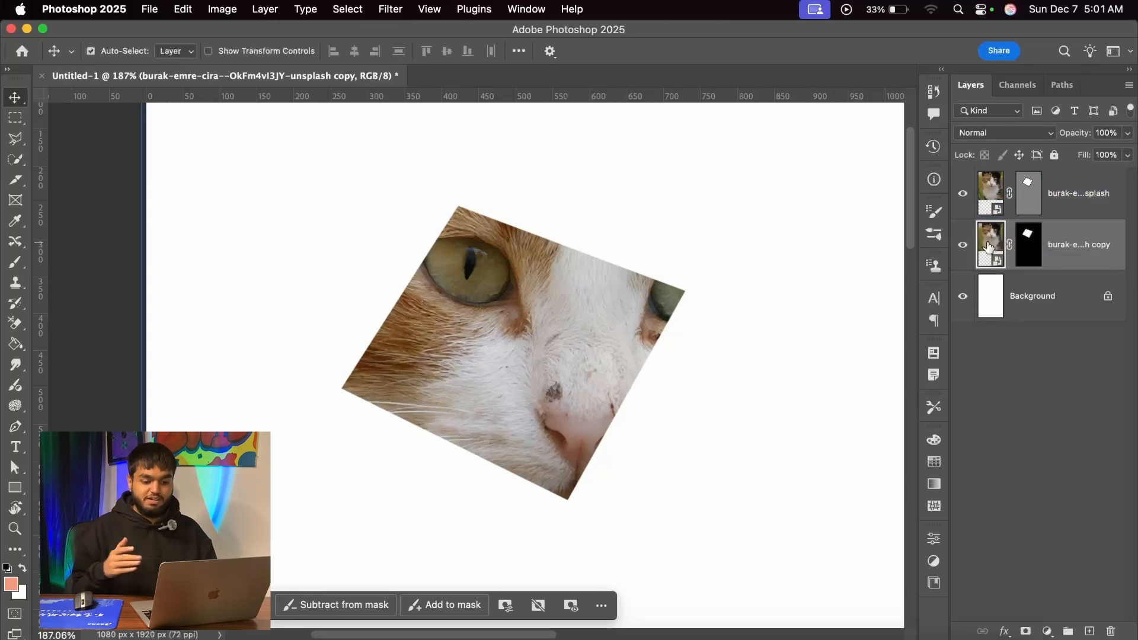
click(1032, 252)
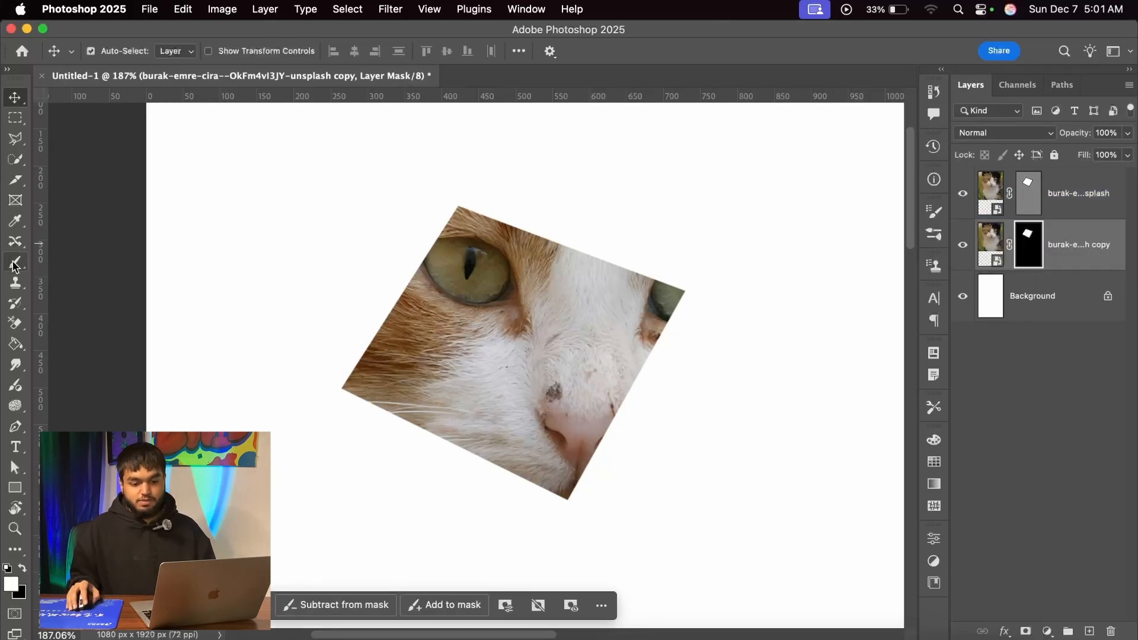
click(15, 467)
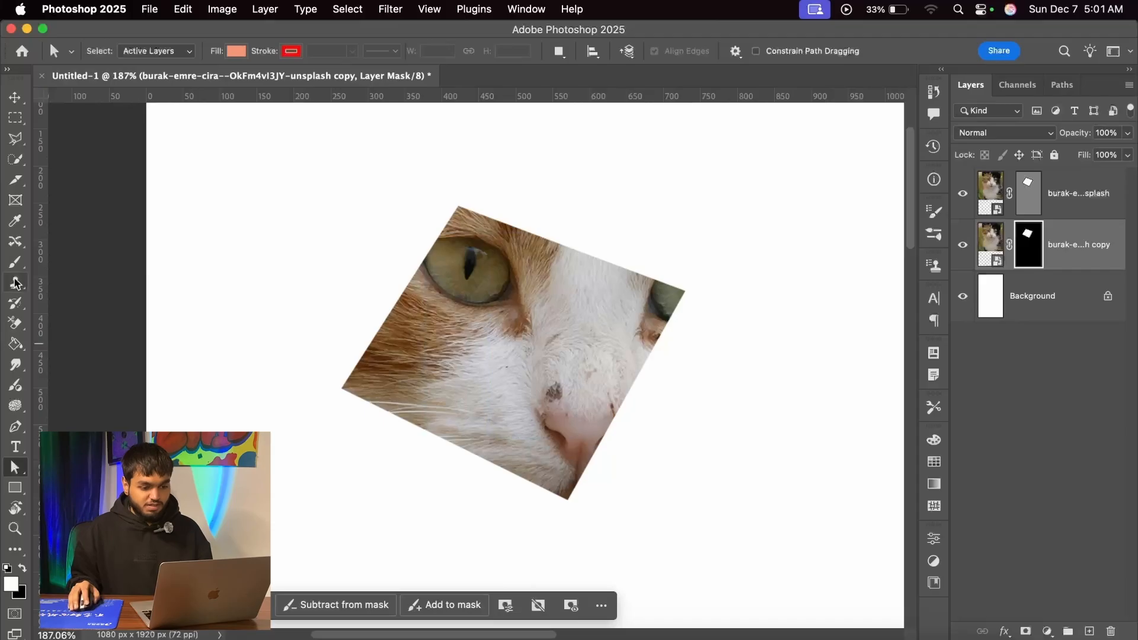
click(15, 262)
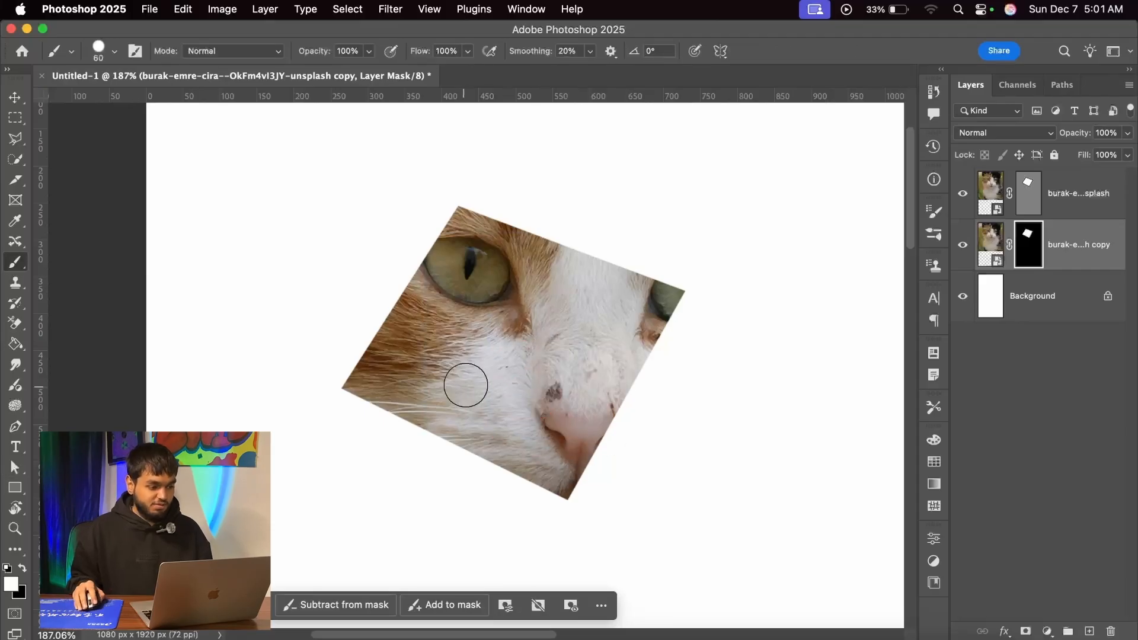
scroll(465, 386, up, 3)
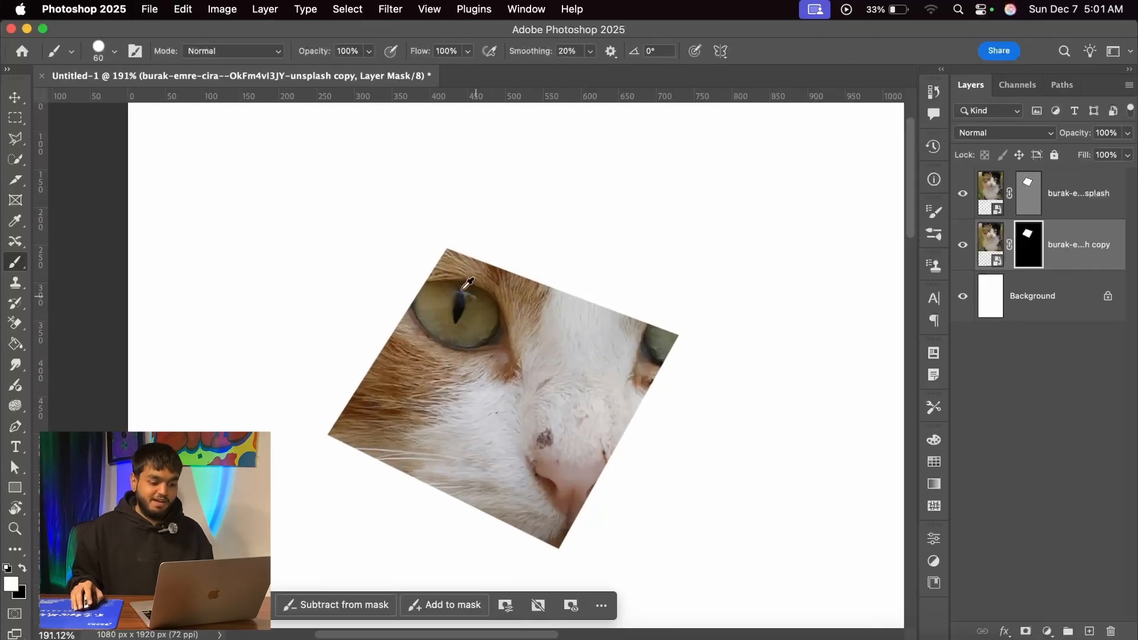
scroll(467, 284, down, 2)
scroll(492, 287, up, 4)
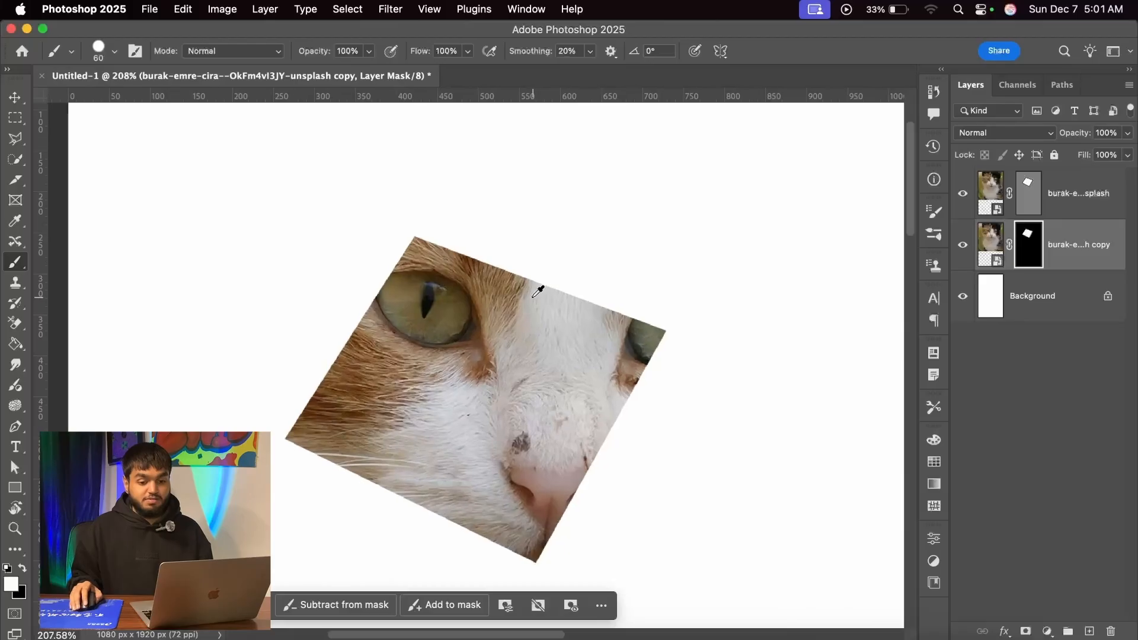
scroll(444, 279, down, 1)
scroll(458, 275, up, 1)
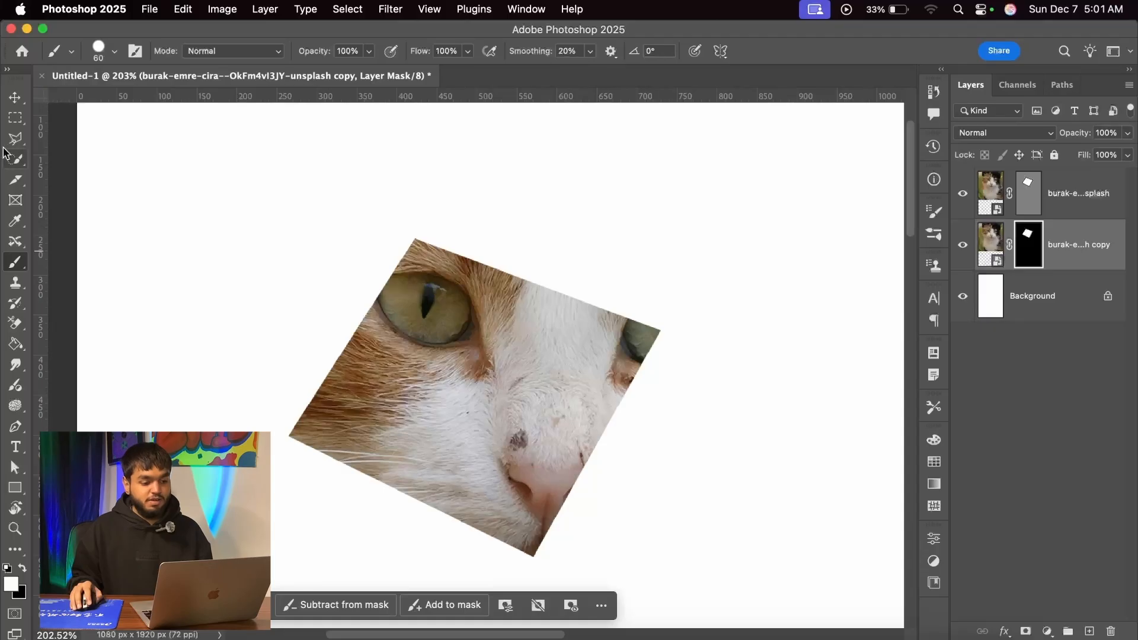
key(x)
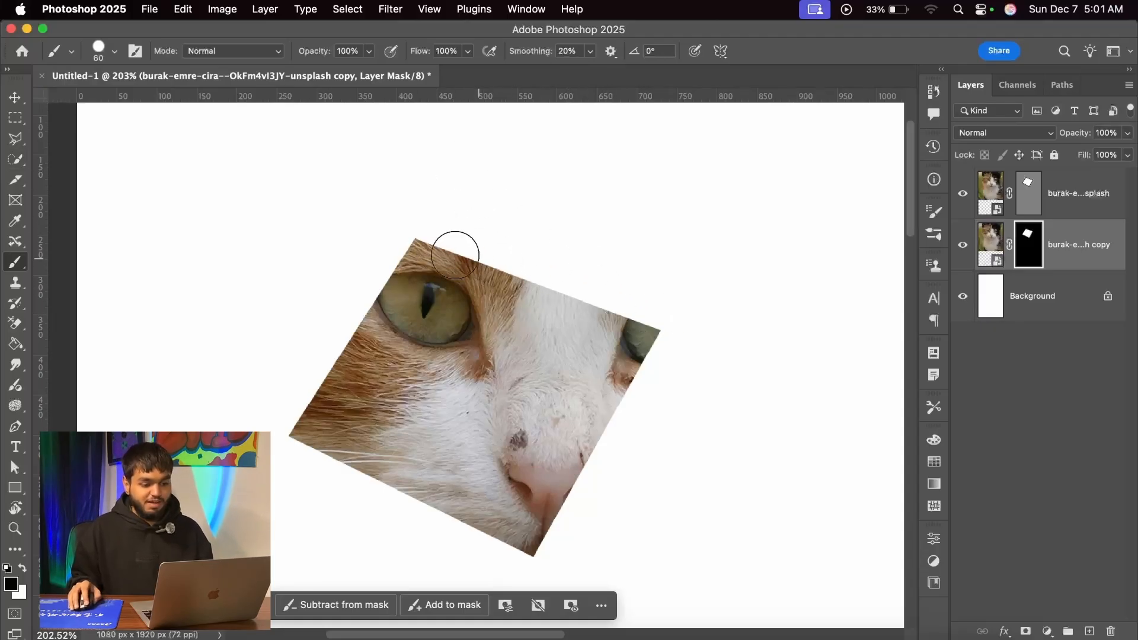
click(962, 193)
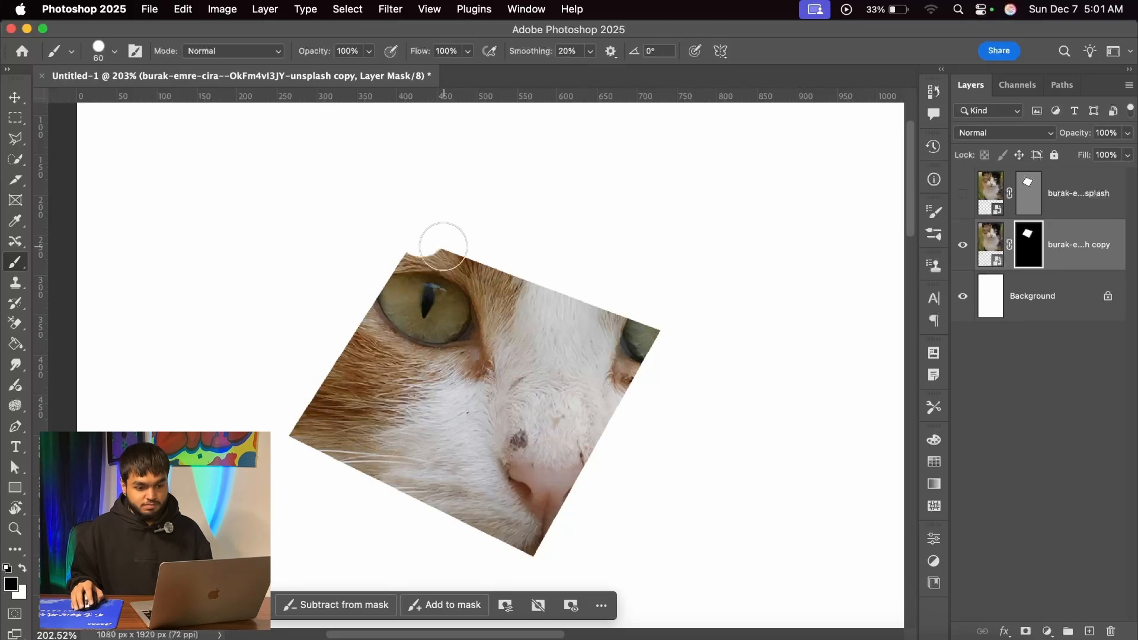
drag(442, 247, 674, 348)
mouse_move(386, 216)
mouse_down()
mouse_move(695, 399)
mouse_move(326, 224)
mouse_up()
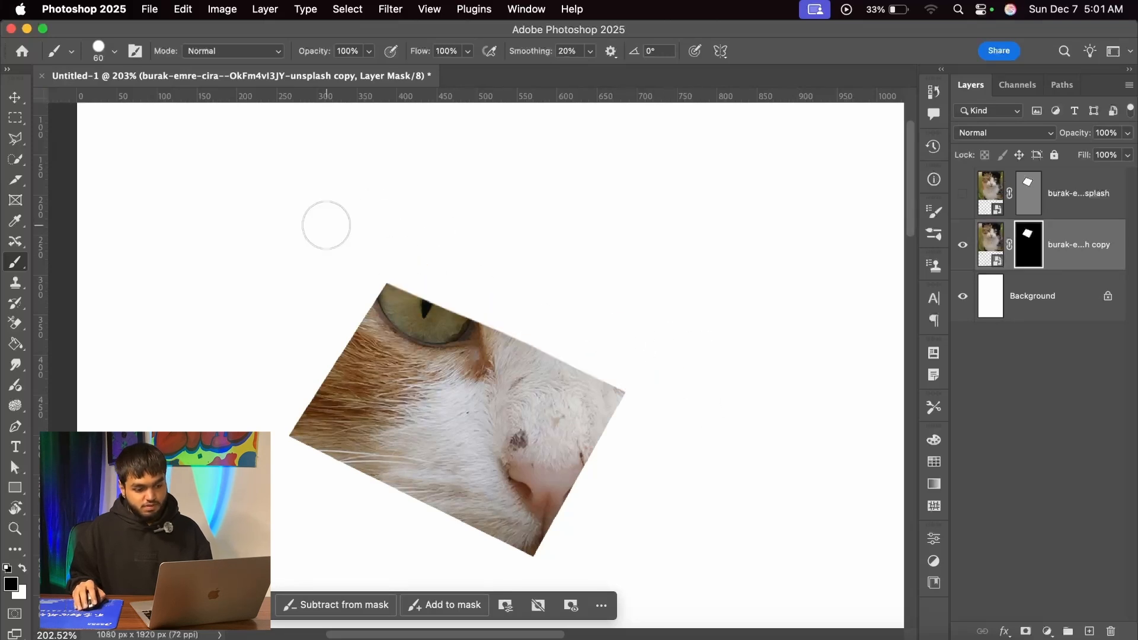
Paint white on the cat copy's layer mask with a 95 px brush to reveal the forehead and both eyes
key(x)
drag(451, 293, 473, 293)
mouse_move(386, 266)
mouse_down()
mouse_move(643, 413)
mouse_move(377, 233)
mouse_move(500, 251)
mouse_move(741, 379)
mouse_move(463, 230)
mouse_move(775, 330)
mouse_move(478, 220)
mouse_move(445, 183)
mouse_move(379, 145)
mouse_move(762, 272)
mouse_move(492, 174)
mouse_move(305, 202)
mouse_move(442, 308)
mouse_up()
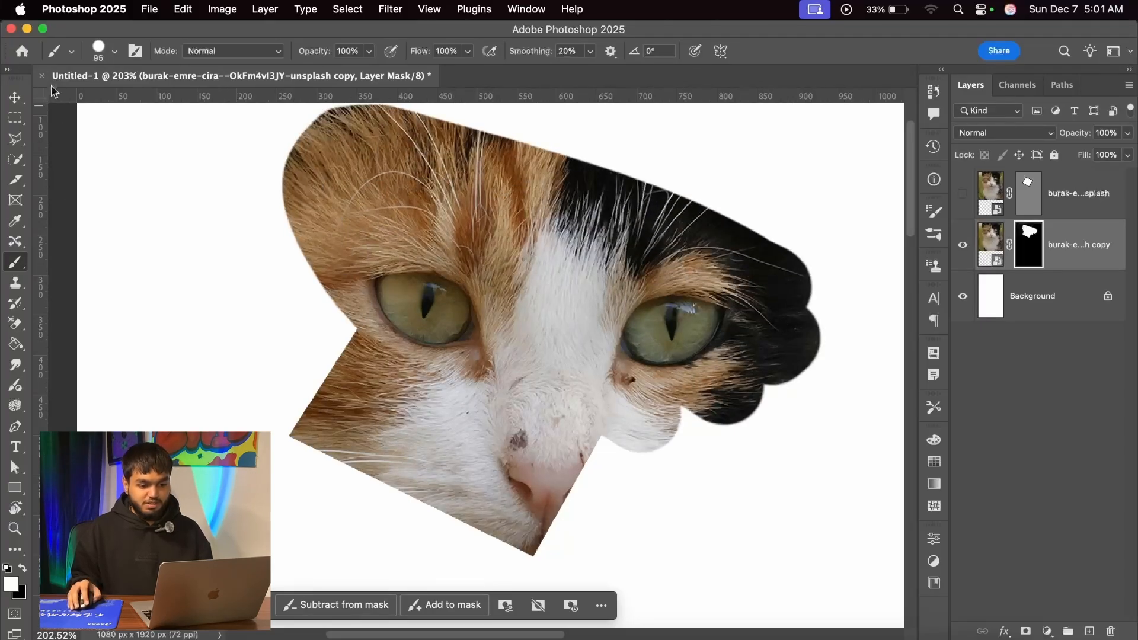
Outline a five-sided area with the Polygonal Lasso, from the blank canvas into the eye on the orange side of the face
click(16, 119)
click(16, 137)
click(218, 230)
click(223, 332)
click(402, 393)
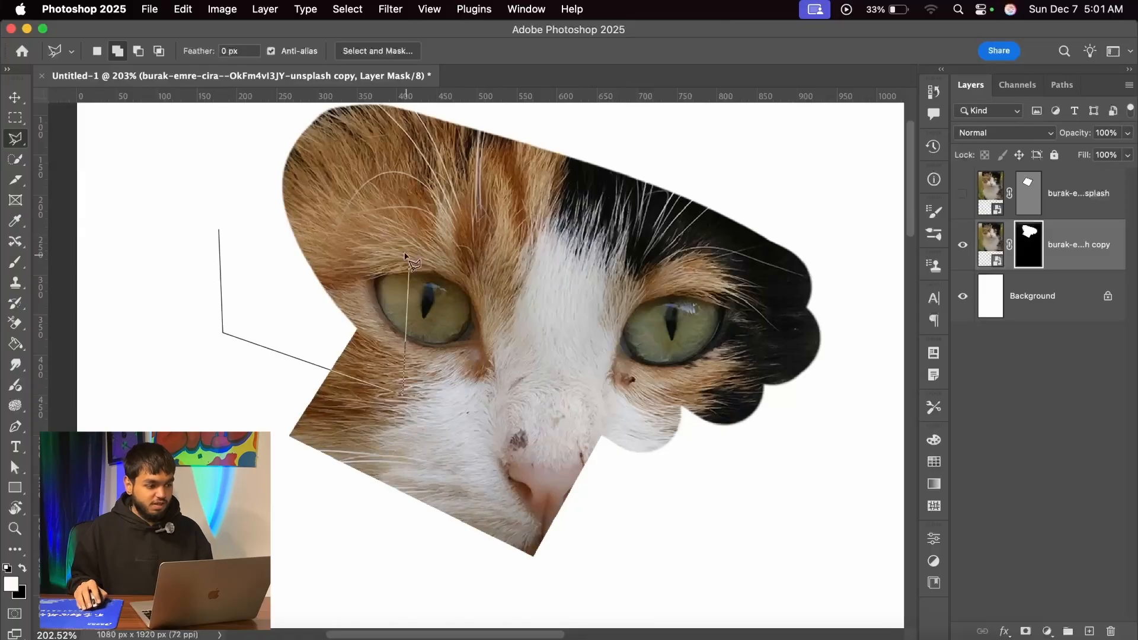
click(405, 253)
double_click(365, 171)
Try clearing the selected mask area and filling it with white, replace that with a black fill, and deselect
key(Delete)
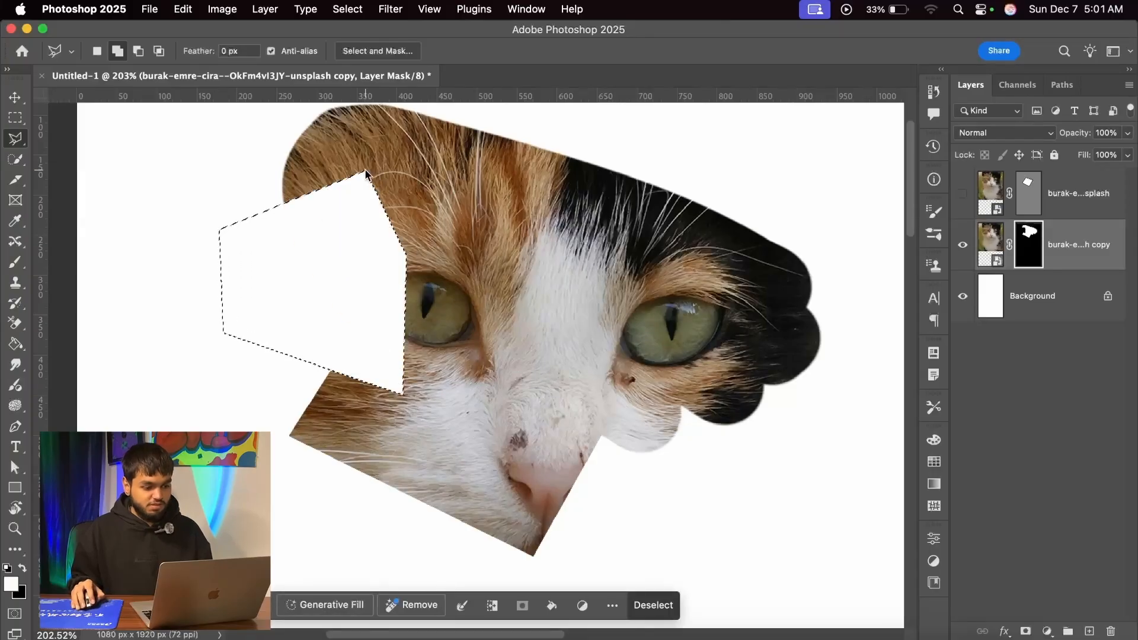
key(super+z)
key(alt+BackSpace)
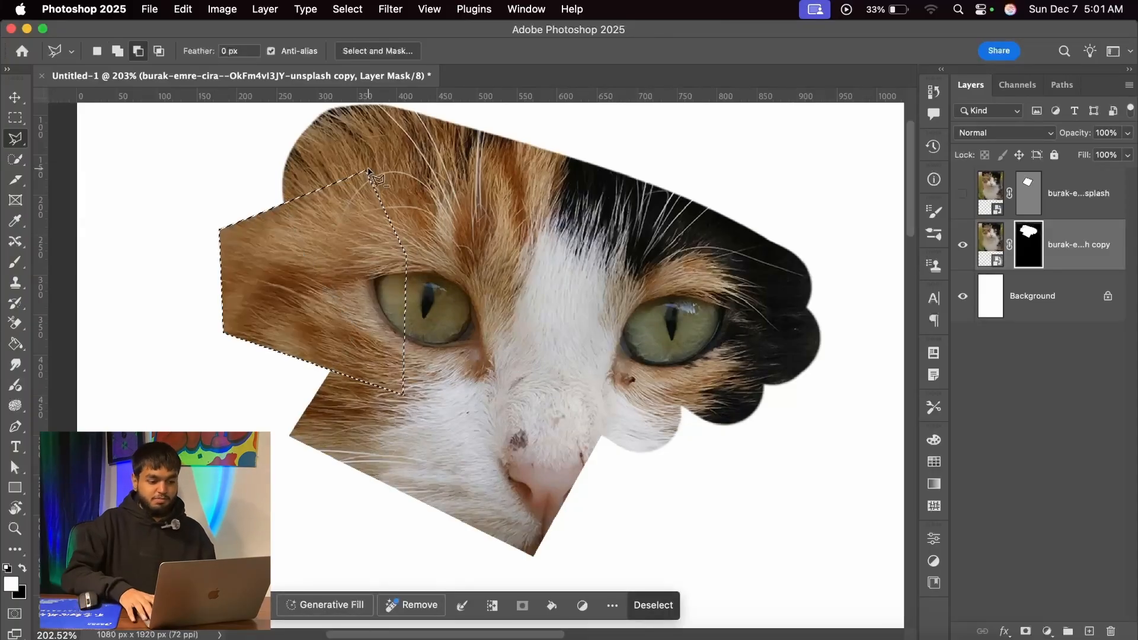
key(super+BackSpace)
key(super+d)
Hide the cat copy, show the upper vector-masked cat layer, and select that layer's image with the Move tool active
scroll(448, 261, down, 2)
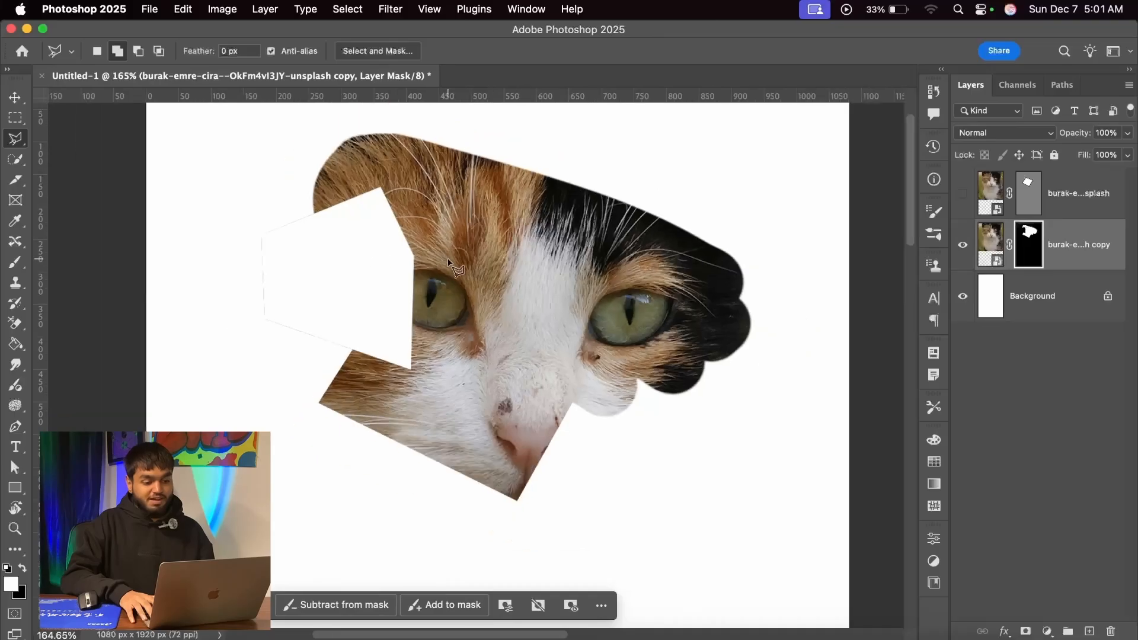
click(5, 101)
scroll(360, 259, up, 2)
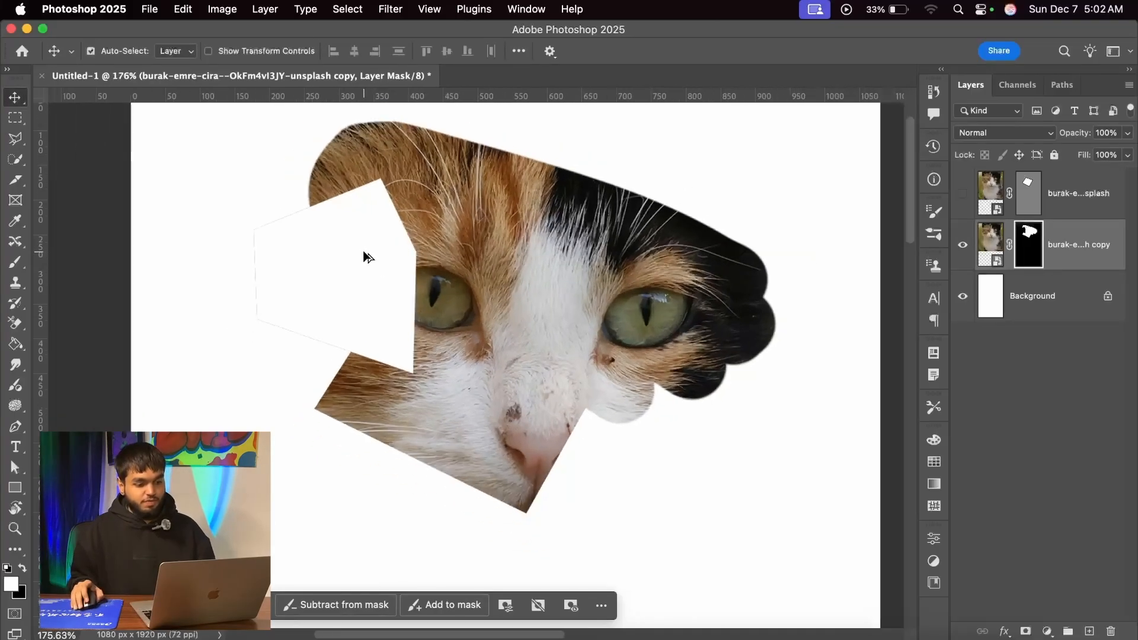
click(963, 244)
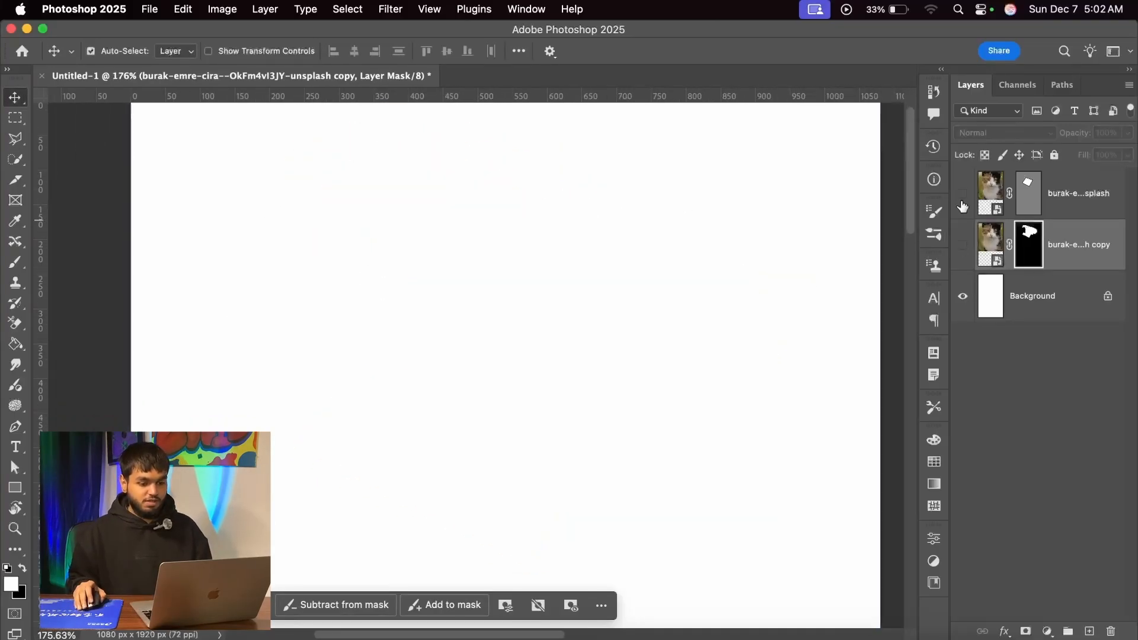
click(963, 199)
scroll(574, 299, down, 3)
scroll(571, 298, up, 2)
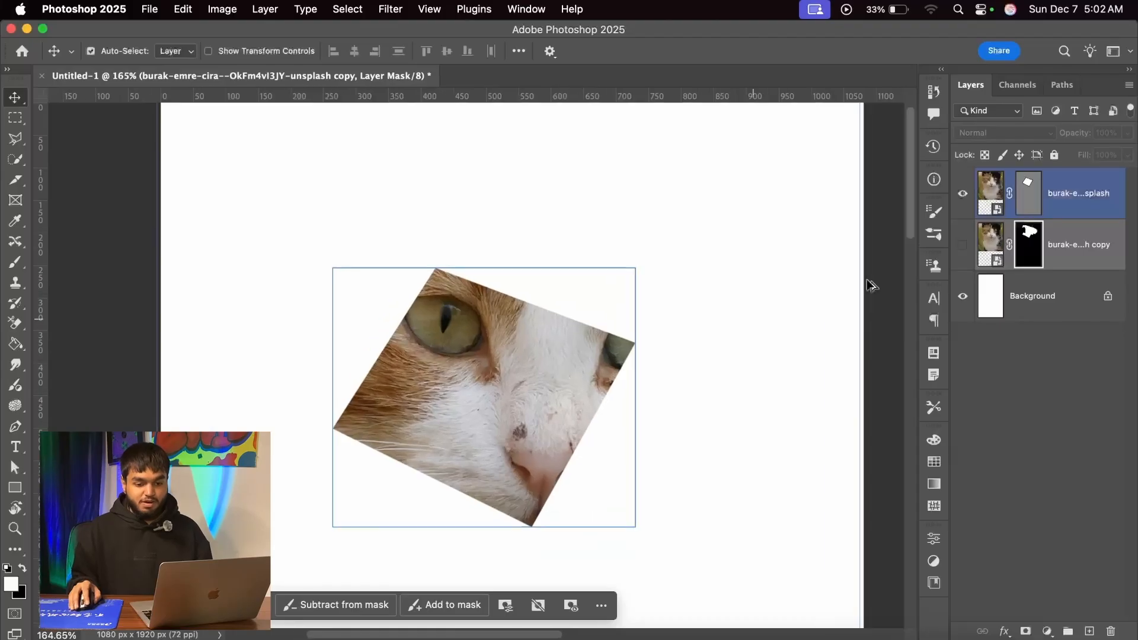
click(991, 193)
scroll(463, 400, up, 3)
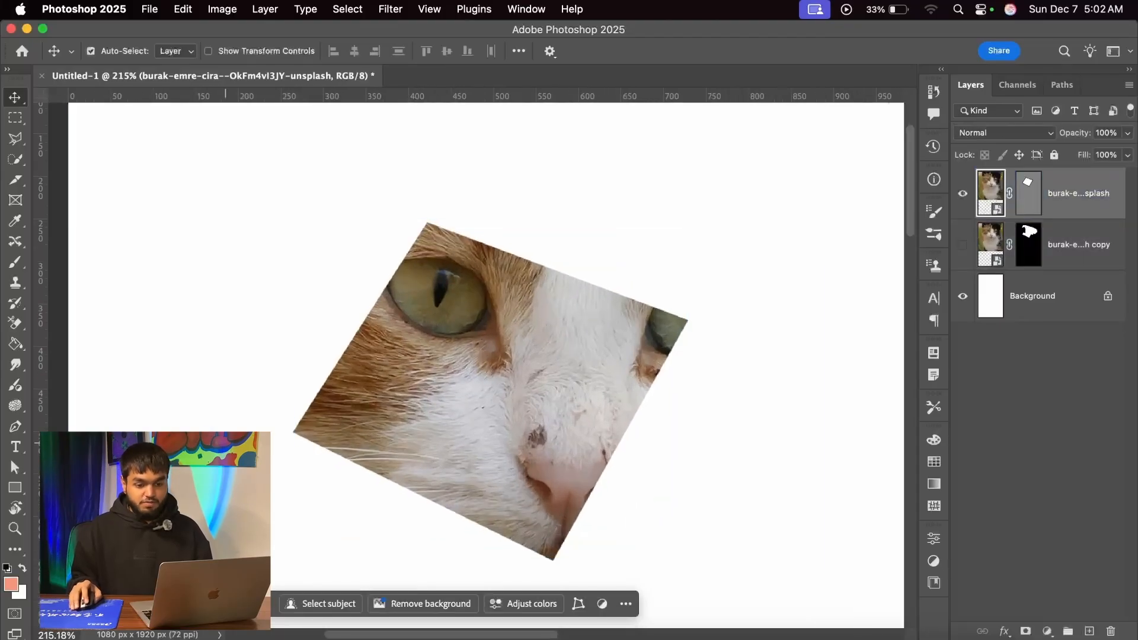
Select only the leftmost corner anchor of the cat layer's vector mask path with the Direct Selection tool
click(15, 468)
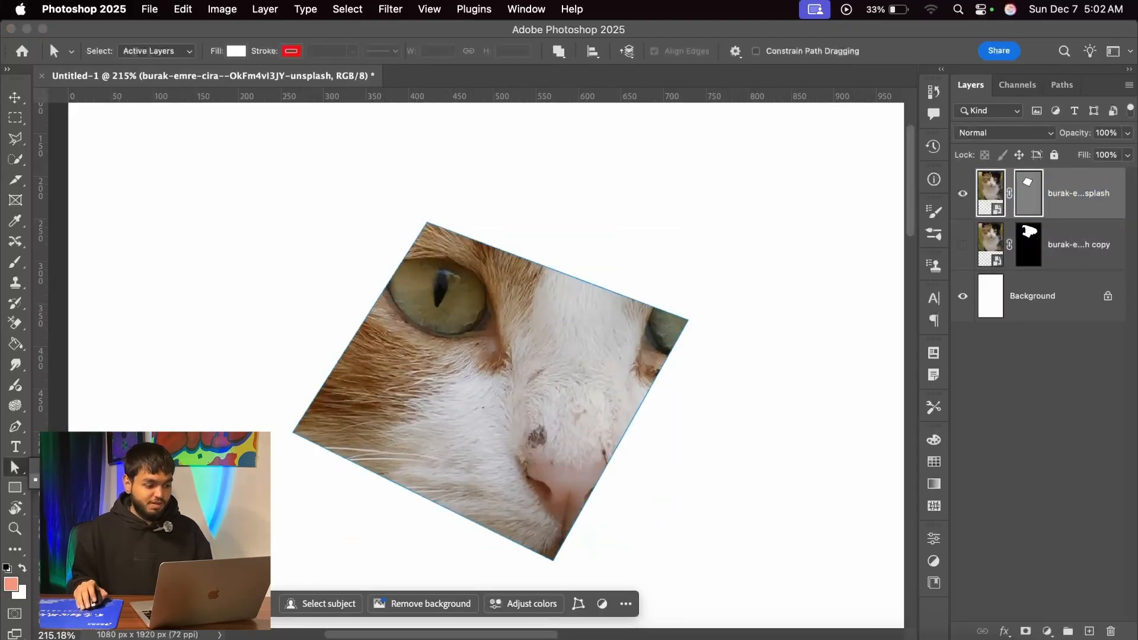
click(72, 478)
drag(248, 391, 339, 513)
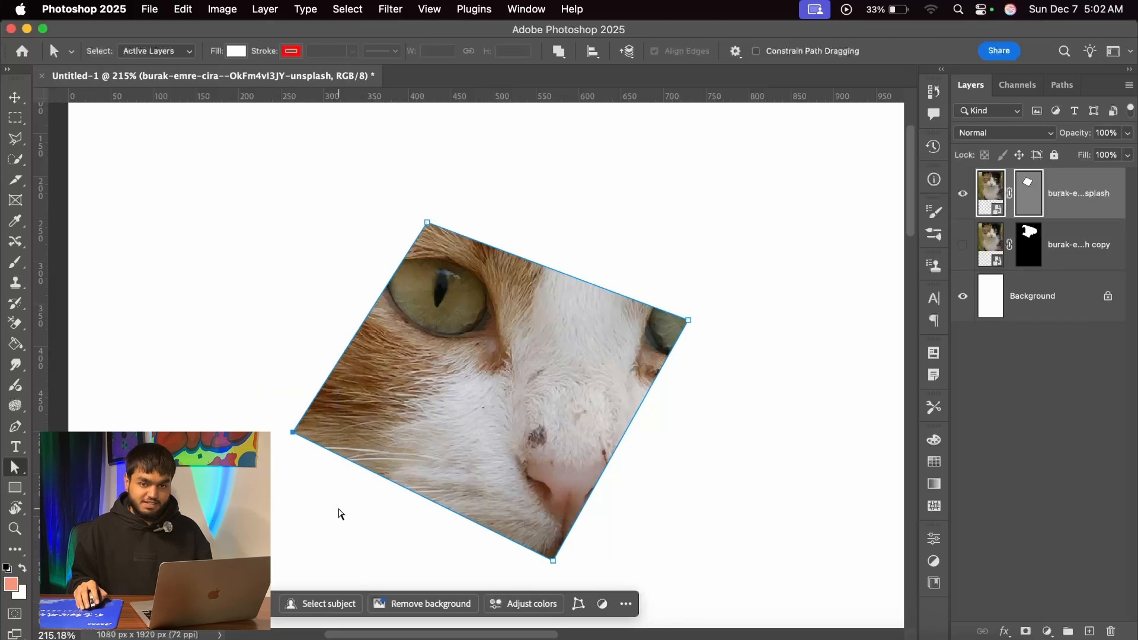
Move the whole vector mask path up and to the right with the Path Selection tool to reveal more of the second eye
click(13, 468)
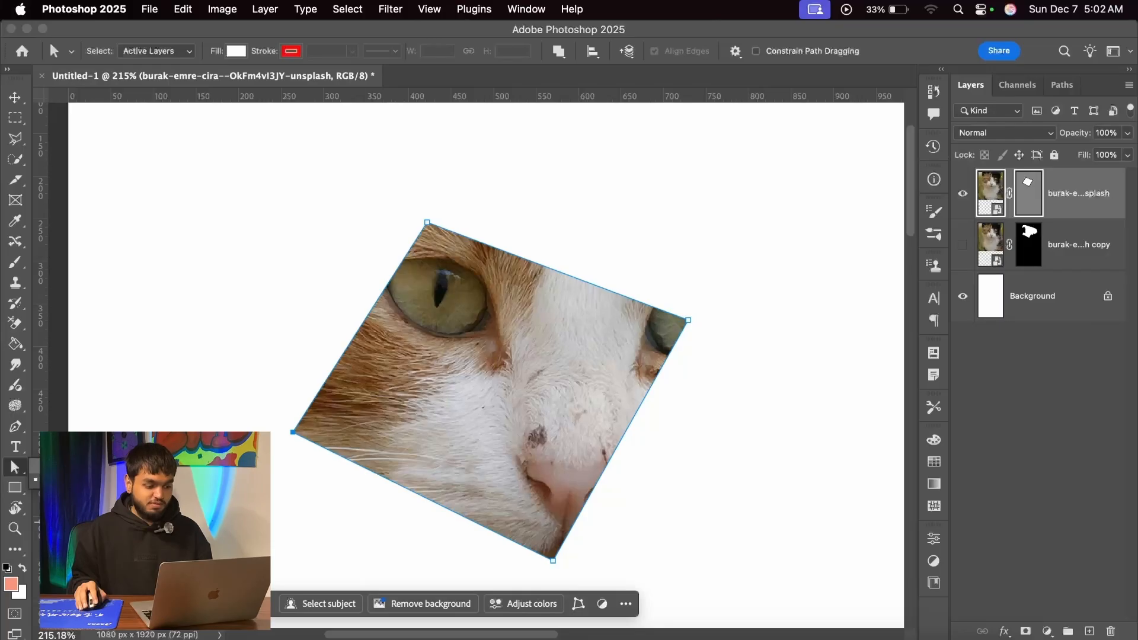
click(80, 467)
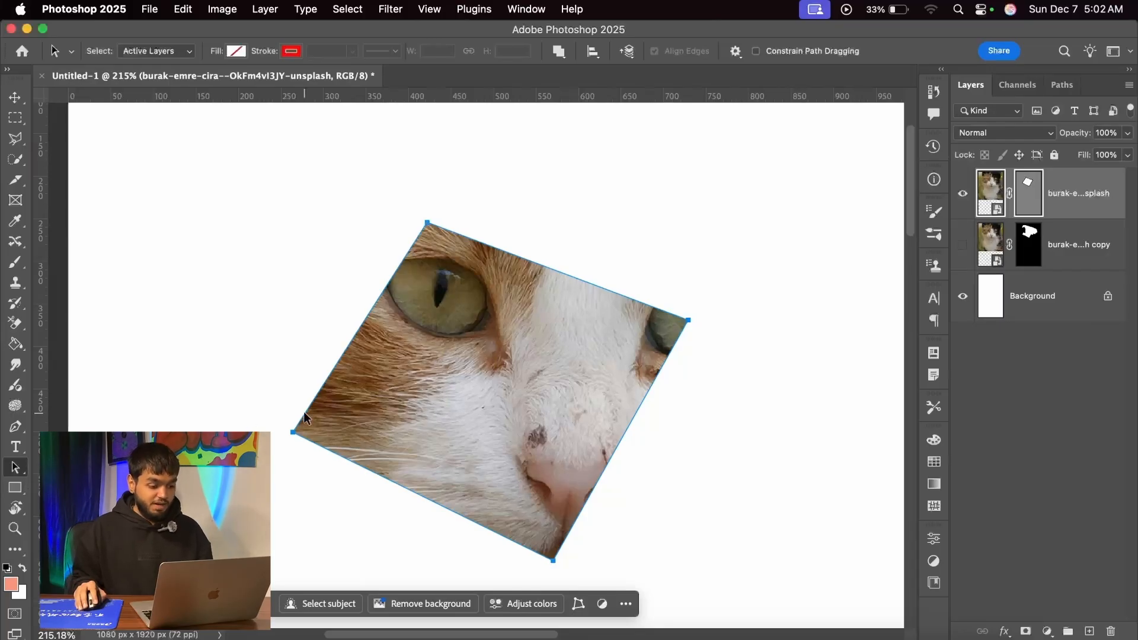
drag(303, 416, 345, 392)
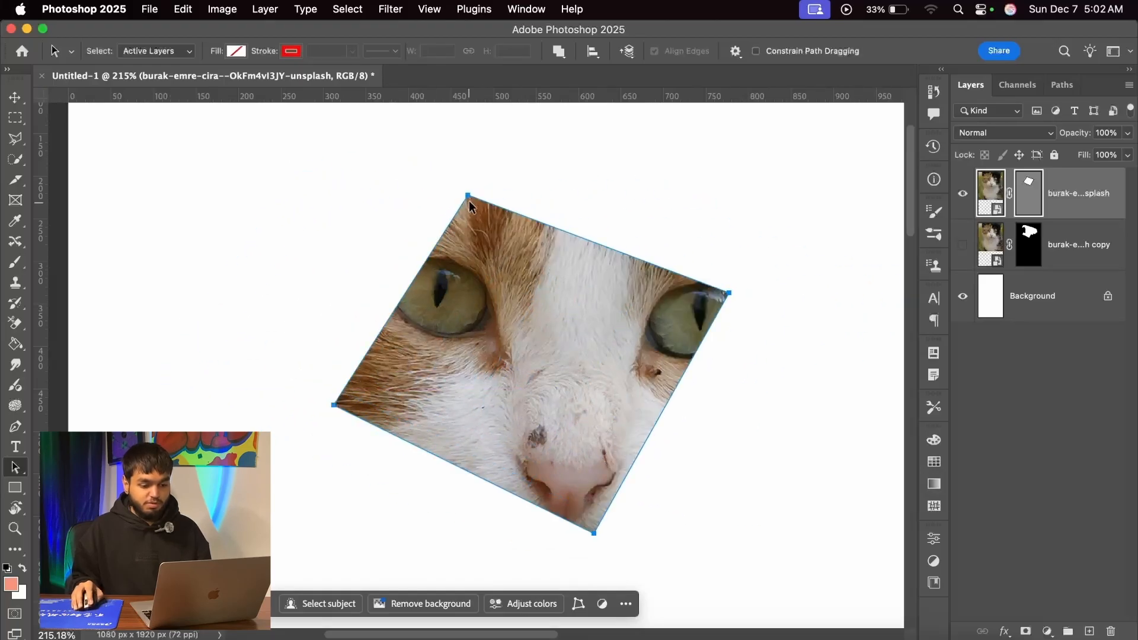
mouse_move(468, 205)
mouse_down()
mouse_move(338, 268)
mouse_move(510, 196)
mouse_move(472, 198)
mouse_up()
mouse_move(425, 277)
mouse_down()
mouse_move(461, 278)
mouse_move(424, 277)
mouse_up()
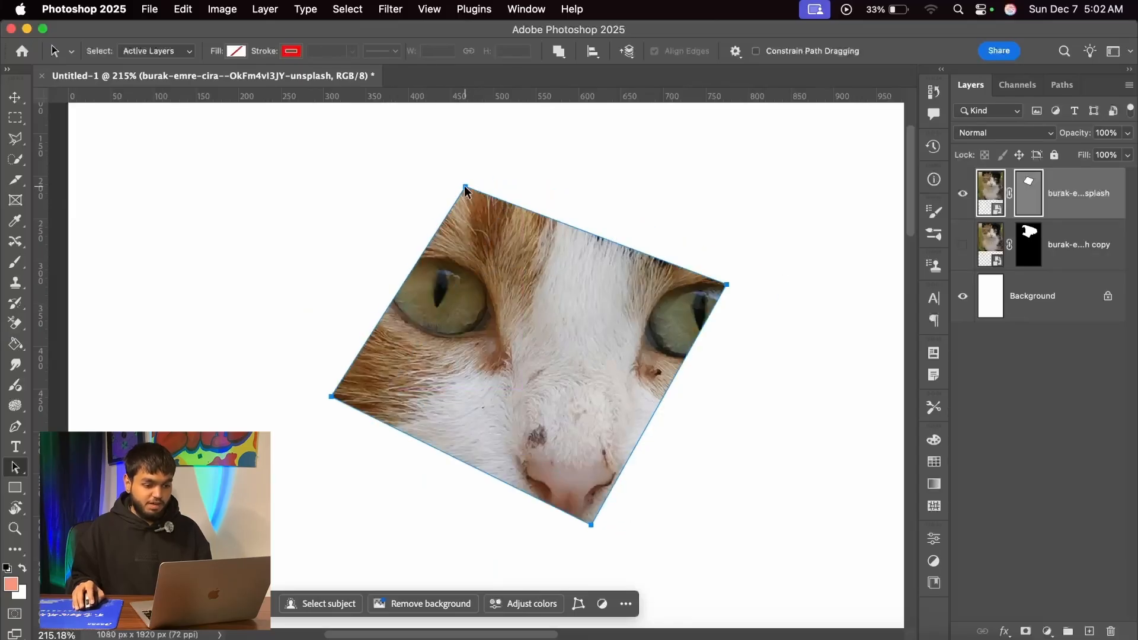
Reshape the vector mask into a larger diamond around the cat's eyes and nose by moving its corner anchors individually with the Direct Selection tool
click(15, 468)
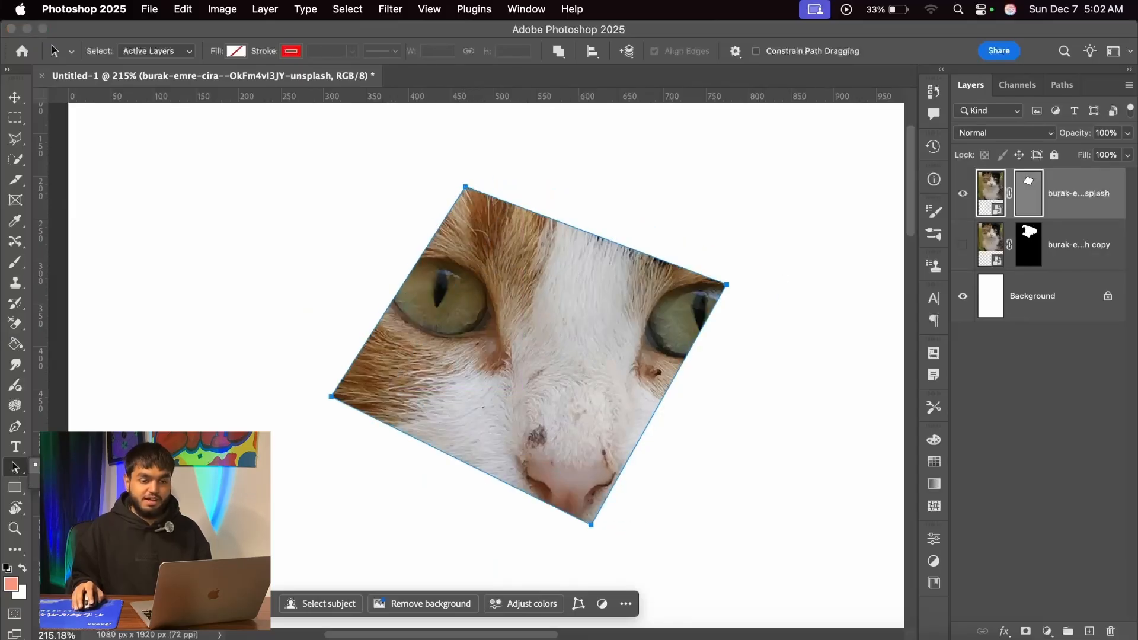
click(126, 479)
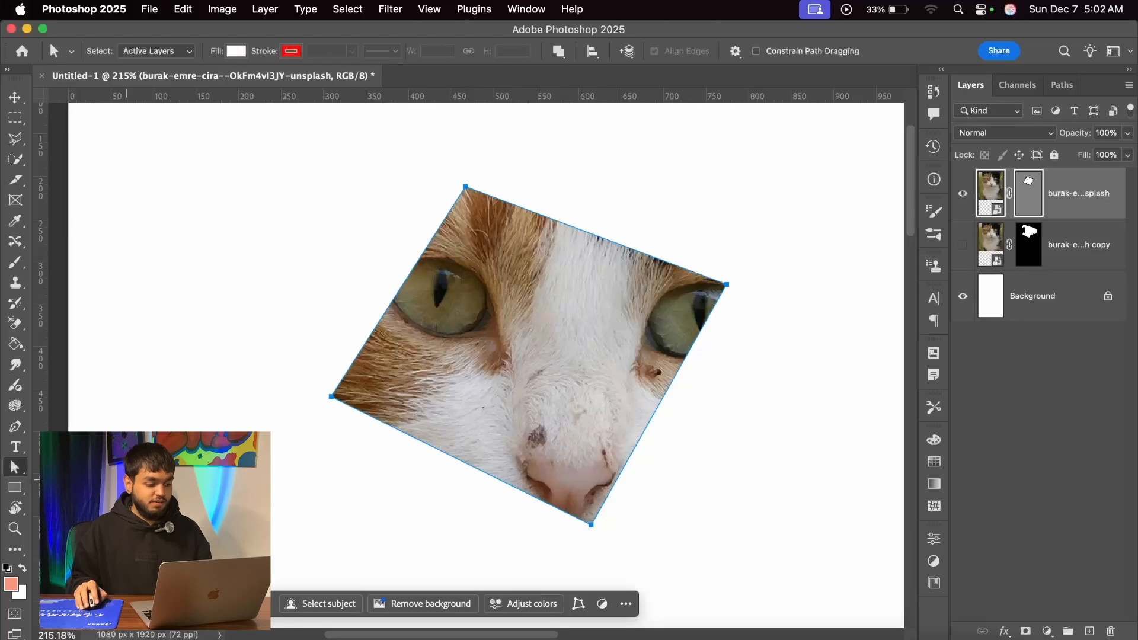
drag(295, 360, 385, 454)
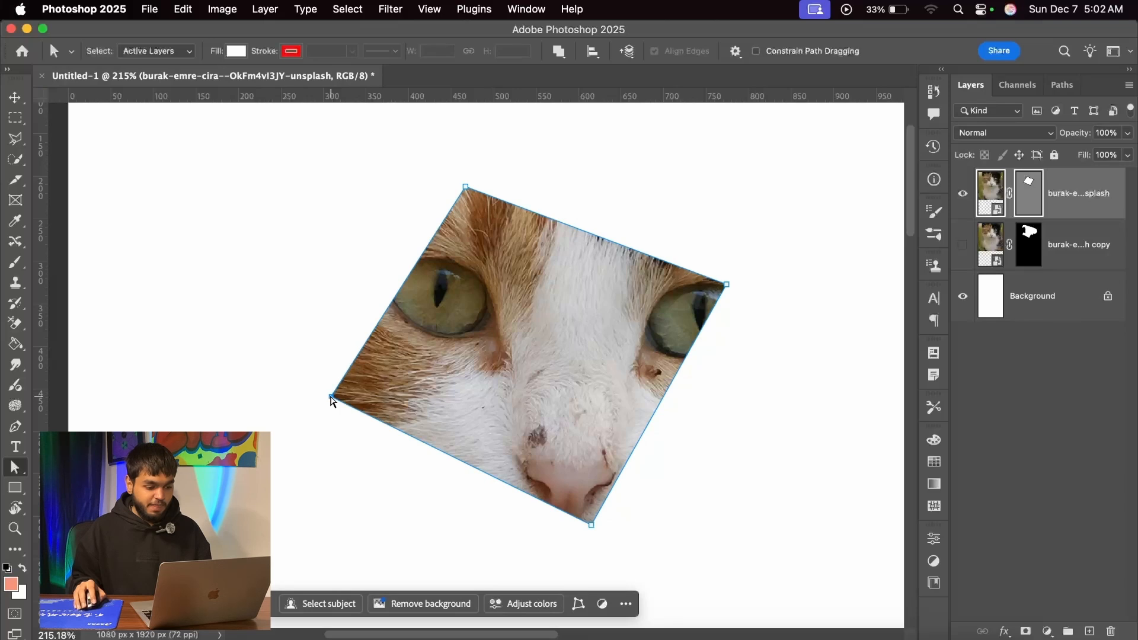
drag(332, 399, 322, 421)
scroll(510, 338, down, 2)
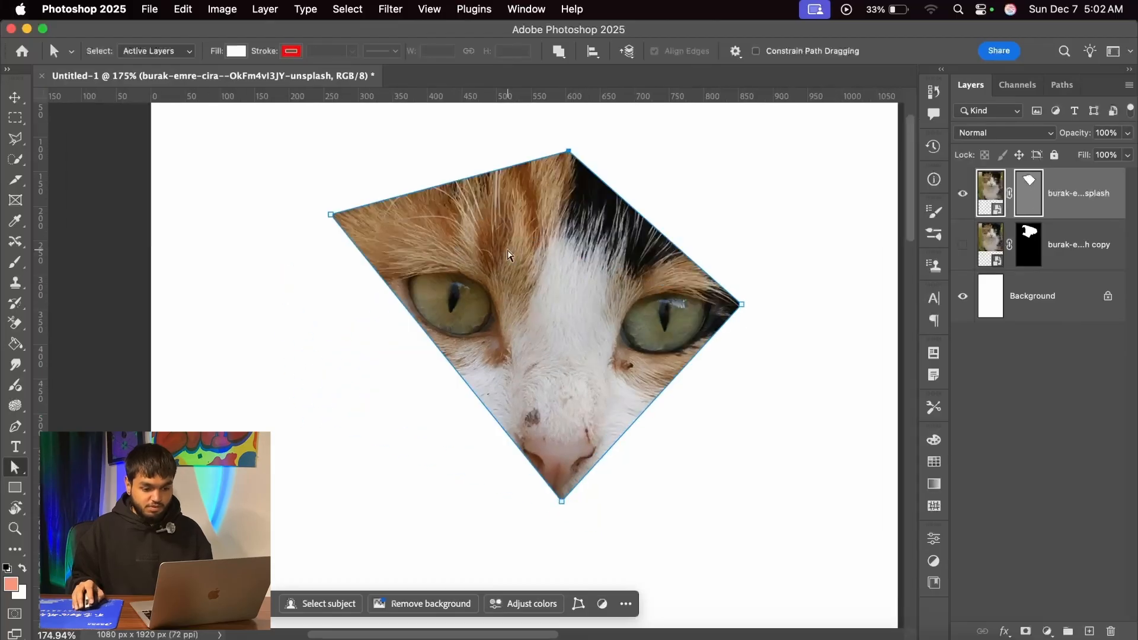
drag(318, 172, 279, 311)
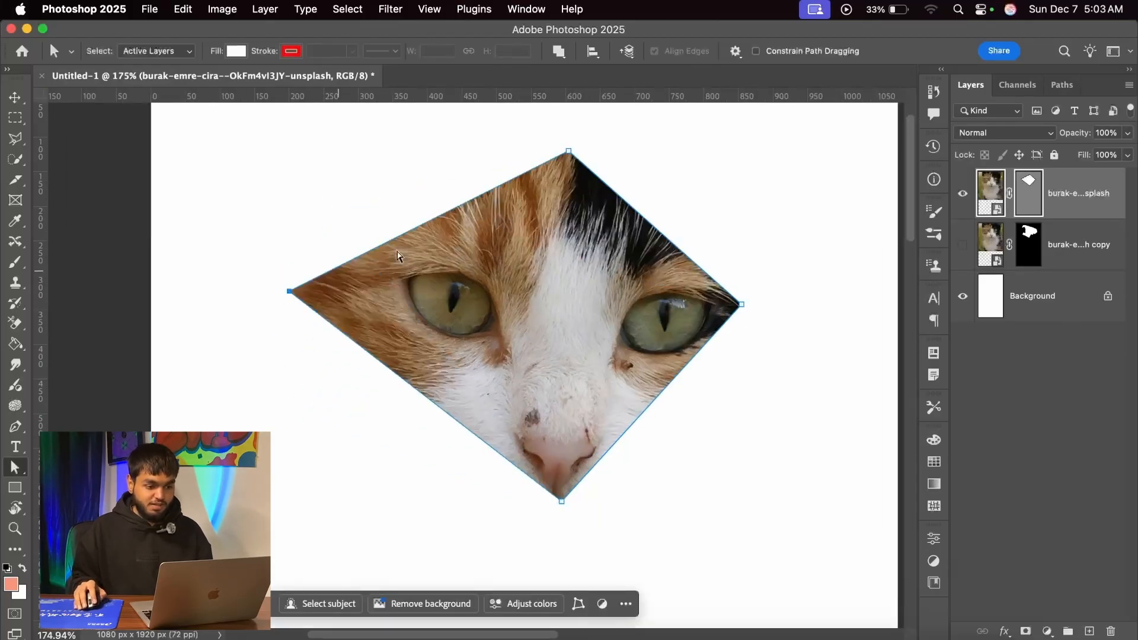
scroll(593, 207, up, 2)
drag(569, 195, 566, 159)
scroll(591, 242, down, 2)
drag(636, 444, 567, 539)
scroll(557, 294, down, 2)
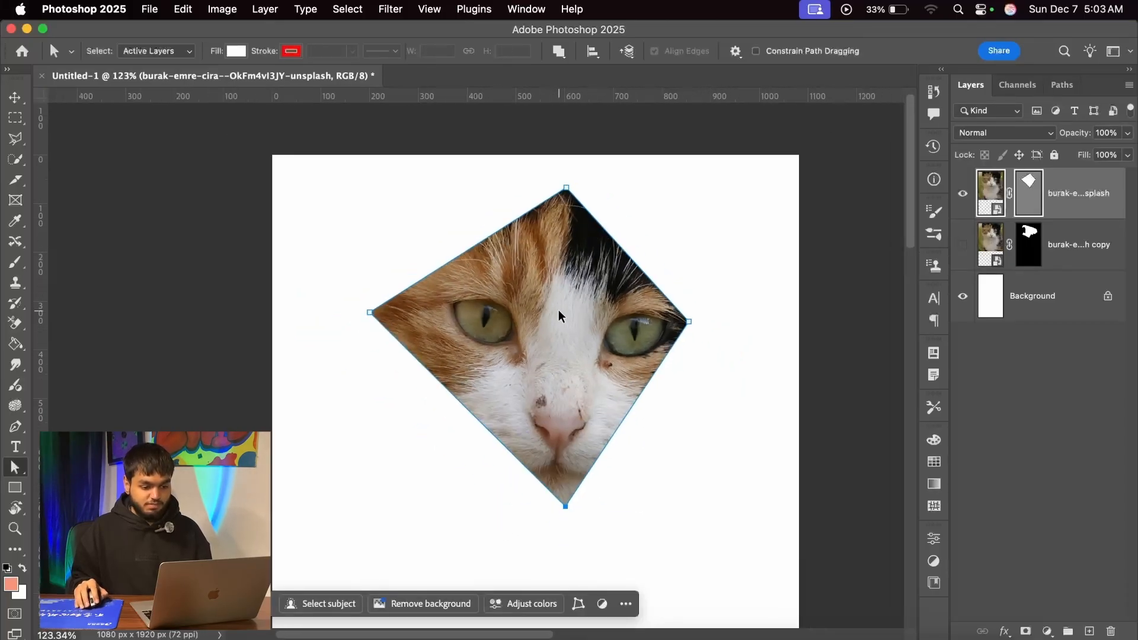
Activate the Move tool and delete both masked cat layers, keeping only the Background layer
scroll(567, 311, up, 3)
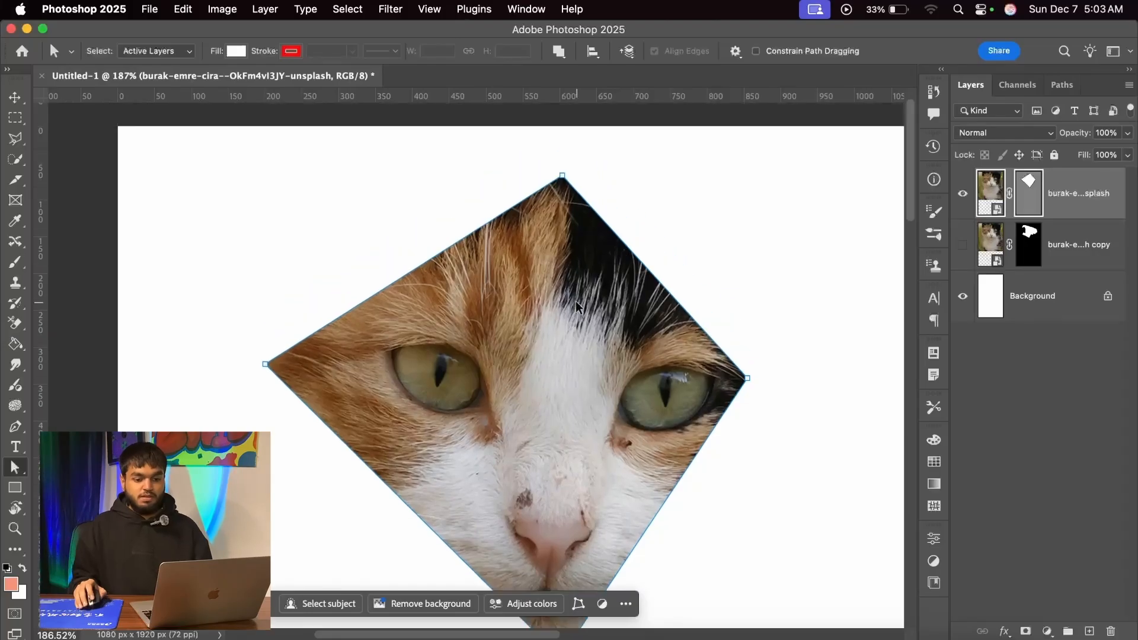
scroll(576, 306, down, 2)
key(v)
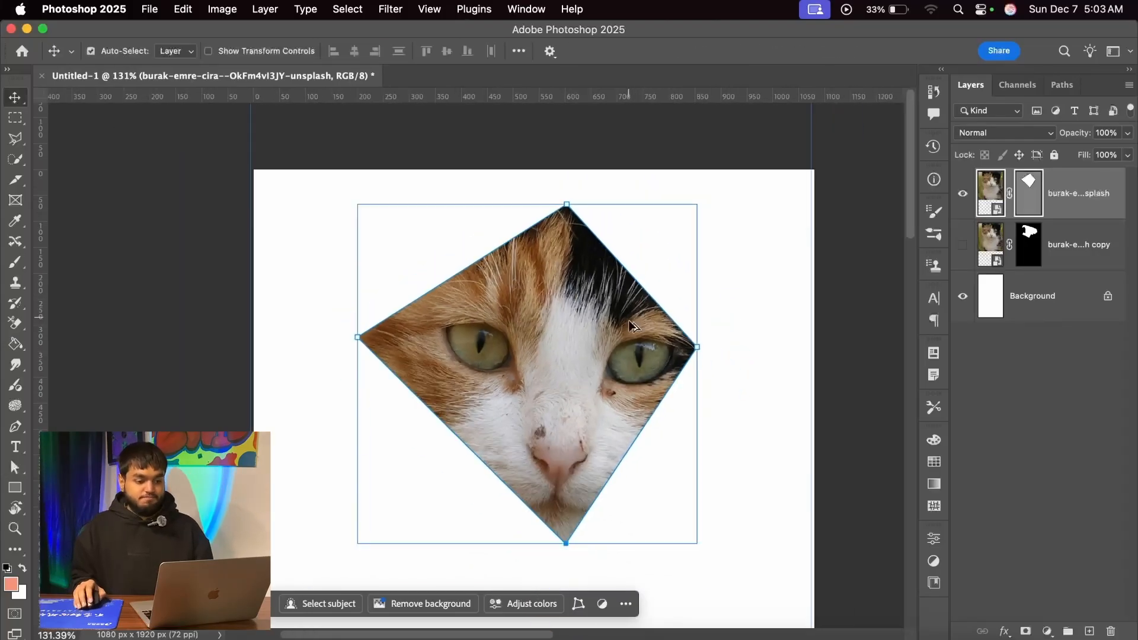
scroll(629, 322, up, 1)
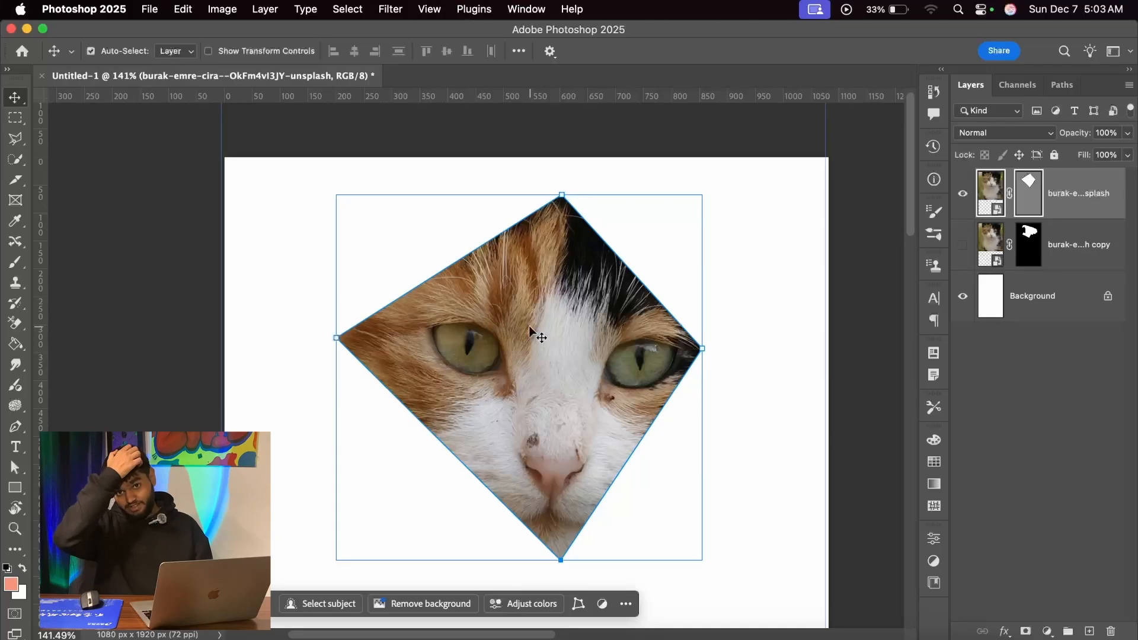
scroll(554, 296, down, 1)
scroll(556, 297, up, 3)
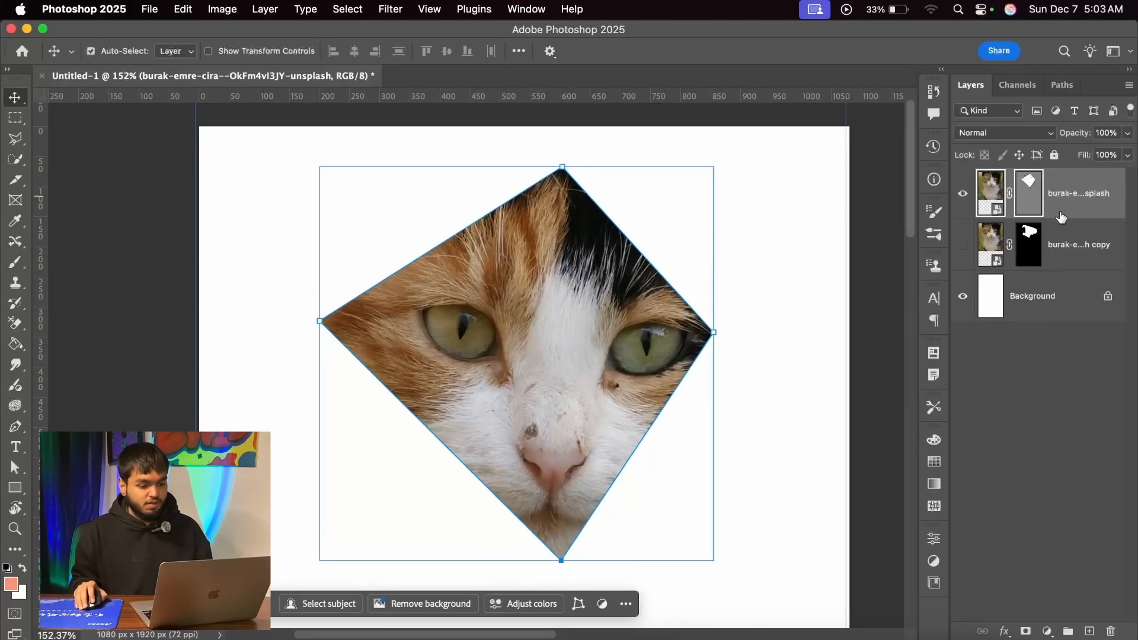
key(BackSpace)
key(BackSpace)
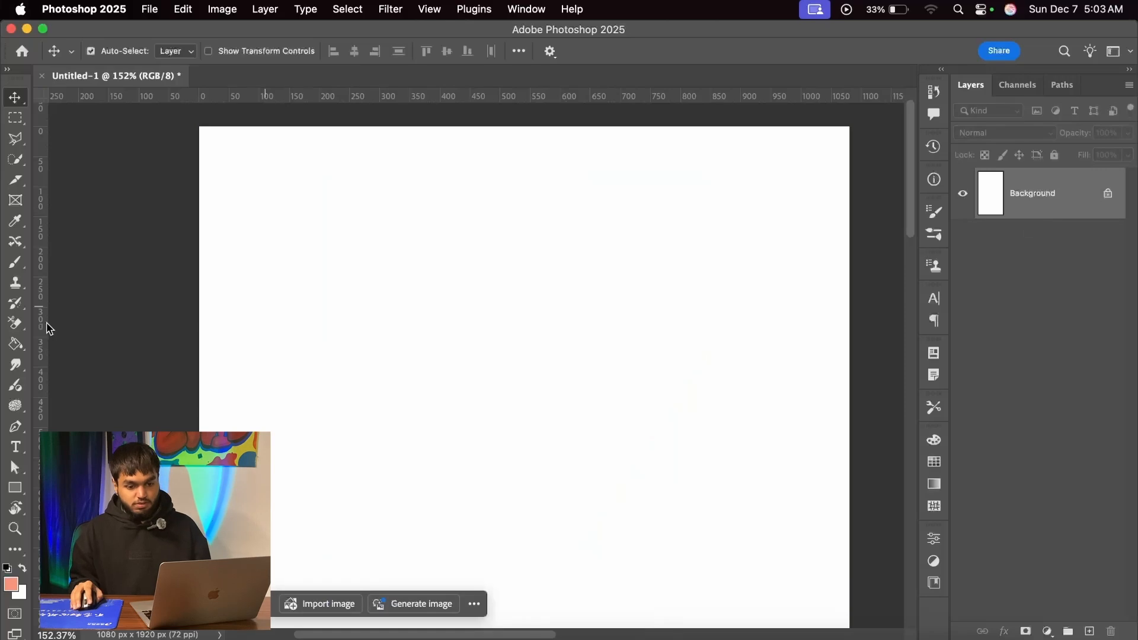
Draw a closed, slightly tilted square path of about 294 × 300 px with the Pen tool in Path mode
click(15, 426)
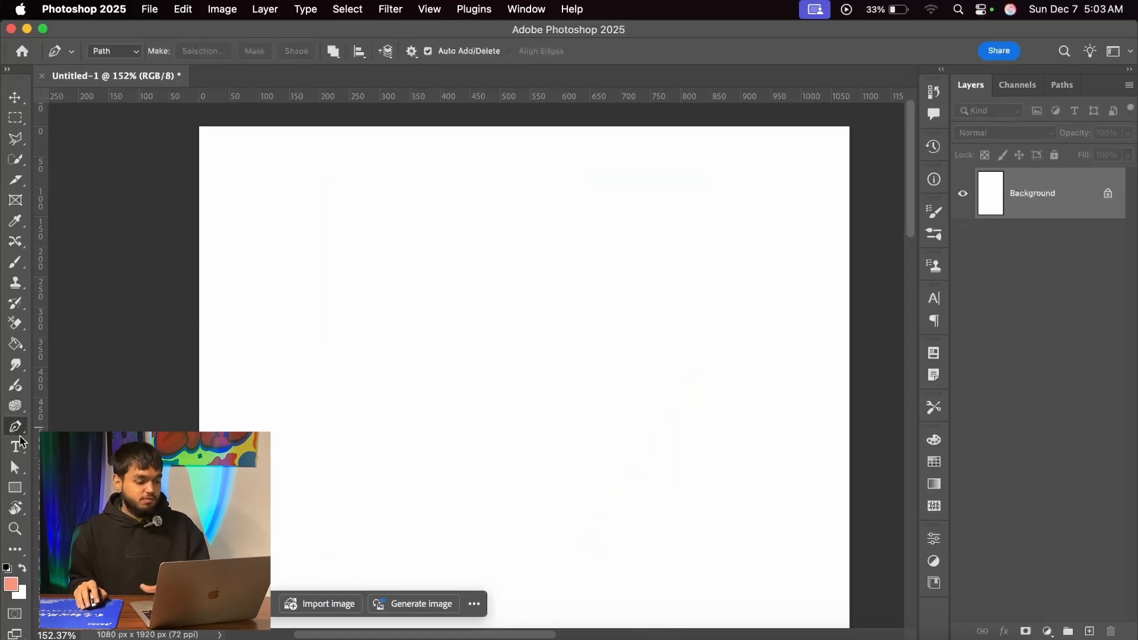
scroll(436, 394, up, 1)
scroll(234, 195, down, 2)
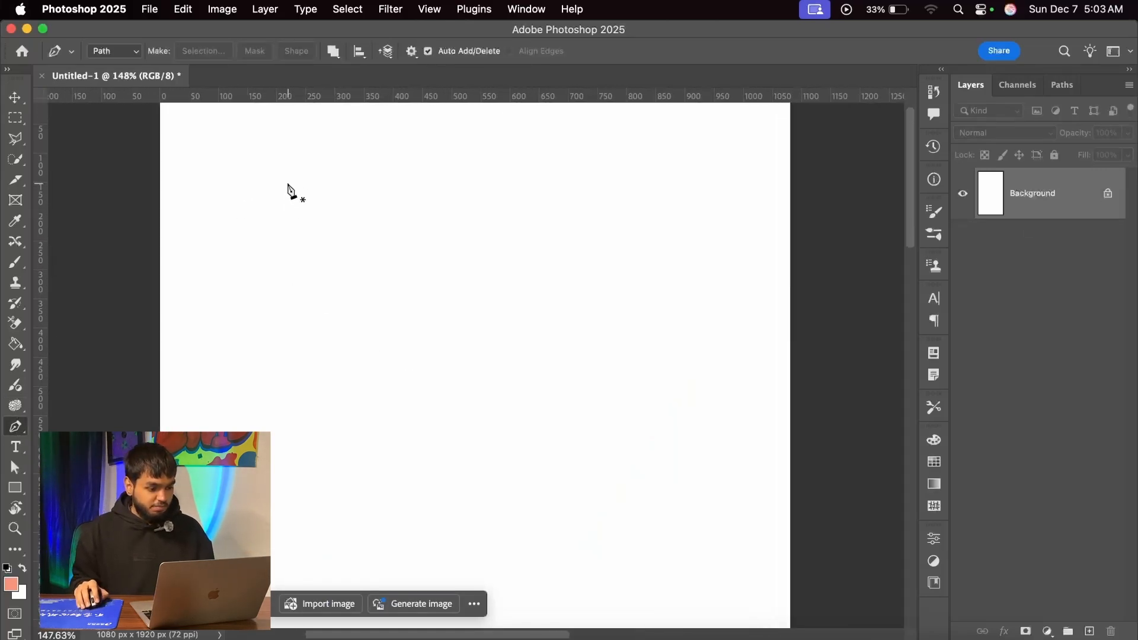
click(325, 219)
click(464, 187)
click(496, 333)
click(358, 361)
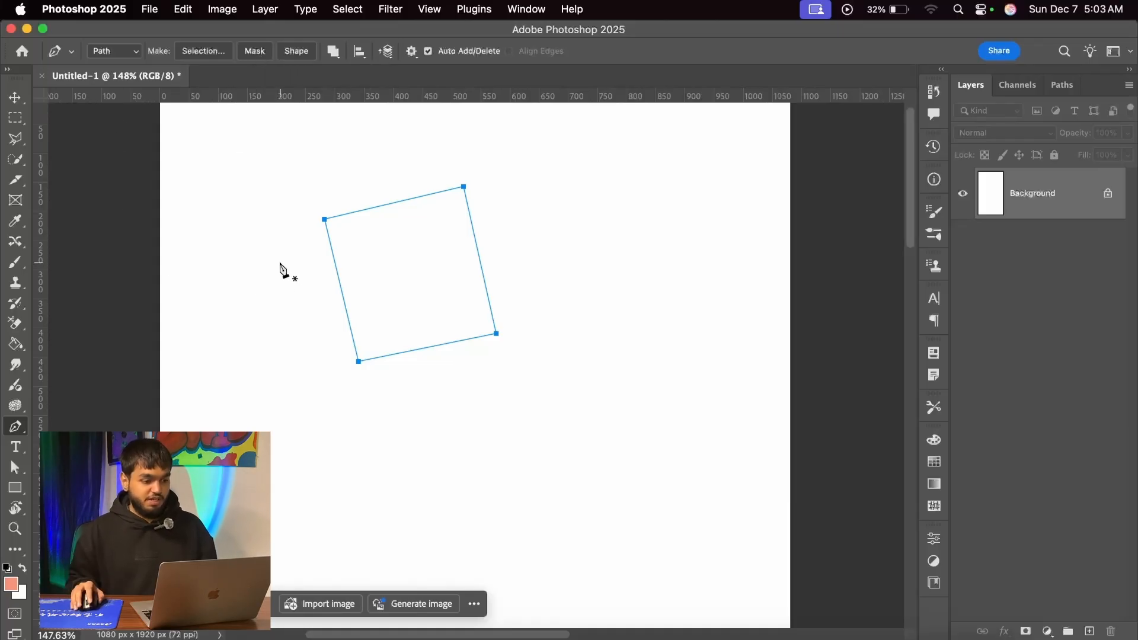
Convert the square path into a shape layer
click(297, 53)
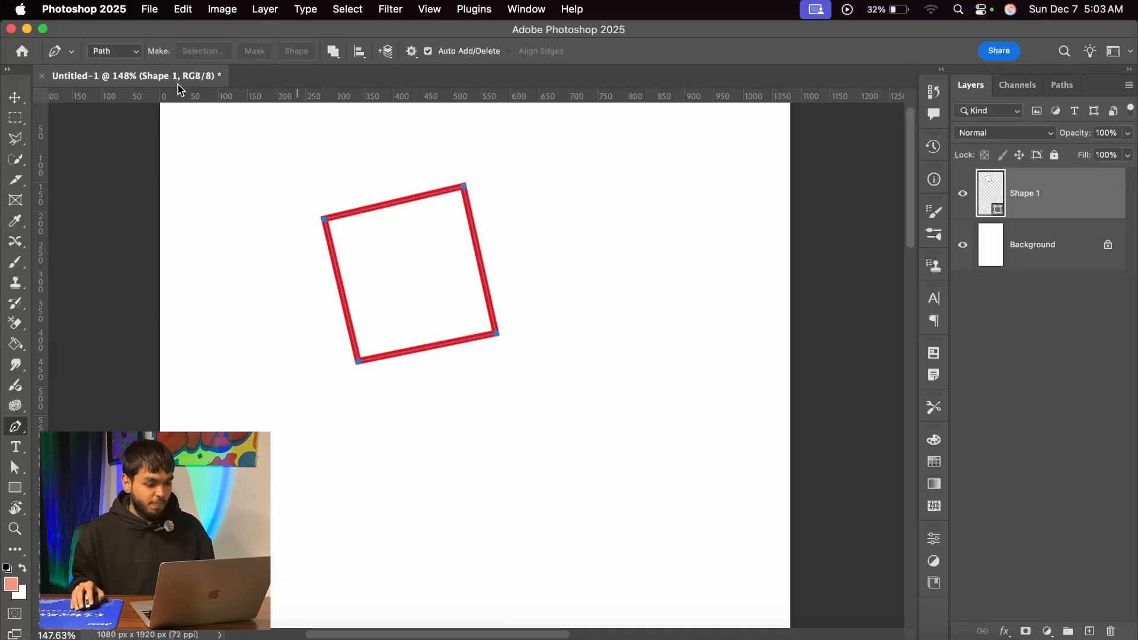
scroll(336, 204, up, 5)
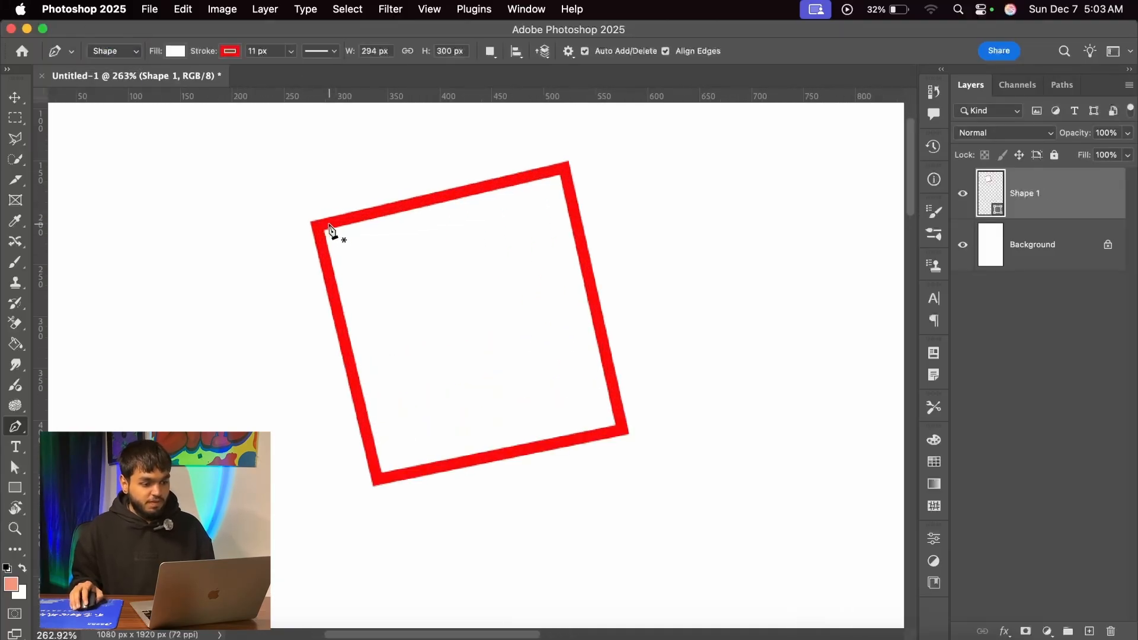
scroll(331, 229, up, 2)
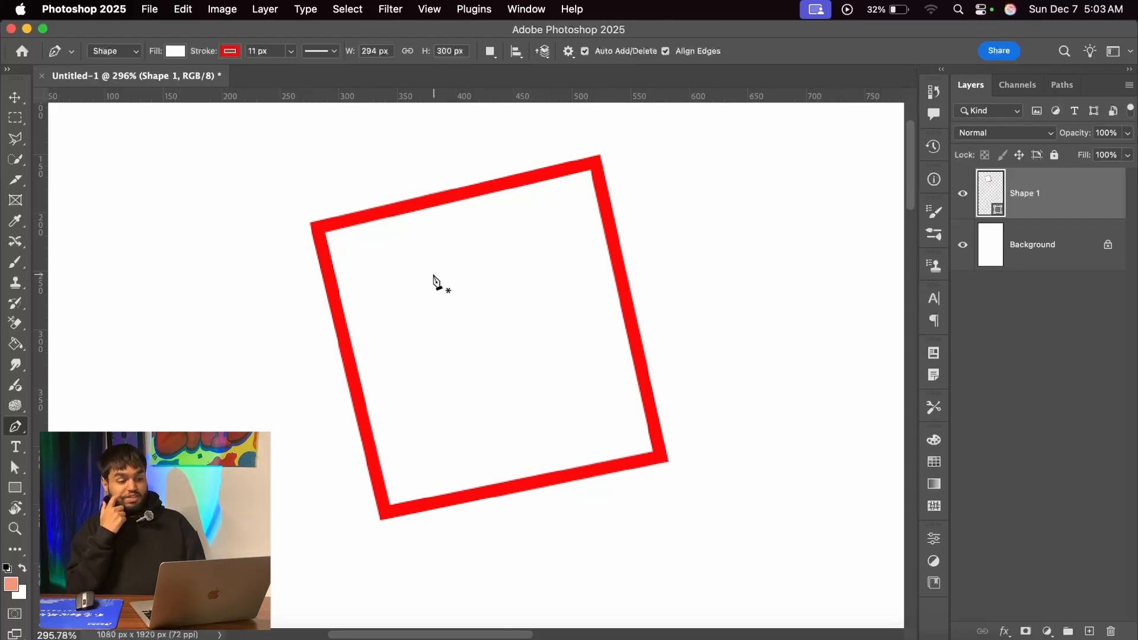
Move the square's upper-left anchor slightly inward with the Direct Selection tool, making the shape about 289 px wide
click(15, 468)
scroll(311, 250, up, 1)
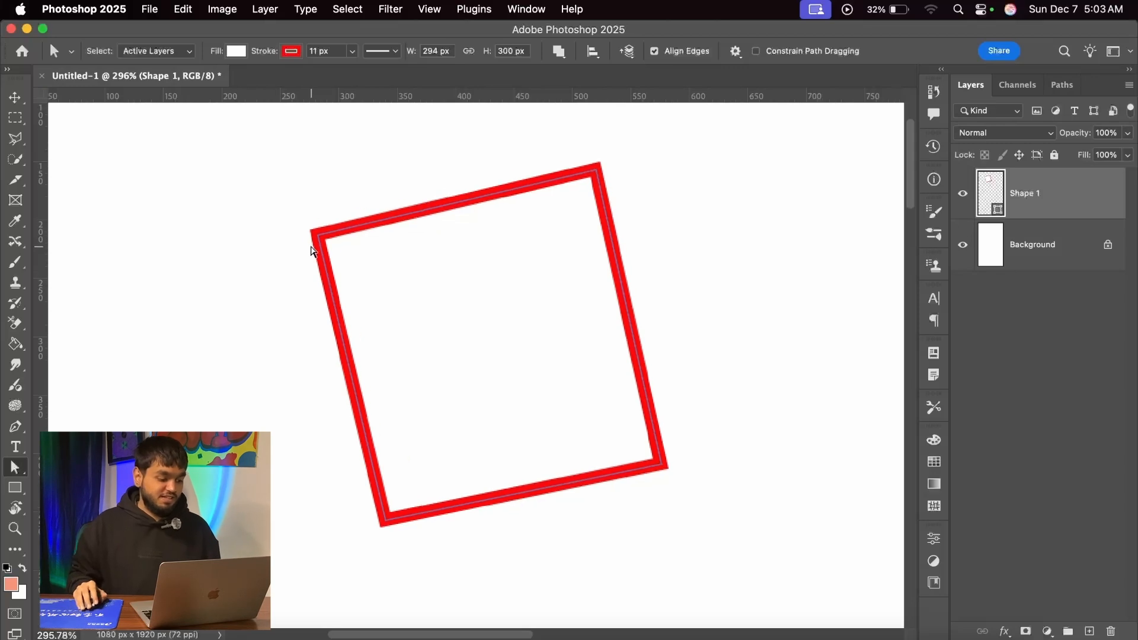
drag(279, 203, 389, 306)
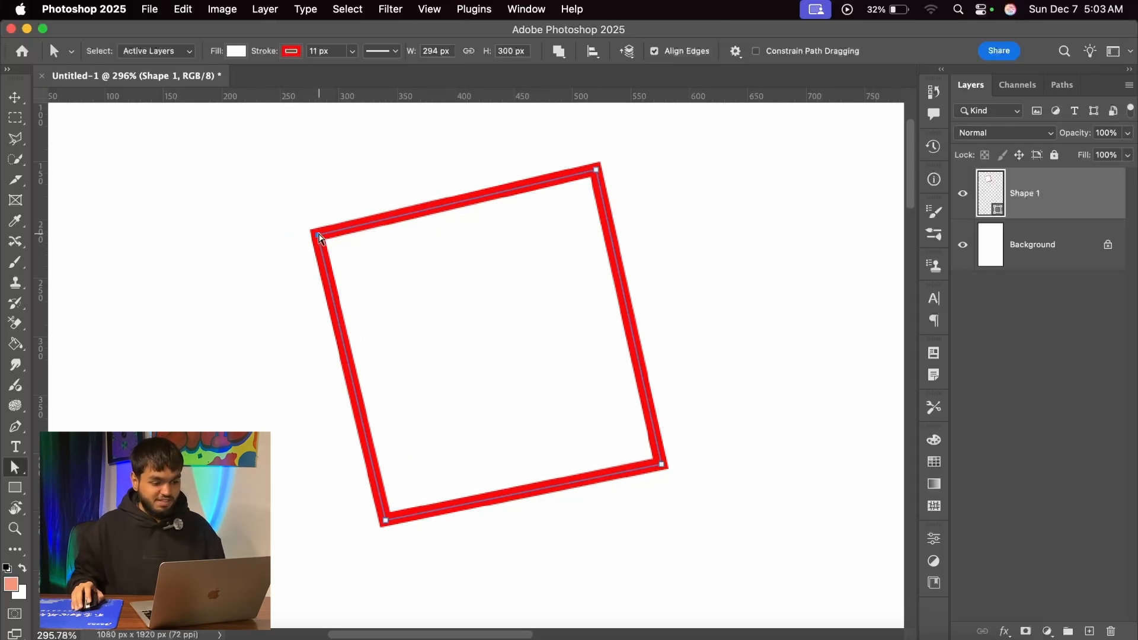
mouse_move(319, 237)
mouse_down()
mouse_move(290, 234)
mouse_move(273, 198)
mouse_move(431, 180)
mouse_move(291, 278)
mouse_move(276, 211)
mouse_move(331, 235)
mouse_up()
scroll(347, 252, down, 2)
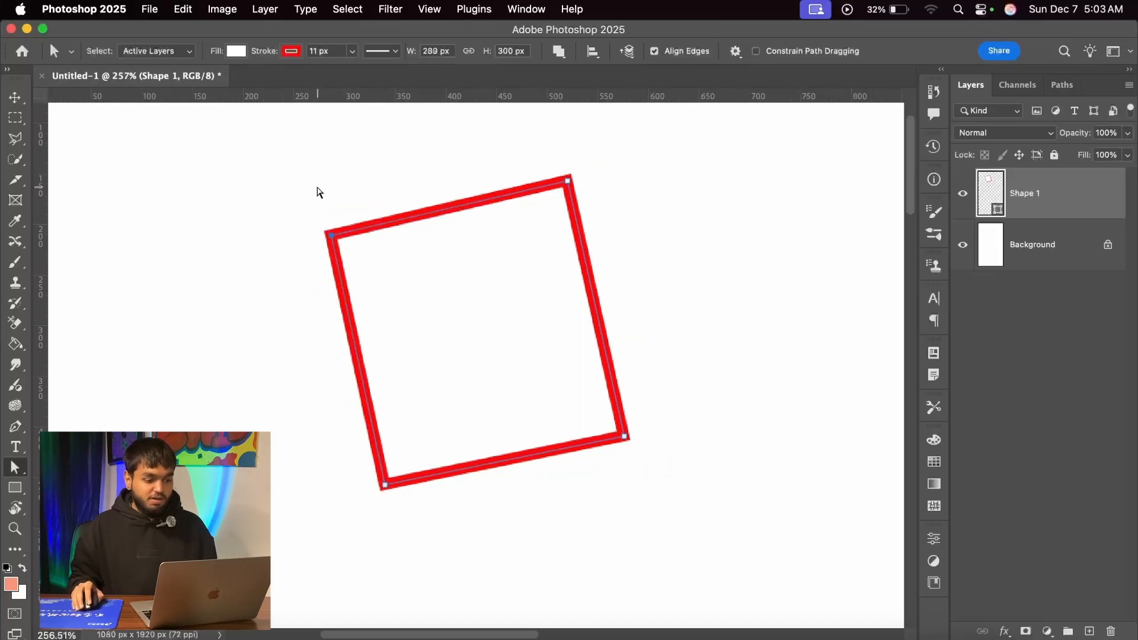
scroll(506, 290, up, 2)
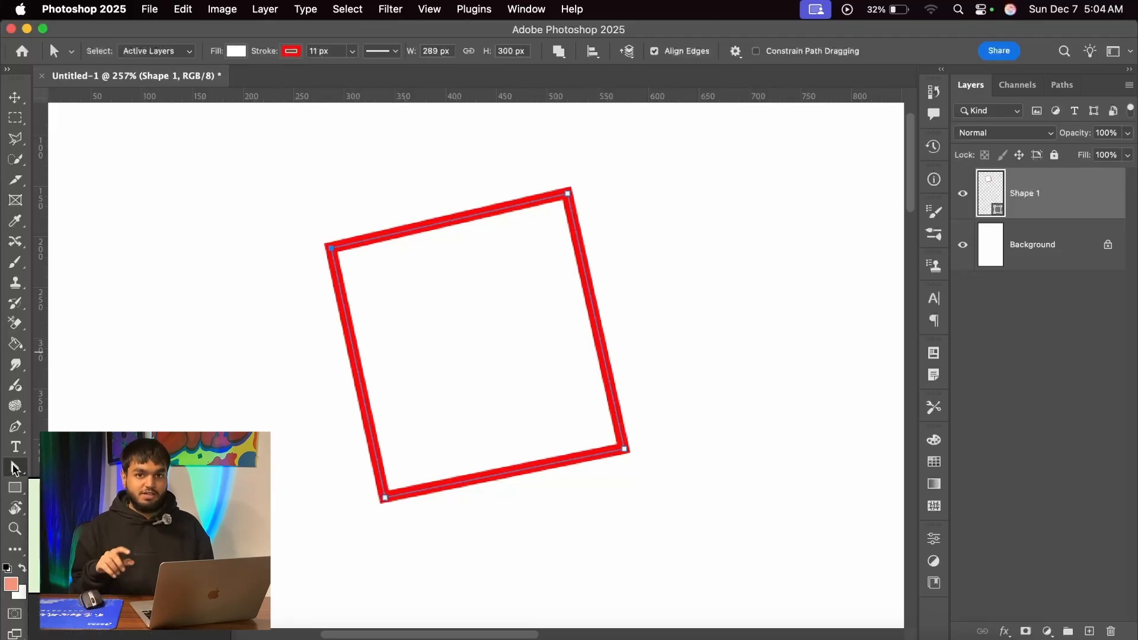
Try drawing an open curved shape to the right of the square with the Pen tool, and undo it
click(15, 426)
scroll(563, 240, down, 1)
click(702, 193)
drag(804, 278, 779, 406)
click(724, 406)
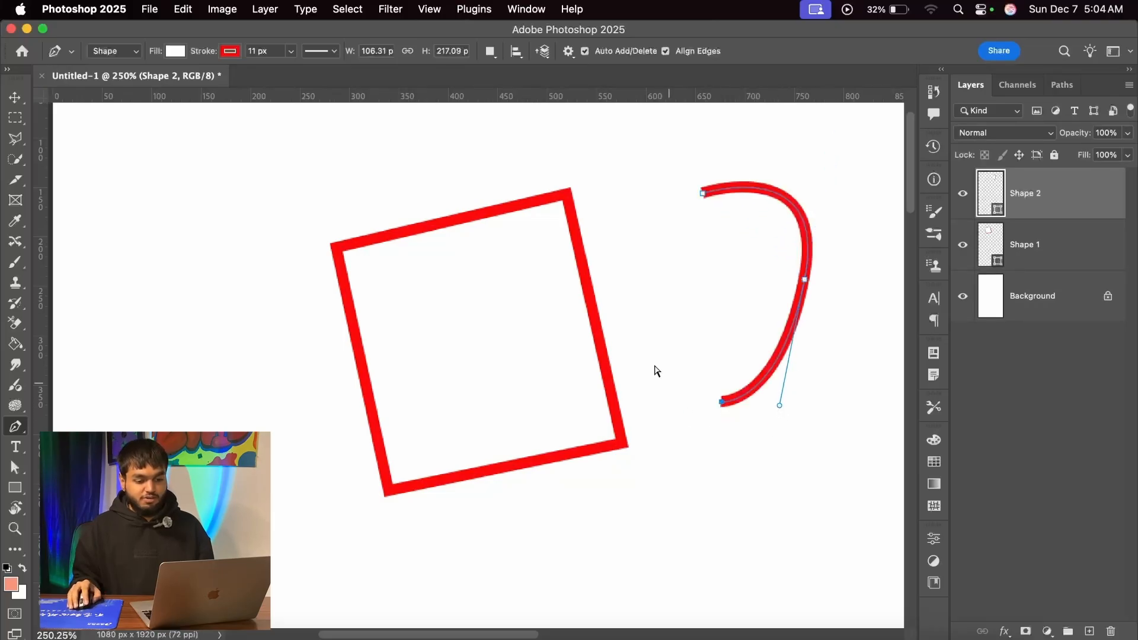
key(super+z)
key(super+z)
key(super+z)
Turn the square's upper-right and lower-left corners into smooth curves by pulling out handles with the Convert Point tool
scroll(564, 204, up, 3)
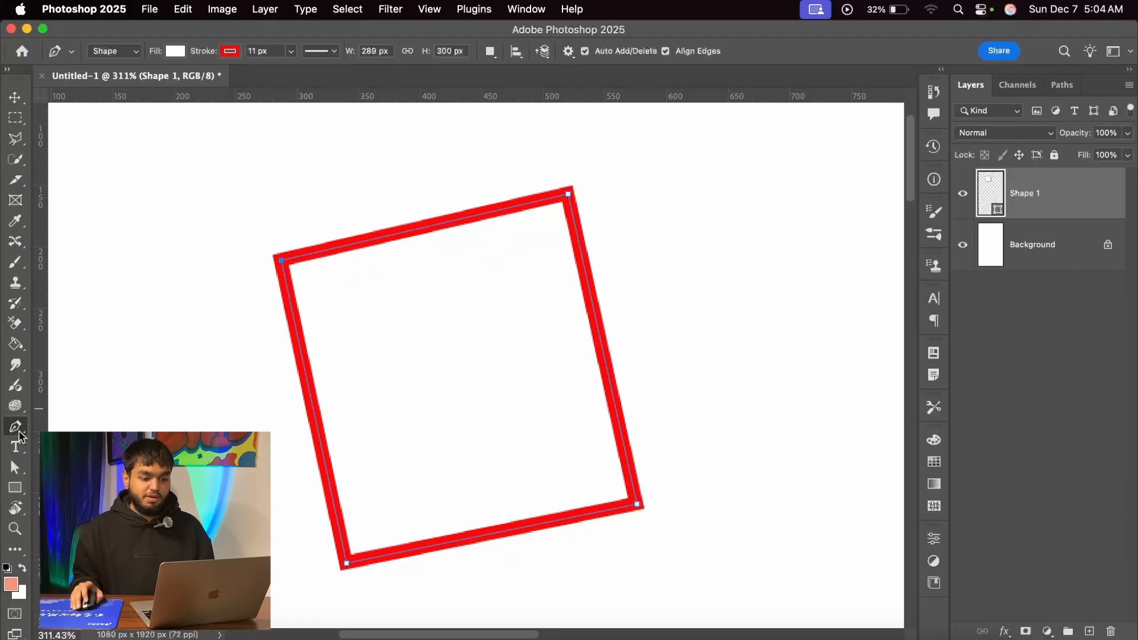
click(95, 500)
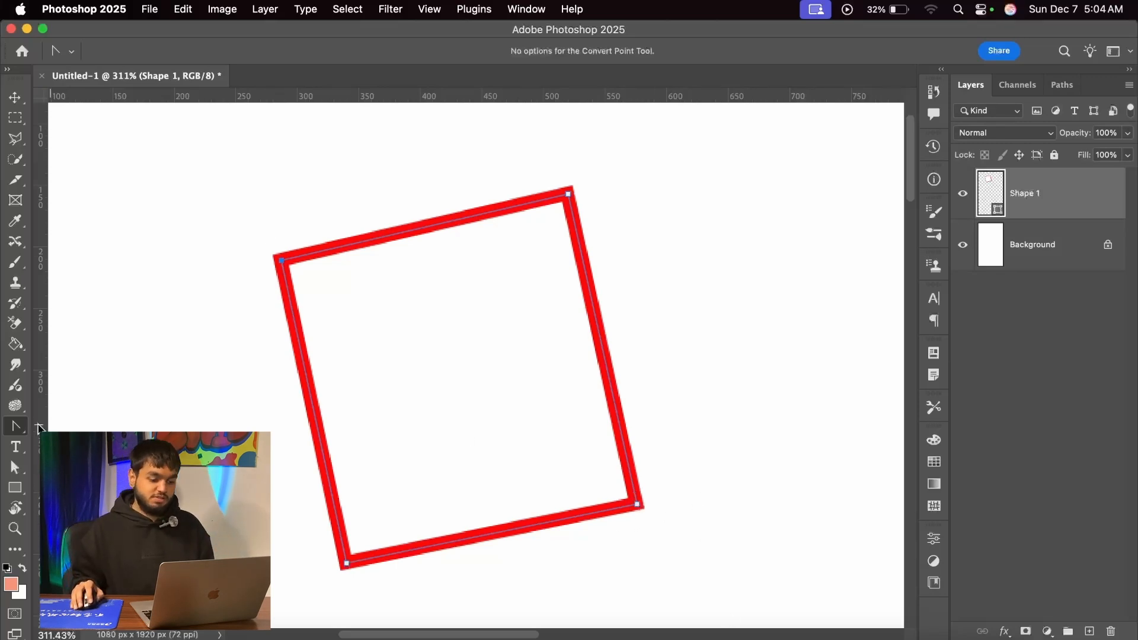
click(11, 425)
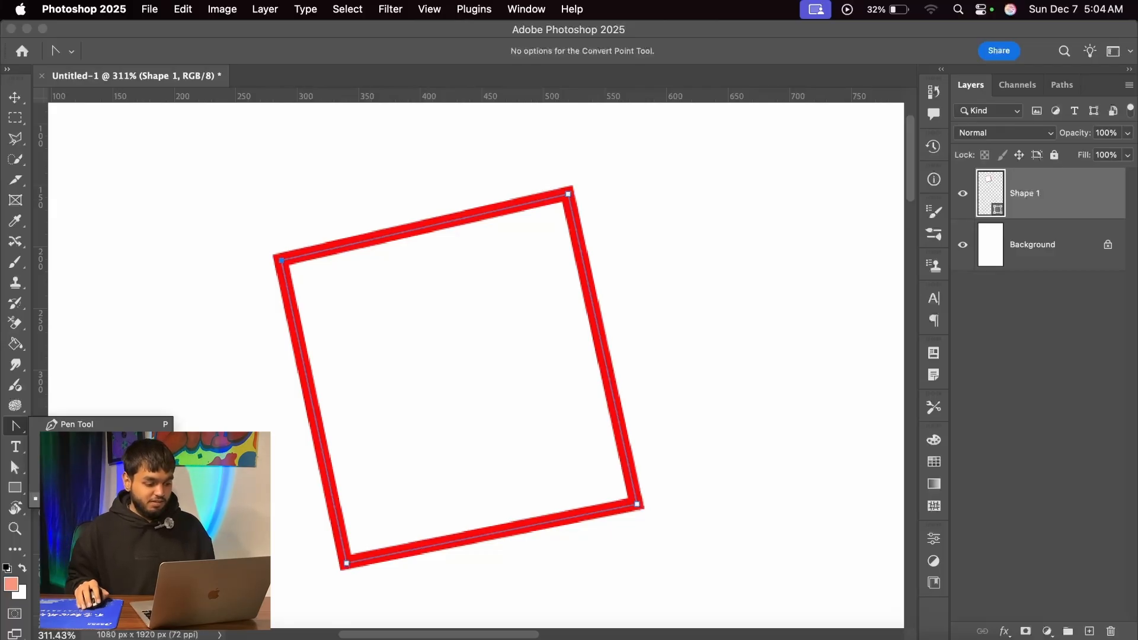
click(98, 500)
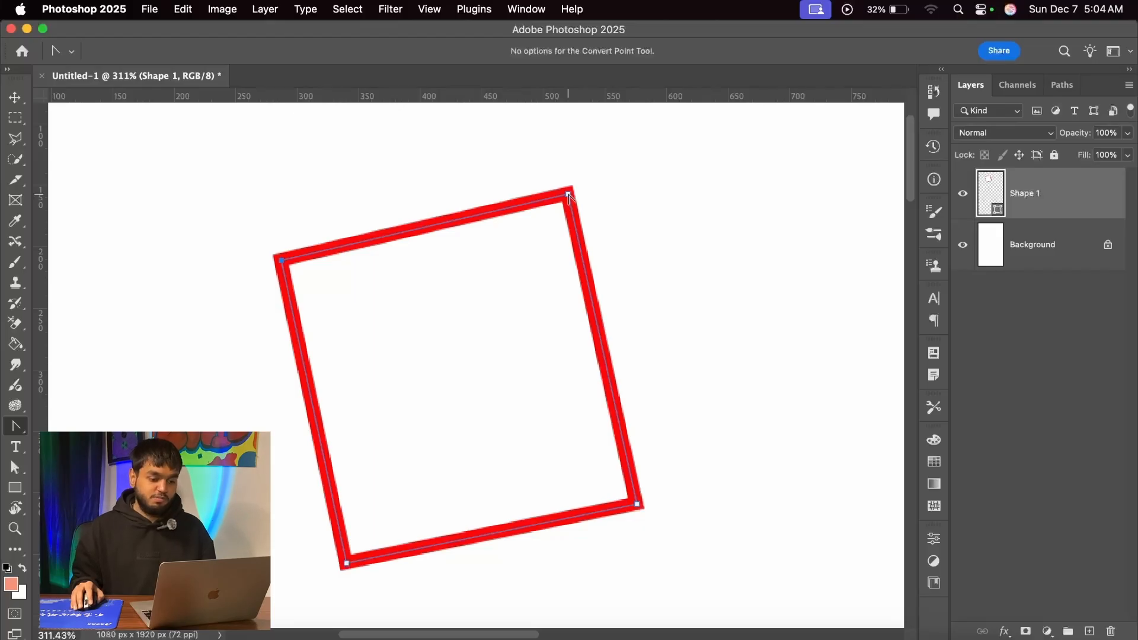
mouse_move(569, 194)
mouse_down()
mouse_move(531, 170)
mouse_move(640, 235)
mouse_up()
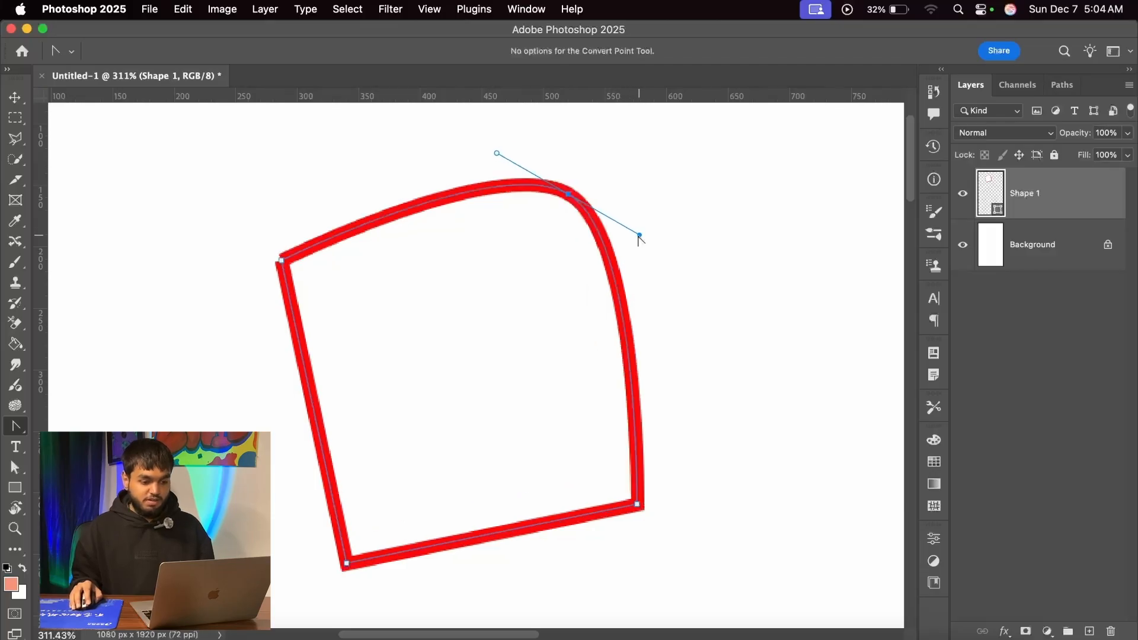
mouse_move(346, 567)
mouse_down()
mouse_move(381, 579)
mouse_move(278, 515)
mouse_up()
scroll(431, 400, down, 3)
scroll(430, 400, down, 2)
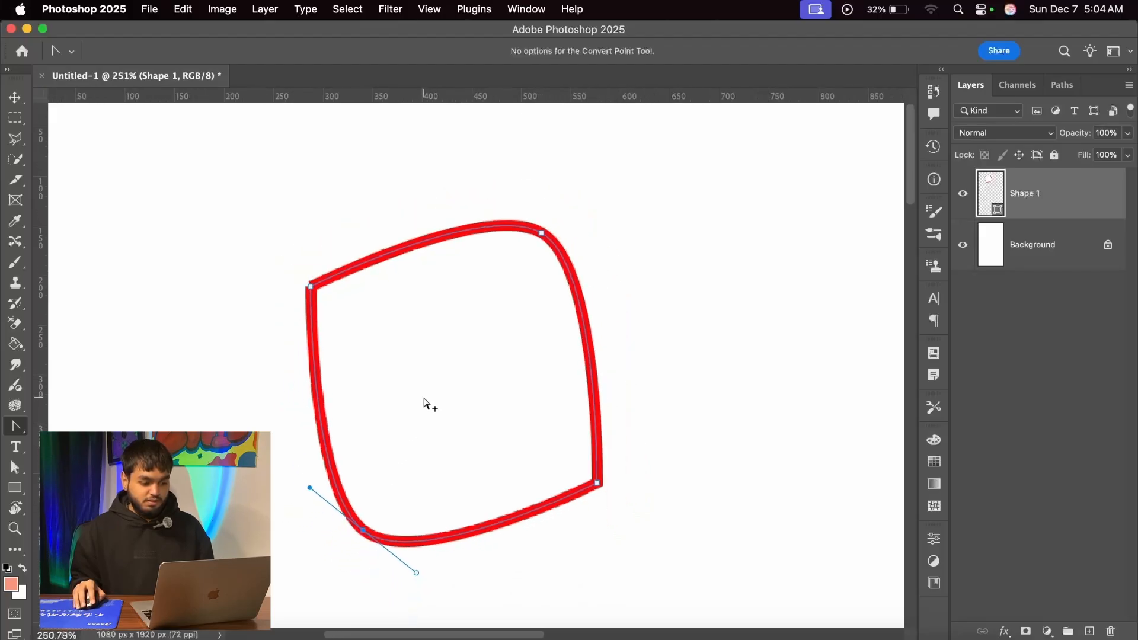
scroll(427, 401, up, 3)
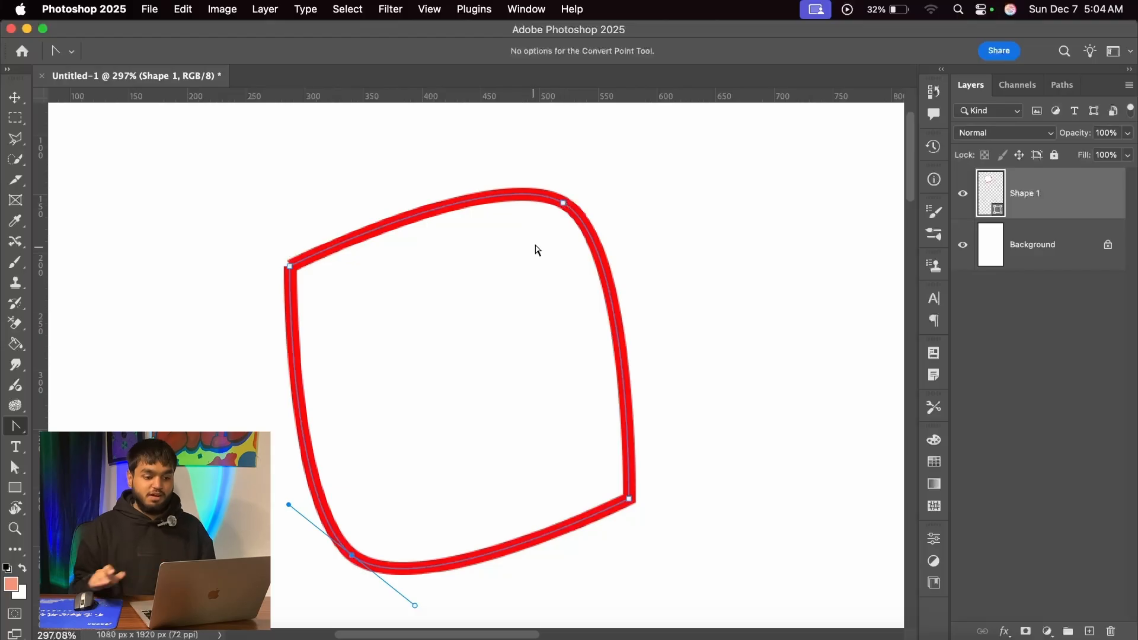
Convert the curved upper-right and lower-left anchors back to sharp corners, re-curving and sharpening the upper-right one once more with the Convert Point tool
click(563, 203)
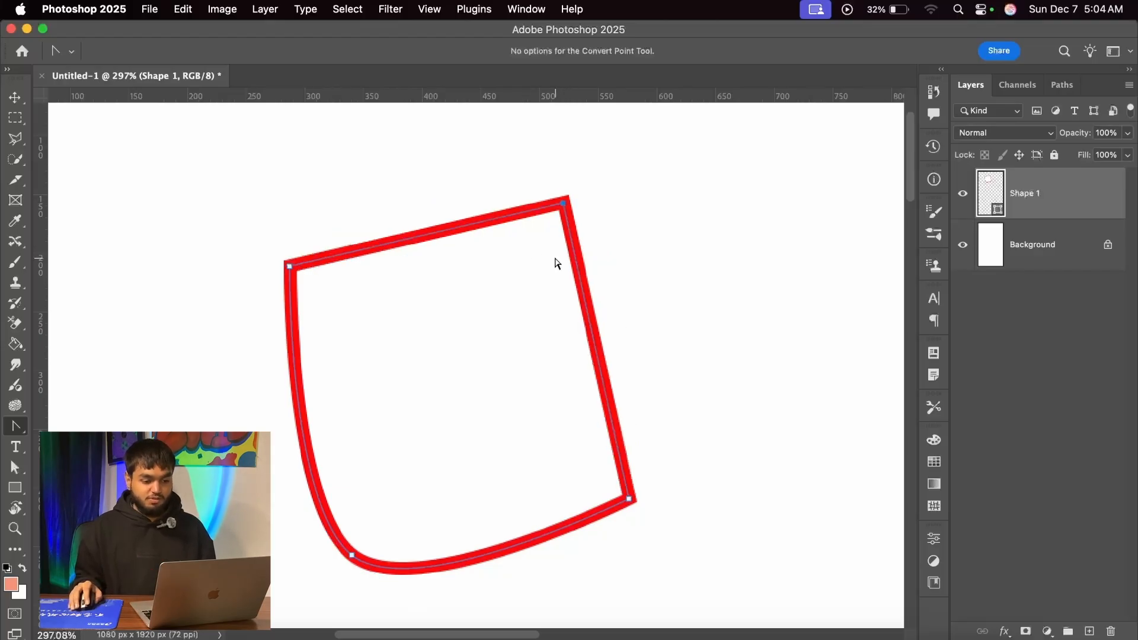
click(350, 557)
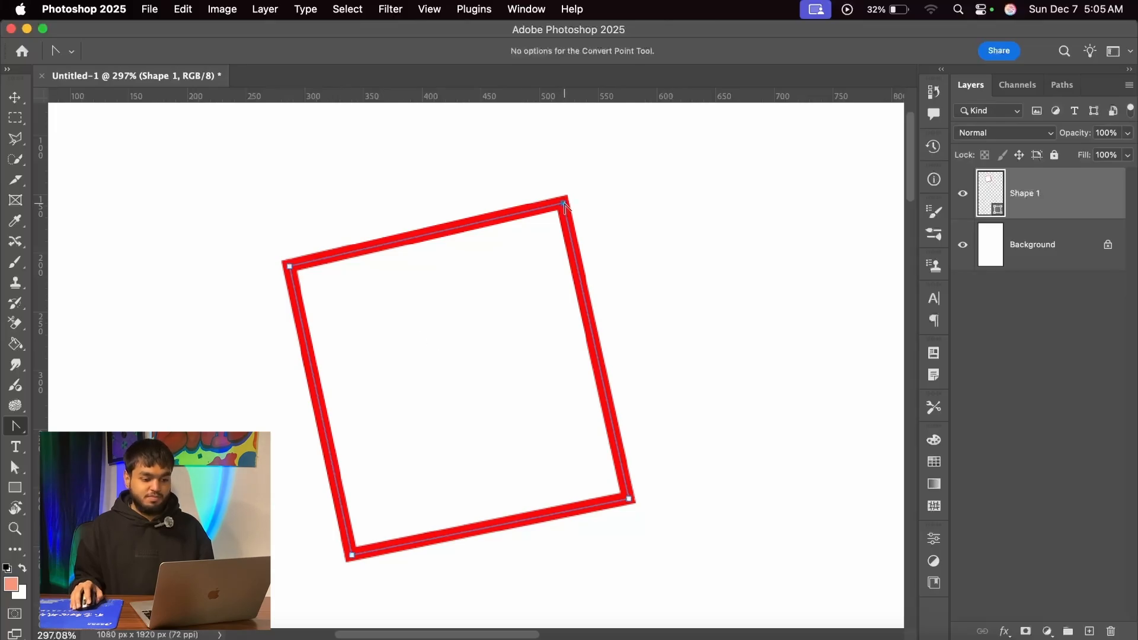
drag(564, 205, 635, 240)
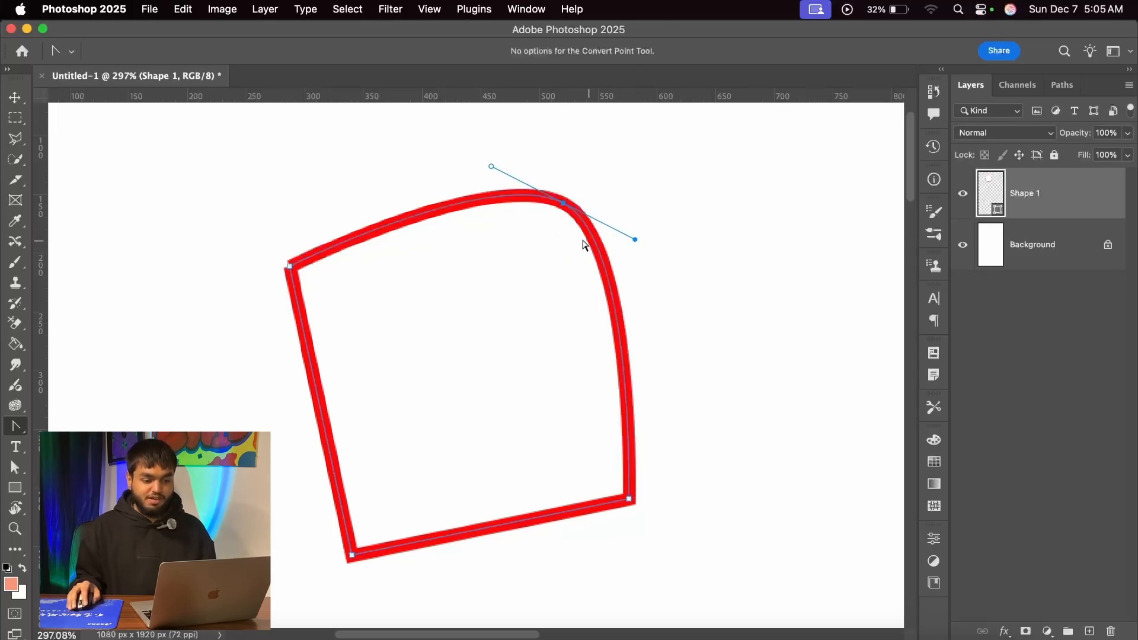
click(564, 205)
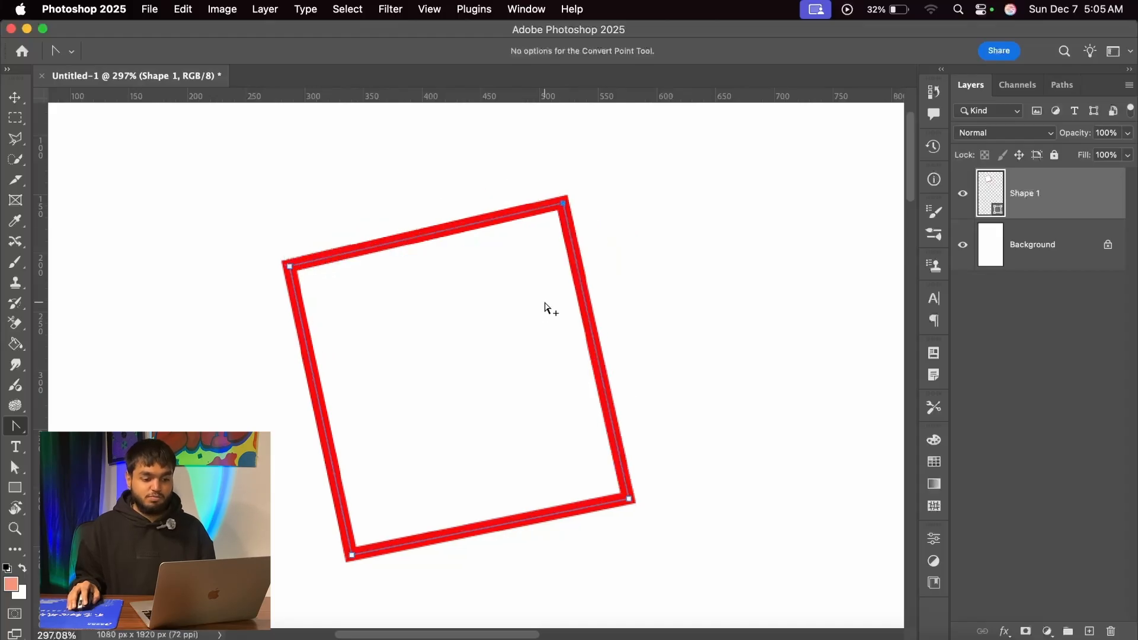
scroll(554, 304, down, 1)
right_click(12, 428)
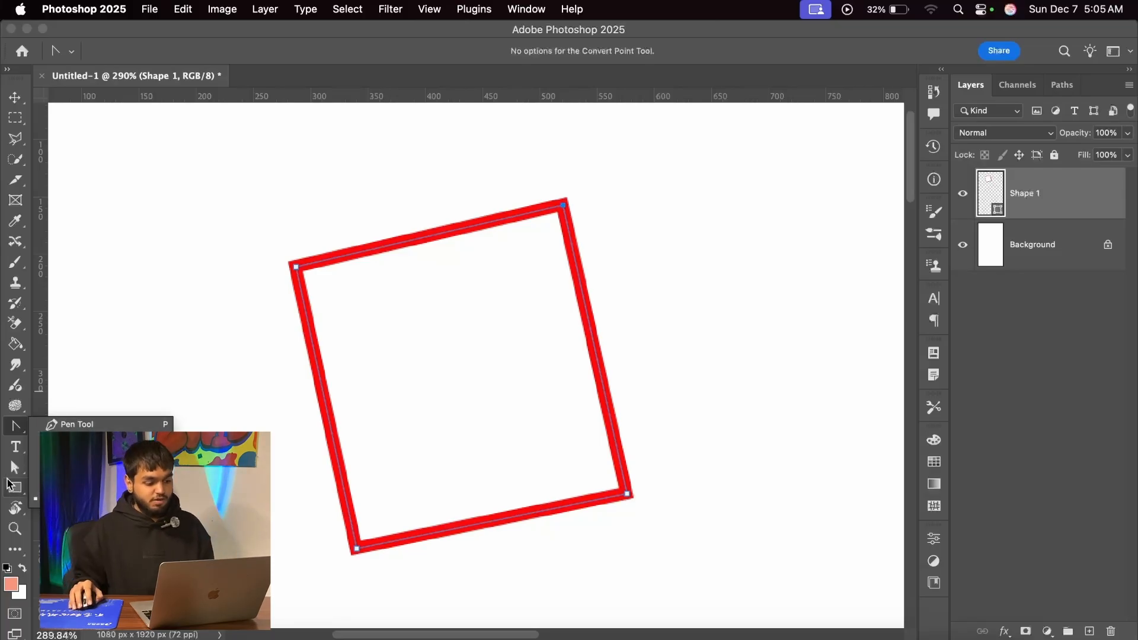
click(11, 471)
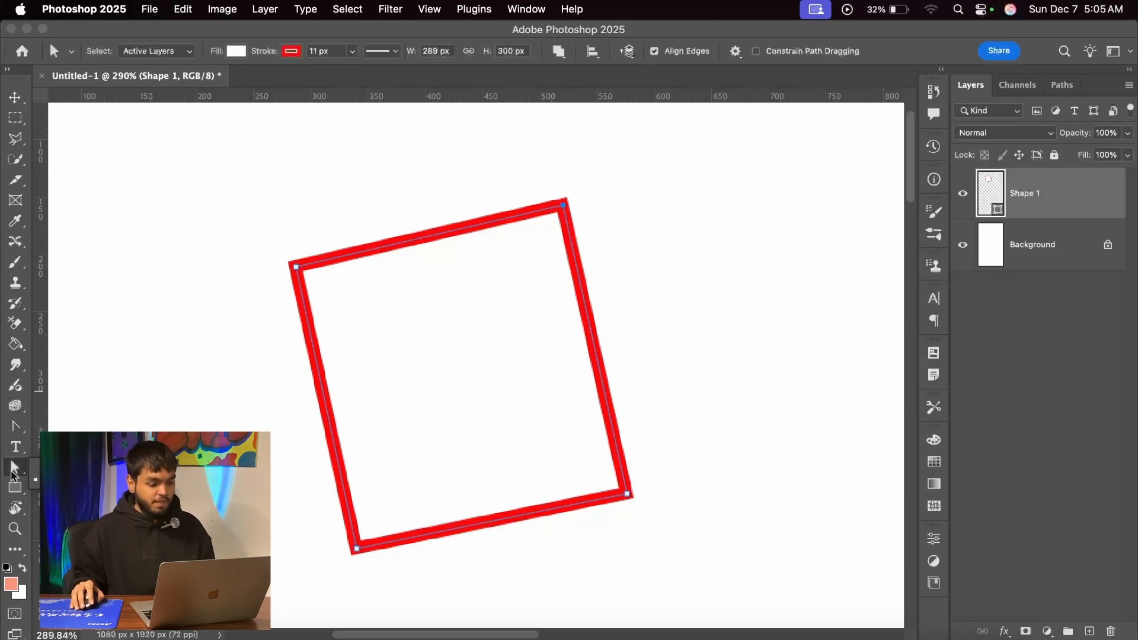
click(18, 427)
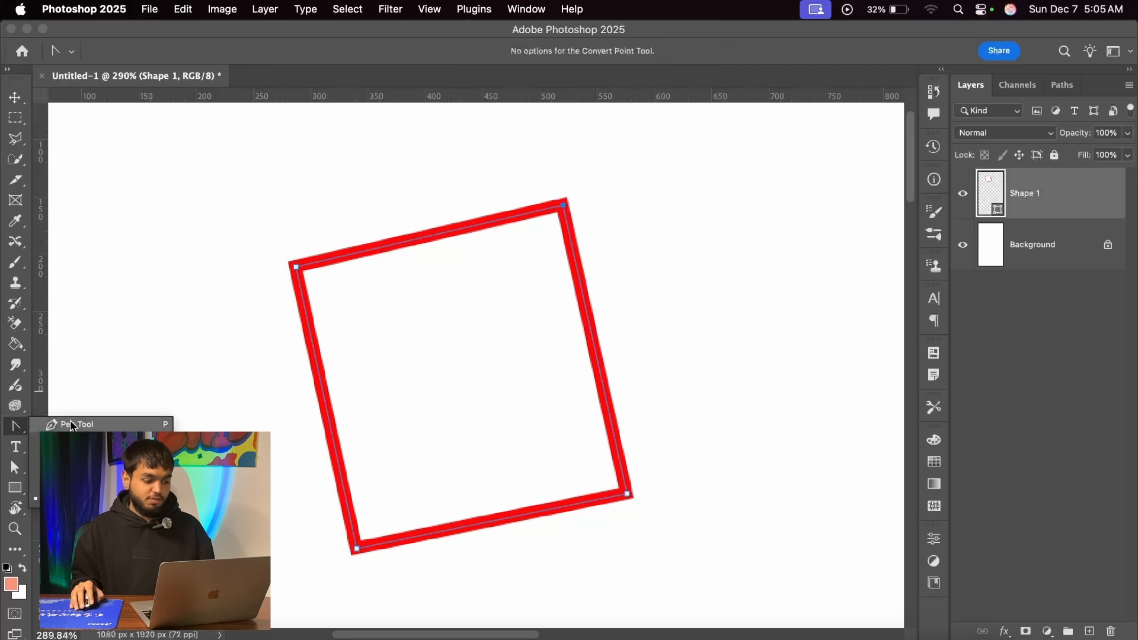
scroll(384, 394, down, 2)
scroll(107, 460, up, 2)
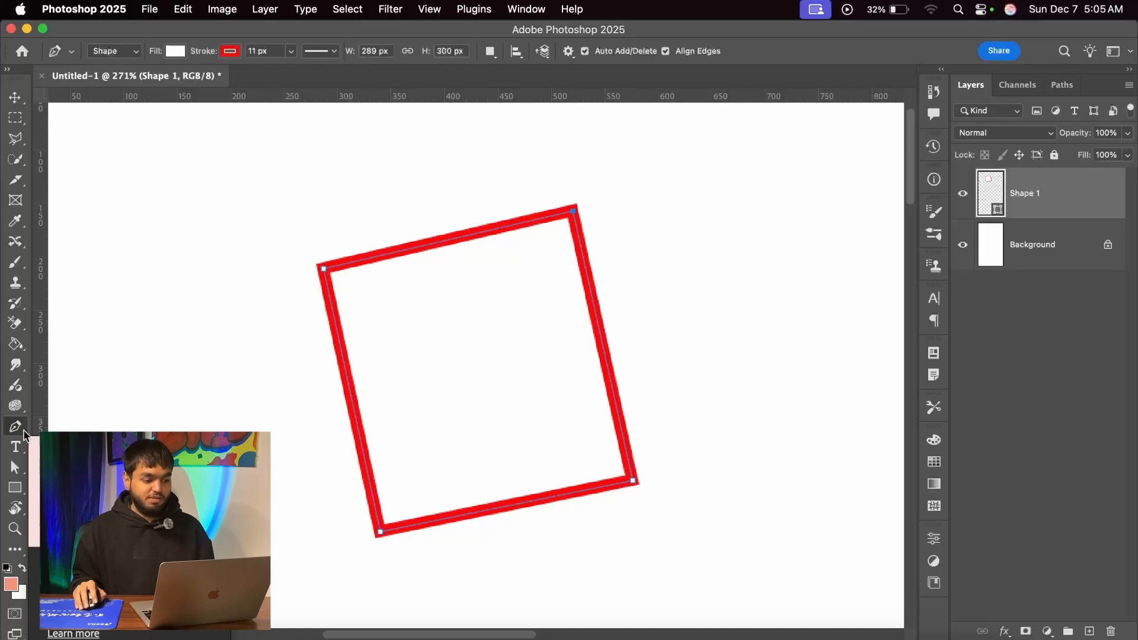
scroll(341, 260, up, 2)
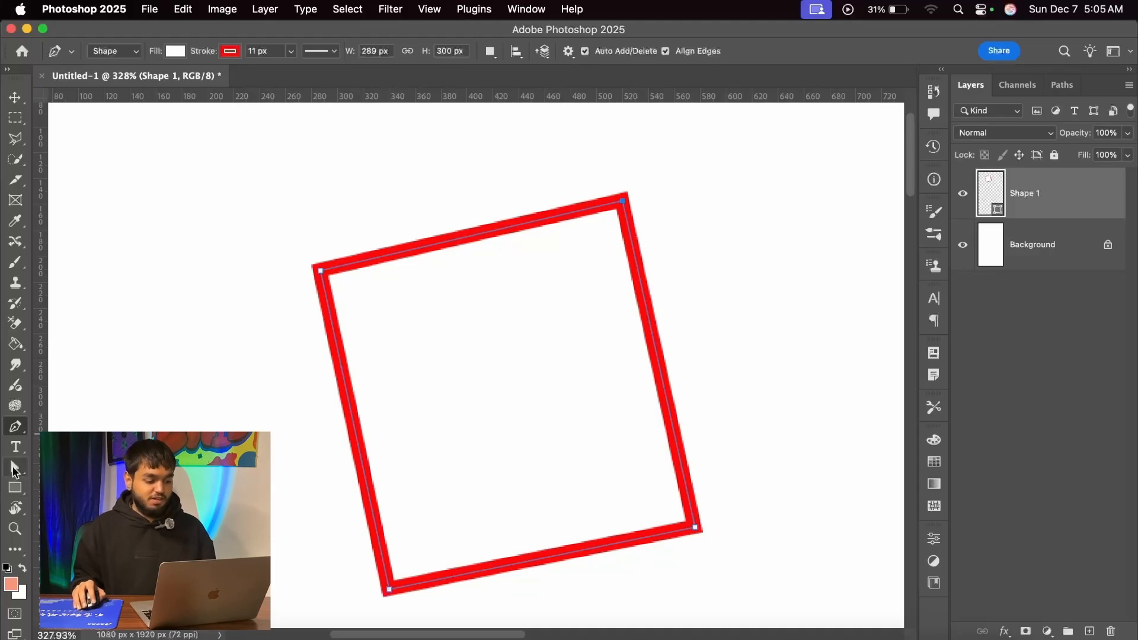
Move the whole square path slightly up and to the right on the canvas with the Path Selection tool
click(15, 470)
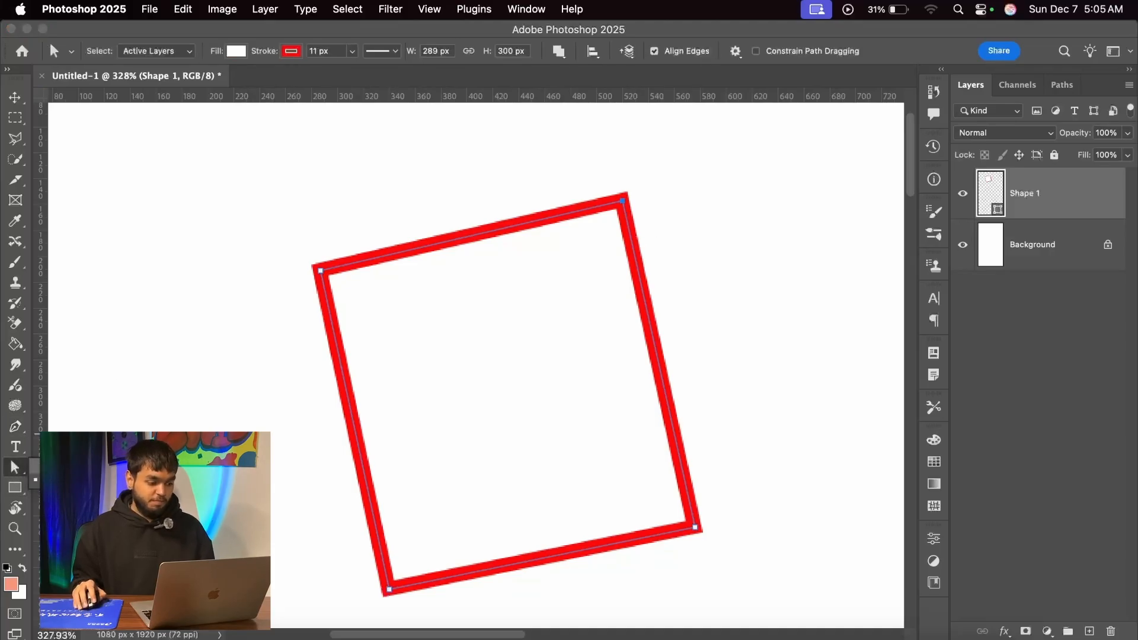
click(77, 466)
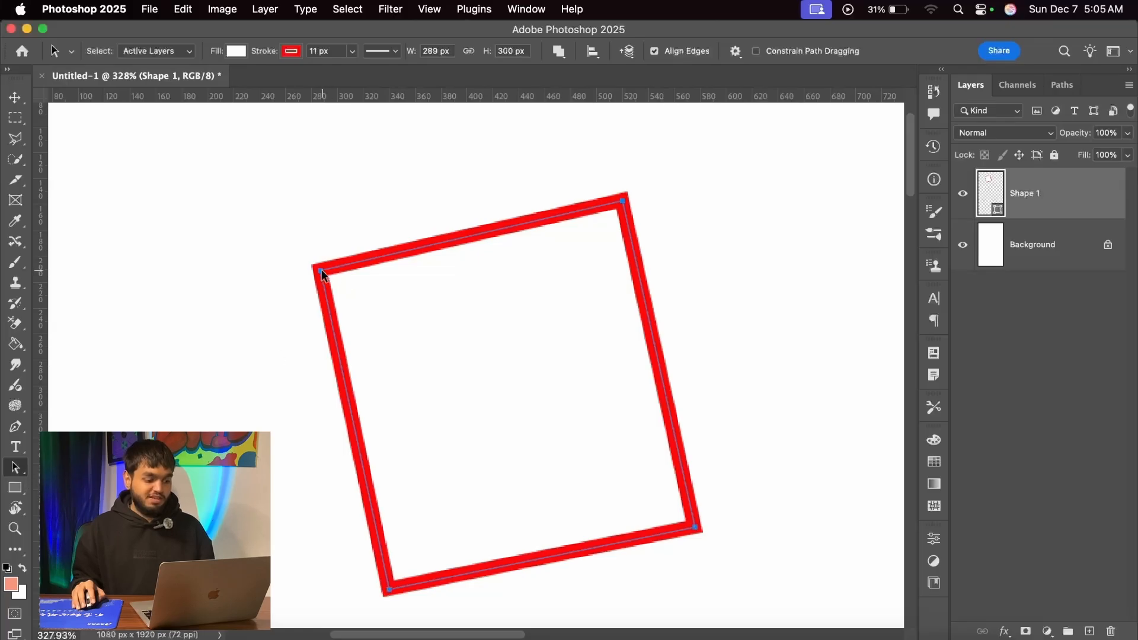
mouse_move(322, 276)
mouse_down()
mouse_move(436, 224)
mouse_move(316, 310)
mouse_move(408, 236)
mouse_move(302, 267)
mouse_move(415, 246)
mouse_move(358, 254)
mouse_up()
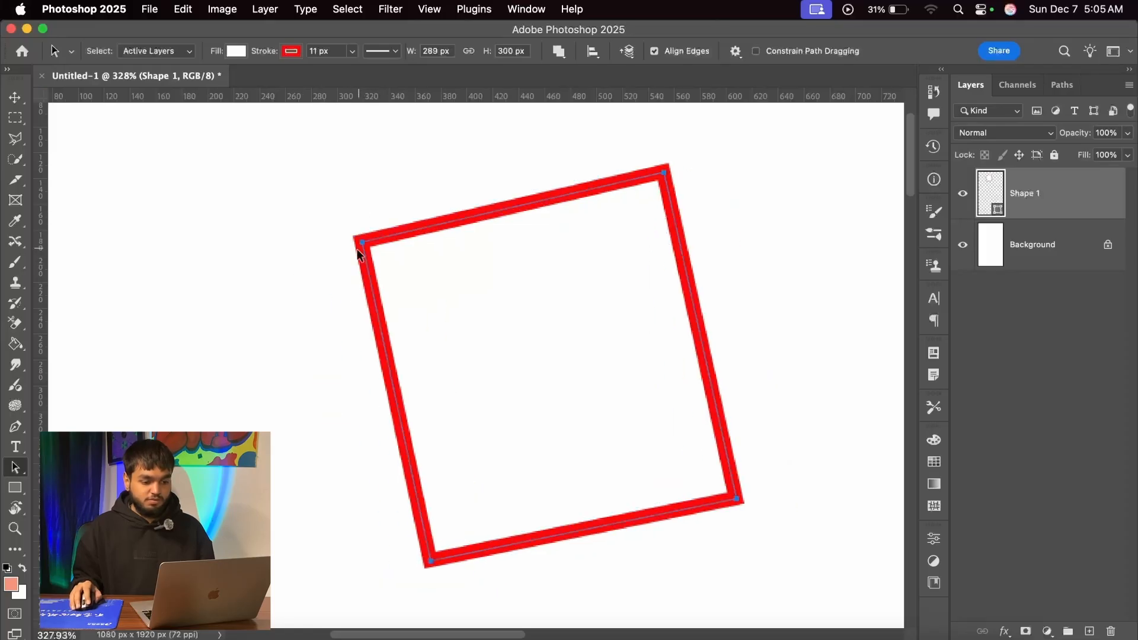
Try shifting the square's two upper anchors together with the Direct Selection tool, and undo the moves
click(15, 467)
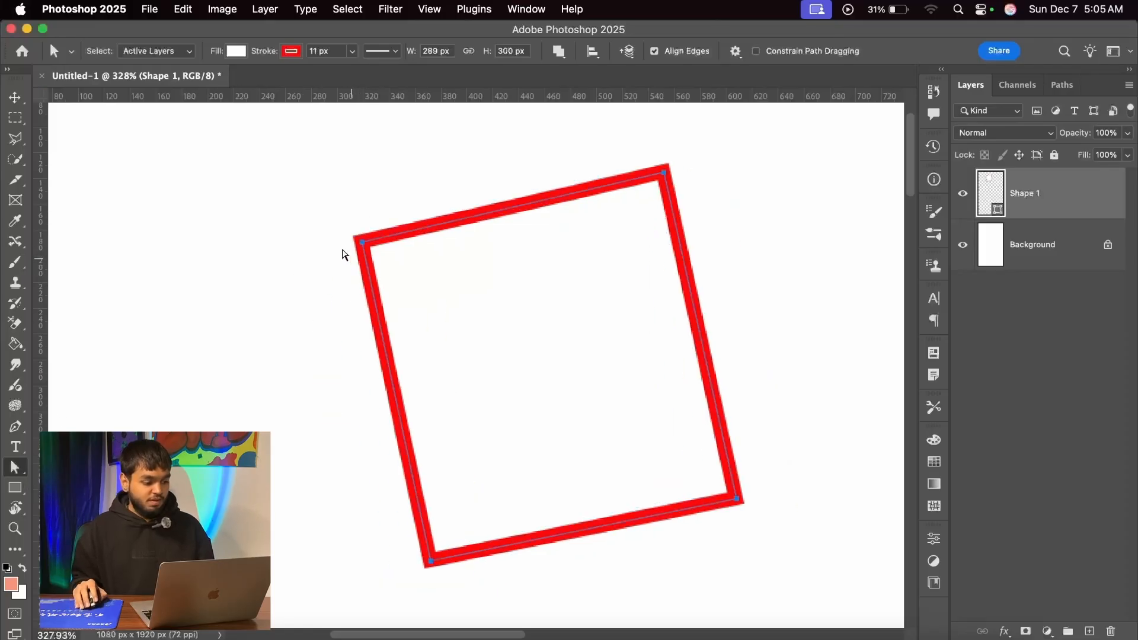
drag(322, 210, 335, 244)
drag(389, 210, 329, 247)
drag(329, 192, 338, 230)
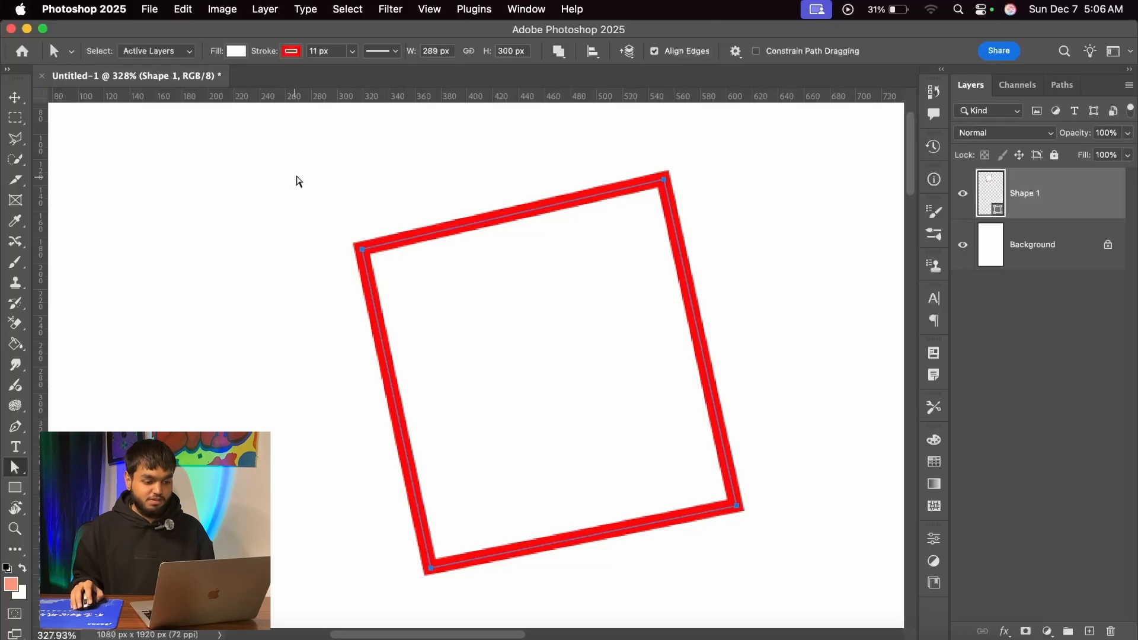
drag(303, 142, 754, 274)
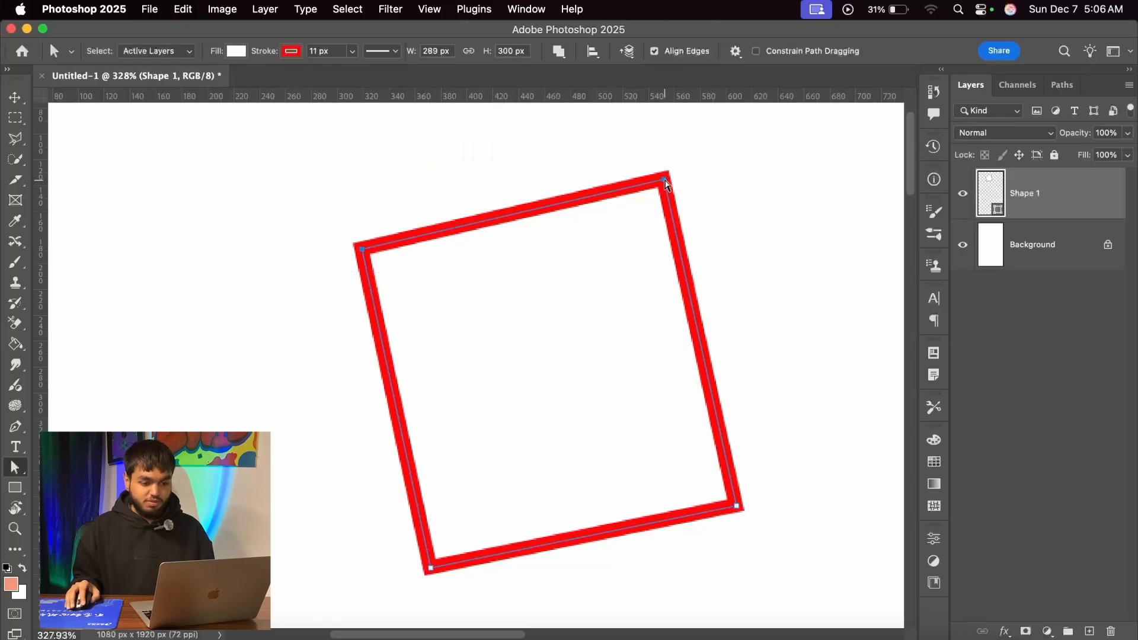
drag(665, 184, 721, 201)
drag(652, 209, 503, 197)
key(super+z)
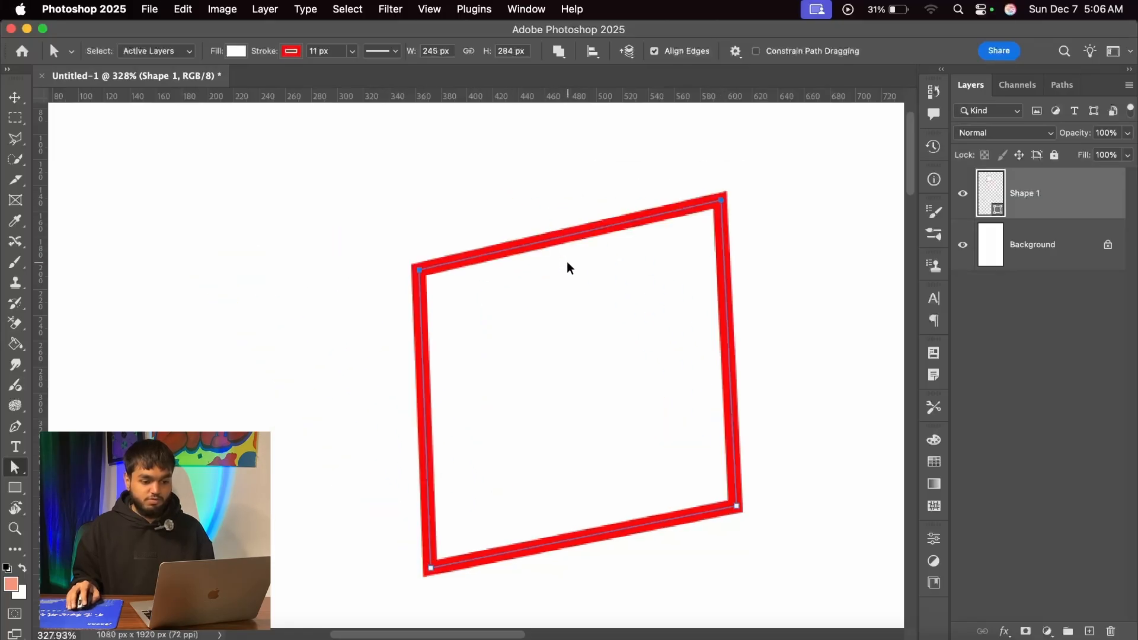
key(super+z)
key(super+z)
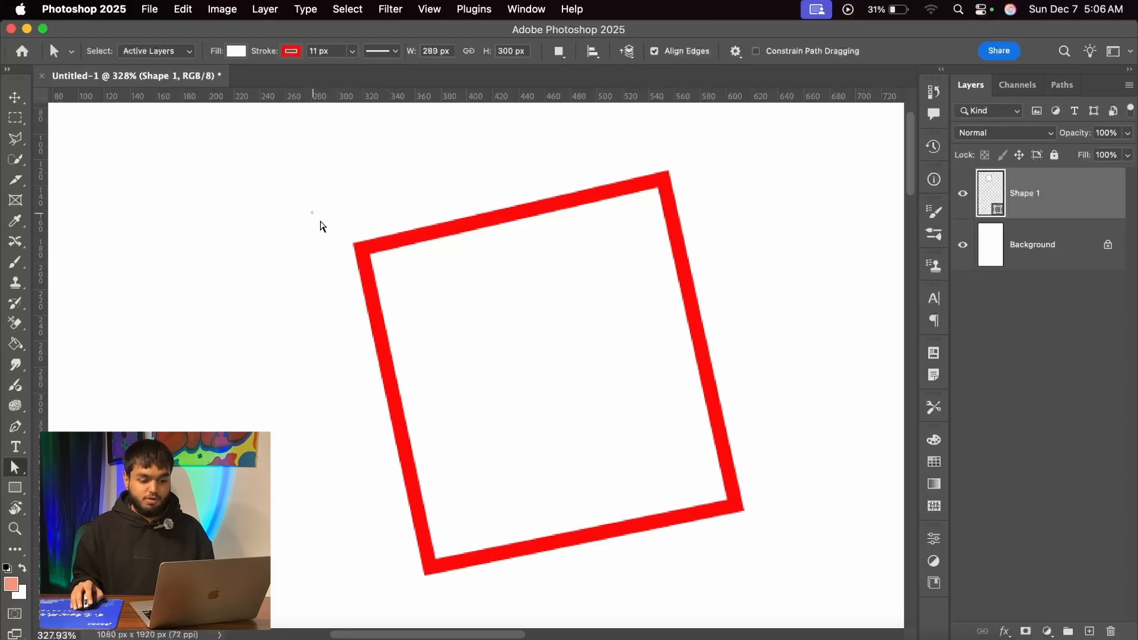
Try moving the square's upper-left and lower-right anchors together, both outward and inward, undoing each move
drag(310, 211, 457, 324)
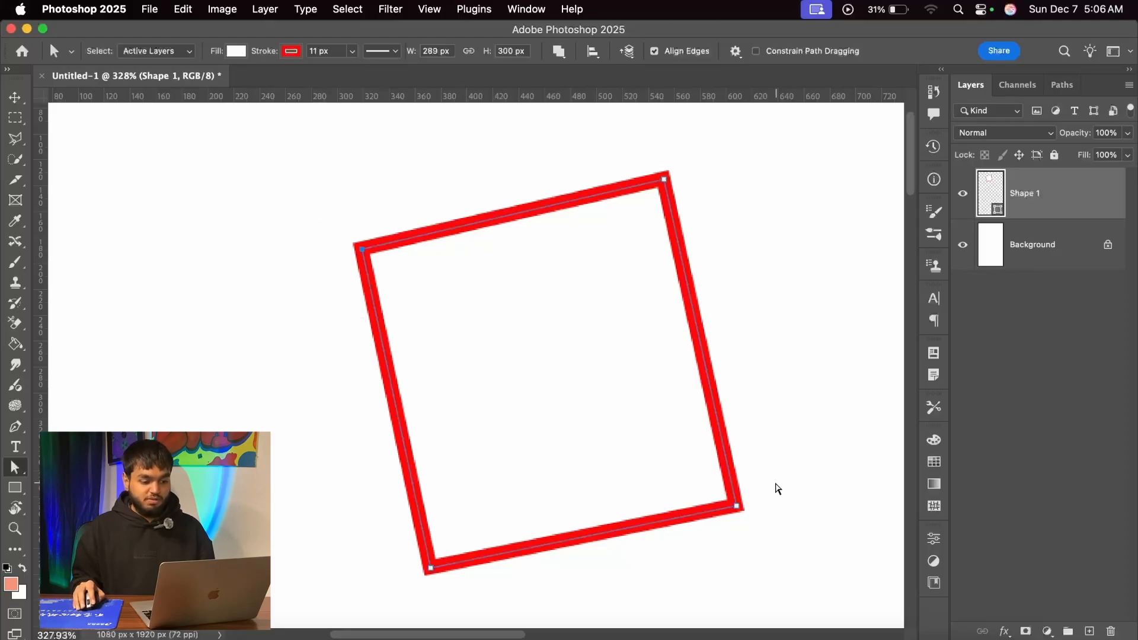
drag(771, 455, 685, 580)
drag(741, 509, 797, 549)
key(super+z)
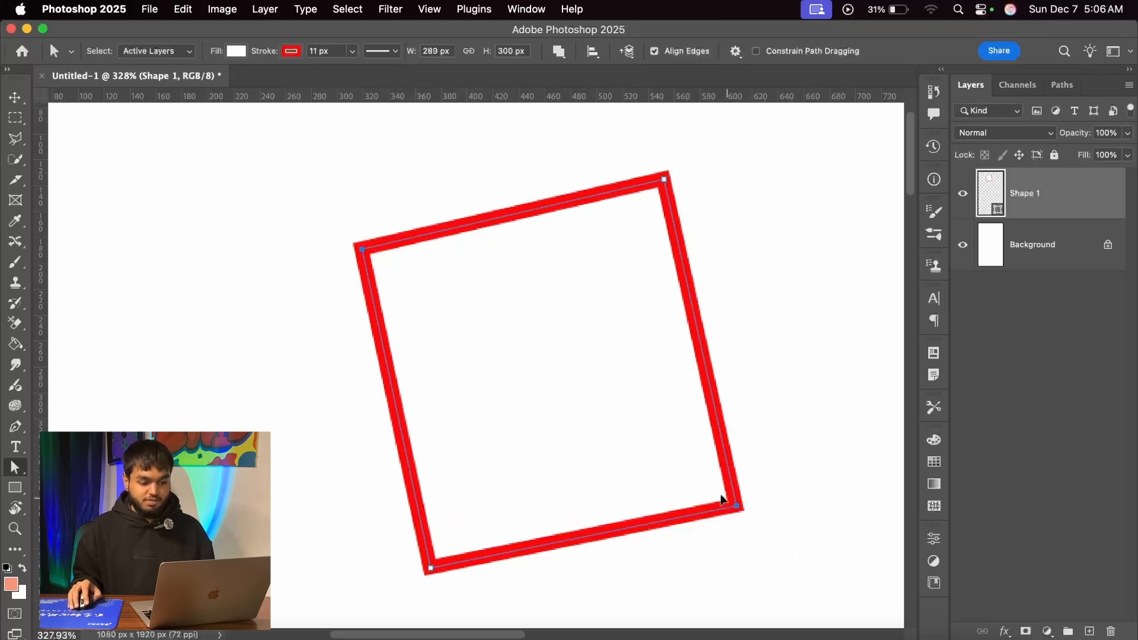
drag(722, 499, 610, 442)
key(super+z)
Try moving the square's upper-left, upper-right and lower-right anchors together toward the inside of the shape, and undo it
scroll(518, 387, down, 2)
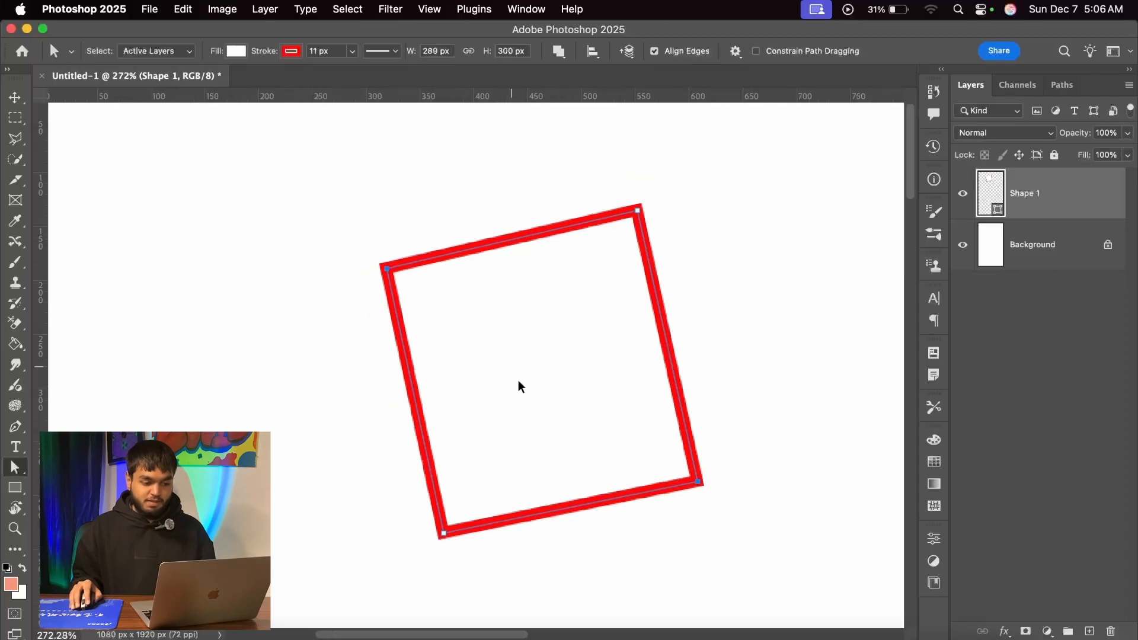
drag(326, 229, 461, 341)
scroll(447, 320, up, 2)
scroll(438, 311, down, 1)
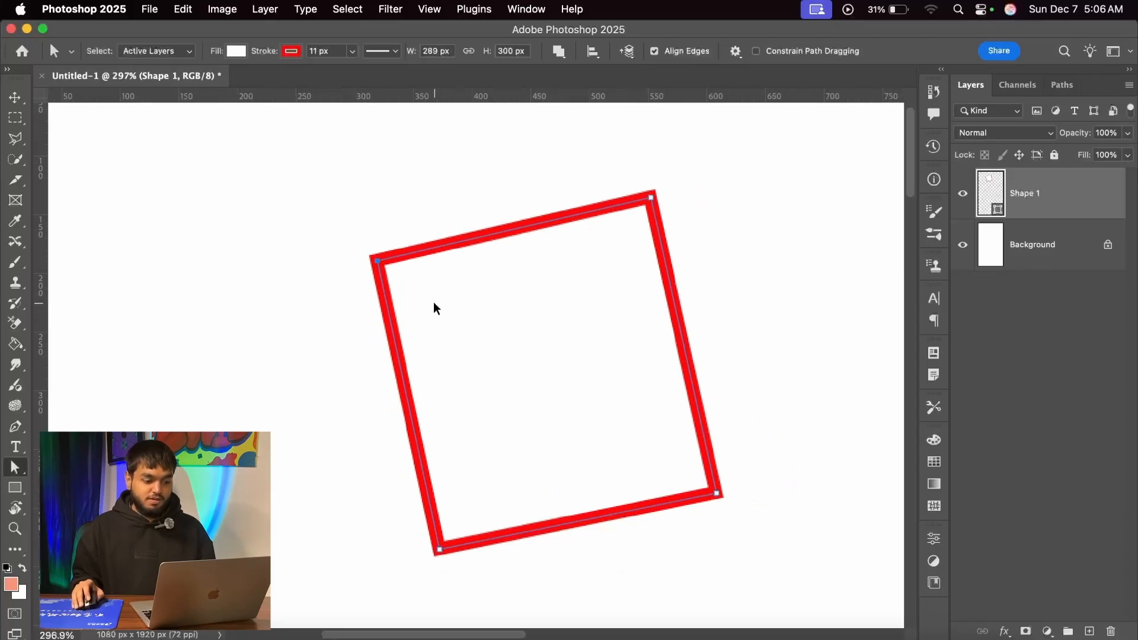
scroll(371, 274, up, 2)
drag(338, 219, 408, 291)
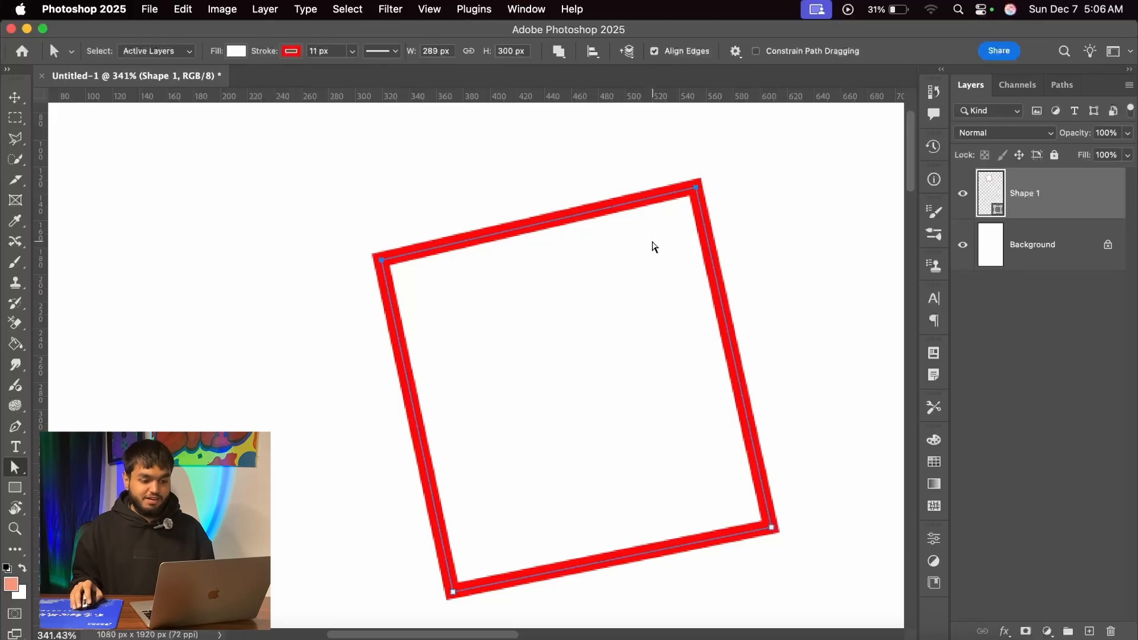
drag(810, 508, 727, 568)
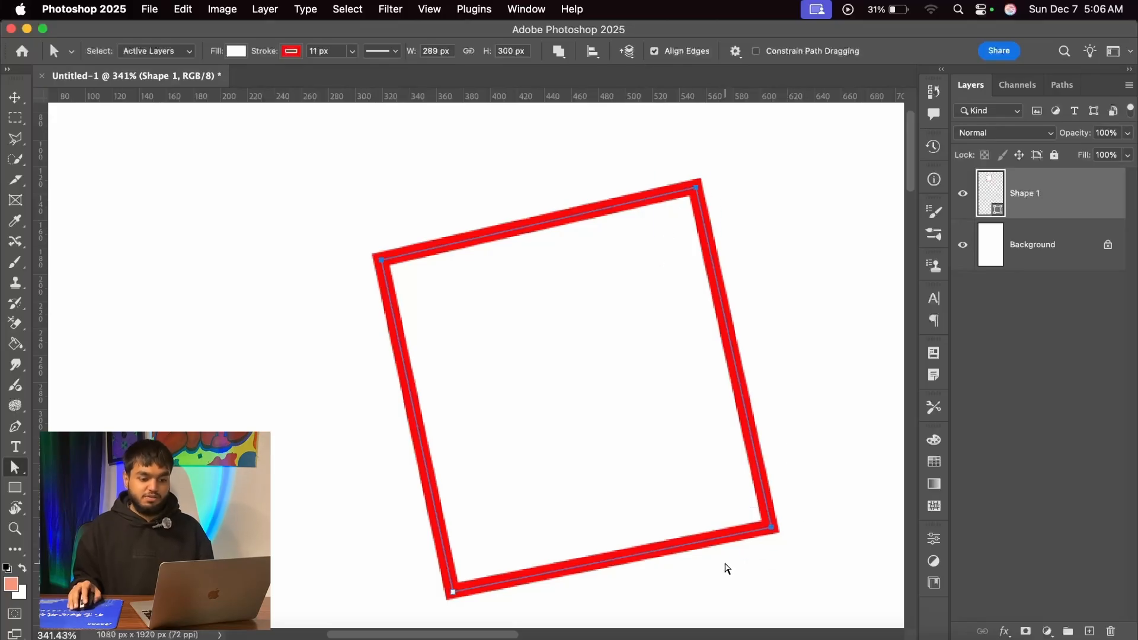
drag(771, 531, 528, 466)
key(super+z)
Try moving every anchor of the square except the lower-right one upward, and undo it
scroll(536, 461, down, 3)
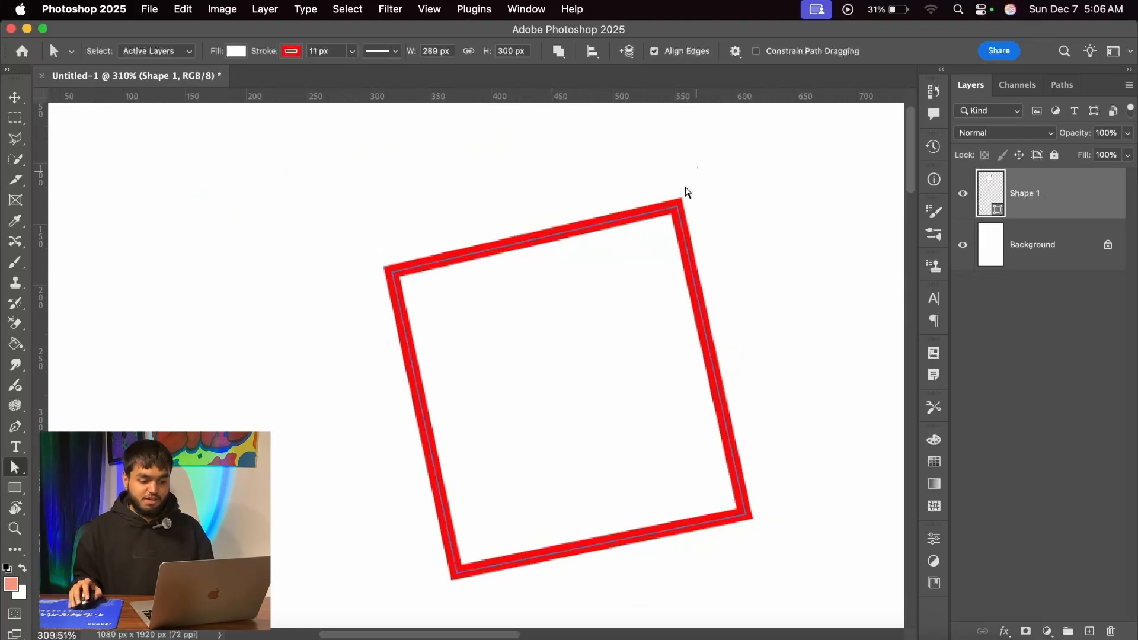
drag(389, 535, 498, 608)
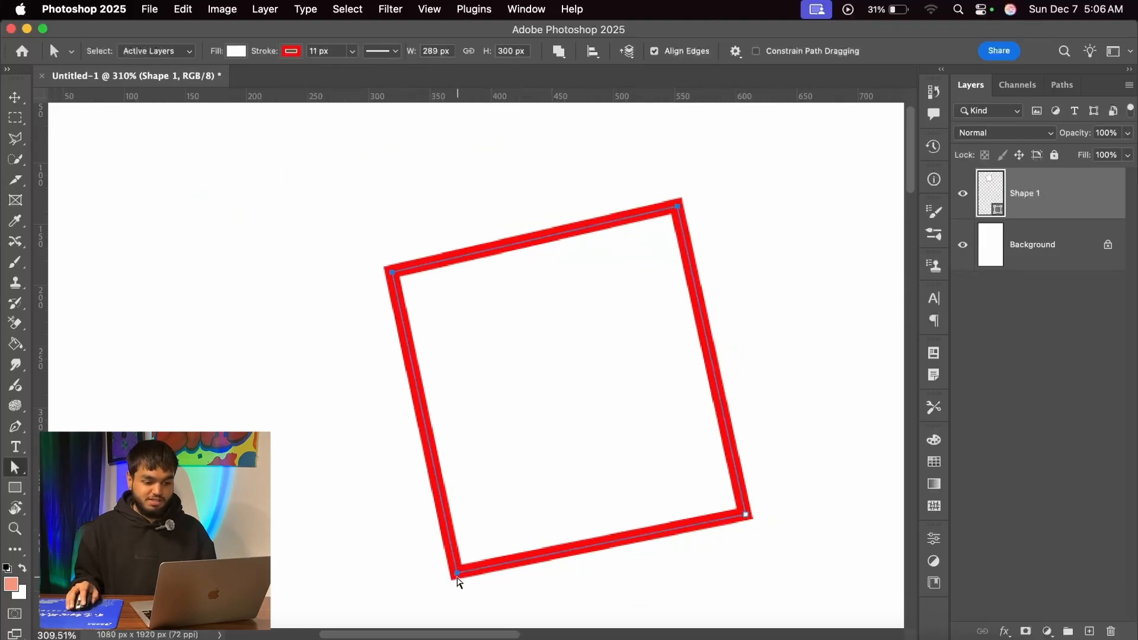
drag(457, 575, 464, 474)
key(super+z)
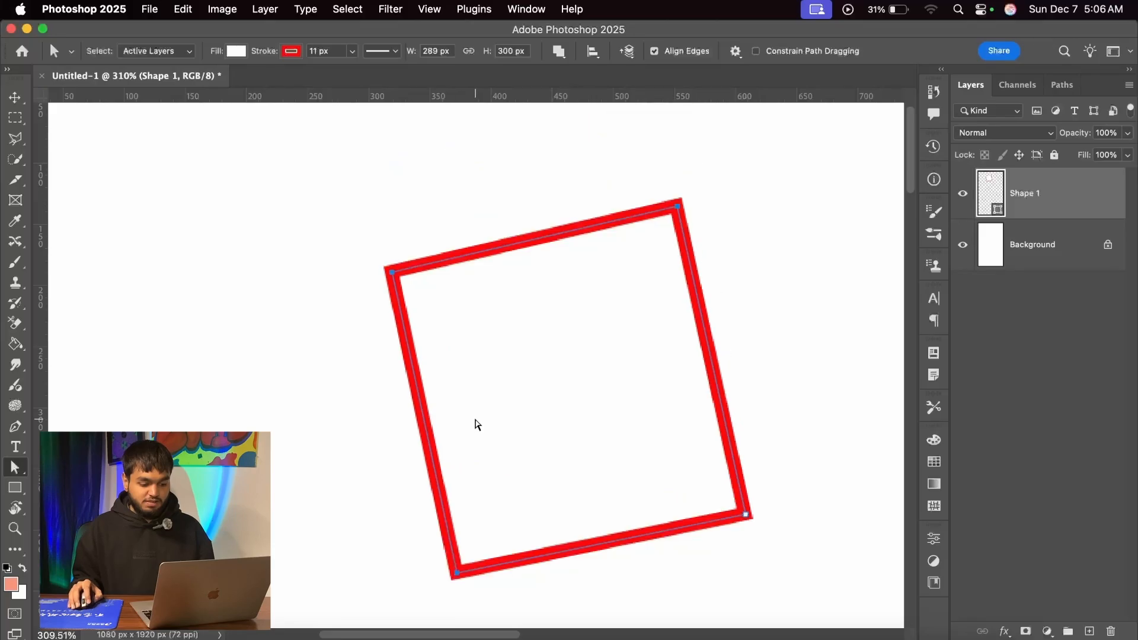
Try moving the two anchors on the square's left side upward together, and undo it
scroll(440, 294, down, 3)
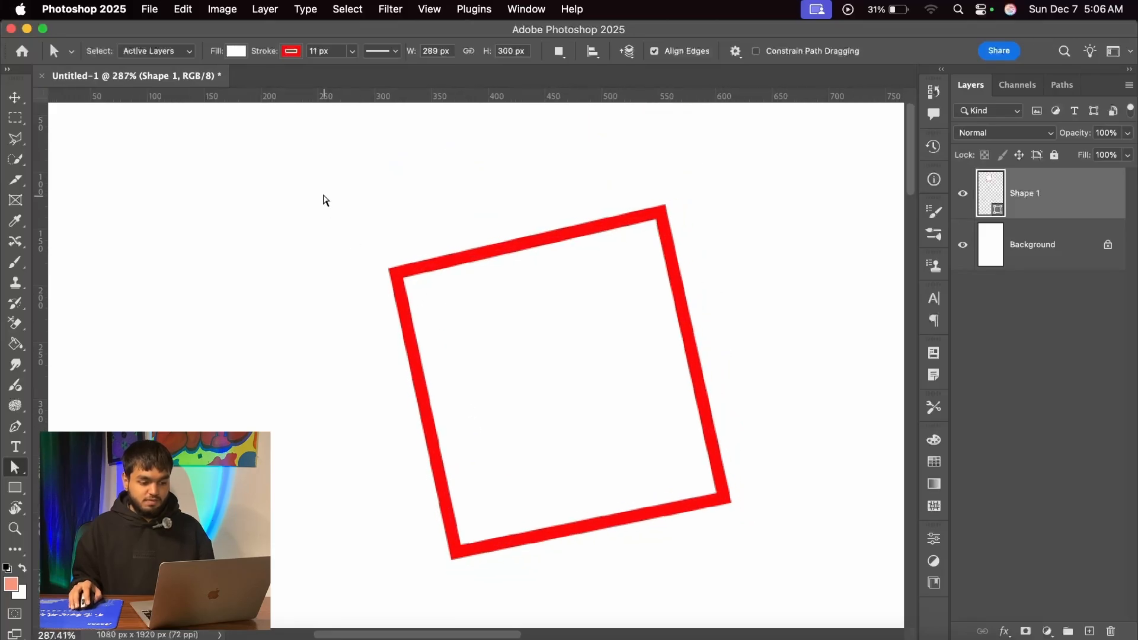
drag(322, 194, 511, 599)
drag(396, 273, 385, 206)
key(super+z)
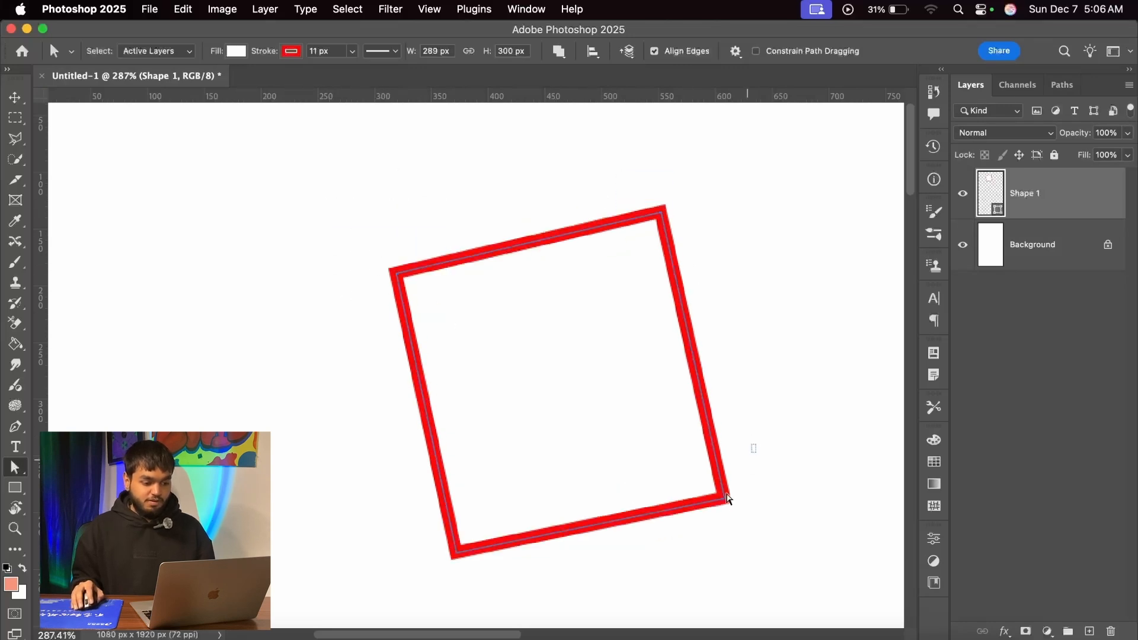
Try moving every anchor of the square except the lower-left one up and to the right, and undo it
drag(724, 501, 794, 445)
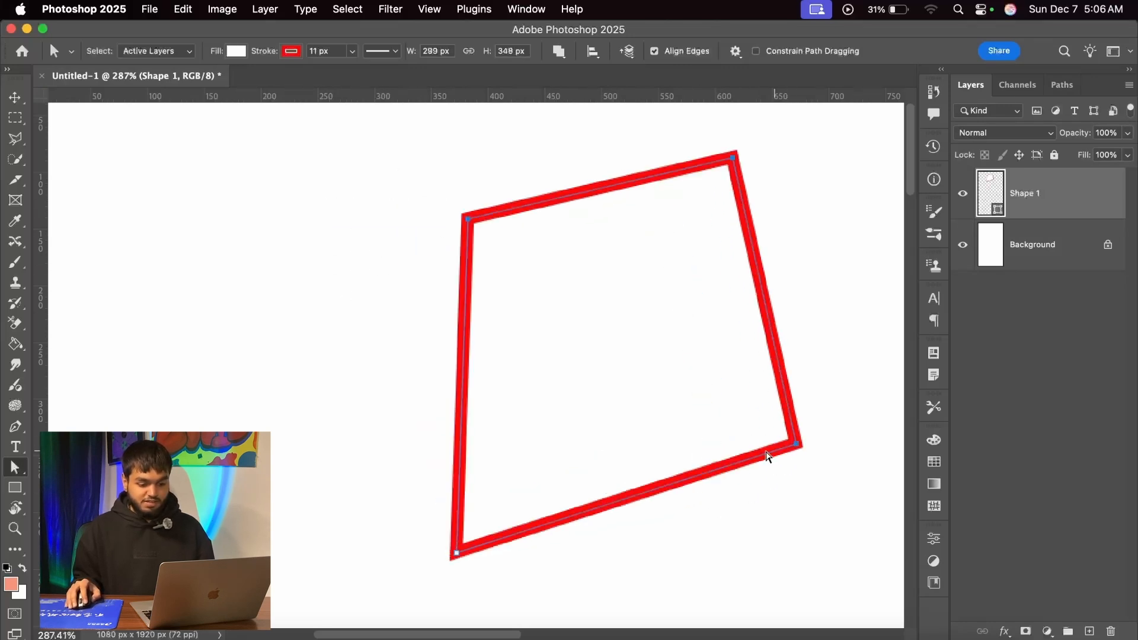
key(super+z)
scroll(381, 330, down, 1)
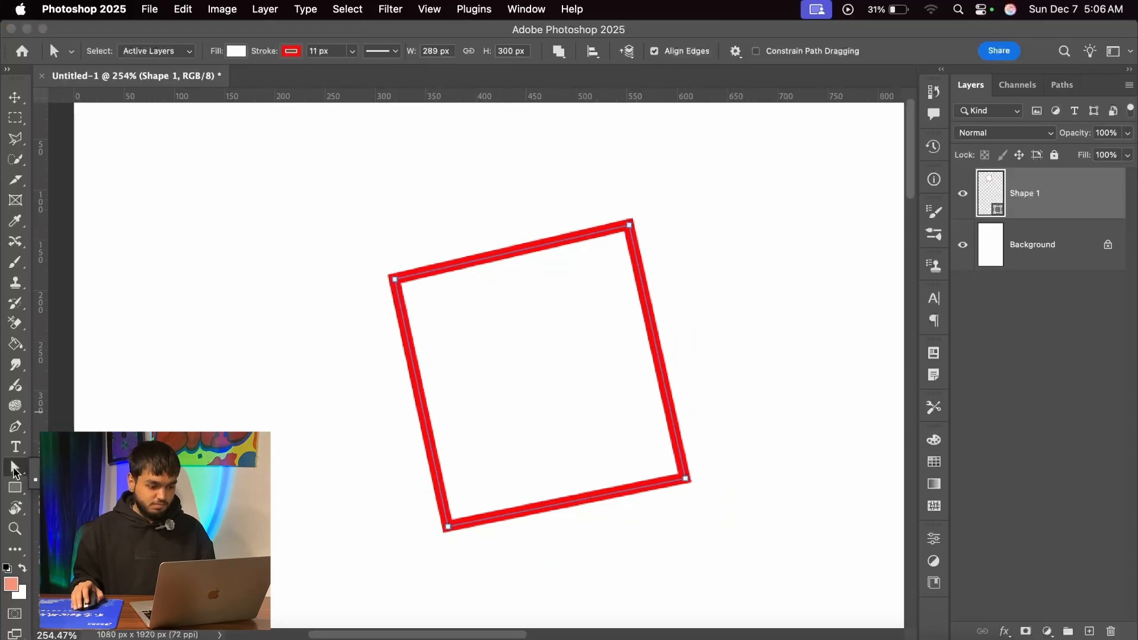
Curve the square's upper-right corner with the Convert Point tool, and convert it back to a sharp corner
right_click(15, 428)
click(108, 501)
scroll(607, 256, up, 1)
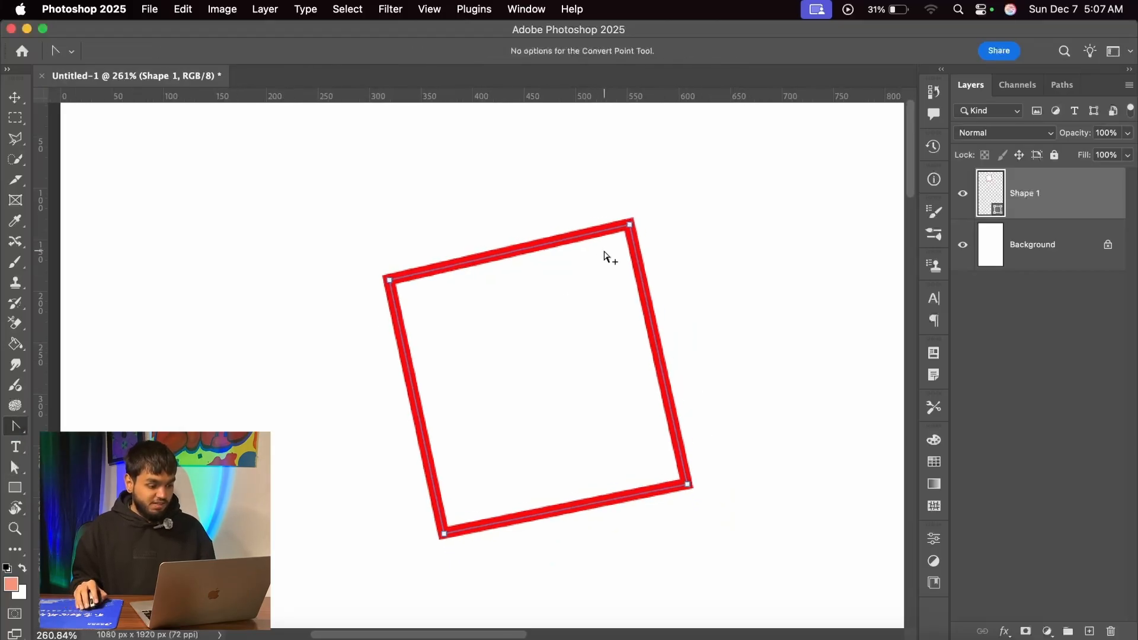
drag(630, 229, 663, 265)
click(630, 226)
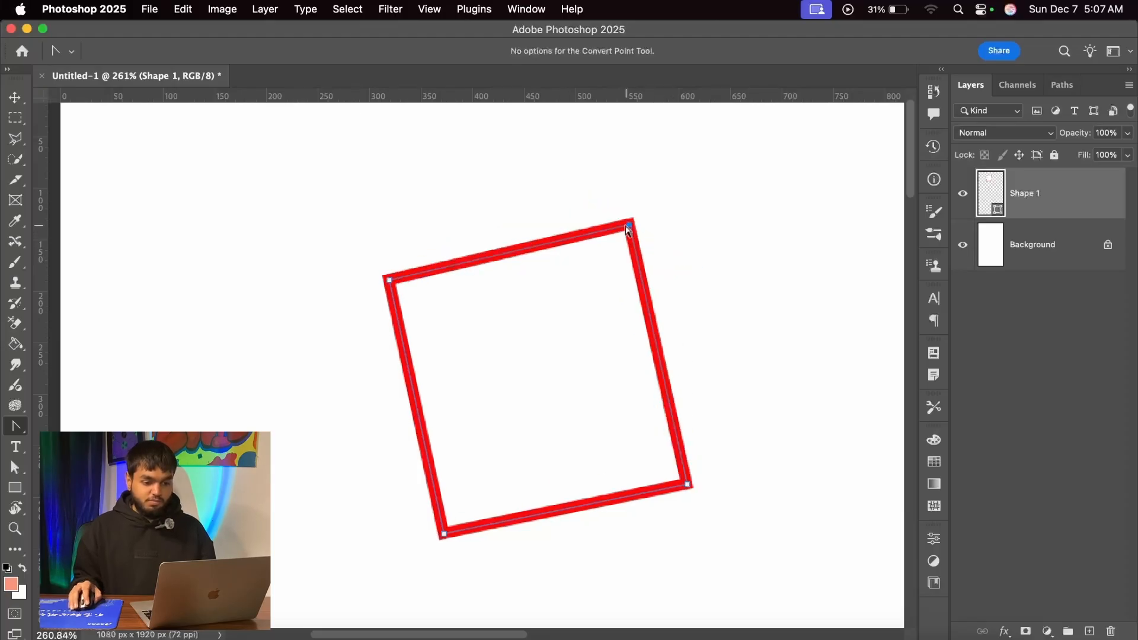
Switch from the Convert Point tool back to the Pen tool in Shape mode
click(12, 430)
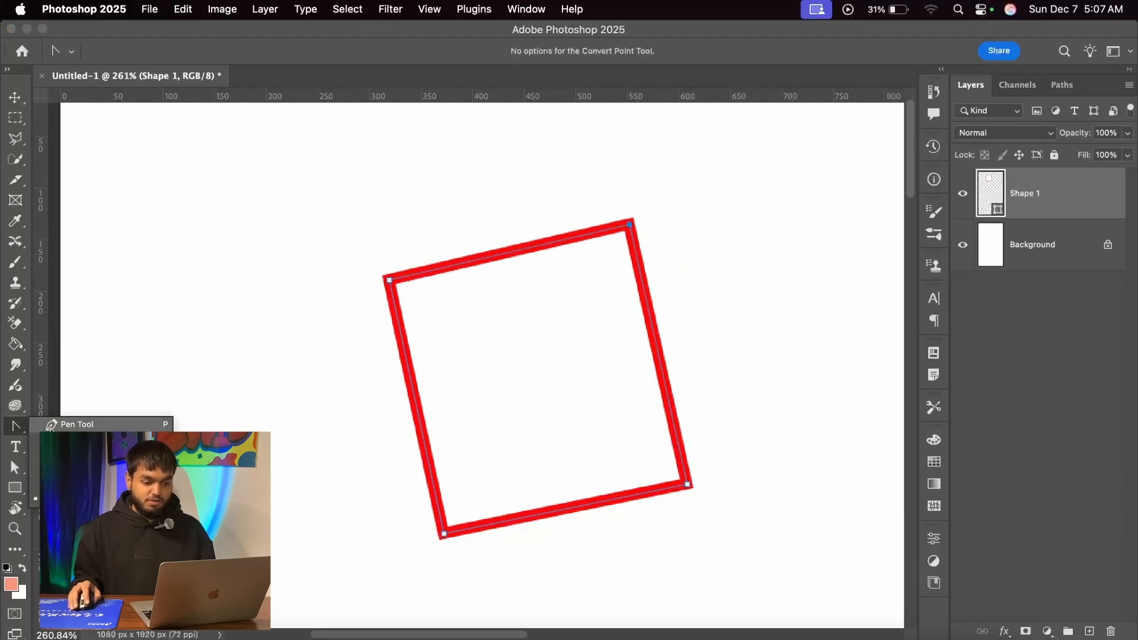
click(79, 425)
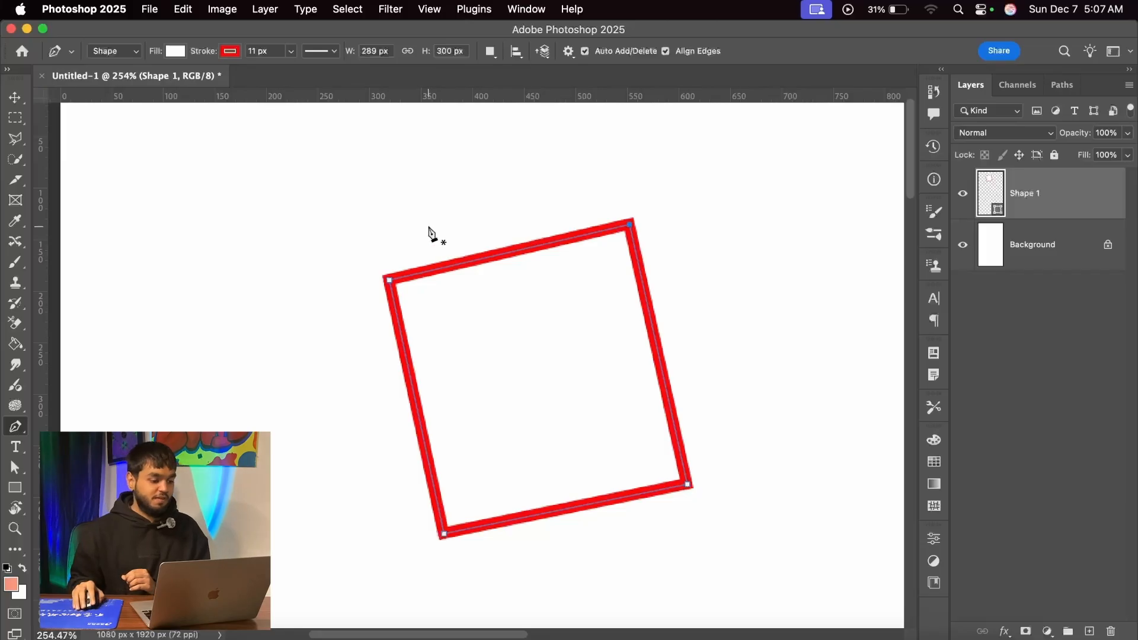
scroll(442, 287, up, 2)
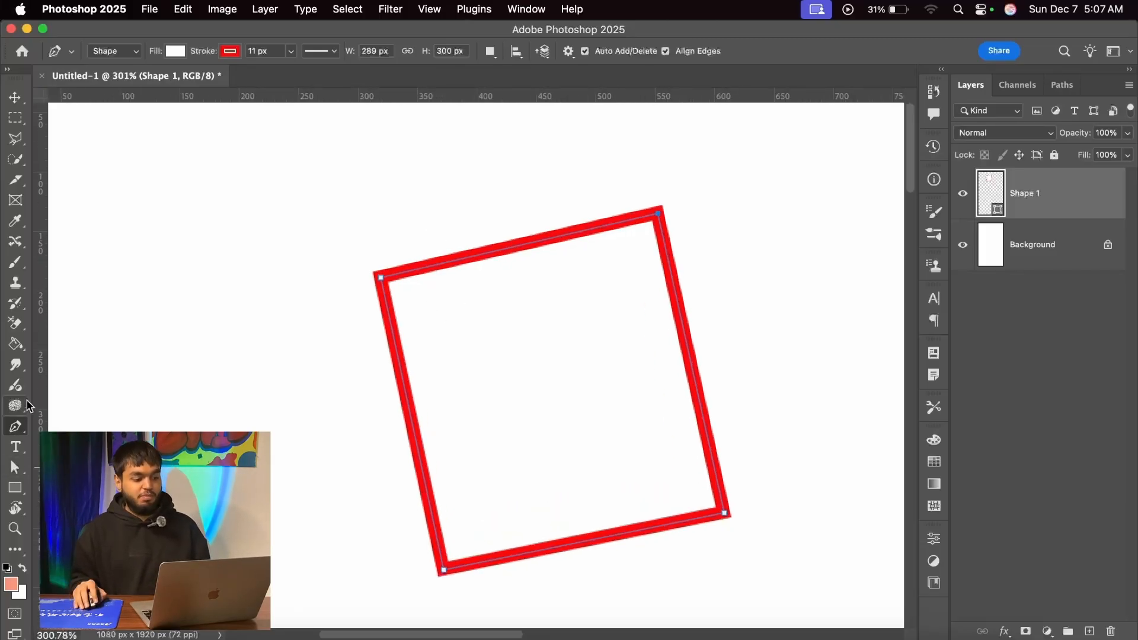
scroll(596, 289, down, 1)
scroll(649, 330, up, 2)
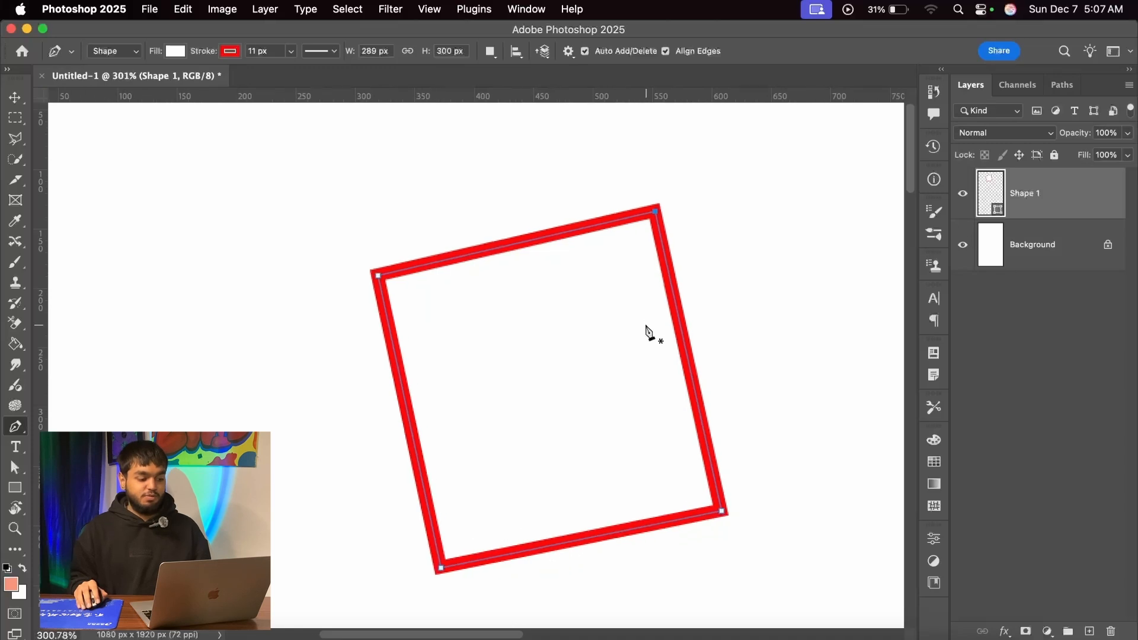
scroll(534, 278, down, 1)
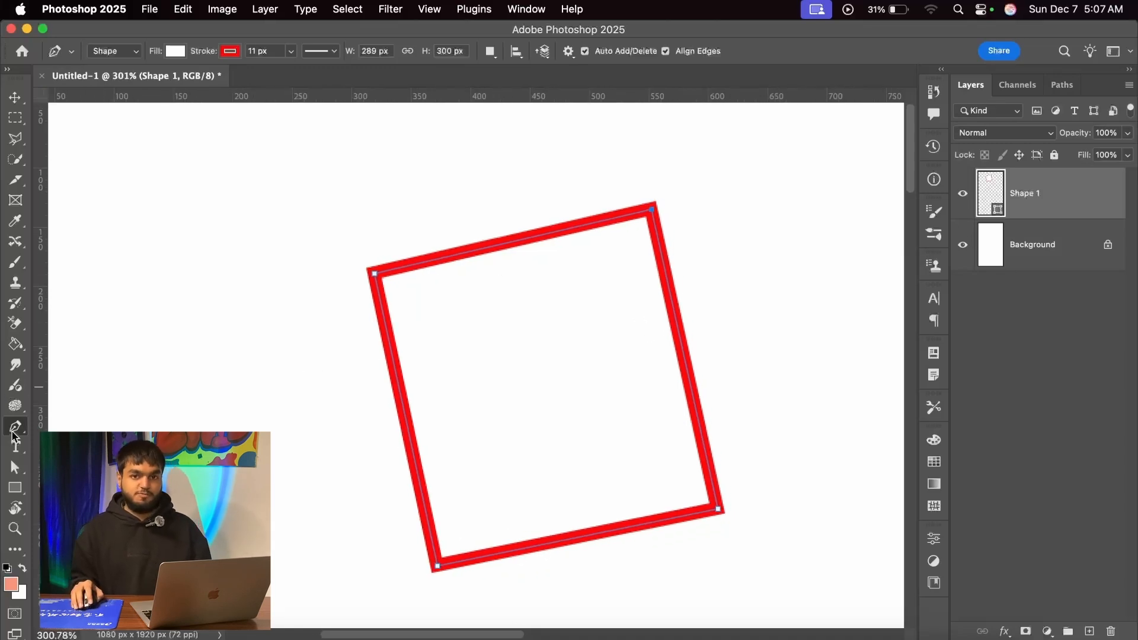
scroll(474, 309, up, 1)
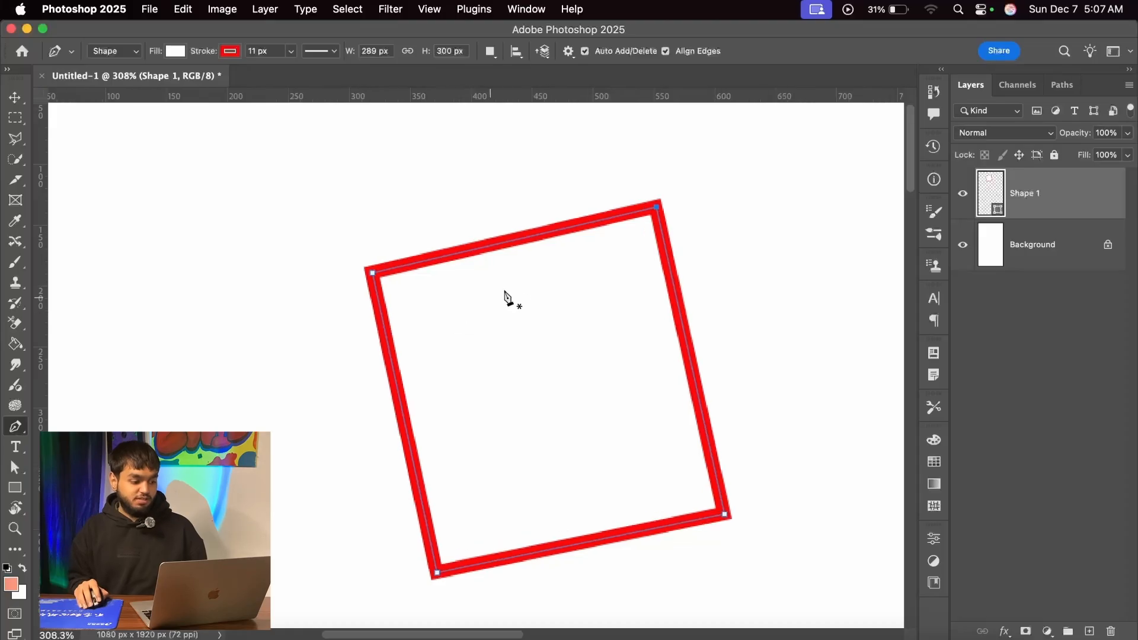
scroll(512, 284, up, 1)
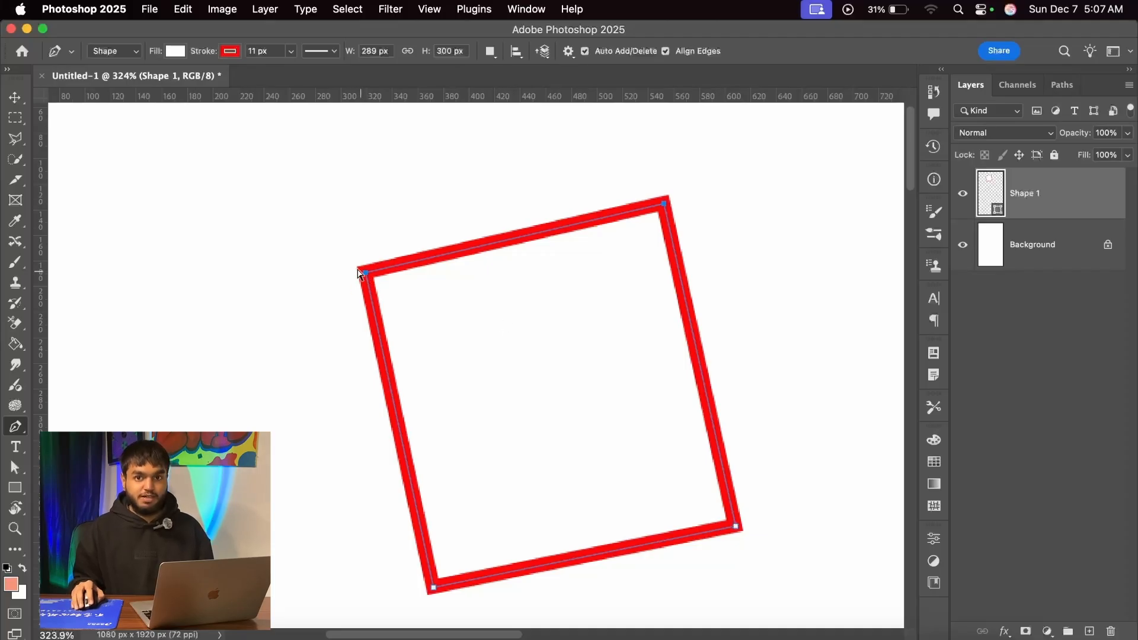
Try moving the square's upper-left anchor to the left while staying in the Pen tool, and undo it
drag(338, 246, 422, 322)
mouse_move(362, 272)
mouse_down()
mouse_move(226, 252)
mouse_move(232, 222)
mouse_move(369, 284)
mouse_move(344, 276)
mouse_move(354, 280)
mouse_up()
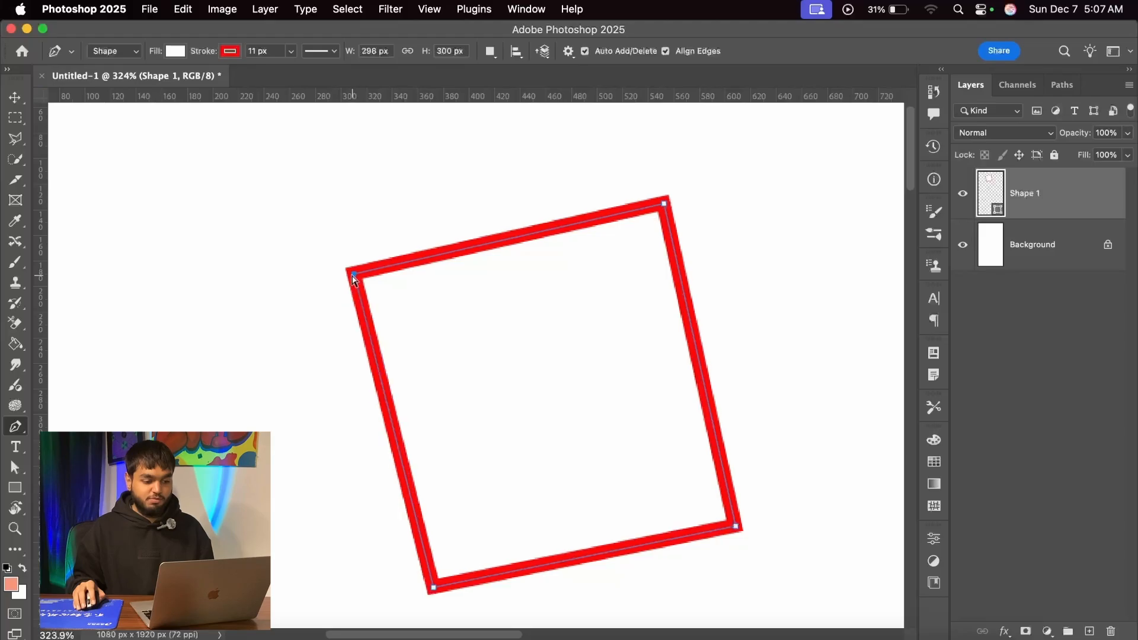
key(super+z)
key(super+z)
key(super+z)
key(super+z)
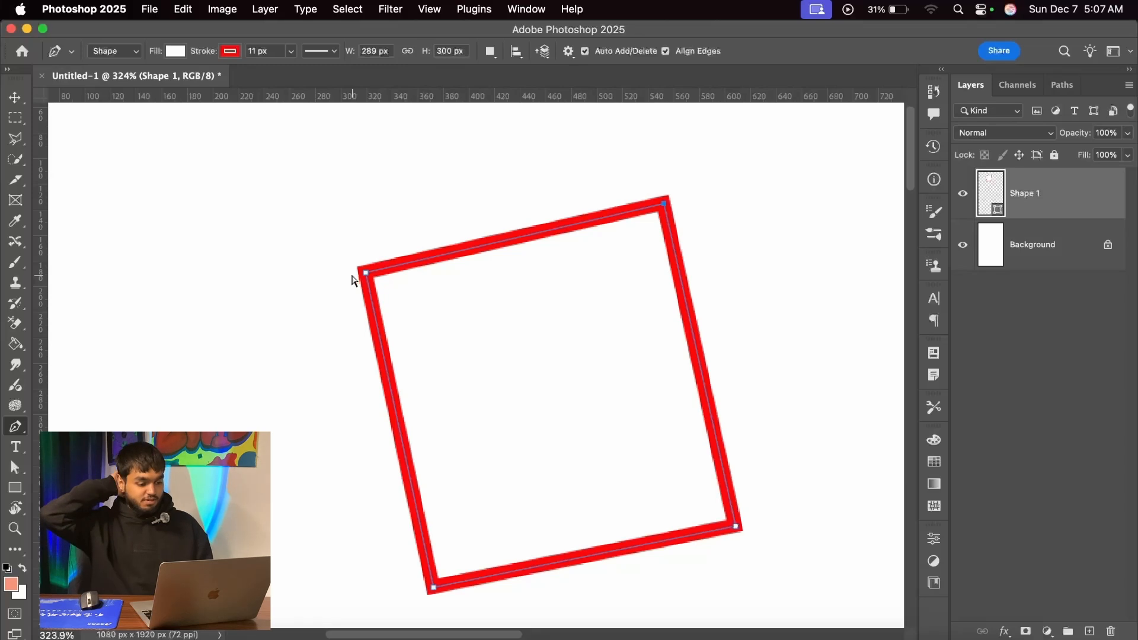
key(super+z)
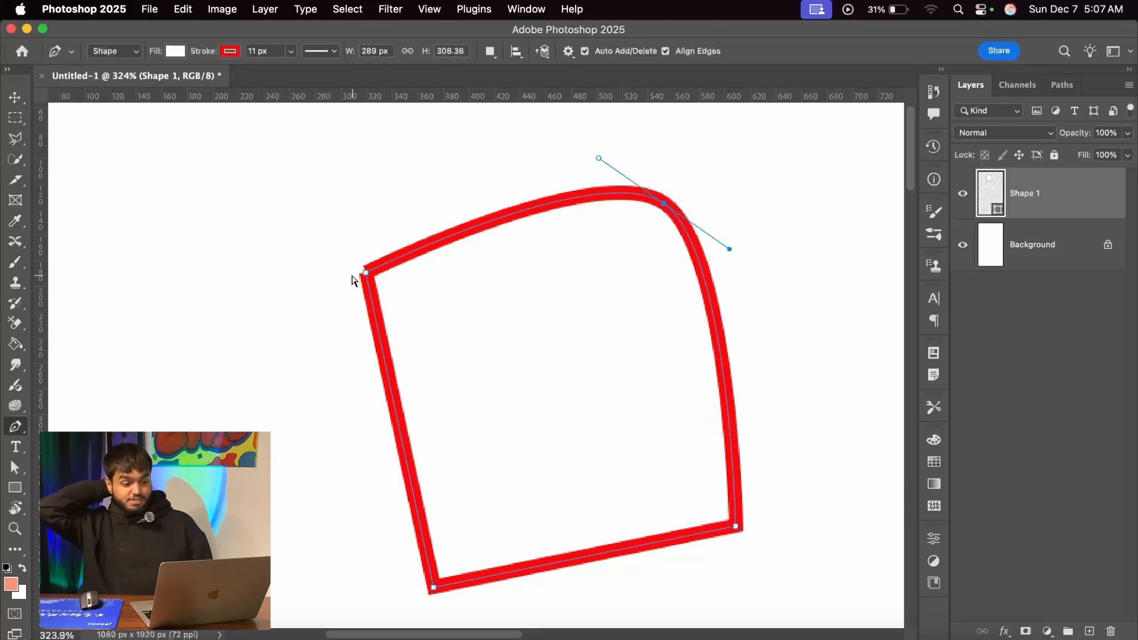
key(super+shift+z)
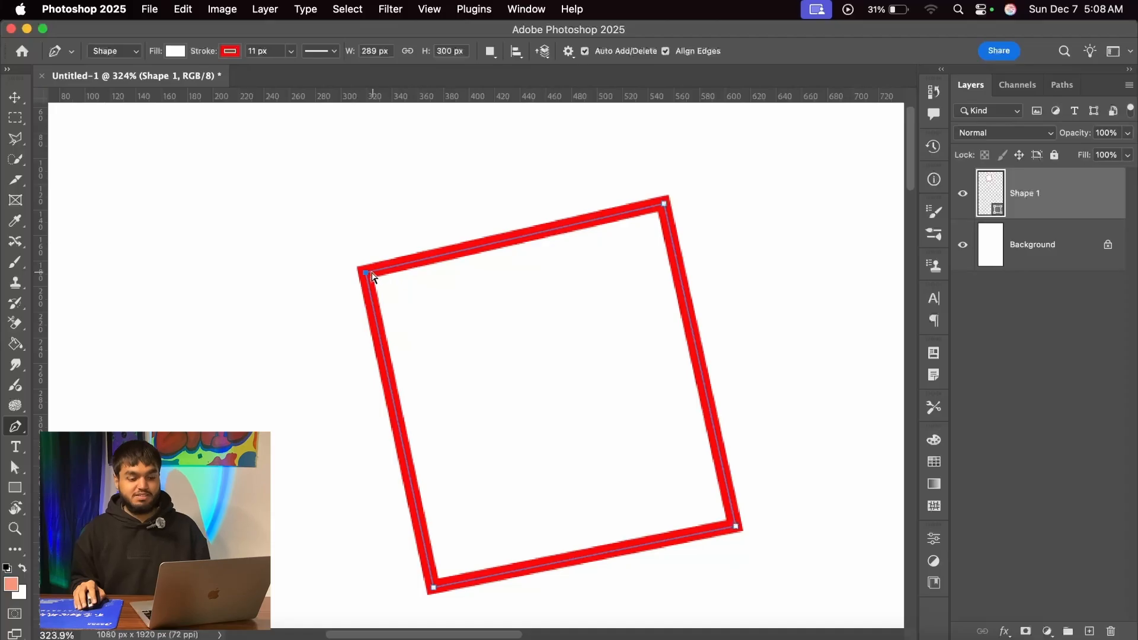
drag(366, 273, 307, 277)
key(super+z)
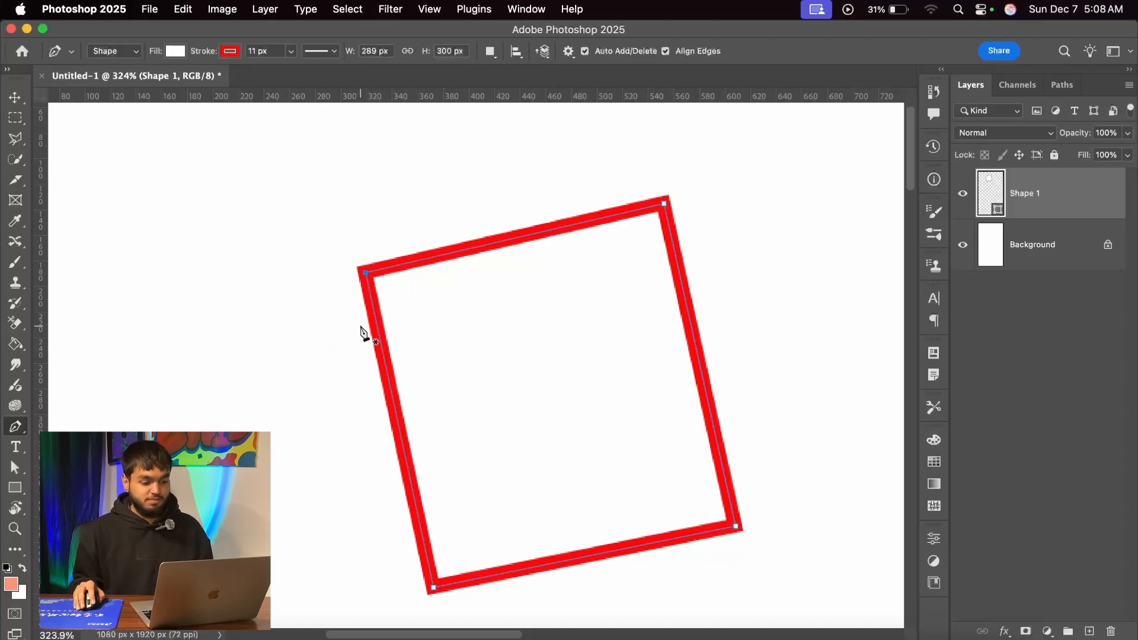
Select the square's upper-right anchor from within the Pen tool, curve it, and convert it back to a sharp corner
super+click(668, 205)
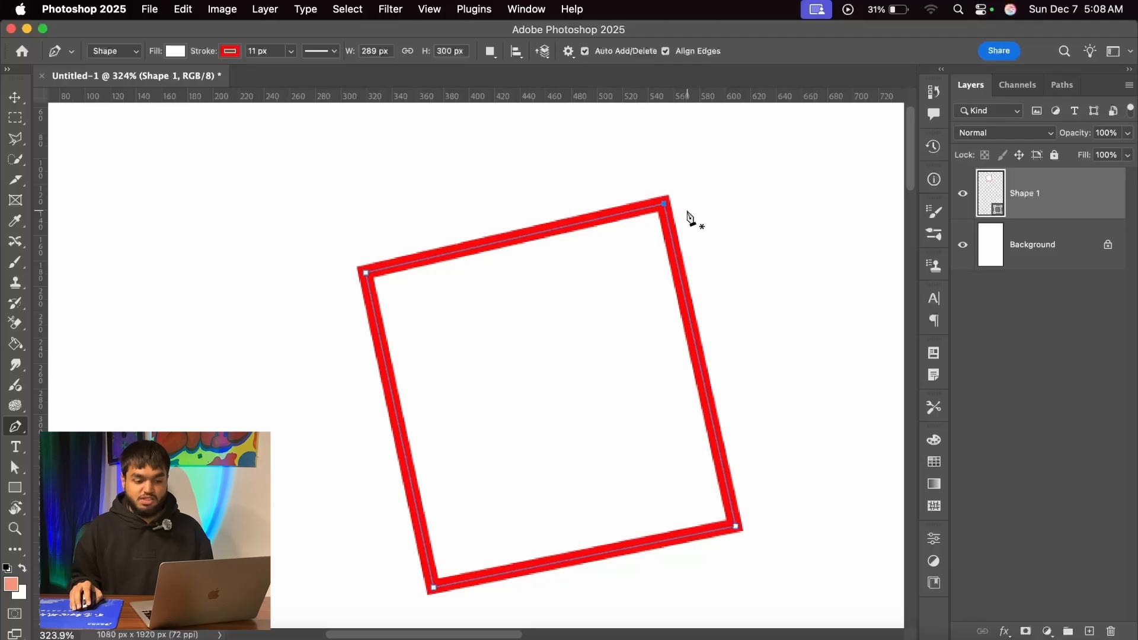
drag(664, 206, 729, 236)
alt+click(665, 208)
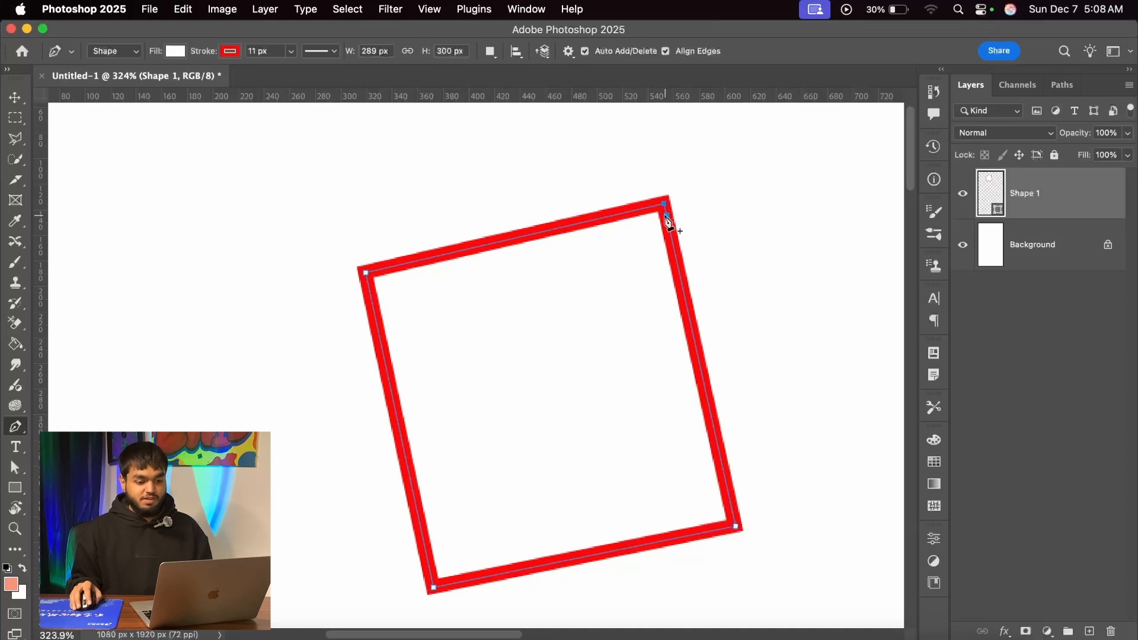
Try moving the square's upper-right anchor up and to the right without leaving the Pen tool, and undo it
drag(692, 176, 623, 260)
drag(665, 204, 715, 189)
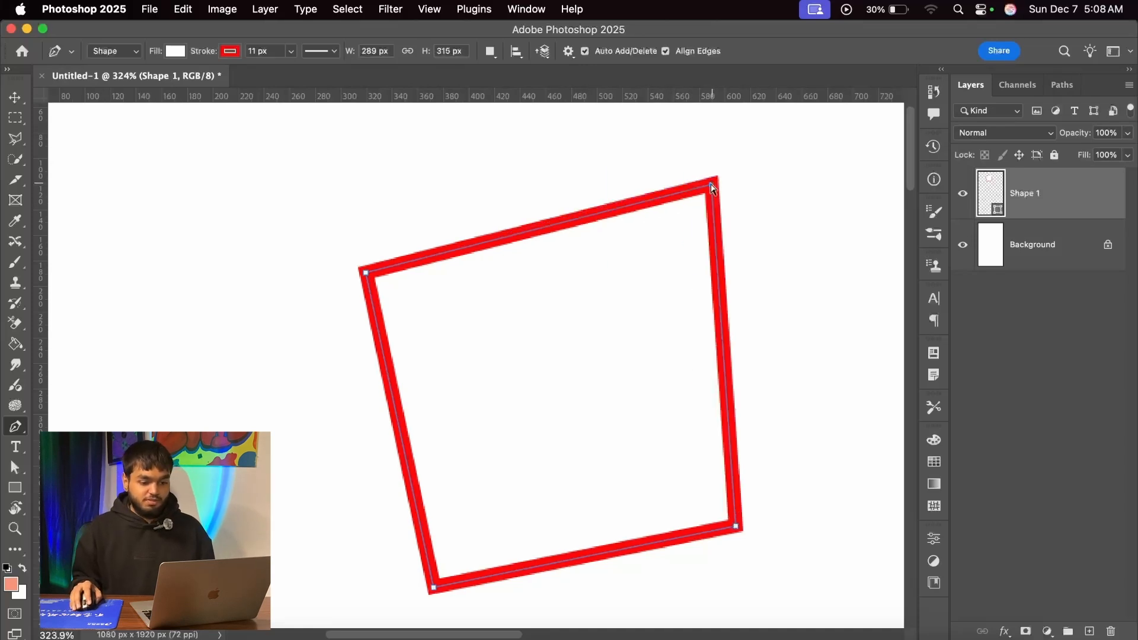
key(super+z)
Reselect the Pen tool and select the square's upper-right and lower-left anchors together without leaving it
scroll(450, 545, down, 3)
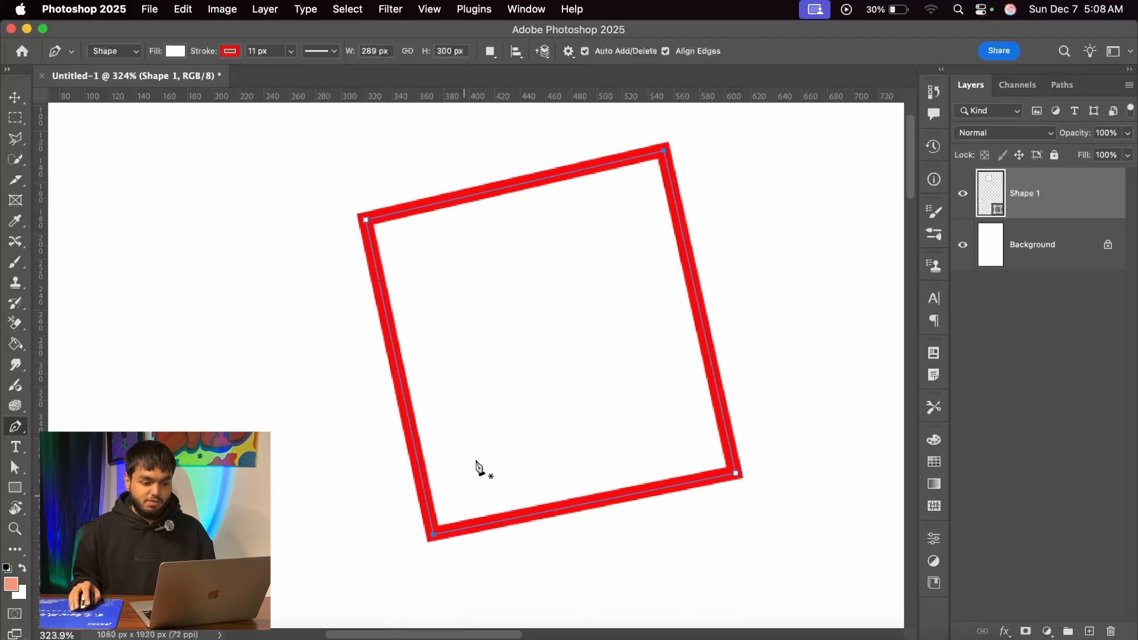
right_click(16, 426)
click(81, 424)
scroll(702, 373, up, 2)
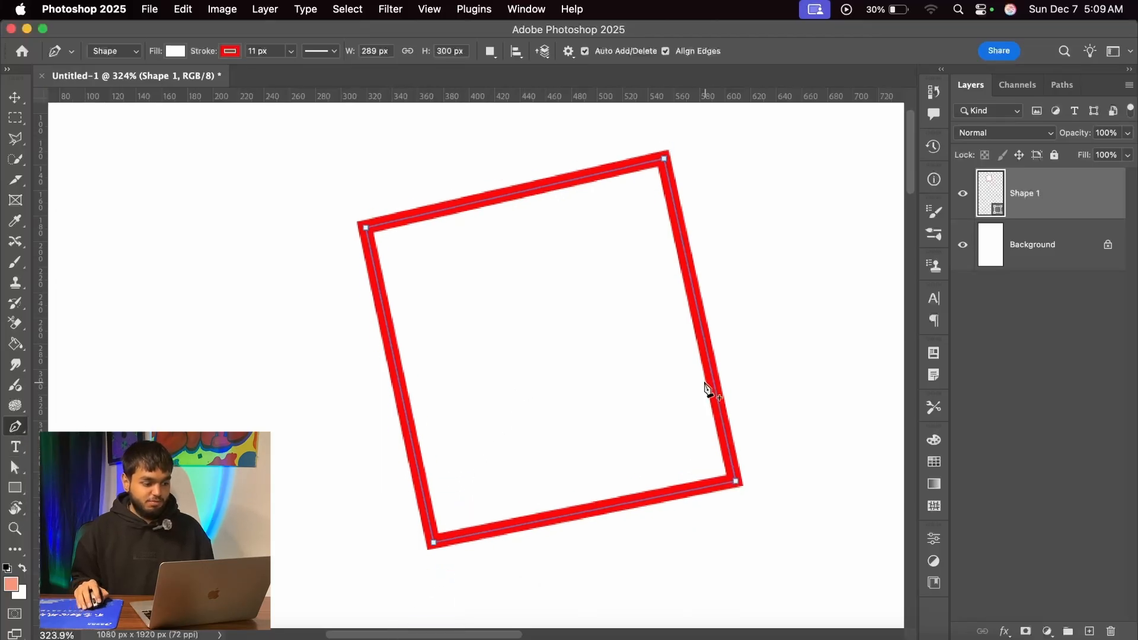
drag(696, 151, 602, 242)
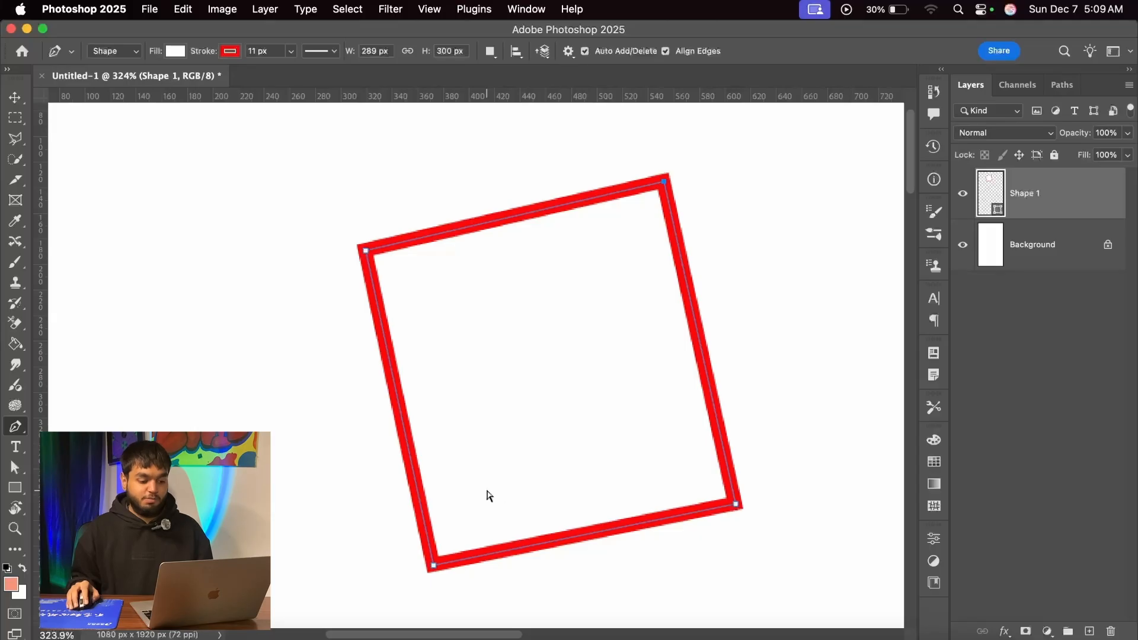
drag(492, 491, 403, 600)
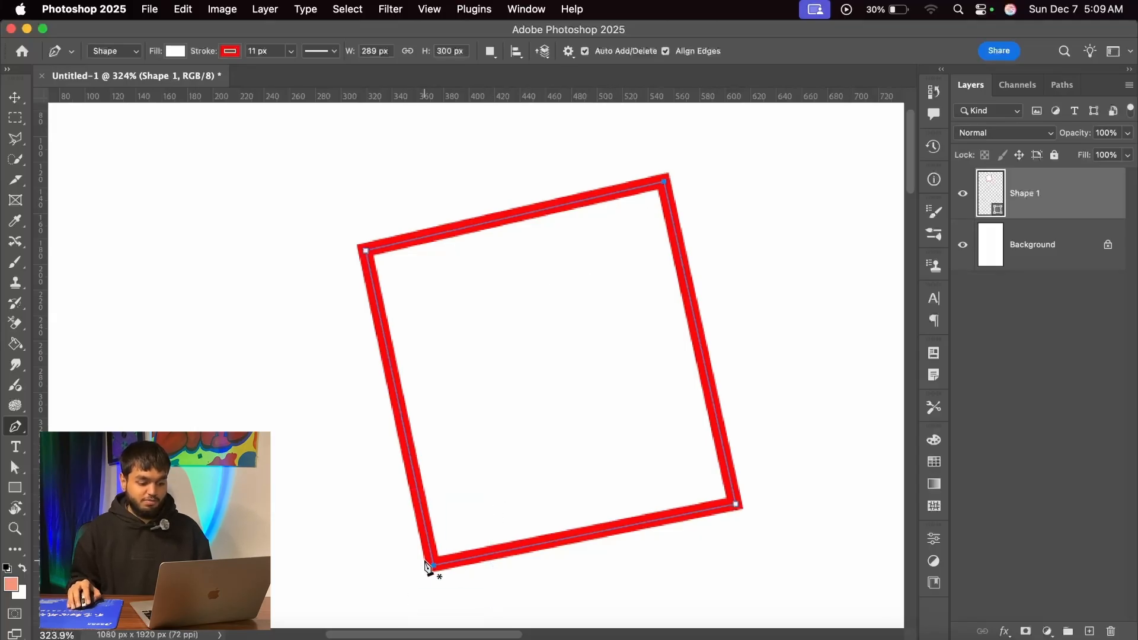
scroll(627, 167, up, 3)
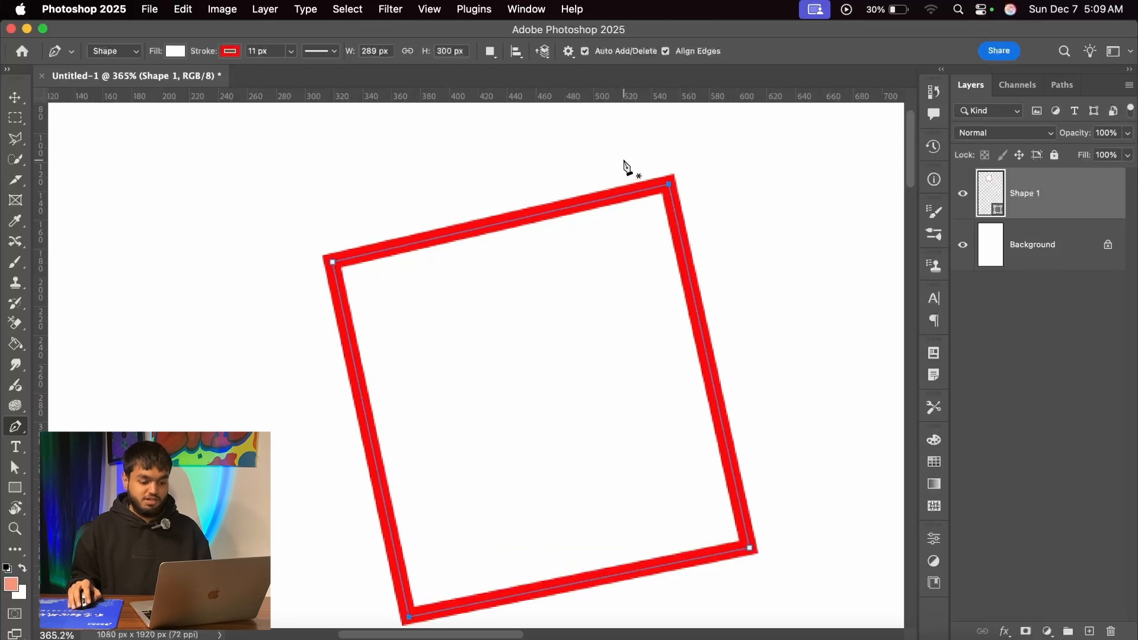
scroll(683, 181, up, 1)
scroll(670, 182, down, 2)
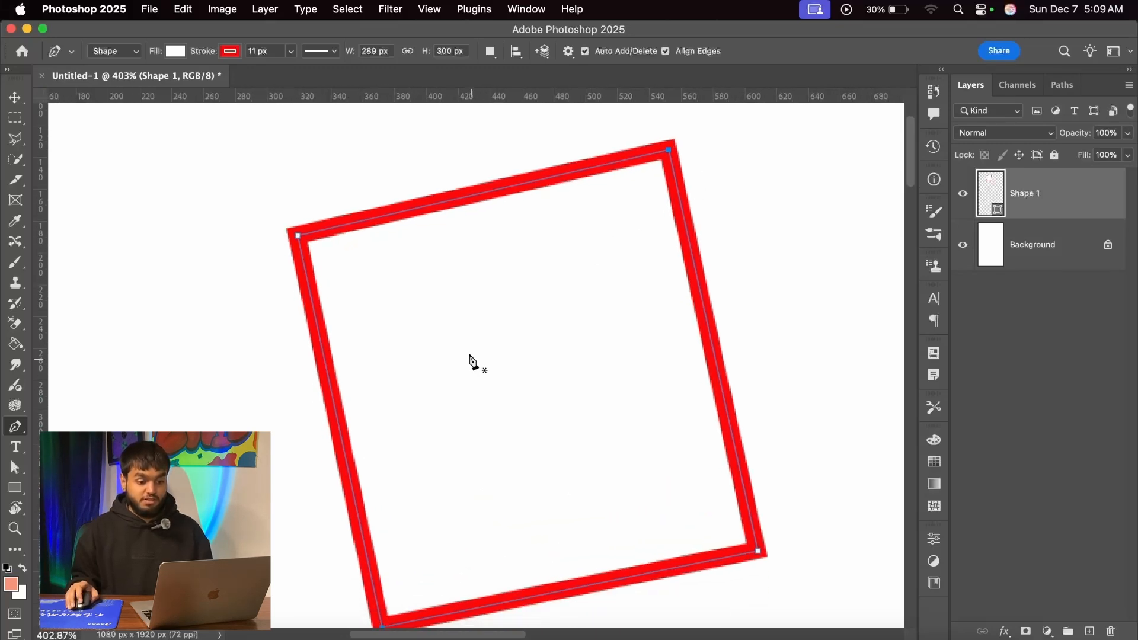
scroll(574, 239, down, 2)
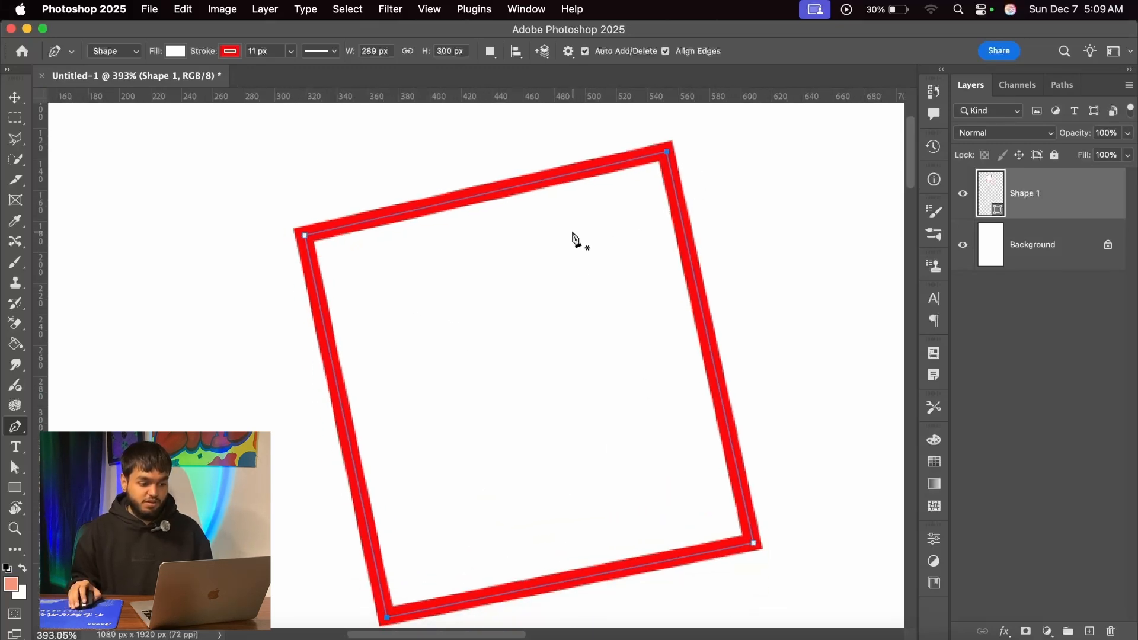
scroll(480, 415, down, 1)
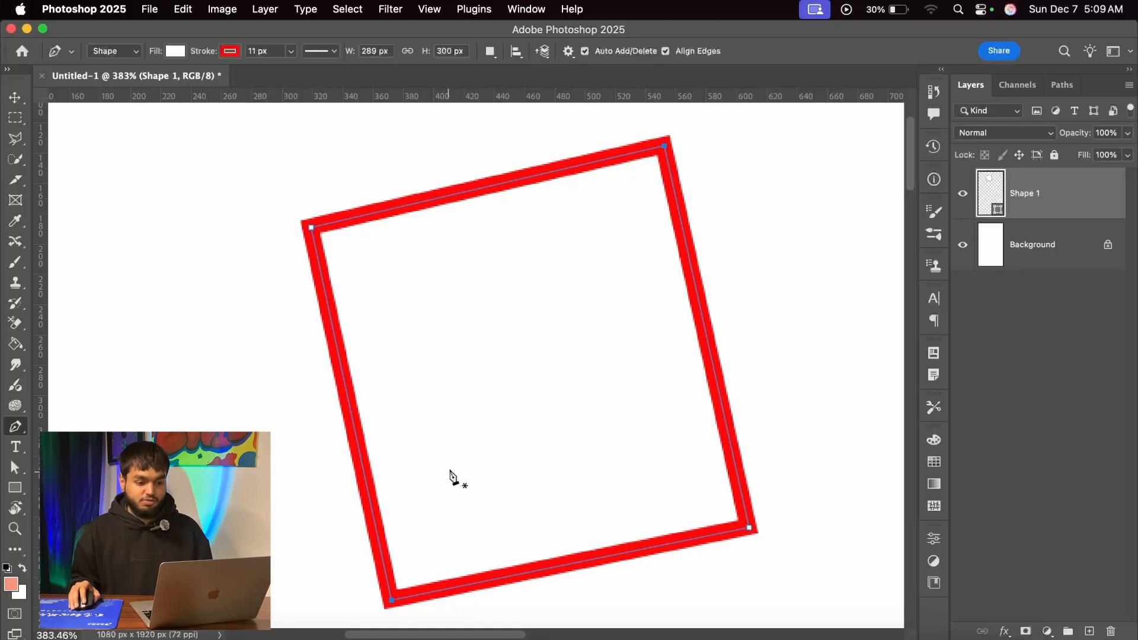
scroll(478, 305, down, 1)
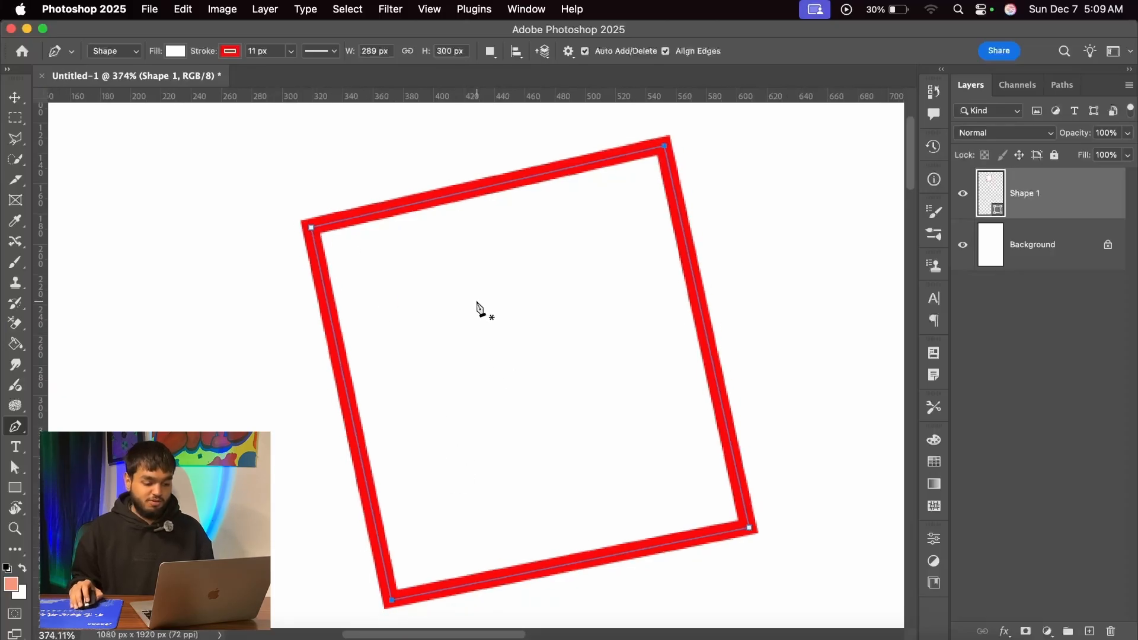
scroll(515, 282, down, 1)
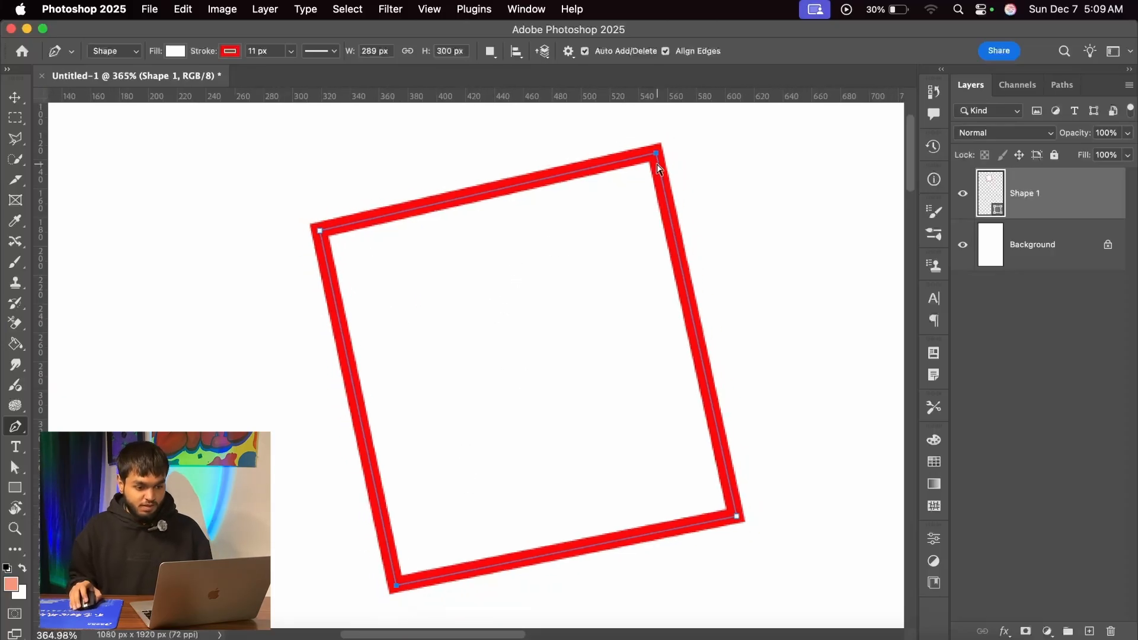
Round the upper-right corner with the Pen tool's temporary Convert Point function, deselect its anchor, and restore the sharp corner
drag(670, 120, 612, 208)
scroll(664, 159, up, 1)
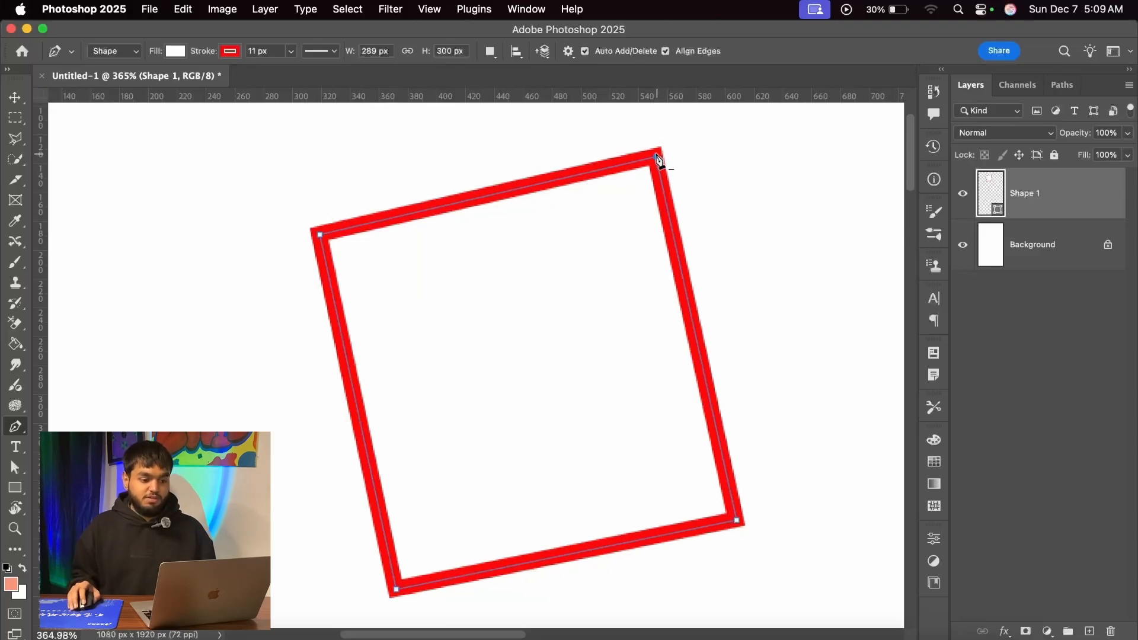
drag(655, 157, 719, 193)
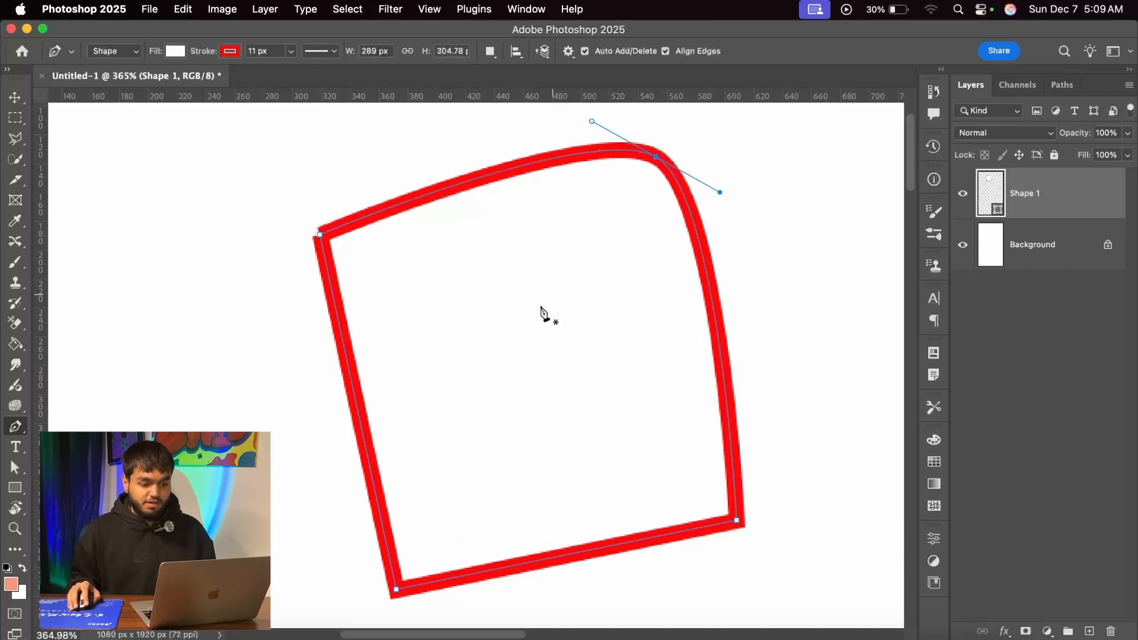
super+click(534, 300)
scroll(535, 300, down, 1)
scroll(535, 300, down, 1)
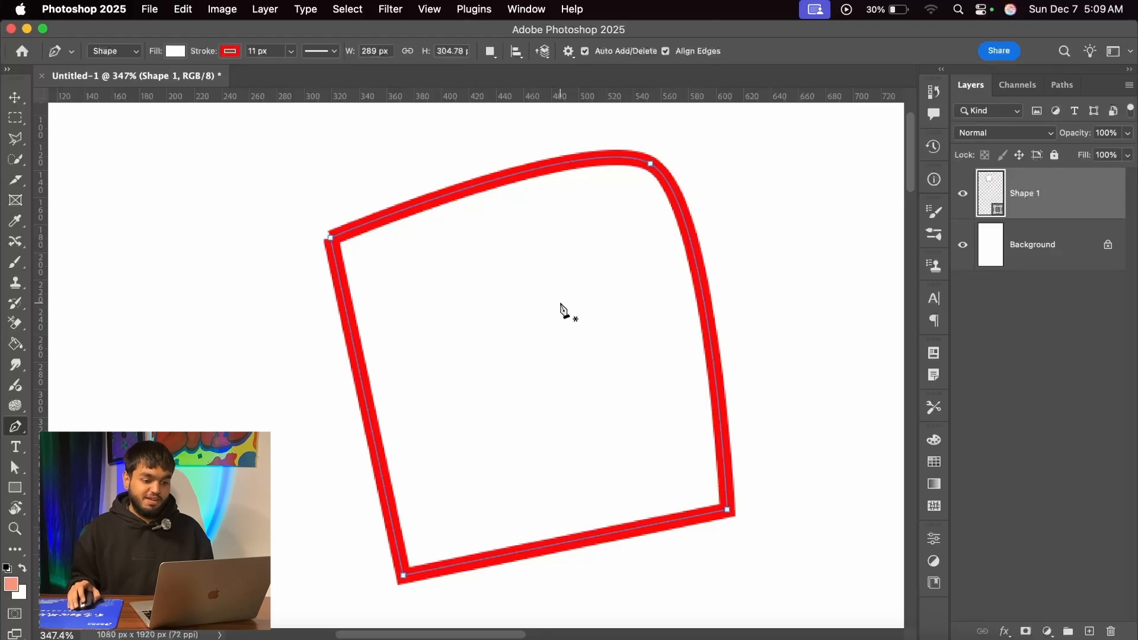
scroll(562, 307, up, 1)
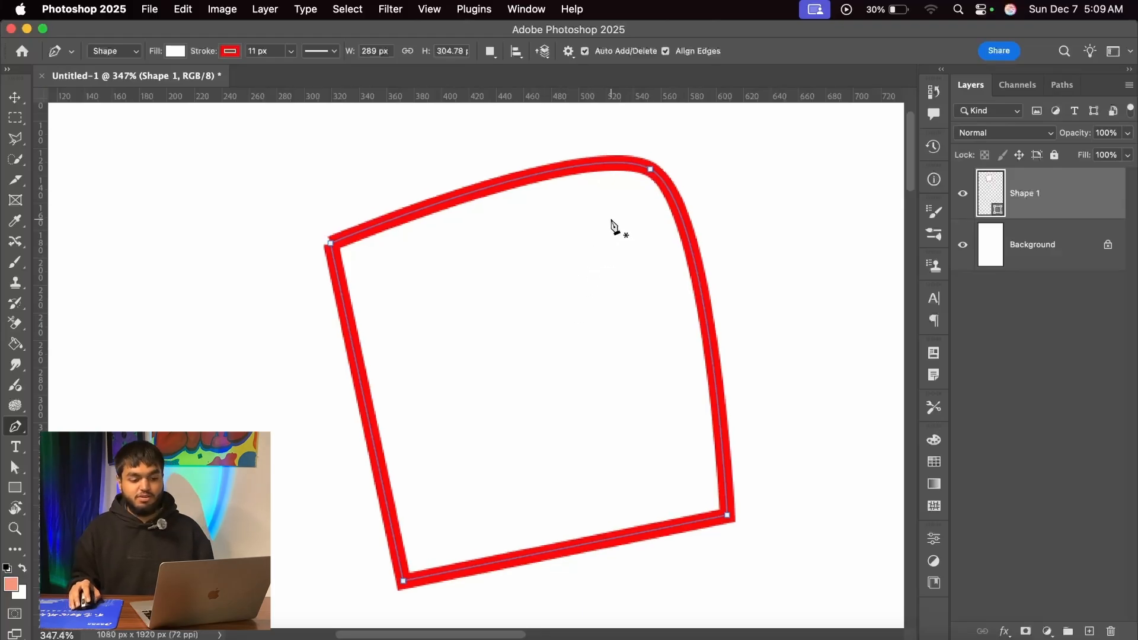
alt+click(650, 172)
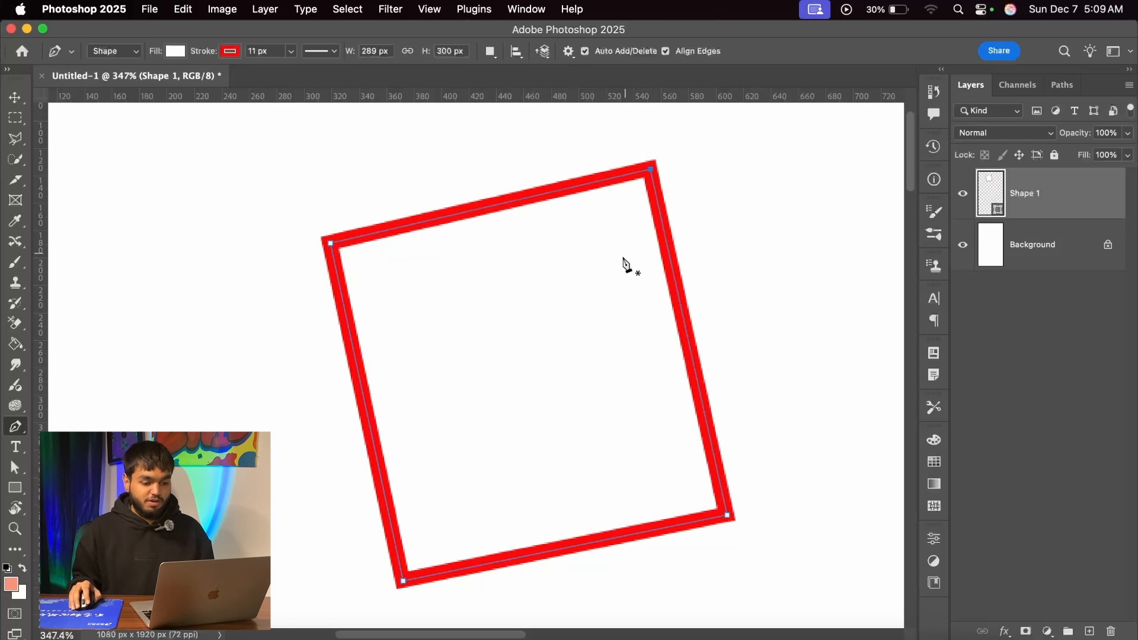
Add an anchor point near the middle of the square's top edge with the Add Anchor Point tool
scroll(598, 279, down, 1)
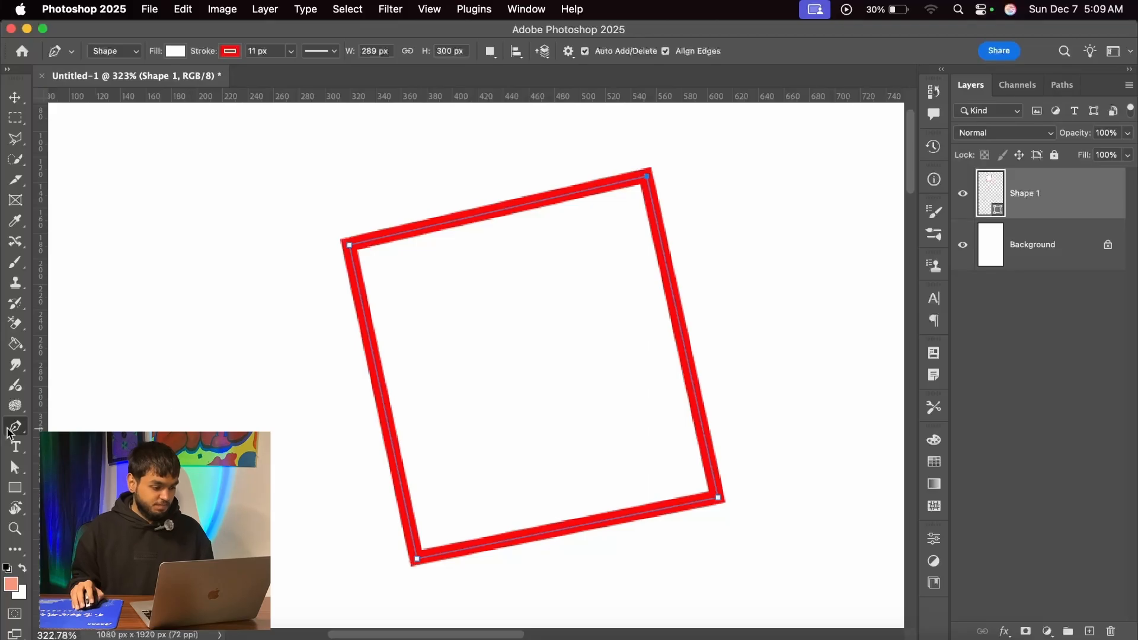
right_click(9, 432)
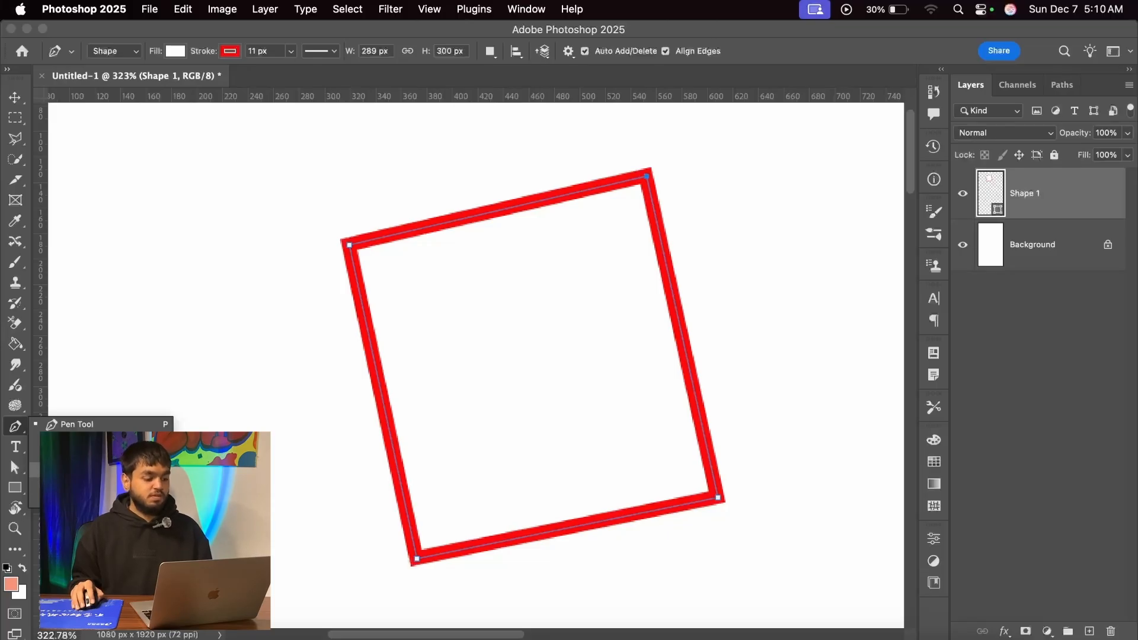
click(89, 470)
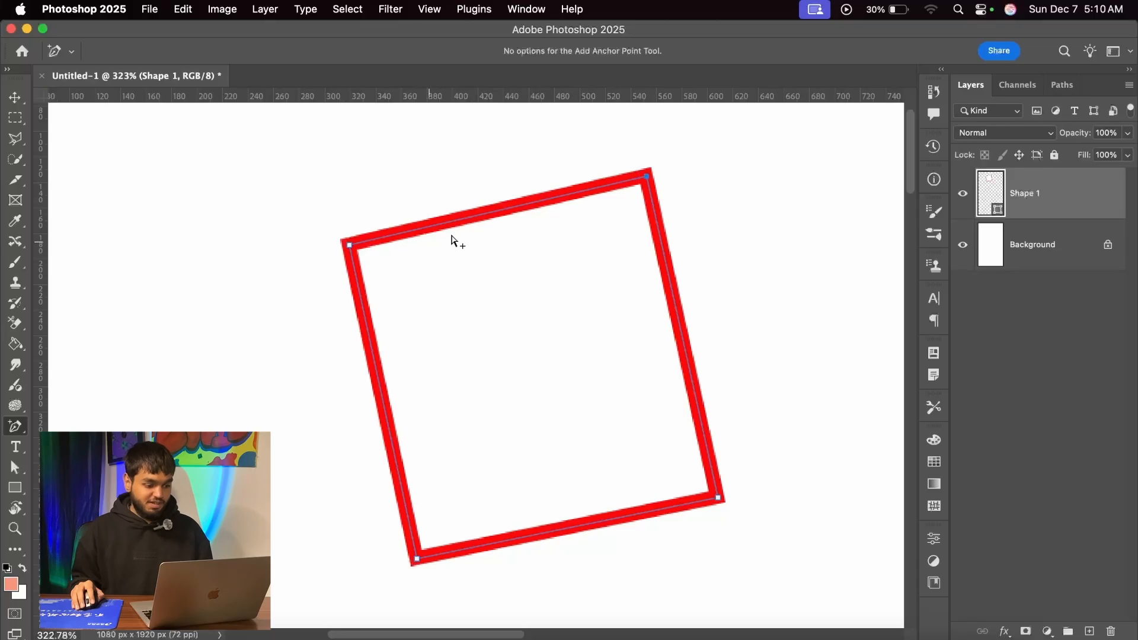
scroll(502, 201, up, 8)
scroll(487, 213, up, 8)
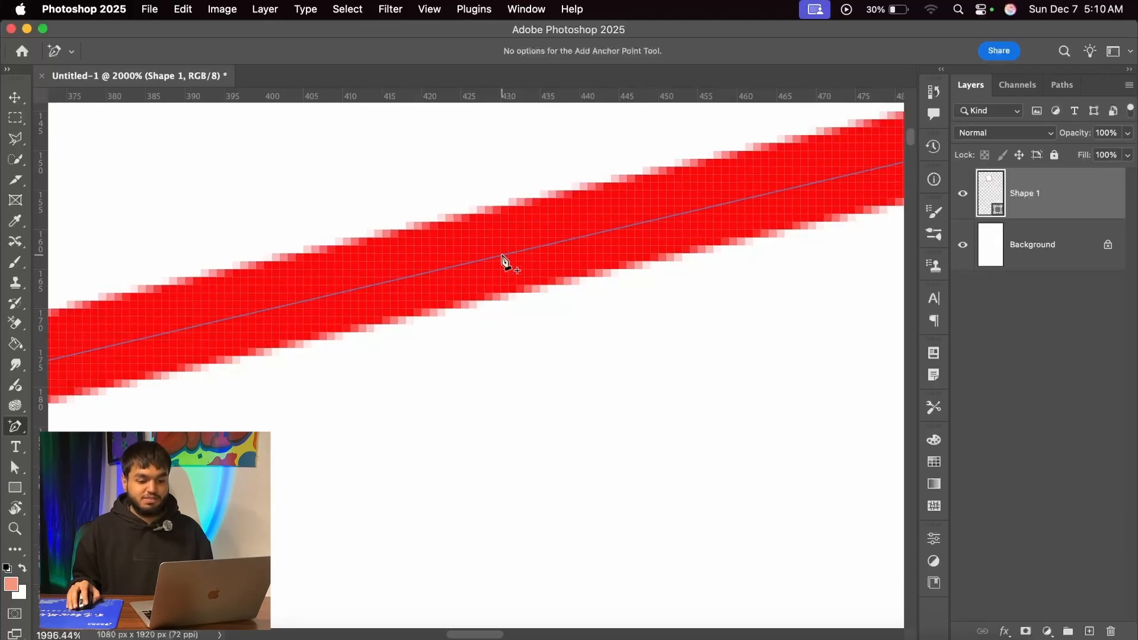
click(502, 259)
scroll(474, 219, down, 5)
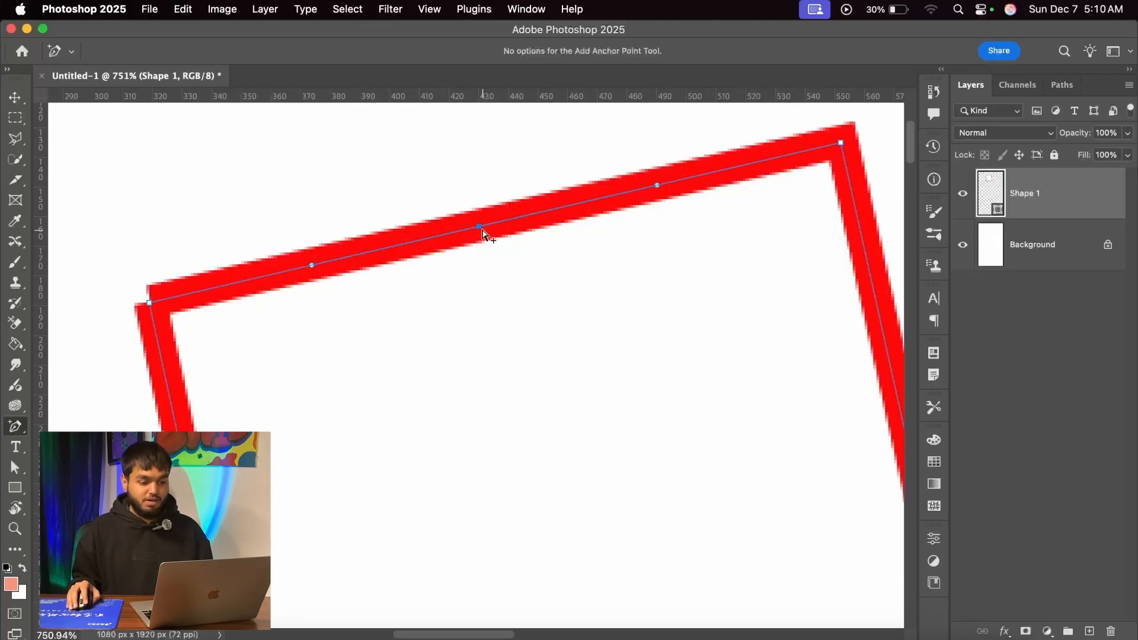
scroll(481, 232, down, 3)
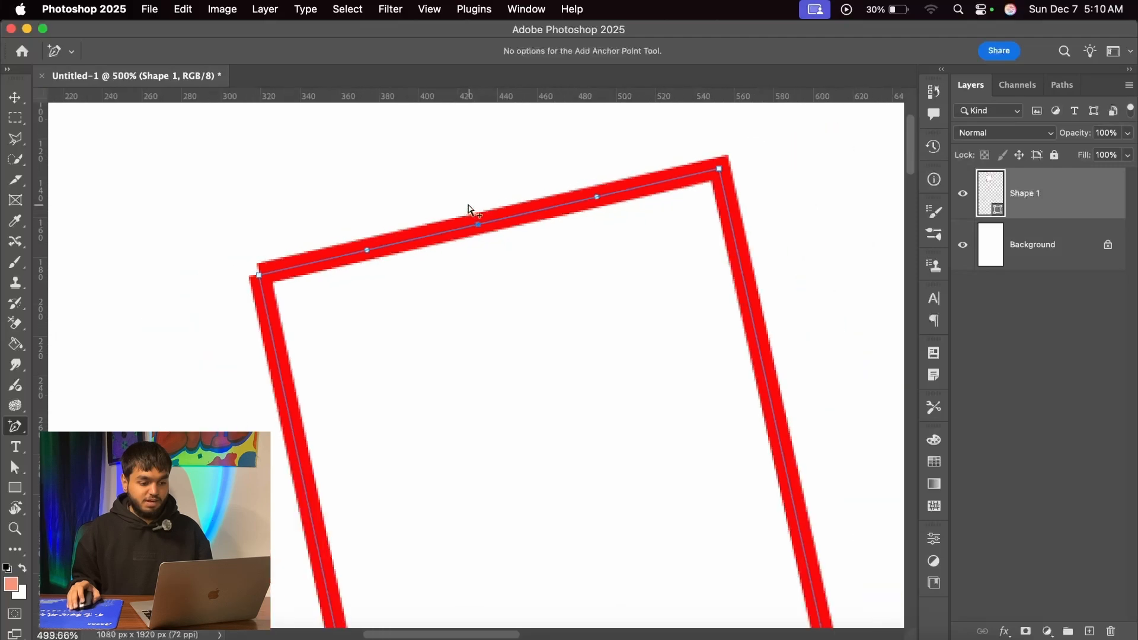
Try adding an anchor point near the middle of the square's right edge with the Add Anchor Point tool
scroll(701, 299, down, 2)
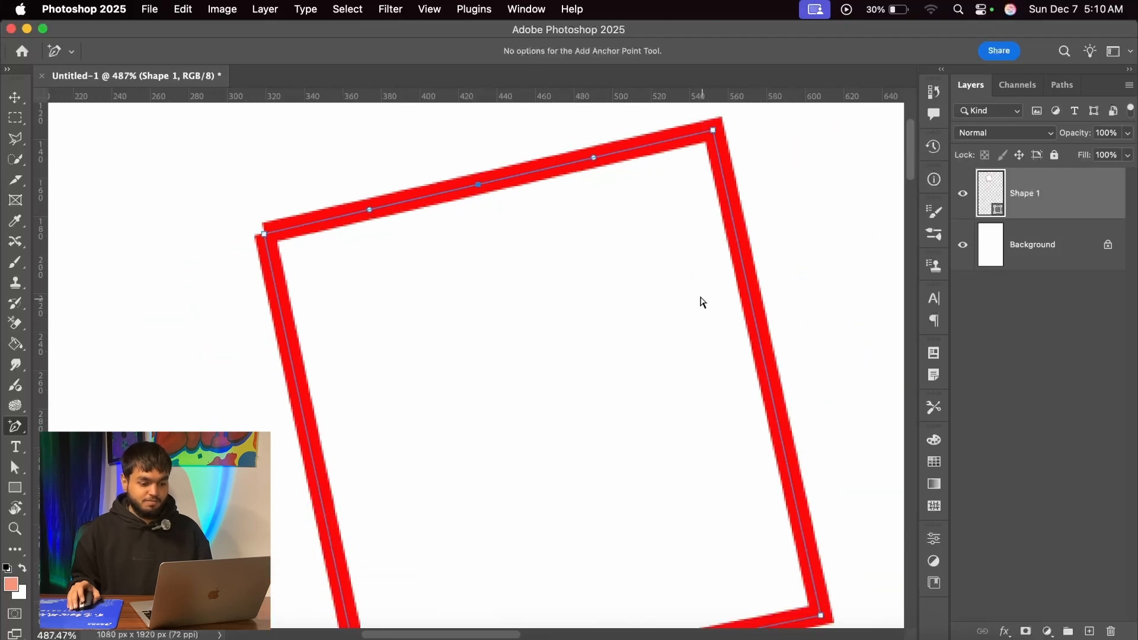
scroll(802, 333, up, 5)
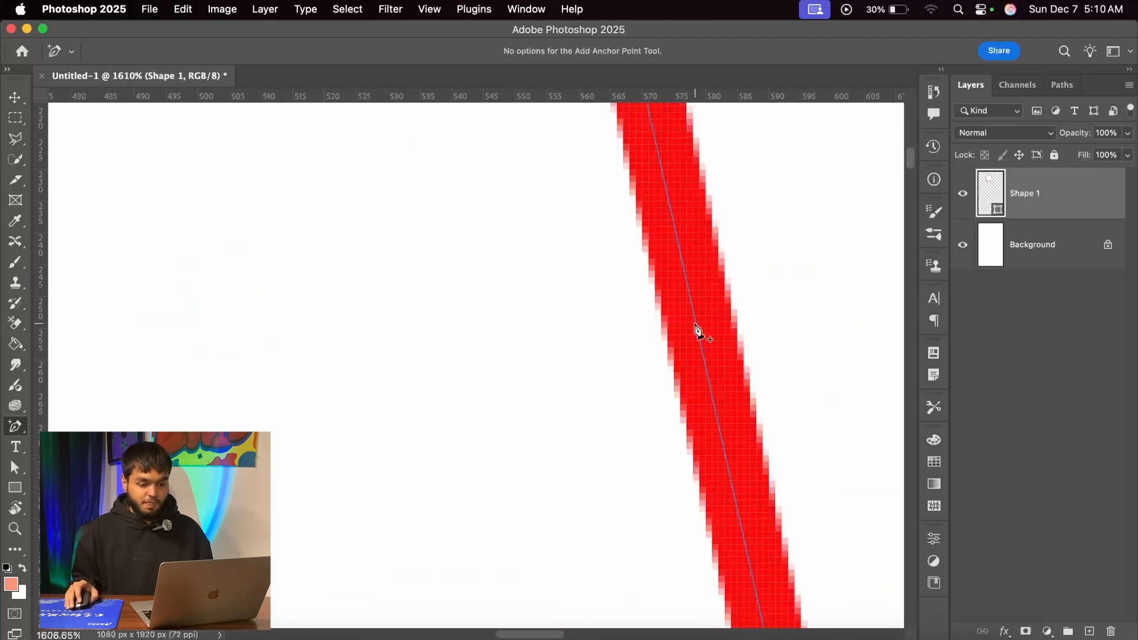
scroll(664, 249, down, 4)
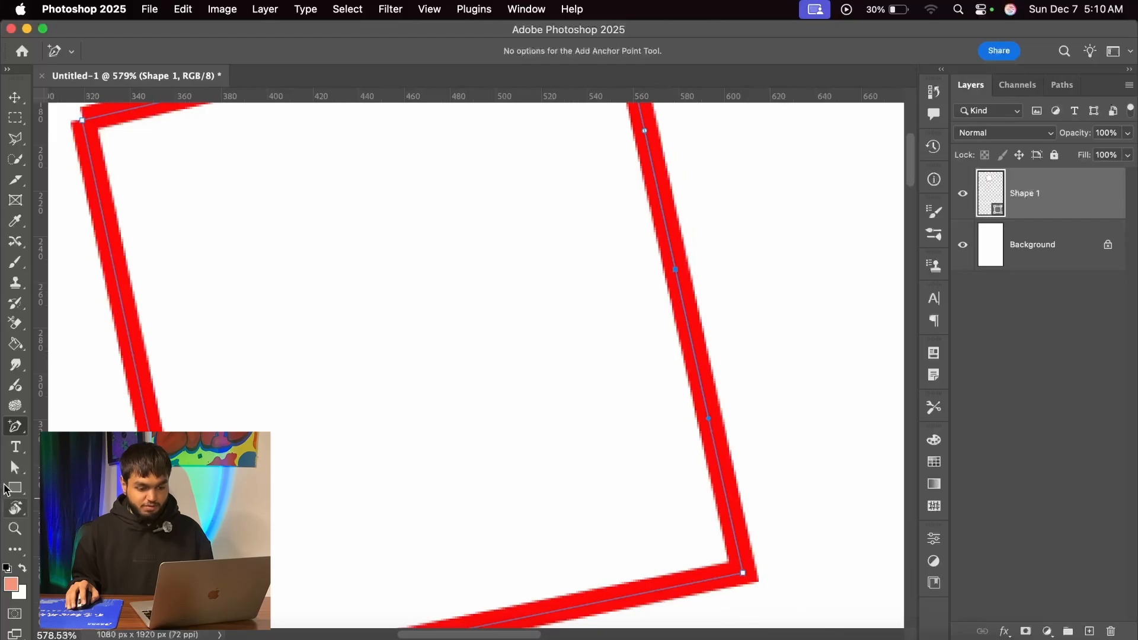
Switch to the Delete Anchor Point tool, remove the square's lower-right corner anchor, and undo the deletion
click(16, 427)
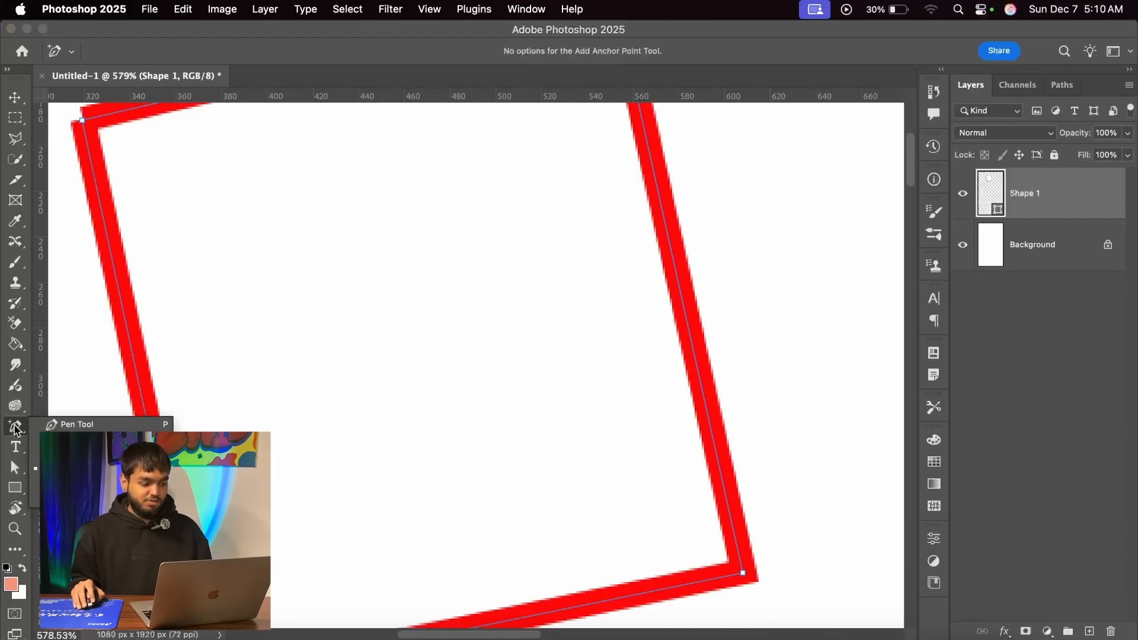
click(89, 483)
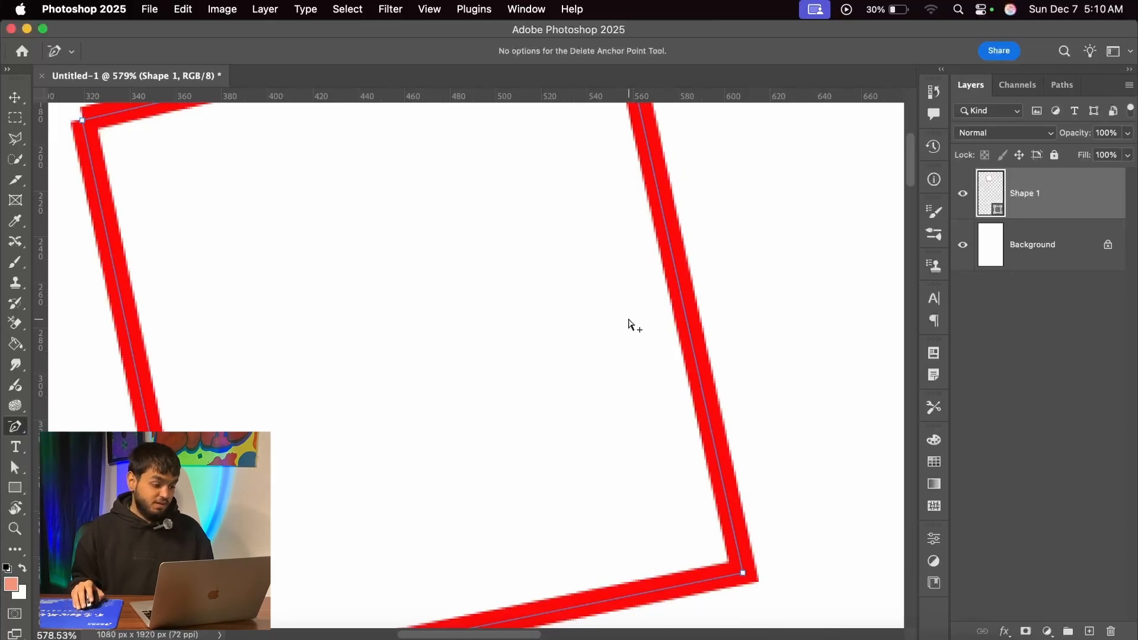
scroll(670, 324, down, 2)
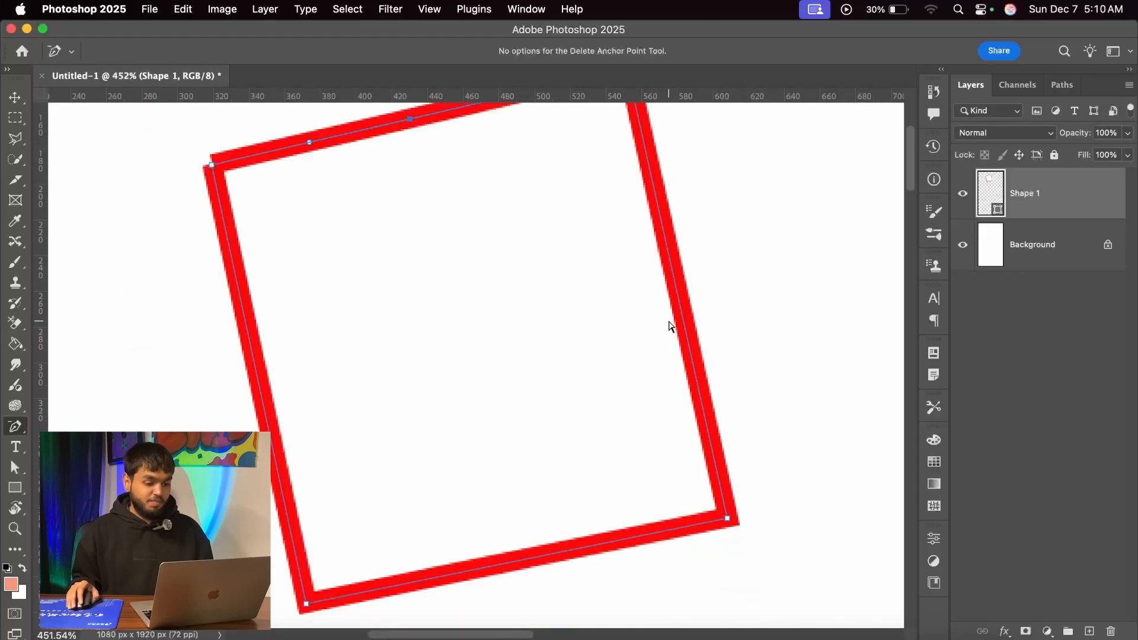
scroll(704, 475, up, 4)
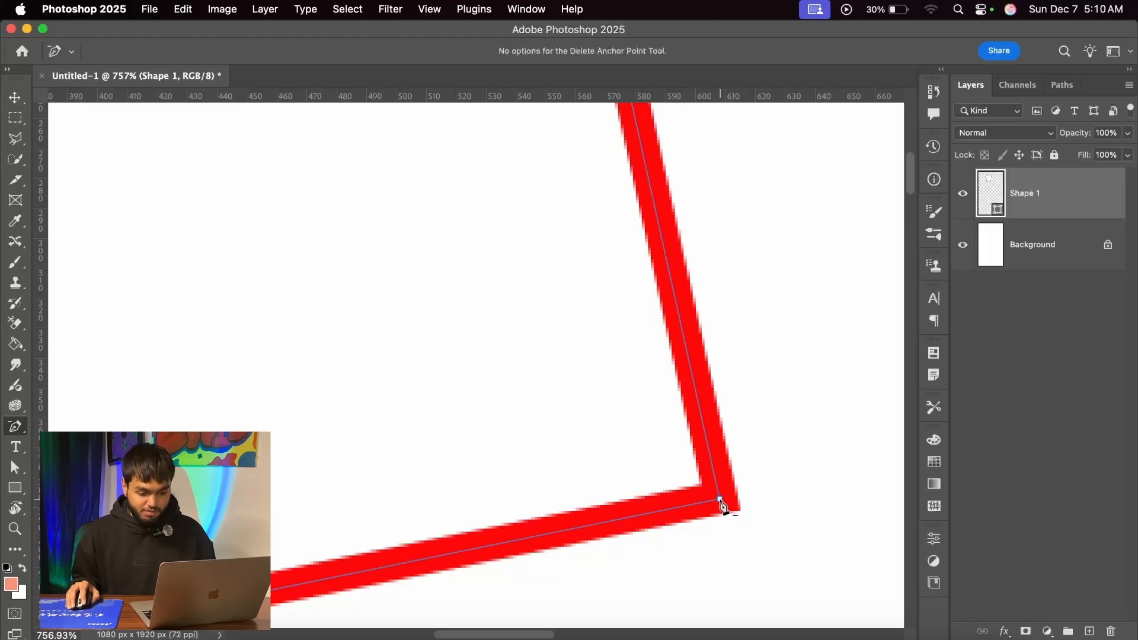
click(722, 505)
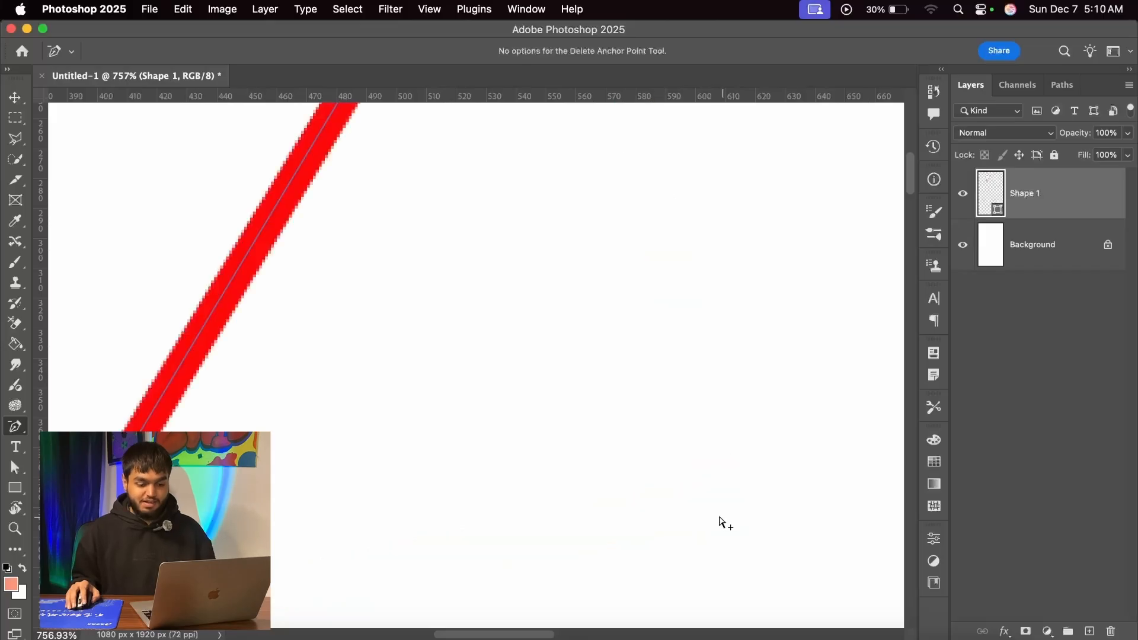
scroll(717, 509, down, 4)
key(super+z)
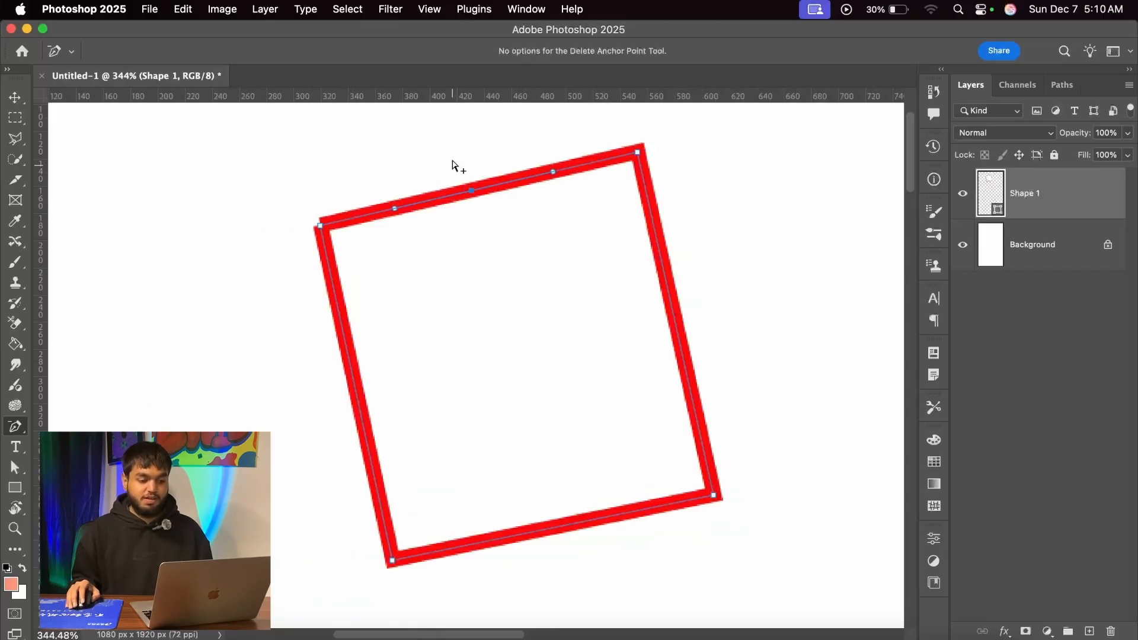
Delete the added anchor point in the middle of the square's top edge with the Delete Anchor Point tool
scroll(467, 196, up, 1)
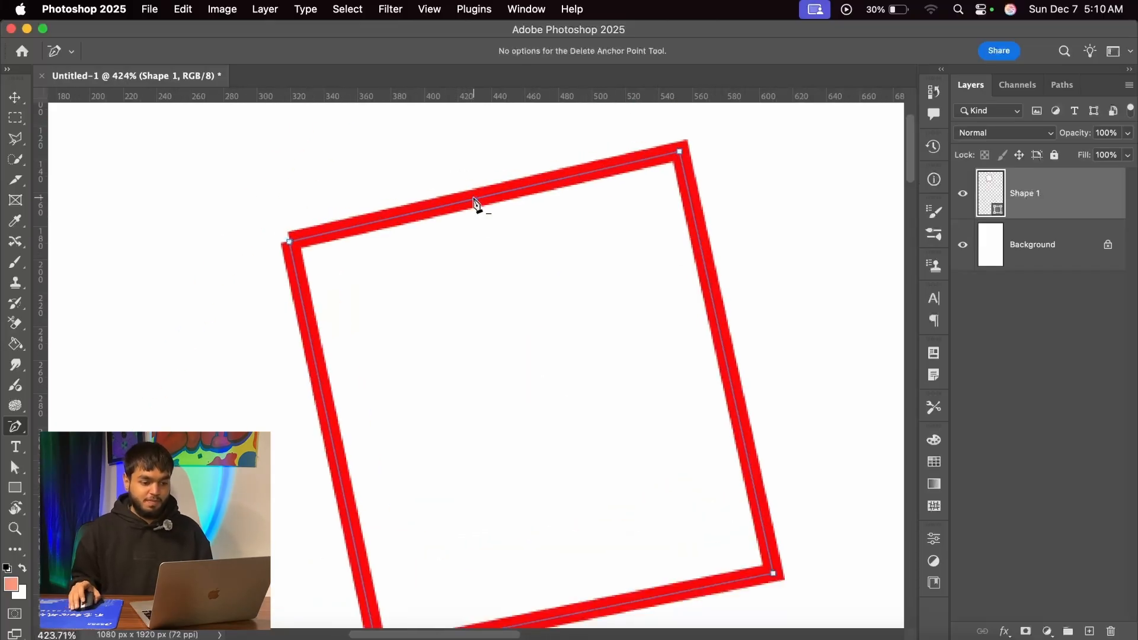
scroll(470, 199, down, 2)
scroll(471, 230, up, 1)
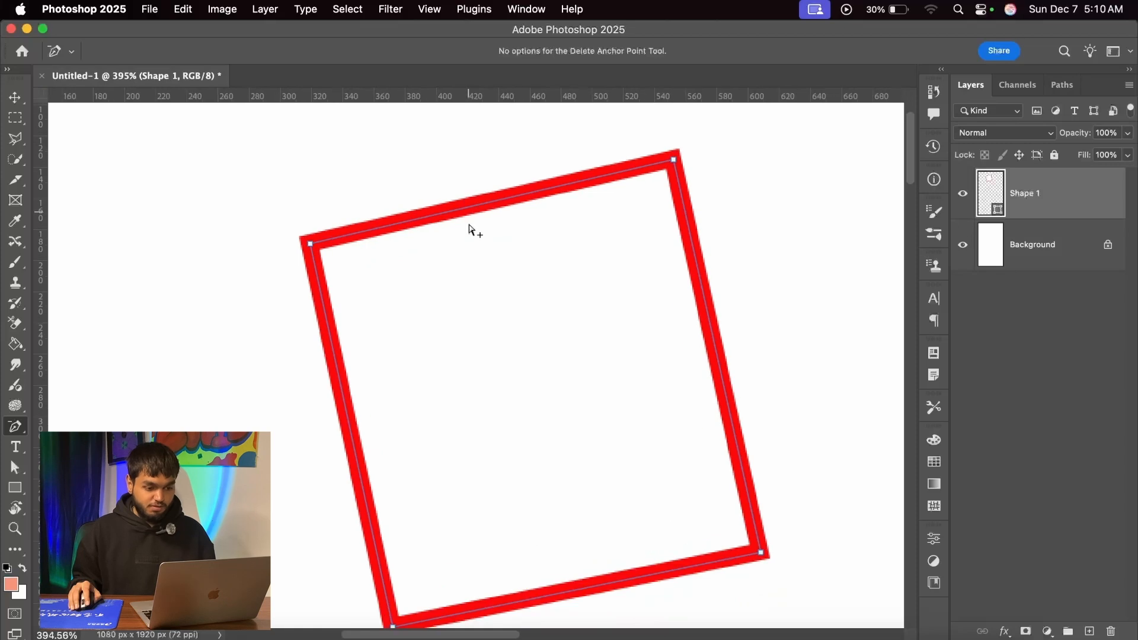
Reselect the Pen tool and use its Auto Add/Delete function to add an anchor point midway along the square's top edge
right_click(16, 425)
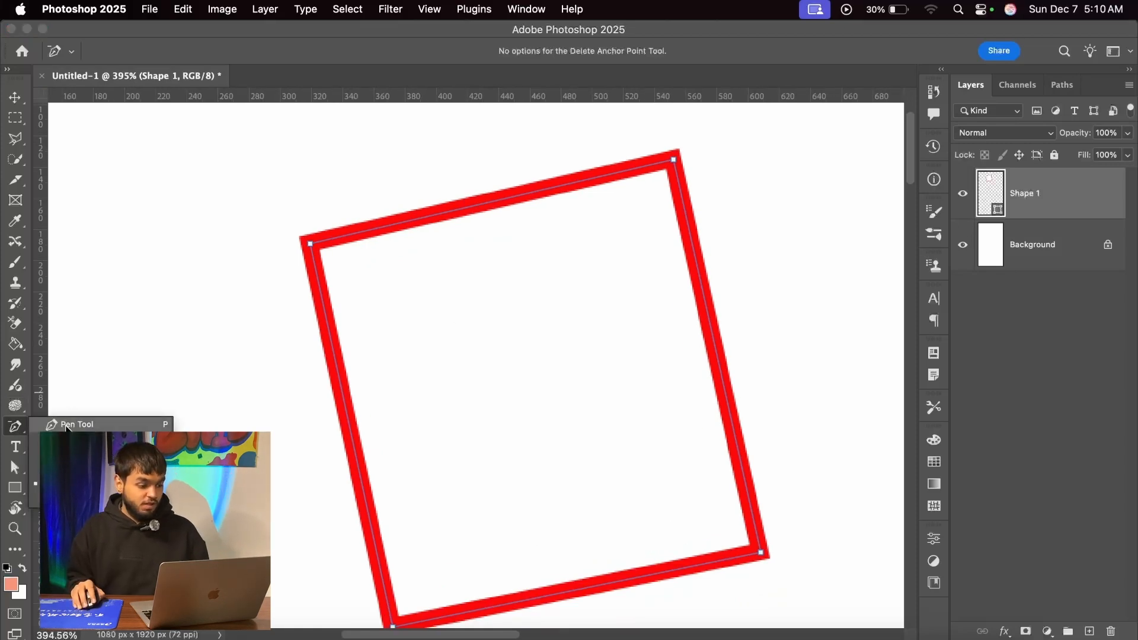
click(66, 425)
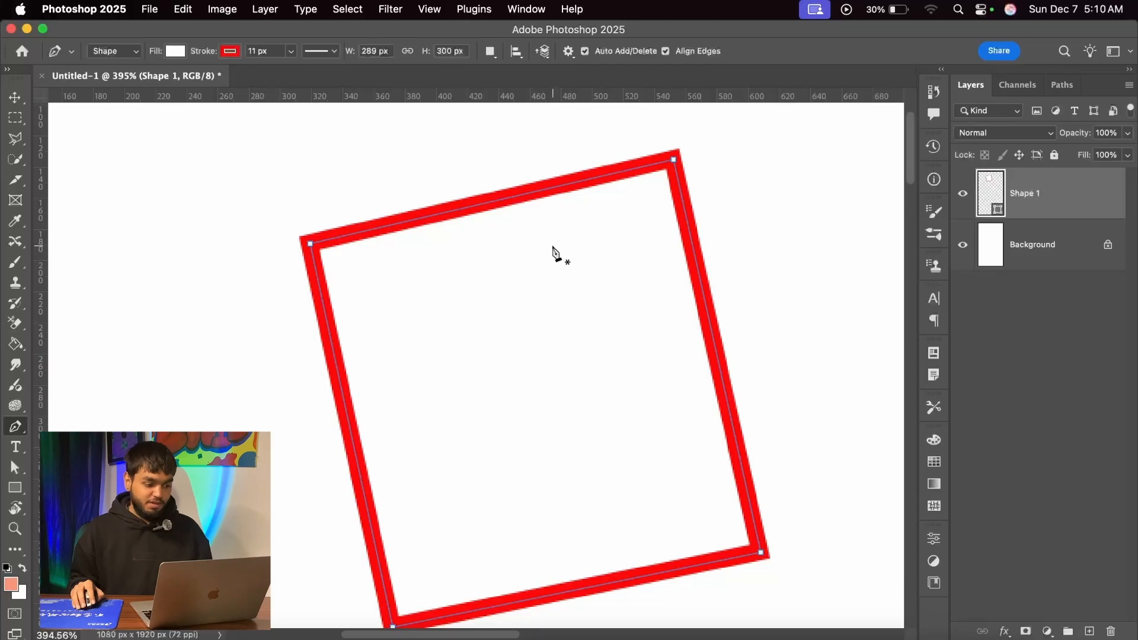
scroll(493, 184, up, 5)
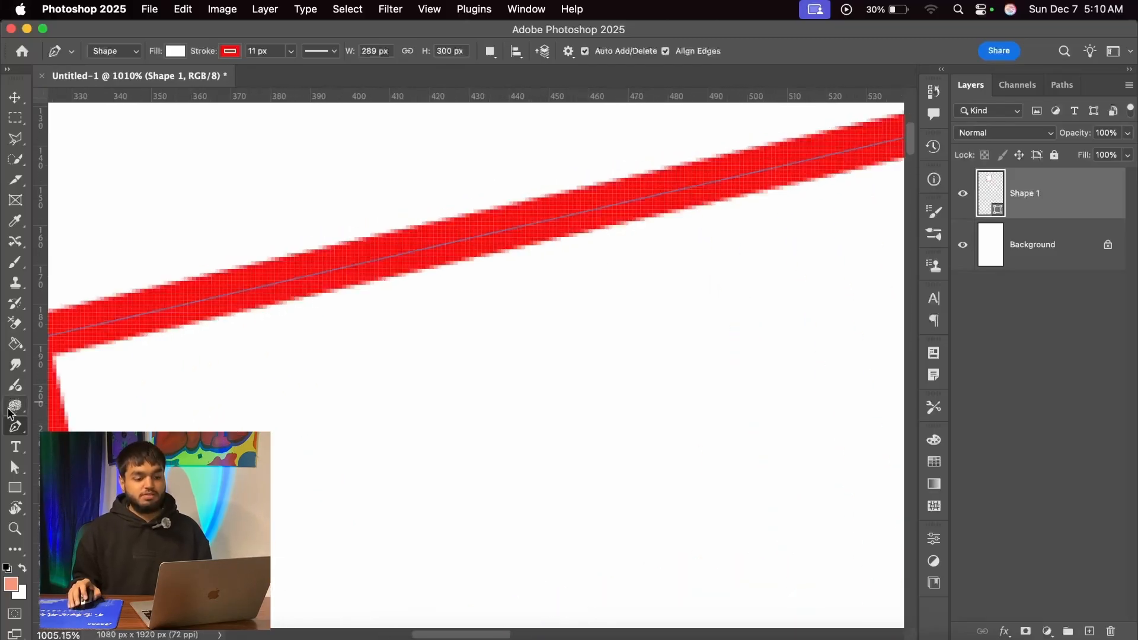
scroll(448, 239, up, 2)
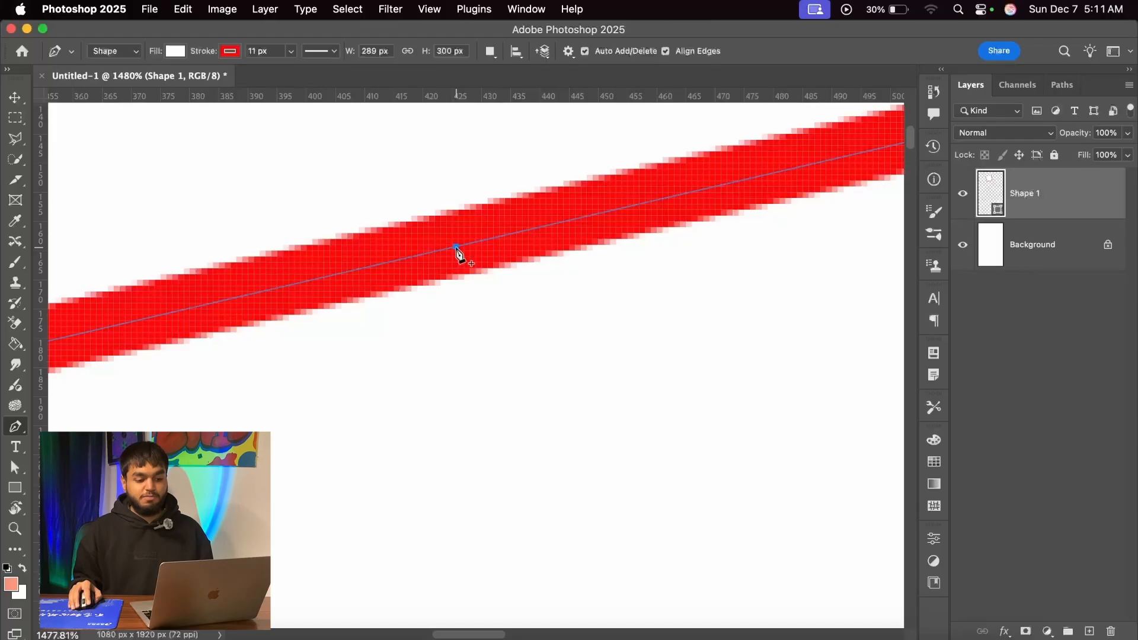
click(456, 246)
scroll(457, 254, down, 5)
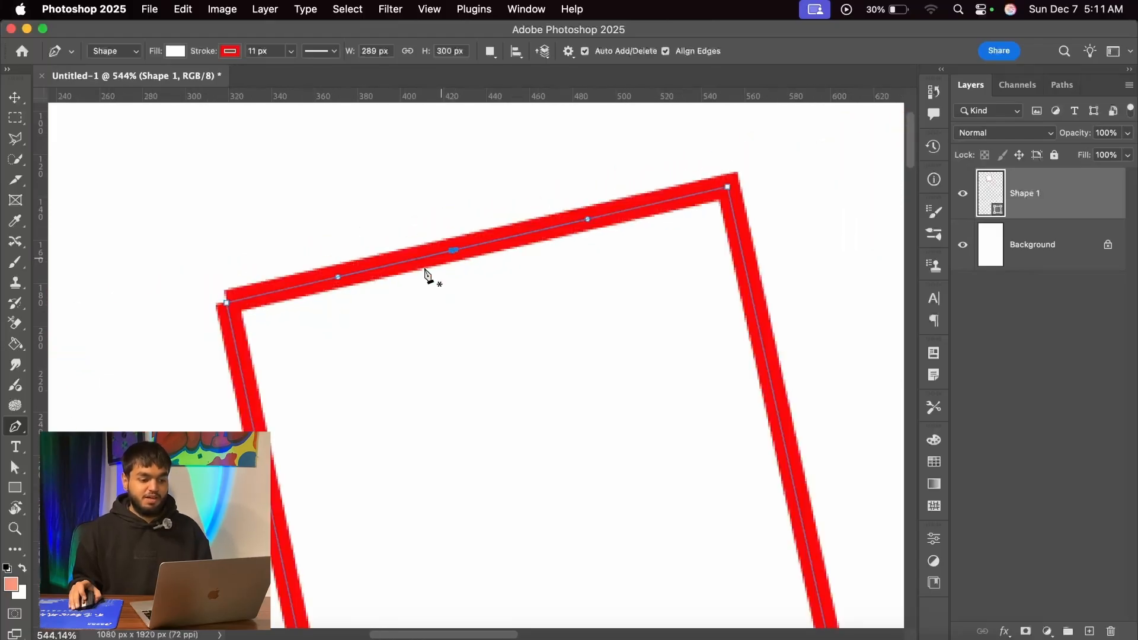
Keep the Pen tool active and remove the middle anchor point from the square's top edge using Auto Add/Delete
click(24, 429)
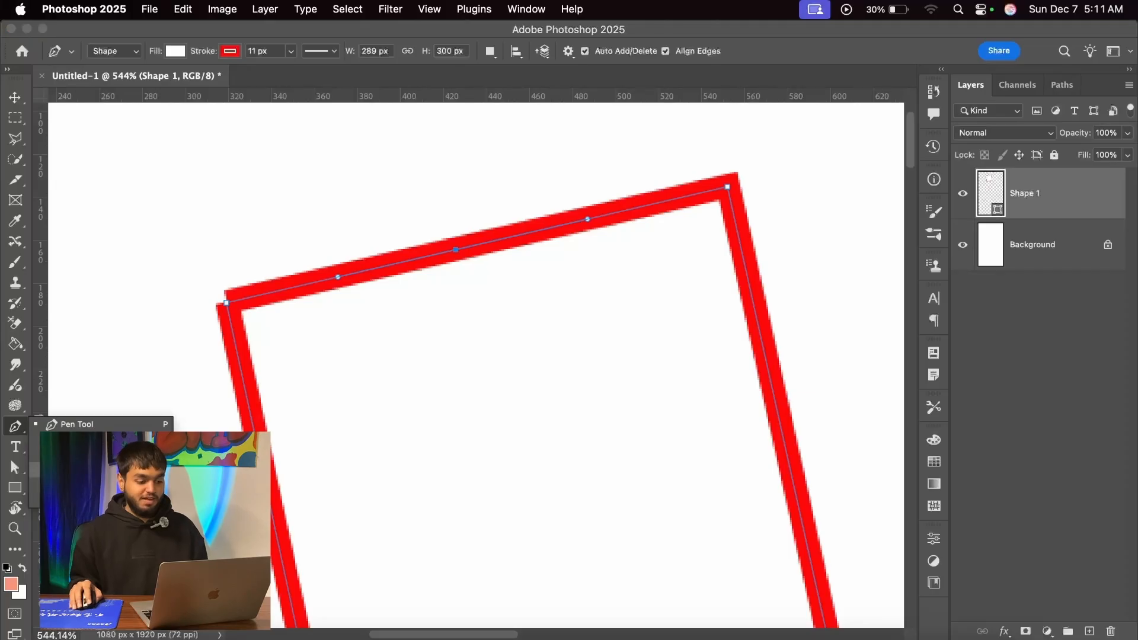
click(116, 424)
scroll(320, 225, down, 1)
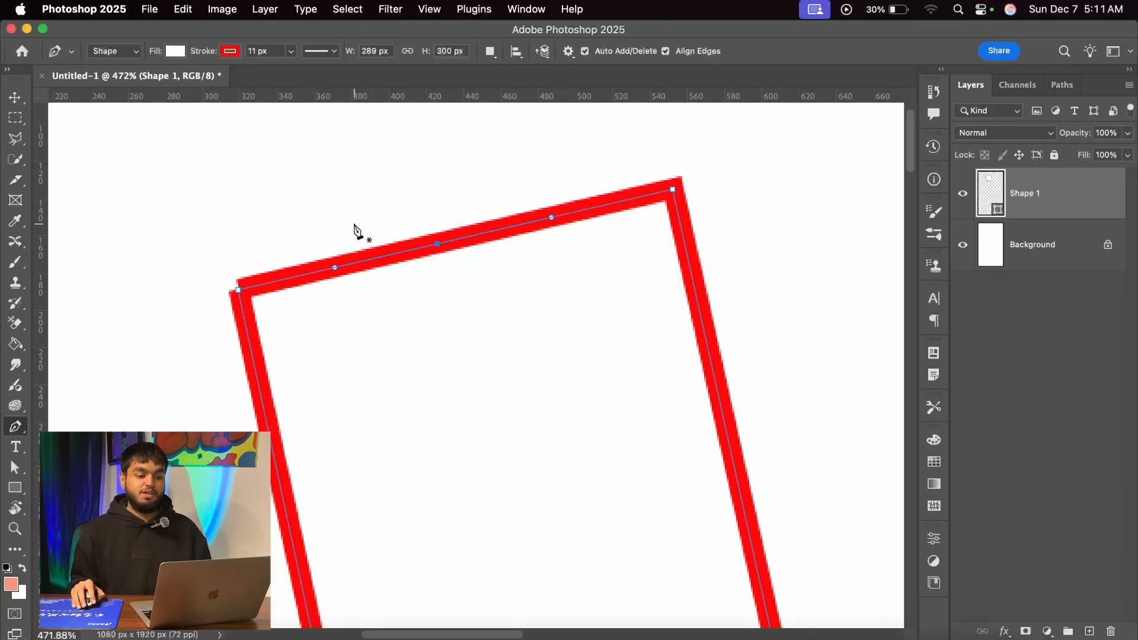
scroll(358, 231, down, 3)
scroll(436, 255, down, 1)
scroll(435, 254, down, 1)
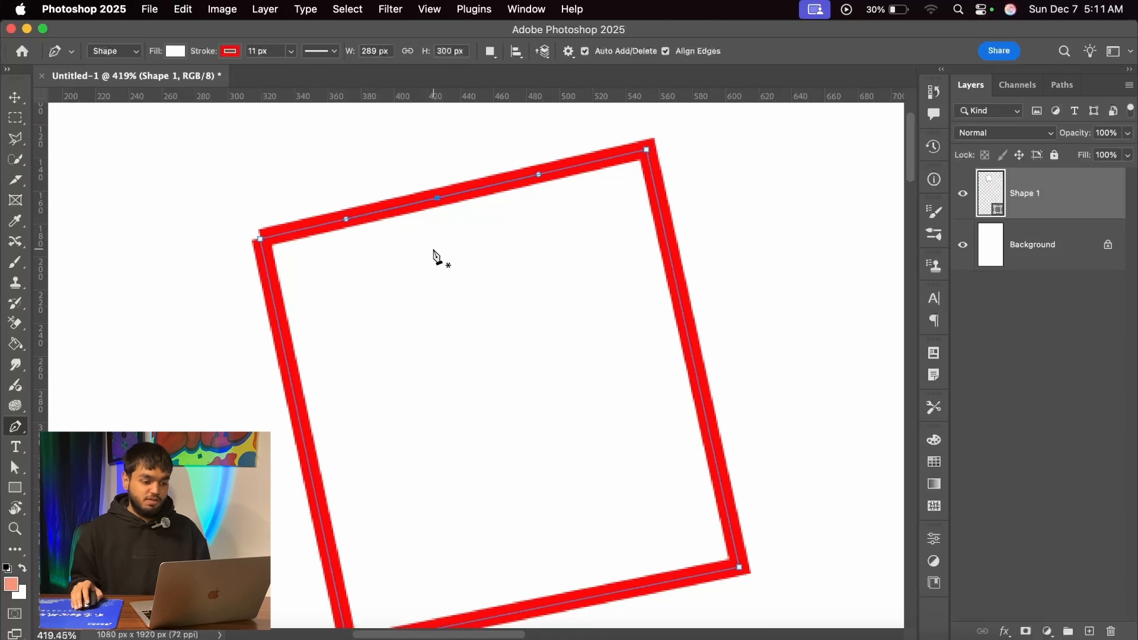
scroll(453, 183, up, 5)
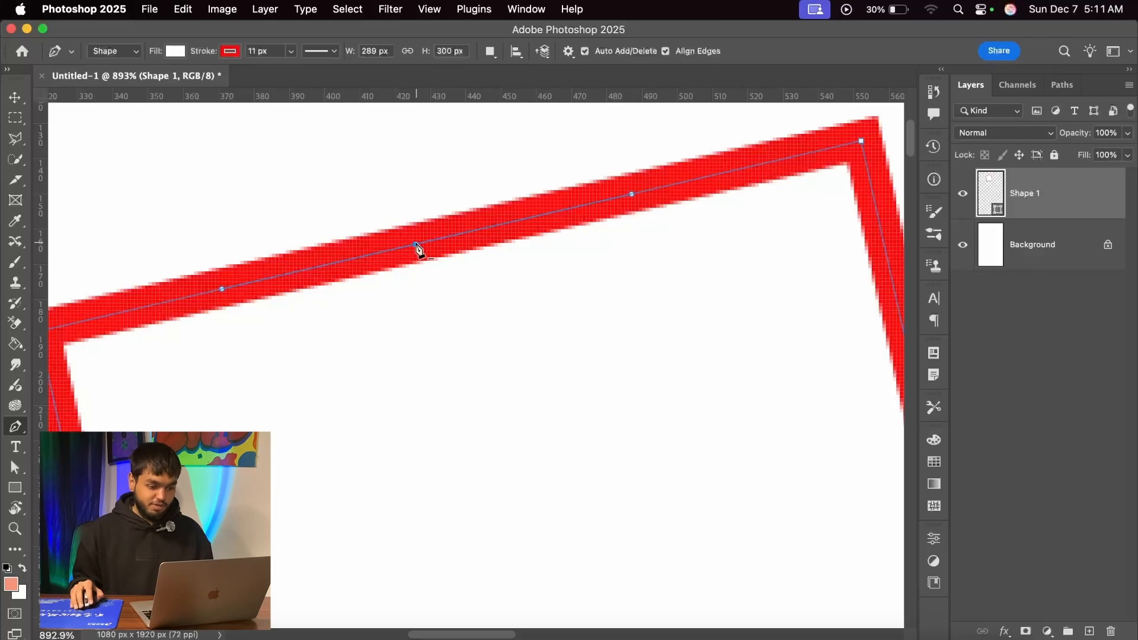
click(417, 248)
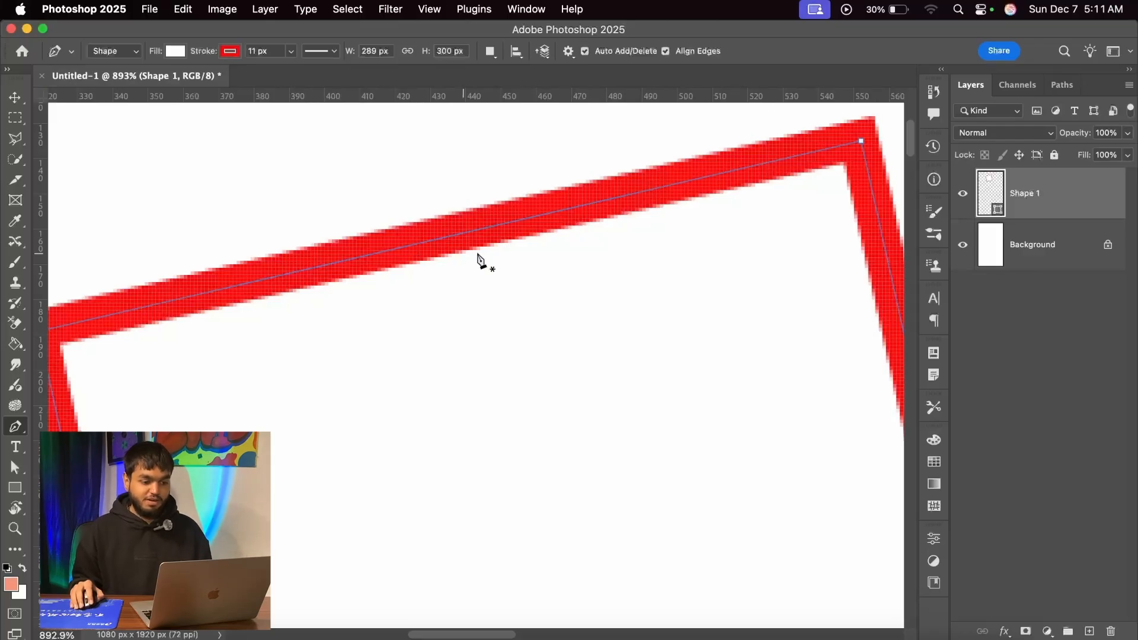
Add anchor points along the upper and middle parts of the square's right edge with the Pen tool
scroll(478, 257, down, 5)
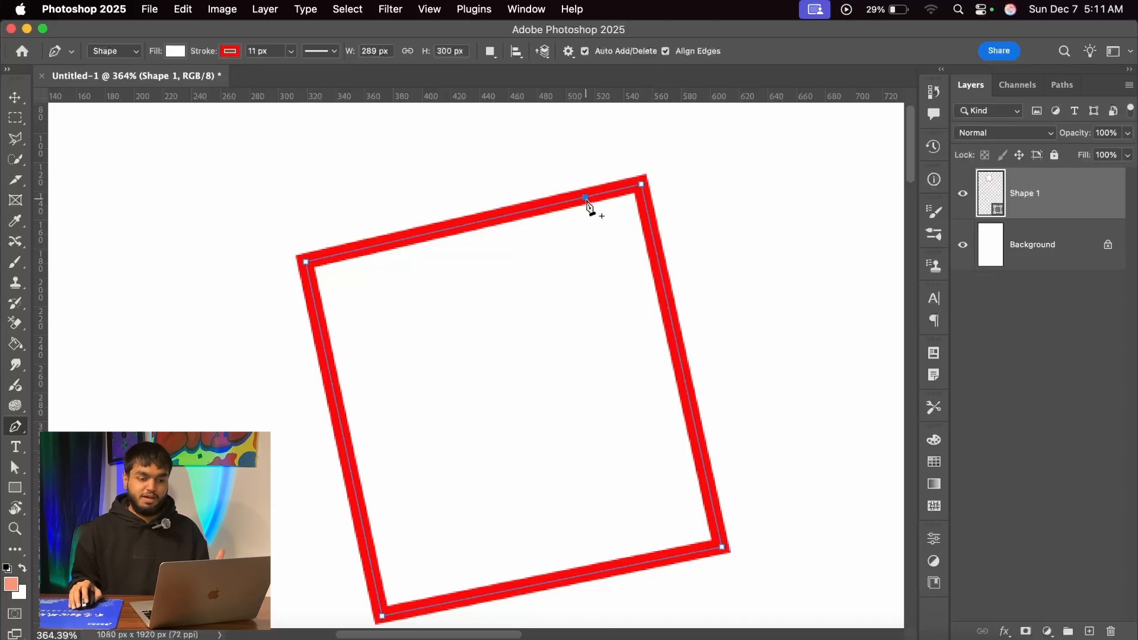
scroll(678, 257, up, 5)
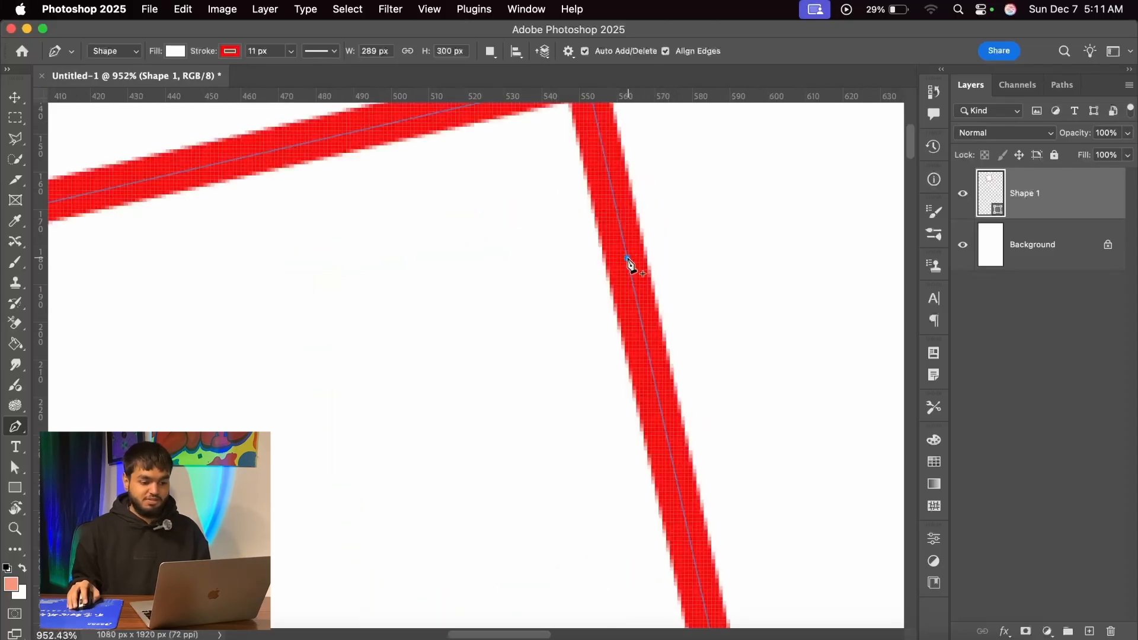
scroll(628, 259, down, 2)
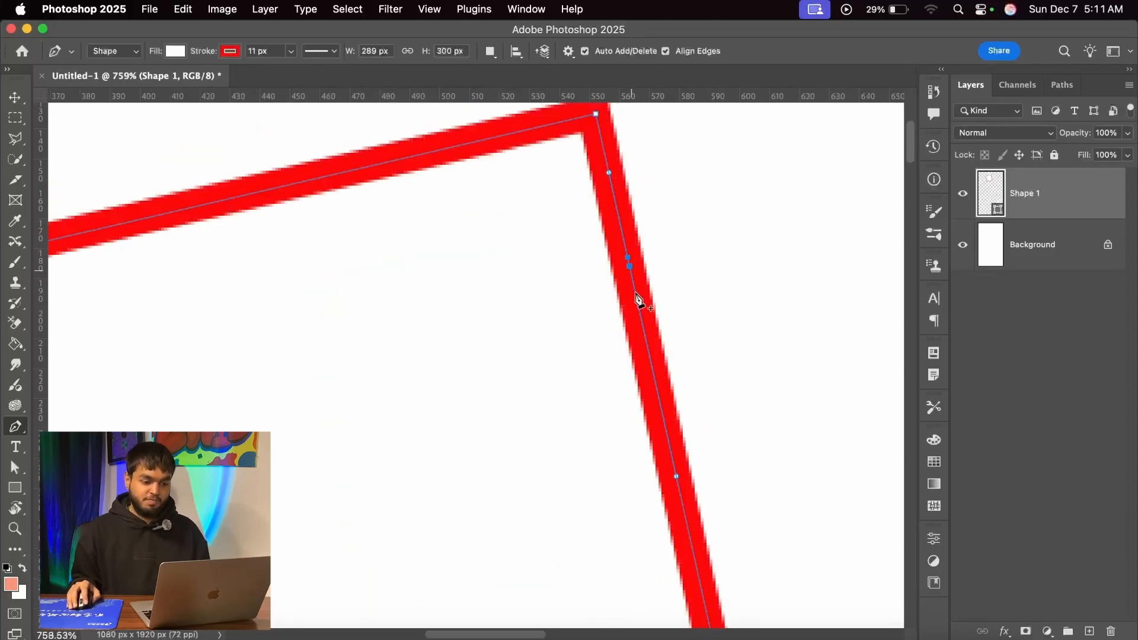
scroll(620, 237, down, 2)
click(672, 461)
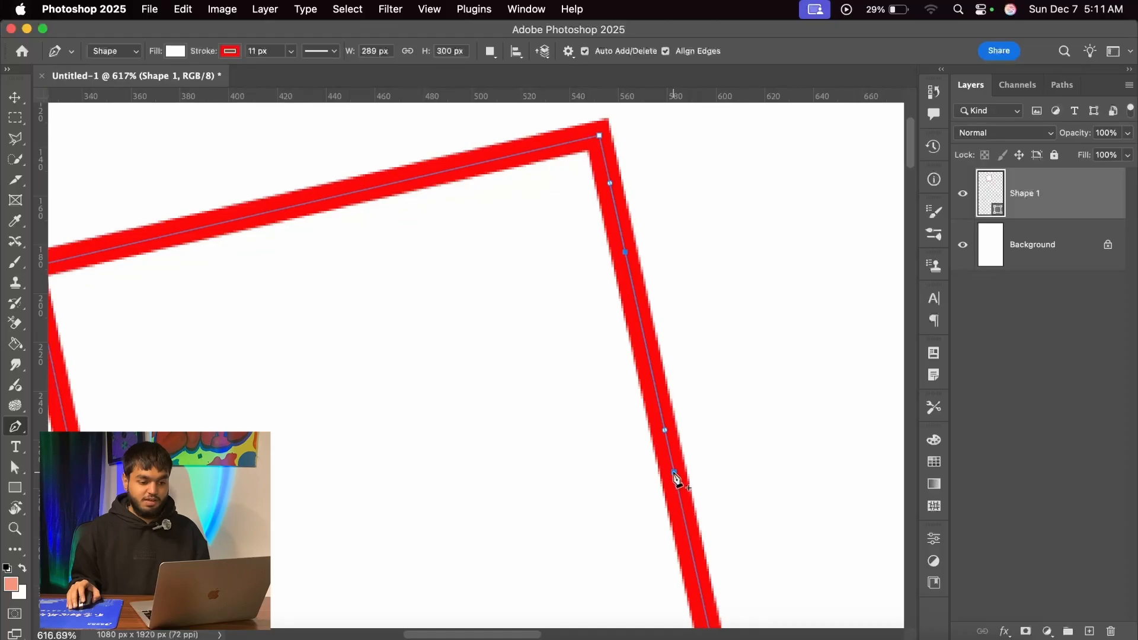
Remove the added anchor point near the middle of the square's right edge with the Pen tool
scroll(699, 403, down, 6)
scroll(678, 376, up, 8)
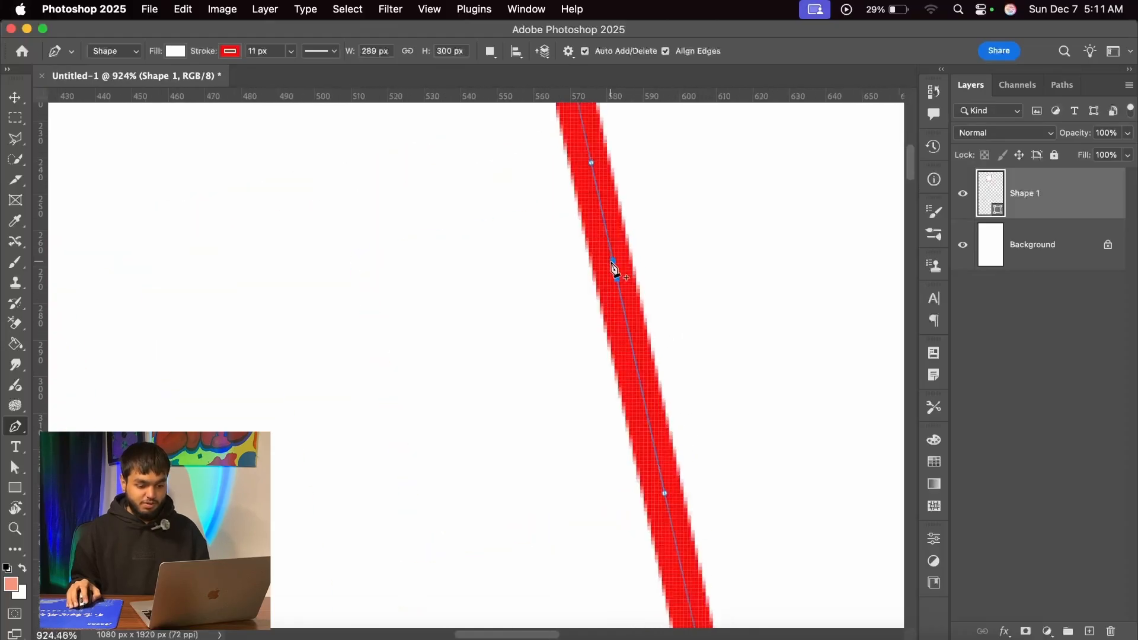
scroll(616, 276, up, 1)
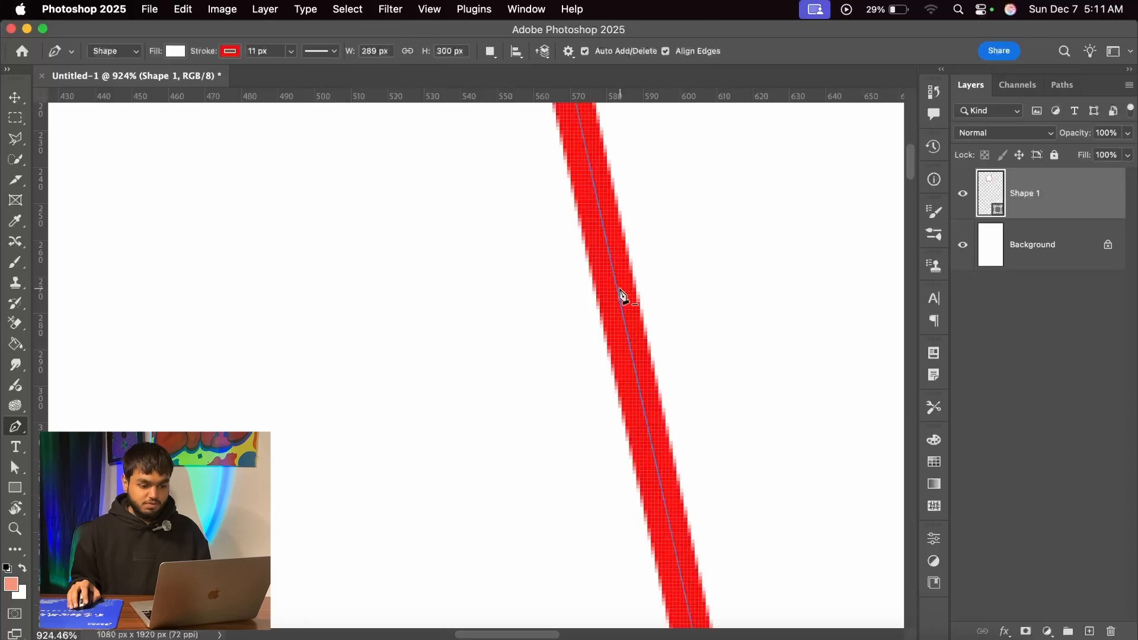
Try to remove the added anchor point on the upper right edge with the Pen tool, and undo the attempt
scroll(621, 294, up, 8)
click(548, 276)
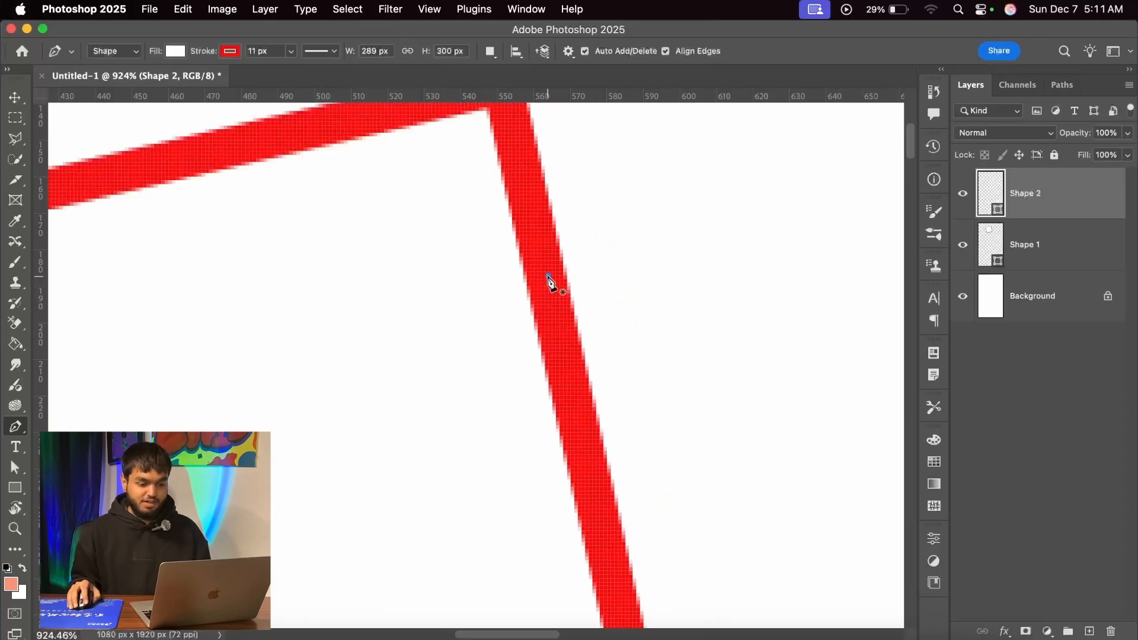
scroll(569, 308, down, 8)
key(super+z)
scroll(534, 329, up, 2)
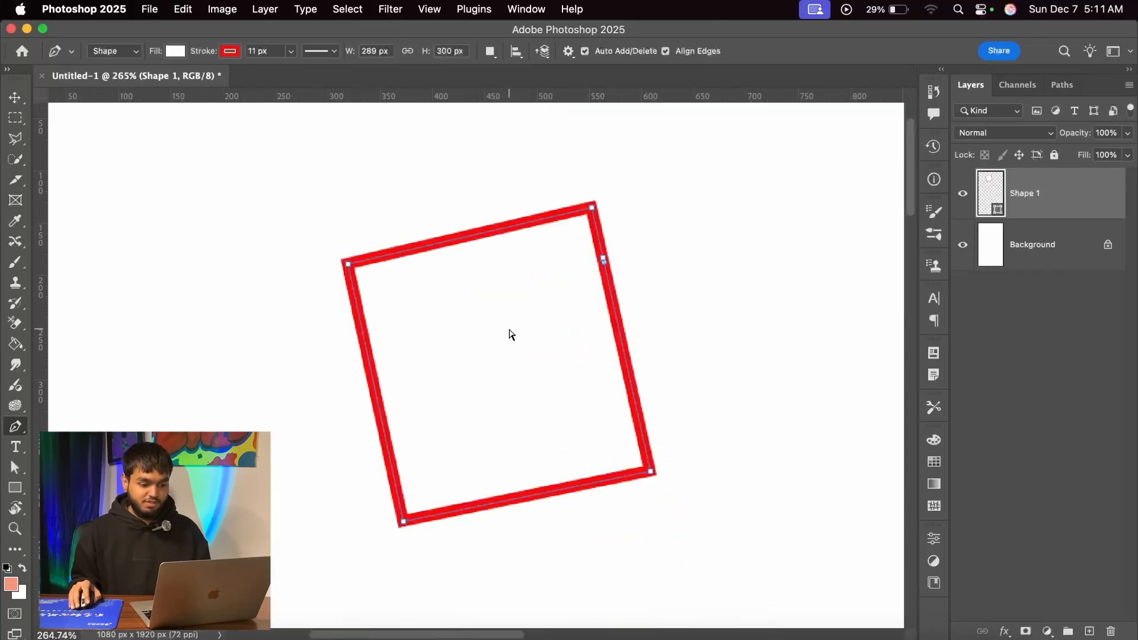
key(super+z)
Switch to the Move tool and remove the red square's shape layer from the document
click(15, 99)
scroll(581, 340, down, 4)
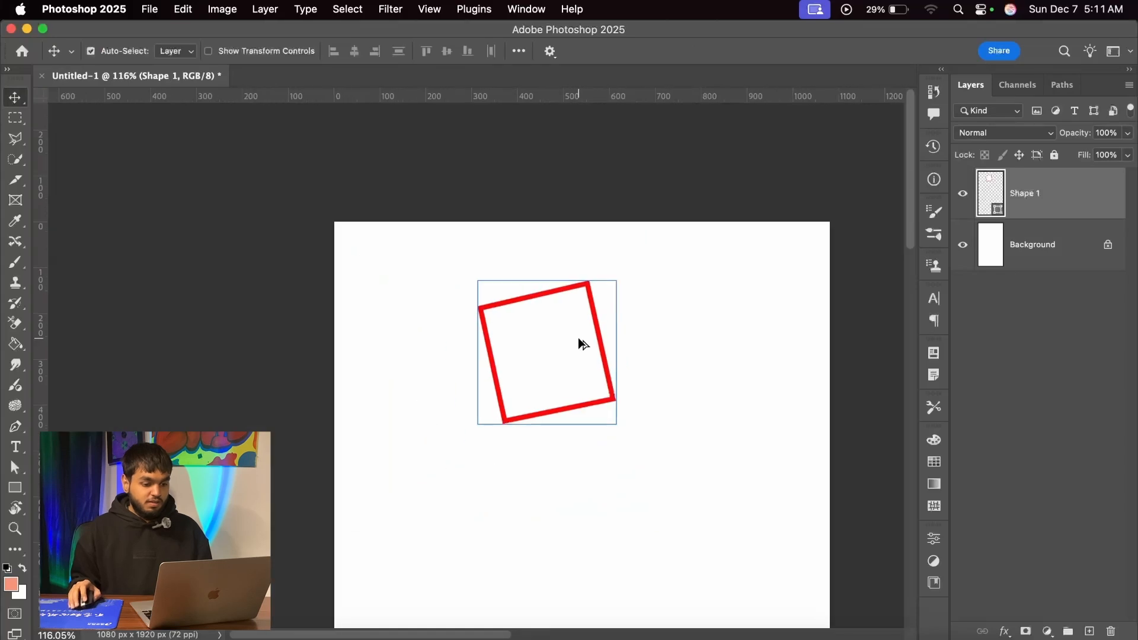
scroll(581, 340, up, 5)
key(super+z)
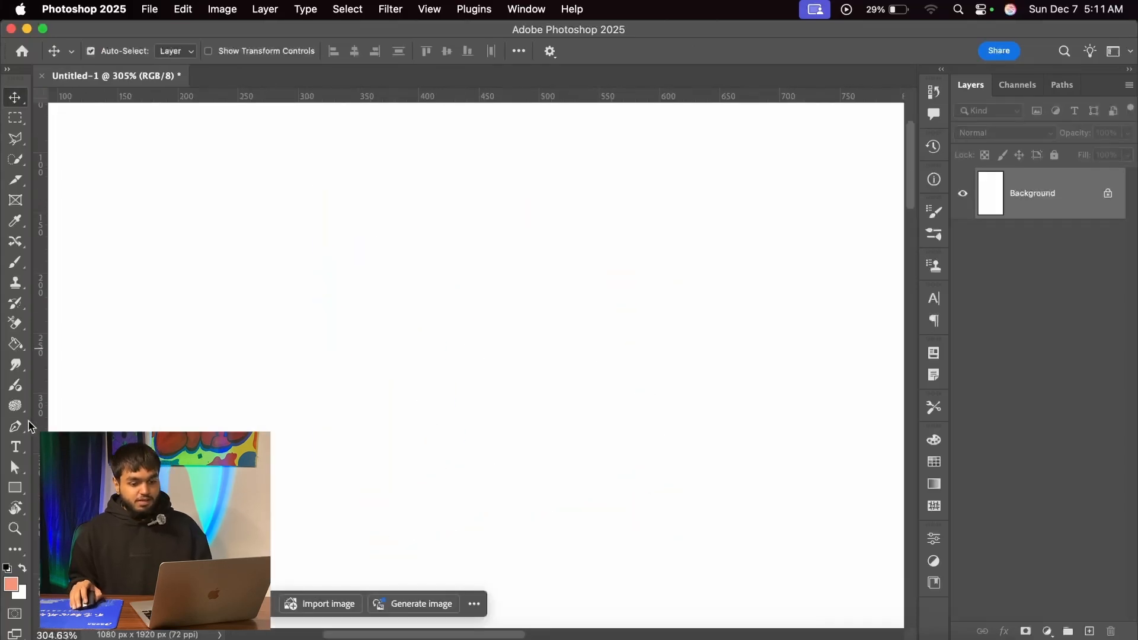
Activate the Freeform Pen tool in Shape mode and bring the blank canvas into view
click(28, 427)
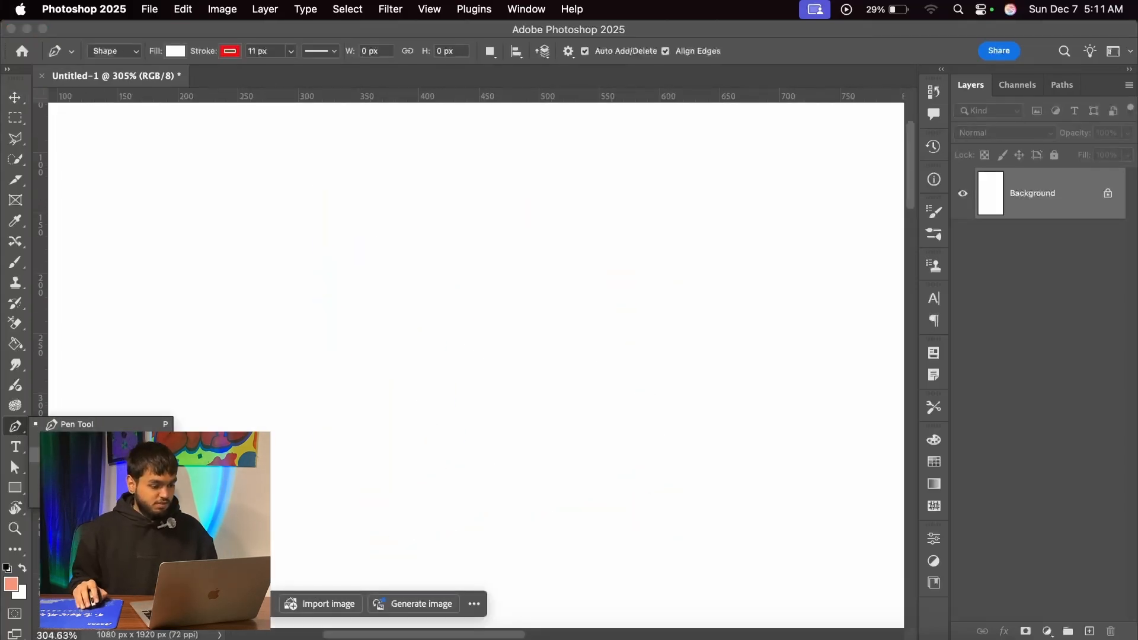
click(59, 440)
scroll(453, 332, down, 2)
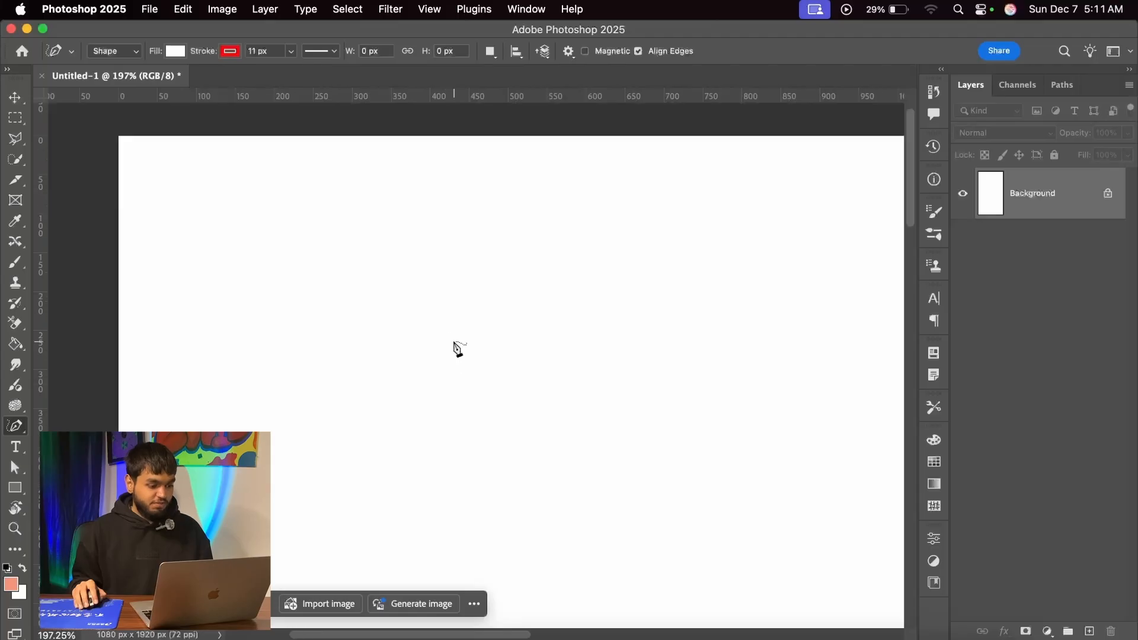
scroll(459, 350, down, 4)
scroll(376, 341, up, 1)
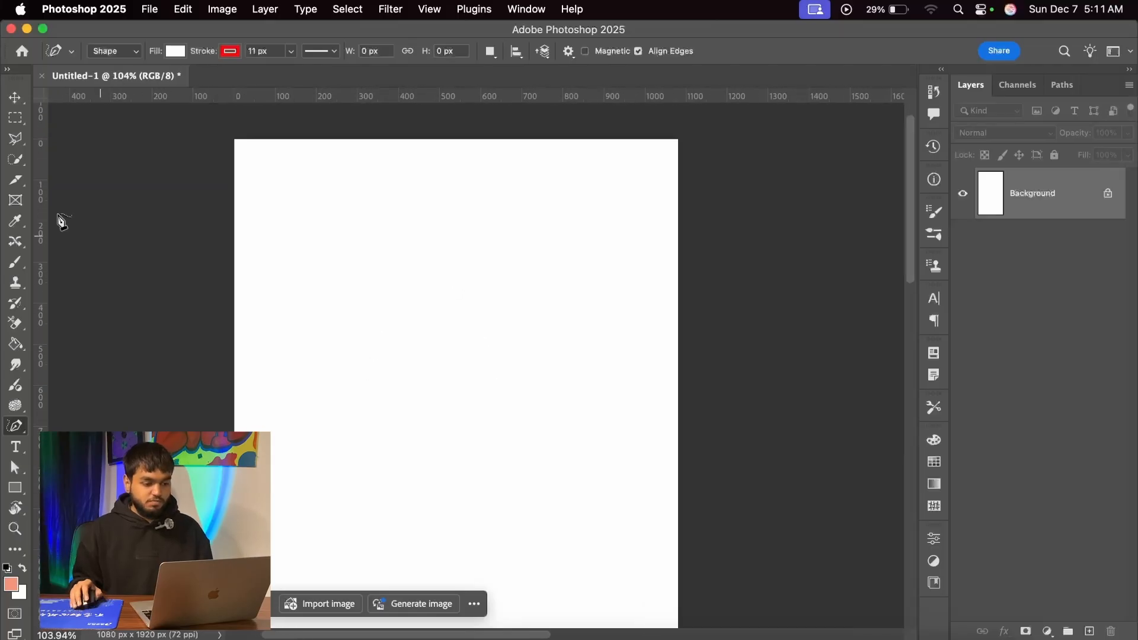
Draw a freehand S-shaped selection on the blank canvas with the Lasso tool, and undo it
click(15, 138)
click(77, 154)
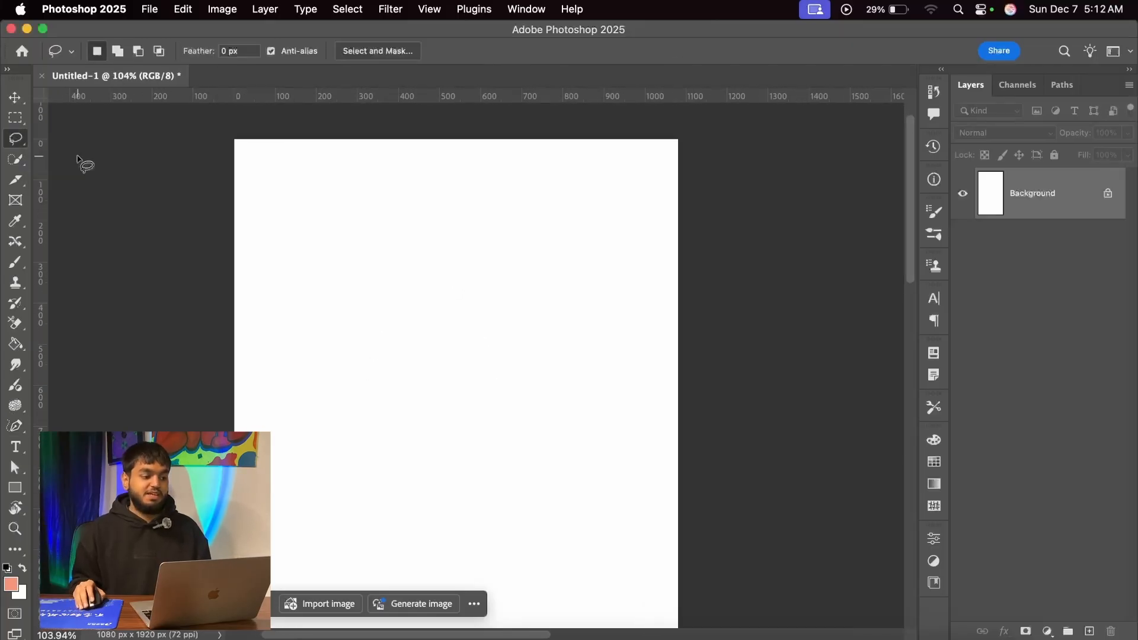
mouse_move(352, 248)
mouse_down()
mouse_move(386, 382)
mouse_move(445, 329)
mouse_move(326, 252)
mouse_up()
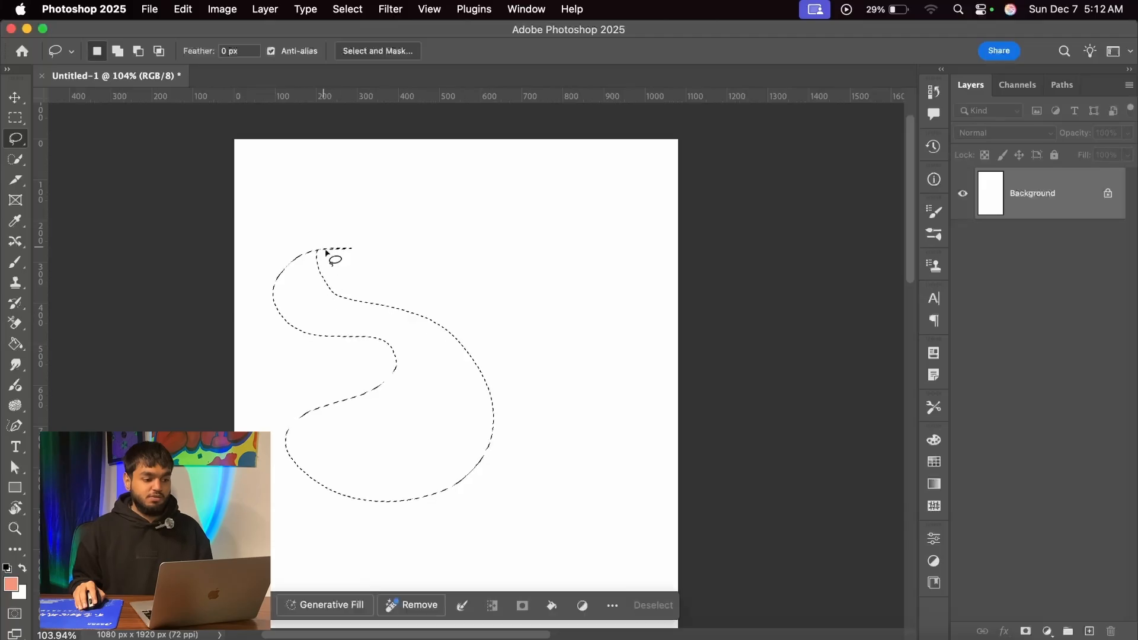
key(super+z)
Draw a closed freehand shape about 757 by 644 px with the Freeform Pen tool, and undo it
click(15, 426)
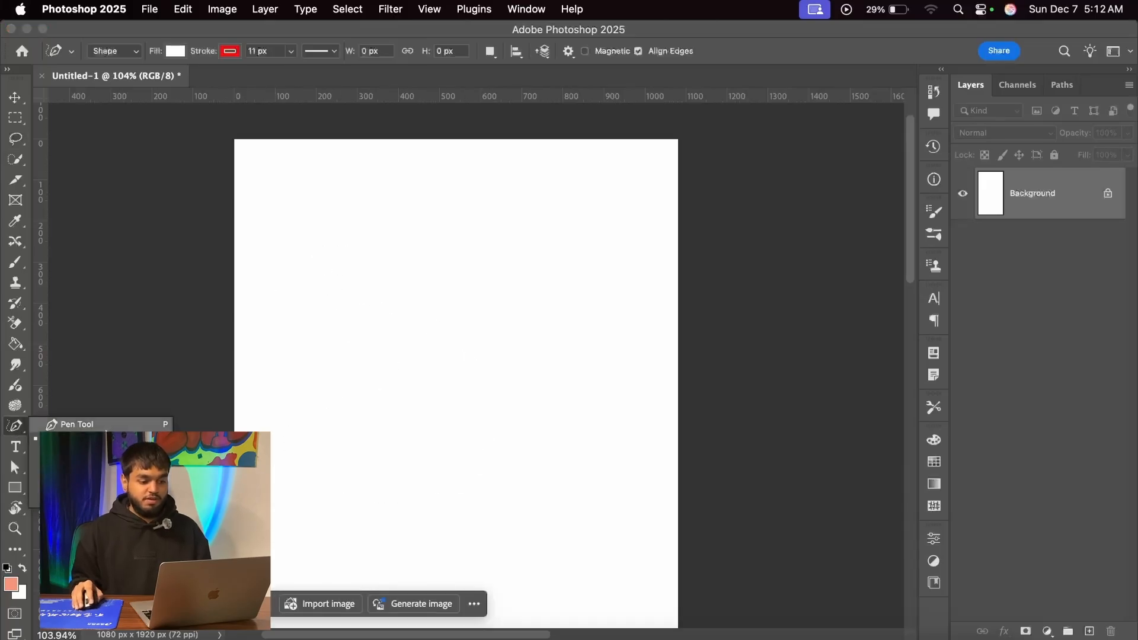
click(77, 439)
scroll(40, 396, up, 5)
scroll(380, 339, down, 1)
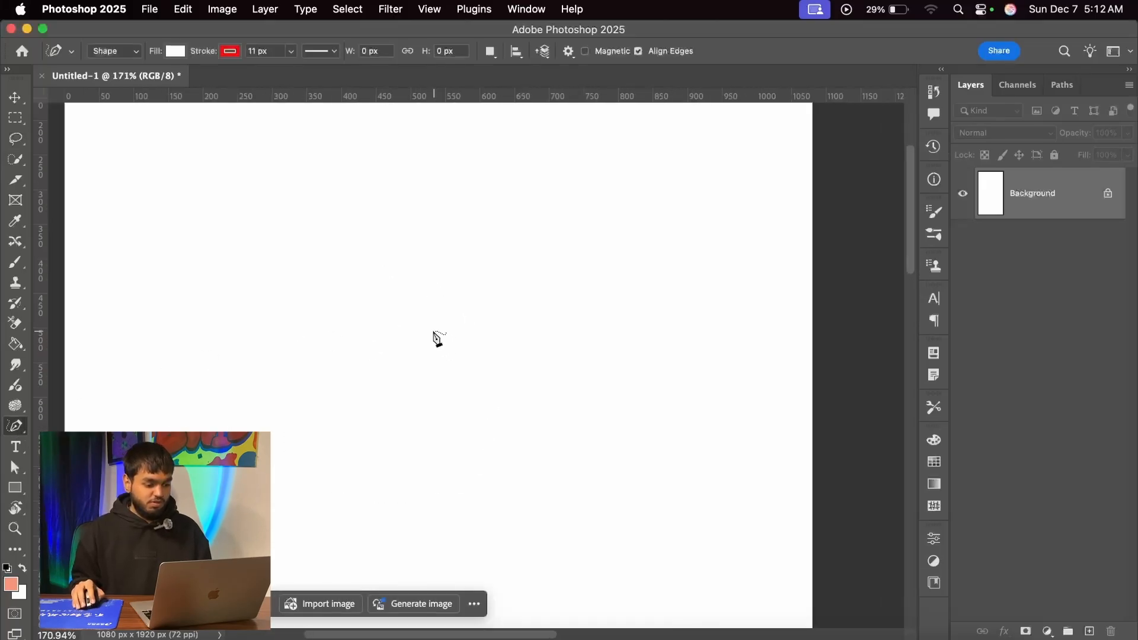
scroll(272, 302, down, 2)
scroll(296, 301, up, 1)
scroll(445, 275, down, 2)
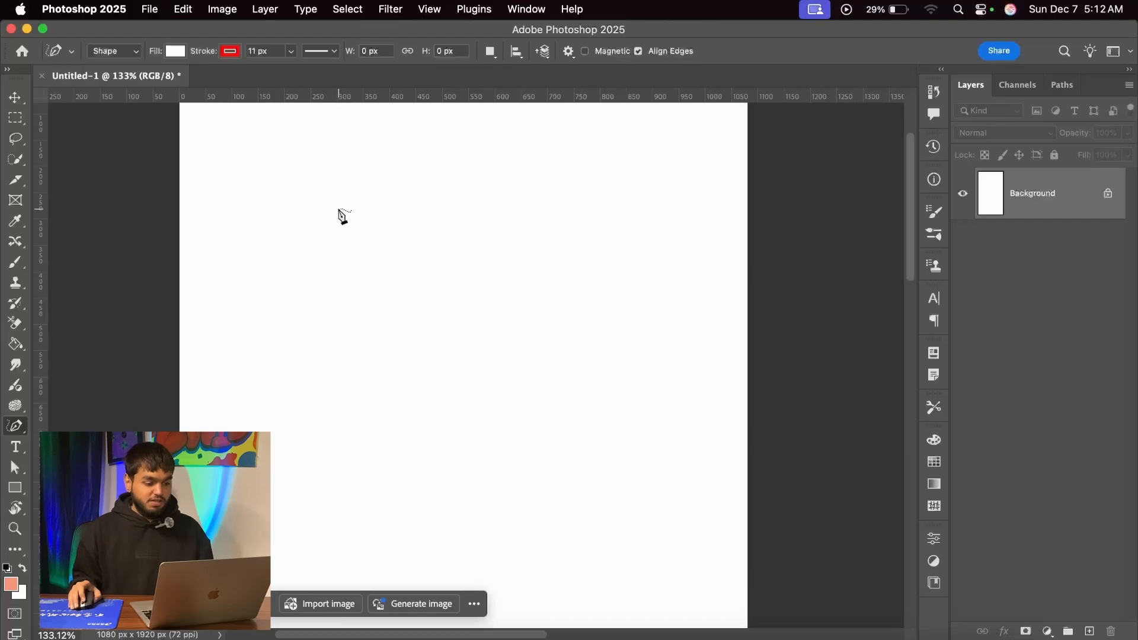
mouse_move(339, 209)
mouse_down()
mouse_move(295, 220)
mouse_move(235, 288)
mouse_move(390, 329)
mouse_move(418, 380)
mouse_move(273, 433)
mouse_move(304, 526)
mouse_move(600, 474)
mouse_move(594, 318)
mouse_move(425, 253)
mouse_move(338, 239)
mouse_move(339, 210)
mouse_up()
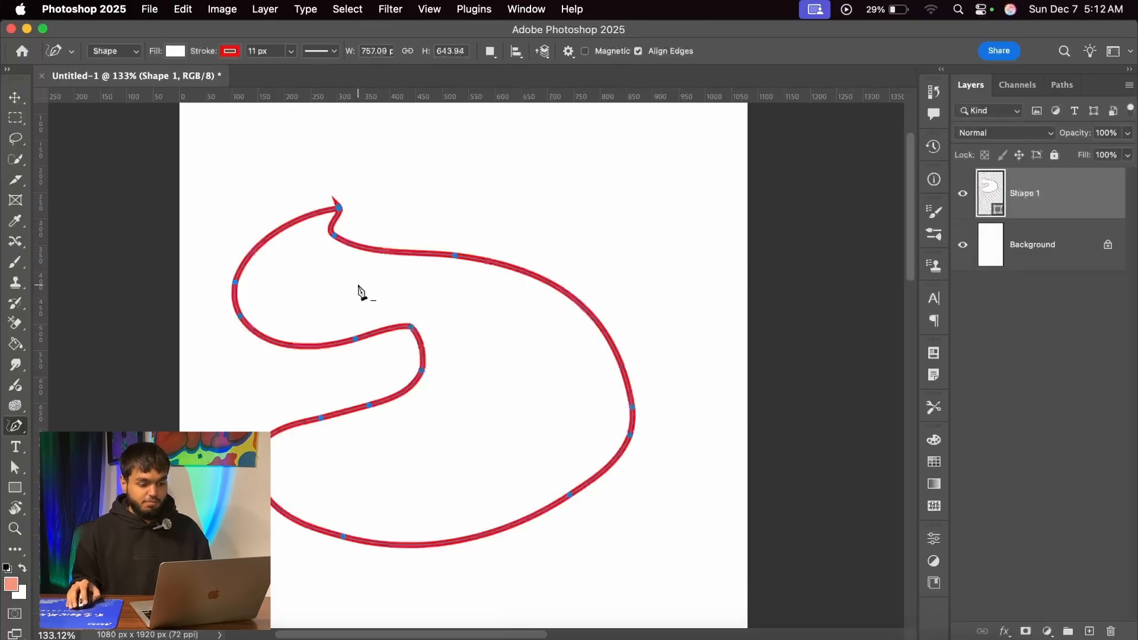
scroll(444, 280, down, 1)
key(ctrl+z)
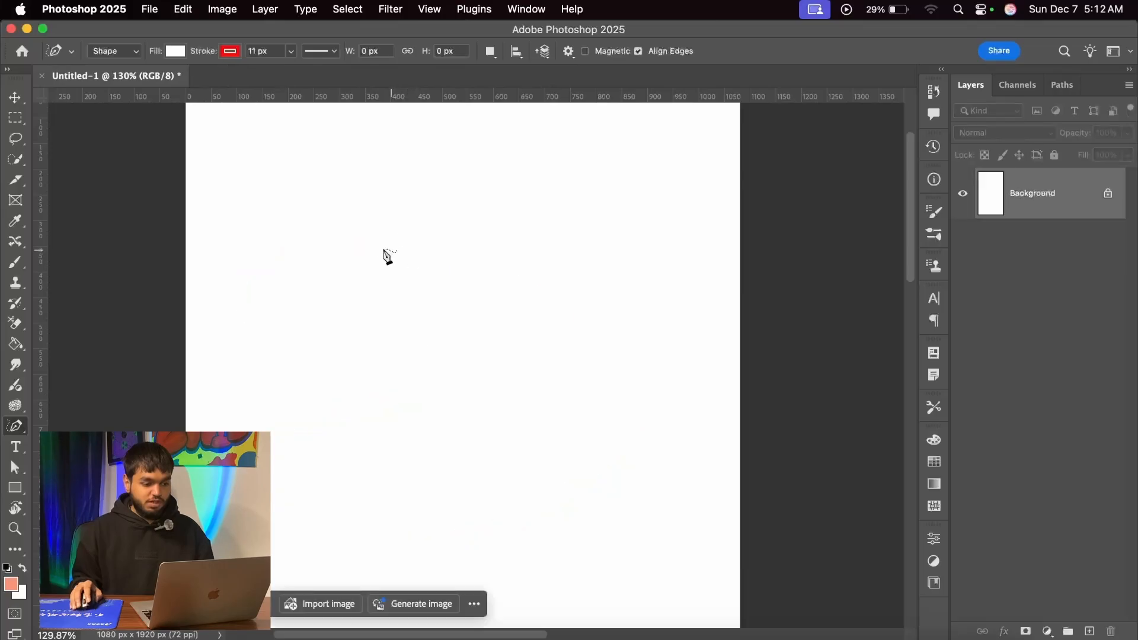
Draw a curved freehand outline about 717 by 757 px with the Freeform Pen tool, joining its two open ends near the top
scroll(382, 237, down, 1)
mouse_move(352, 152)
mouse_down()
mouse_move(273, 221)
mouse_move(348, 272)
mouse_move(447, 287)
mouse_move(344, 360)
mouse_move(283, 451)
mouse_move(485, 476)
mouse_move(594, 320)
mouse_move(514, 222)
mouse_move(372, 156)
mouse_up()
scroll(361, 157, up, 5)
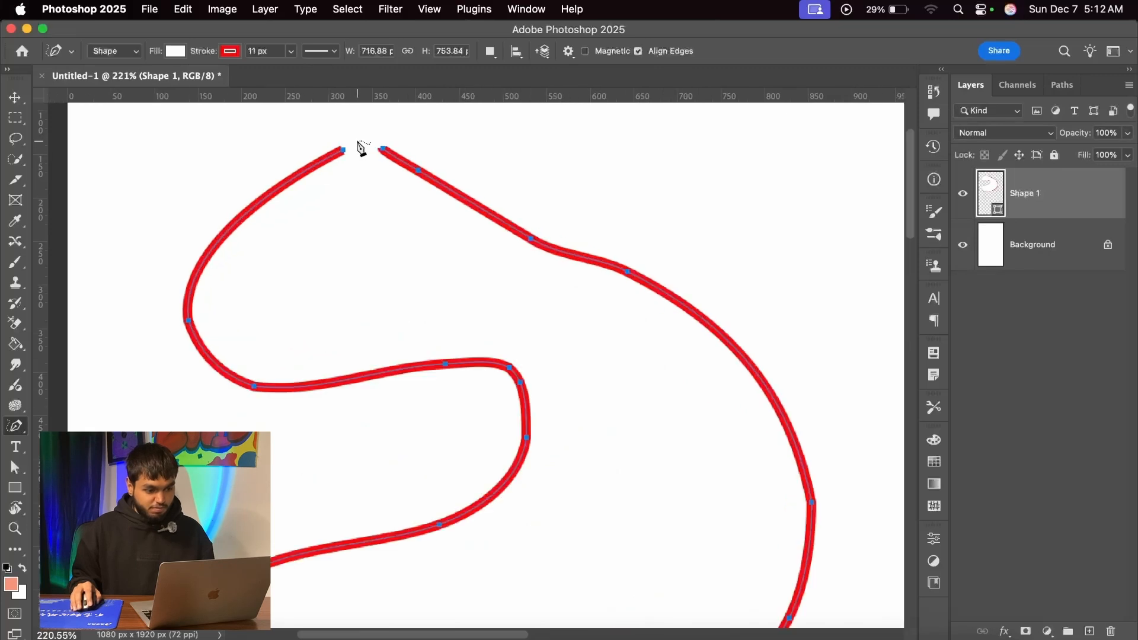
scroll(362, 155, up, 4)
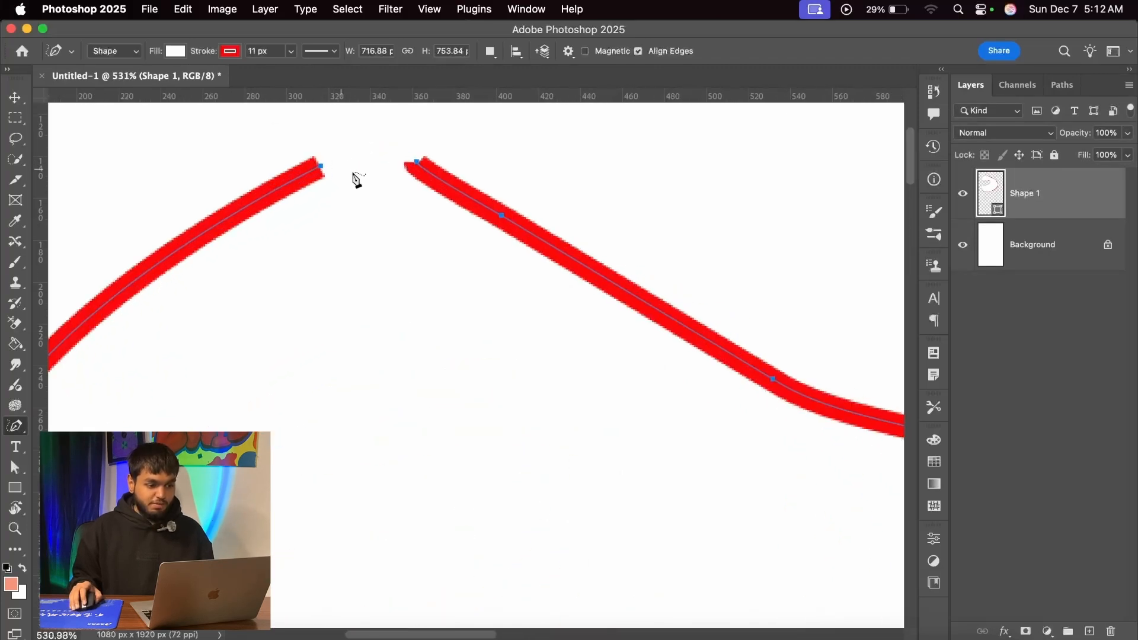
scroll(475, 241, up, 3)
scroll(353, 287, up, 2)
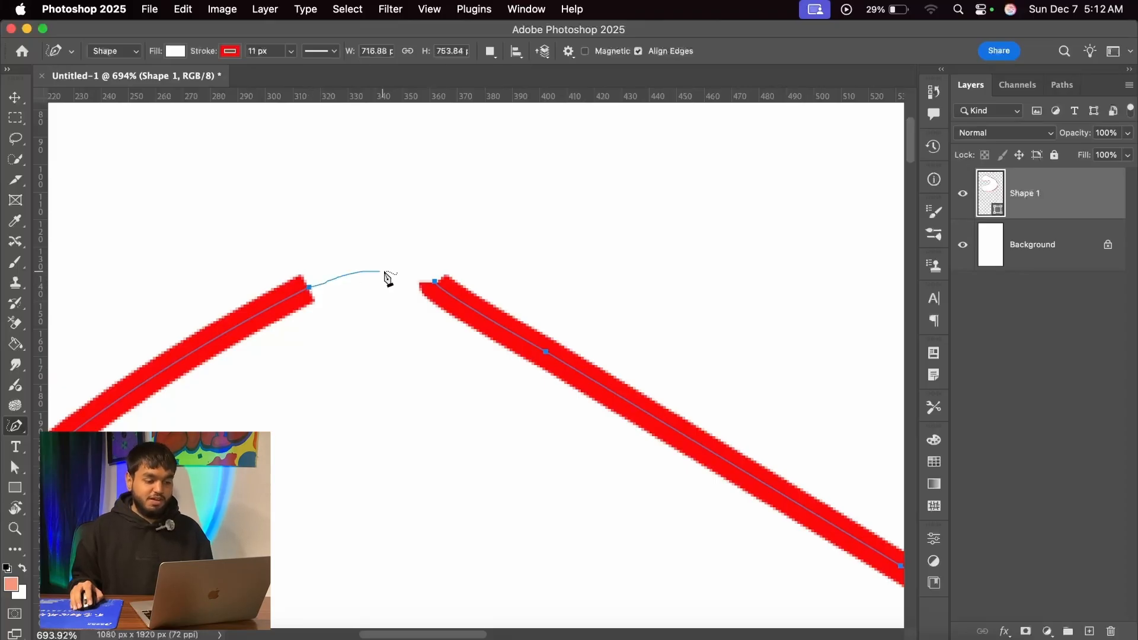
click(435, 282)
scroll(425, 290, down, 5)
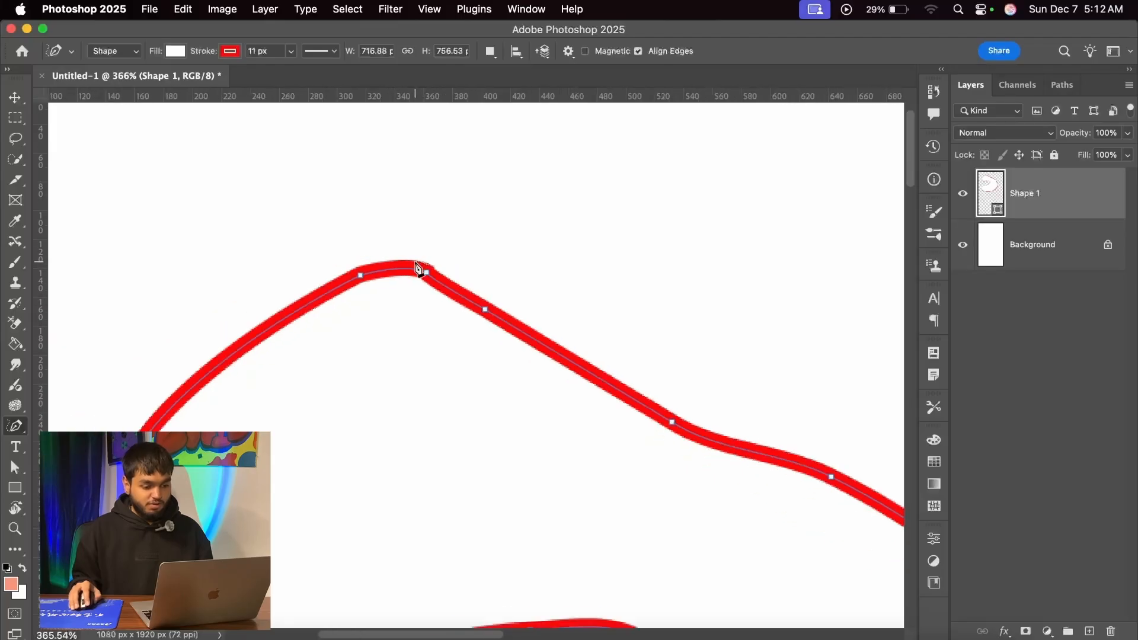
Set the freehand shape's fill to the blue swatch among the recently used colors
click(178, 53)
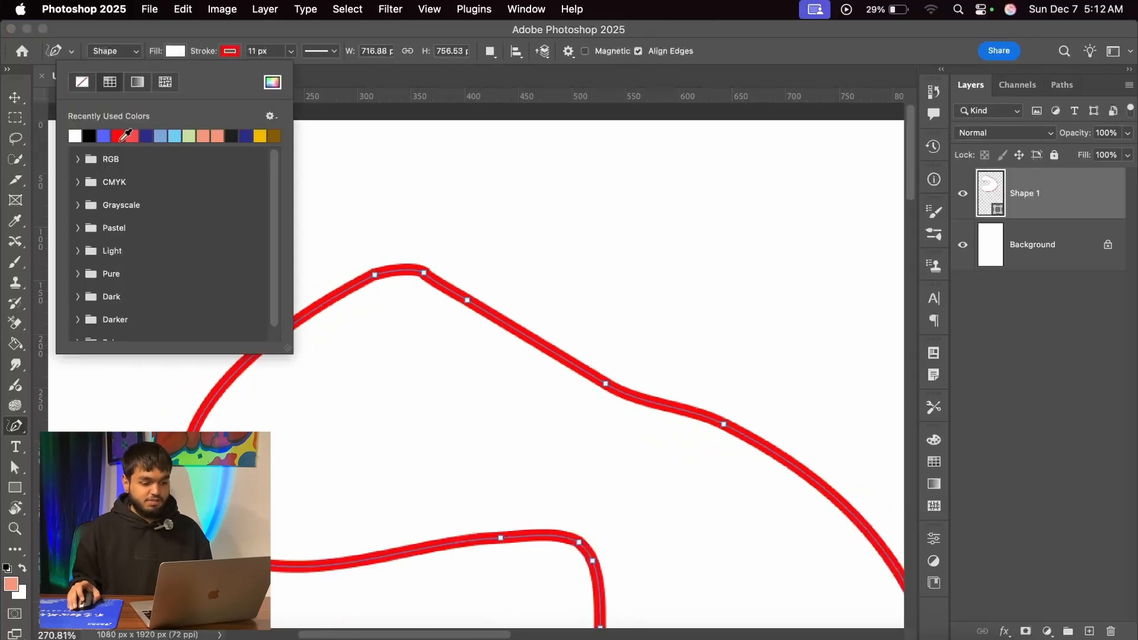
click(103, 135)
scroll(533, 283, down, 5)
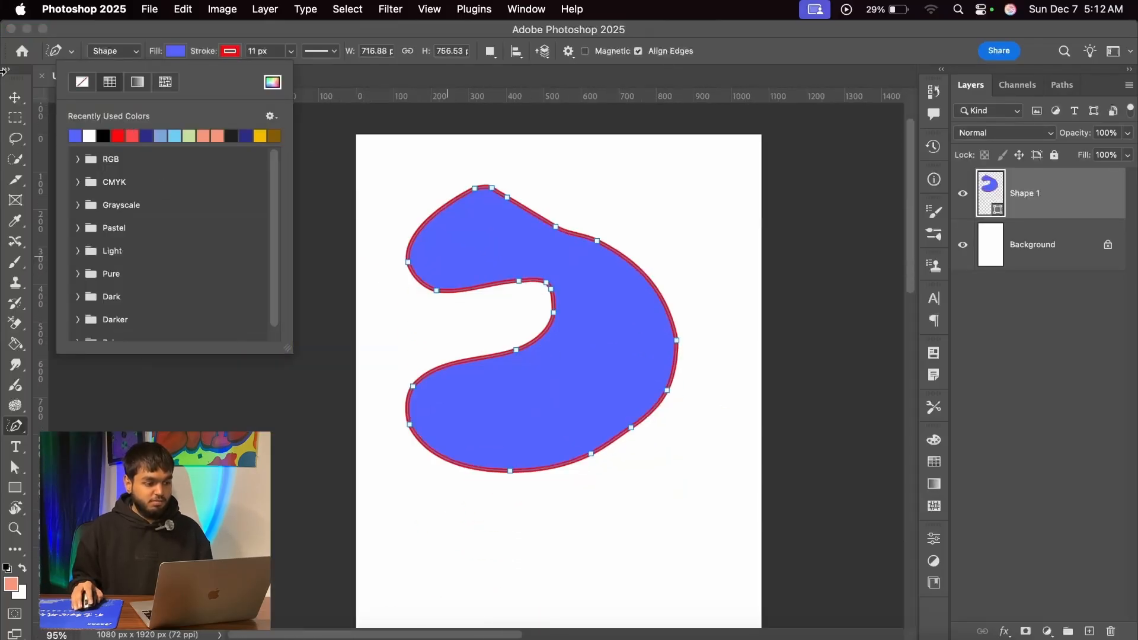
Switch to the Move tool and delete the blue freehand shape
click(15, 98)
scroll(546, 285, up, 1)
key(BackSpace)
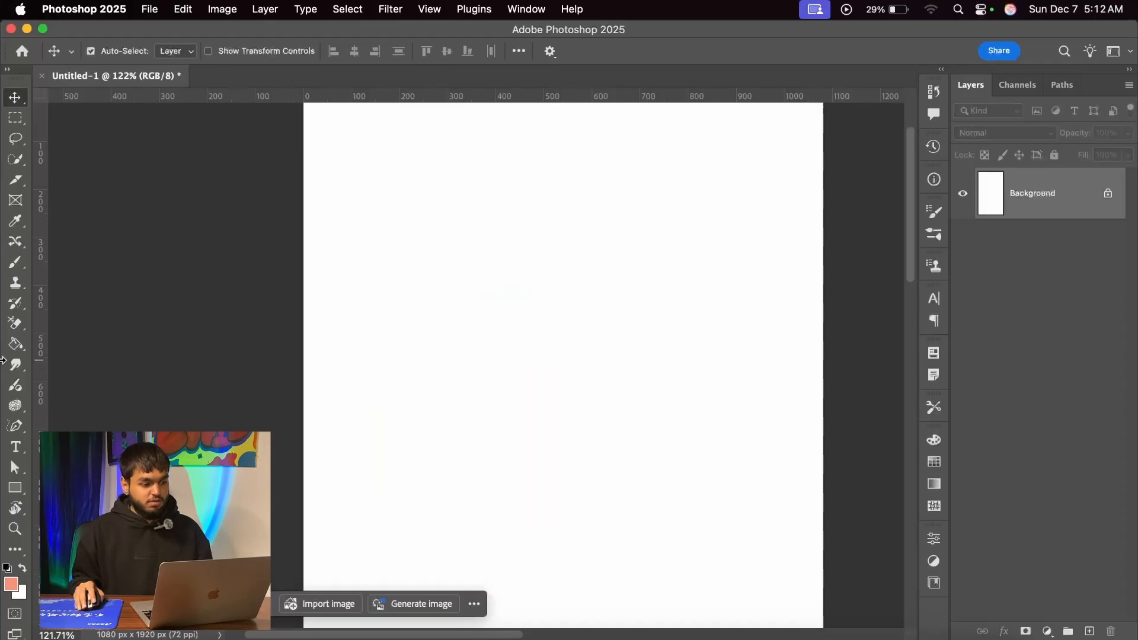
Place four anchor points of a blue shape with the standard Pen tool for comparison, and undo all of them
click(15, 425)
scroll(407, 244, down, 1)
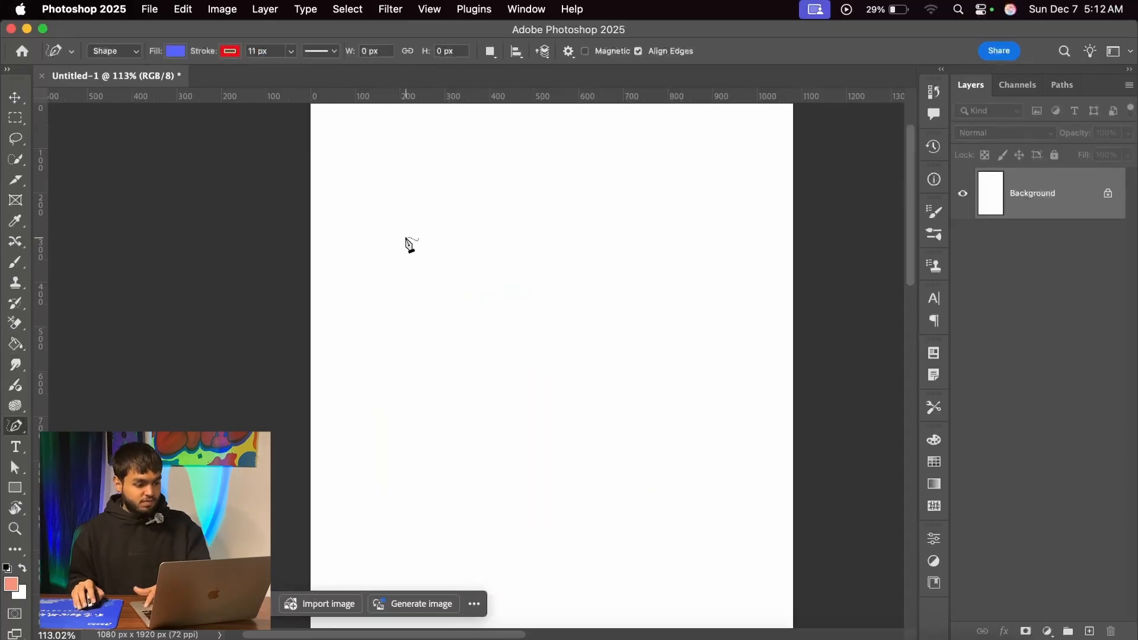
scroll(348, 246, down, 1)
click(27, 431)
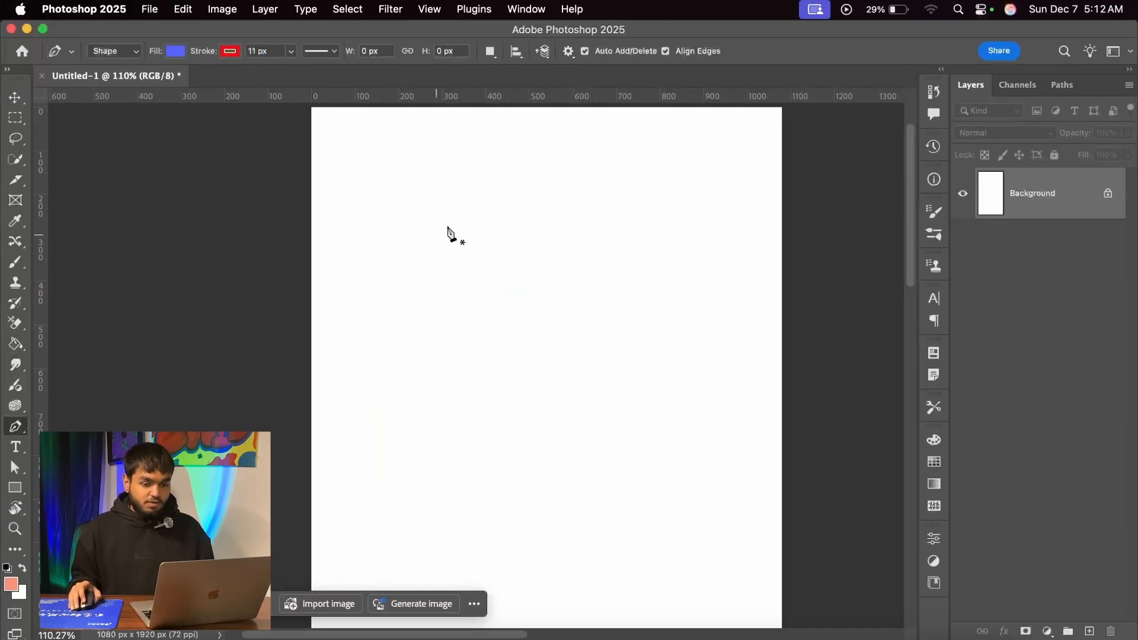
click(448, 216)
drag(354, 311, 354, 326)
drag(500, 398, 507, 419)
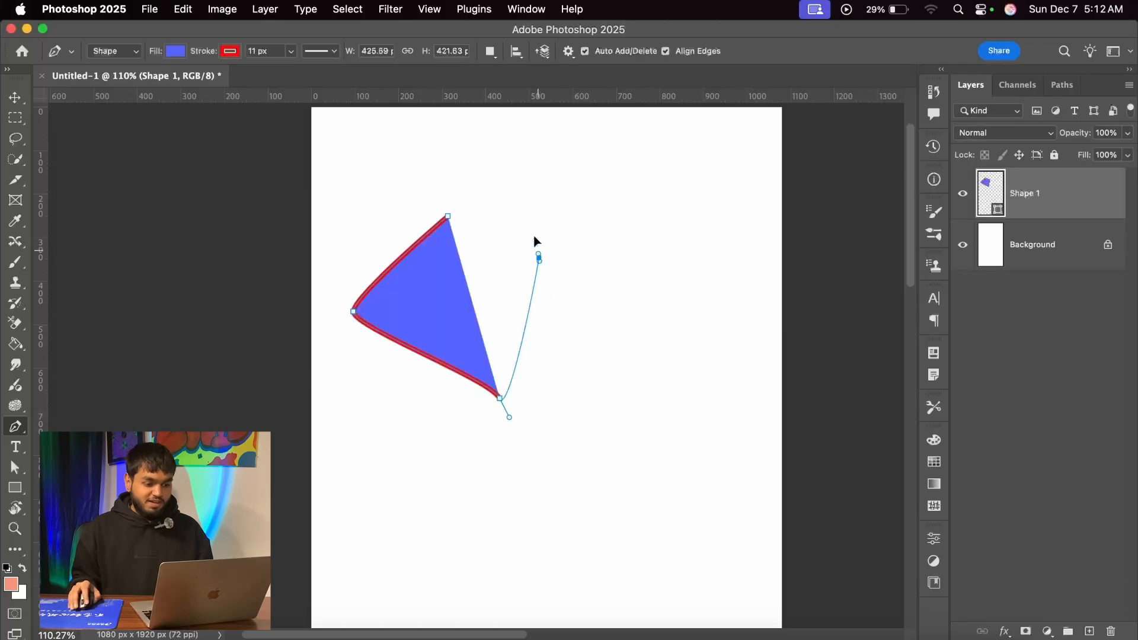
drag(539, 258, 535, 226)
key(super+z)
key(super+z)
key(super+z)
key(super+z)
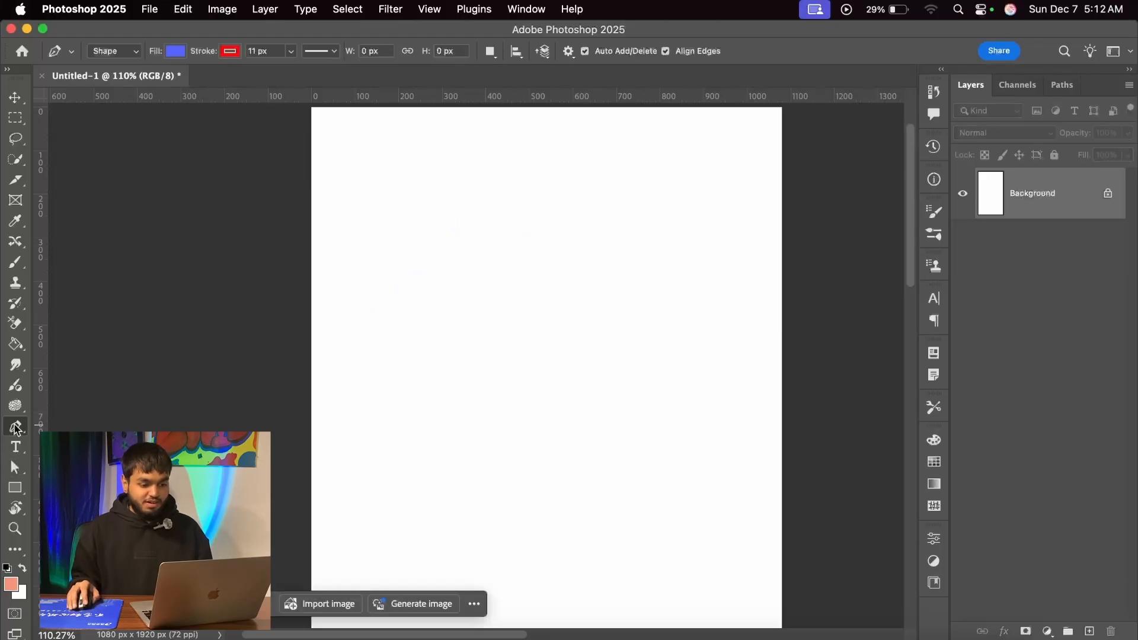
Draw a wavy closed shape about 968 by 736 px with the Freeform Pen tool, and delete it
right_click(17, 429)
click(40, 440)
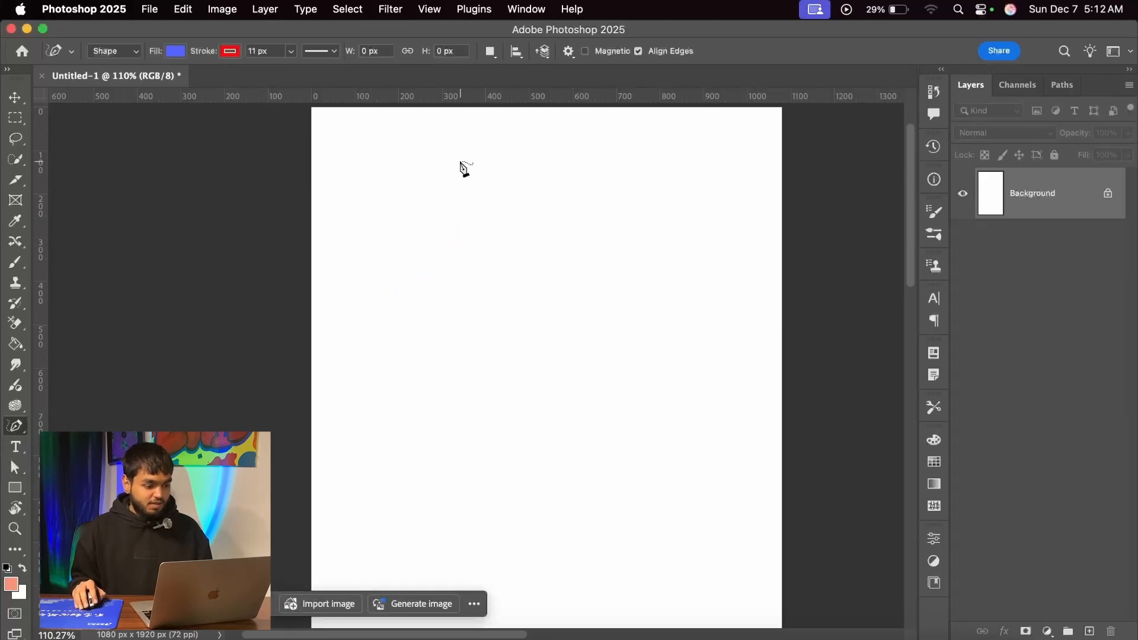
mouse_move(461, 162)
mouse_down()
mouse_move(411, 178)
mouse_move(419, 253)
mouse_move(490, 299)
mouse_move(361, 354)
mouse_move(434, 472)
mouse_move(645, 382)
mouse_move(630, 343)
mouse_move(660, 252)
mouse_move(723, 351)
mouse_move(700, 434)
mouse_move(765, 364)
mouse_move(763, 241)
mouse_move(696, 202)
mouse_move(604, 229)
mouse_move(519, 206)
mouse_move(461, 161)
mouse_up()
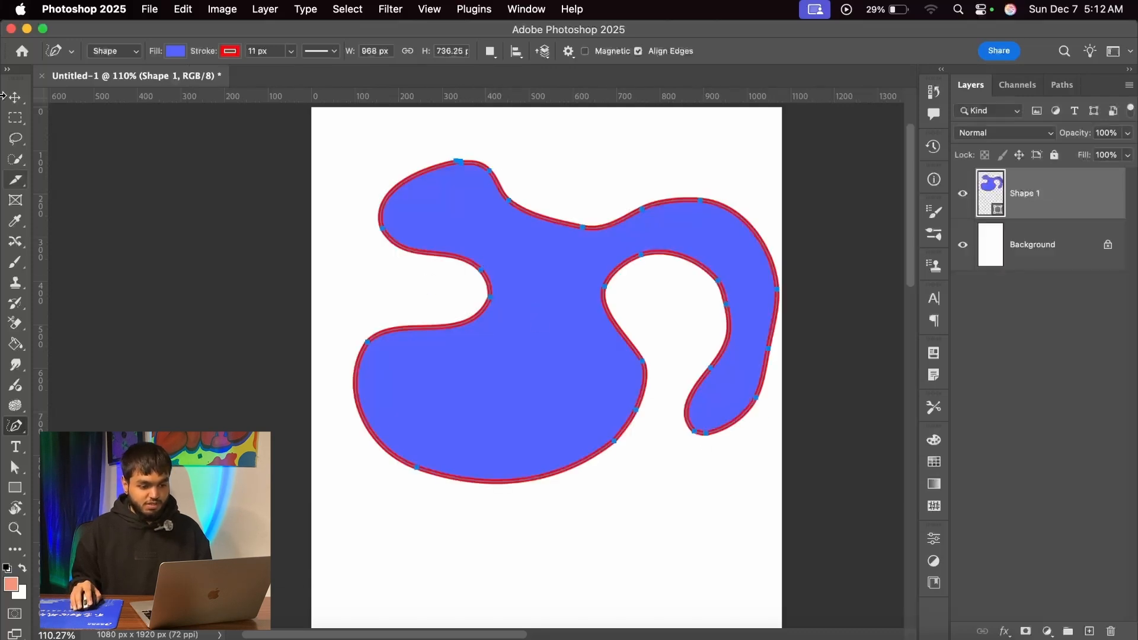
click(5, 97)
key(Delete)
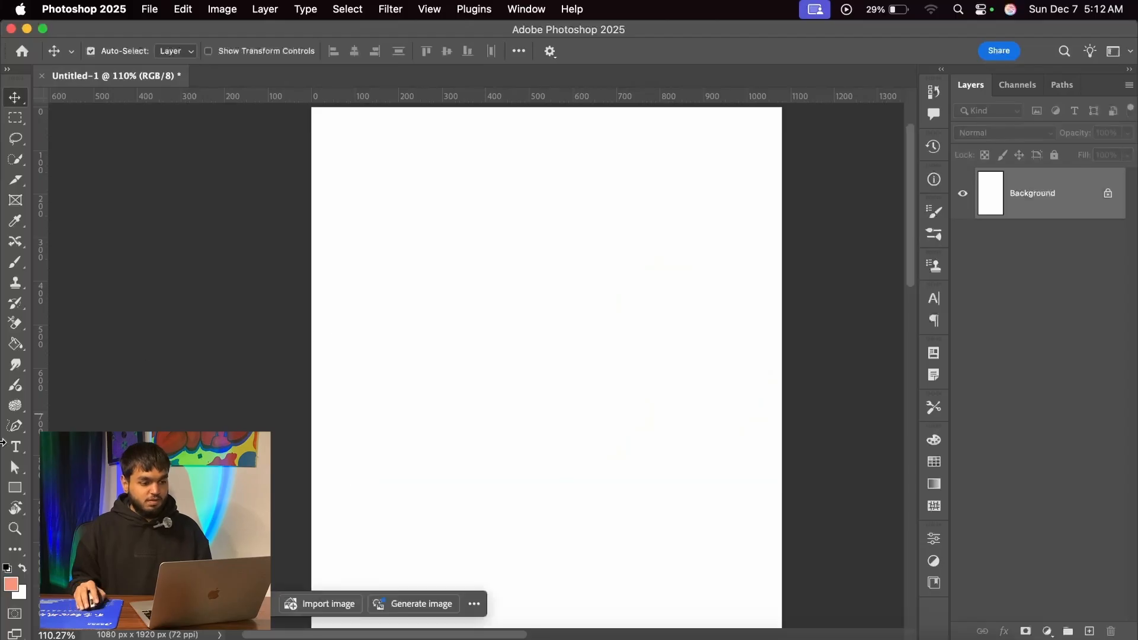
Draw a closed four-point circle about 107 by 112 px in the canvas's upper part with the Curvature Pen tool
click(15, 426)
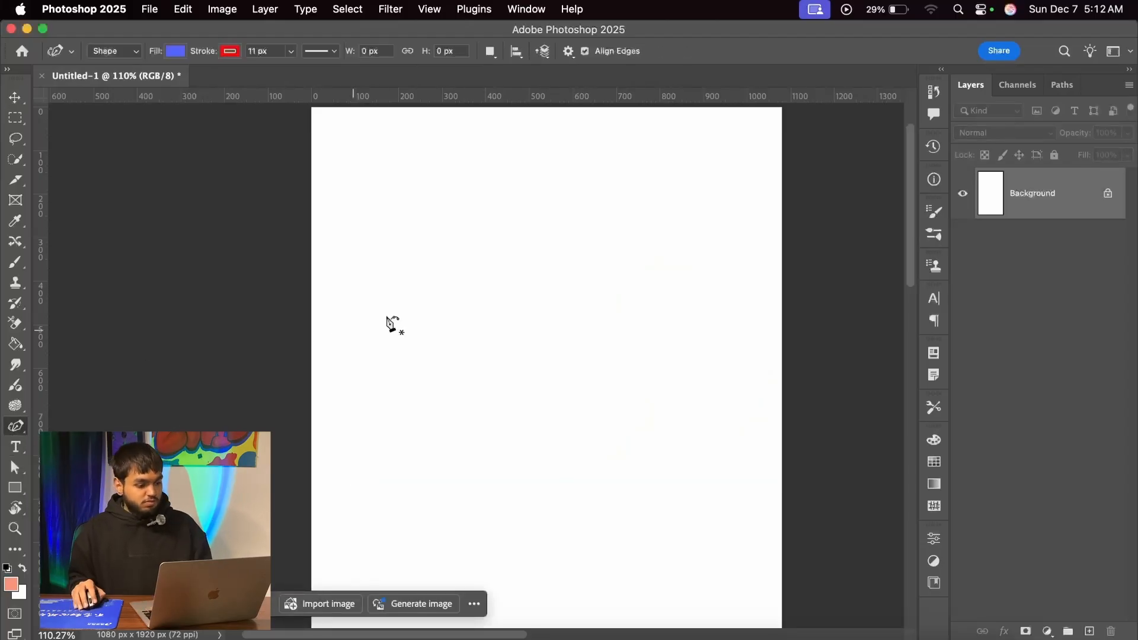
scroll(640, 201, up, 3)
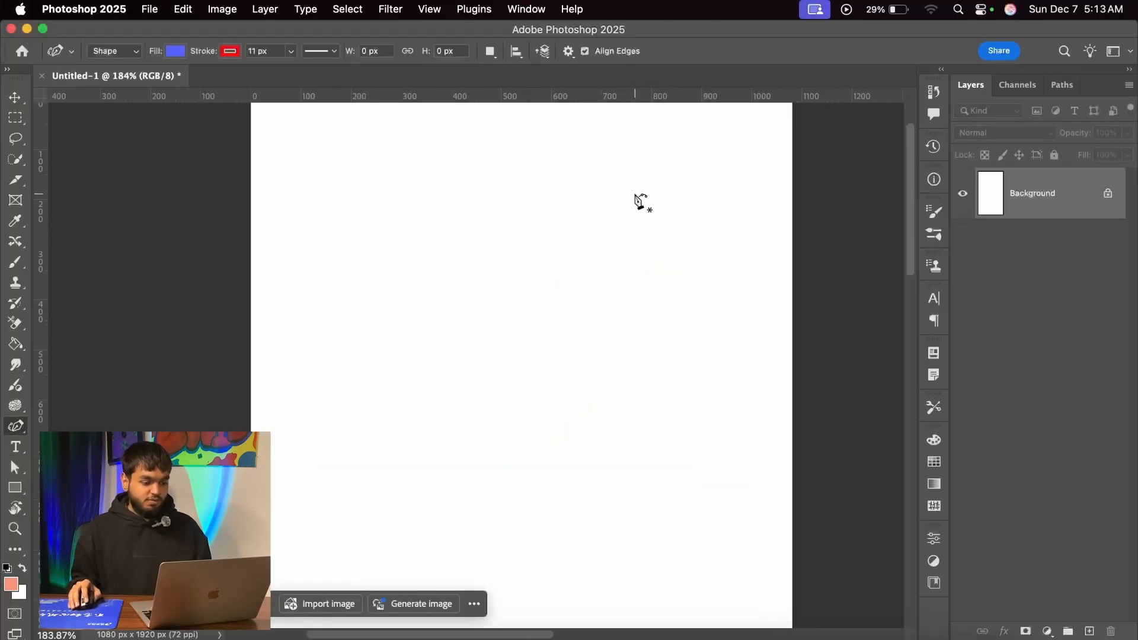
scroll(427, 209, down, 1)
click(429, 196)
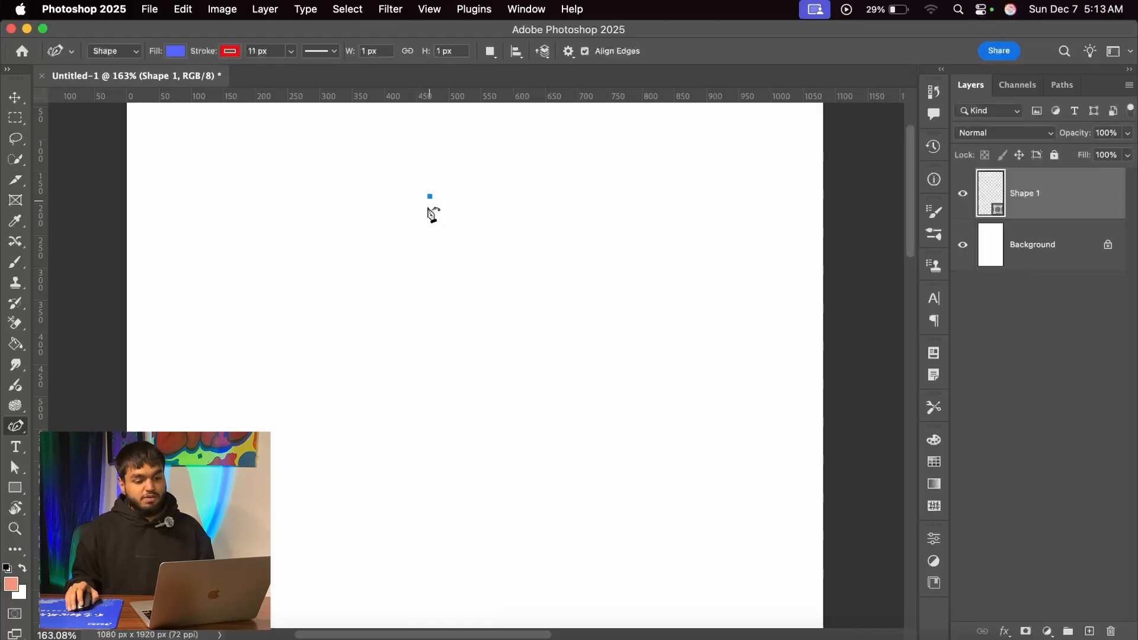
scroll(395, 244, up, 1)
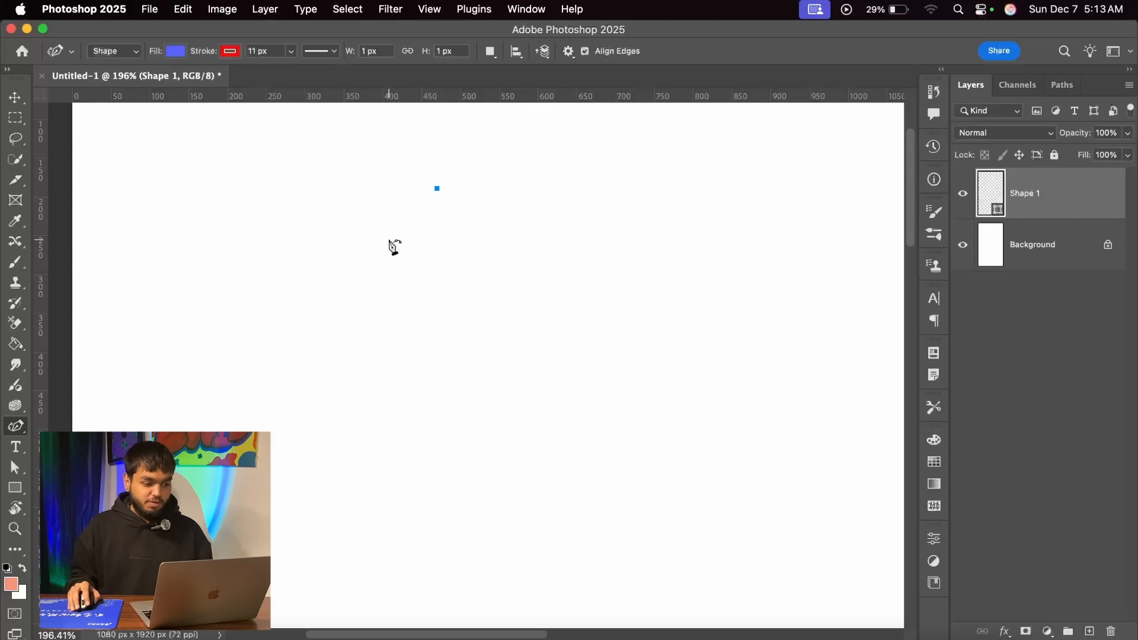
click(390, 240)
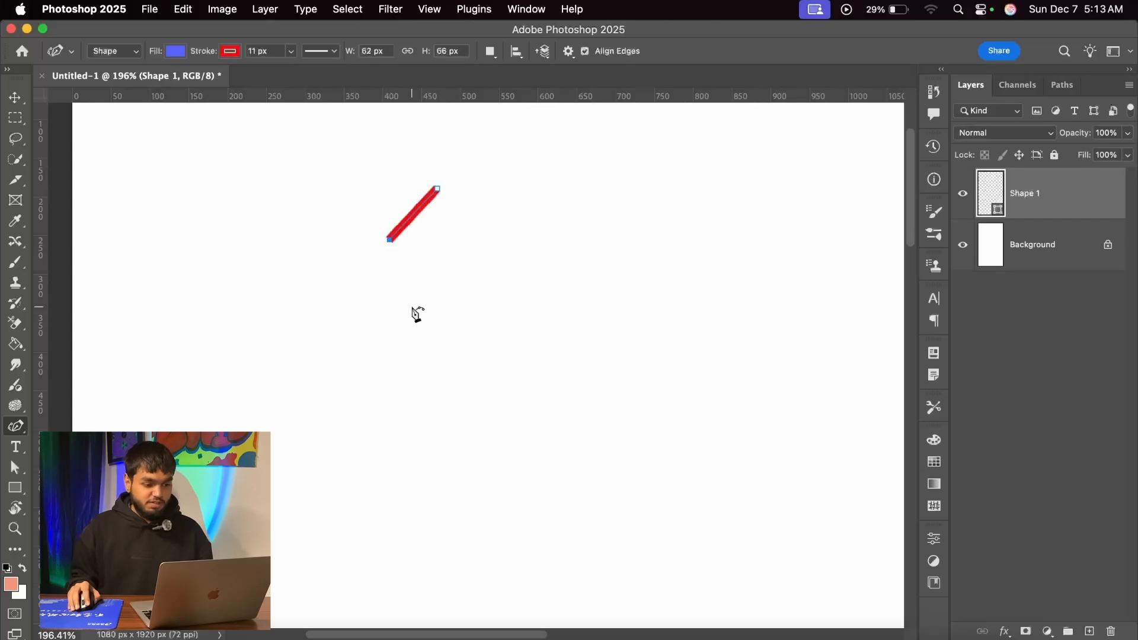
click(438, 275)
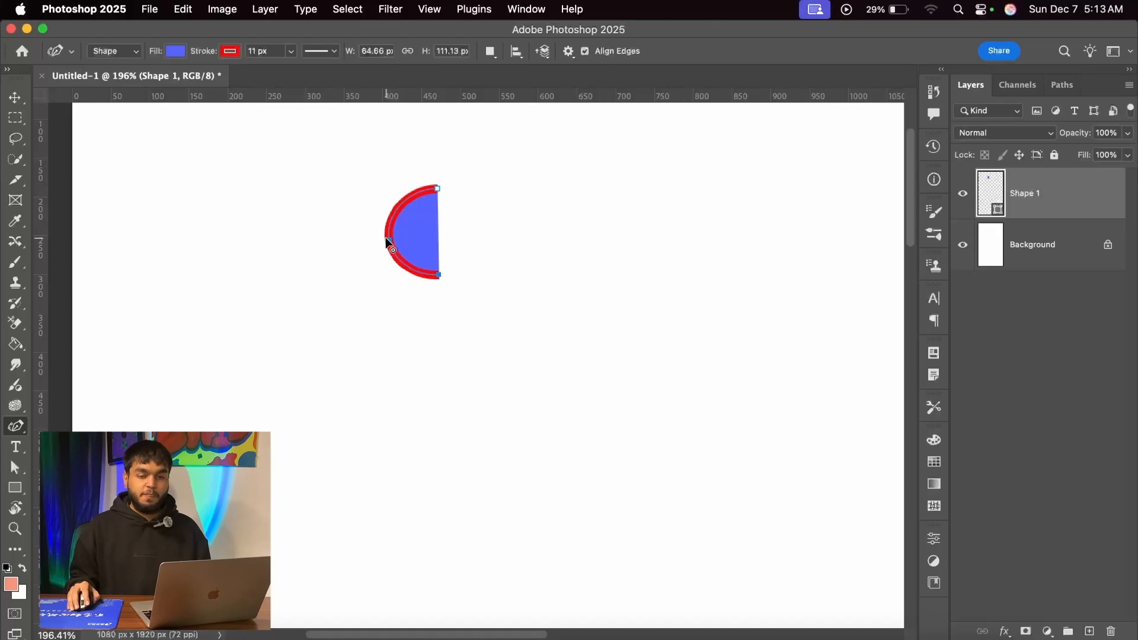
click(472, 229)
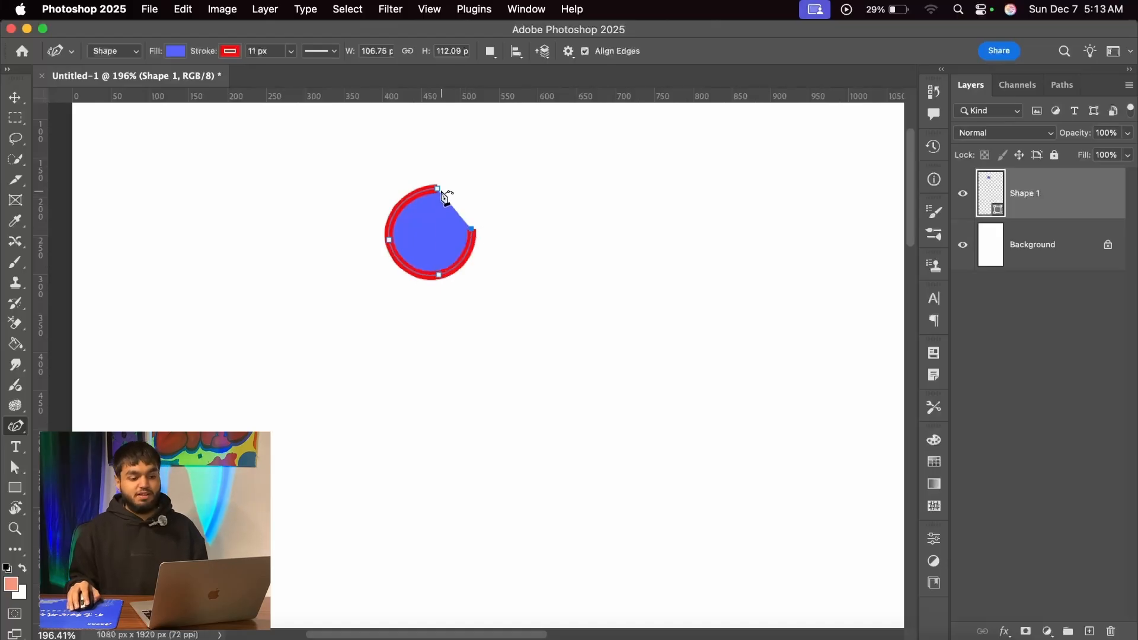
click(438, 189)
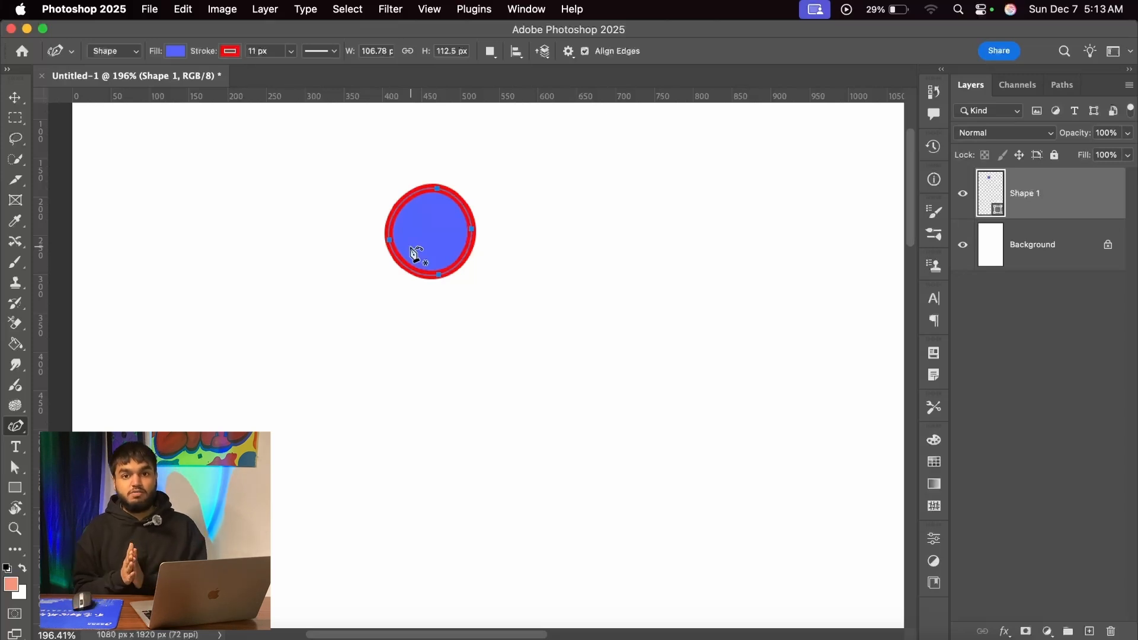
Start a second curved shape left of the circle, running its inner edge beneath the circle, around a right-hand loop and back to the lower left
scroll(394, 265, down, 2)
click(248, 260)
click(222, 377)
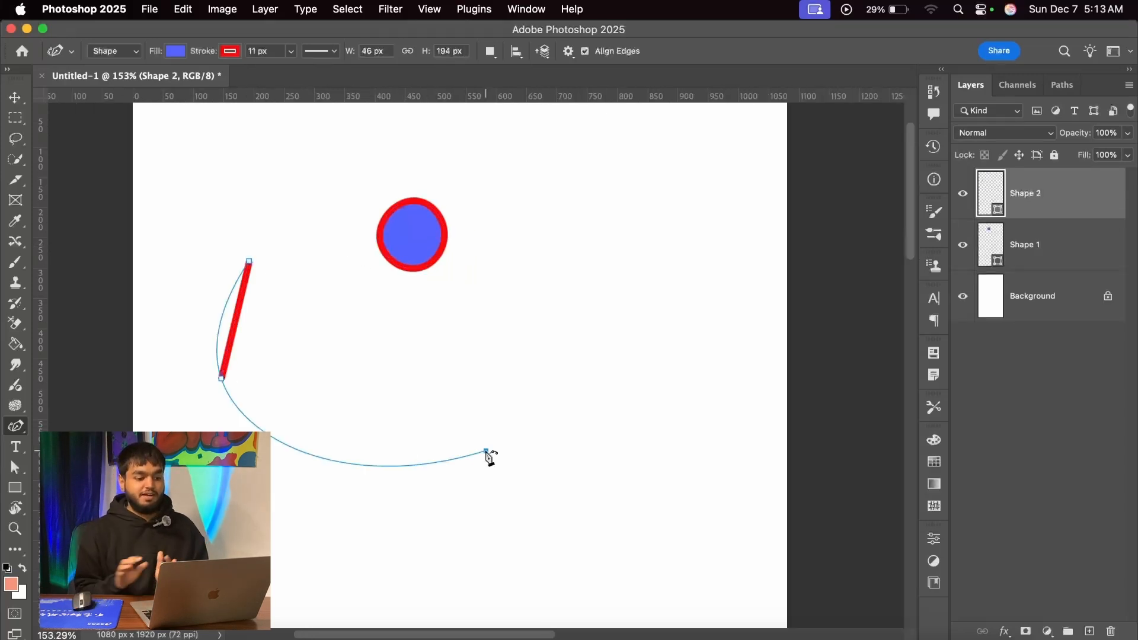
click(486, 451)
click(525, 346)
click(535, 238)
click(647, 230)
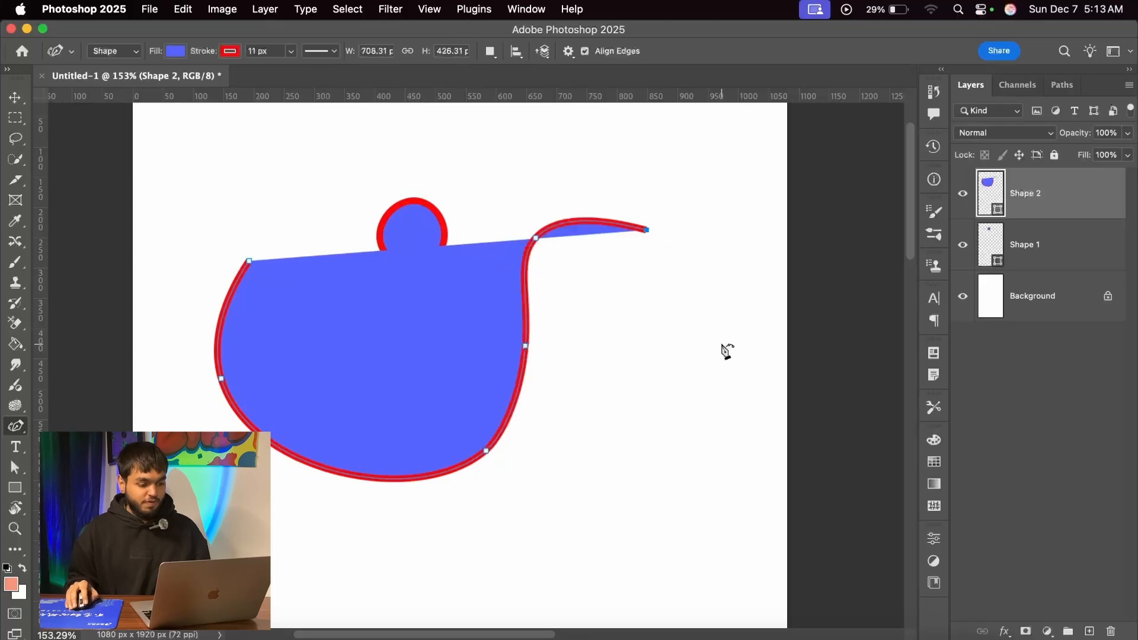
click(722, 344)
click(629, 491)
click(355, 507)
click(267, 572)
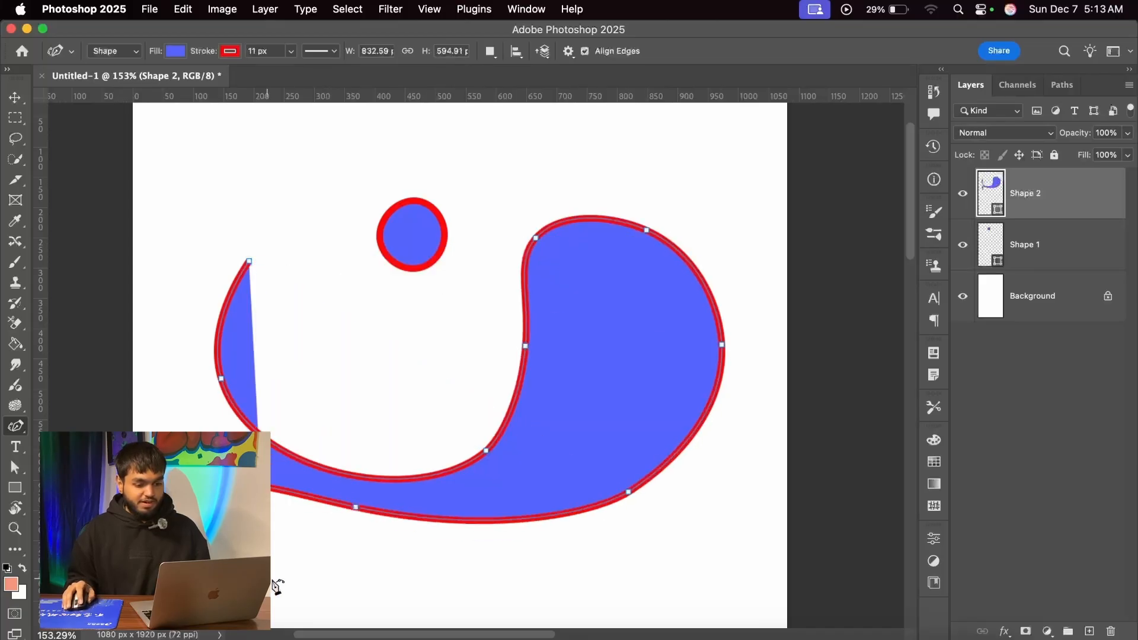
Run the second shape's outer edge around the loop and back below the circle, closing it at its first point, about 918 by 762 px
click(625, 569)
click(771, 337)
click(648, 172)
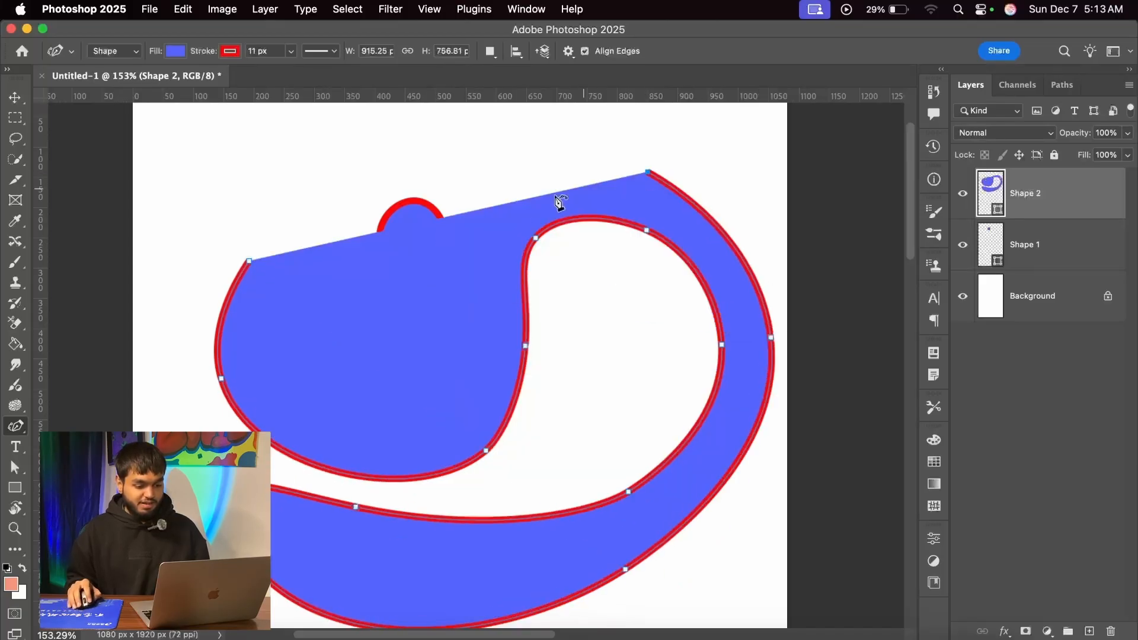
click(501, 221)
click(412, 391)
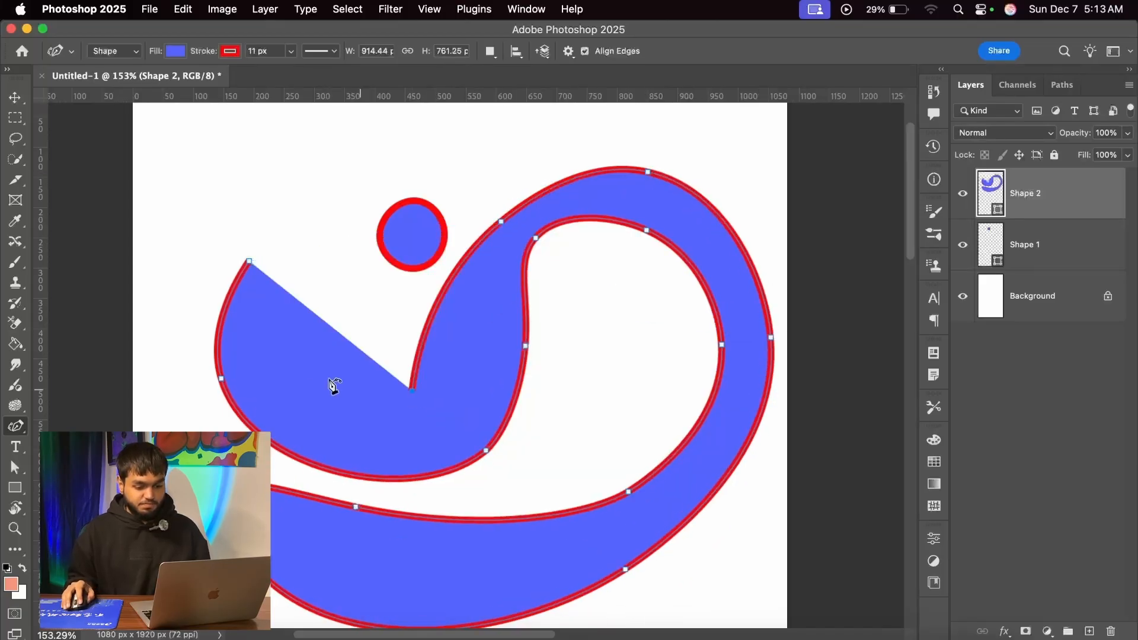
click(250, 261)
scroll(419, 318, down, 2)
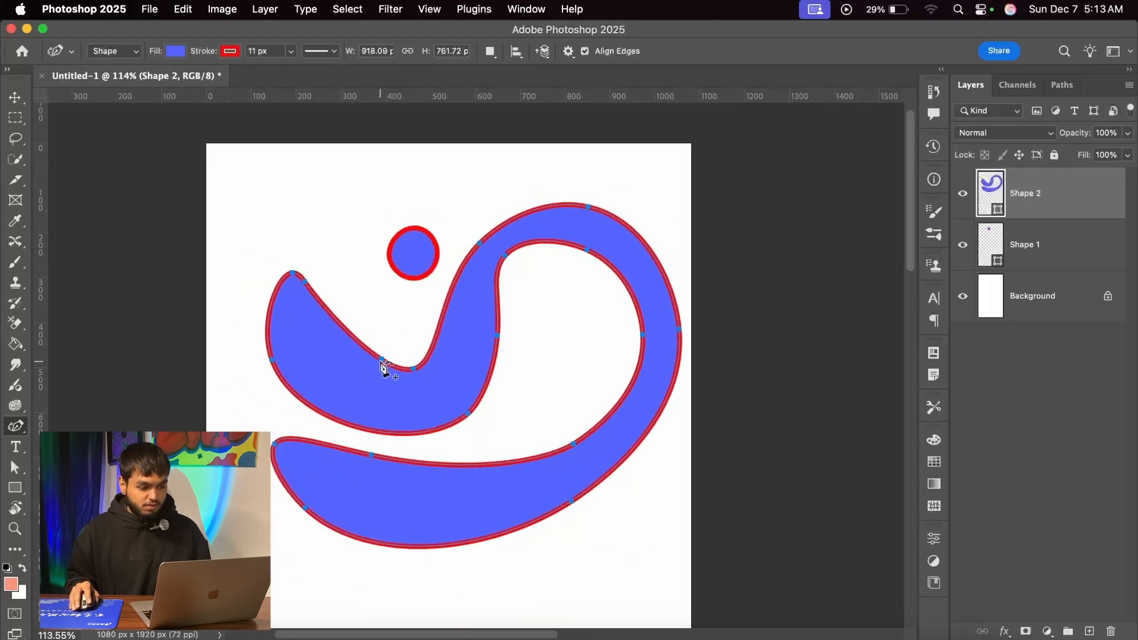
Convert the second shape's upper-left tip and the low point beneath the circle to sharp corner points
scroll(385, 369, up, 3)
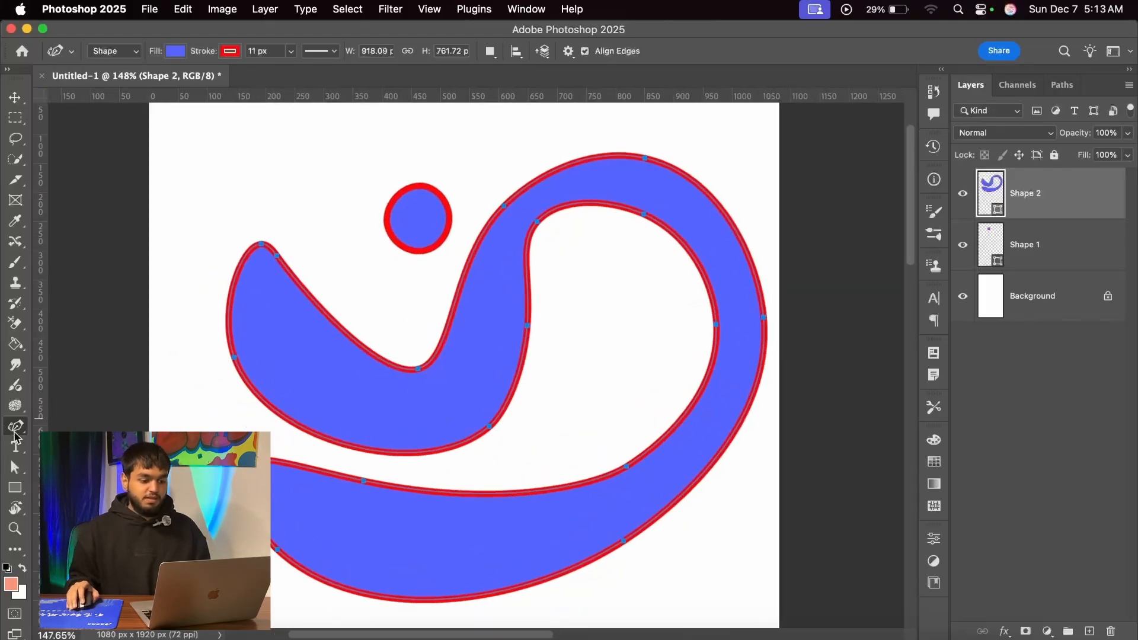
scroll(449, 362, up, 1)
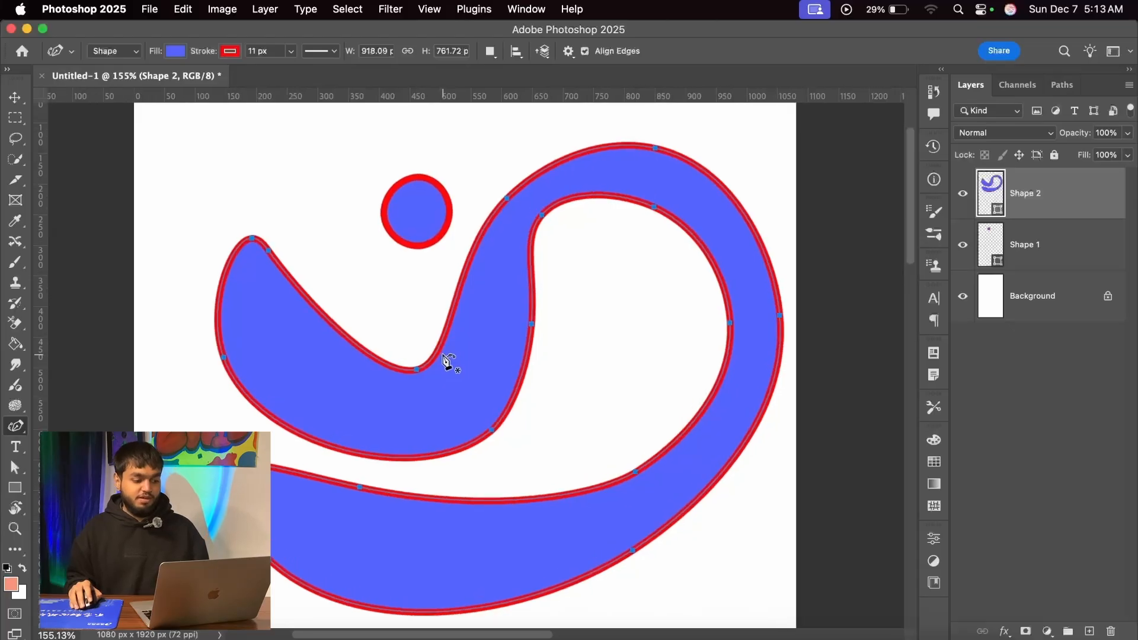
scroll(433, 339, up, 3)
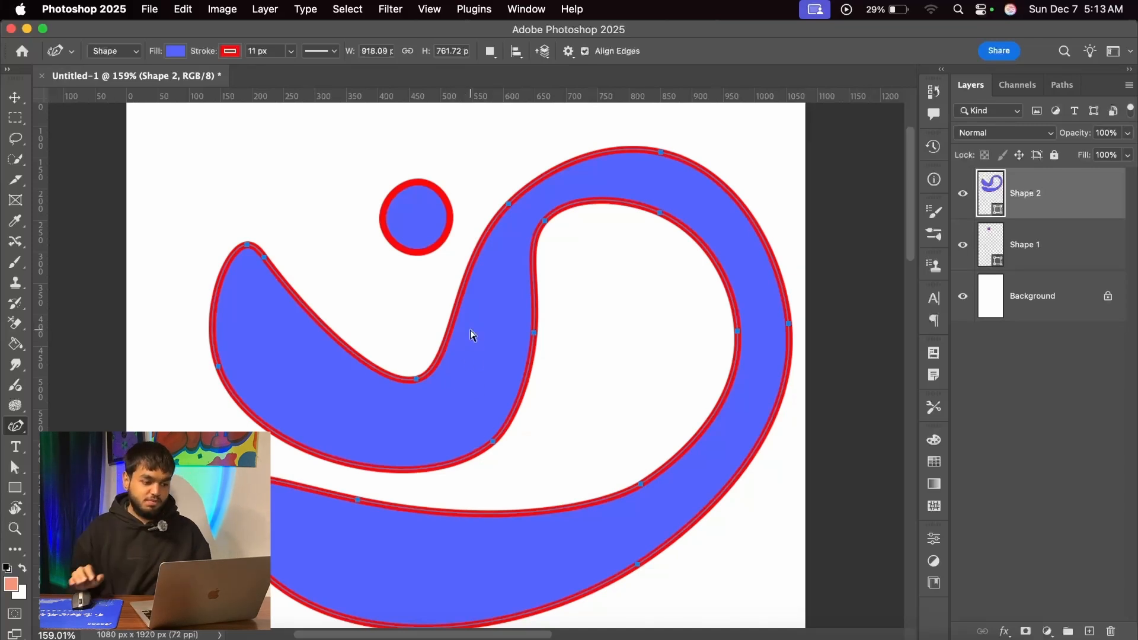
scroll(472, 336, down, 3)
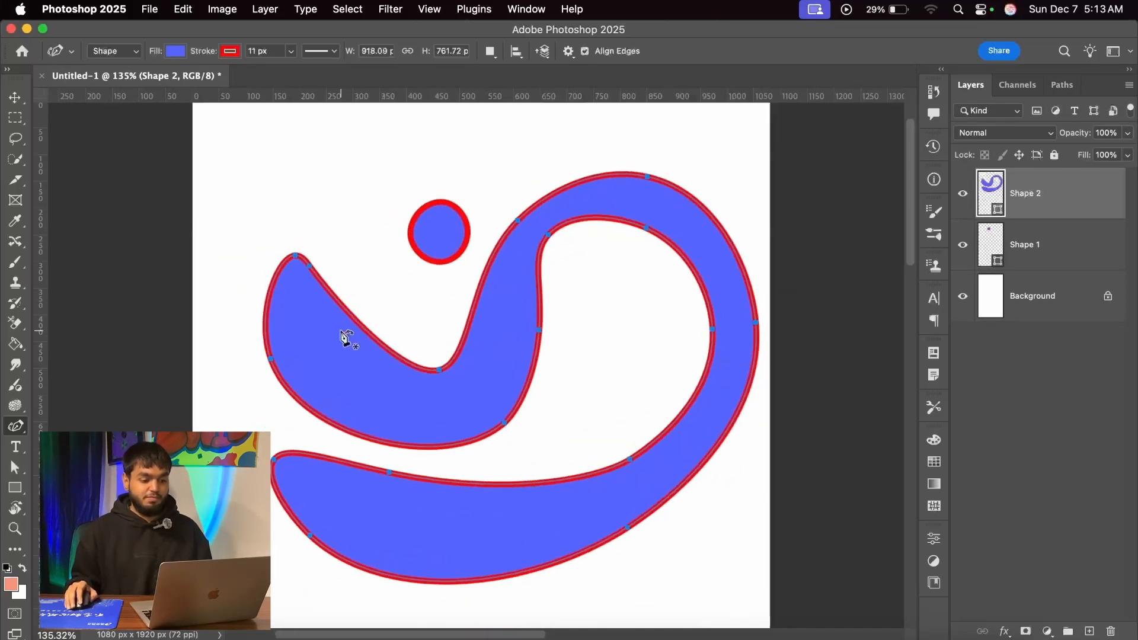
scroll(347, 338, up, 5)
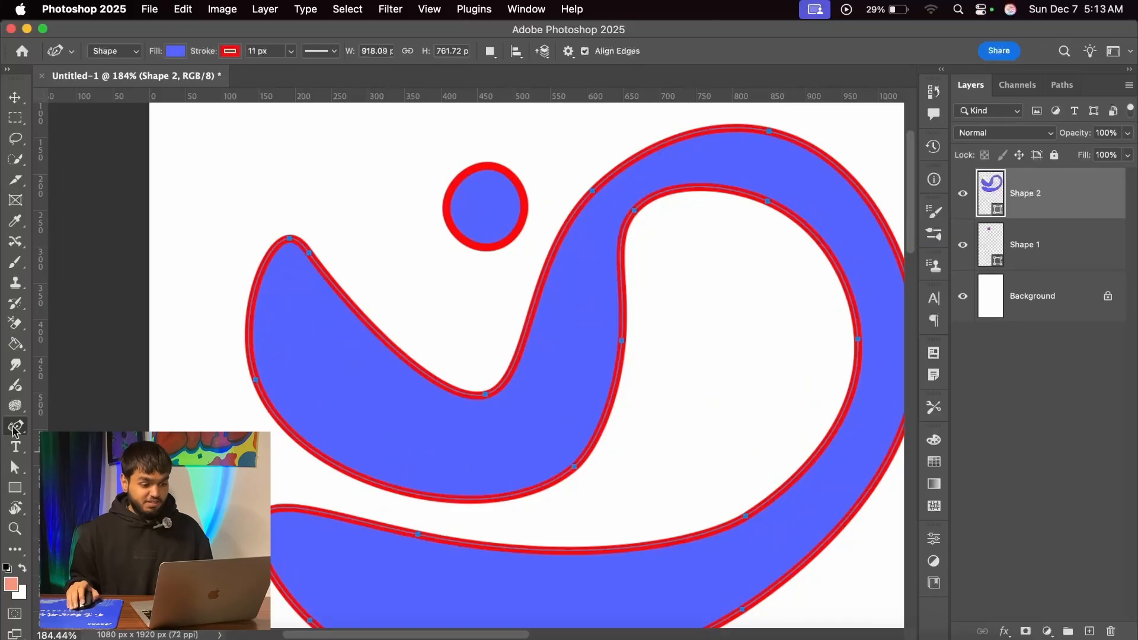
scroll(294, 278, up, 3)
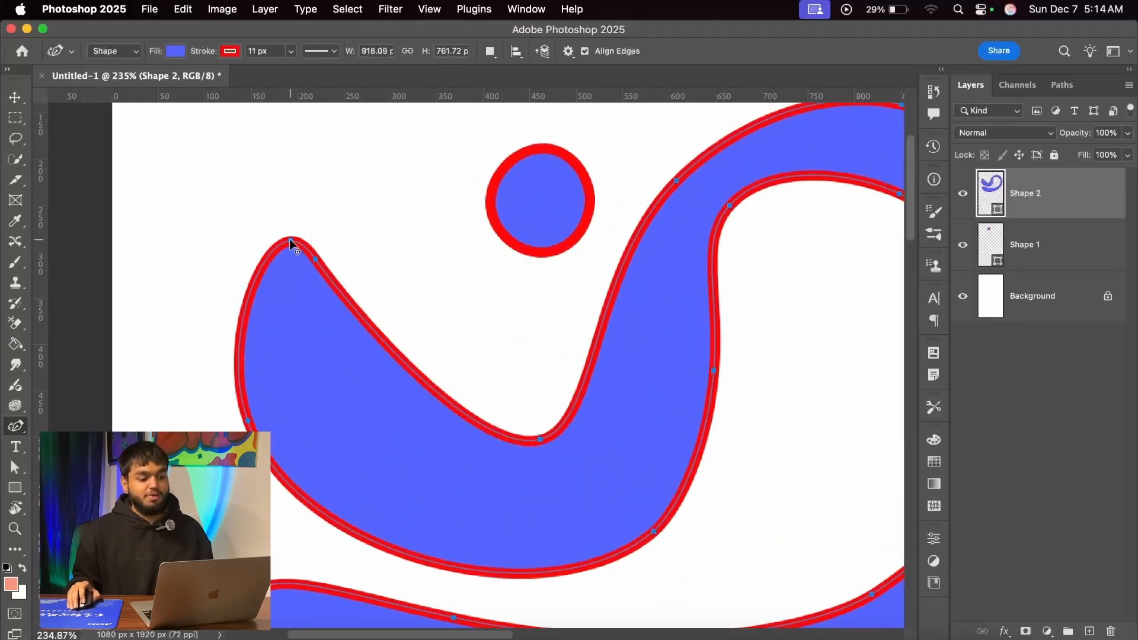
double_click(290, 242)
scroll(362, 325, down, 3)
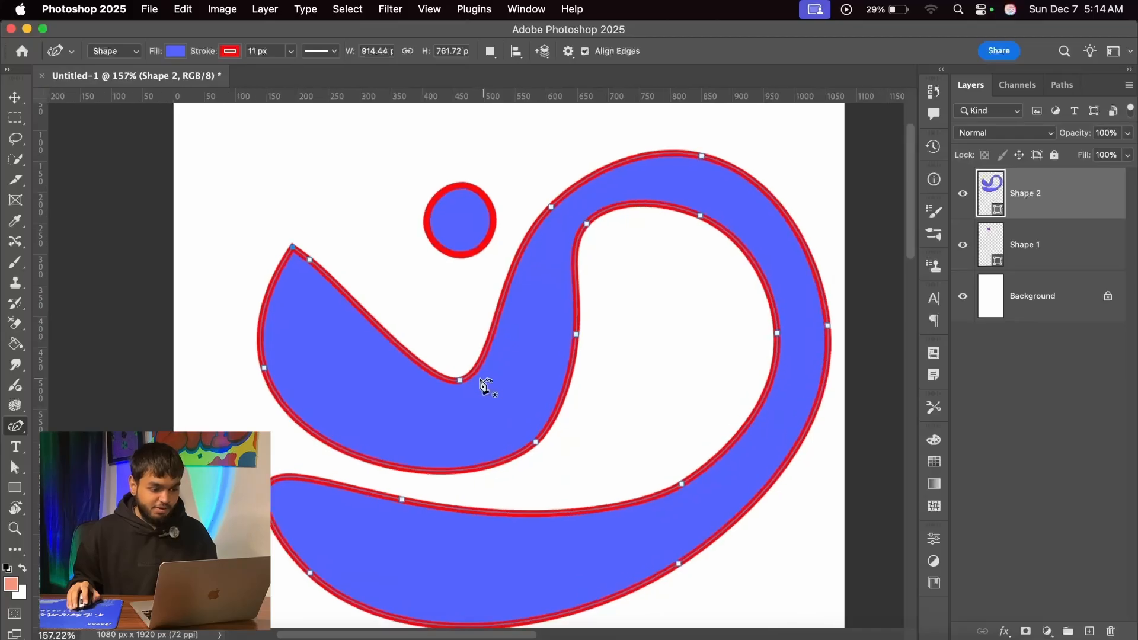
click(459, 379)
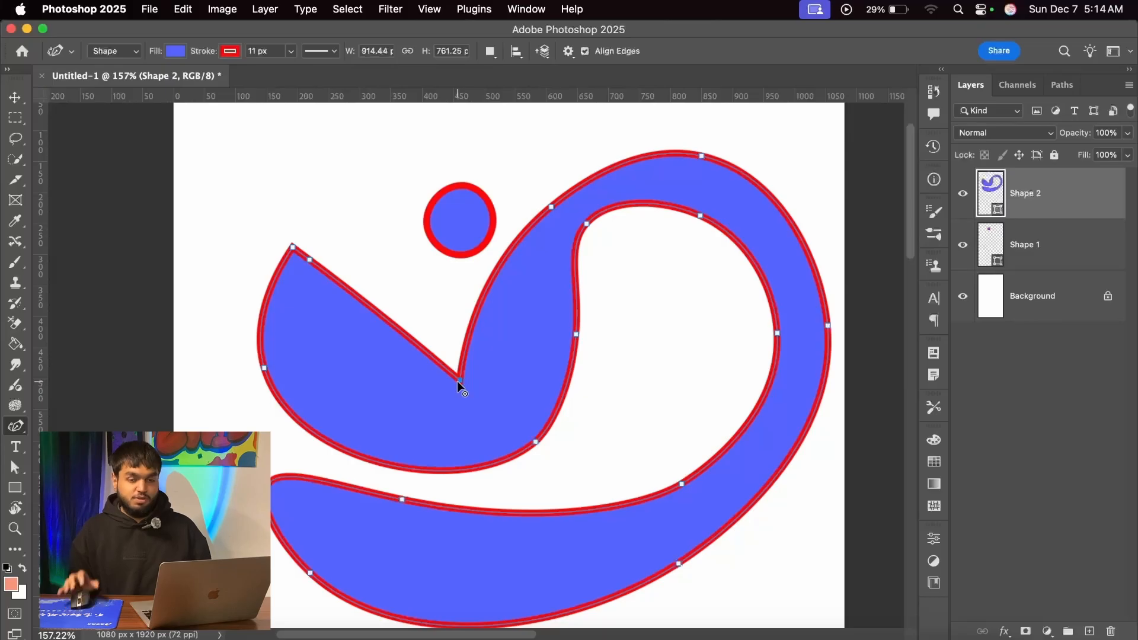
Convert the upper-right anchor on the loop's inner edge to a corner point
scroll(474, 234, up, 1)
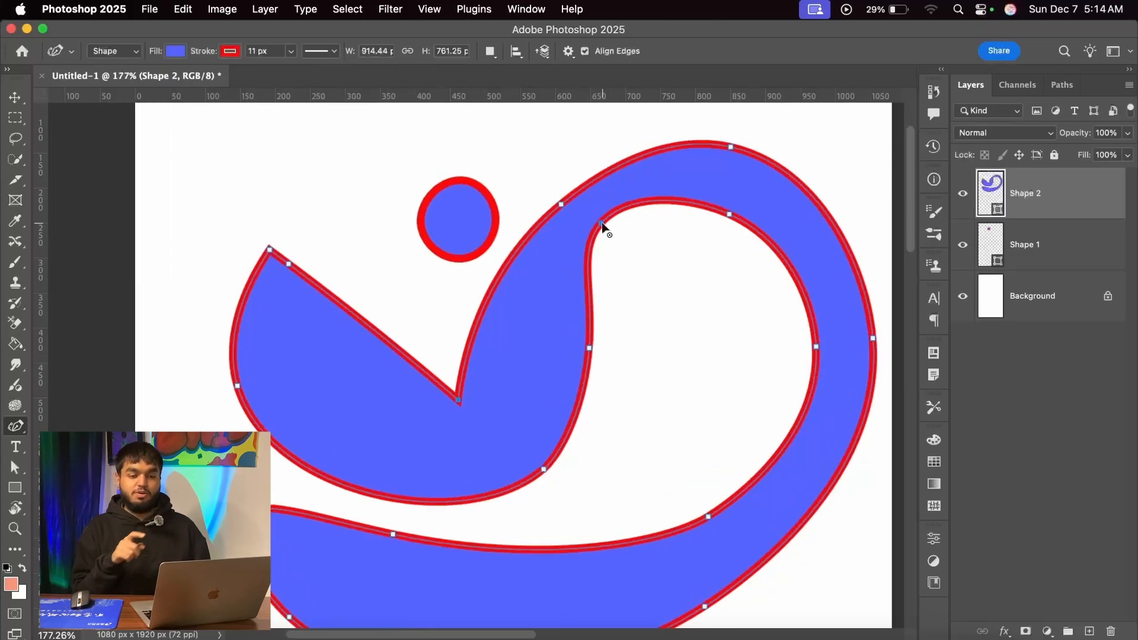
scroll(725, 220, up, 1)
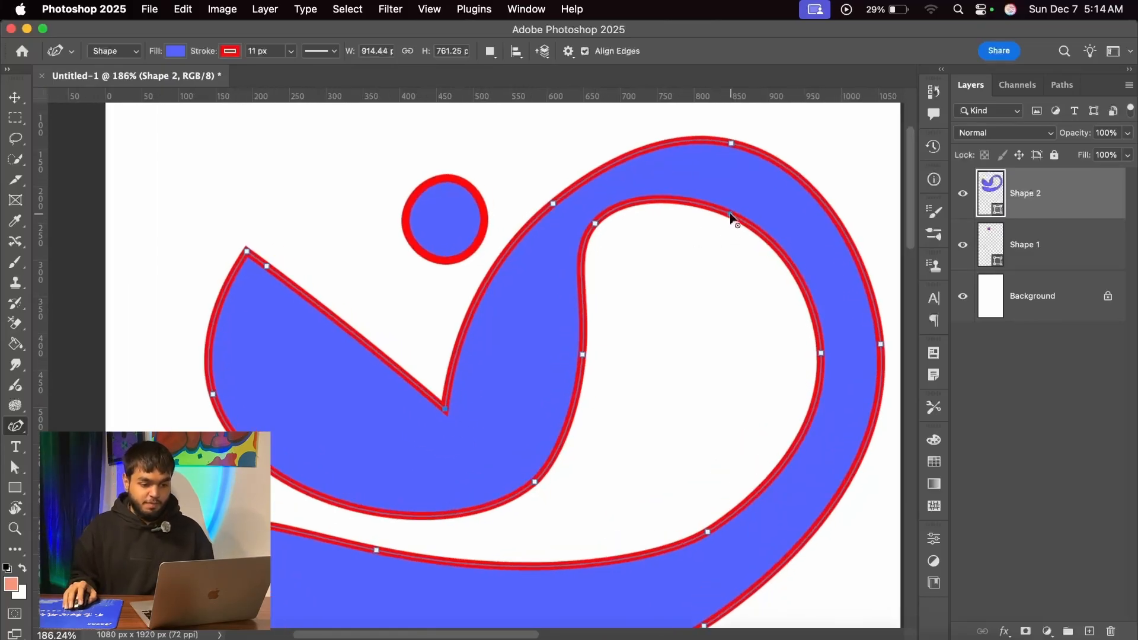
double_click(730, 215)
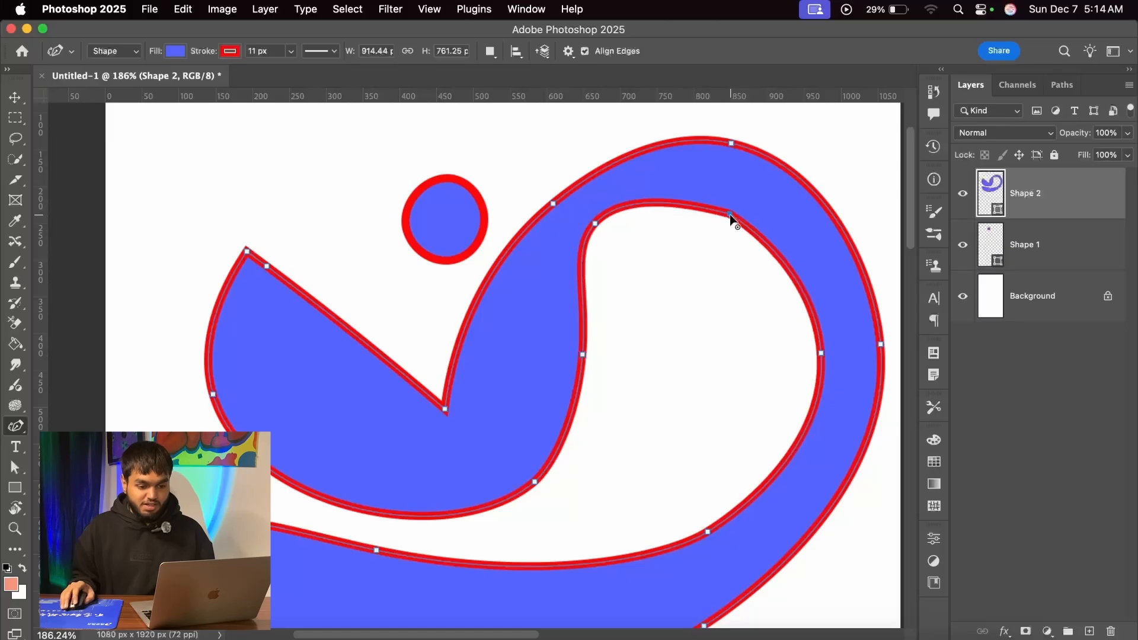
Turn the shape's upper-left tip and the low point beneath the circle back into smooth curve points
scroll(259, 235, up, 2)
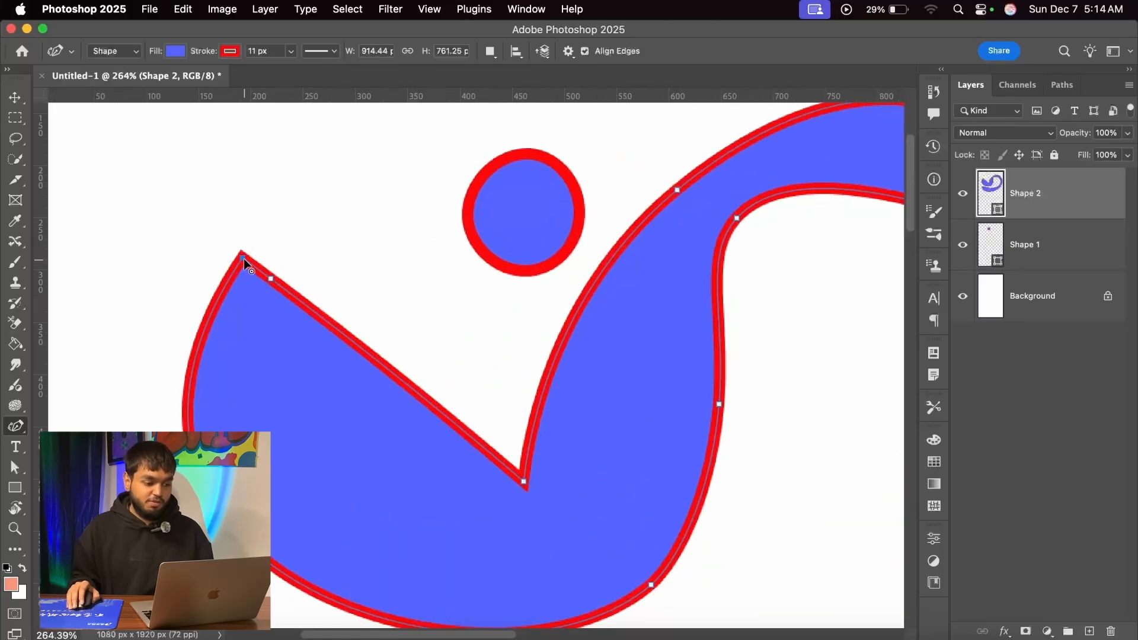
double_click(244, 258)
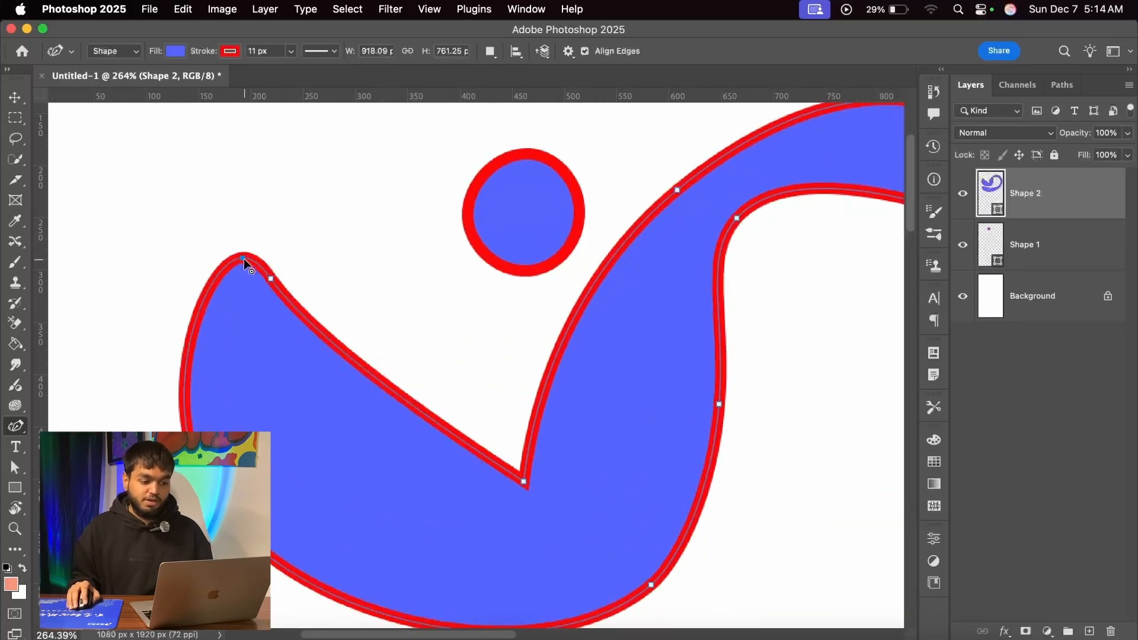
double_click(521, 478)
scroll(414, 349, down, 3)
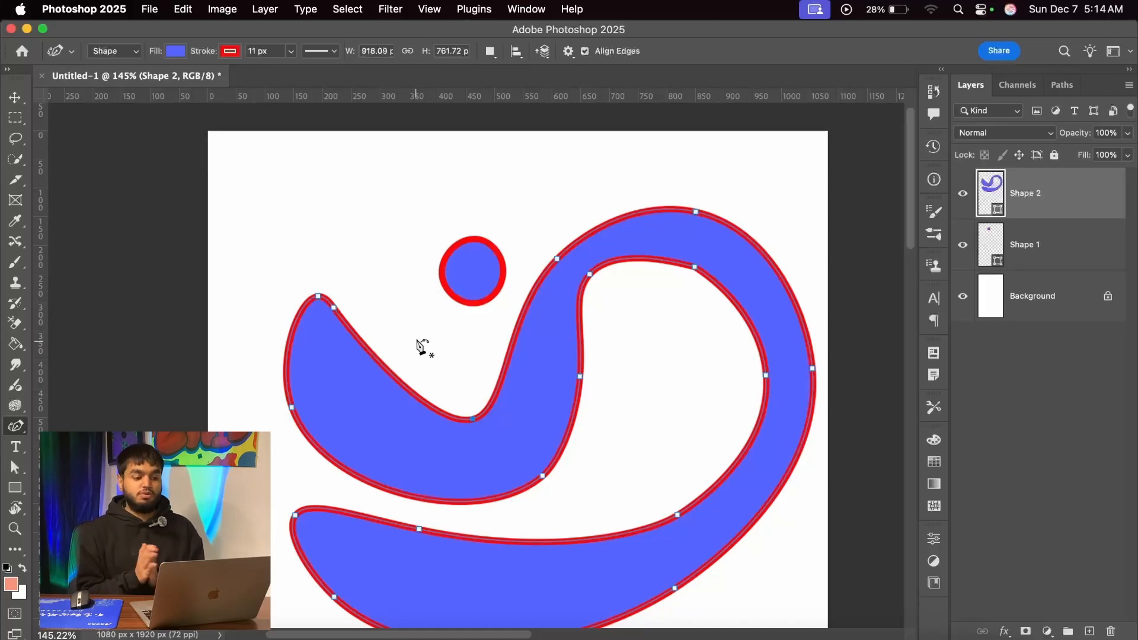
scroll(498, 231, down, 2)
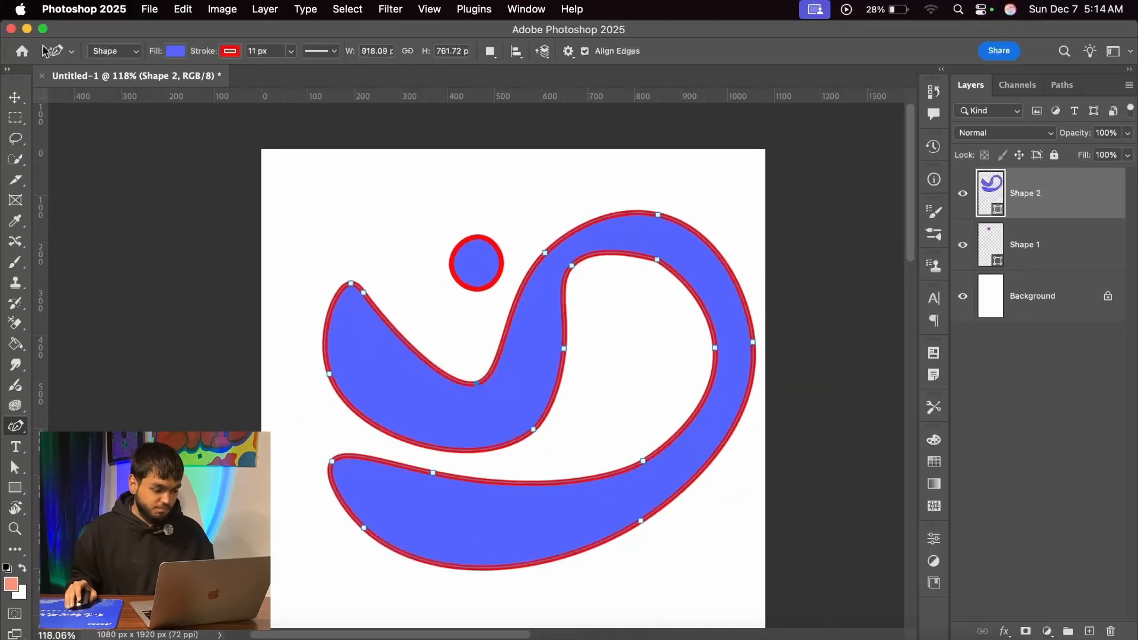
click(16, 426)
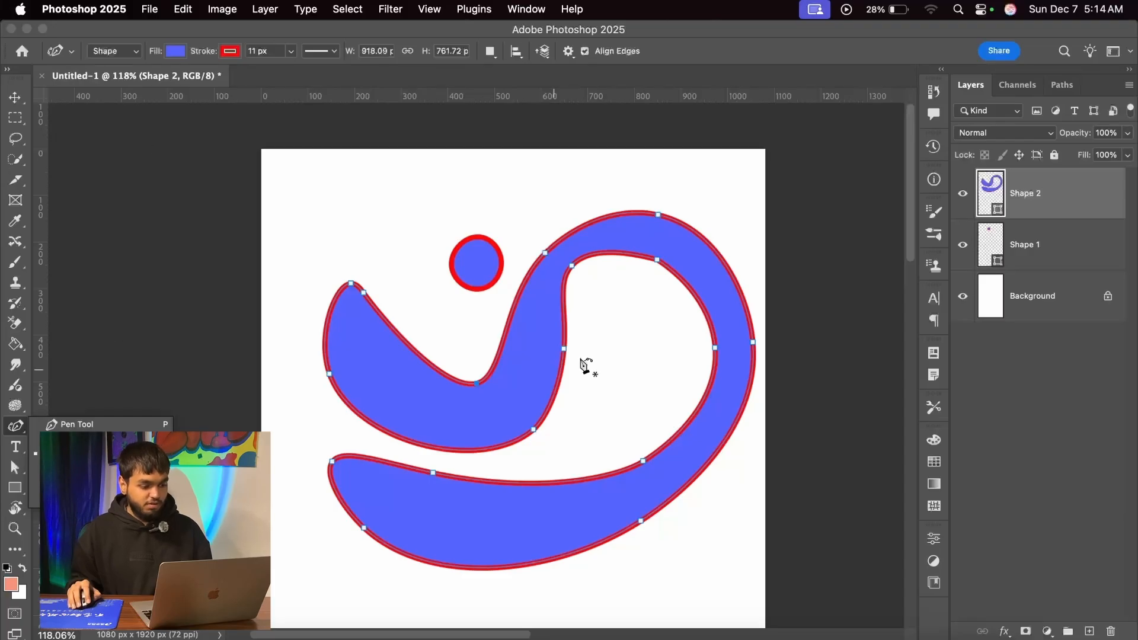
scroll(569, 364, up, 1)
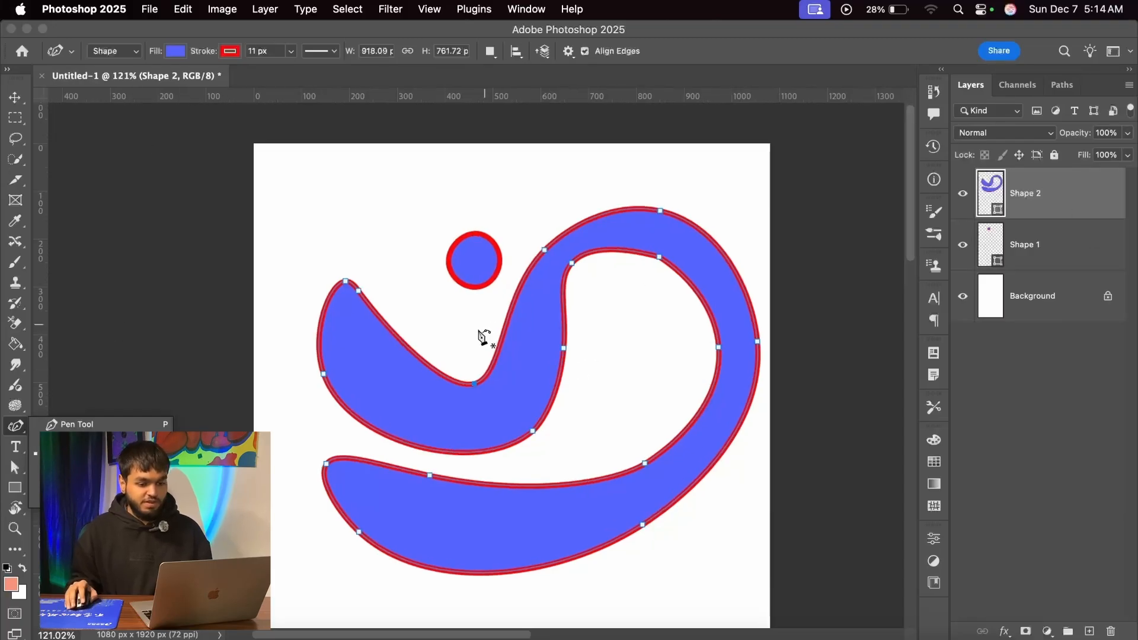
scroll(482, 333, up, 1)
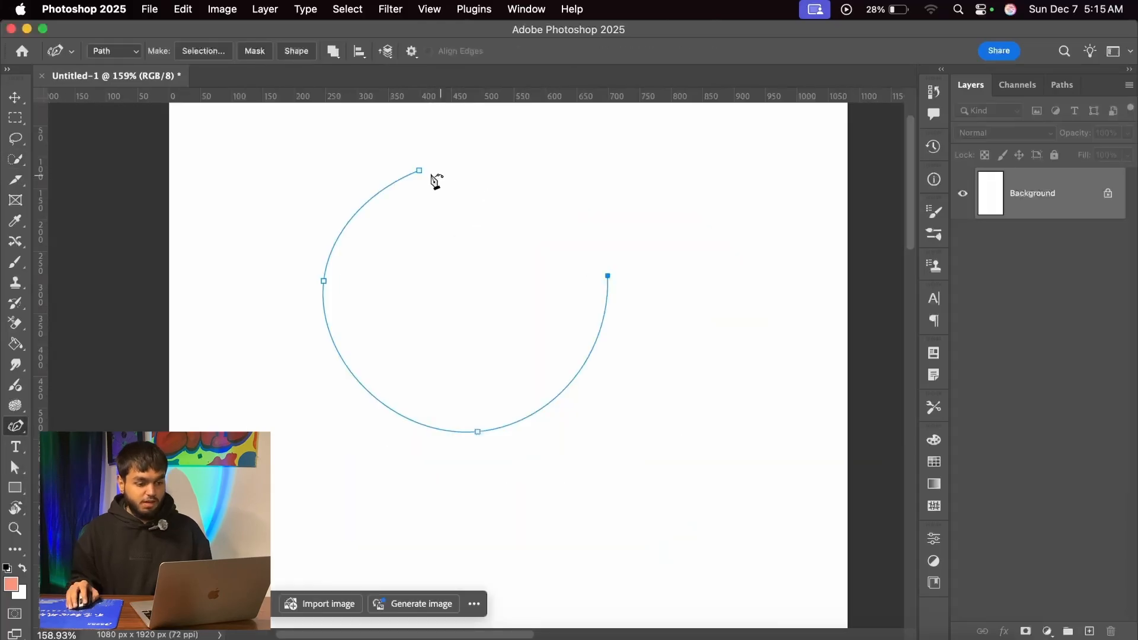
Close the four-point round path at its first anchor and show the document's list of paths
click(420, 171)
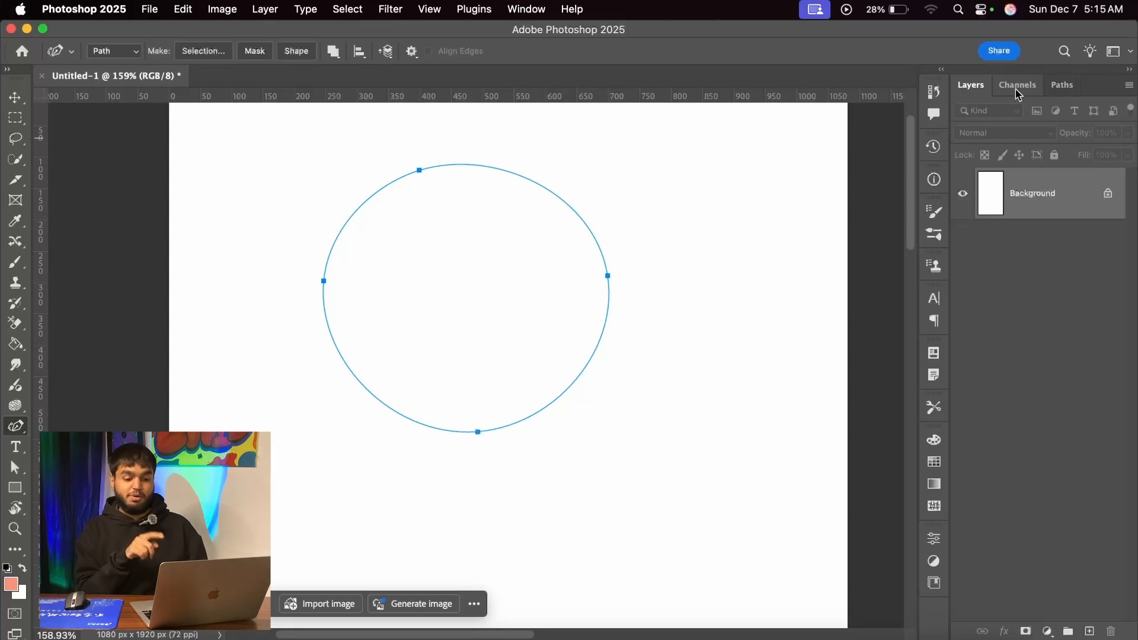
click(1066, 87)
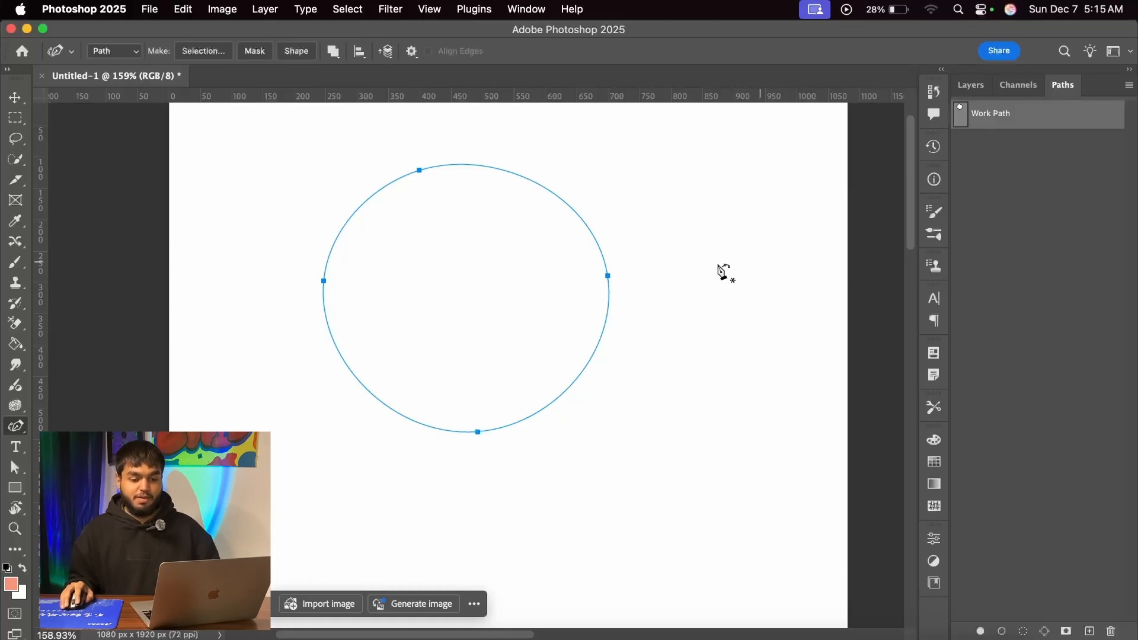
scroll(604, 274, down, 2)
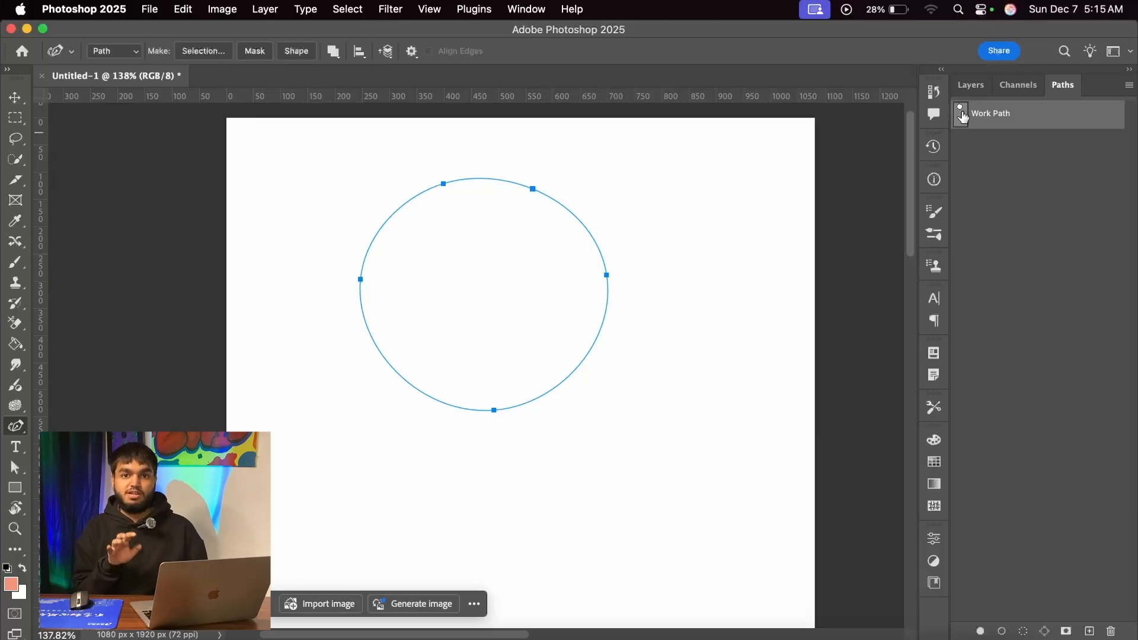
Load the round Work Path as a selection, reselect the path and remove the selection
super+click(962, 117)
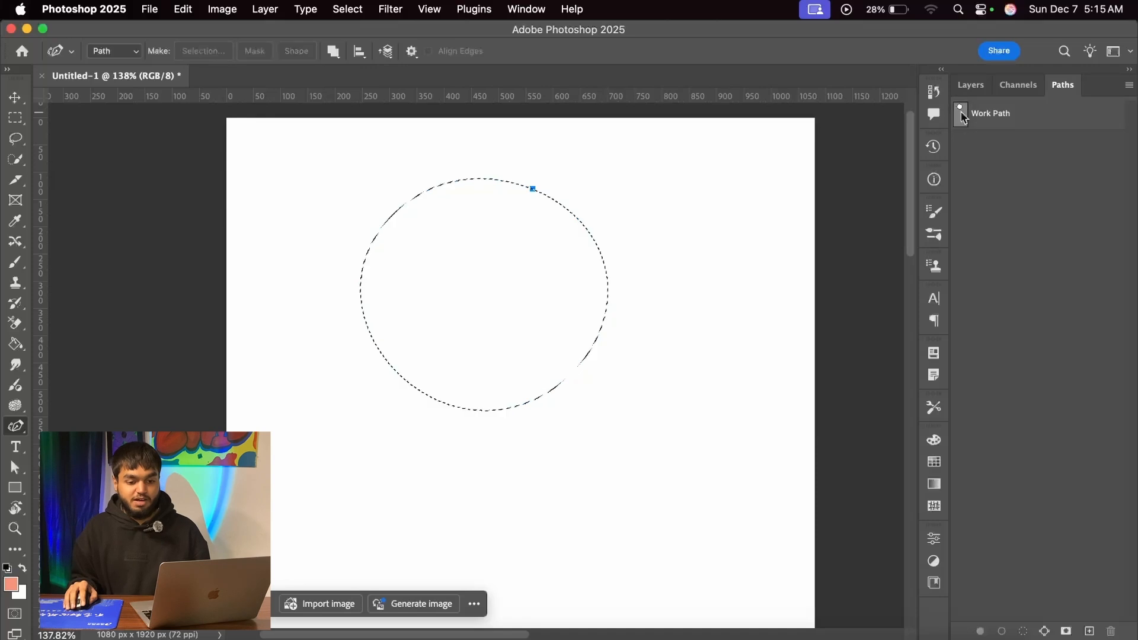
scroll(490, 195, up, 1)
scroll(490, 197, down, 2)
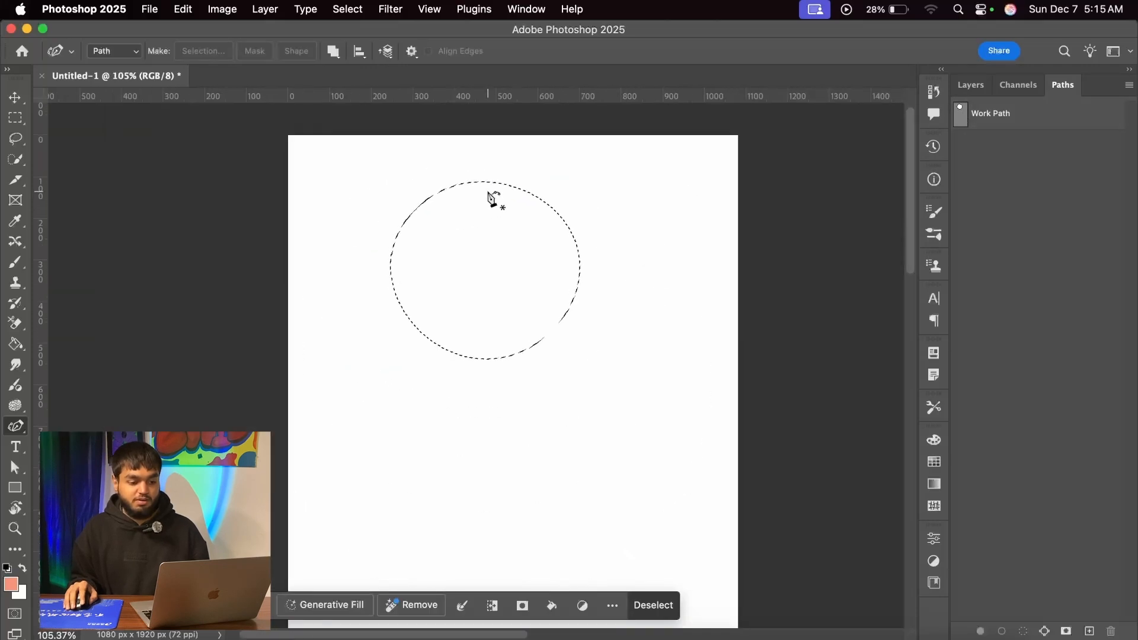
scroll(586, 197, up, 2)
click(991, 124)
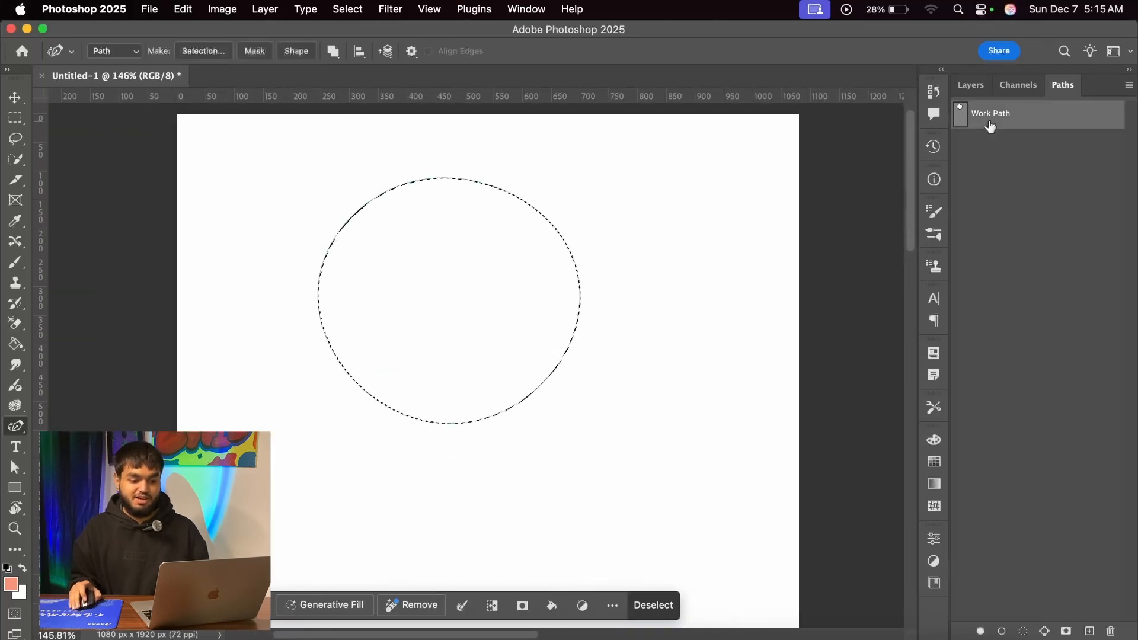
key(super+d)
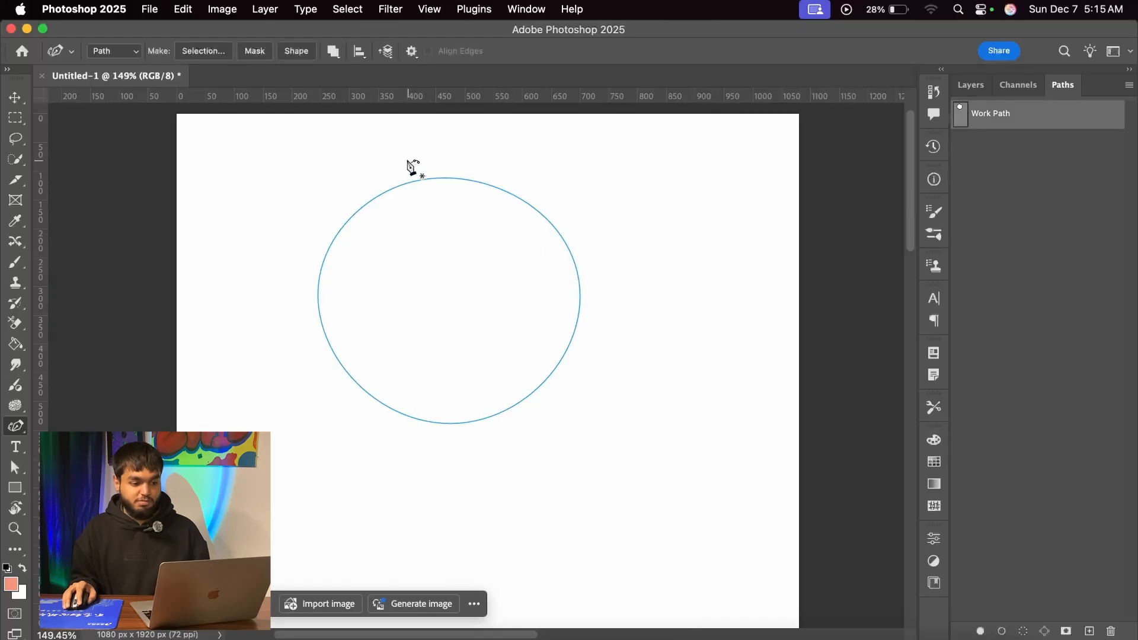
Try moving the round path's left and right anchor points with the Direct Selection tool, and undo each move
scroll(414, 168, up, 3)
scroll(565, 221, down, 2)
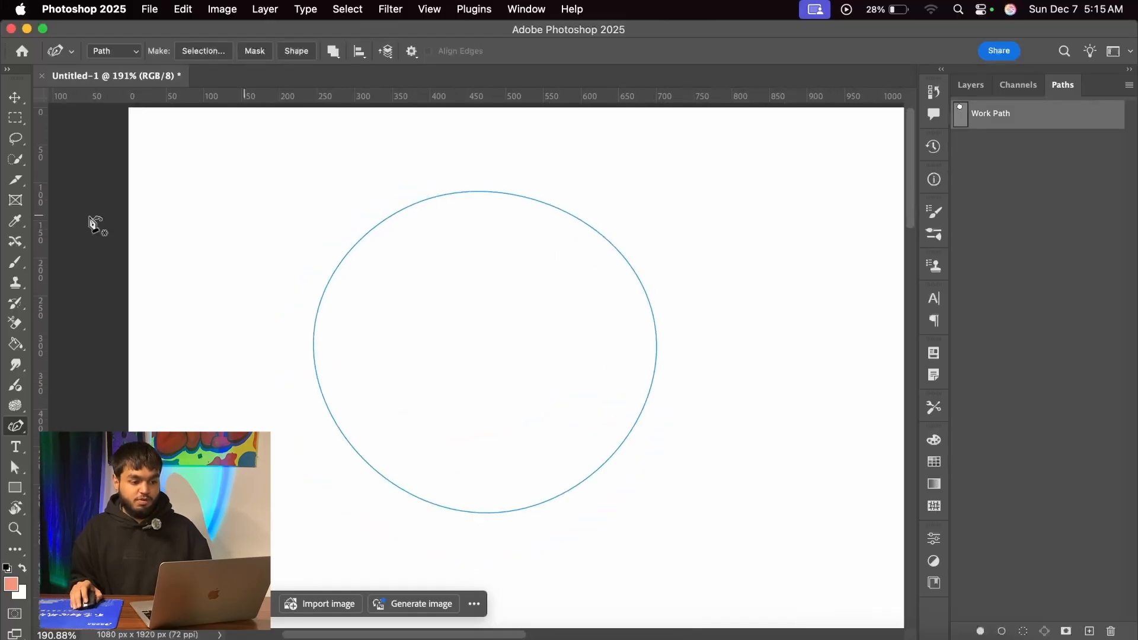
click(13, 106)
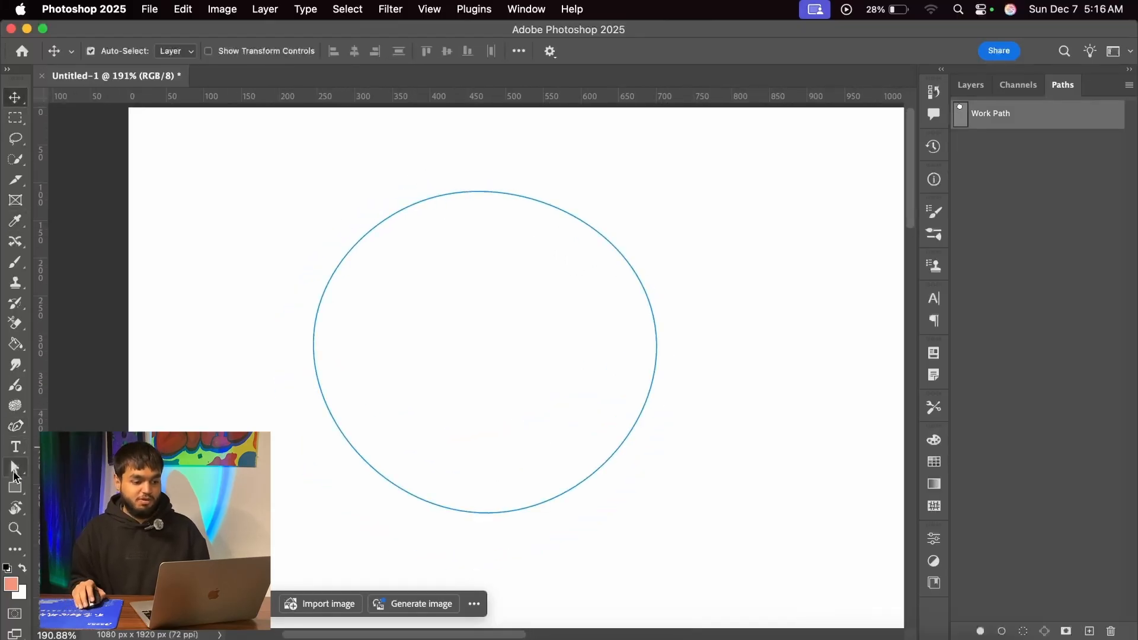
click(16, 470)
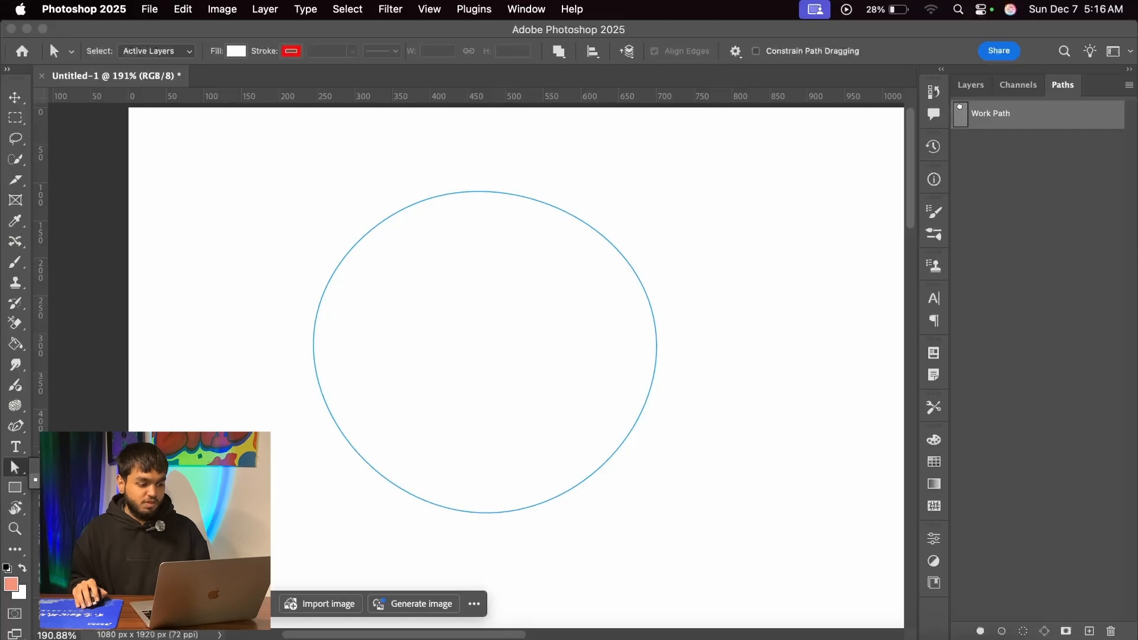
drag(215, 305, 458, 421)
drag(315, 336, 198, 335)
key(super+z)
drag(674, 290, 614, 389)
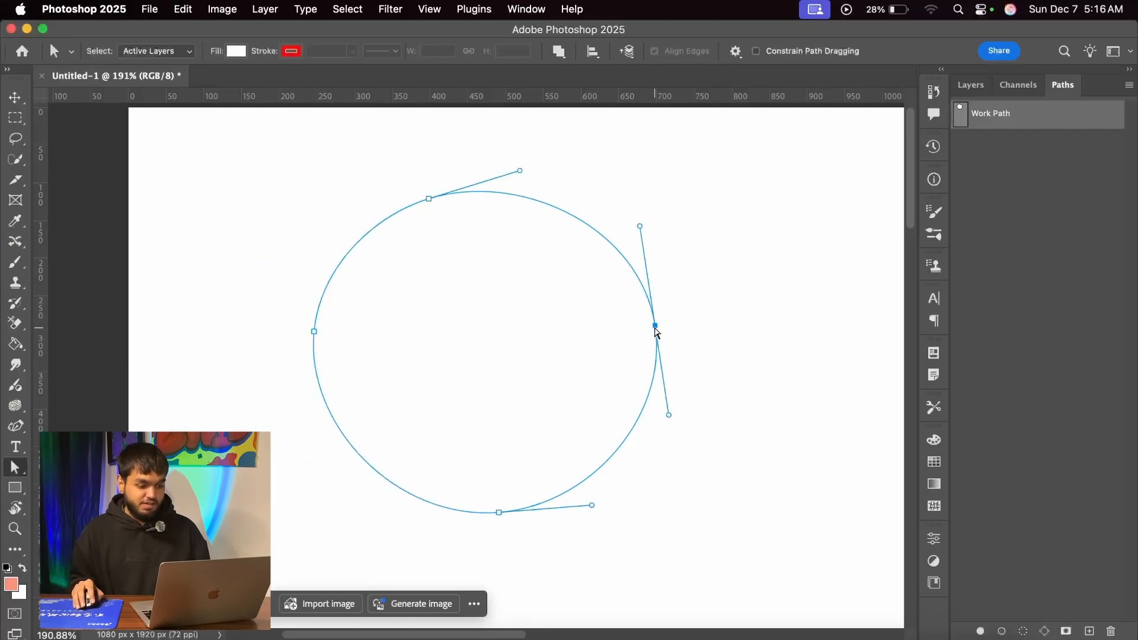
drag(656, 328, 723, 312)
key(super+z)
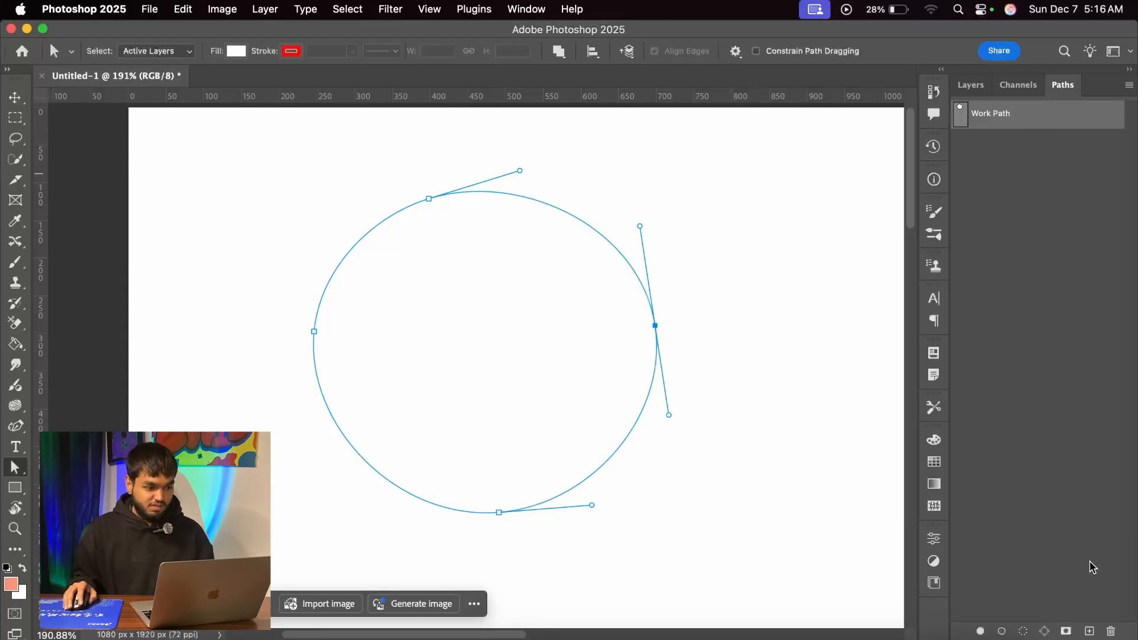
Create a new empty path alongside the Work Path
scroll(531, 399, down, 8)
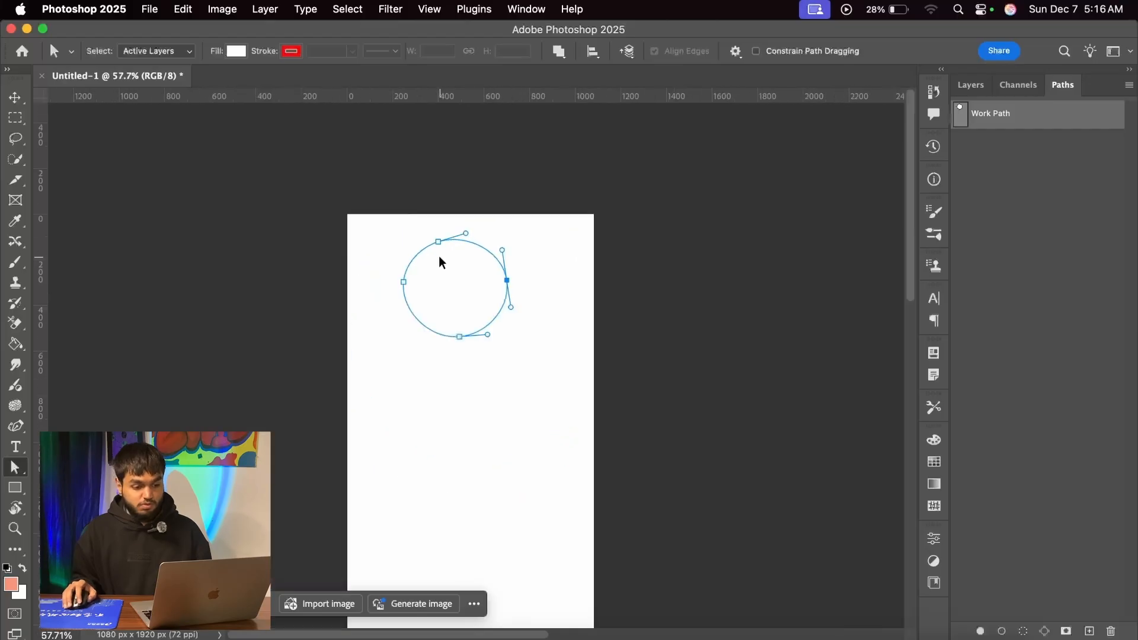
scroll(468, 261, up, 5)
scroll(504, 279, down, 3)
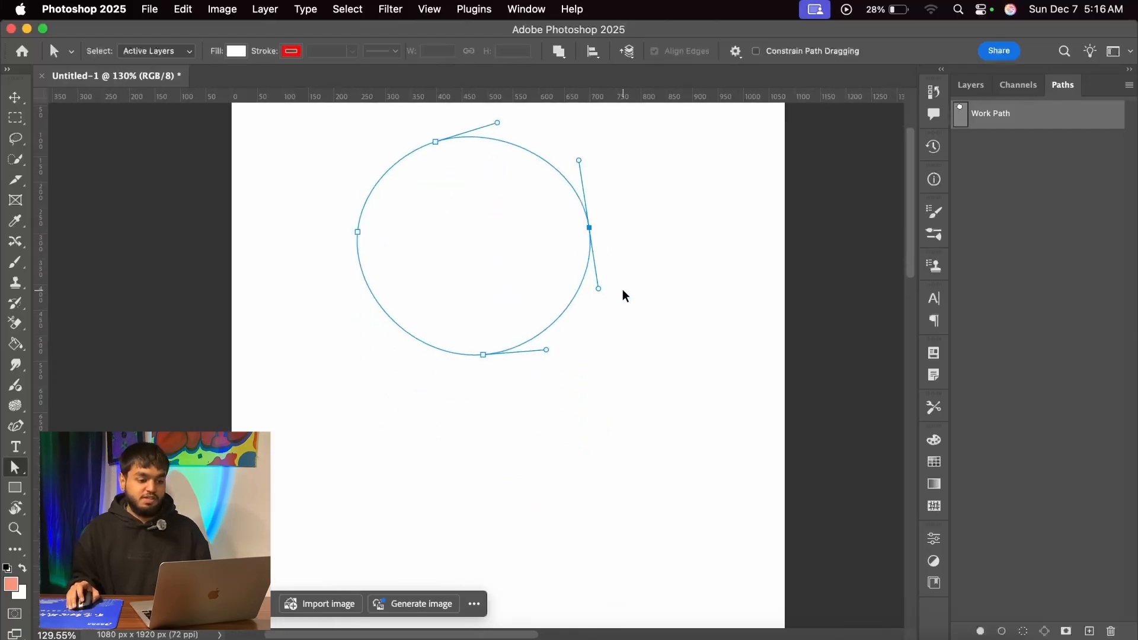
scroll(622, 295, down, 2)
scroll(445, 331, up, 1)
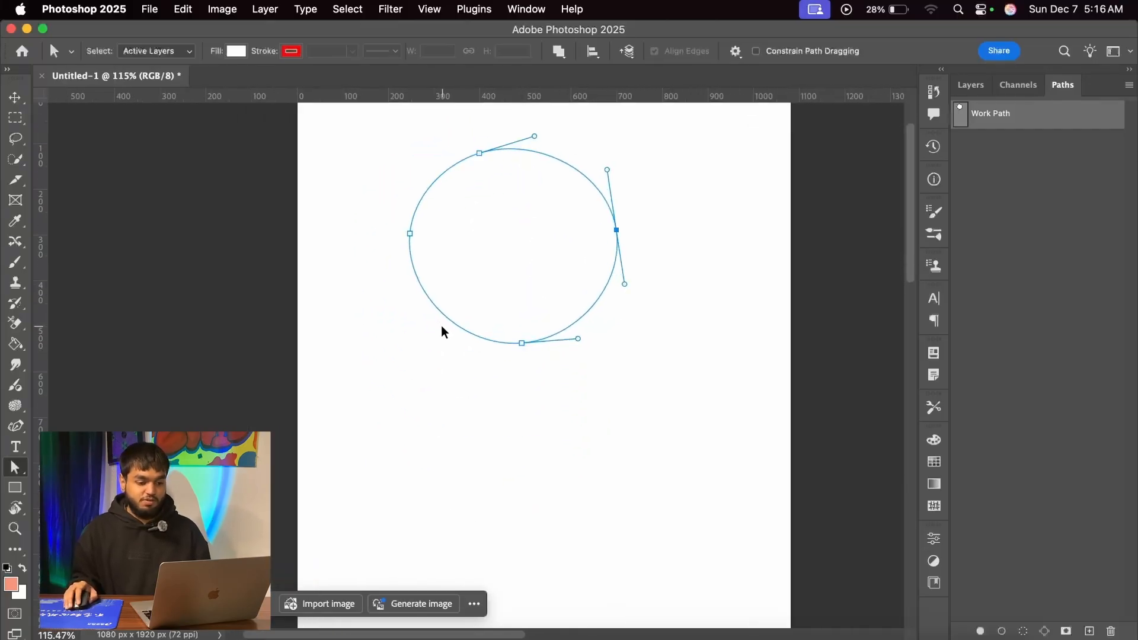
scroll(445, 332, up, 1)
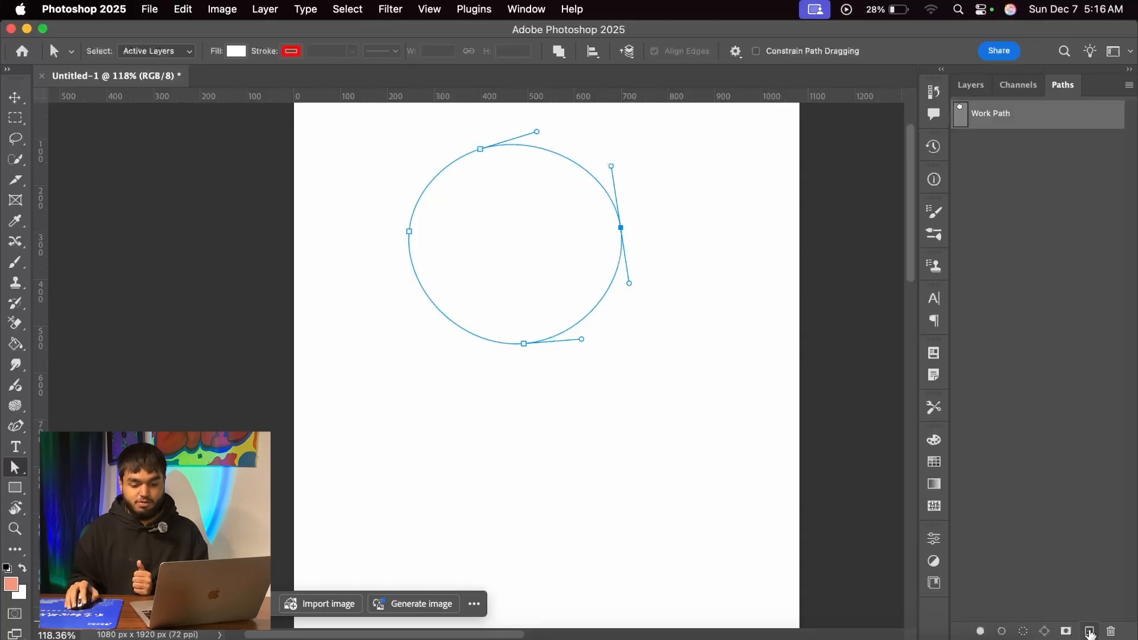
click(1089, 632)
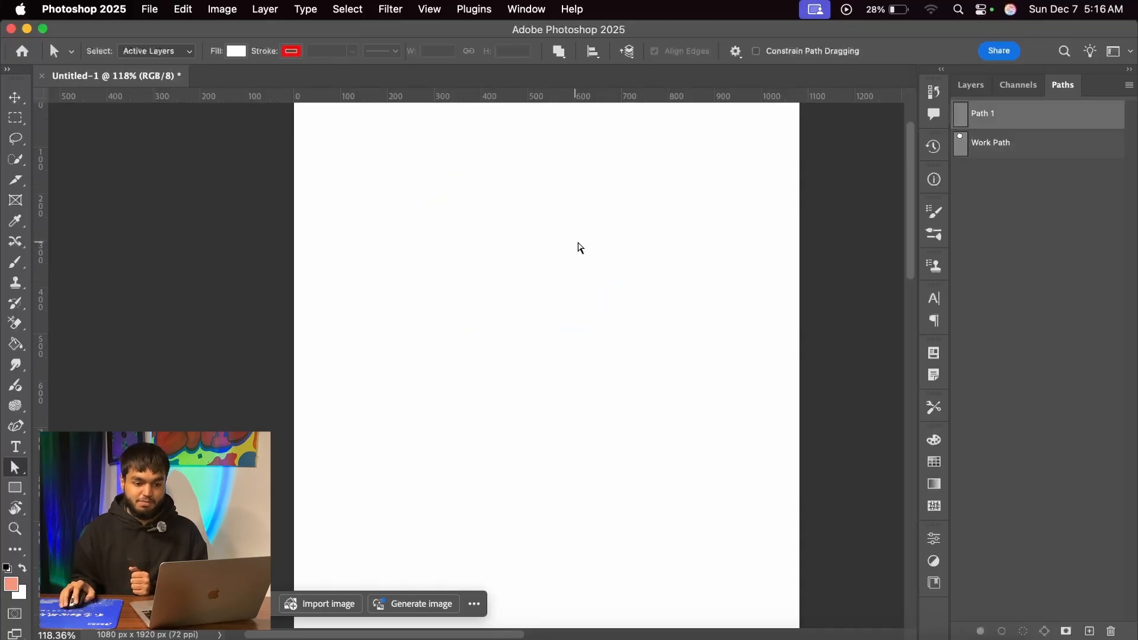
Display the round Work Path on the canvas and return to the empty Path 1
scroll(579, 249, up, 2)
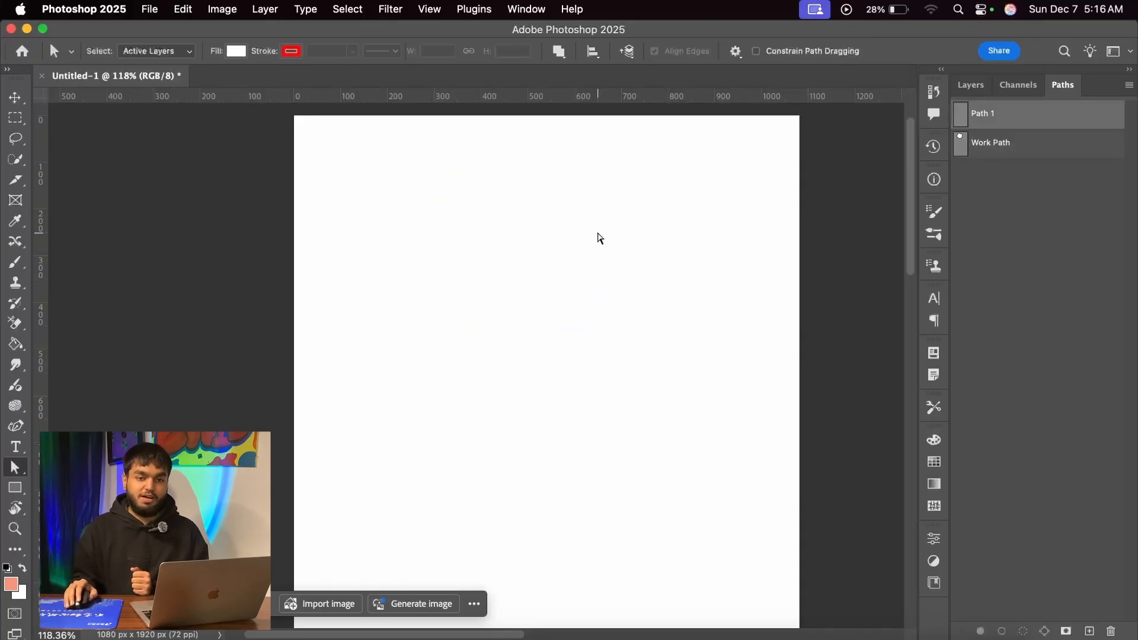
scroll(600, 238, down, 2)
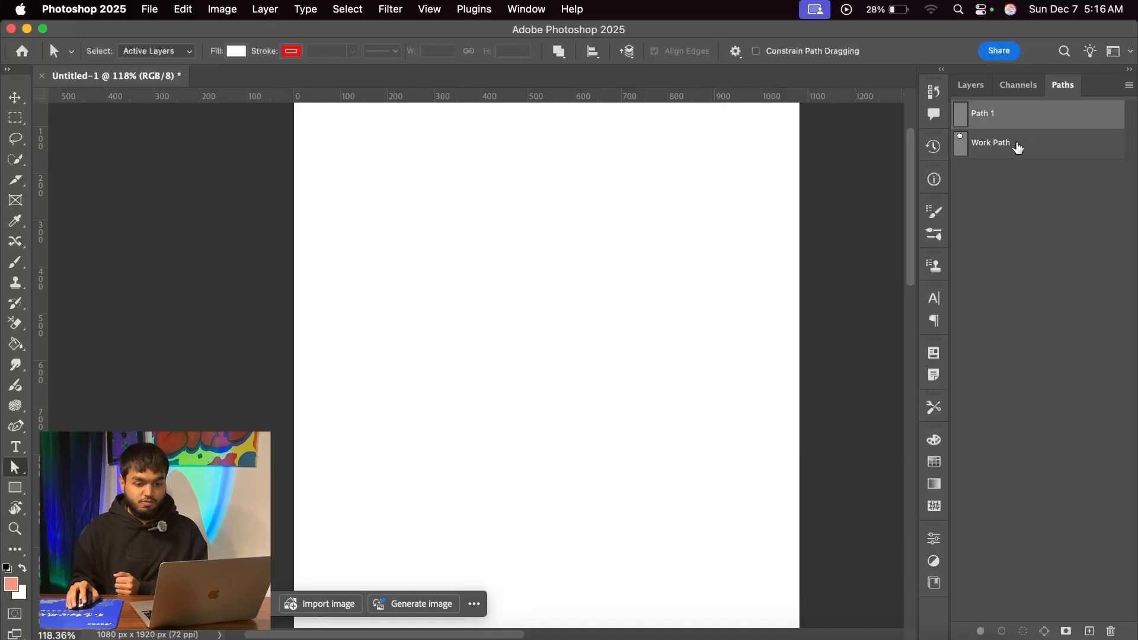
click(1018, 148)
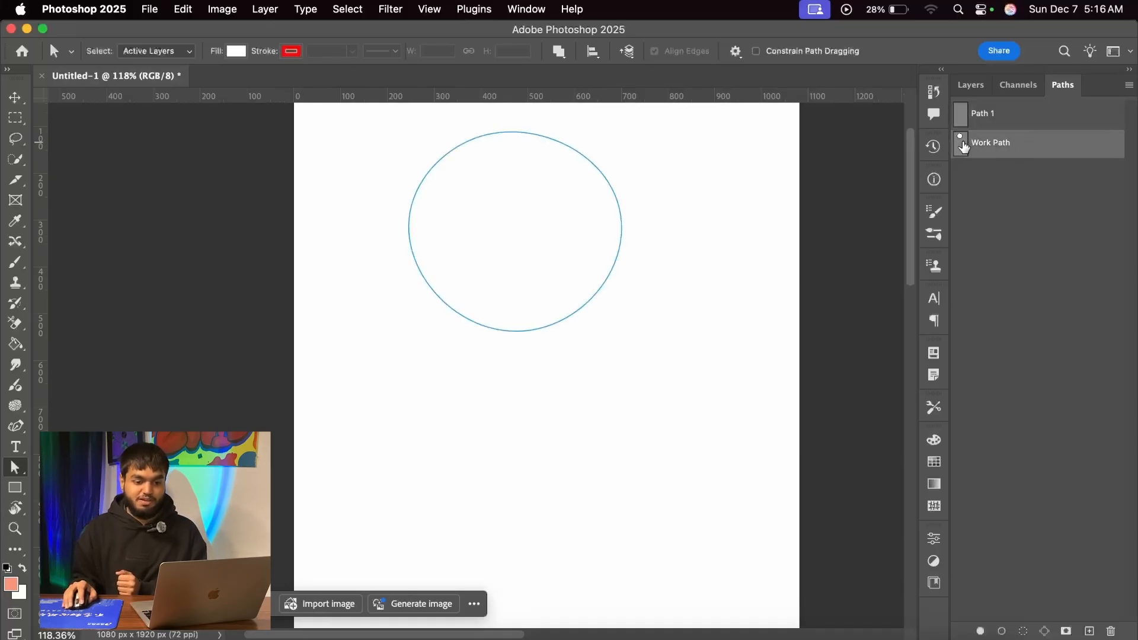
click(1014, 116)
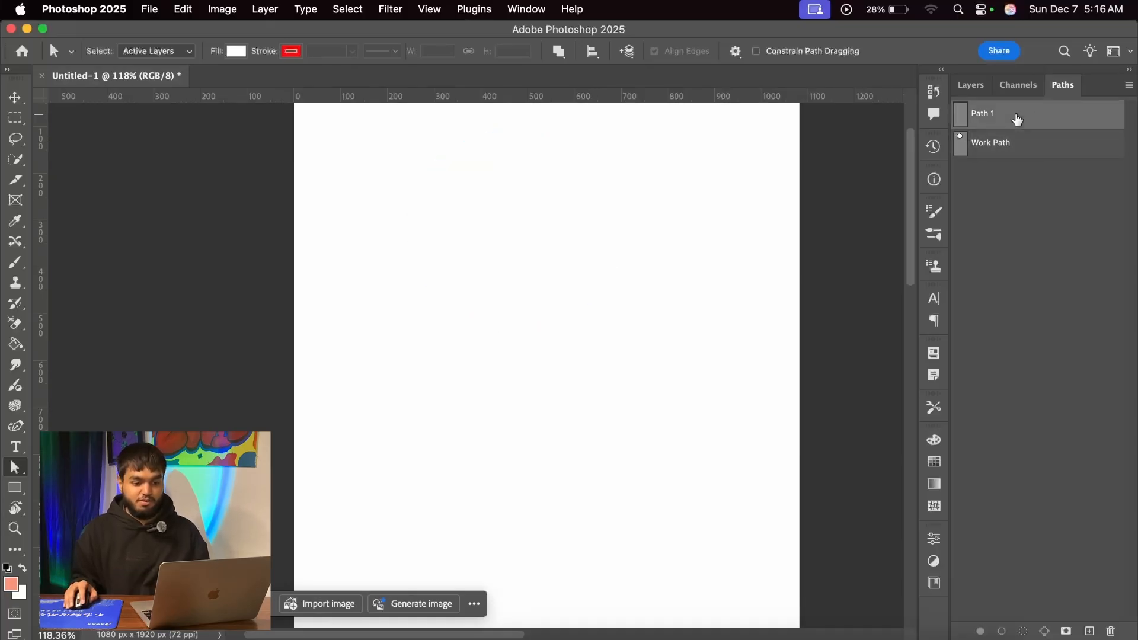
Try drawing a rectangle about 414 by 435 px in Shape mode, and undo it after switching the tool to Path mode
click(14, 488)
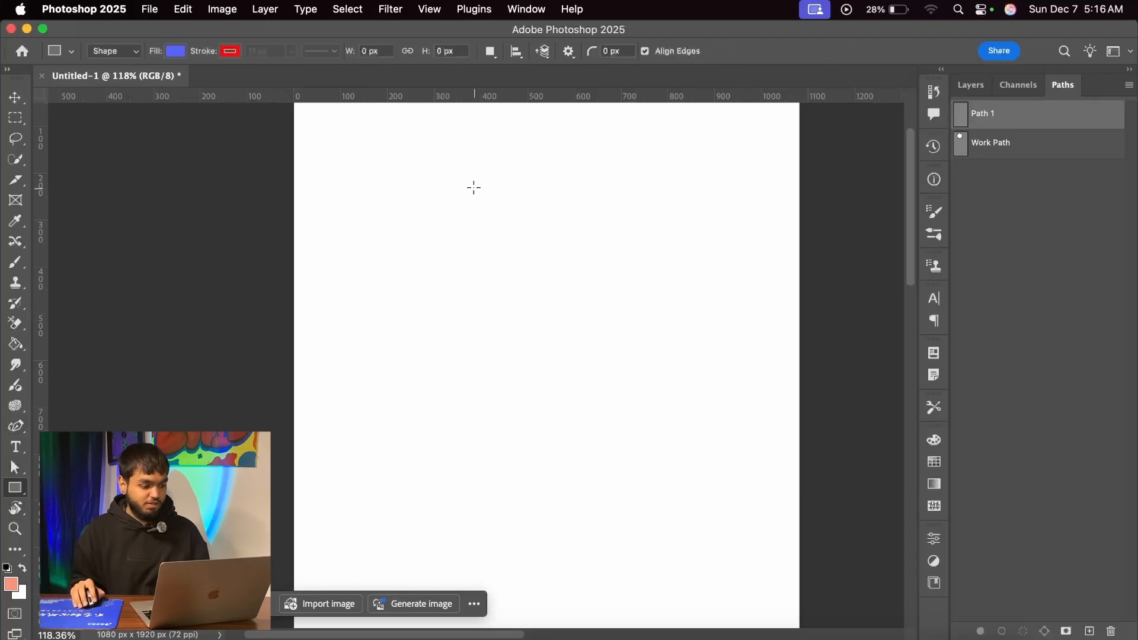
drag(474, 187, 668, 392)
click(125, 52)
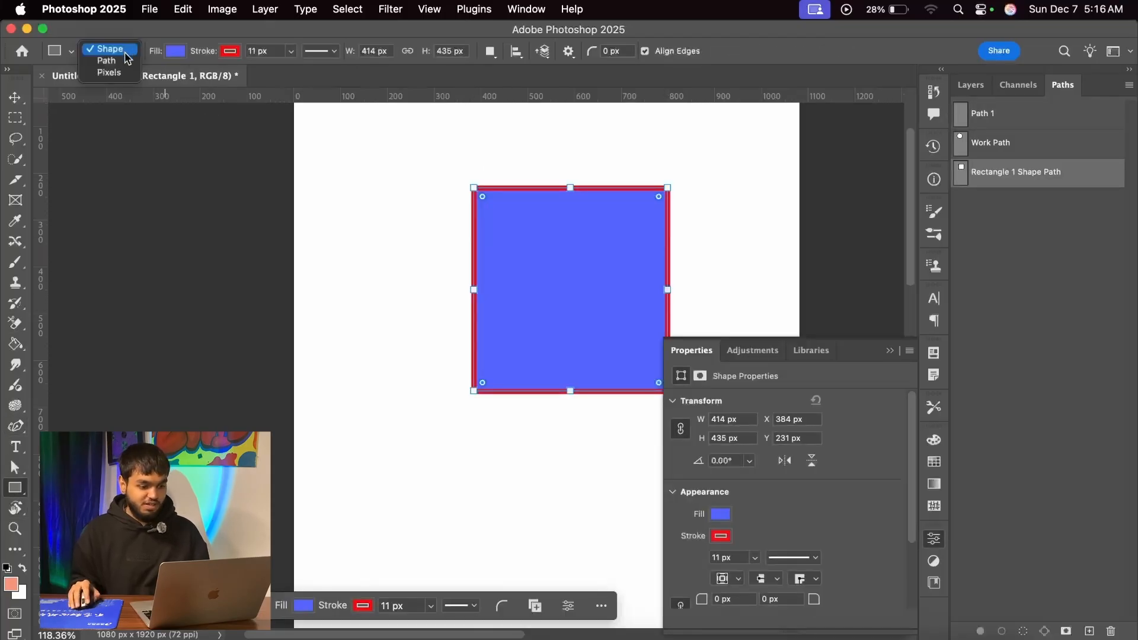
click(106, 60)
scroll(603, 191, up, 2)
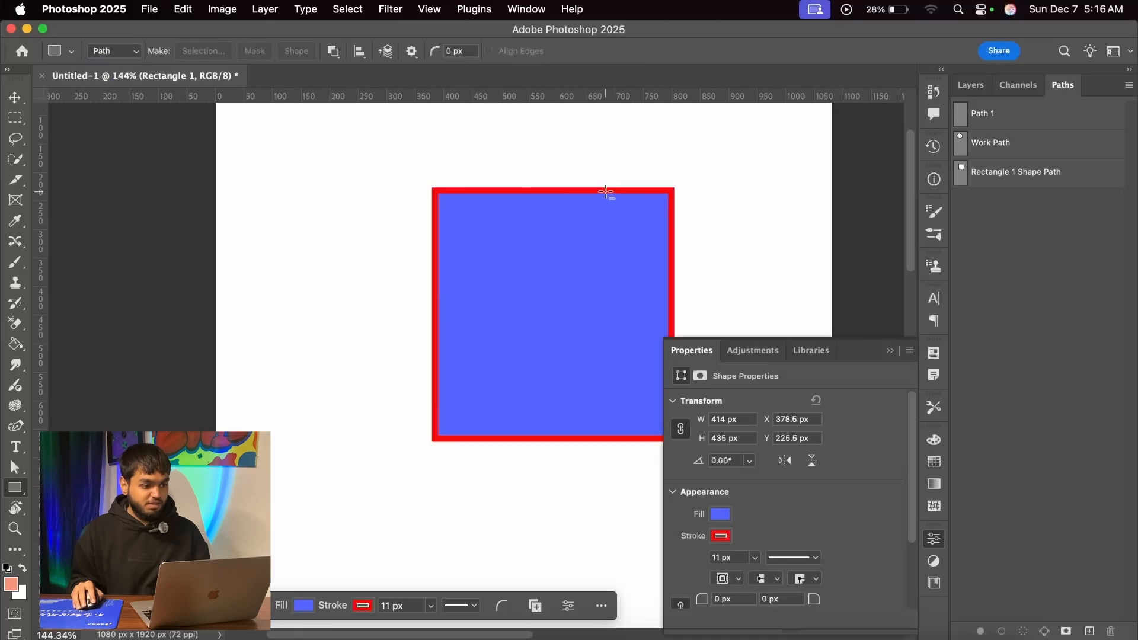
click(1023, 171)
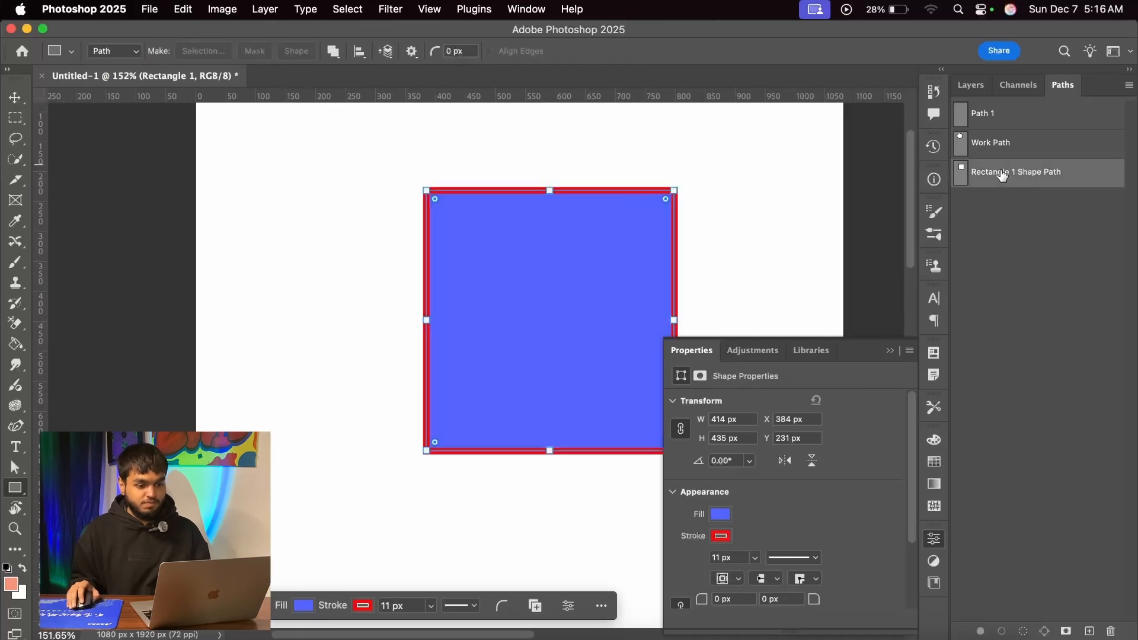
key(super+z)
Draw a rectangle about 482 by 412 px inside Path 1 with the Rectangle tool in Path mode
click(127, 53)
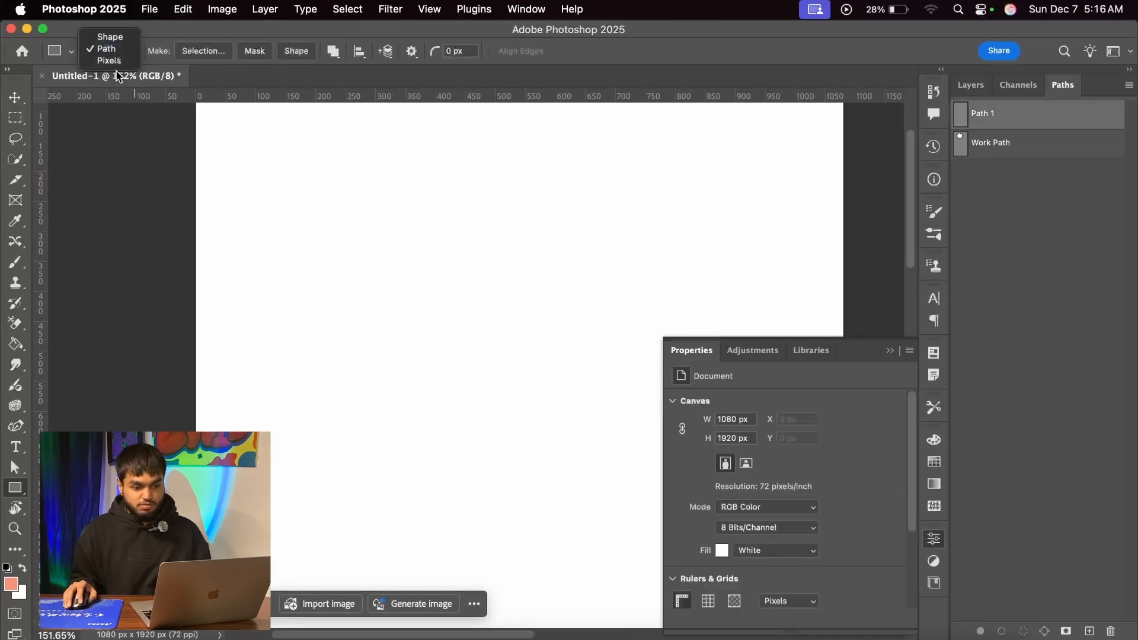
click(115, 52)
drag(306, 169, 594, 415)
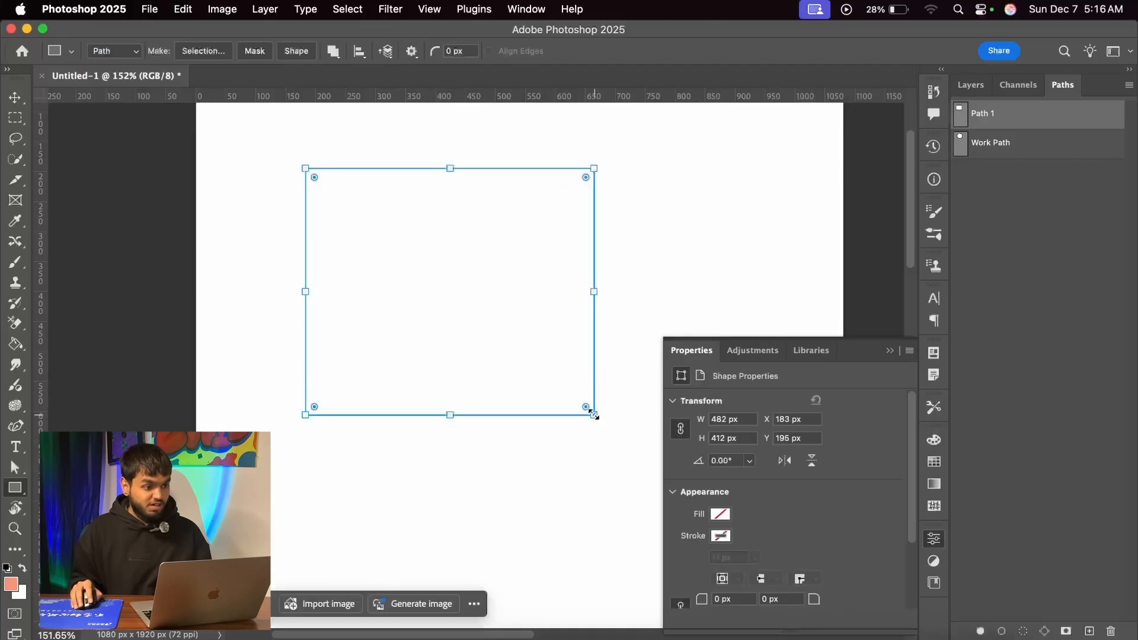
Switch to the Move tool and compare the round Work Path with the rectangle in Path 1
key(v)
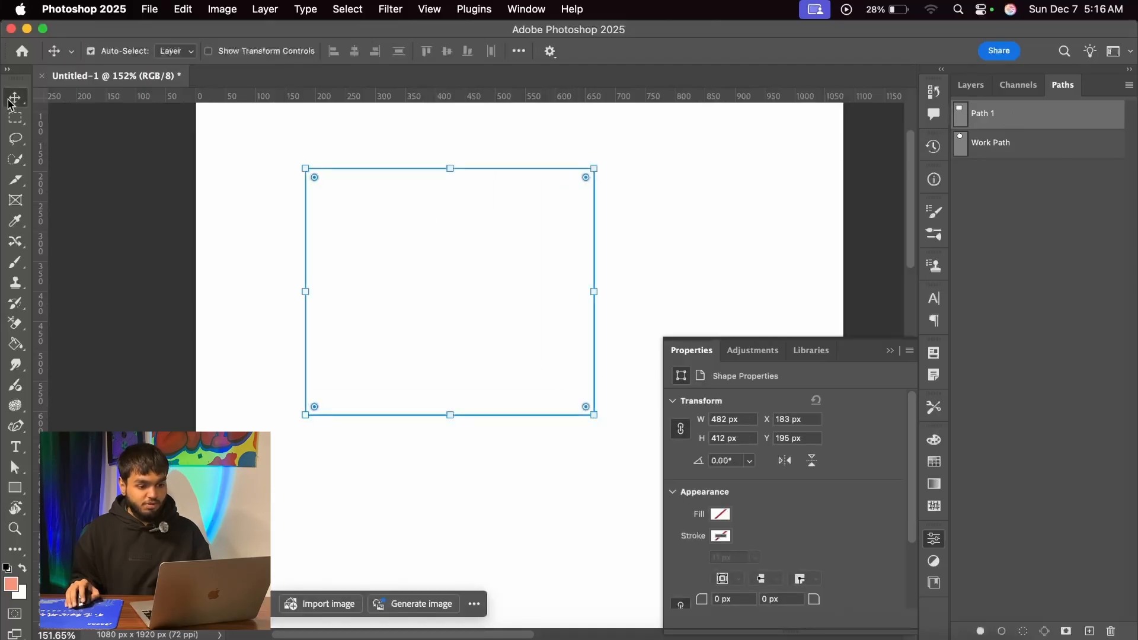
click(1045, 155)
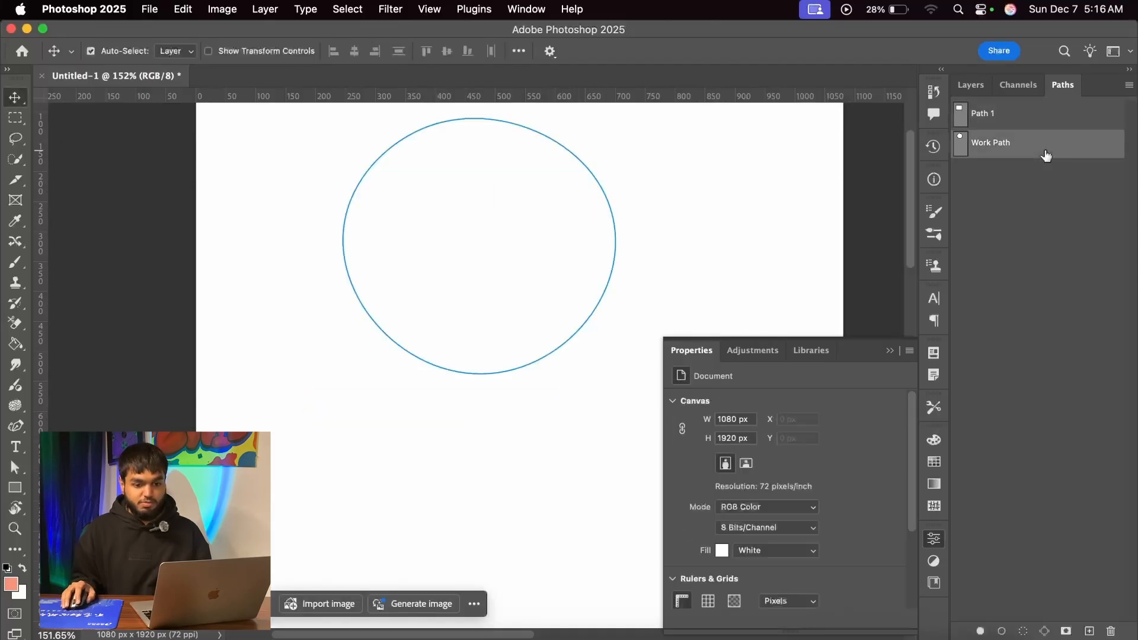
click(1004, 116)
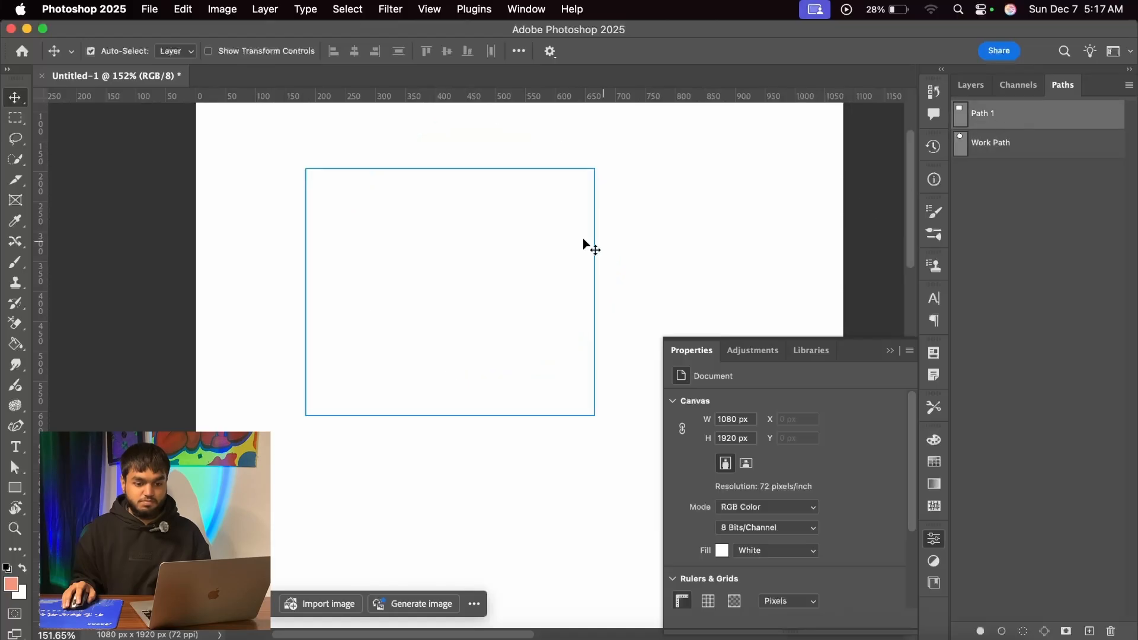
Delete Path 1 and the Work Path from the document, confirming each deletion
scroll(563, 245, down, 1)
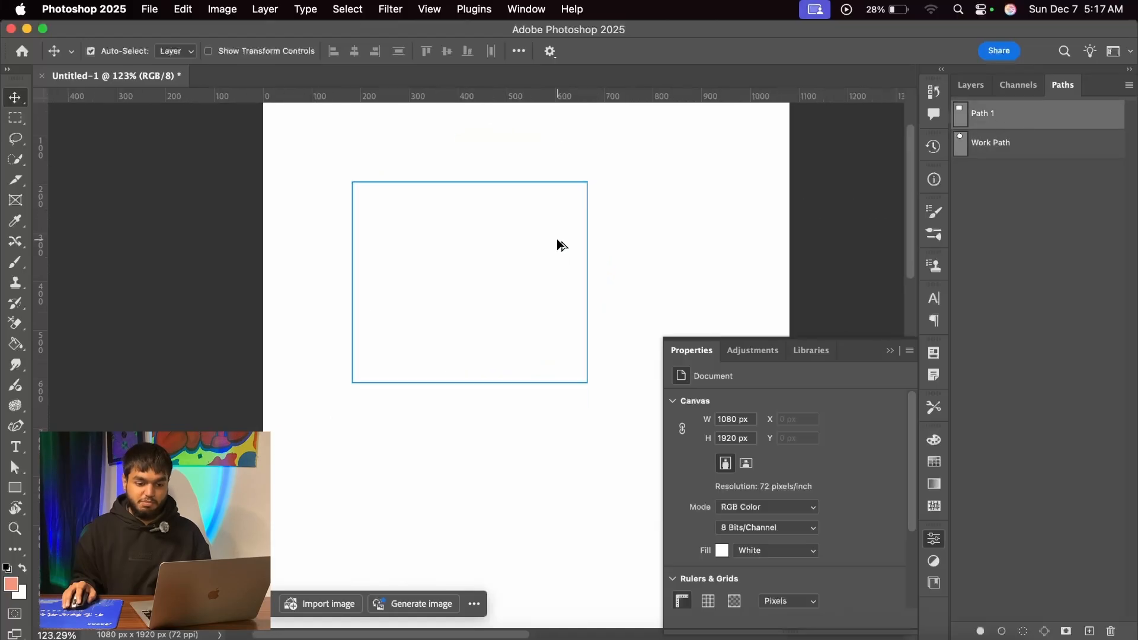
click(891, 352)
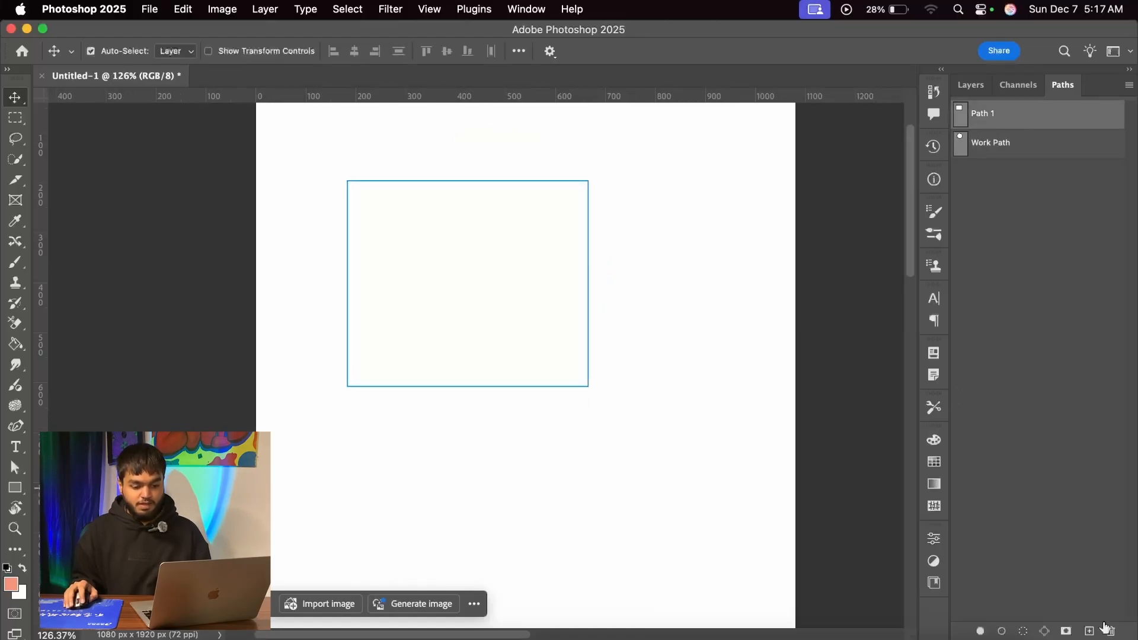
scroll(412, 325, up, 1)
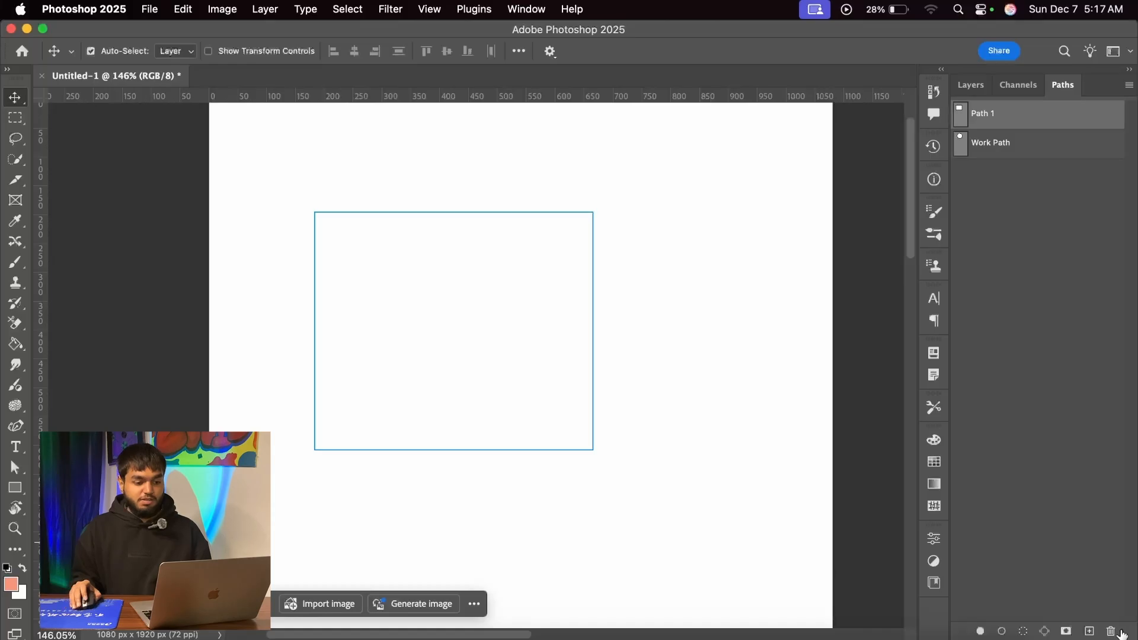
click(1113, 632)
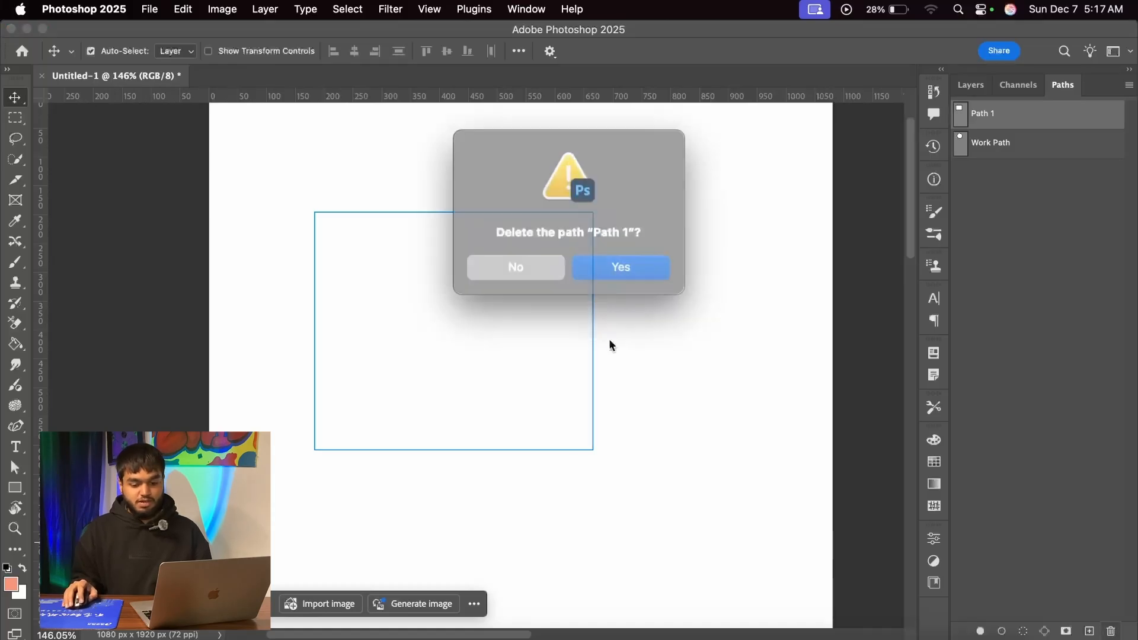
click(586, 263)
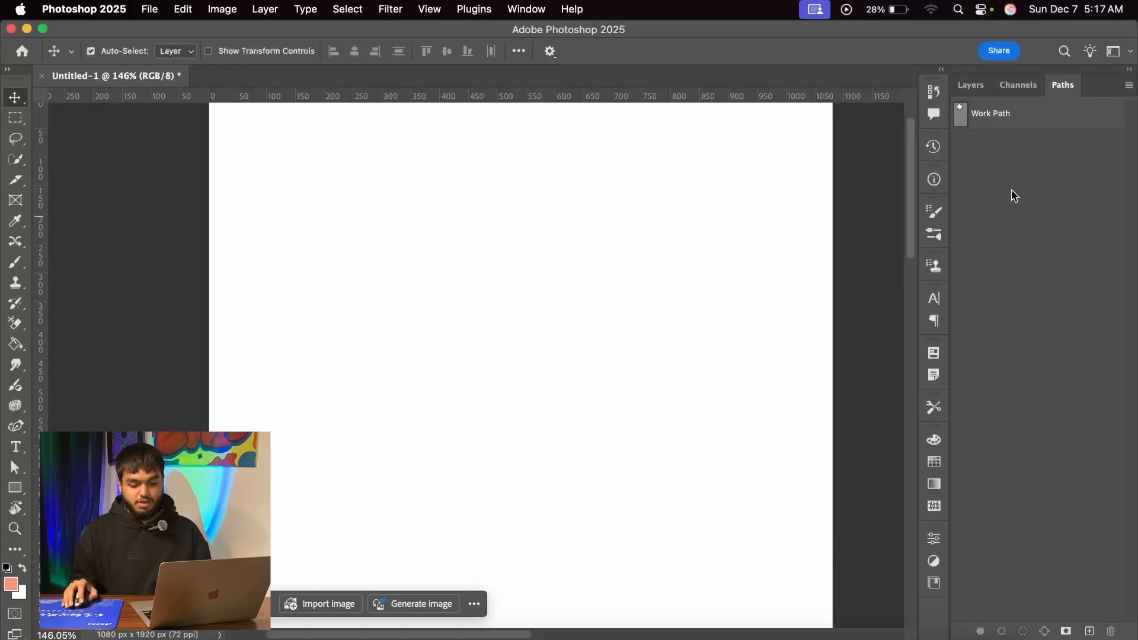
click(1012, 113)
click(1112, 631)
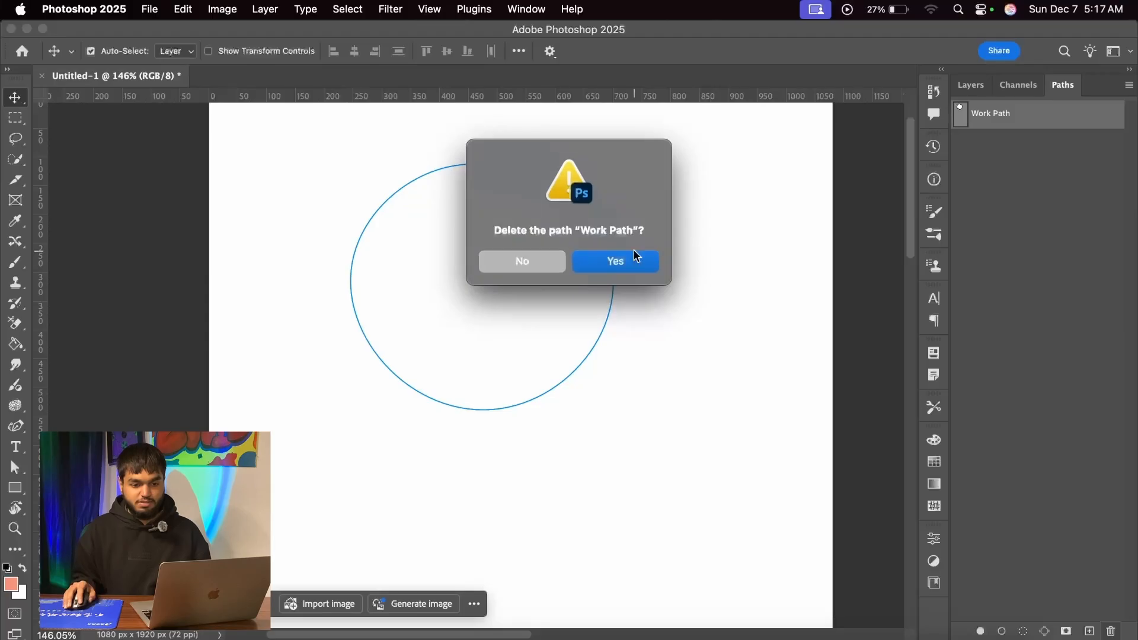
click(637, 256)
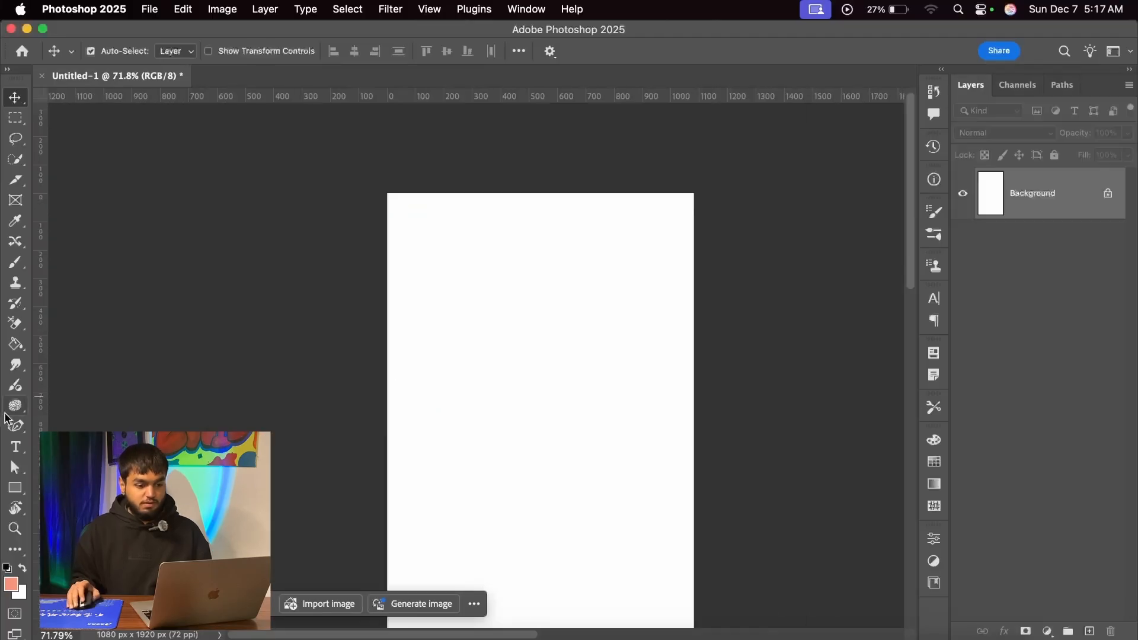
Look over the pen and path selection tool groups, and activate the standard Pen tool
click(15, 425)
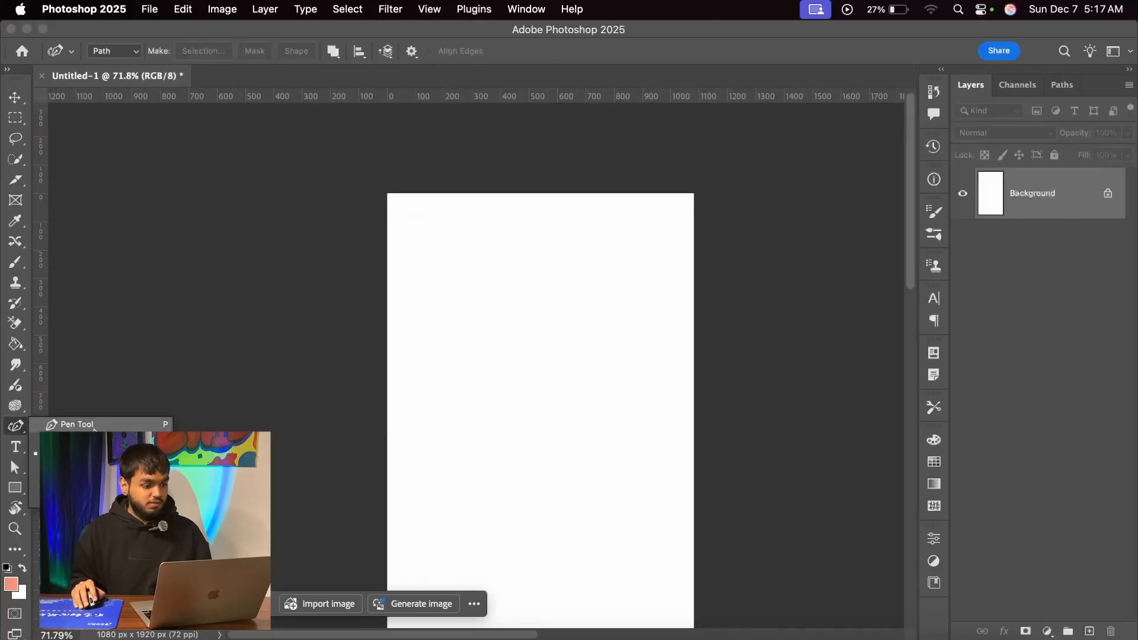
click(13, 475)
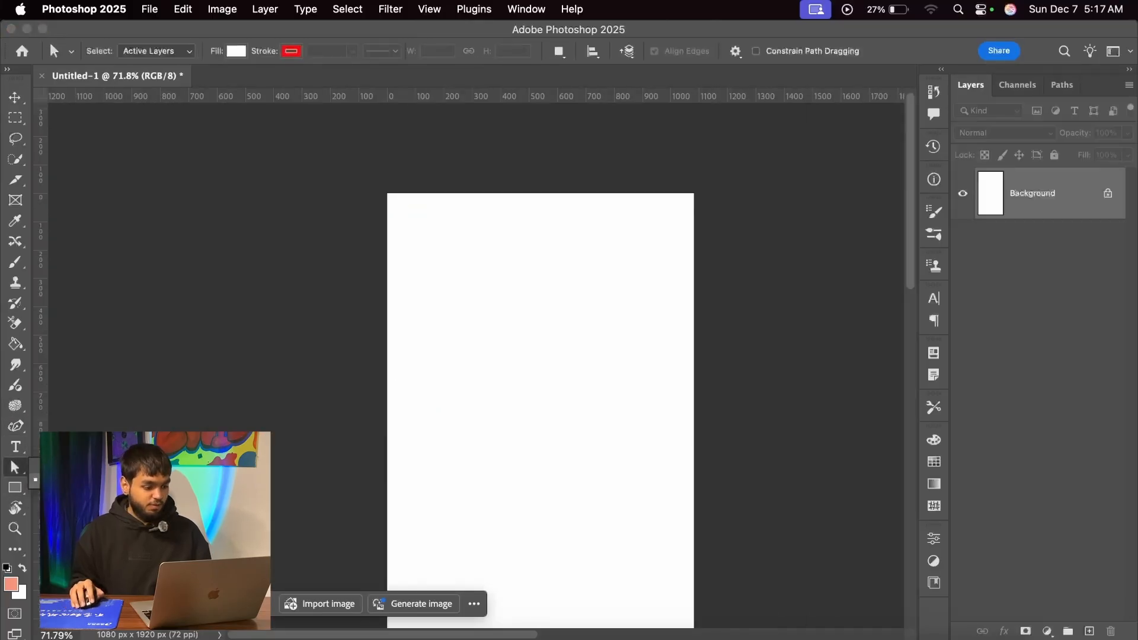
click(23, 433)
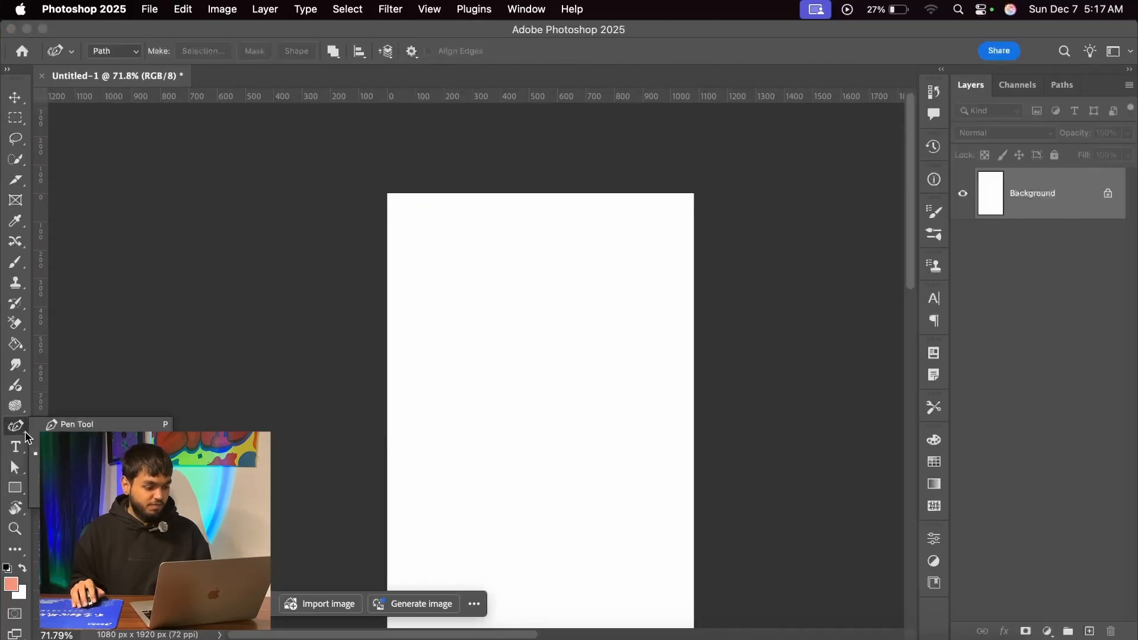
click(80, 425)
scroll(488, 337, down, 2)
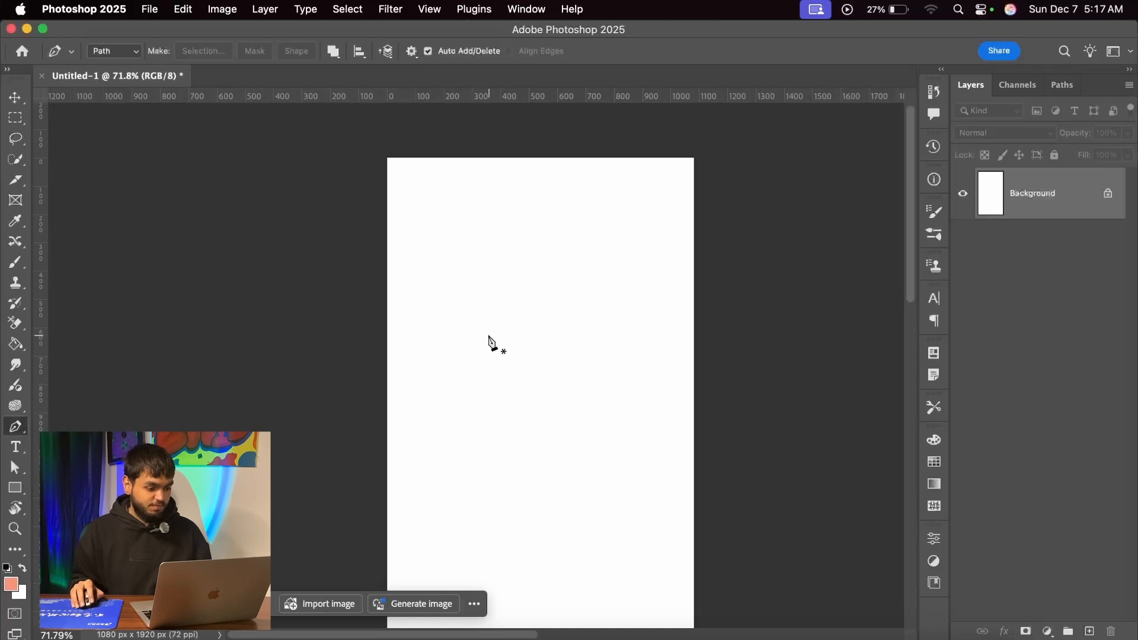
Choose the Hand tool from its group, return to the Move tool and pan the canvas with the temporary hand
click(15, 508)
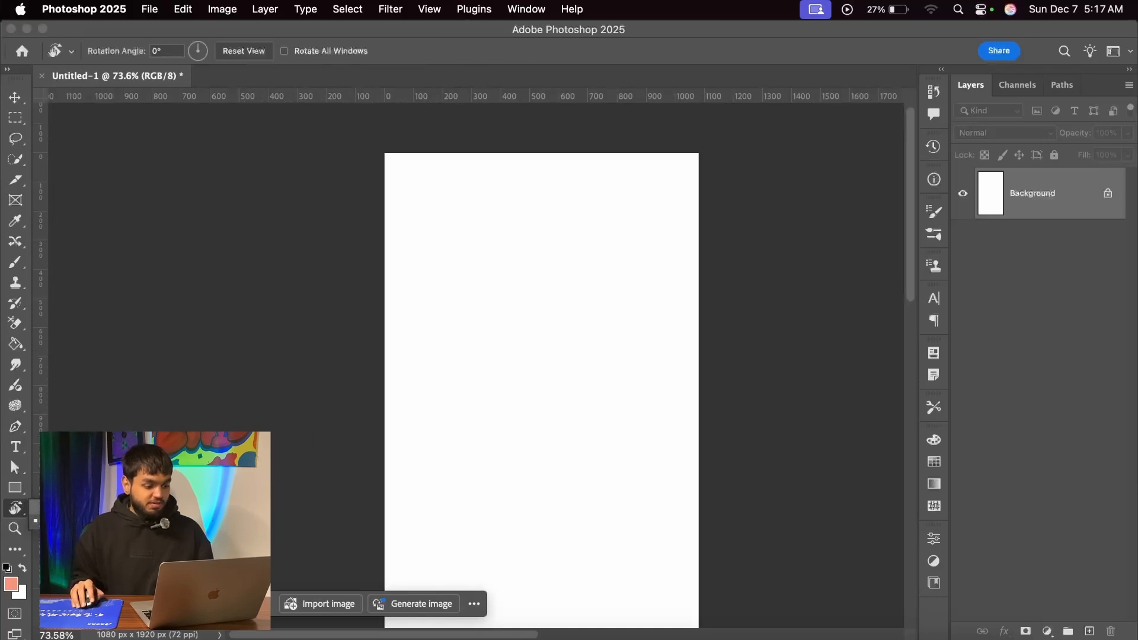
click(64, 508)
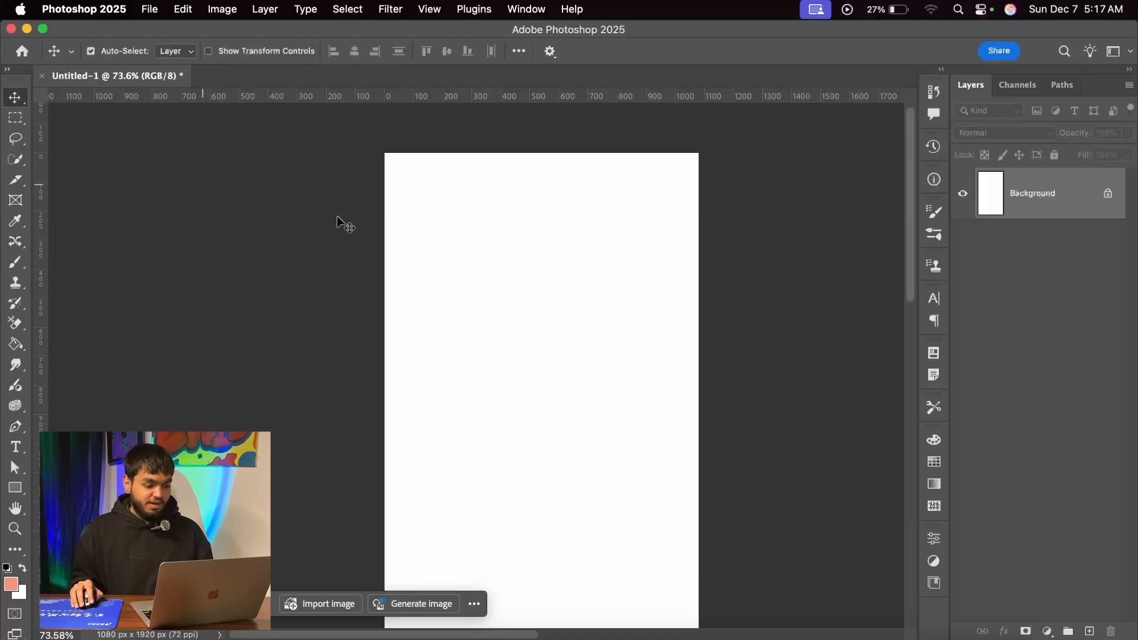
scroll(435, 232, down, 1)
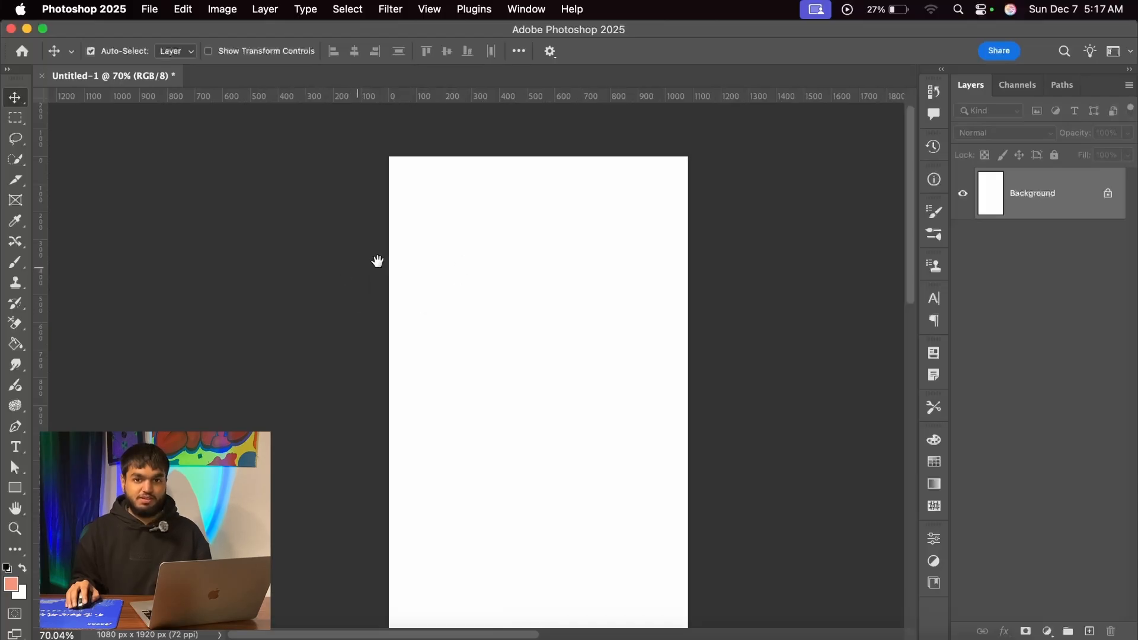
drag(376, 261, 290, 318)
drag(422, 382, 674, 221)
Zoom in to about 316% and pan across different areas of the enlarged canvas
scroll(365, 255, up, 10)
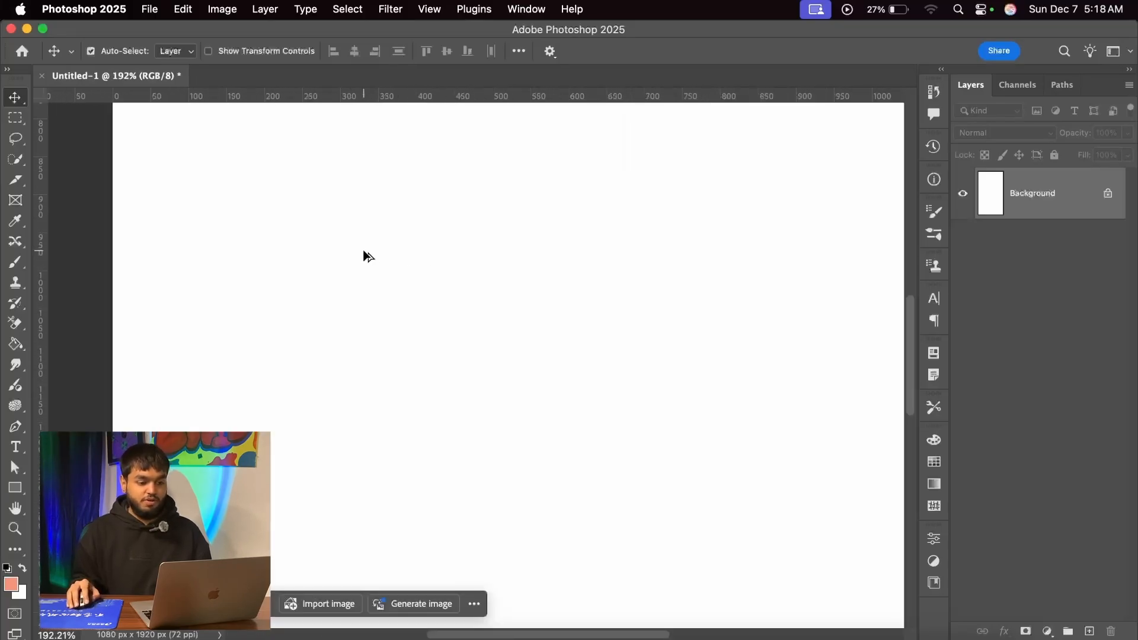
drag(513, 260, 681, 331)
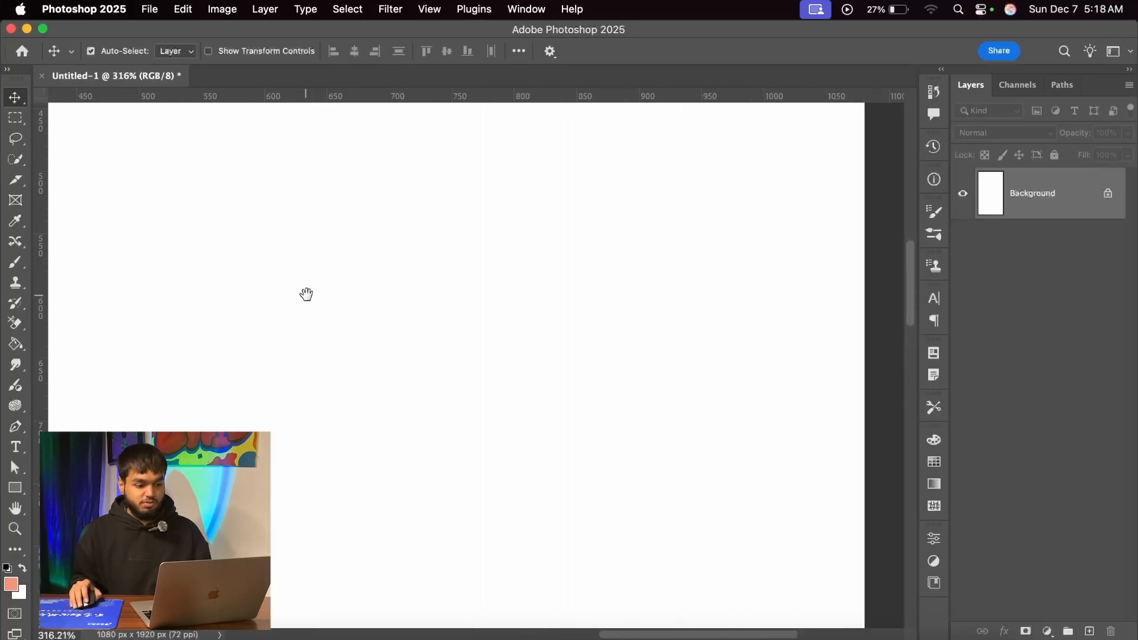
drag(306, 294, 625, 325)
drag(329, 278, 724, 330)
drag(504, 290, 303, 437)
drag(470, 243, 358, 414)
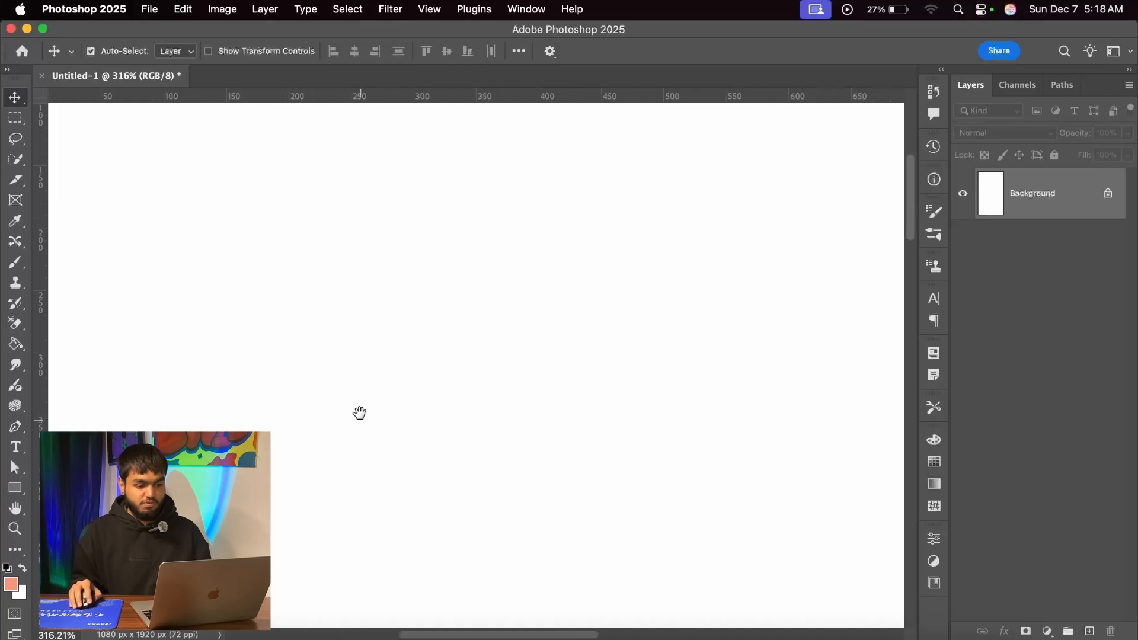
drag(556, 208, 310, 426)
drag(515, 281, 325, 341)
Zoom back out to about 70% to show the whole canvas
scroll(400, 336, down, 5)
scroll(475, 300, down, 4)
scroll(432, 367, up, 3)
scroll(498, 249, down, 2)
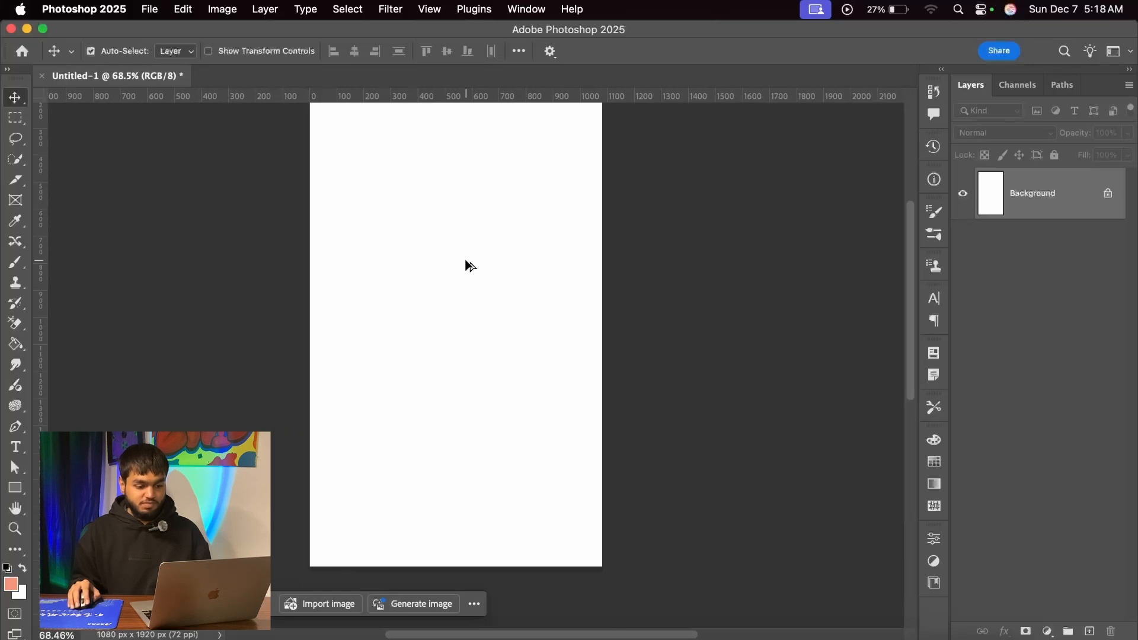
scroll(451, 268, up, 1)
Rotate the canvas view to 90° with the Rotate View tool
click(14, 507)
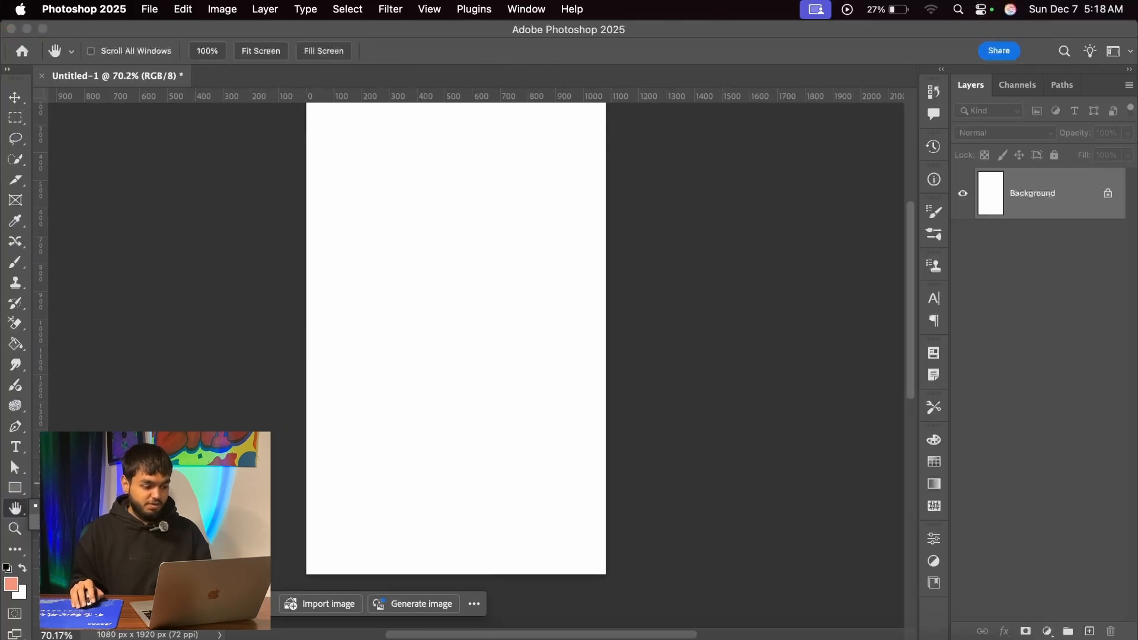
key(r)
scroll(546, 470, down, 2)
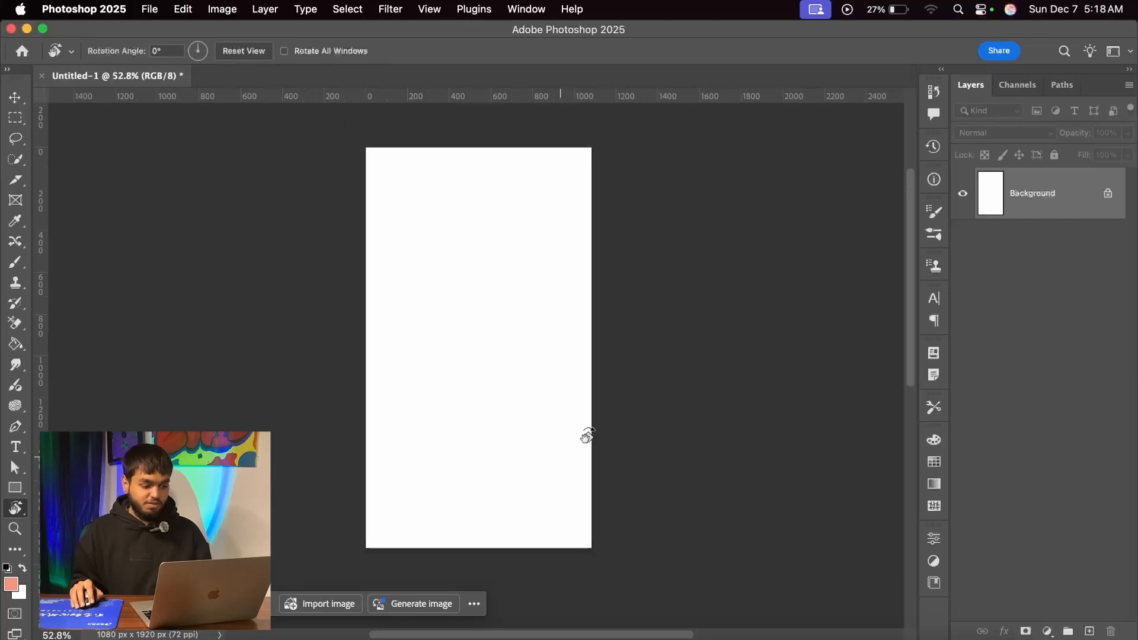
drag(585, 437, 459, 491)
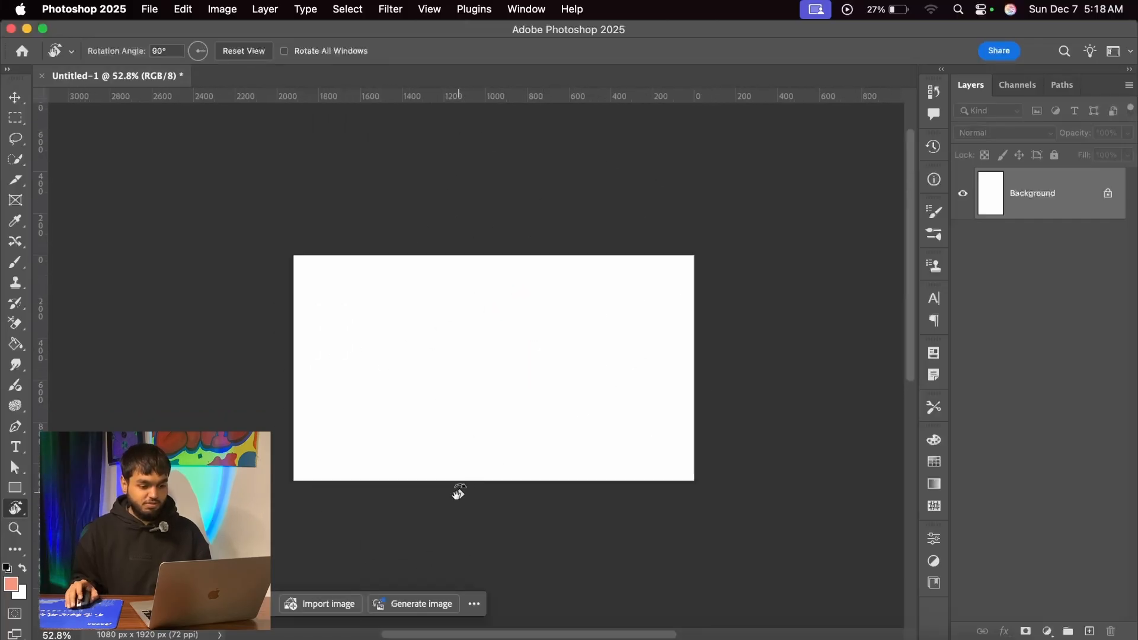
scroll(484, 342, up, 3)
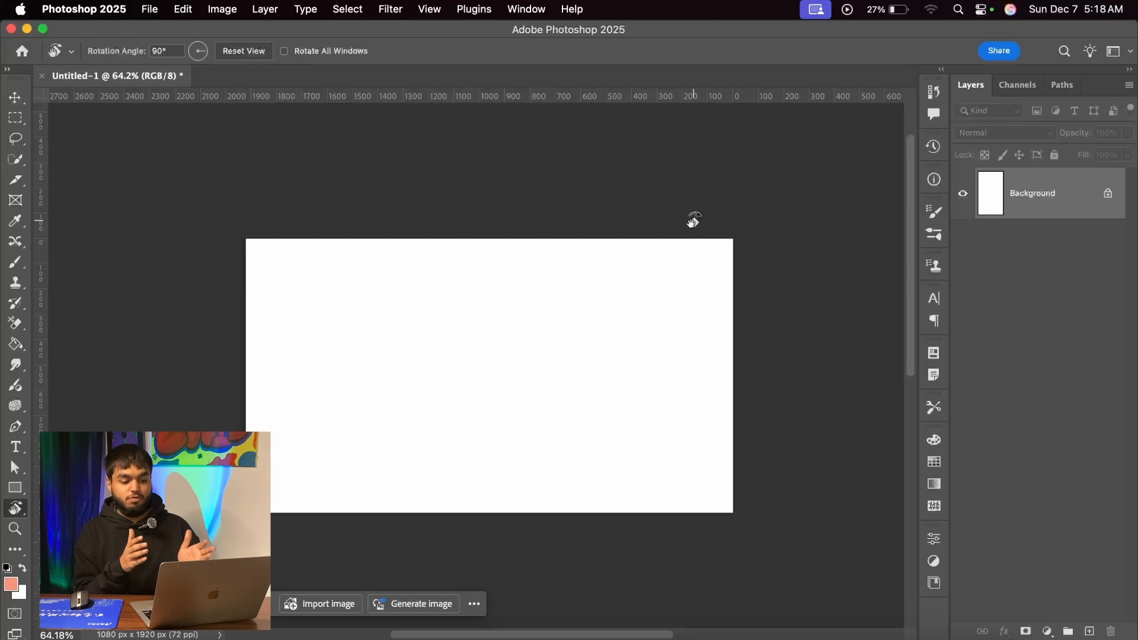
Zoom in on the cat photo to about 66%, pan around it with the temporary hand and zoom out to about 57%
click(652, 361)
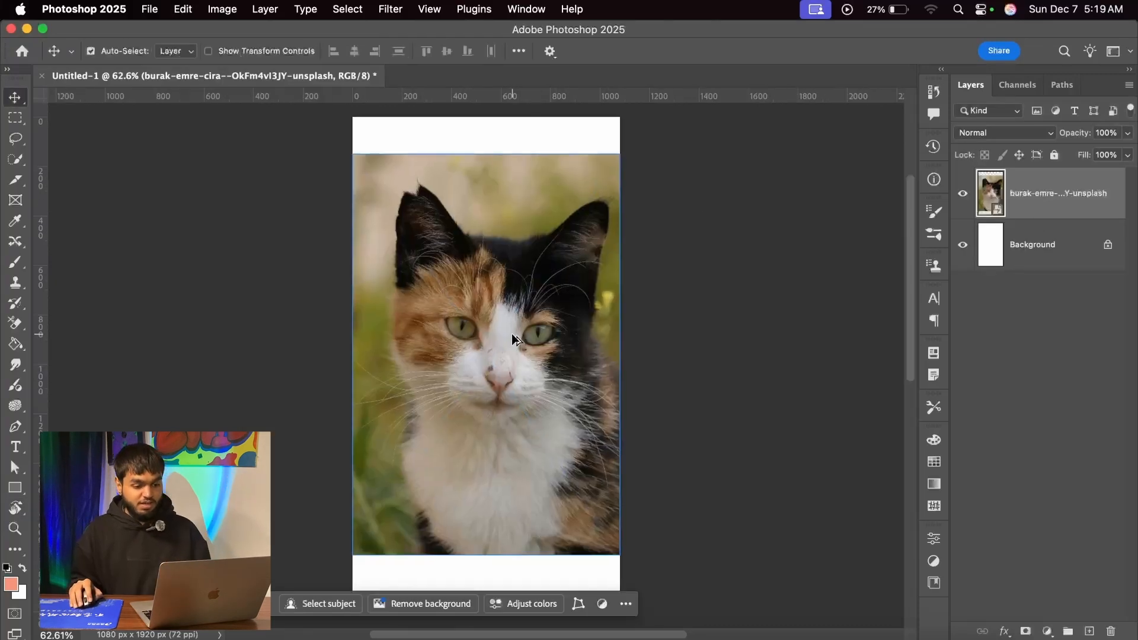
scroll(511, 333, up, 2)
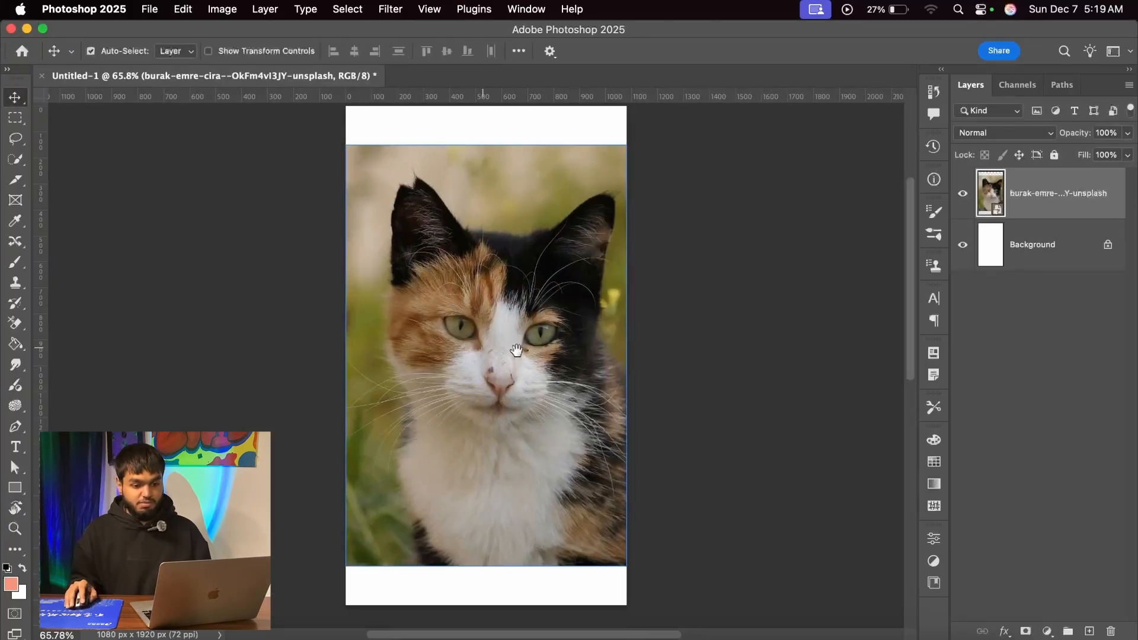
drag(517, 351, 610, 275)
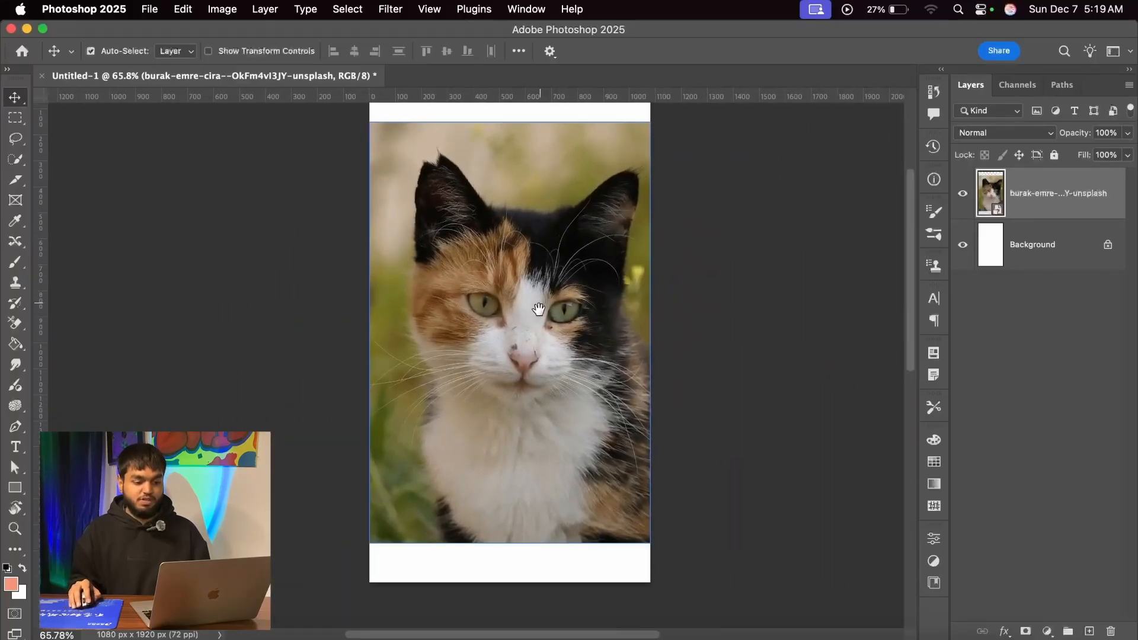
mouse_move(540, 302)
mouse_down()
mouse_move(537, 335)
mouse_move(538, 314)
mouse_up()
mouse_move(445, 328)
mouse_down()
mouse_move(354, 340)
mouse_move(453, 359)
mouse_move(446, 323)
mouse_up()
scroll(445, 308, down, 2)
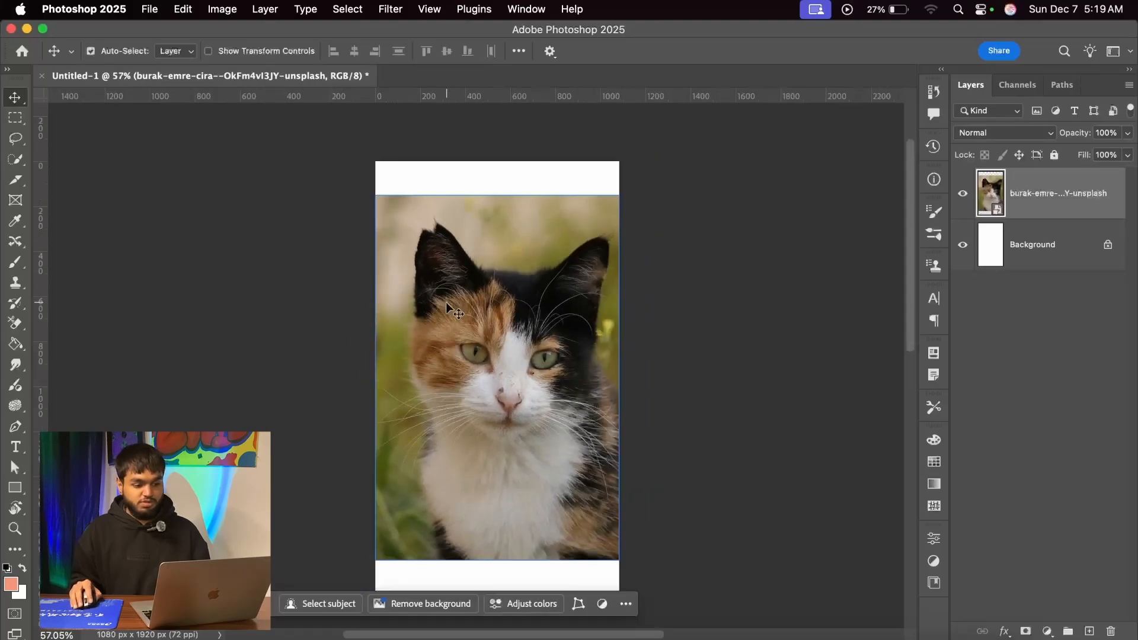
Rotate the canvas view of the cat photo to 90° with the Rotate View tool and zoom in to about 73%
key(r)
drag(630, 244, 538, 452)
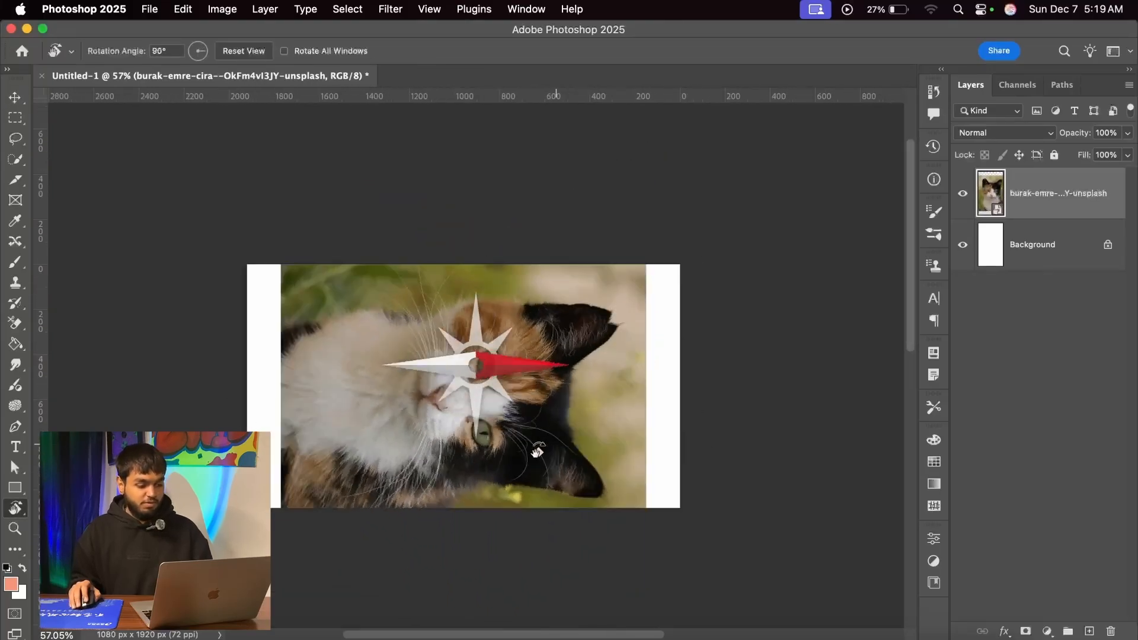
scroll(395, 413, up, 2)
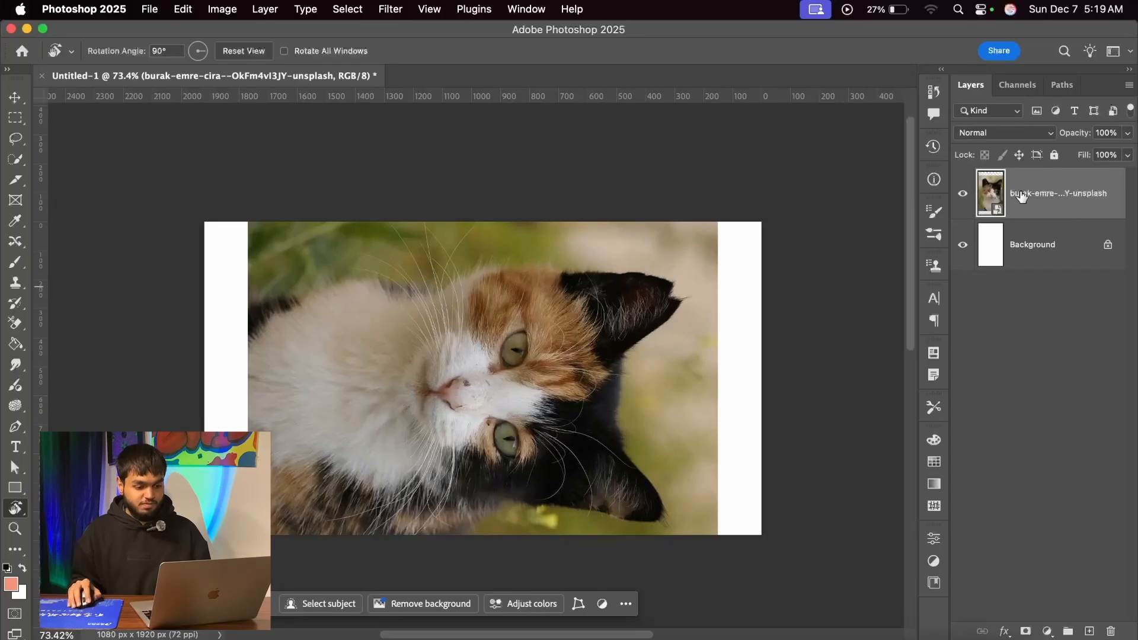
Return to the Move tool, open the Export As preview of the document and close it without exporting
key(v)
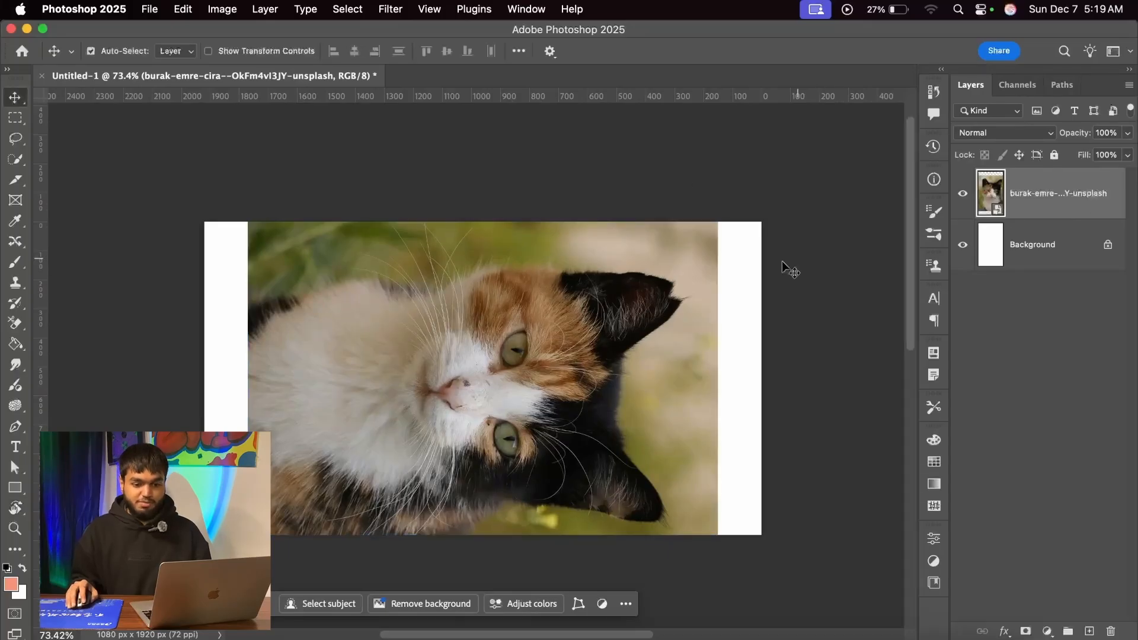
key(super+alt+shift+w)
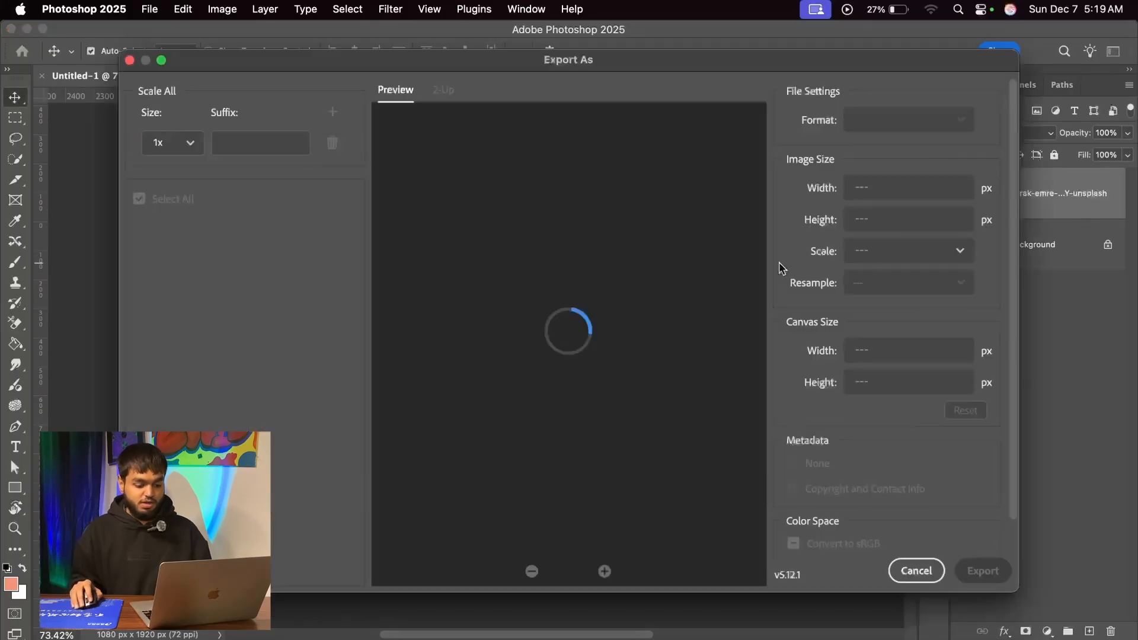
click(916, 571)
scroll(616, 368, up, 1)
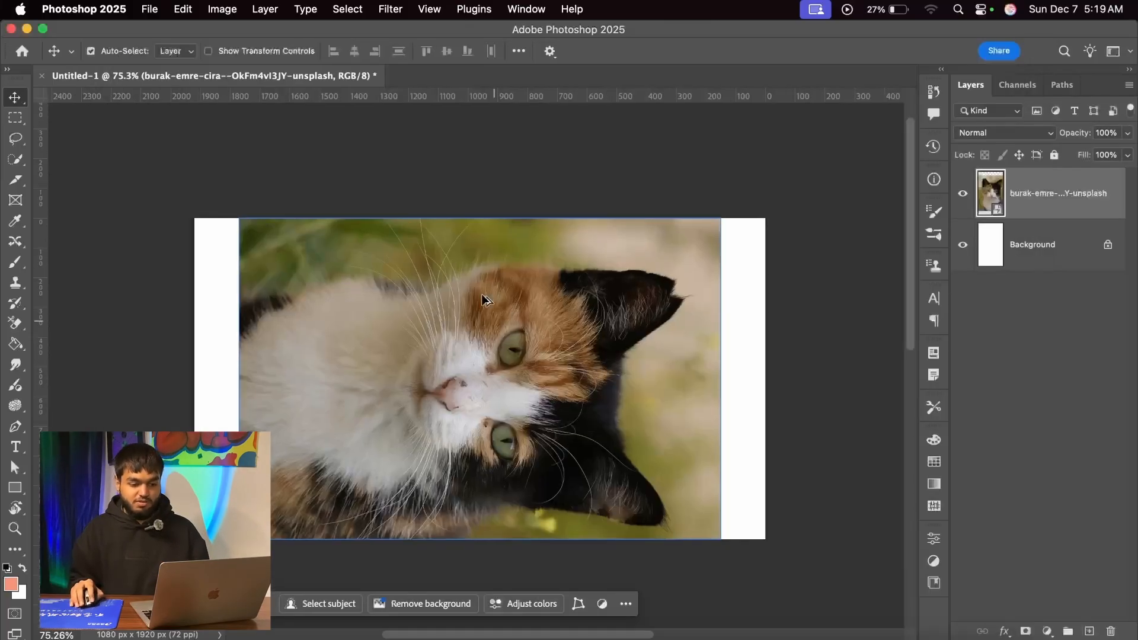
Rotate the canvas view back to 0° with the Rotate View tool and switch to the Zoom tool
click(13, 511)
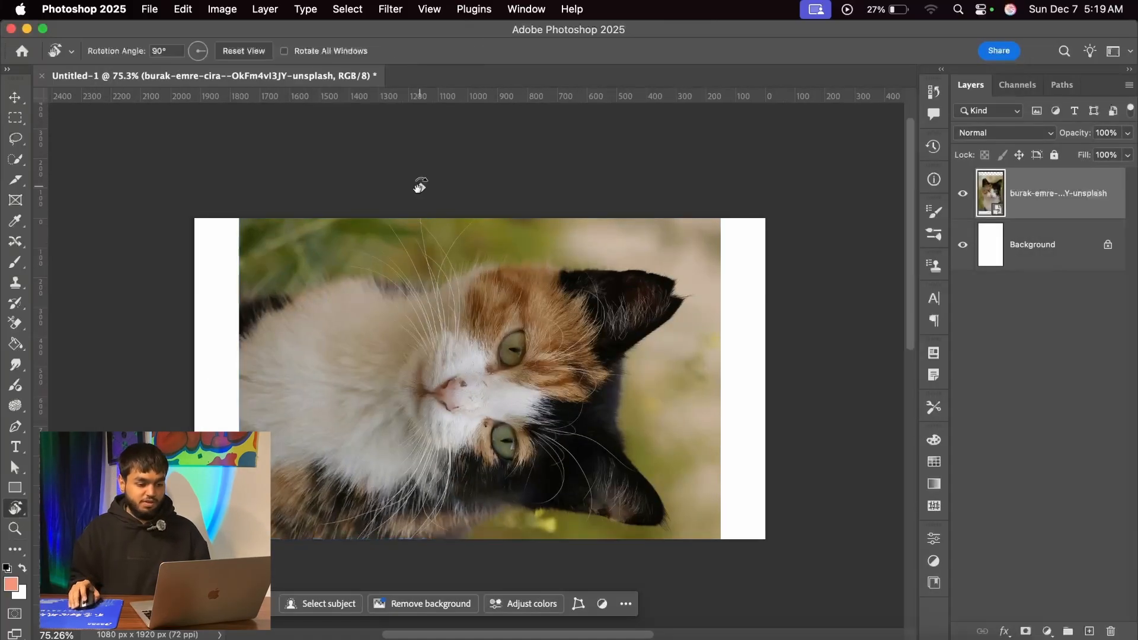
drag(419, 185, 287, 435)
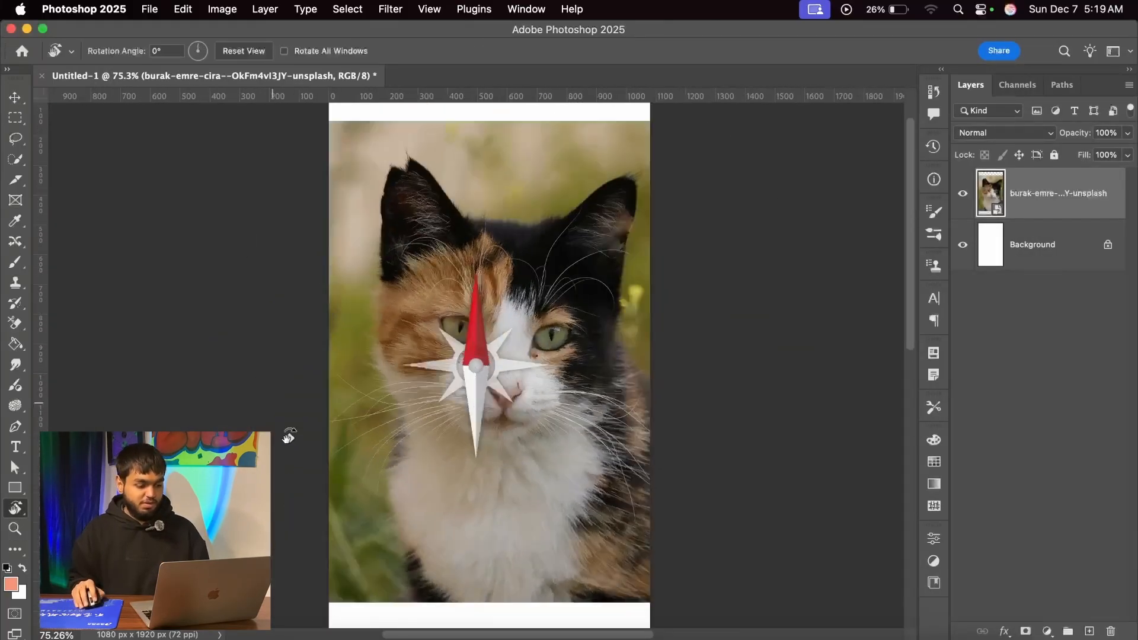
click(14, 97)
click(13, 529)
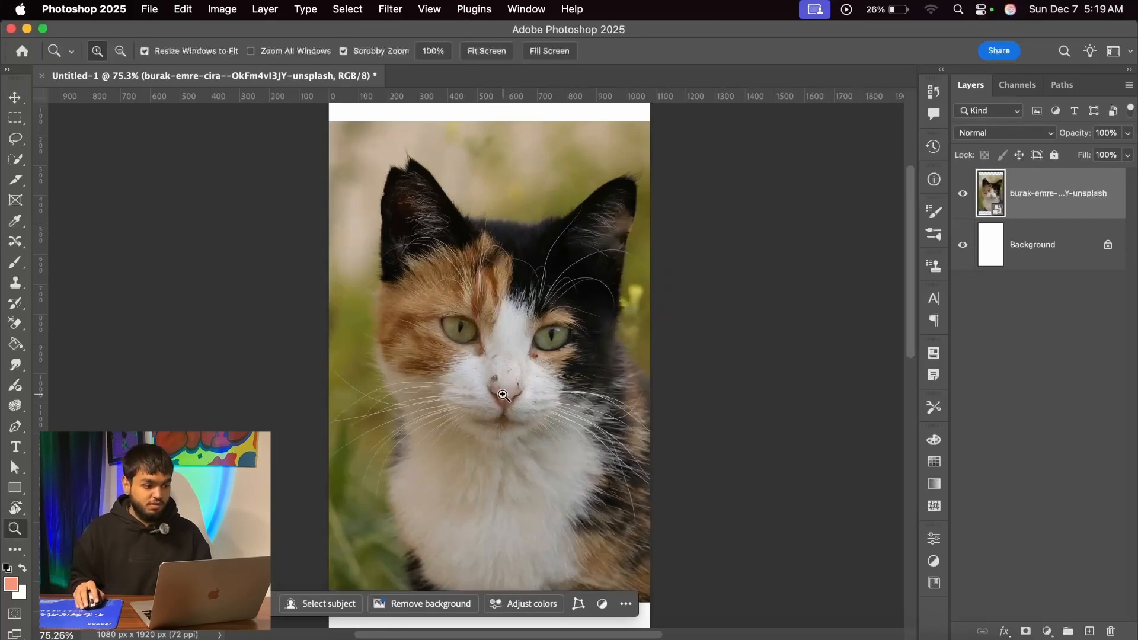